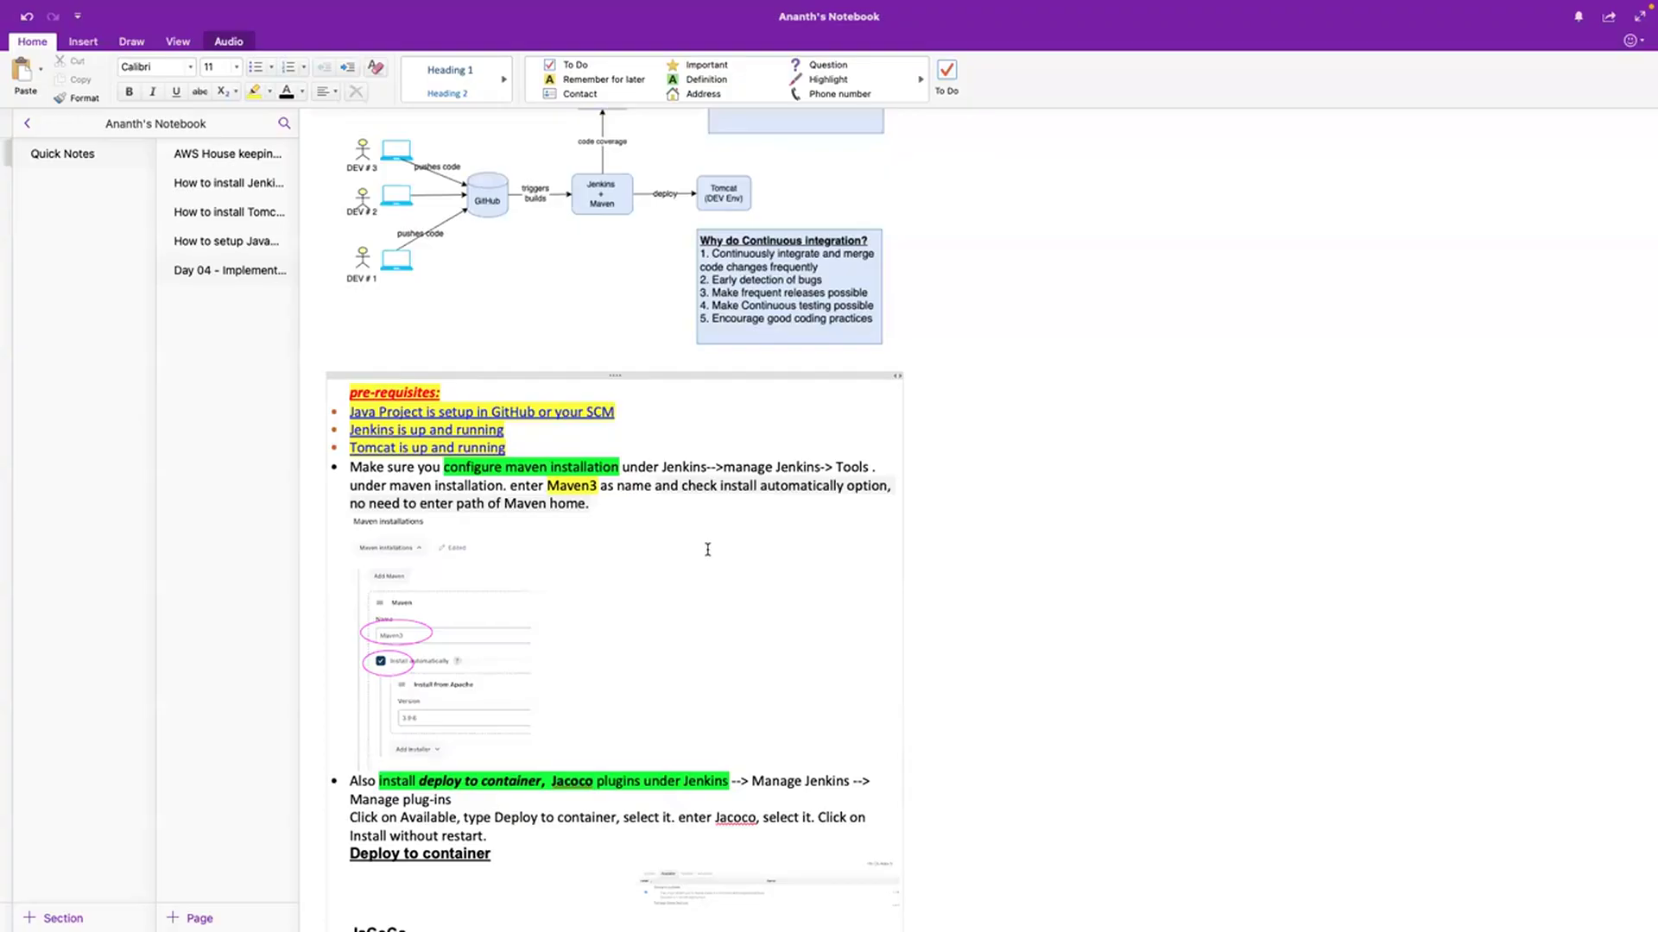
Compare the notes' prerequisites with the GitHub repository, Jenkins dashboard and Tomcat page, and read the Maven and plugin setup instructions
key(ctrl+Left)
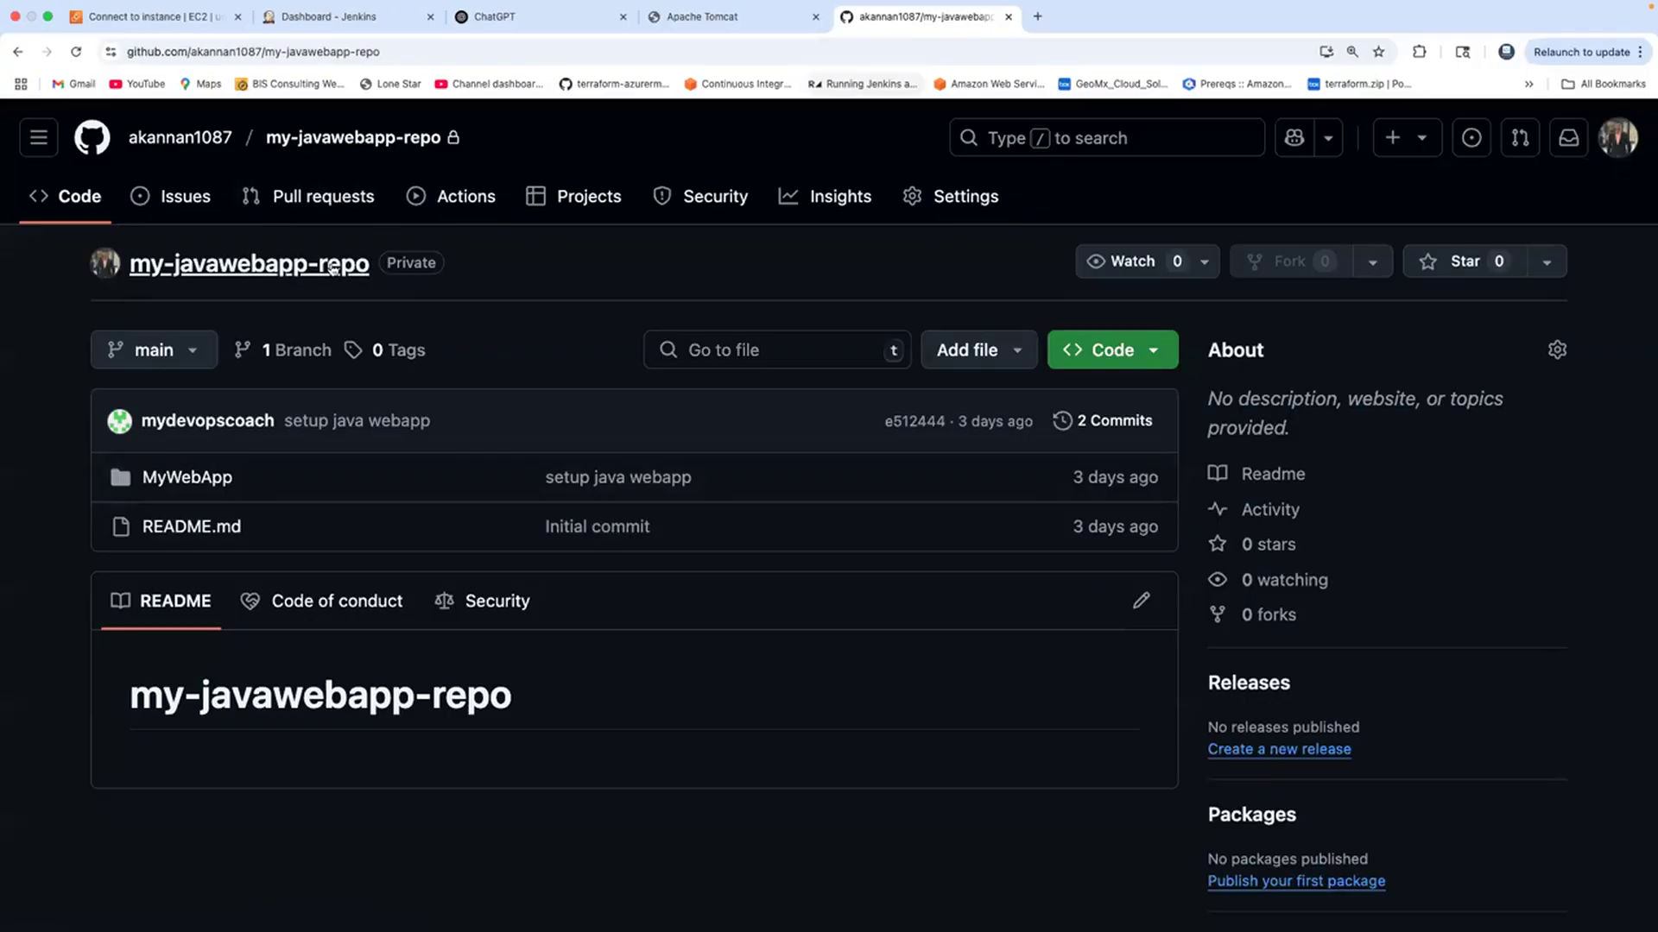
key(ctrl+Right)
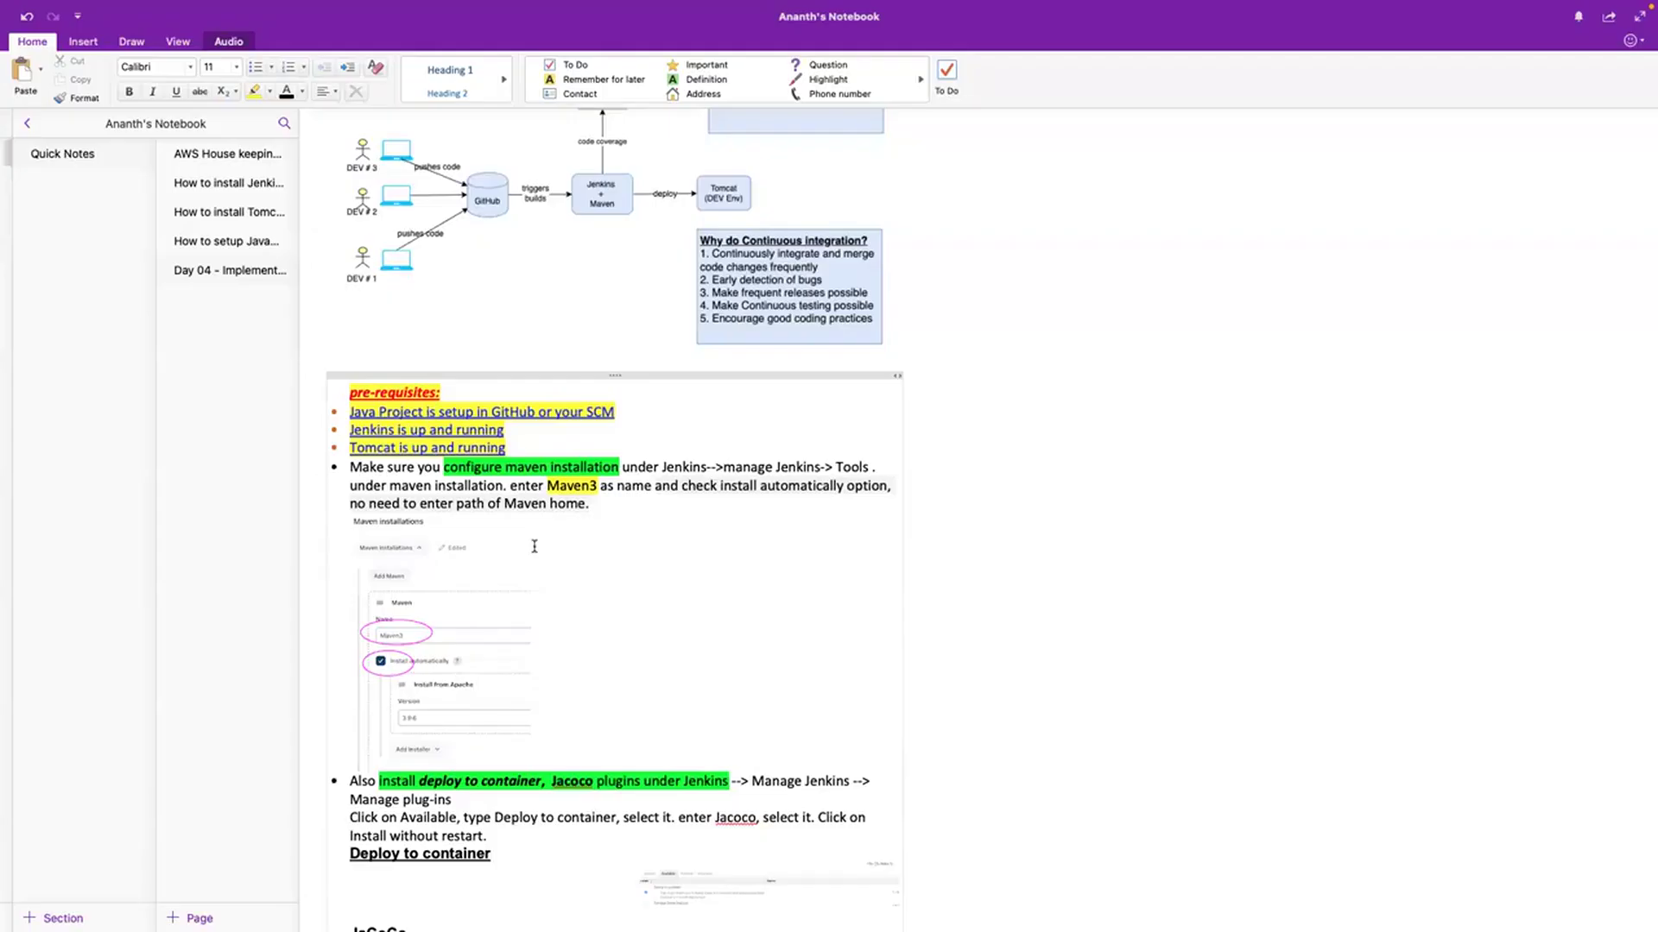
triple_click(521, 431)
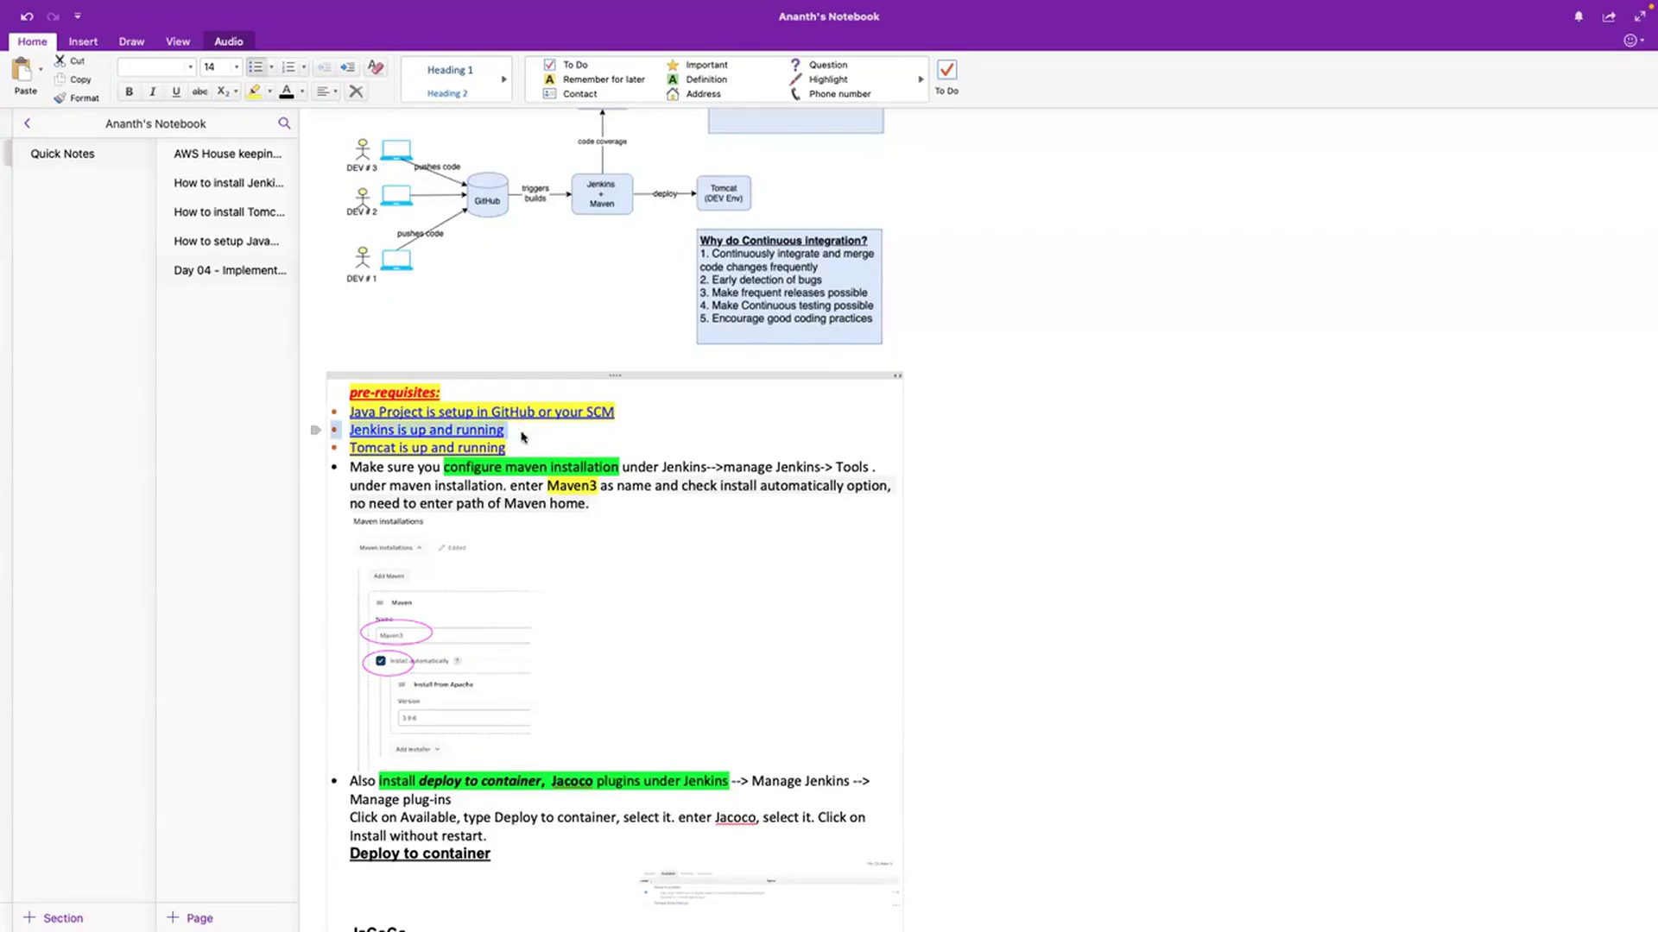
key(ctrl+Left)
click(335, 18)
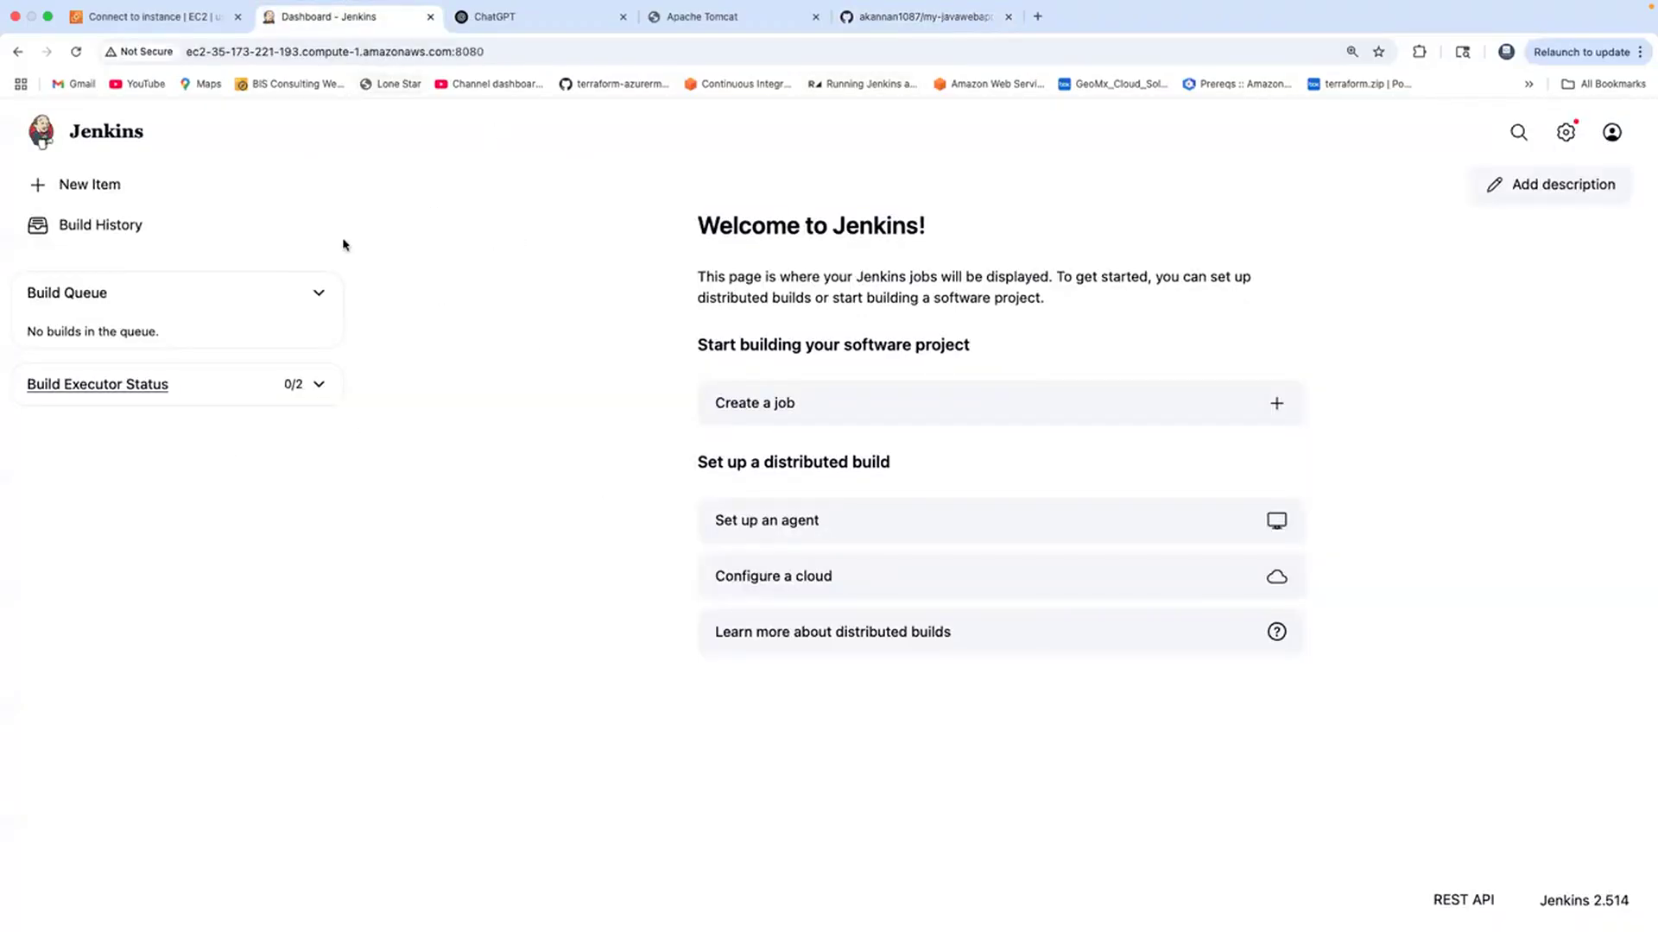
key(ctrl+Right)
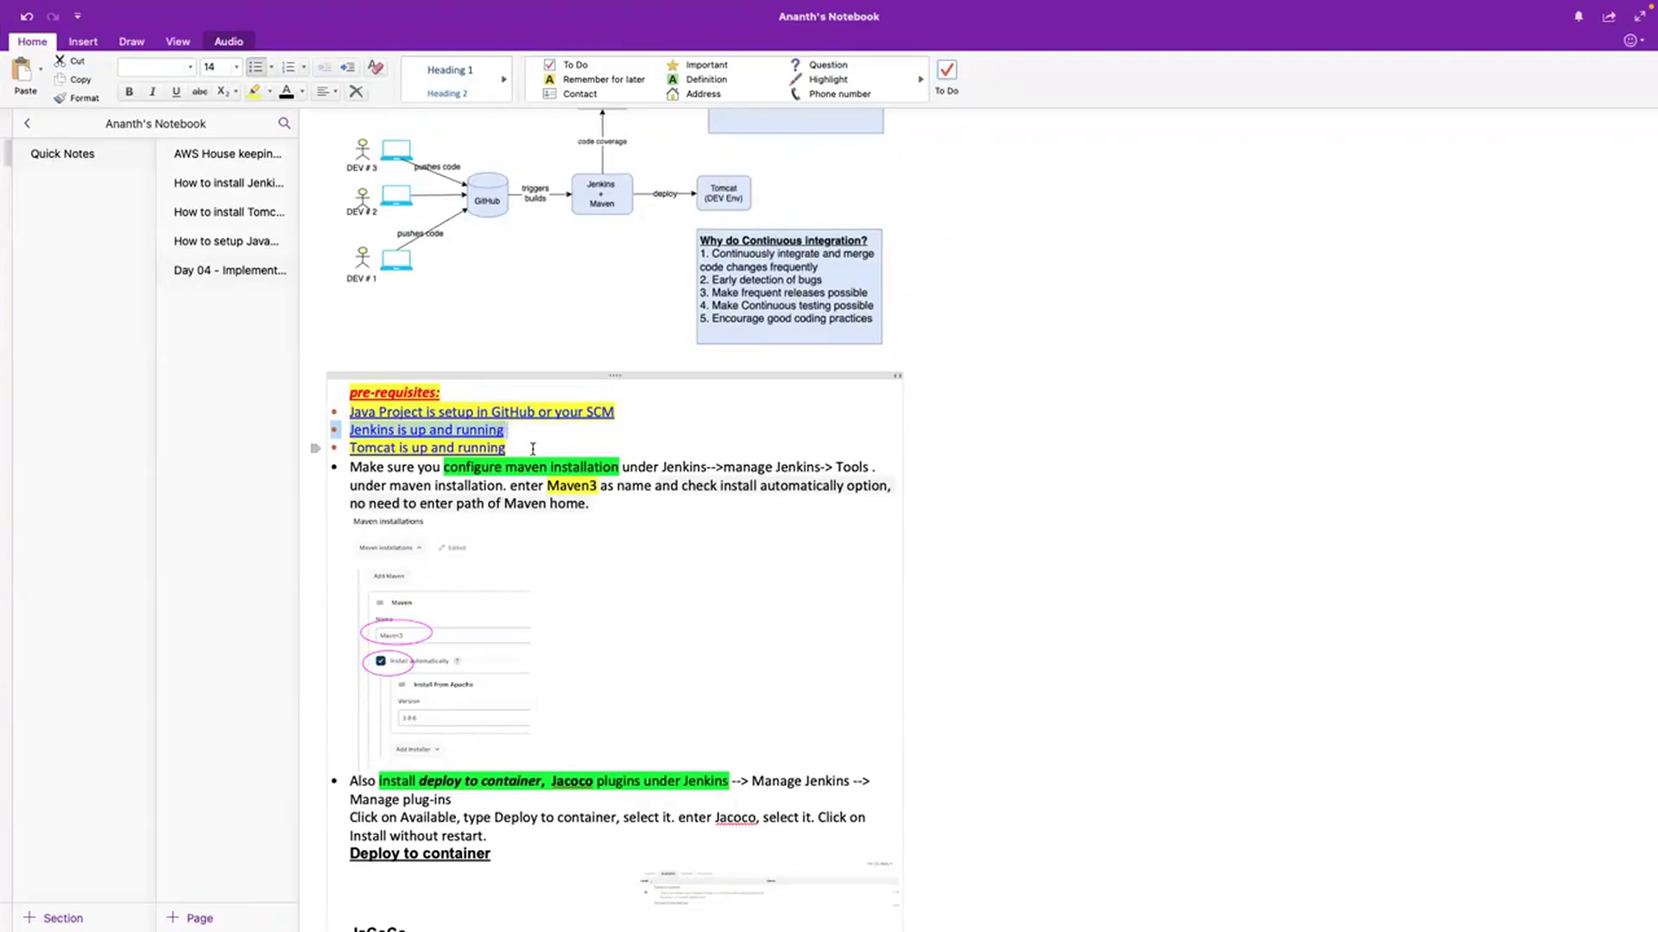
key(ctrl+Left)
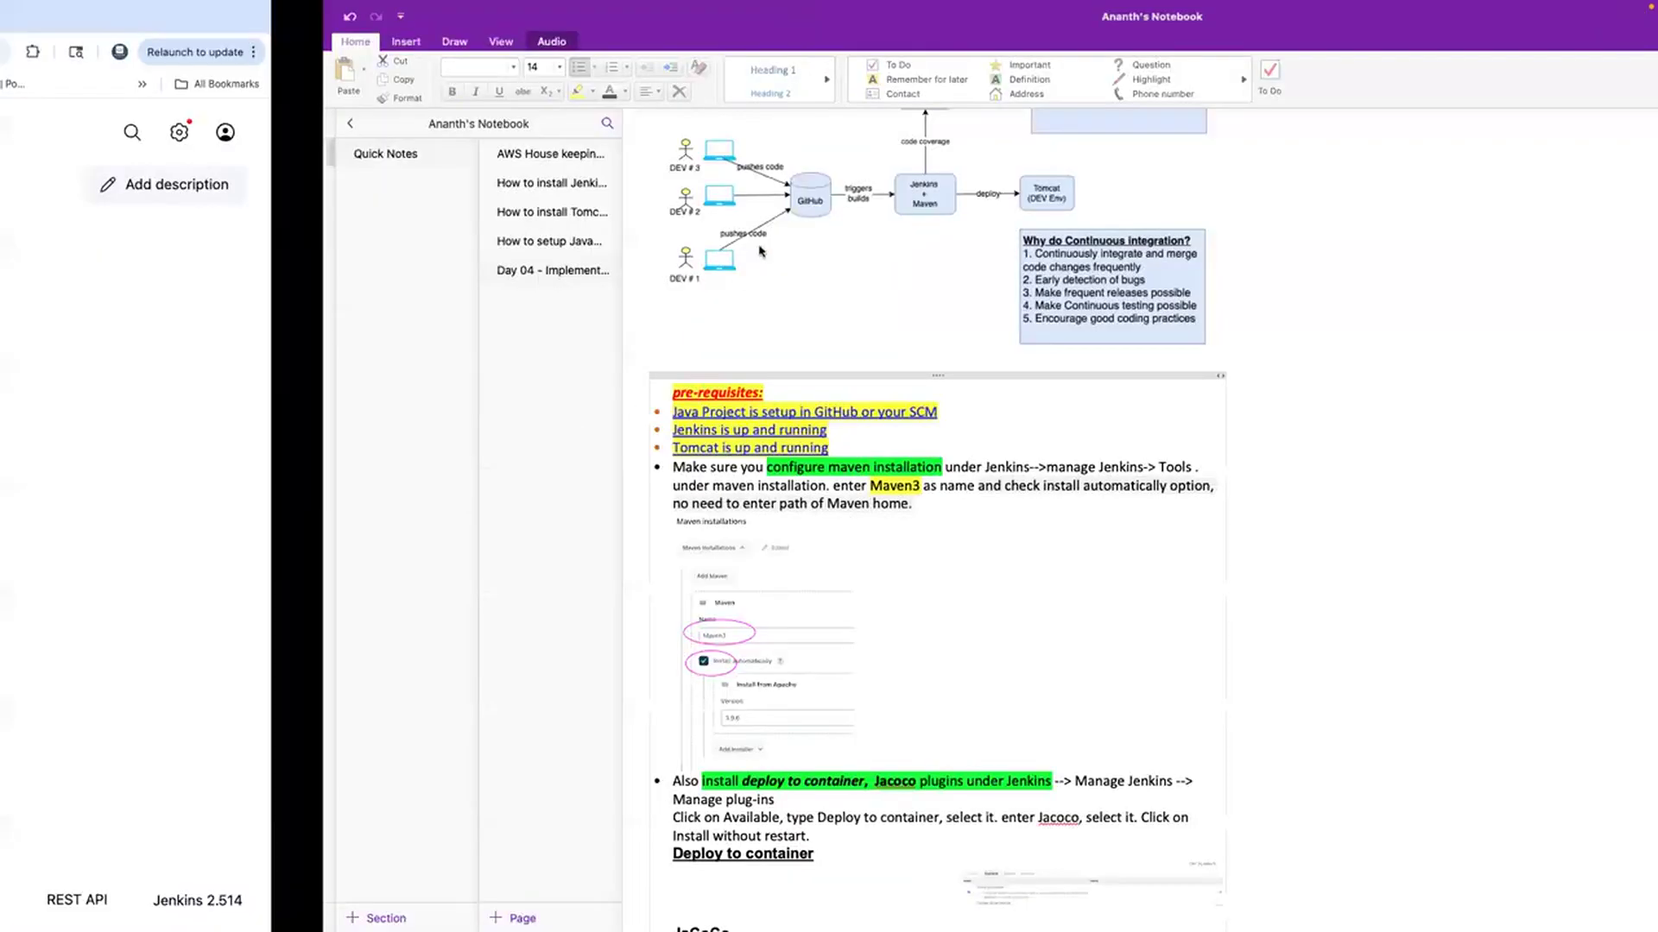
click(739, 19)
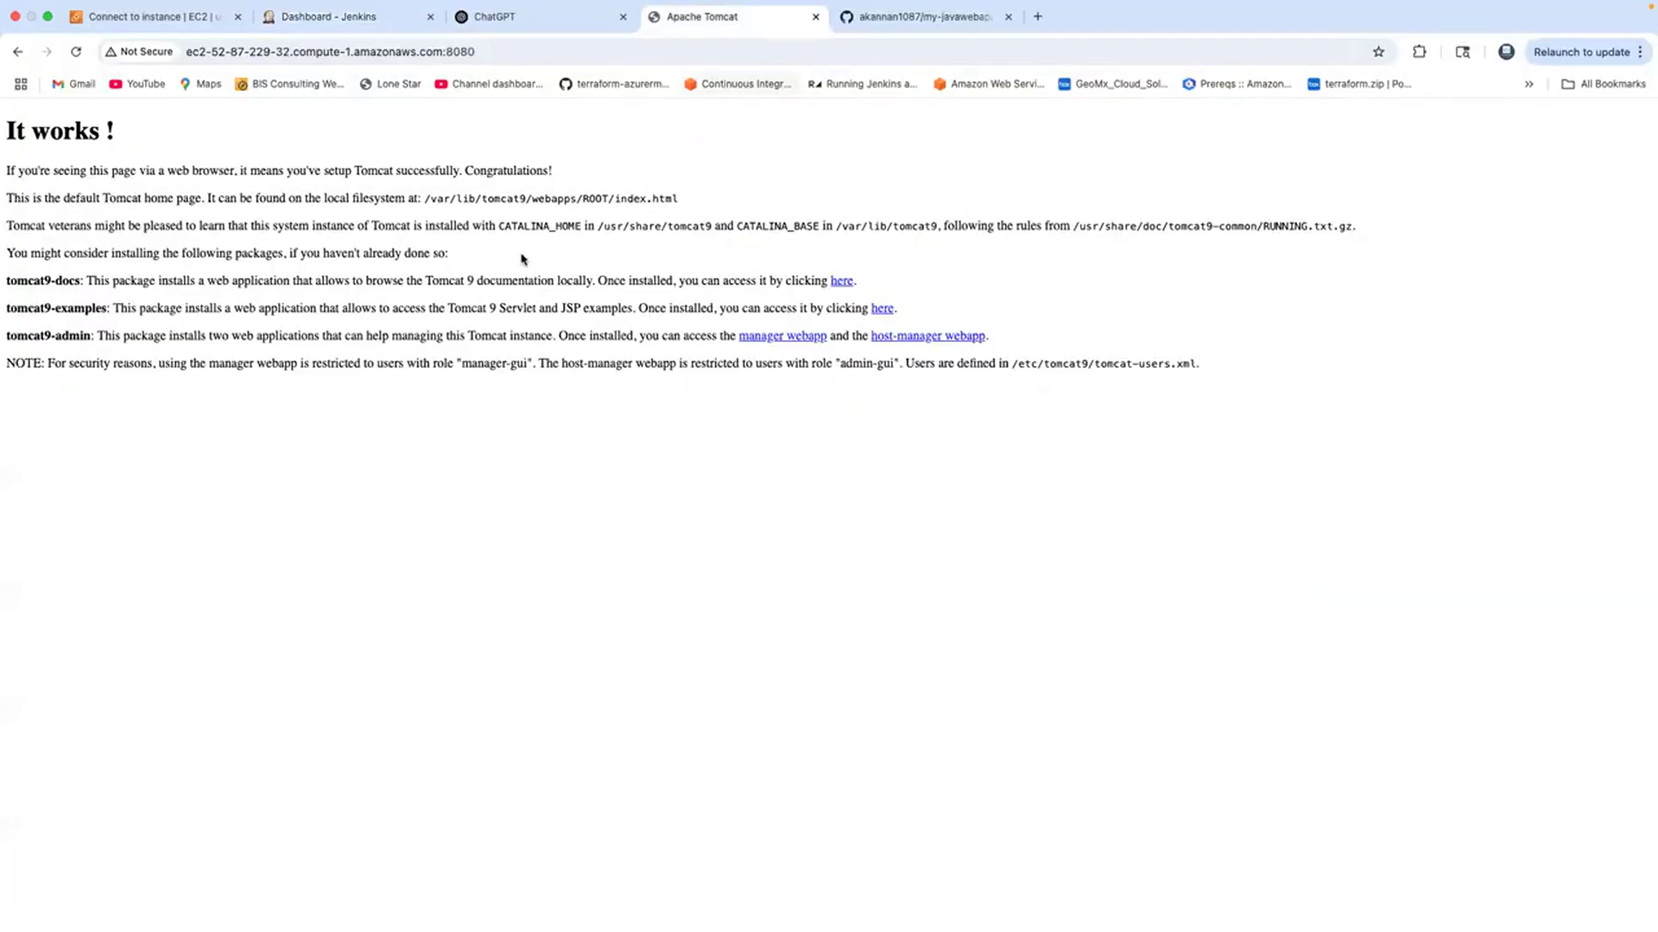
key(ctrl+Right)
scroll(648, 455, down, 2)
click(672, 439)
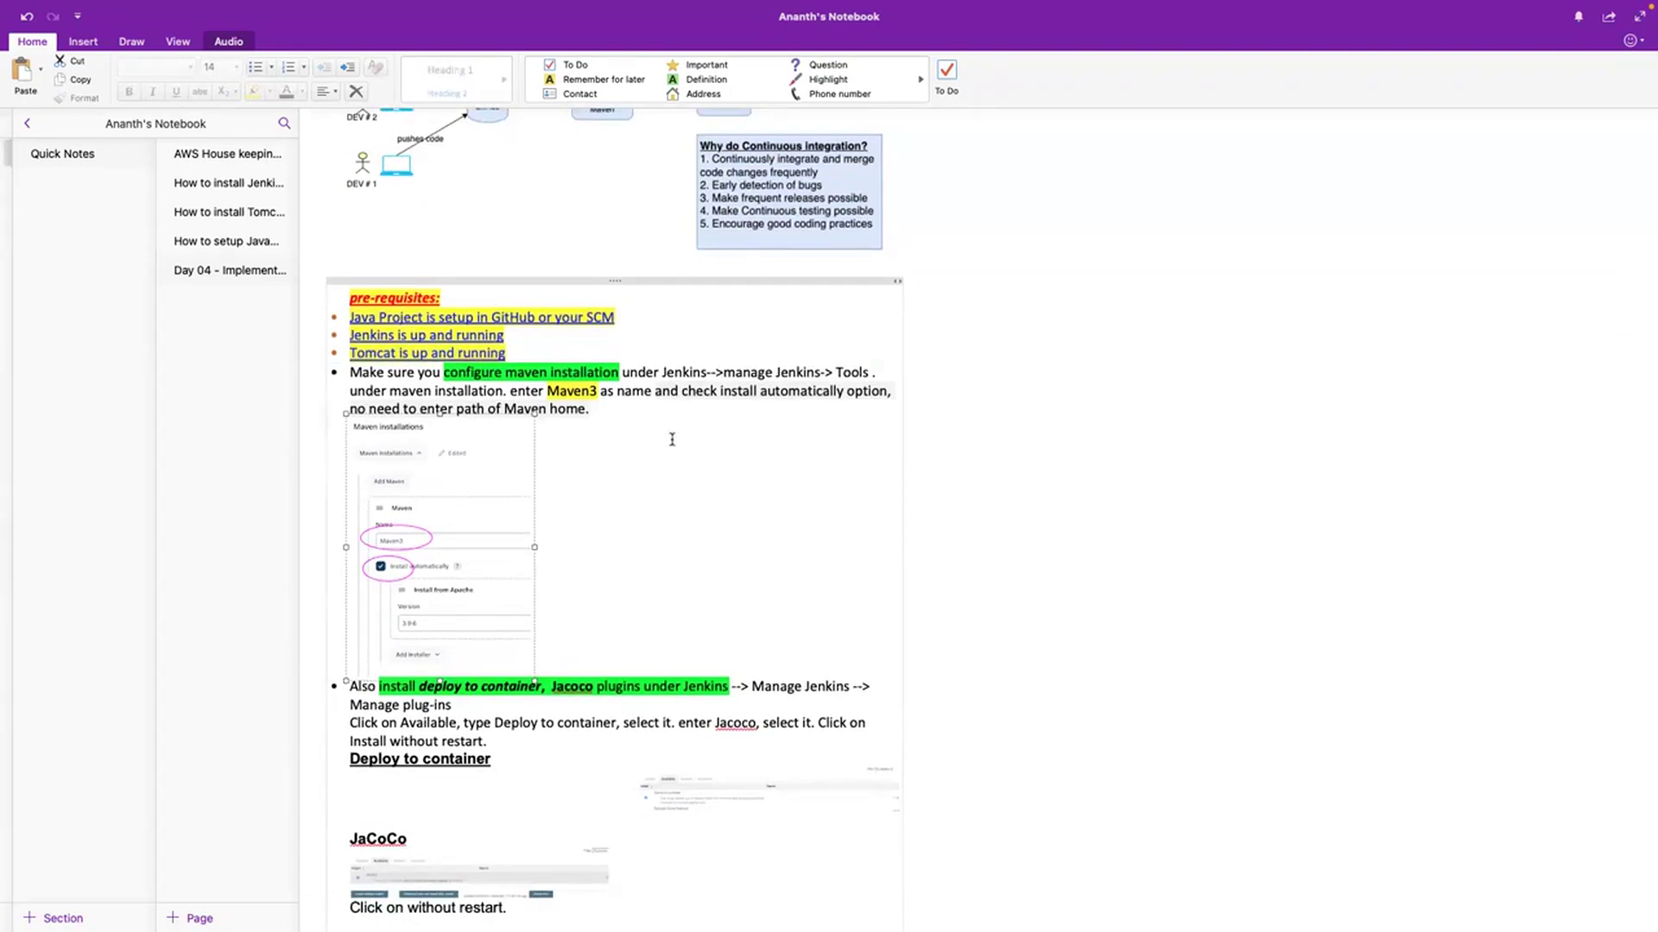
scroll(671, 440, down, 2)
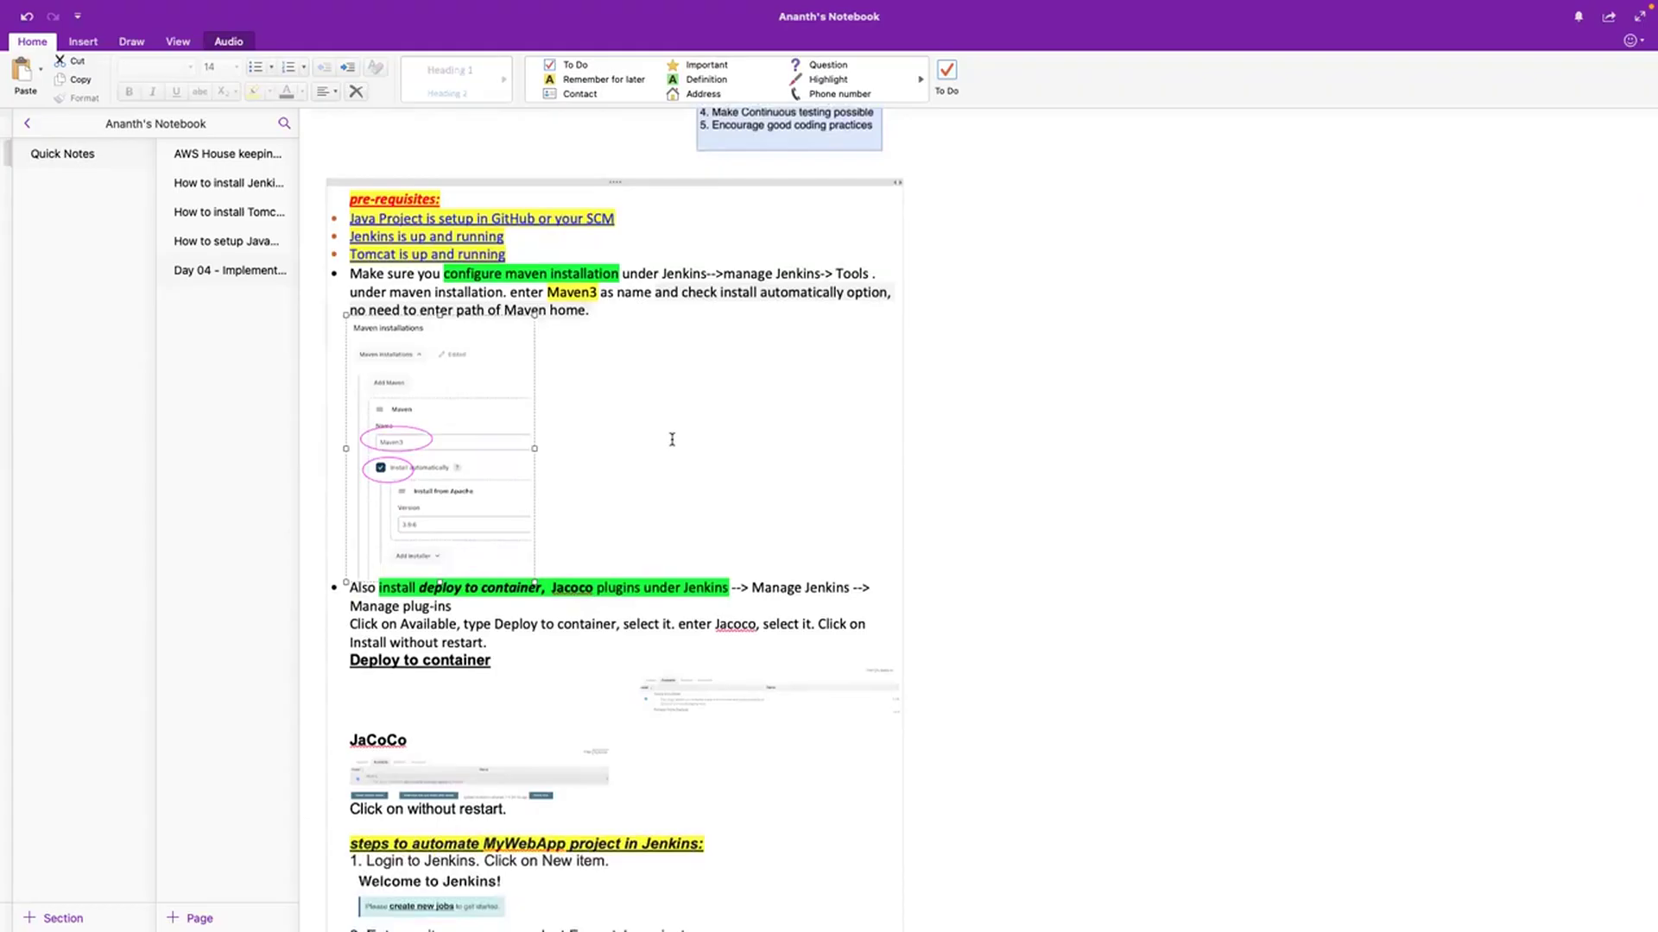
scroll(672, 439, up, 1)
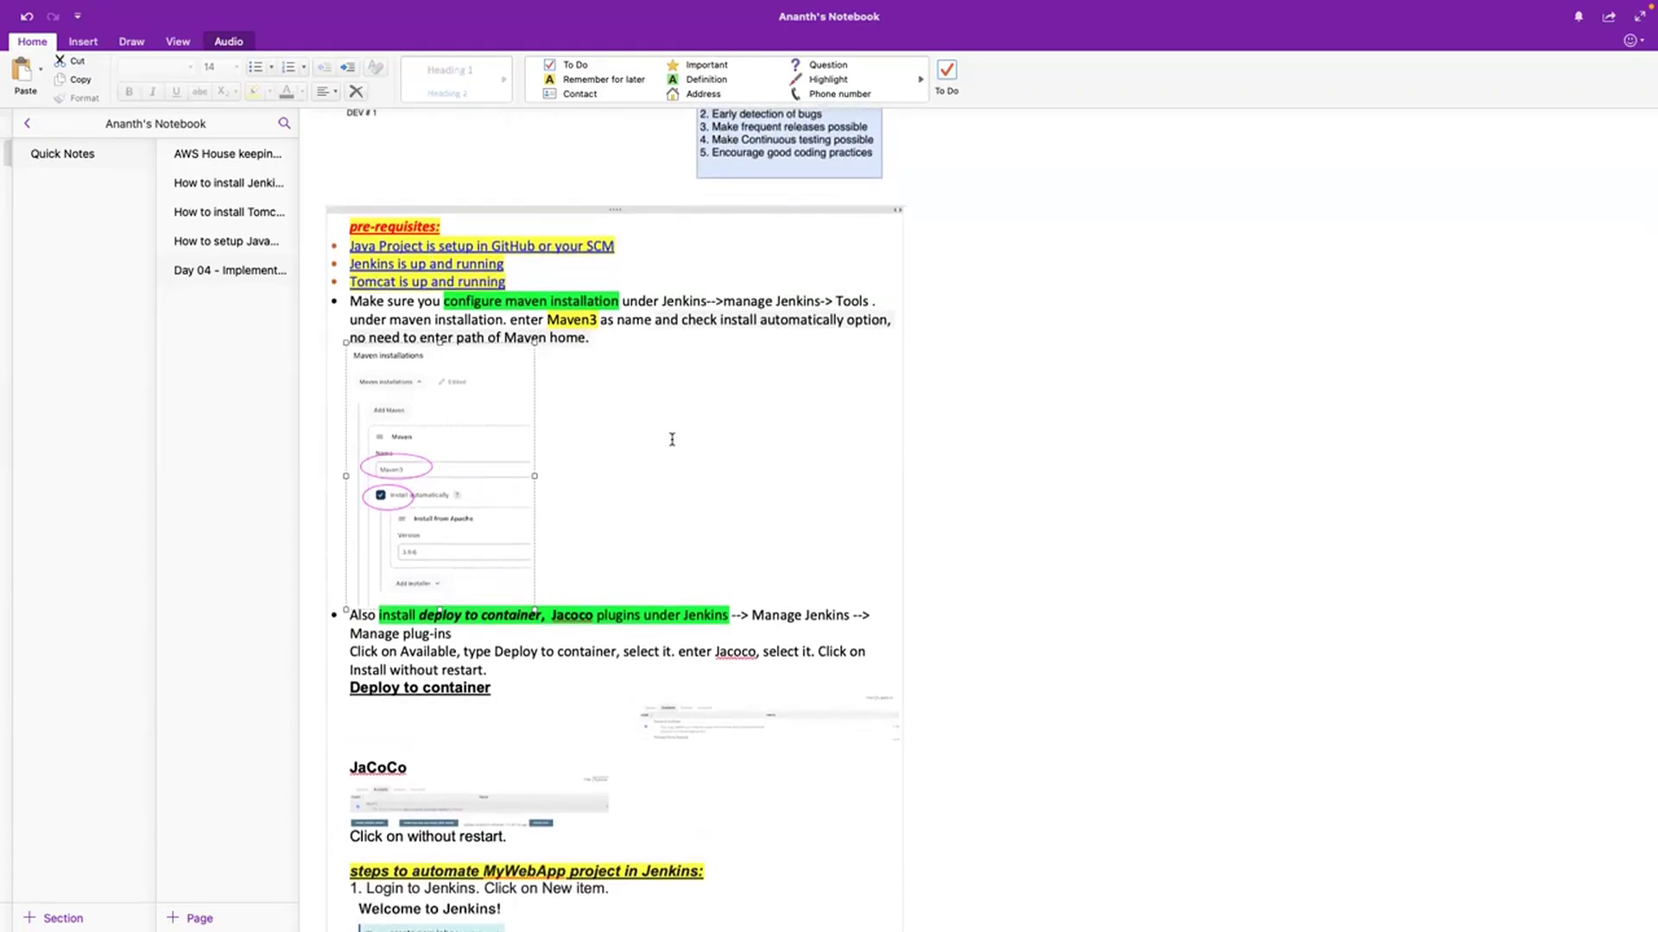
Switch to Jenkins in the browser, open its management page and dismiss the built-in node and Java 17 end-of-life warnings
key(ctrl+Left)
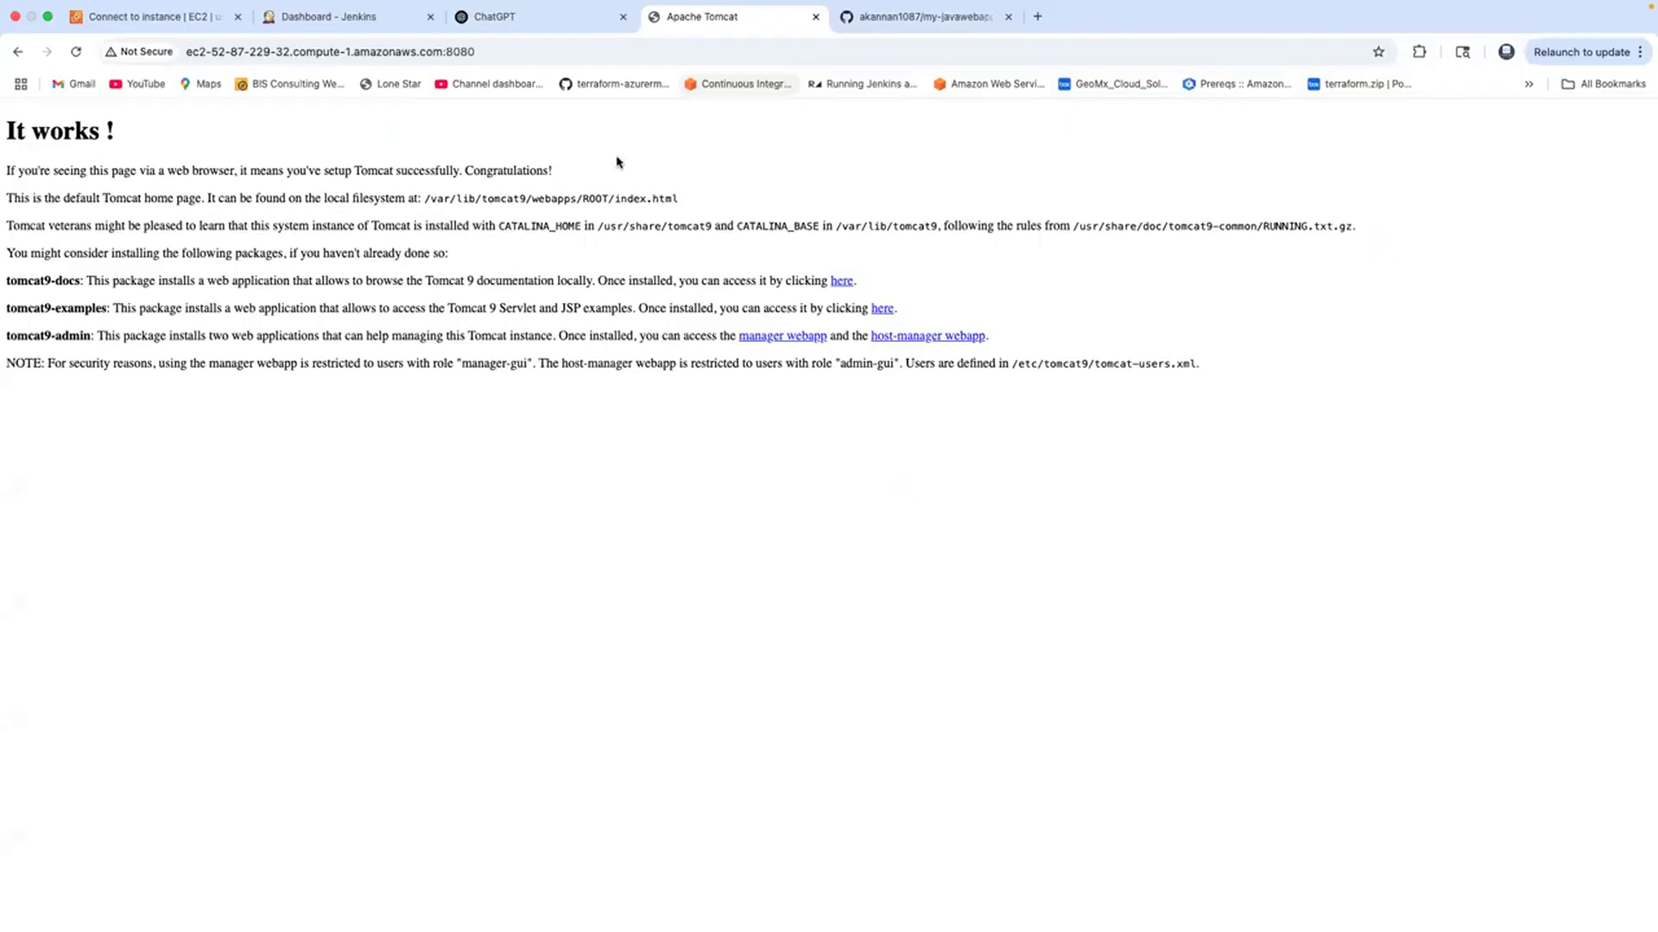
click(376, 19)
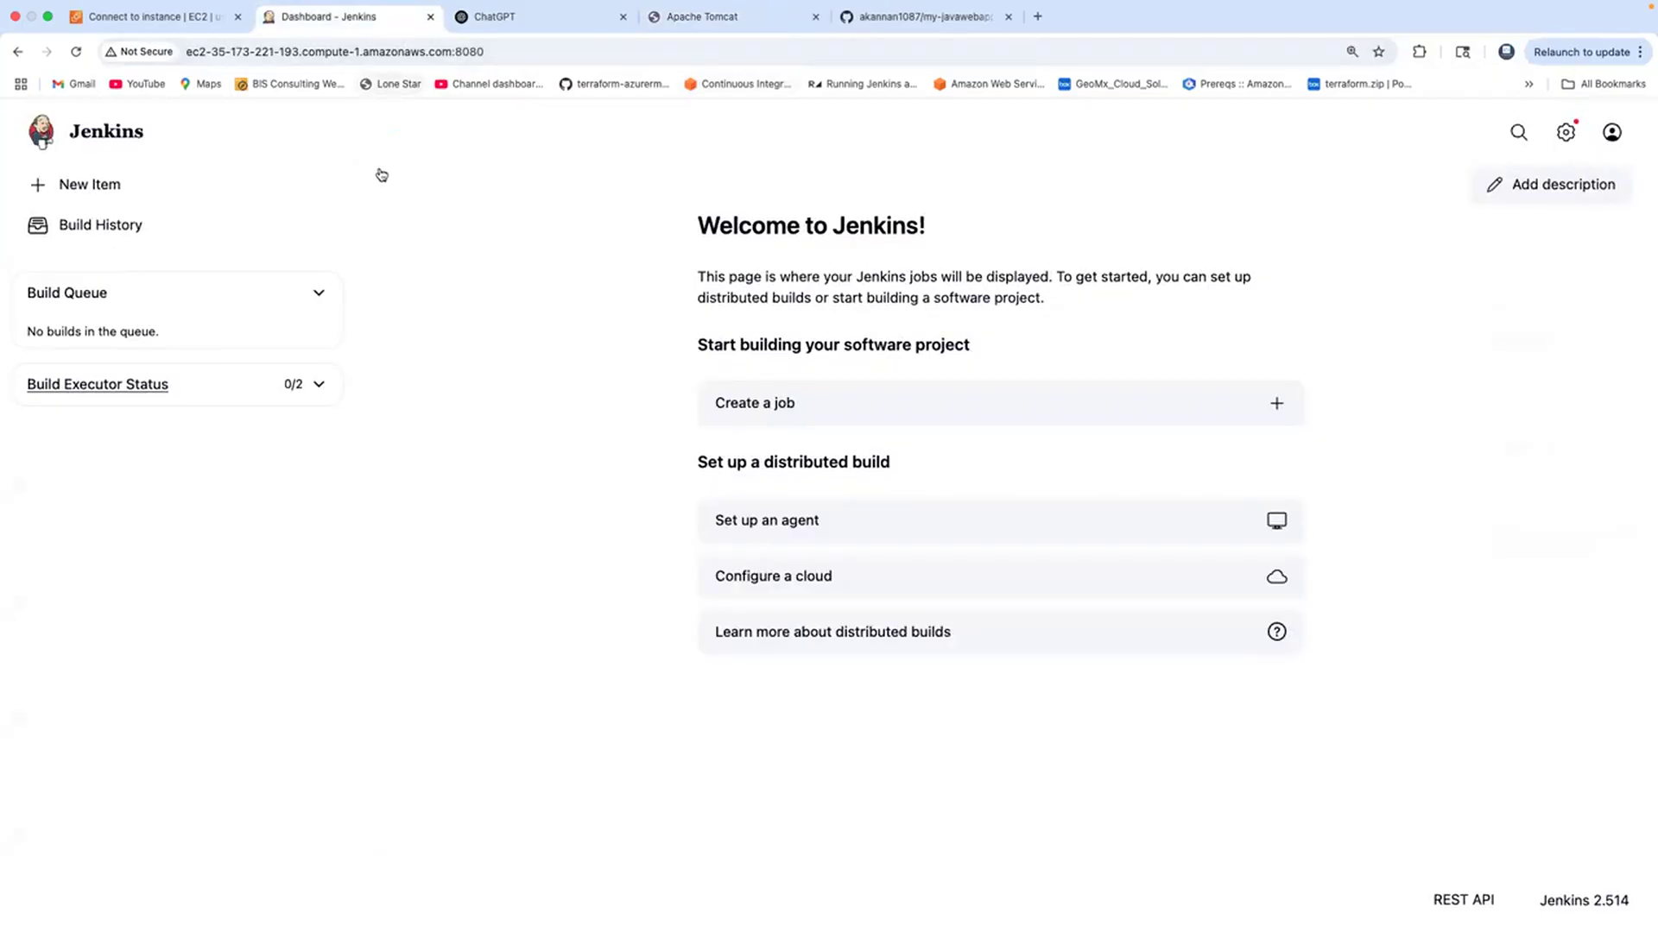
click(1566, 134)
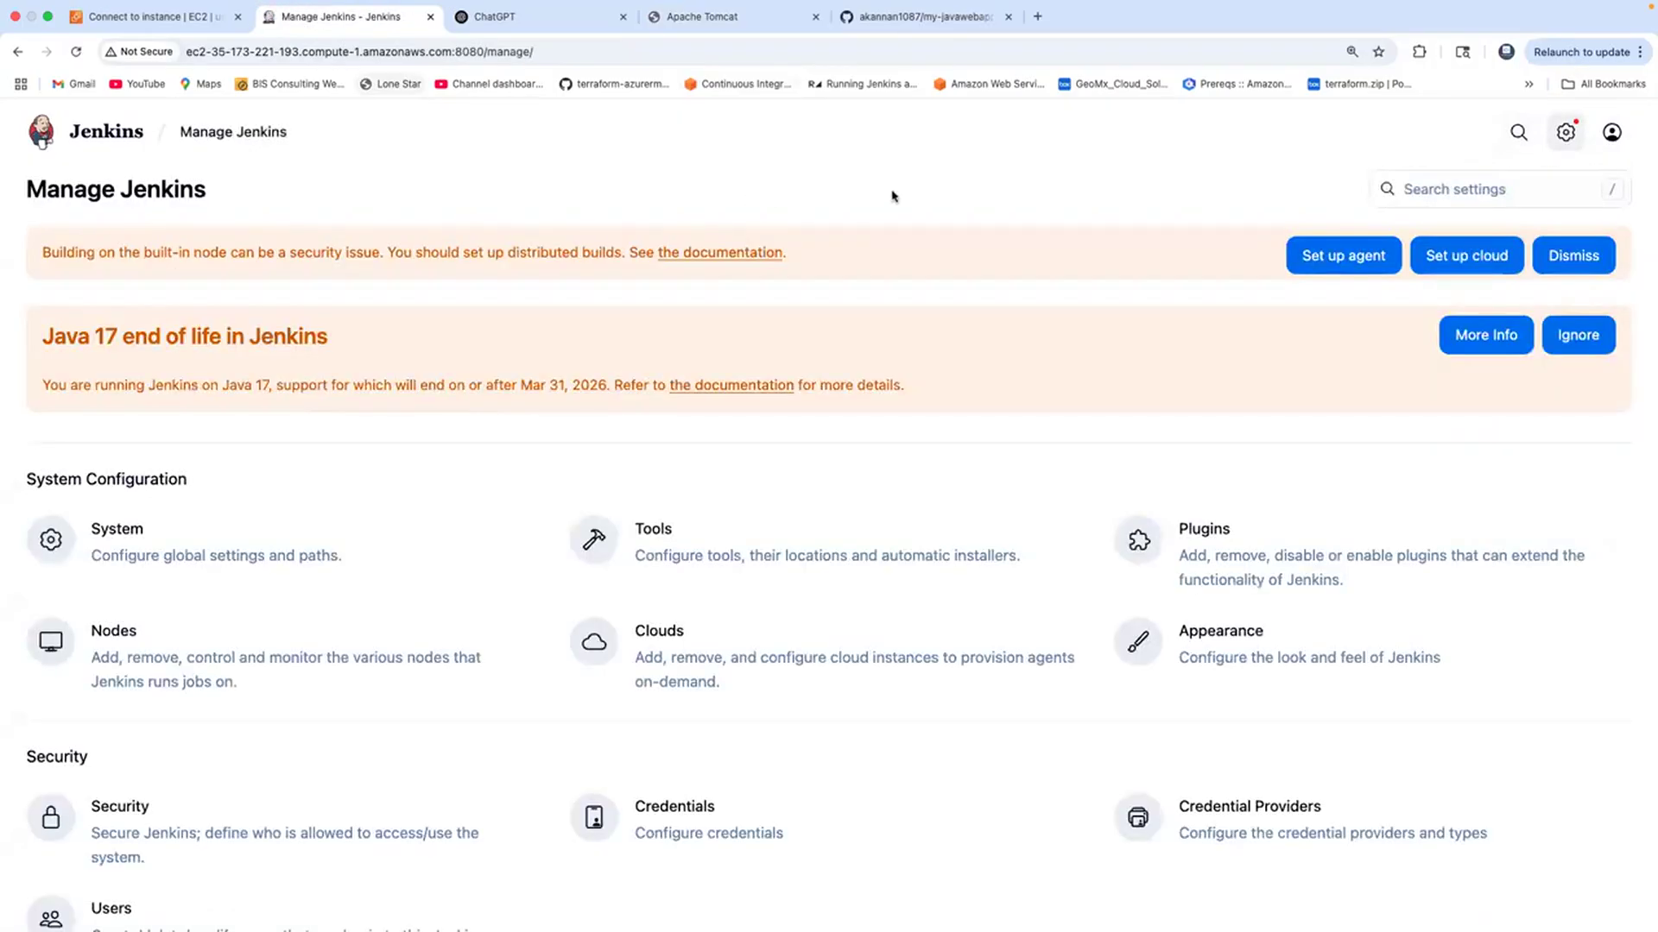
click(1583, 259)
click(1594, 259)
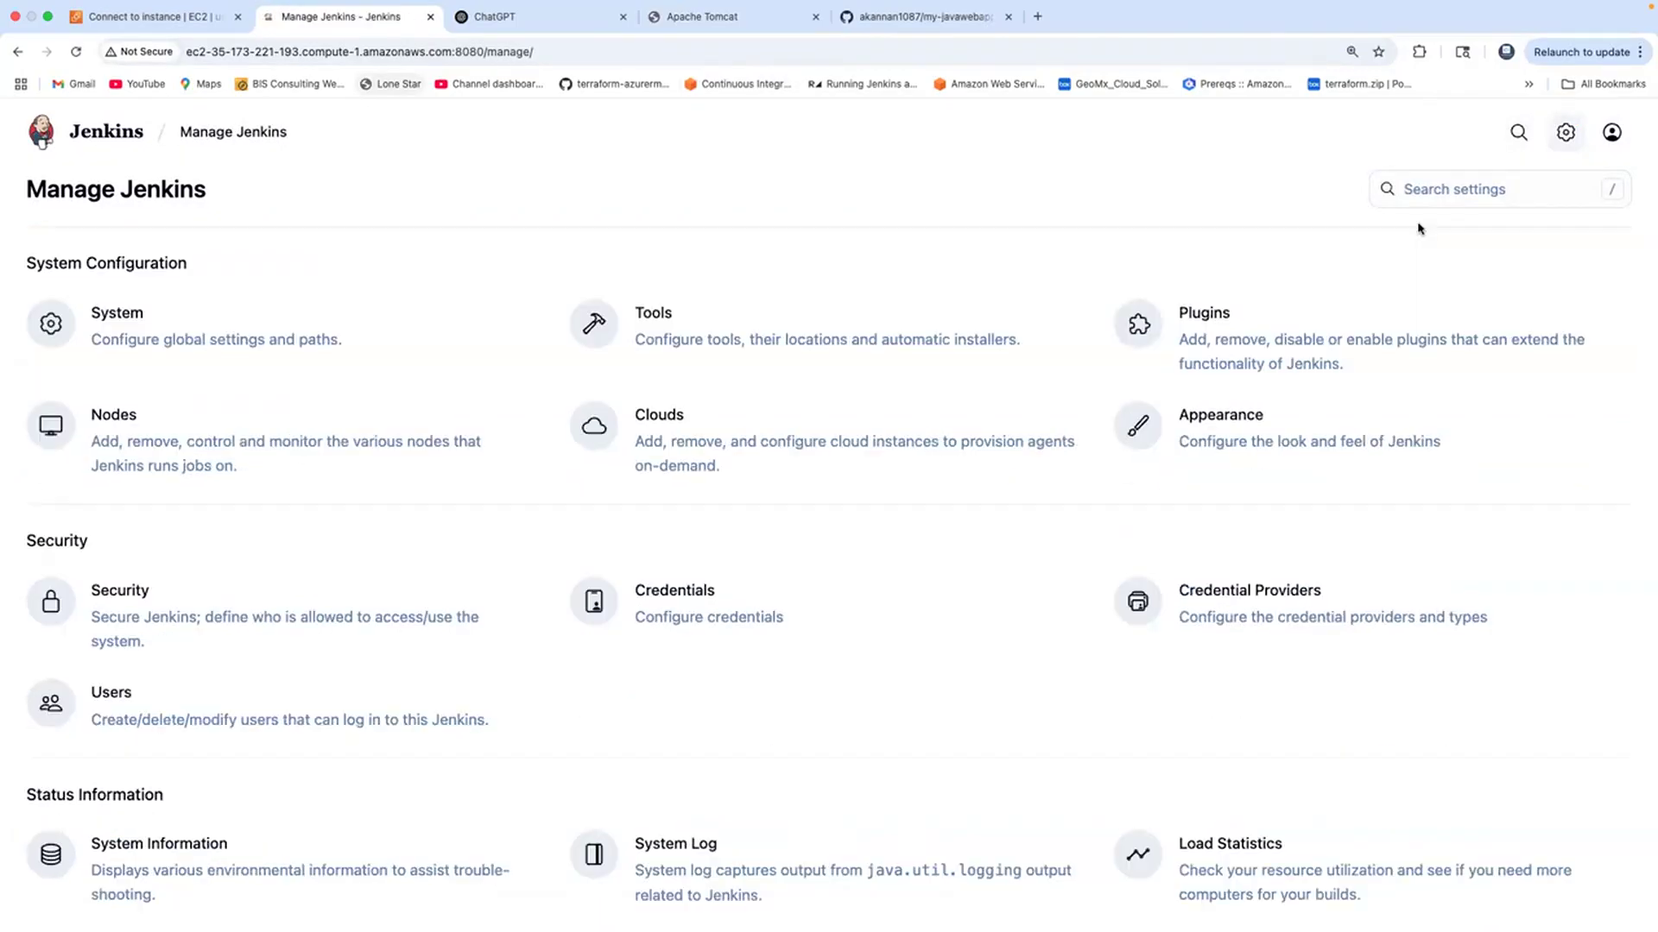
Add a Maven installation named Maven to the Jenkins tools configuration
click(652, 322)
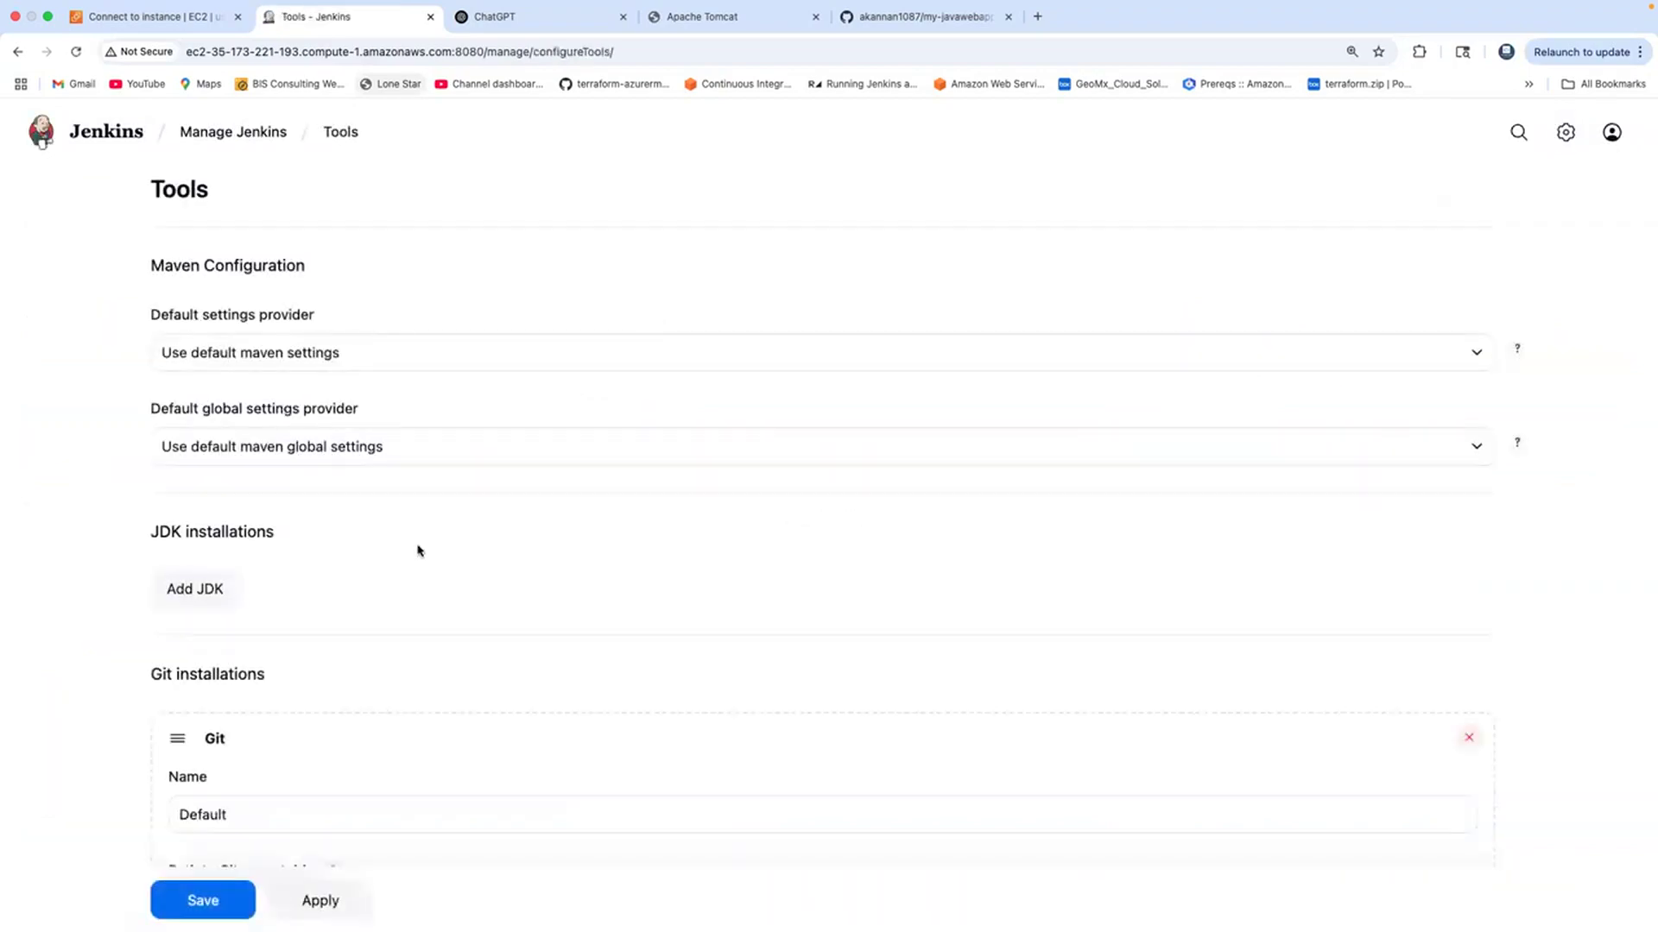
scroll(418, 549, down, 3)
scroll(418, 550, down, 6)
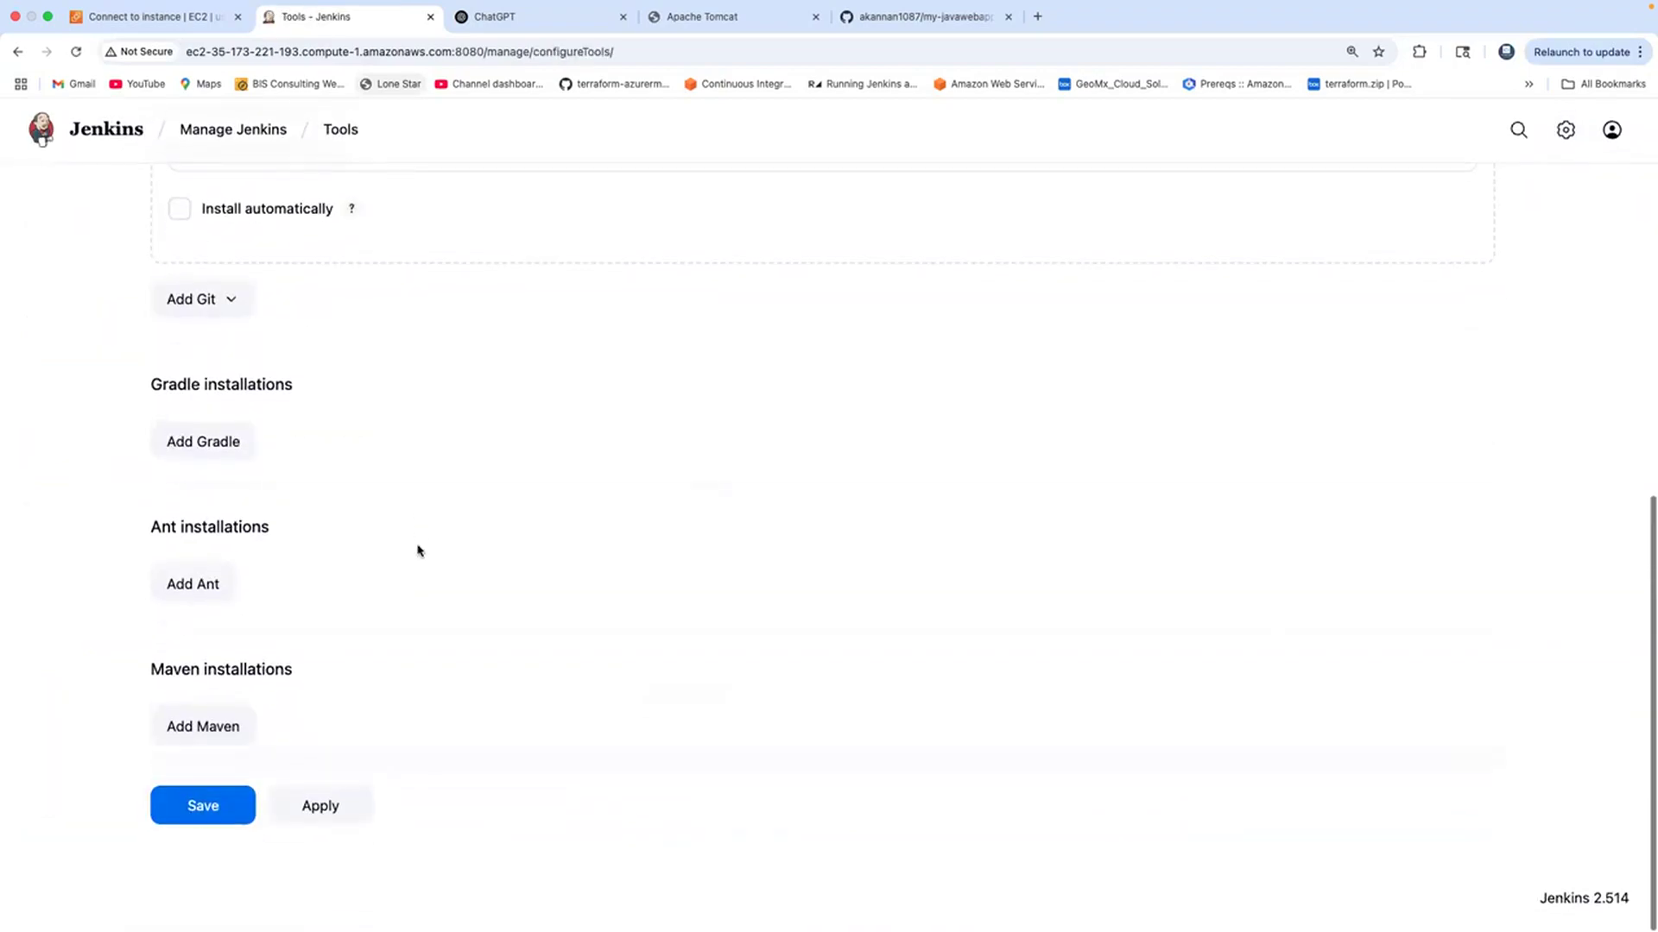
click(226, 725)
scroll(466, 600, down, 6)
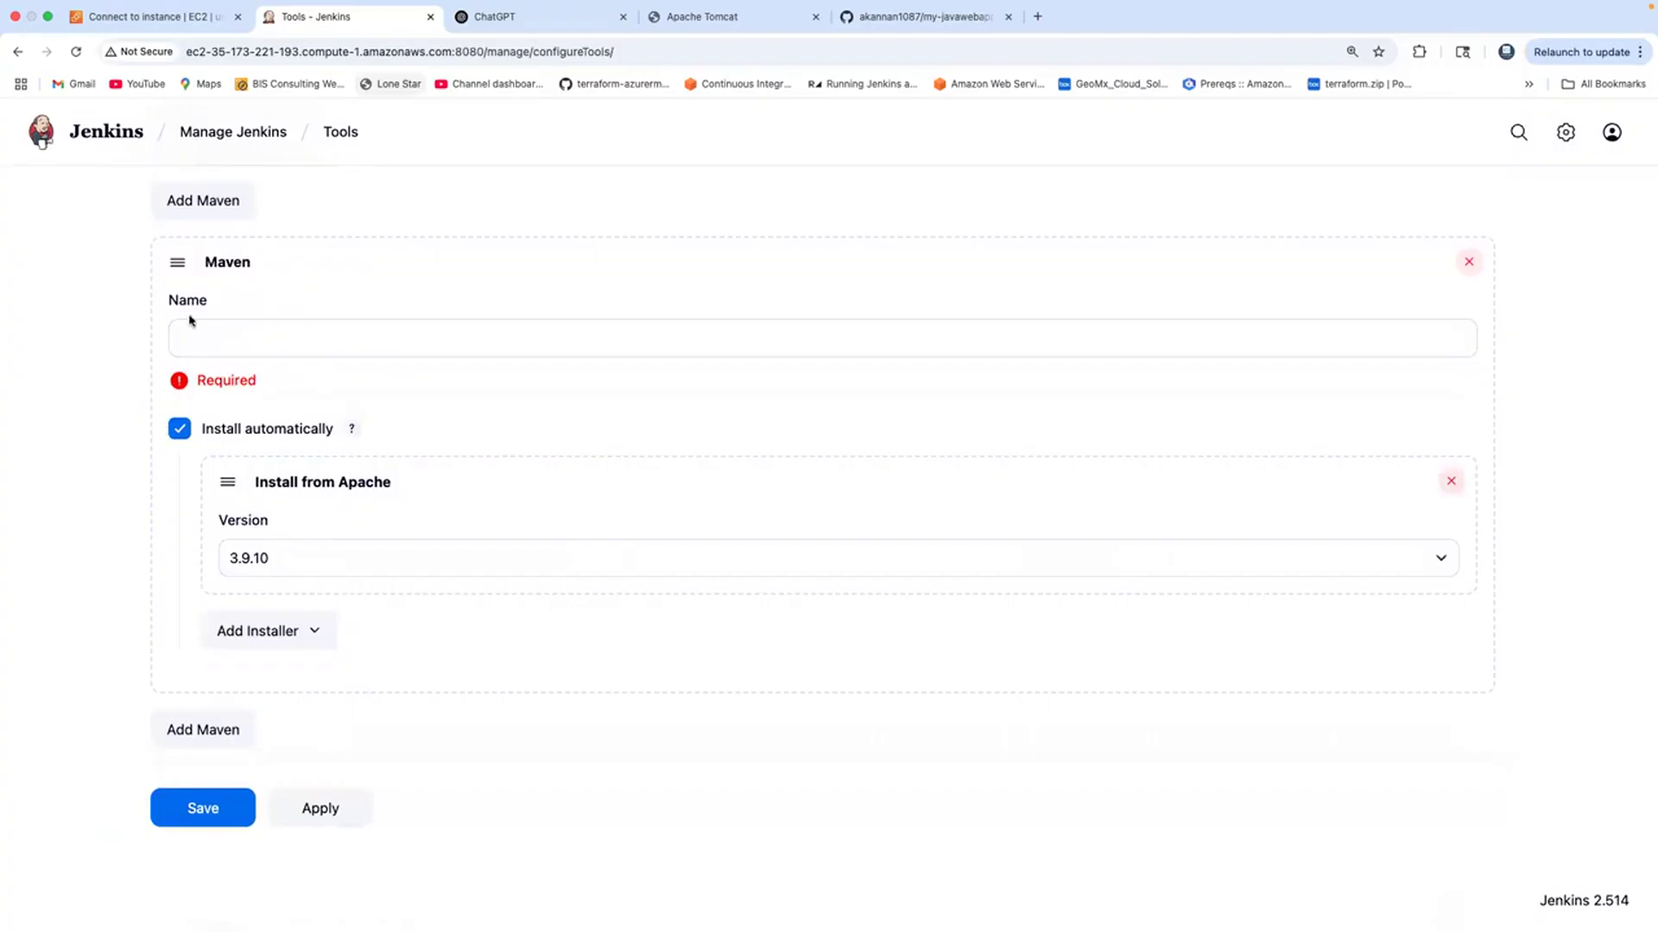
click(213, 332)
text(Maven)
click(107, 457)
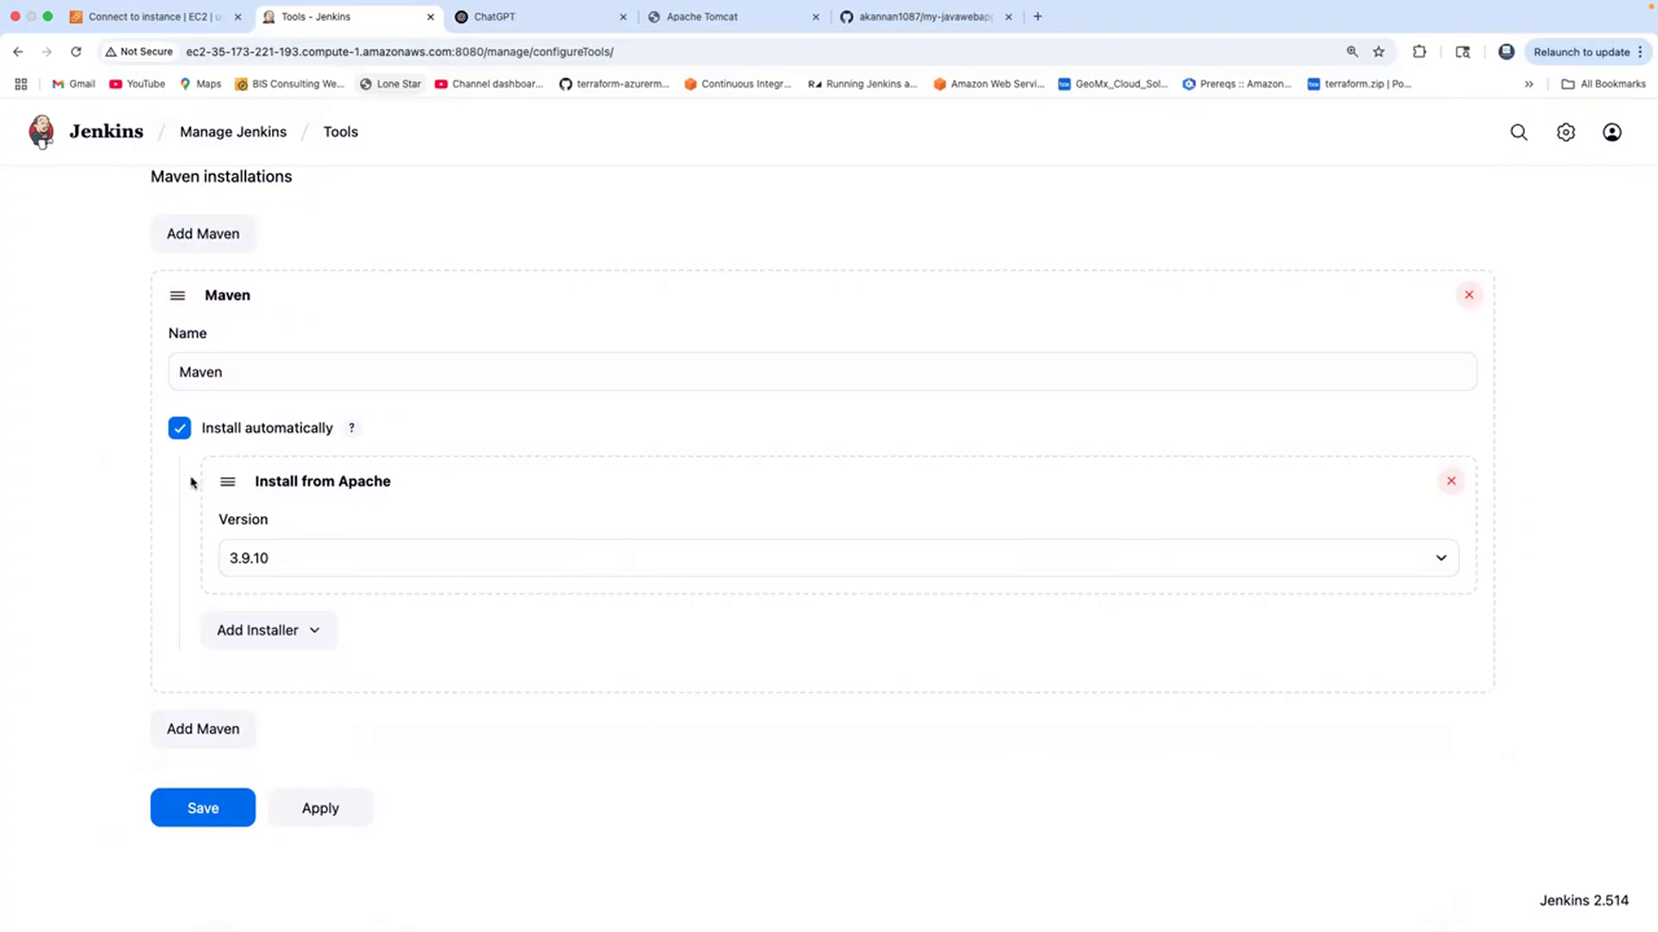
Turn off automatic installation for Maven and look up the Maven home path in the terminal with mvn -v
click(179, 429)
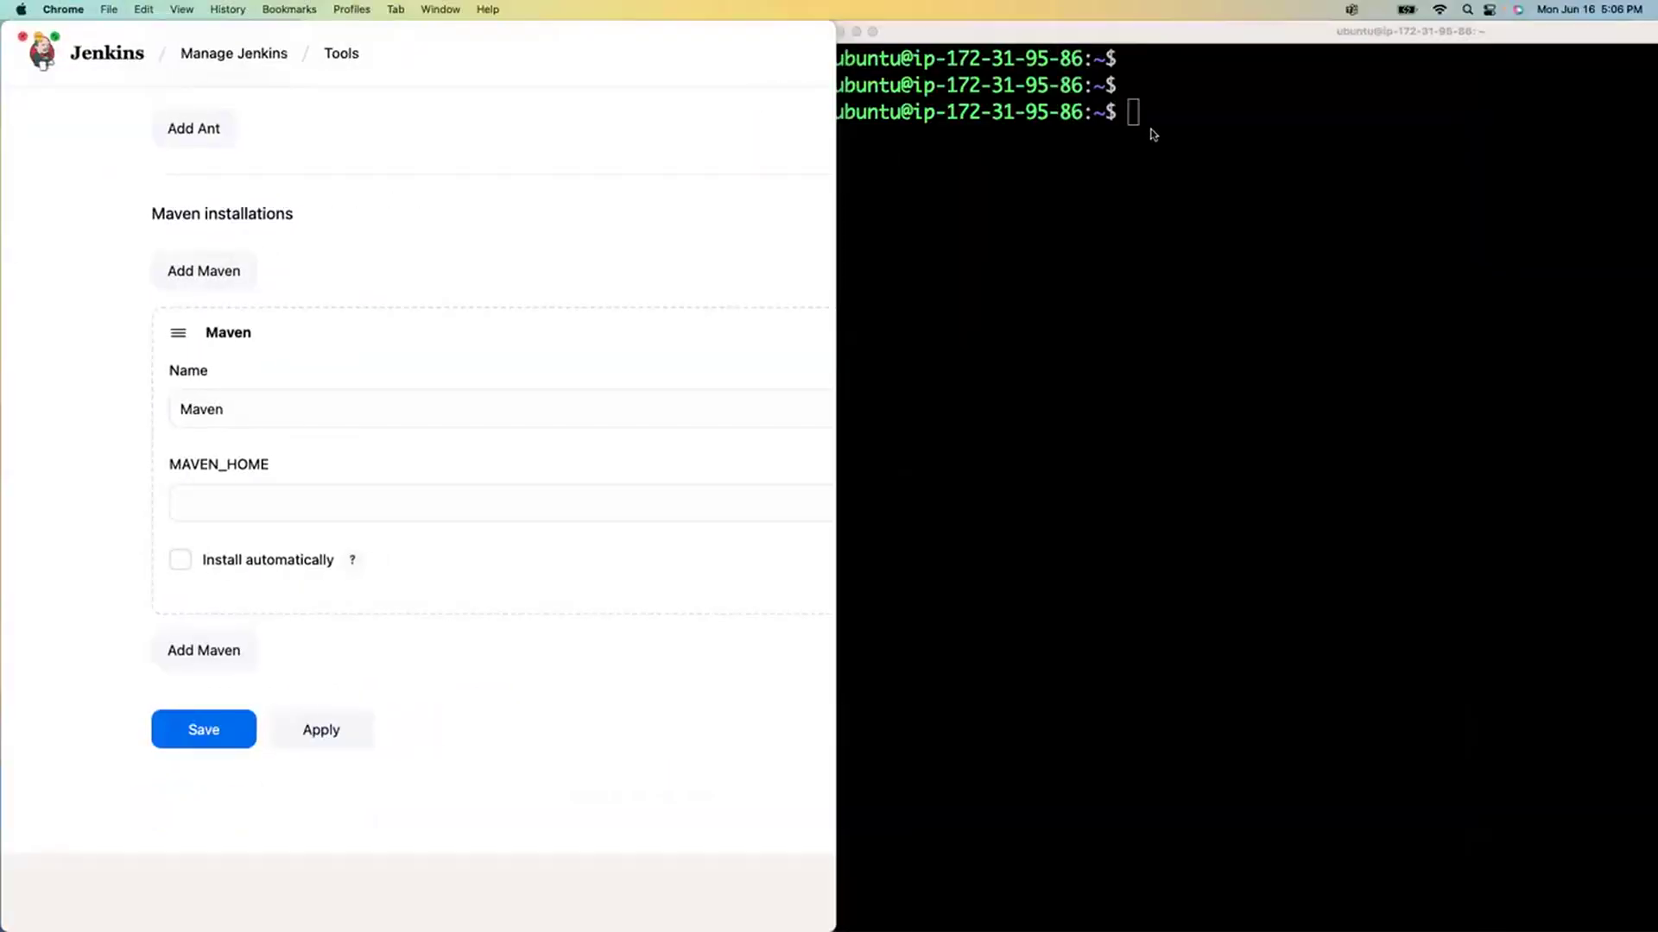
click(1153, 134)
key(Return)
key(Return)
text(mcn -v)
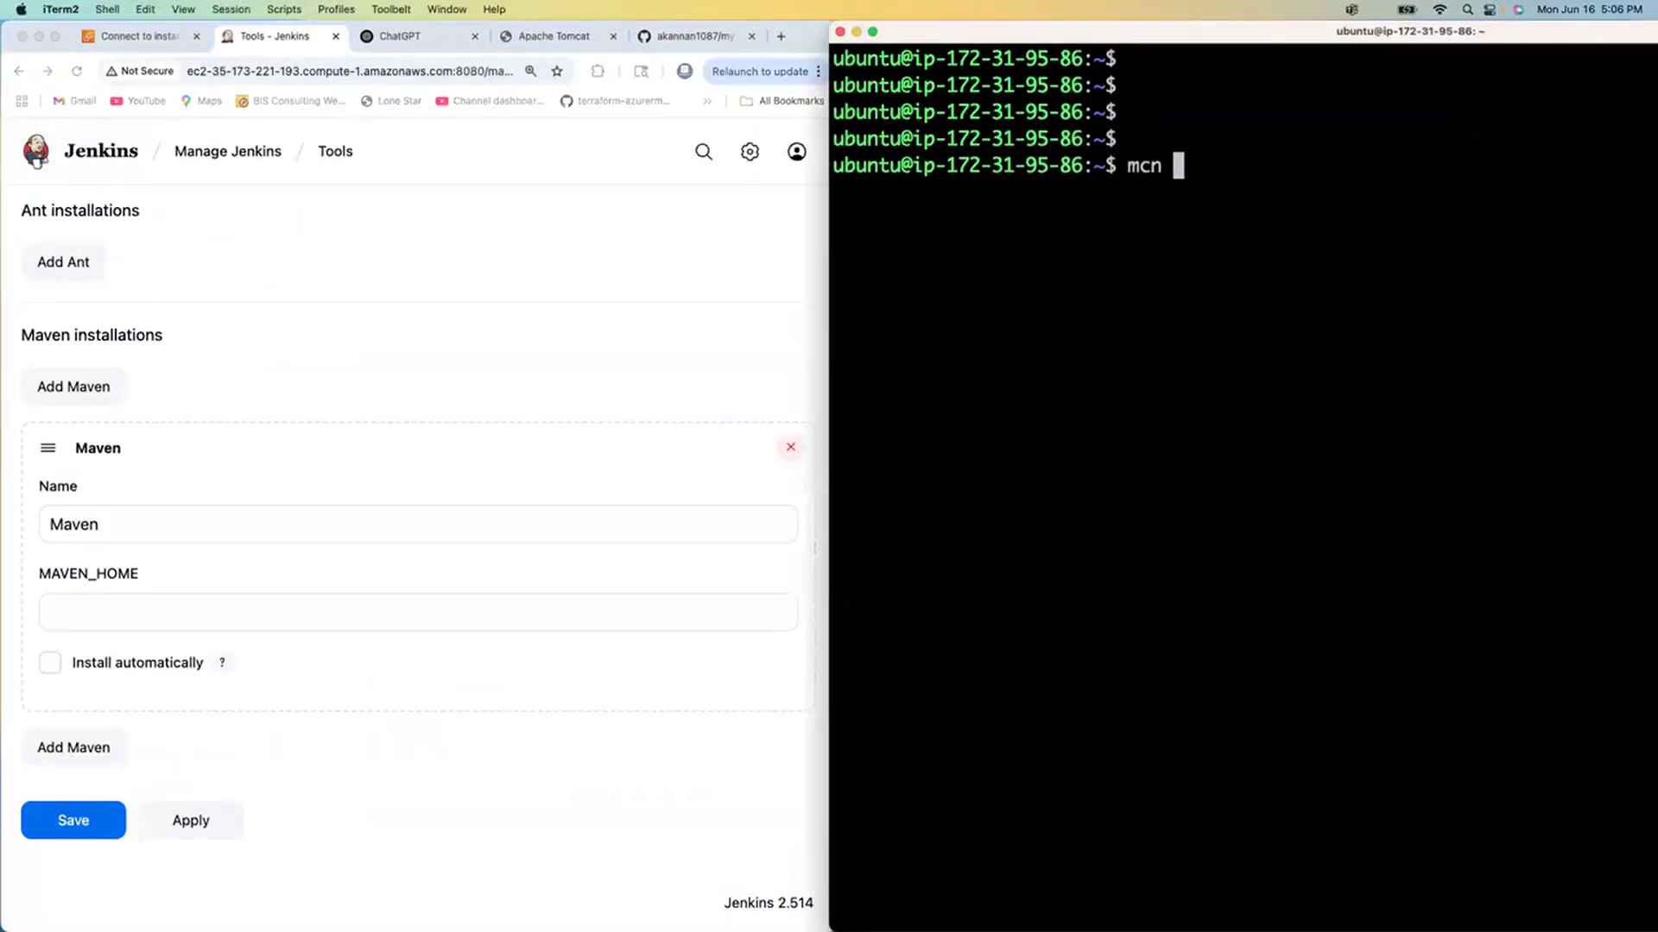
key(Return)
text(mvn)
key(ctrl+l)
text(-v)
key(Return)
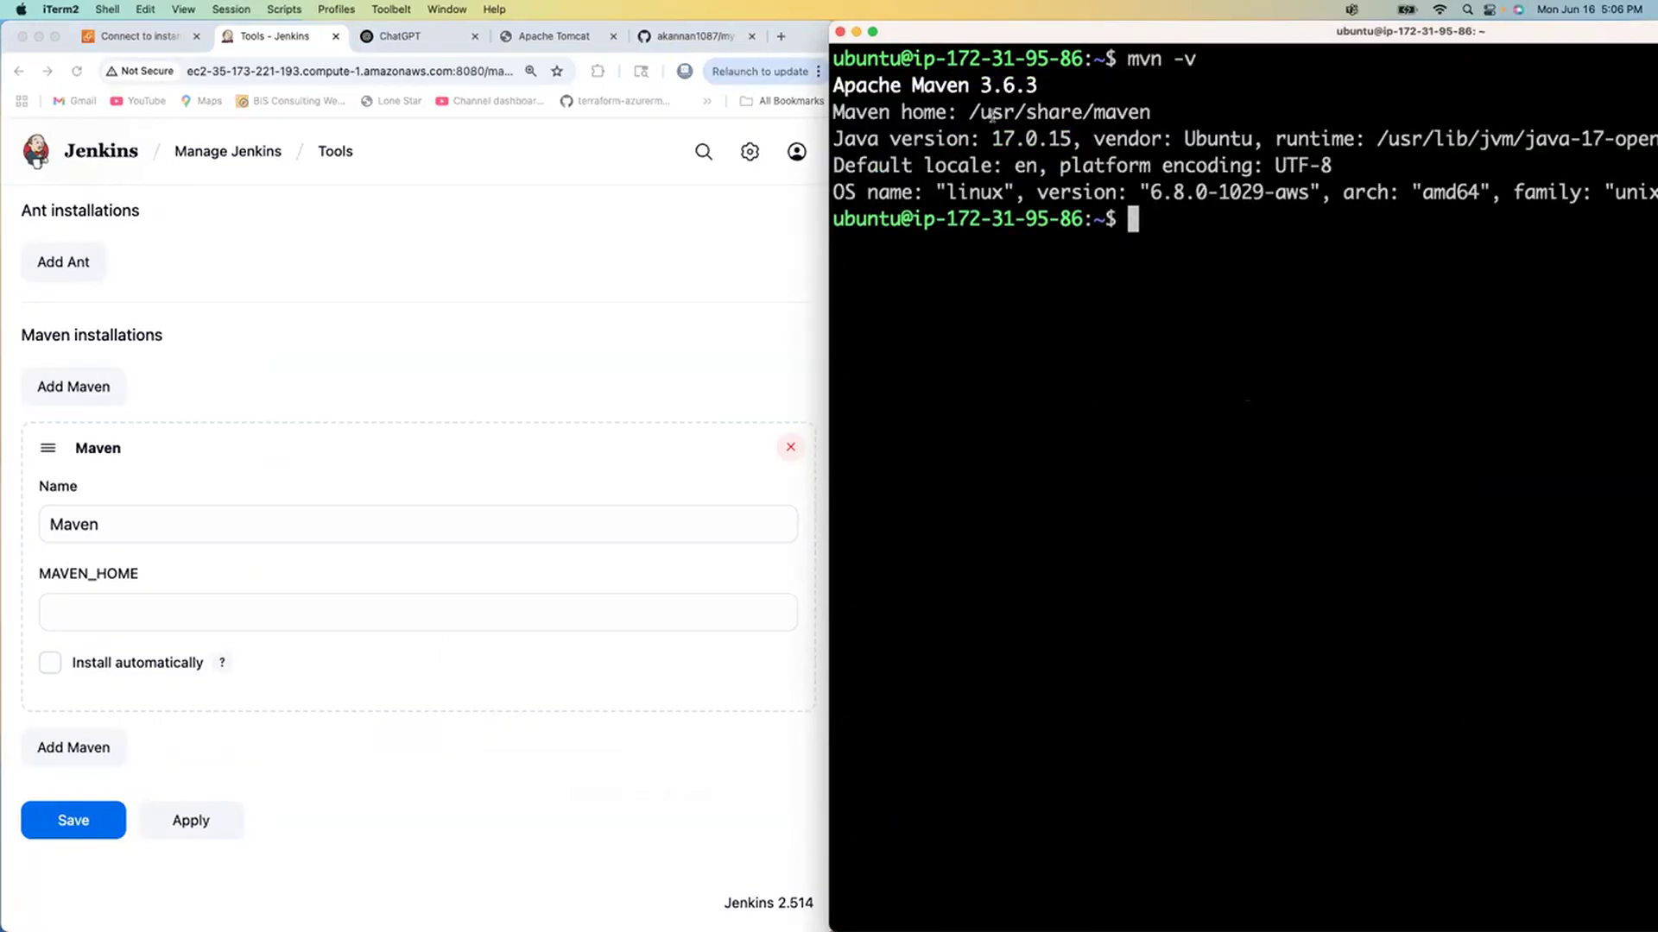
drag(970, 112, 1153, 111)
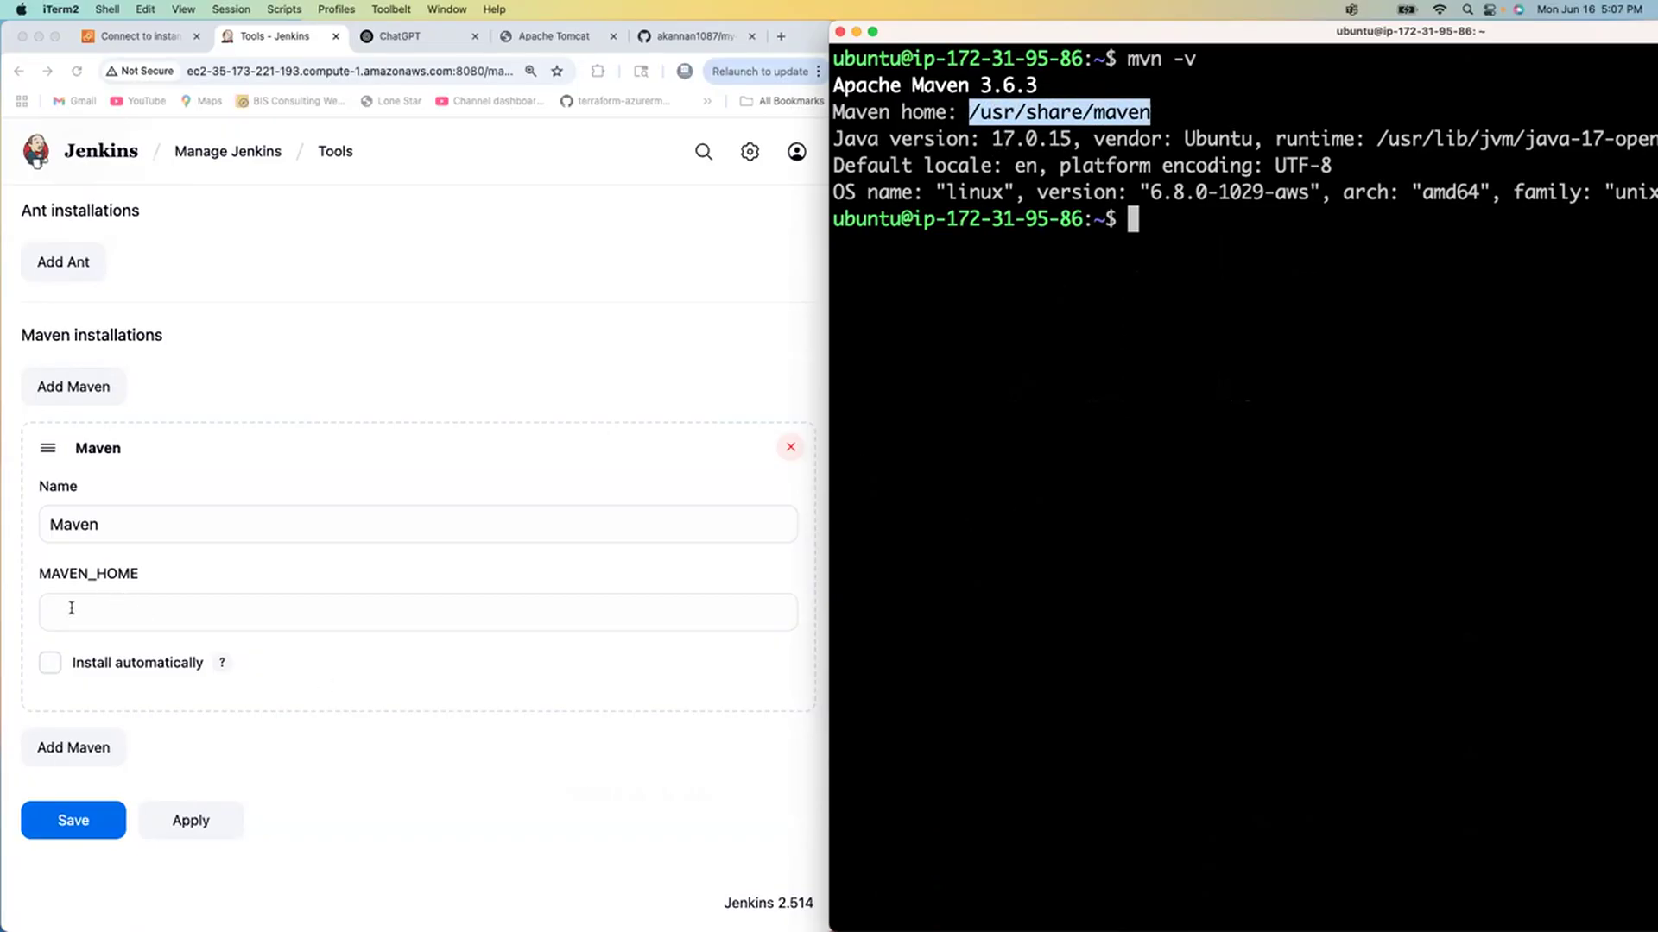
Enable automatic installation for the Maven entry with version 3.9.10 from Apache and save the tools configuration
click(49, 664)
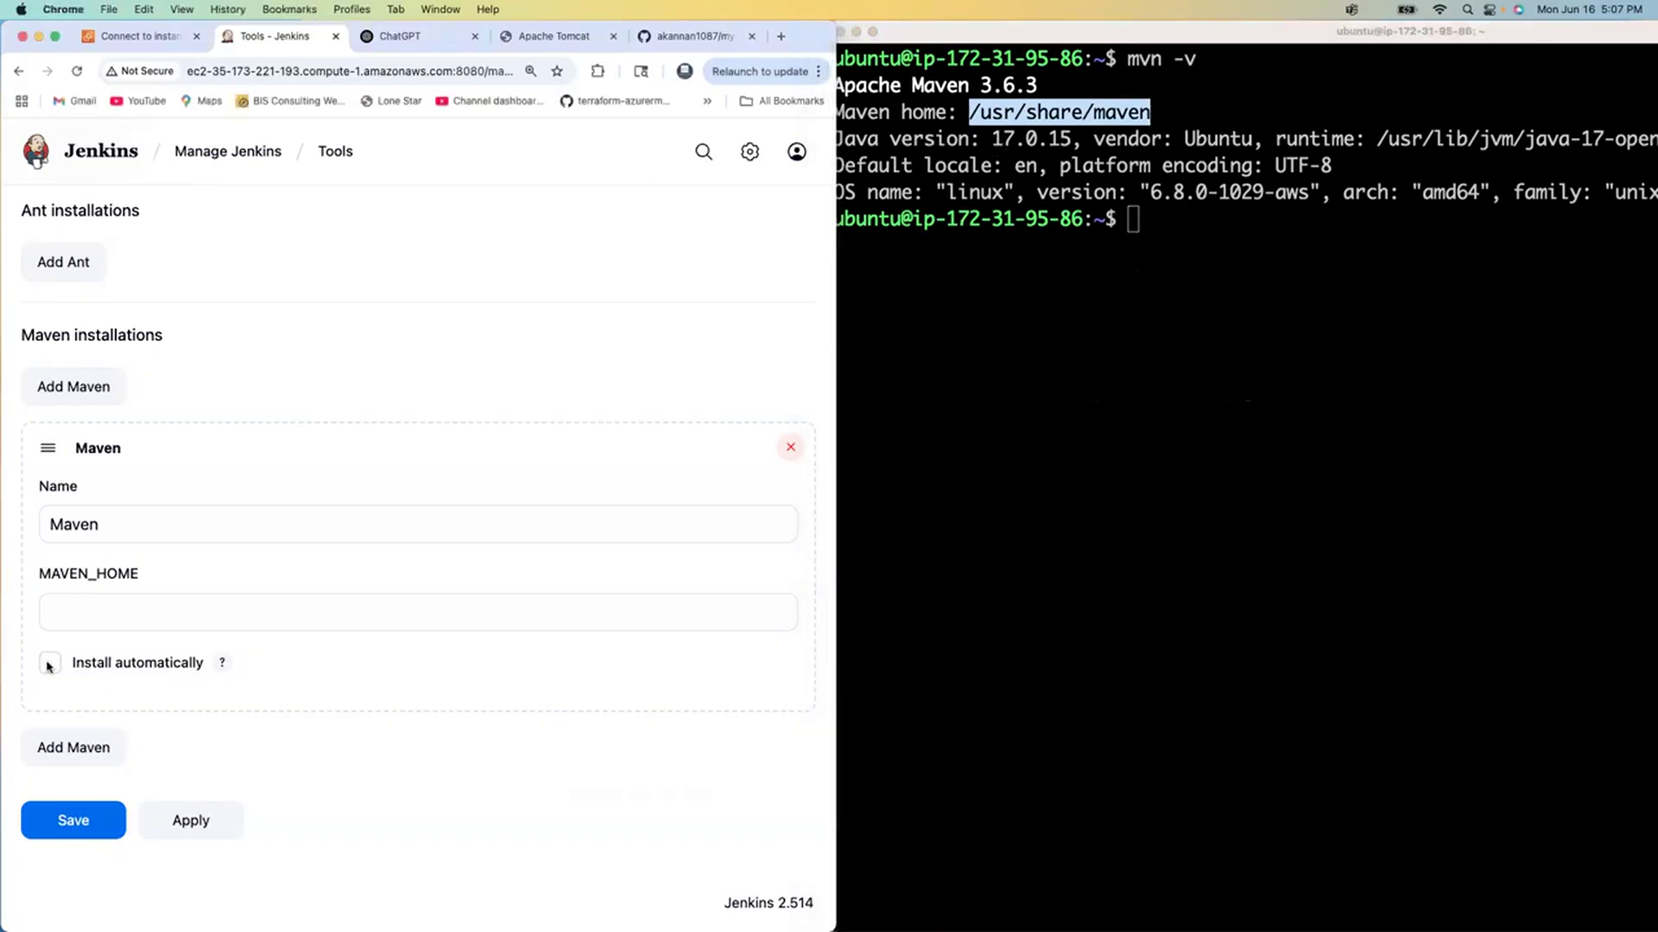
click(48, 664)
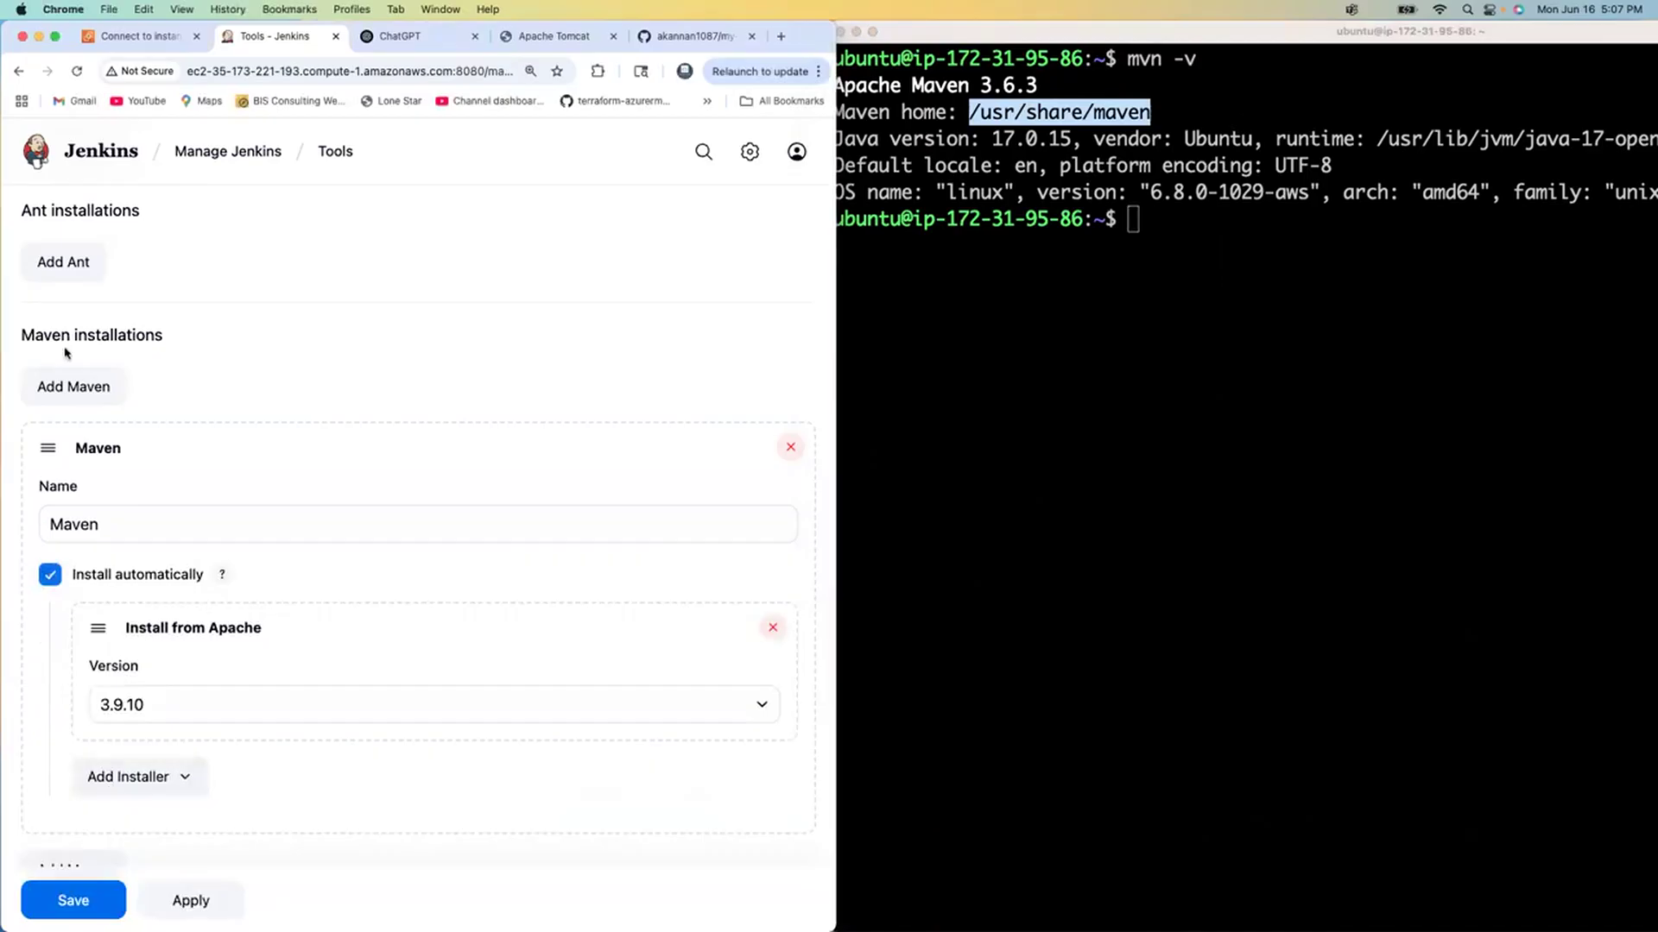
click(82, 911)
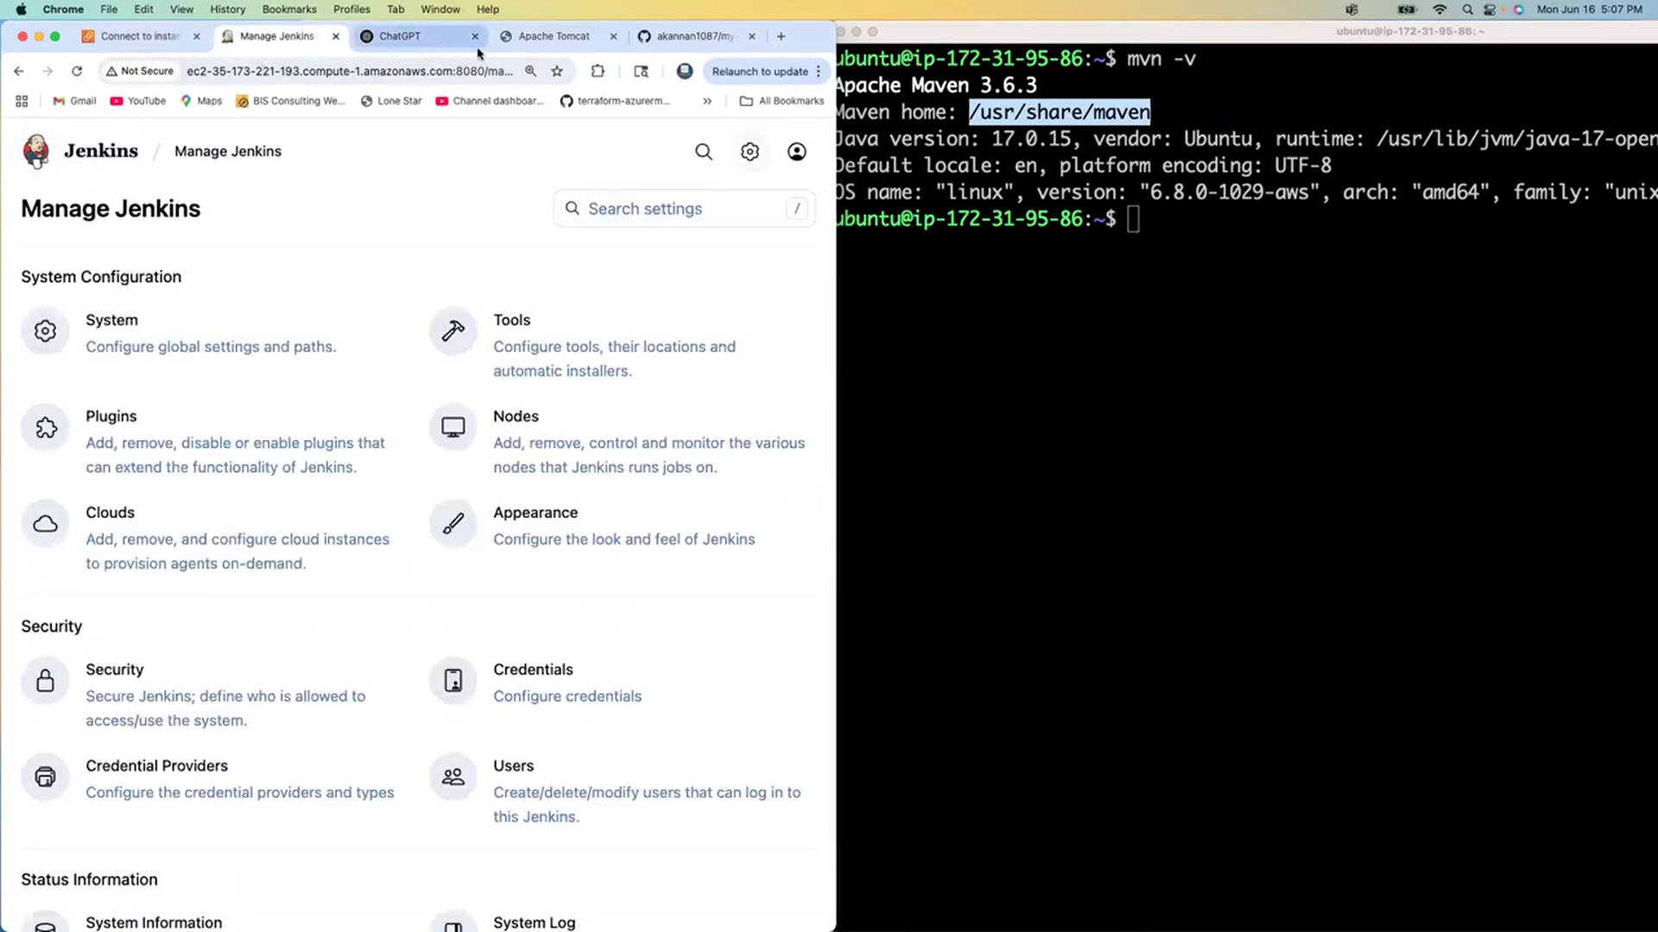
Switch to the OneNote notes and read the instructions for installing the Deploy to container and JaCoCo plugins
key(super+Tab)
key(super+Tab)
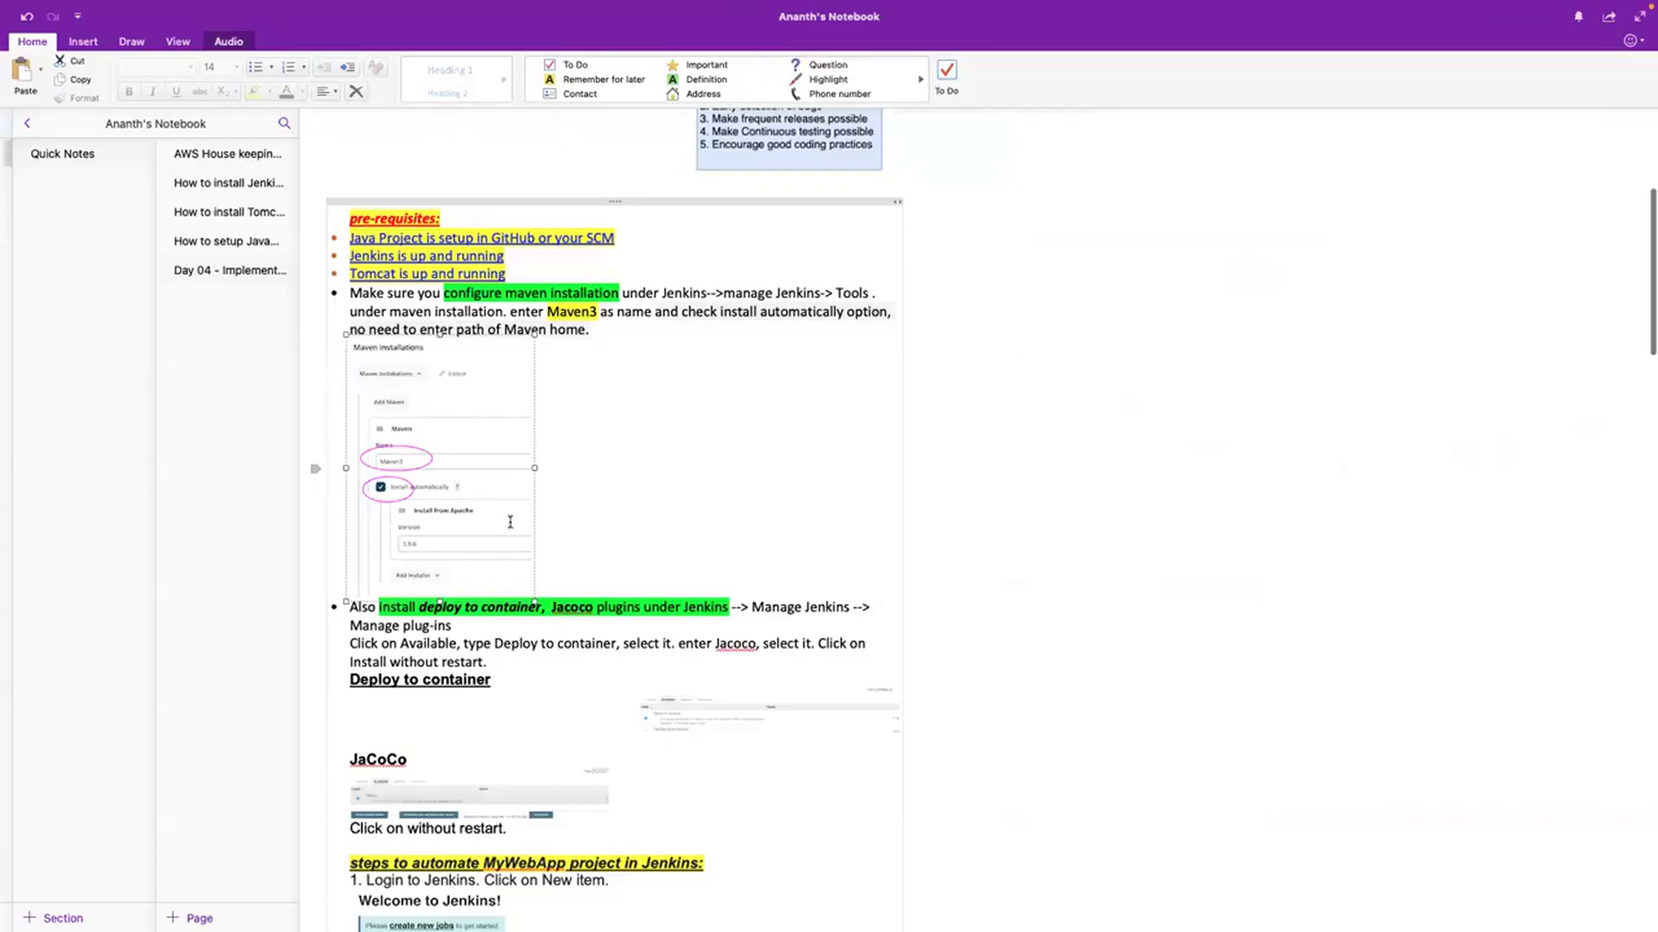
scroll(509, 521, down, 3)
click(510, 592)
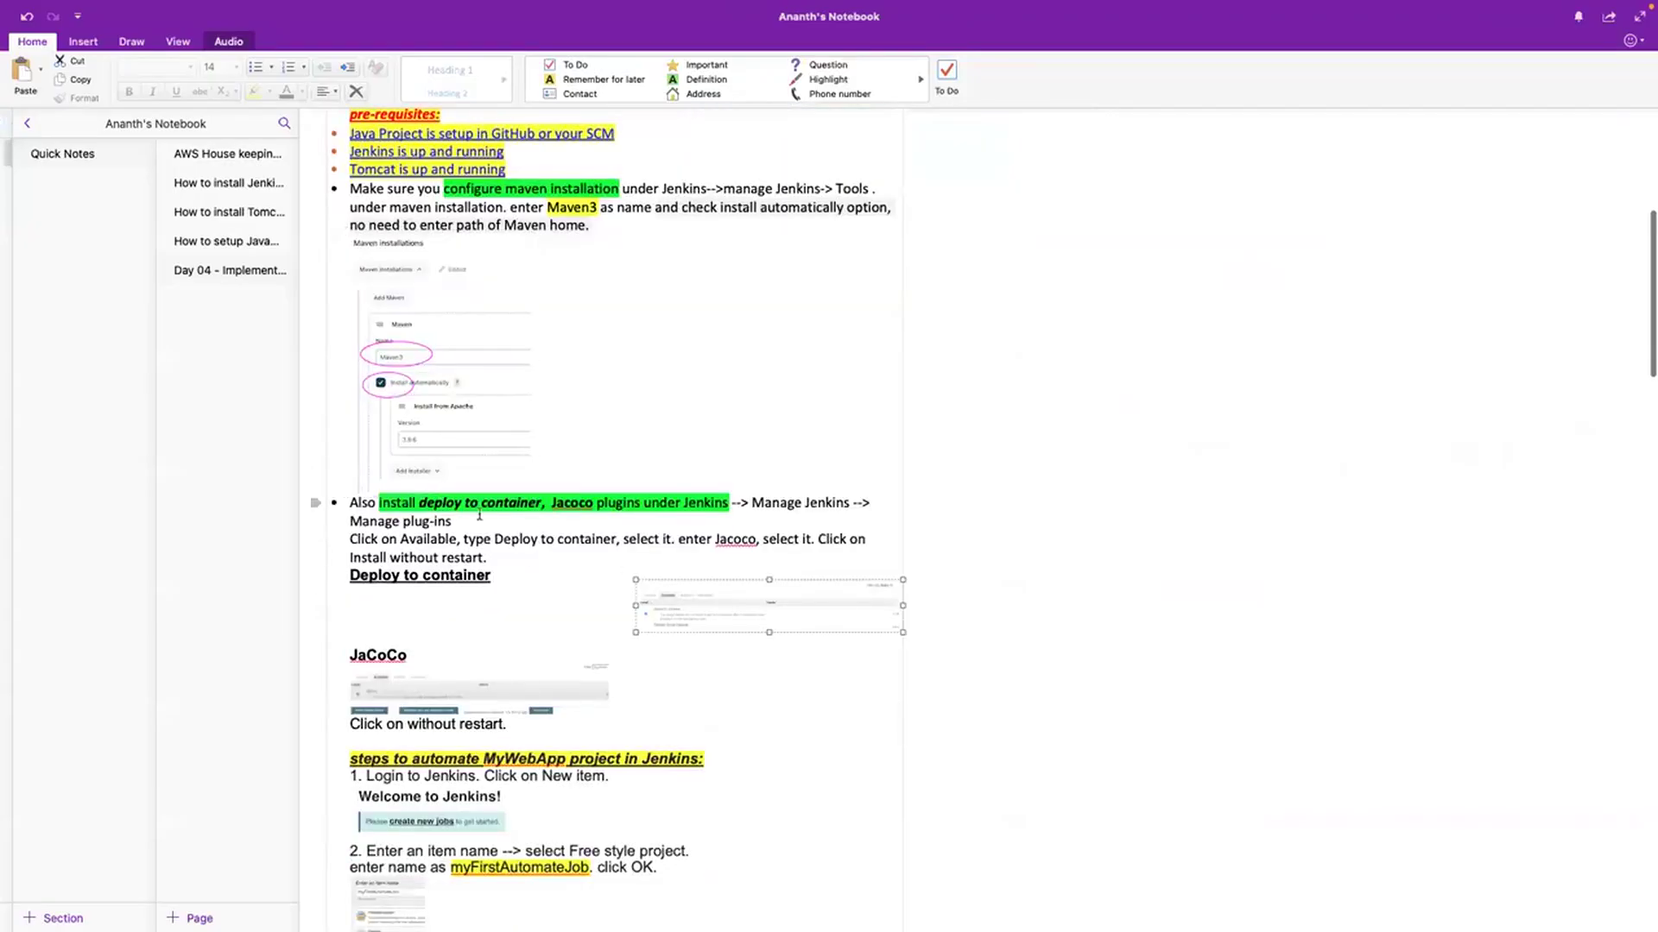
scroll(1058, 484, up, 5)
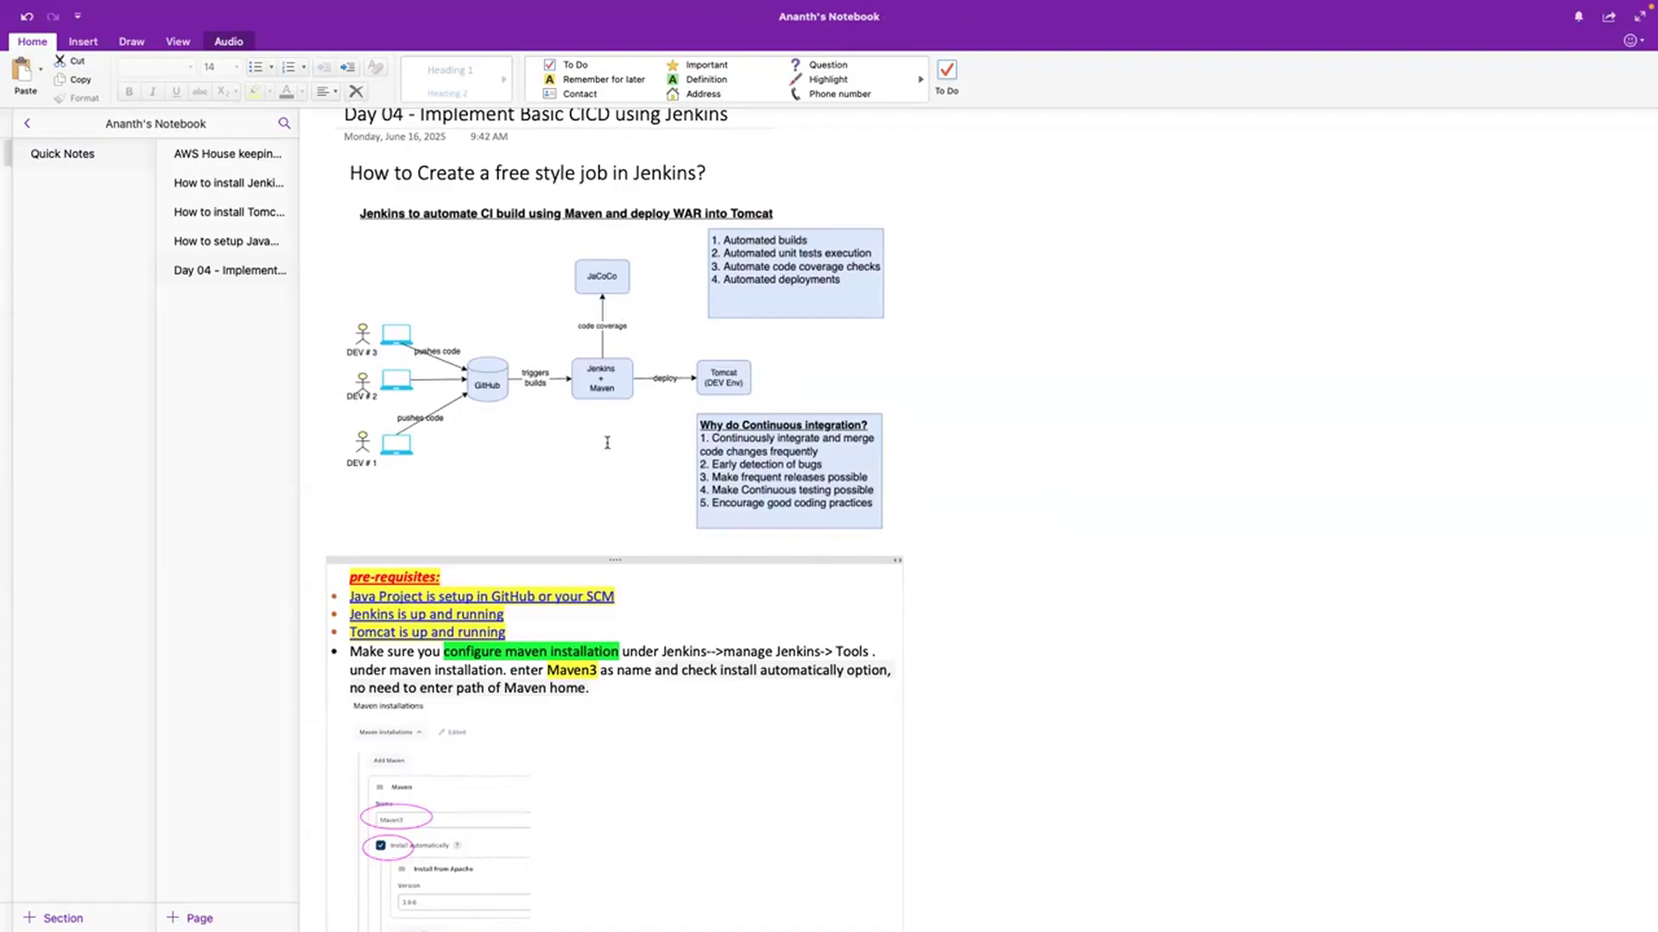
scroll(606, 442, down, 5)
scroll(607, 442, down, 1)
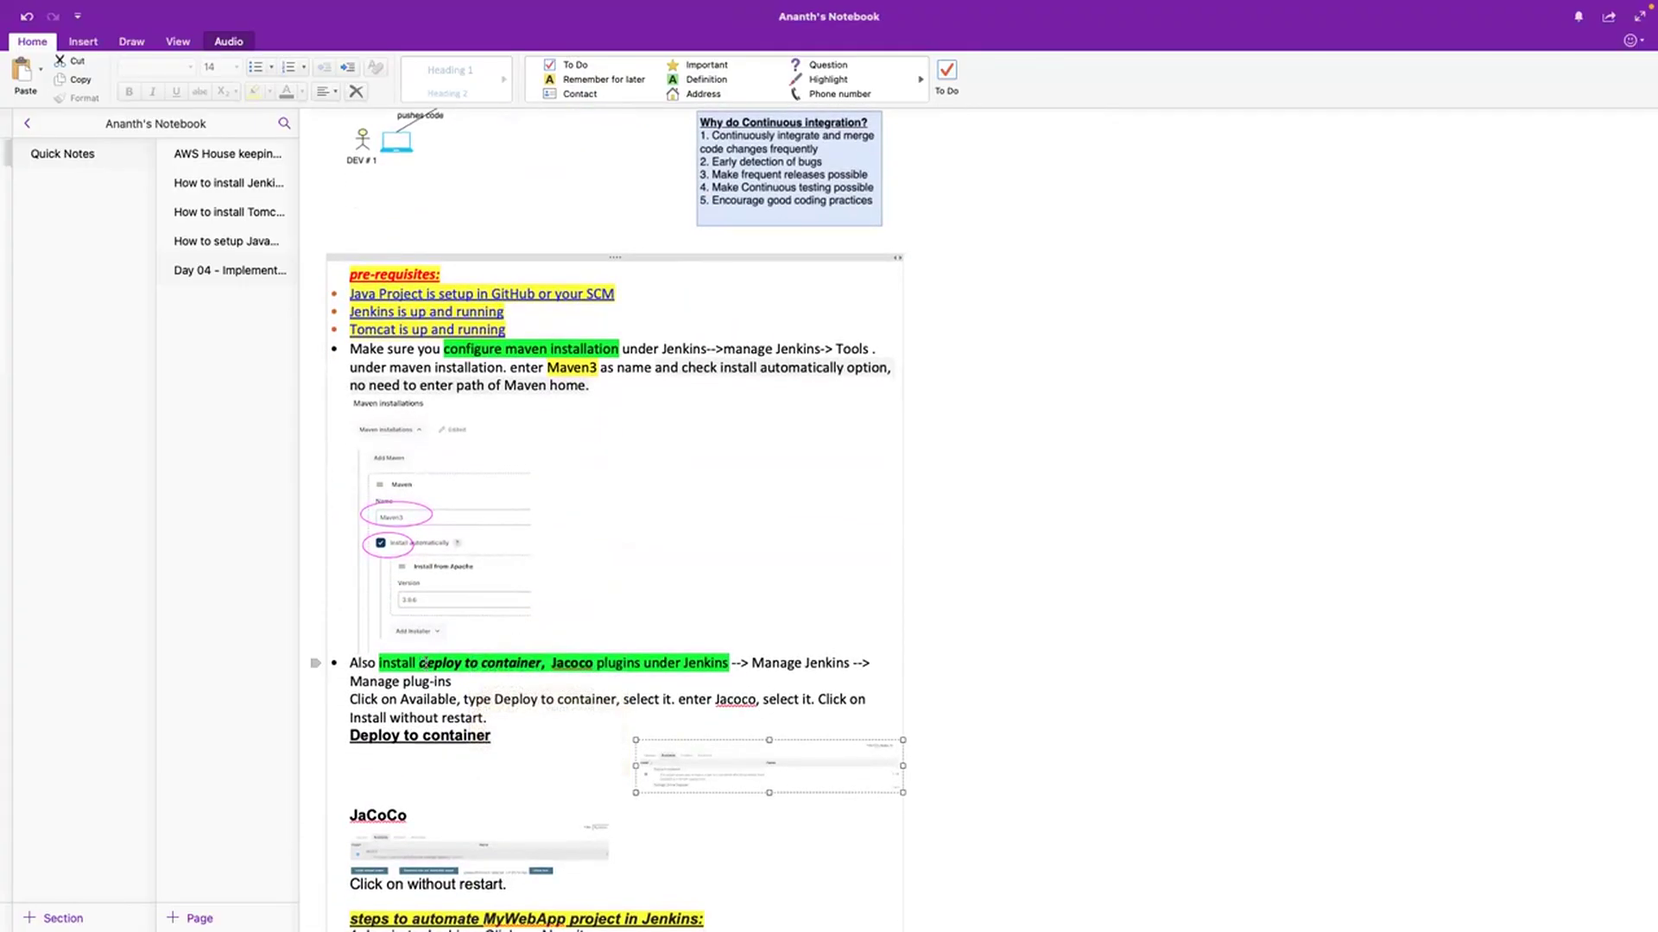
drag(424, 662, 490, 670)
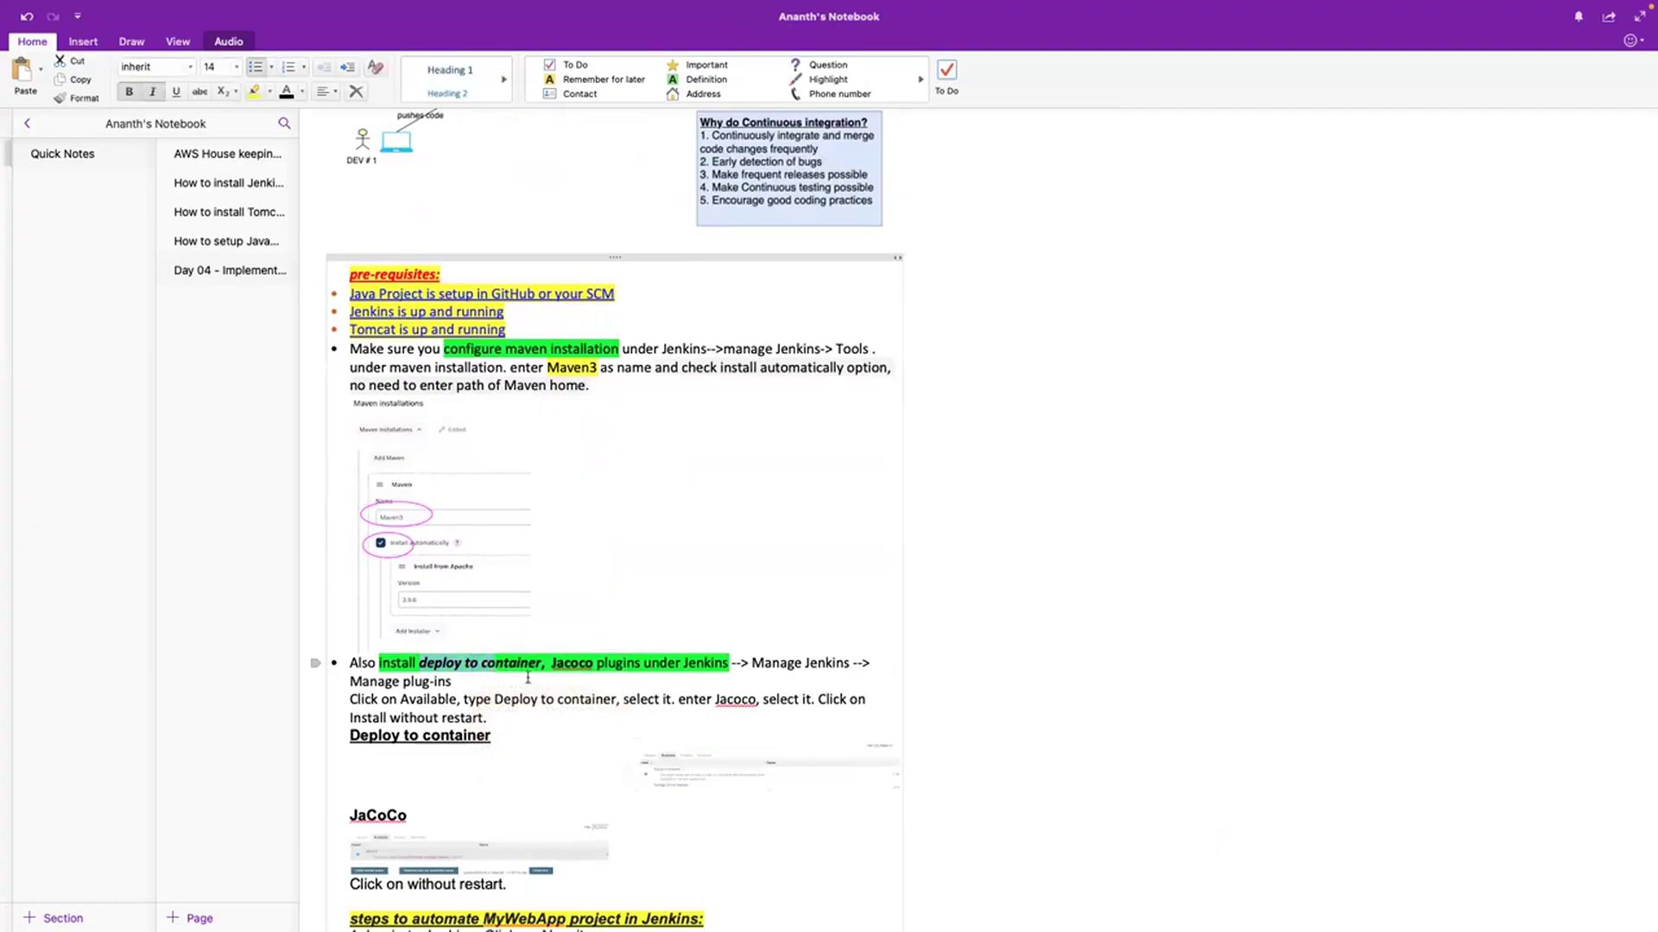
scroll(527, 677, down, 5)
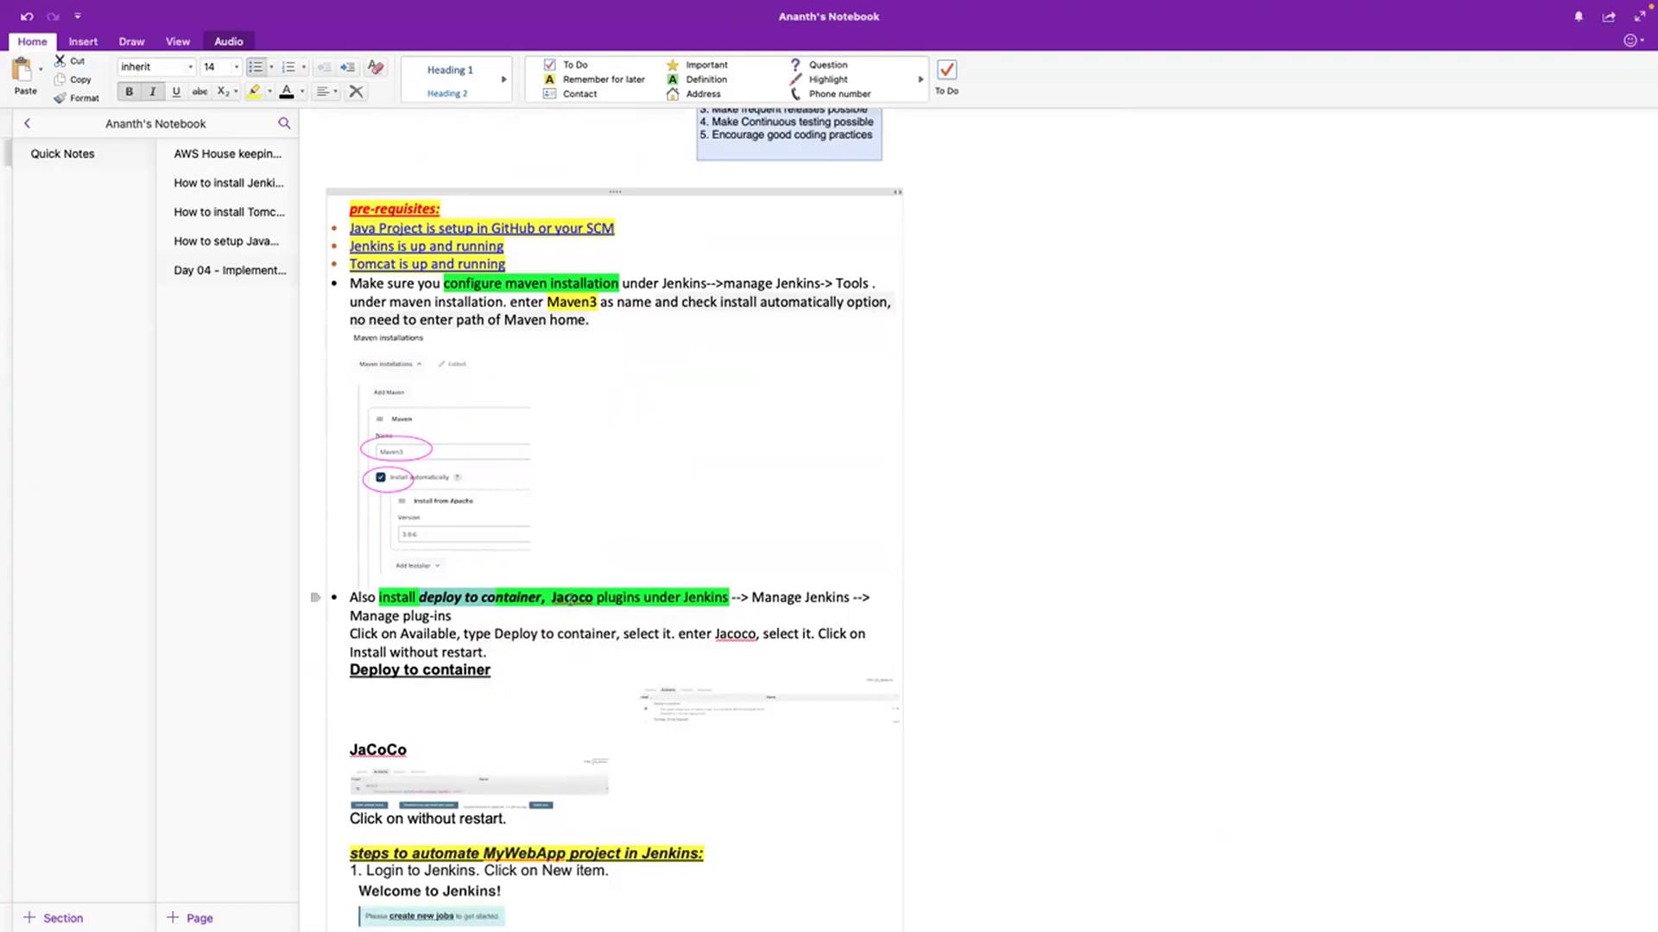
scroll(595, 682, down, 5)
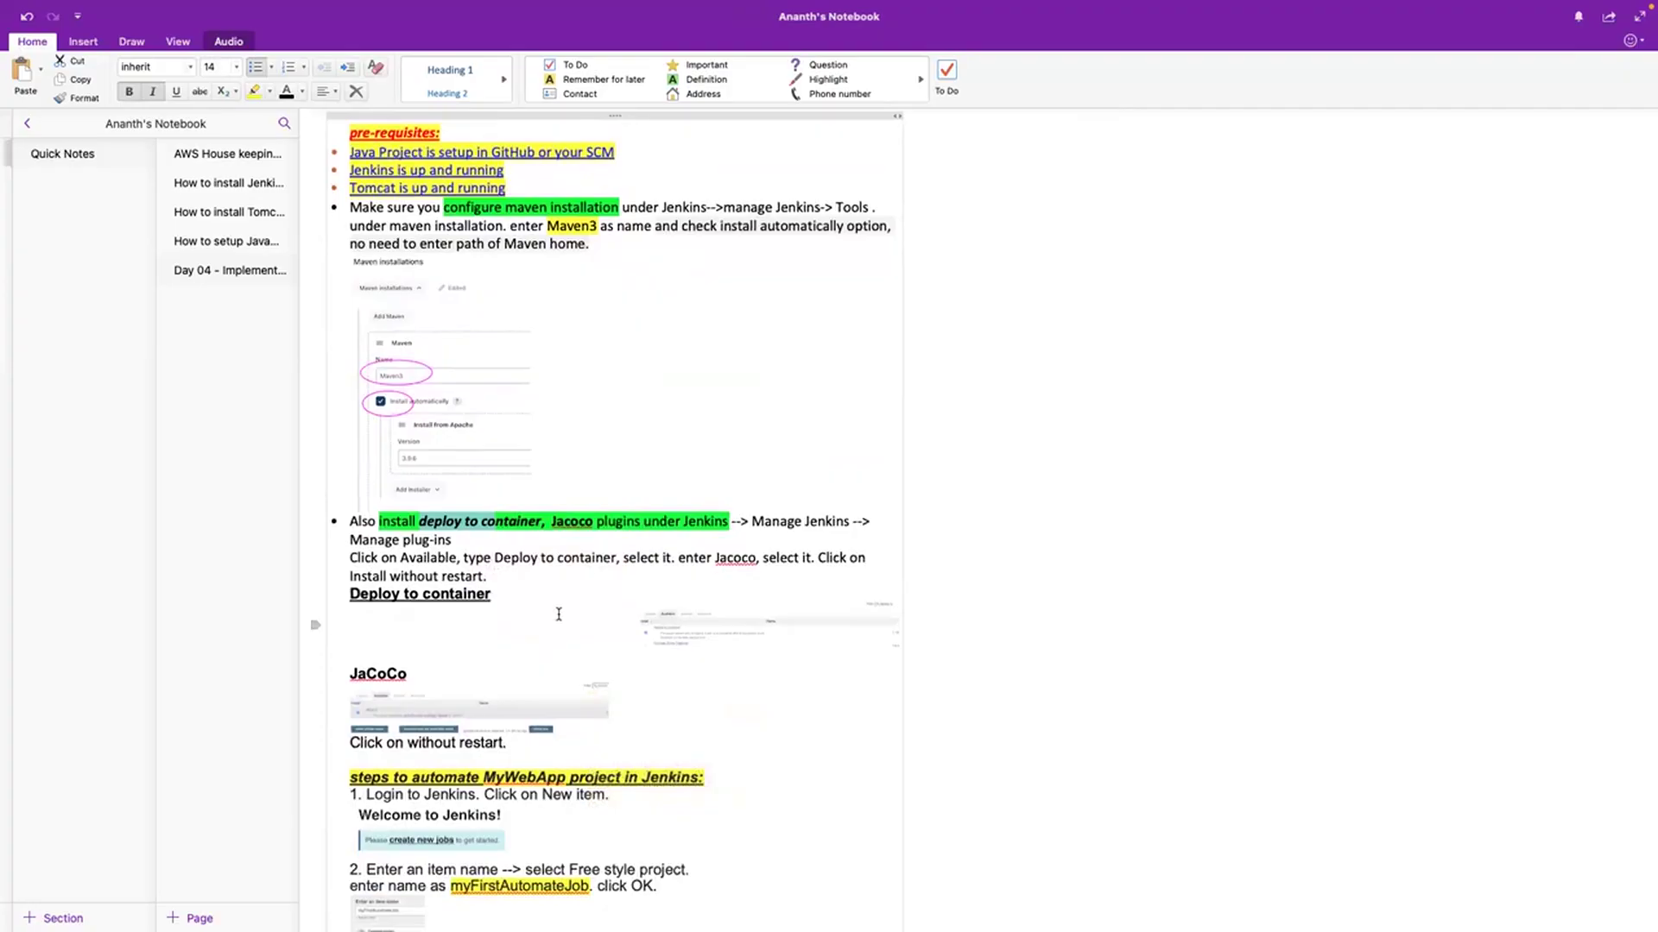
Switch back to Jenkins in a full-screen browser window and open the list of available plugins
key(super+Tab)
key(super+Tab)
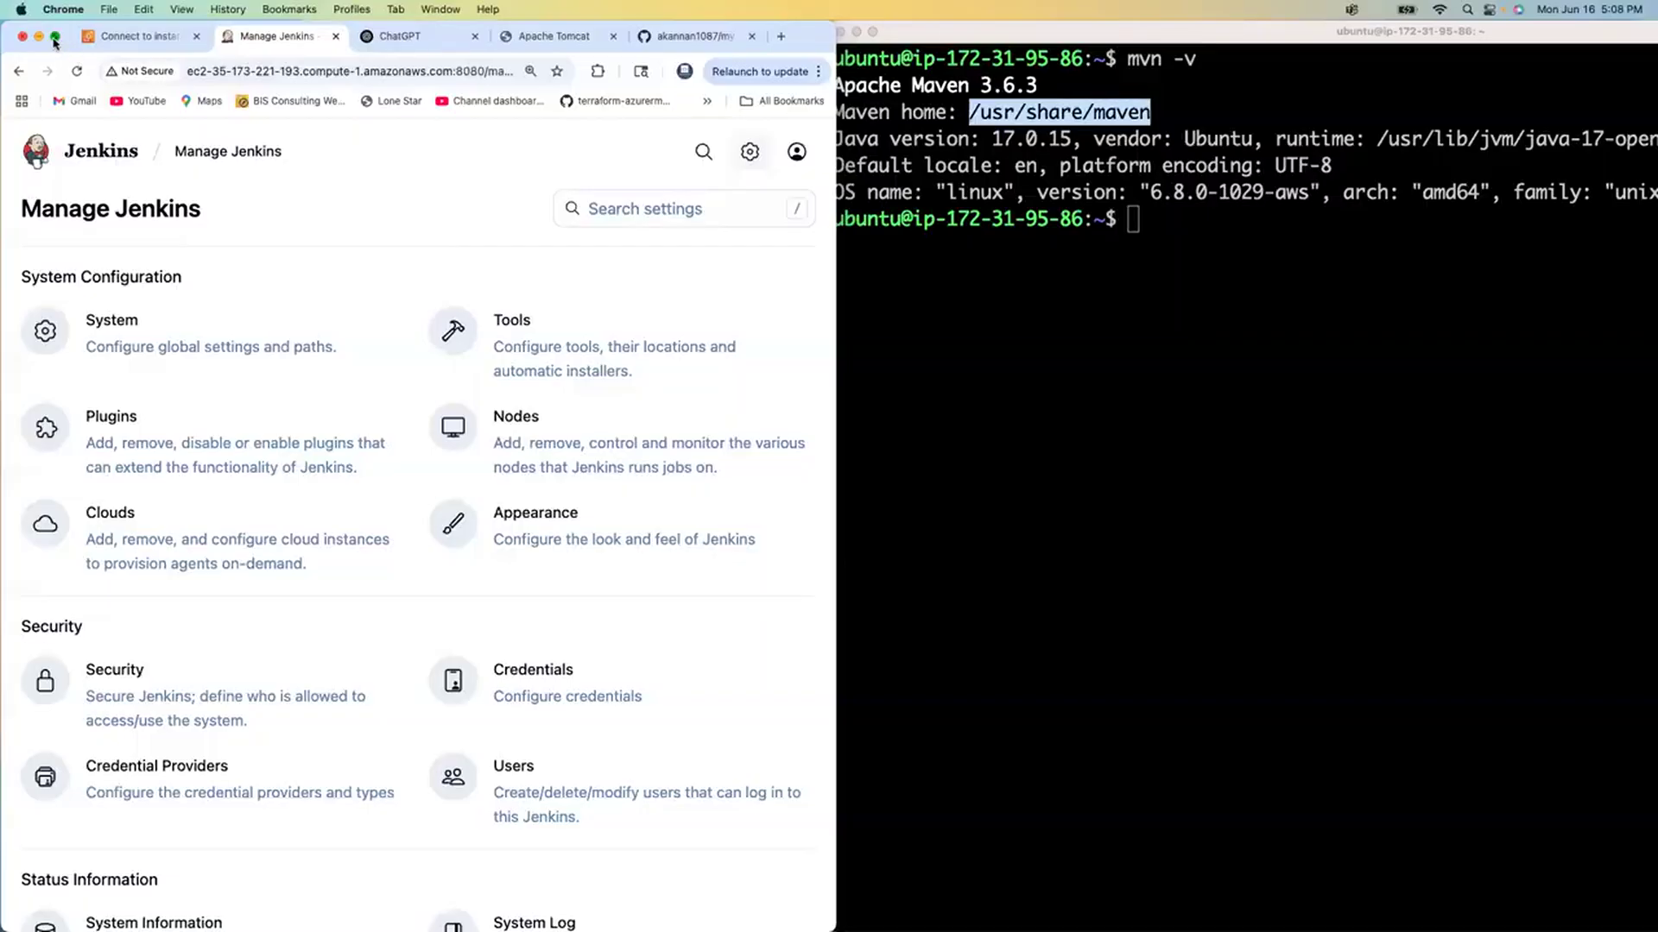
click(56, 37)
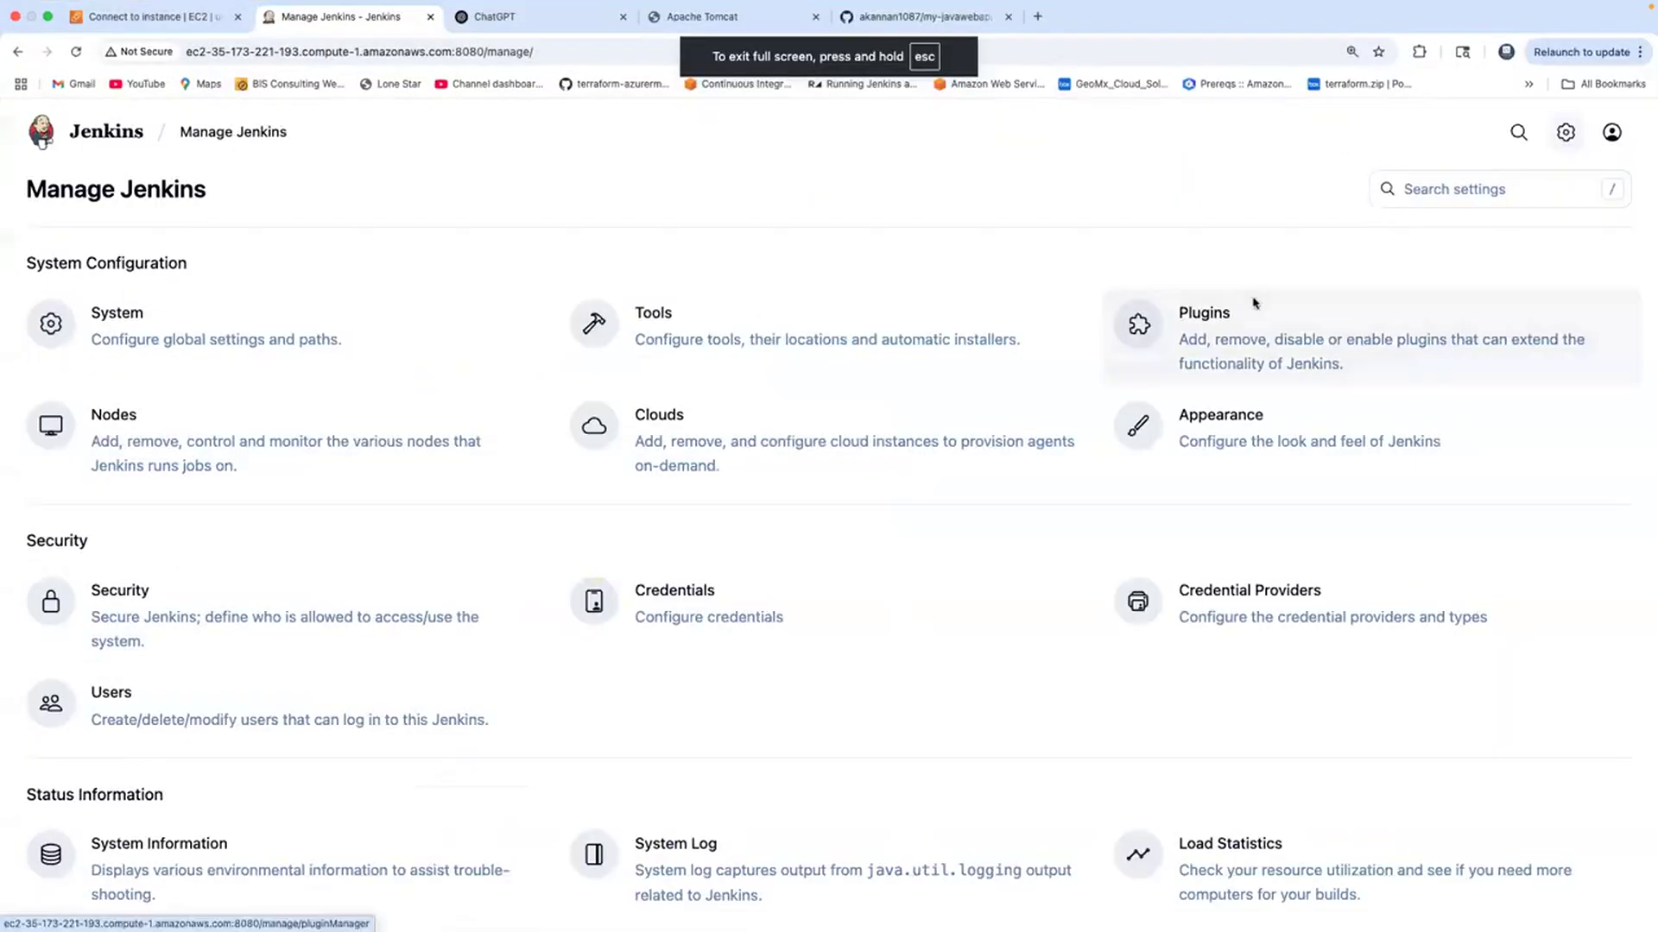
click(1206, 310)
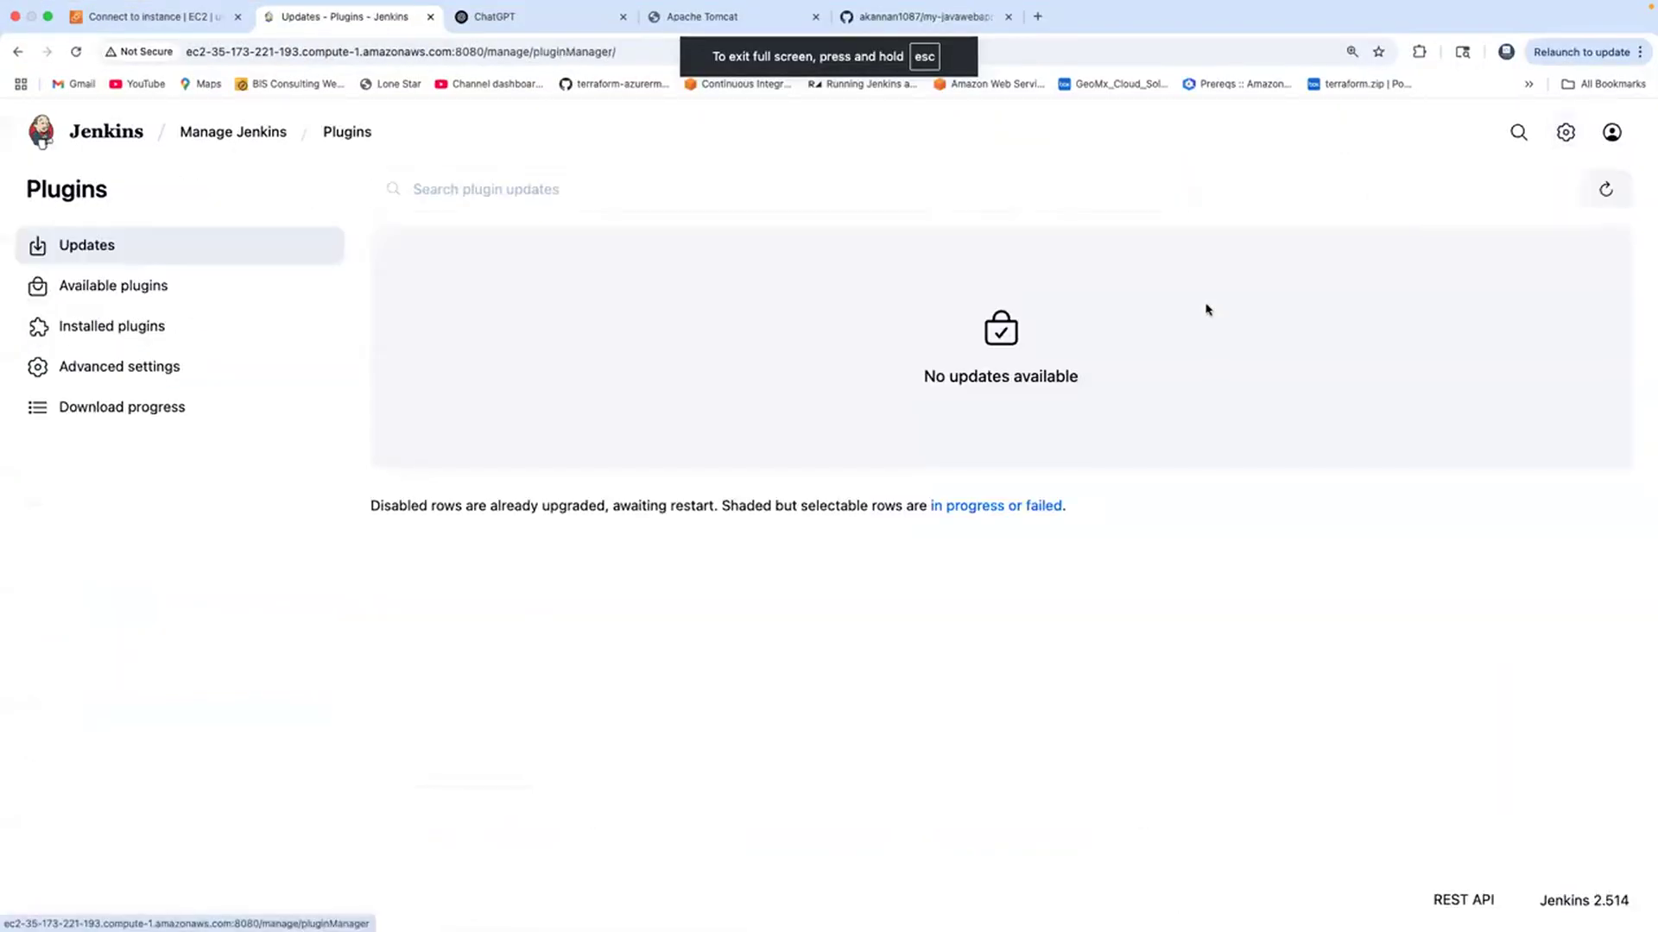
click(122, 288)
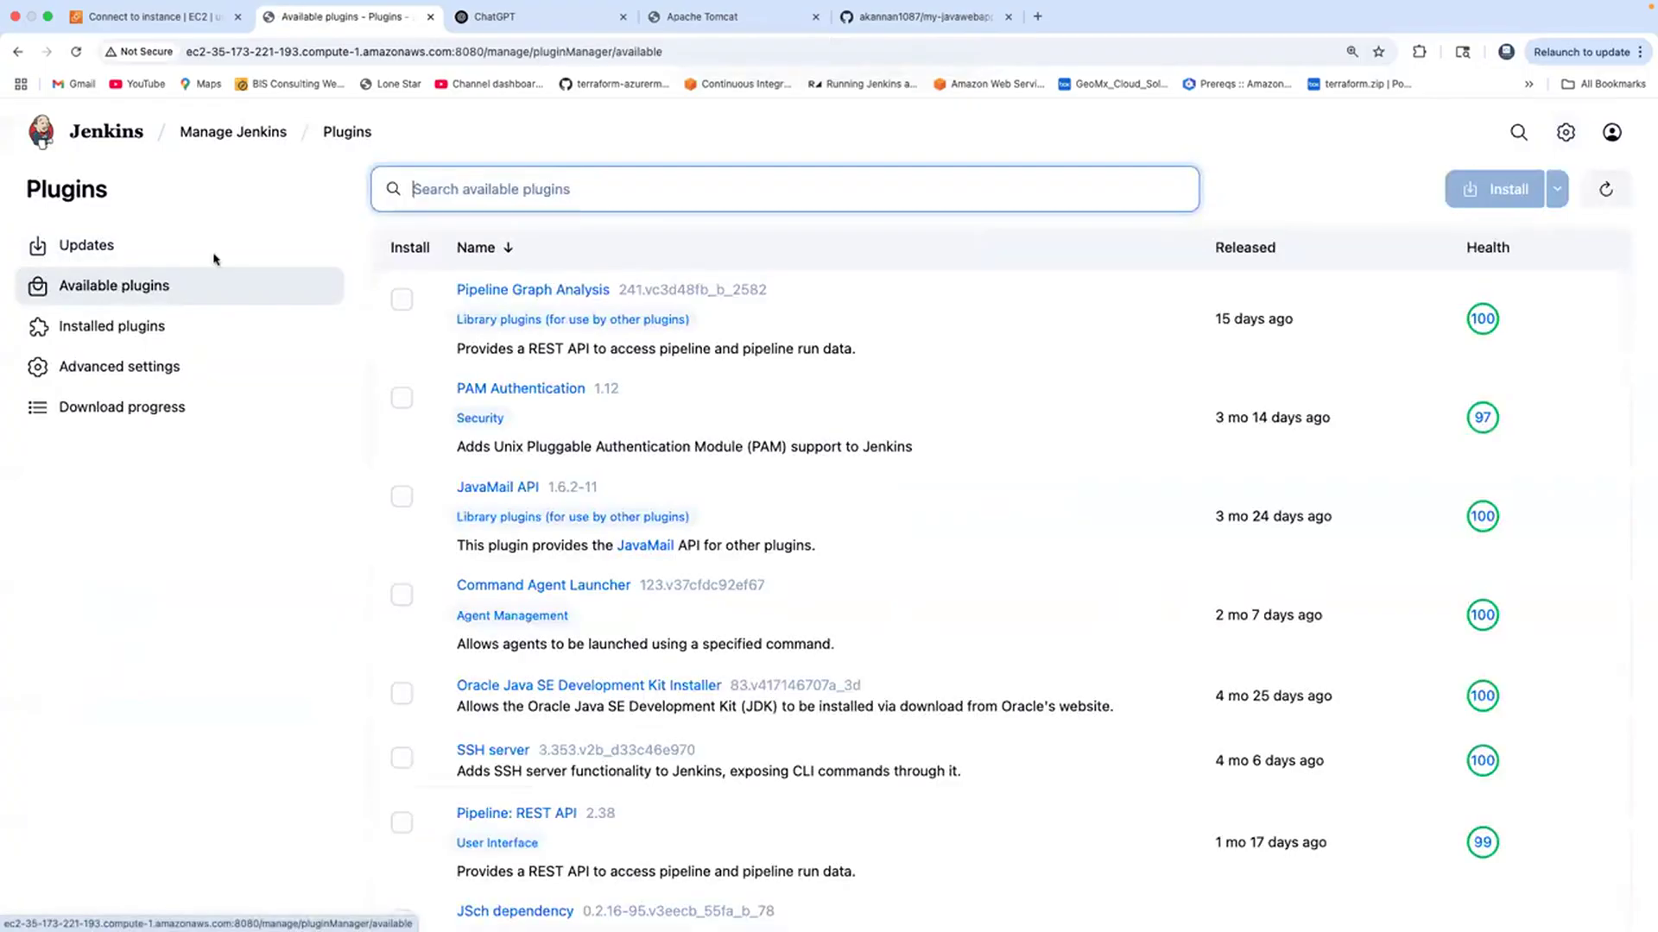
Find and install the Deploy to container and JaCoCo plugins, and look through the download progress list
text(deploy)
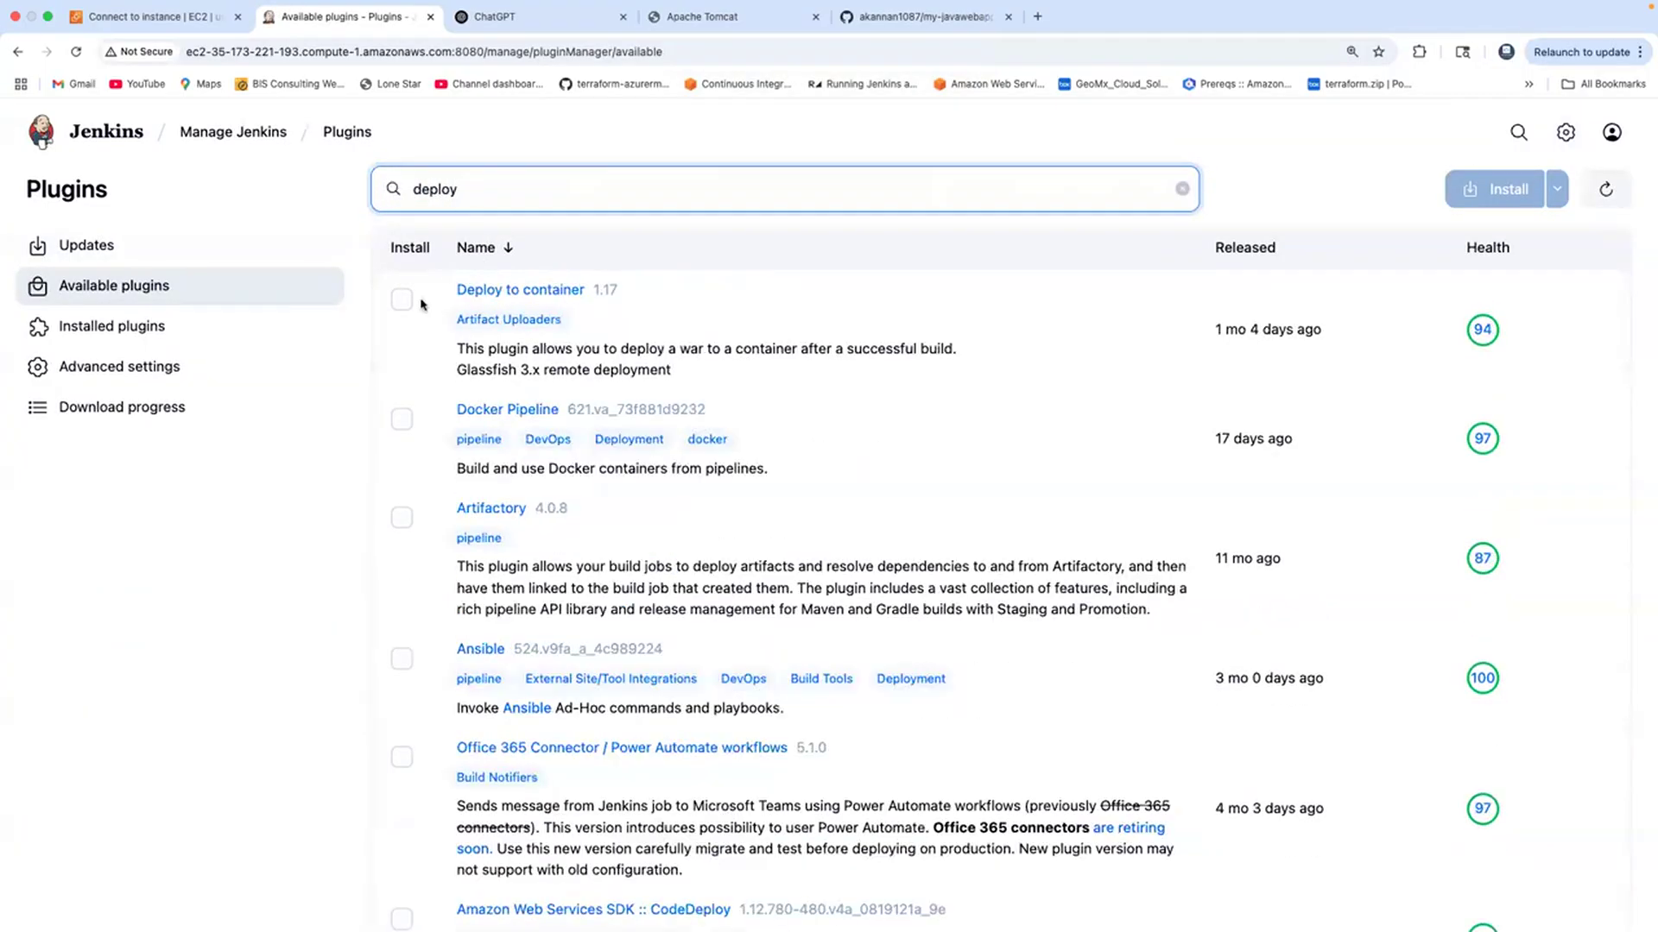
click(401, 299)
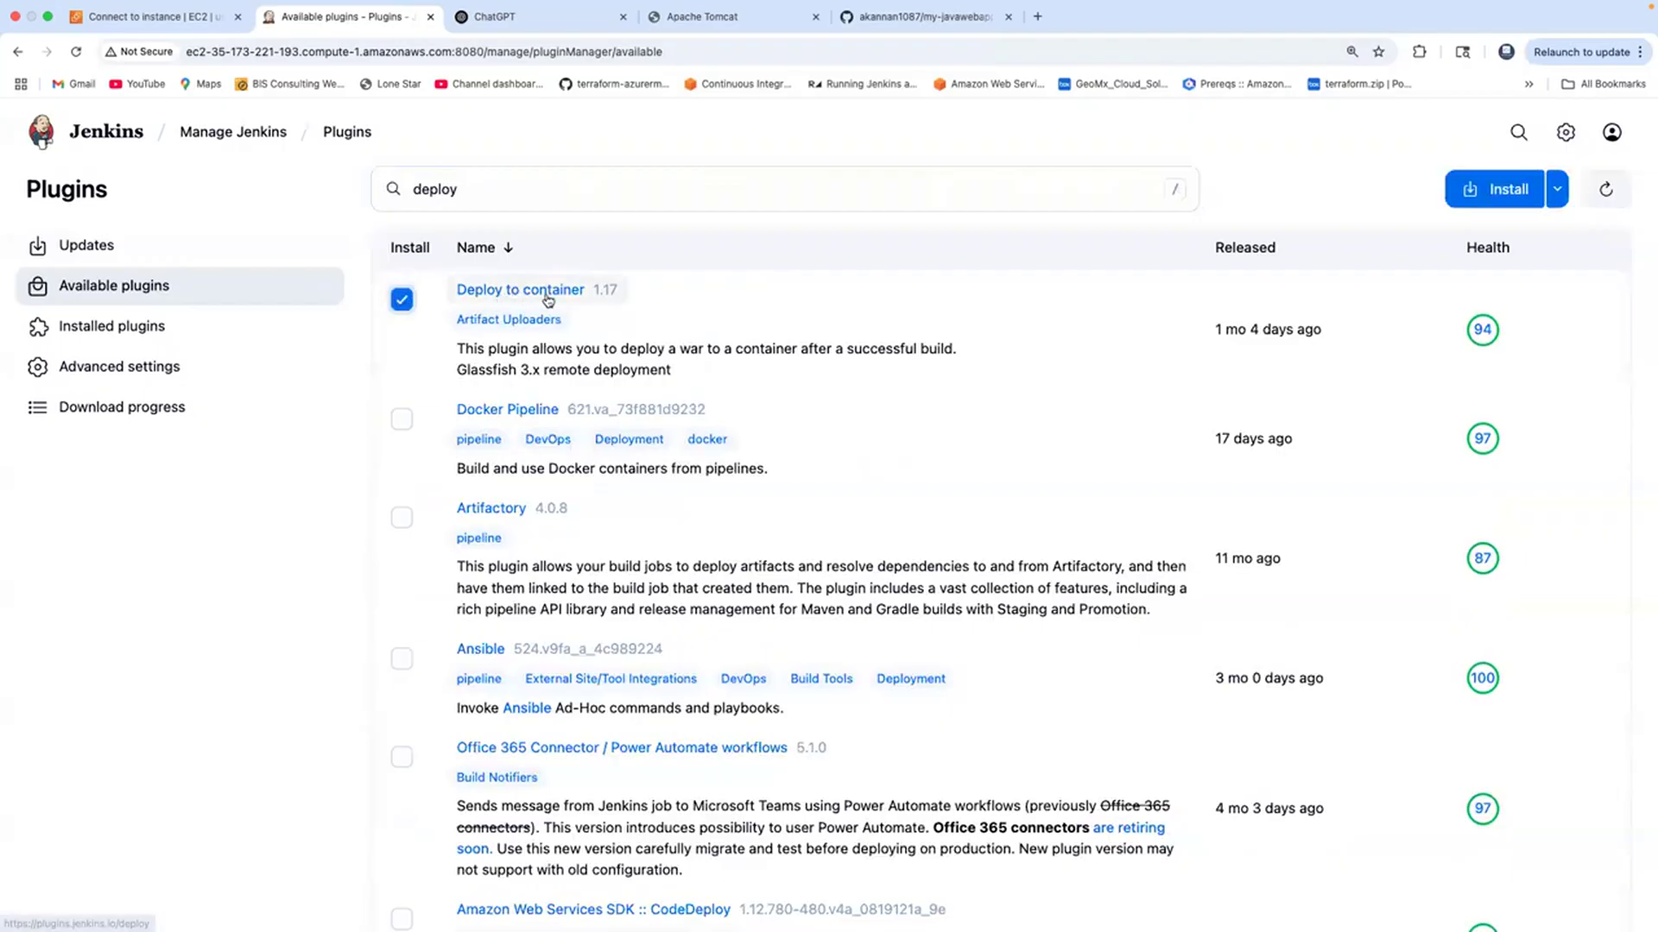
double_click(429, 191)
text(Jacoco)
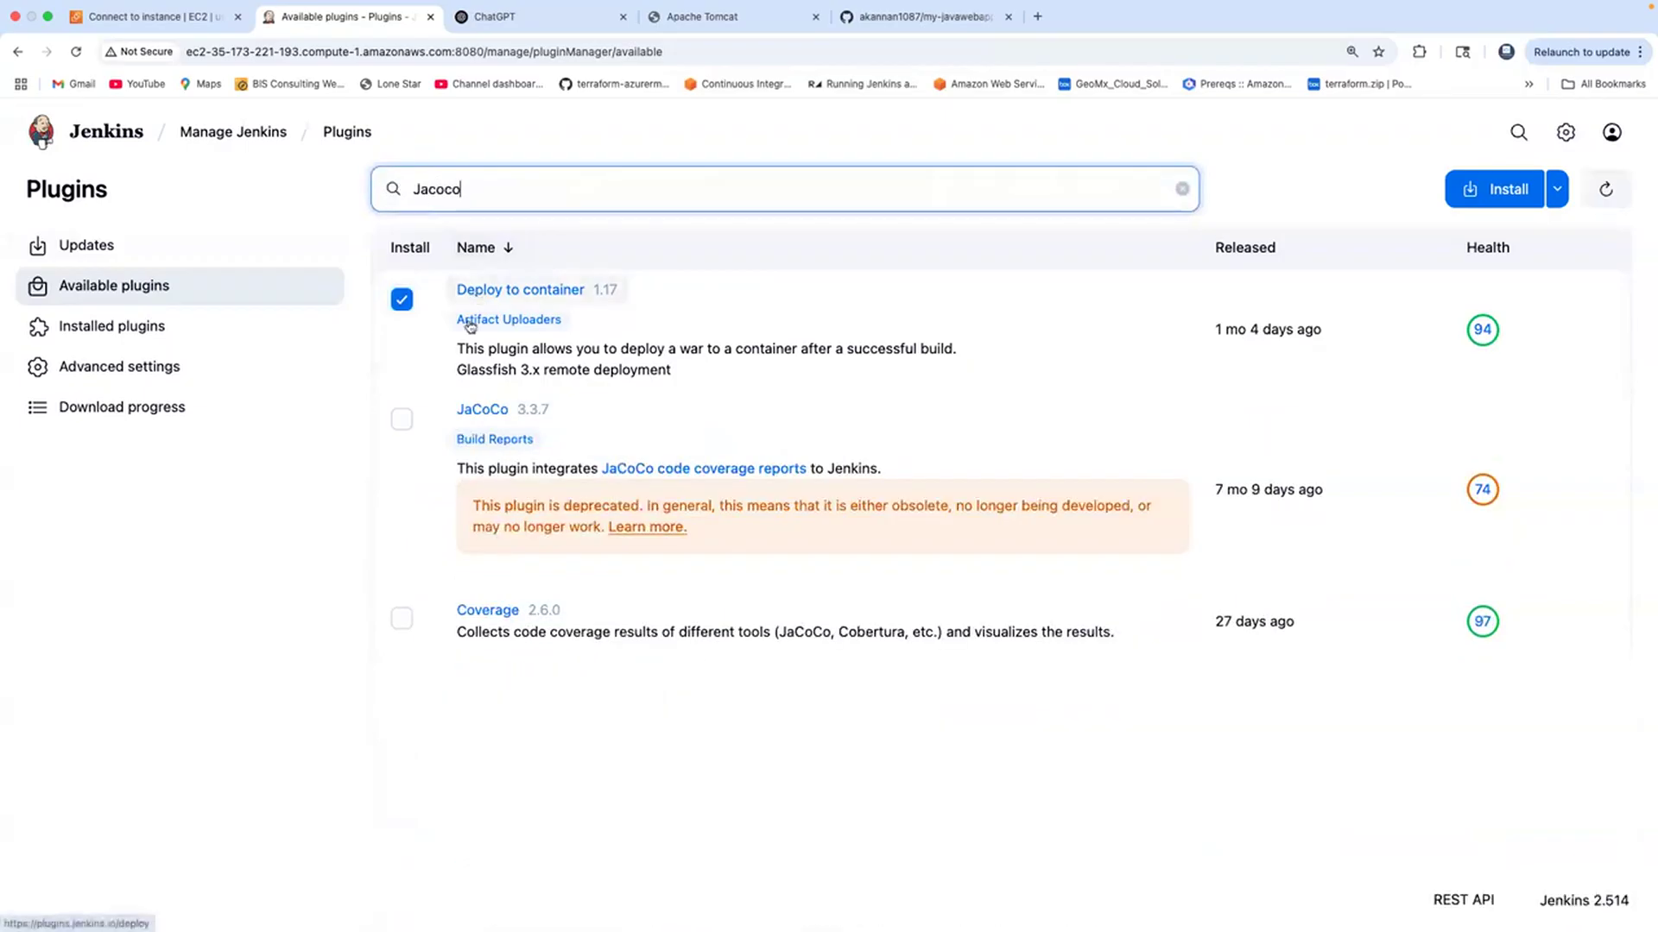
click(402, 419)
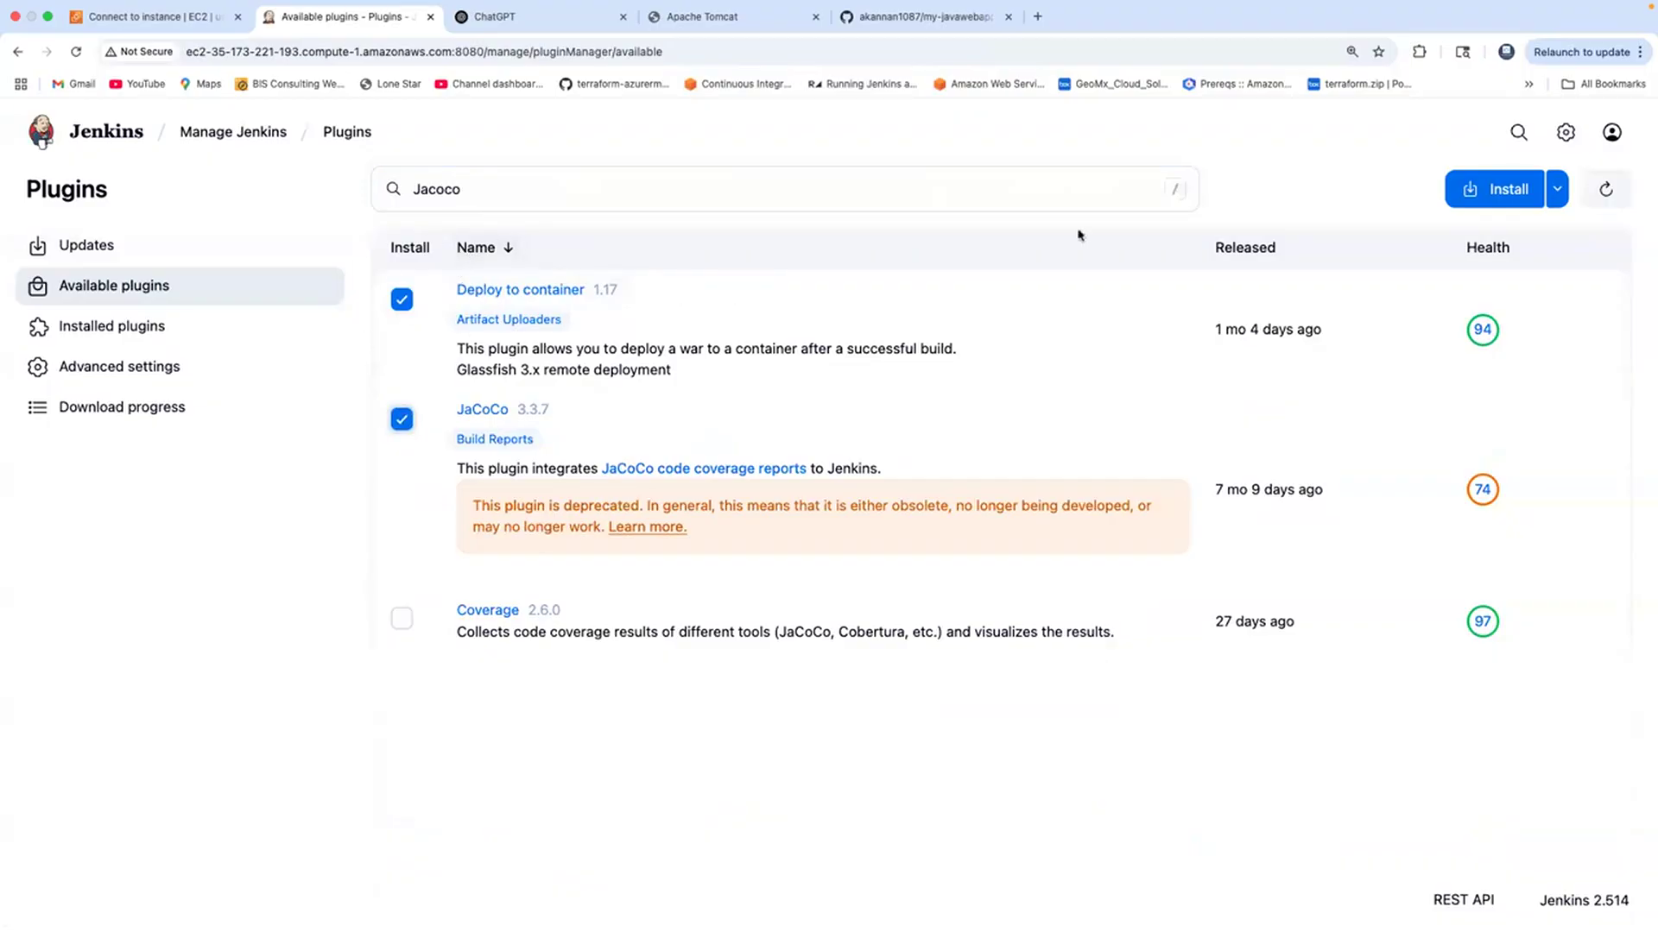
click(1496, 196)
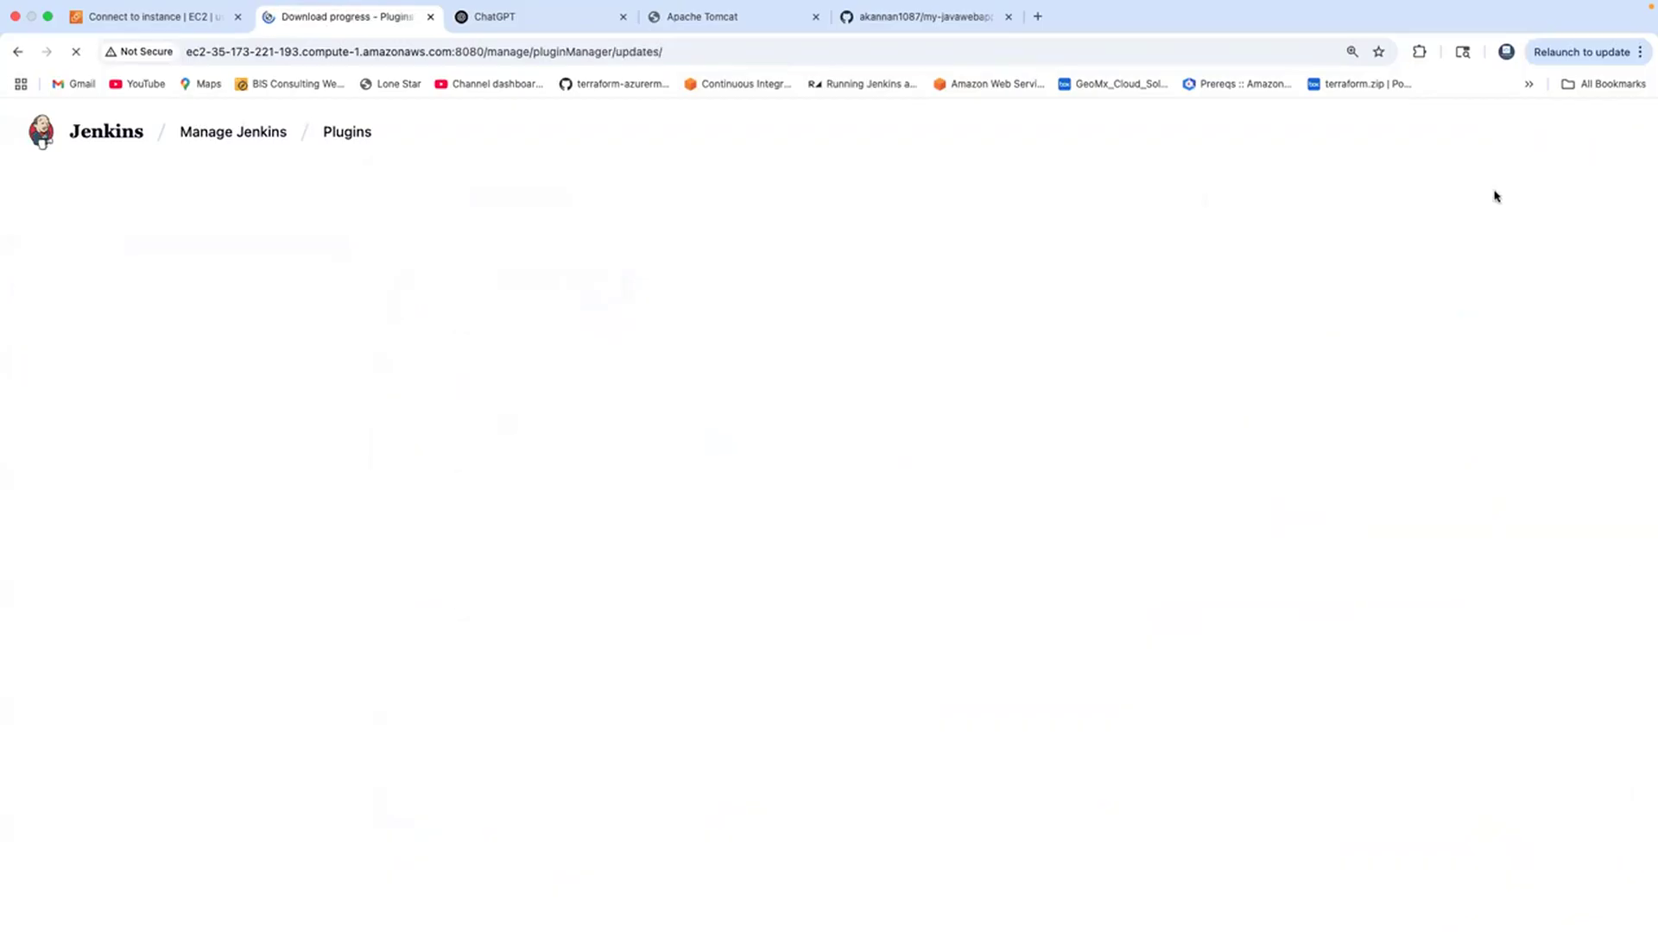
scroll(1096, 479, up, 10)
scroll(1096, 479, up, 15)
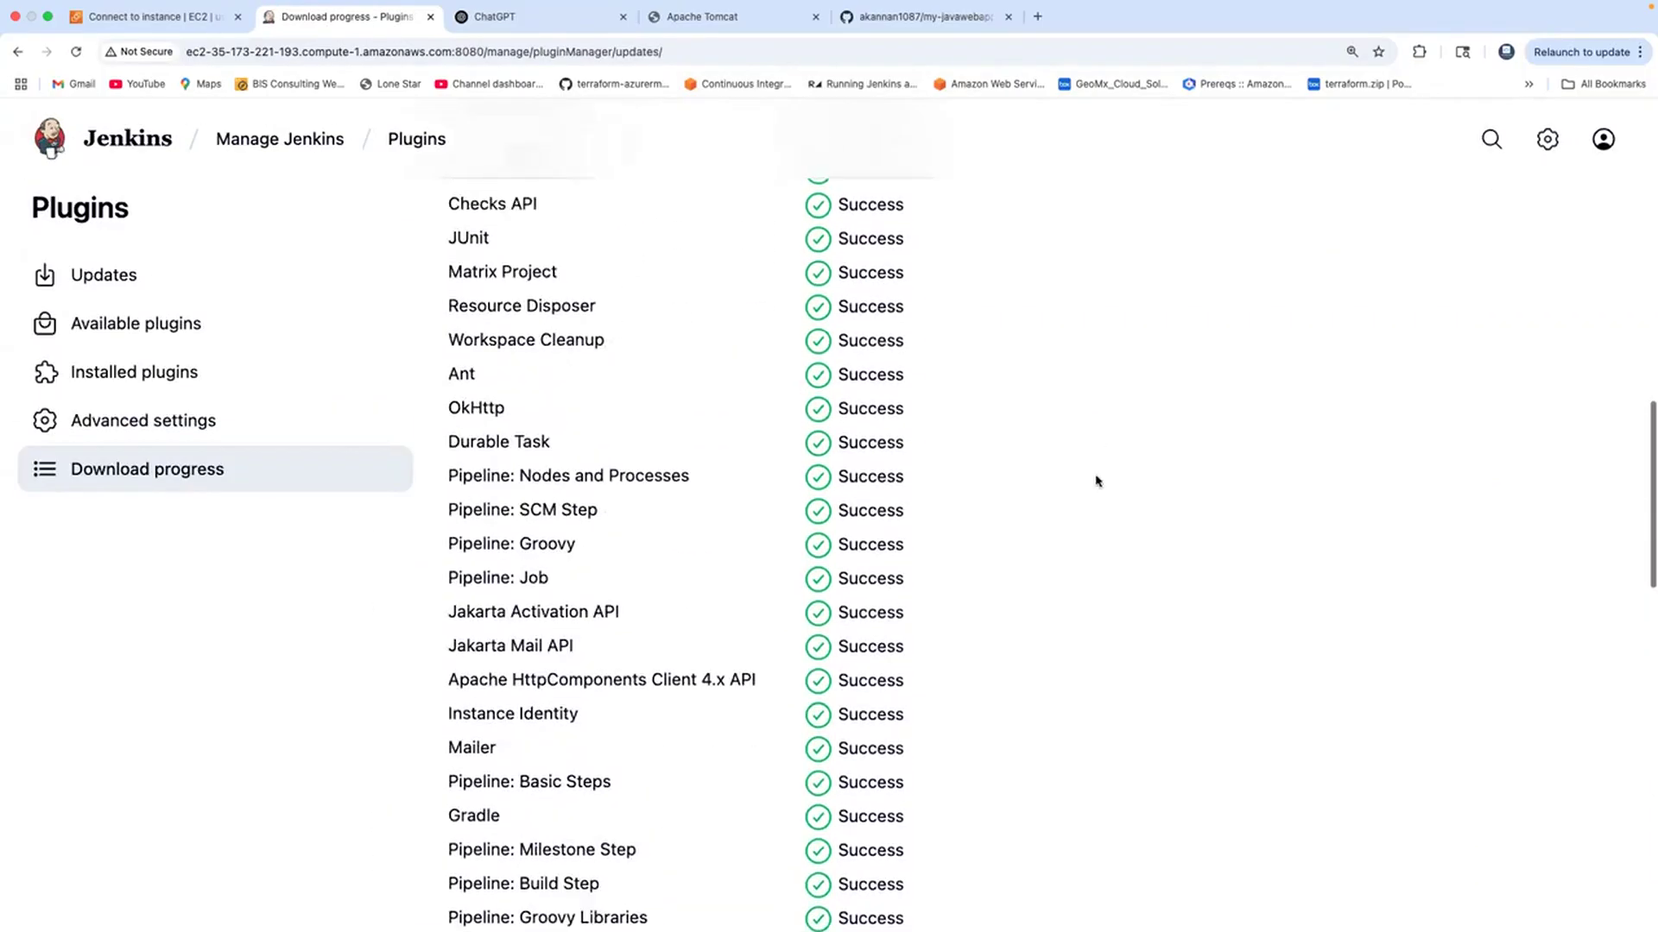
Start creating a new job from the Jenkins dashboard, checking the my-javawebapp-repo repository on GitHub before returning to the new item form
click(134, 151)
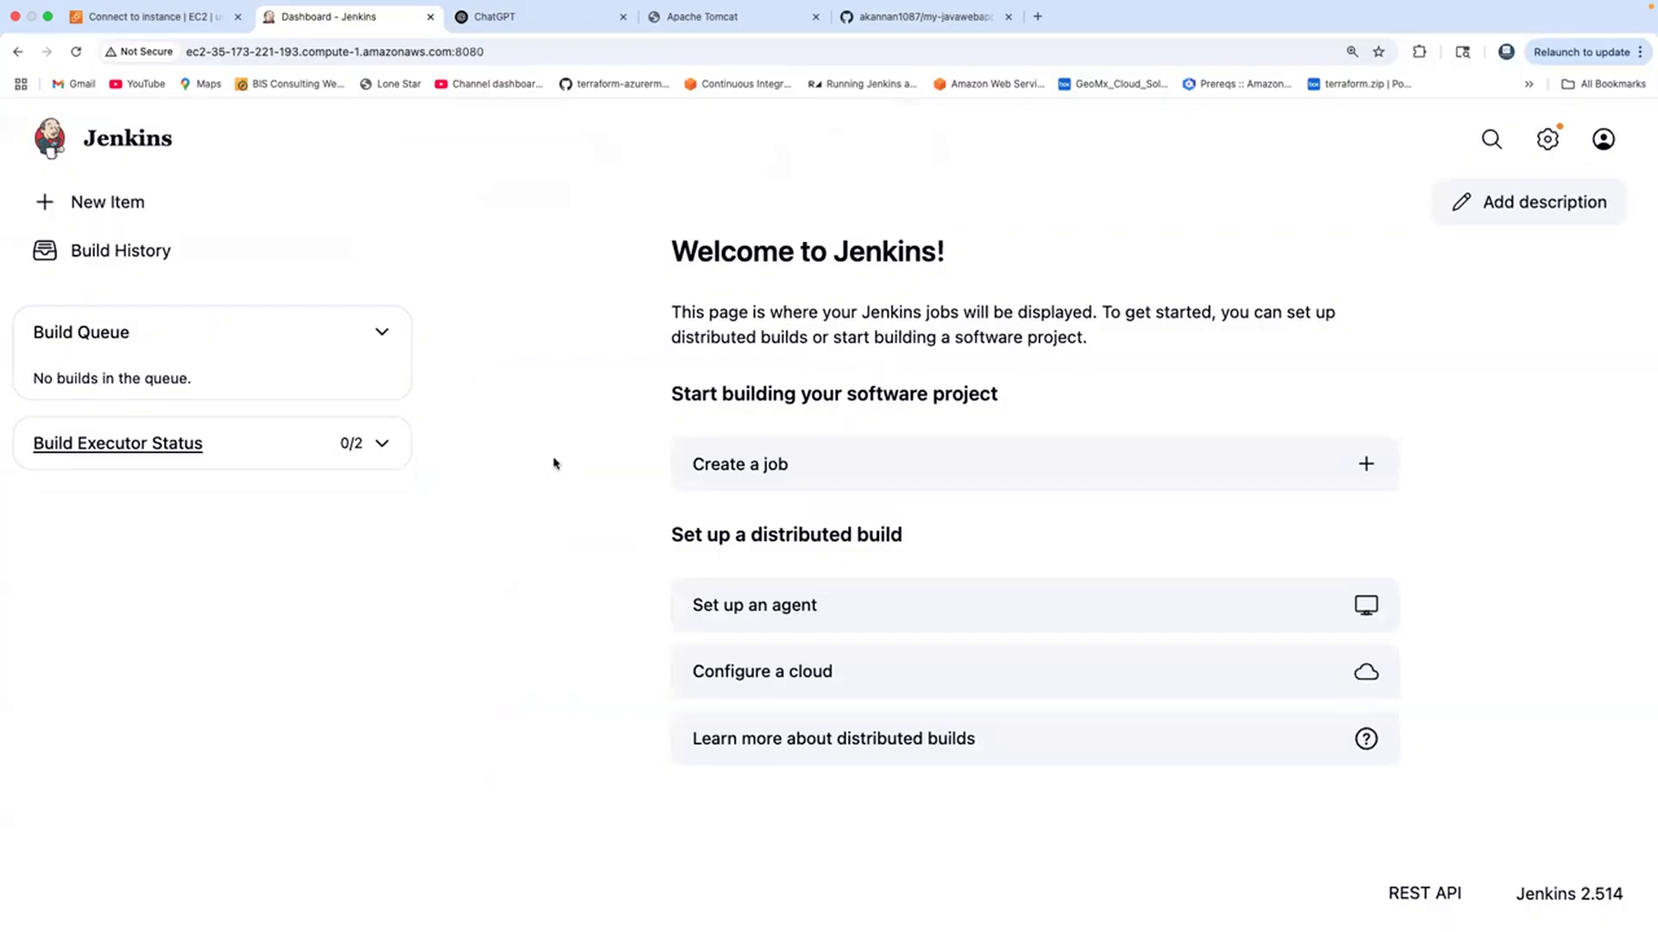
click(719, 467)
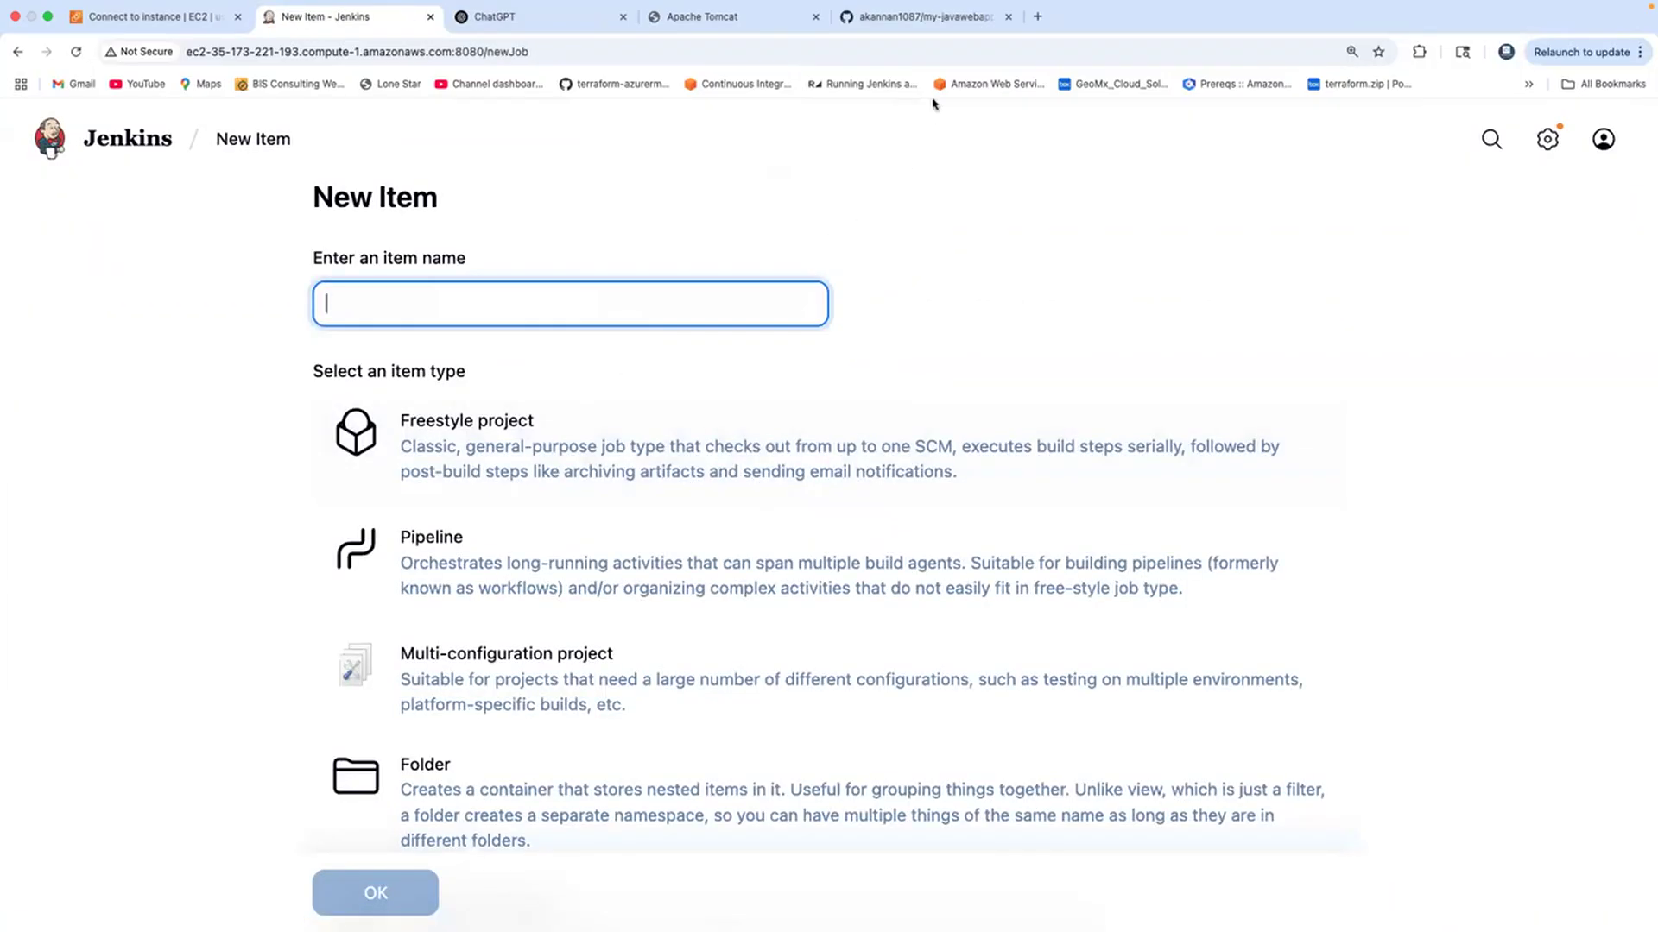
click(922, 16)
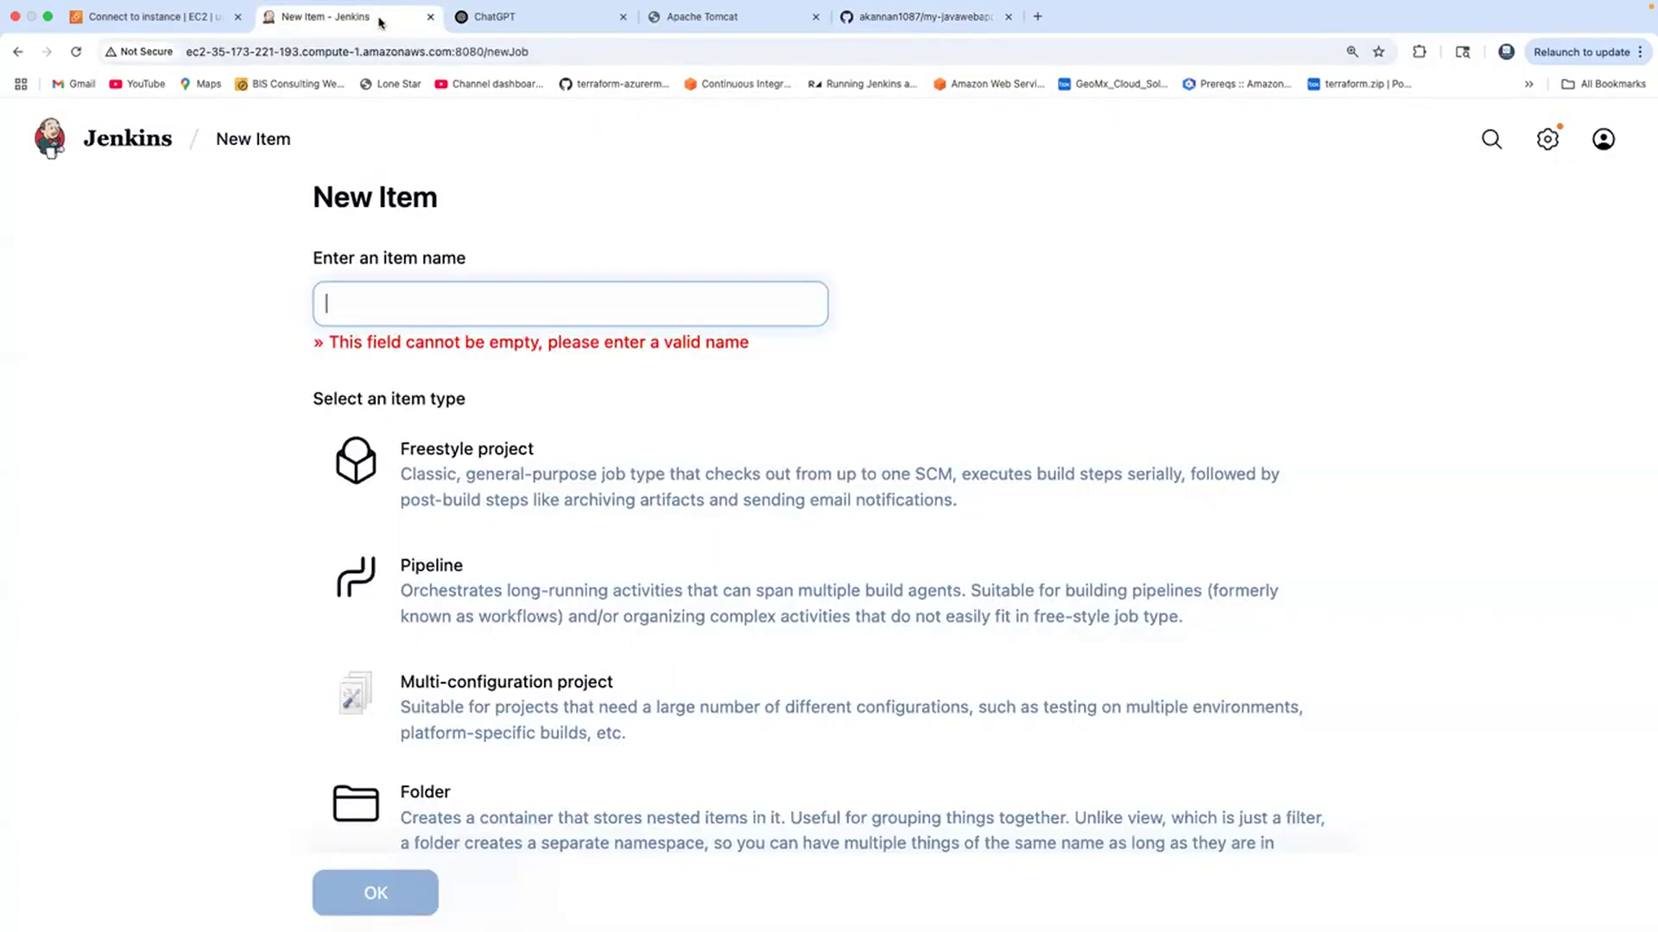
click(324, 17)
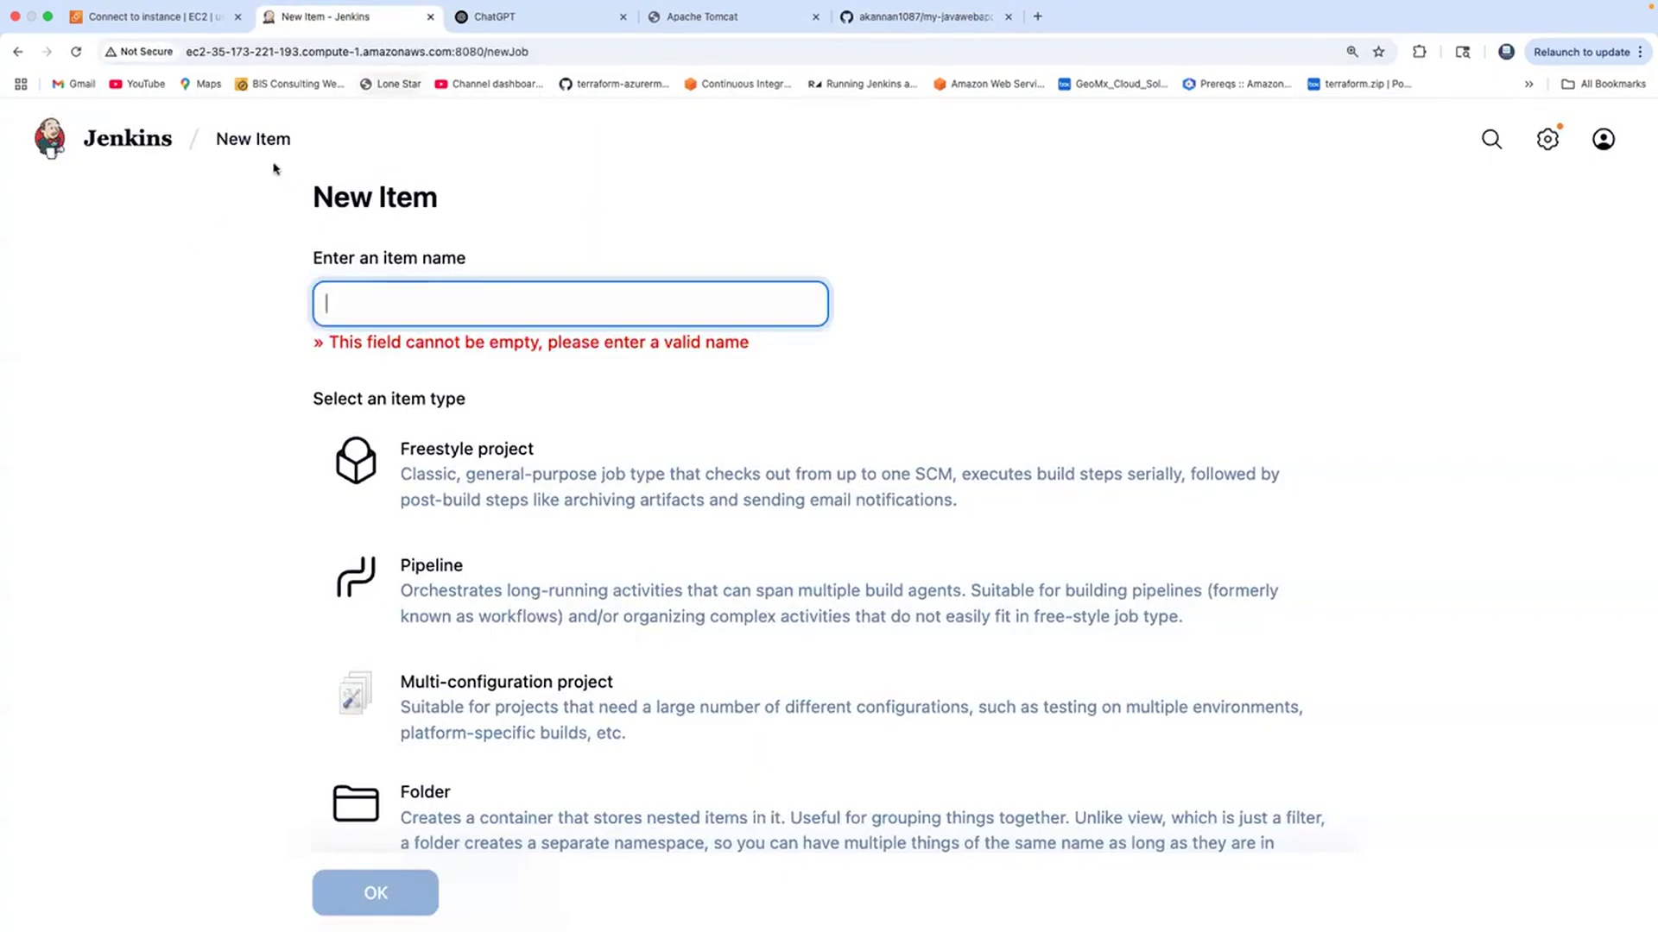
Examine the item types offered for the new job, from Freestyle project and Pipeline to Multibranch Pipeline and Organization Folder
scroll(538, 441, down, 1)
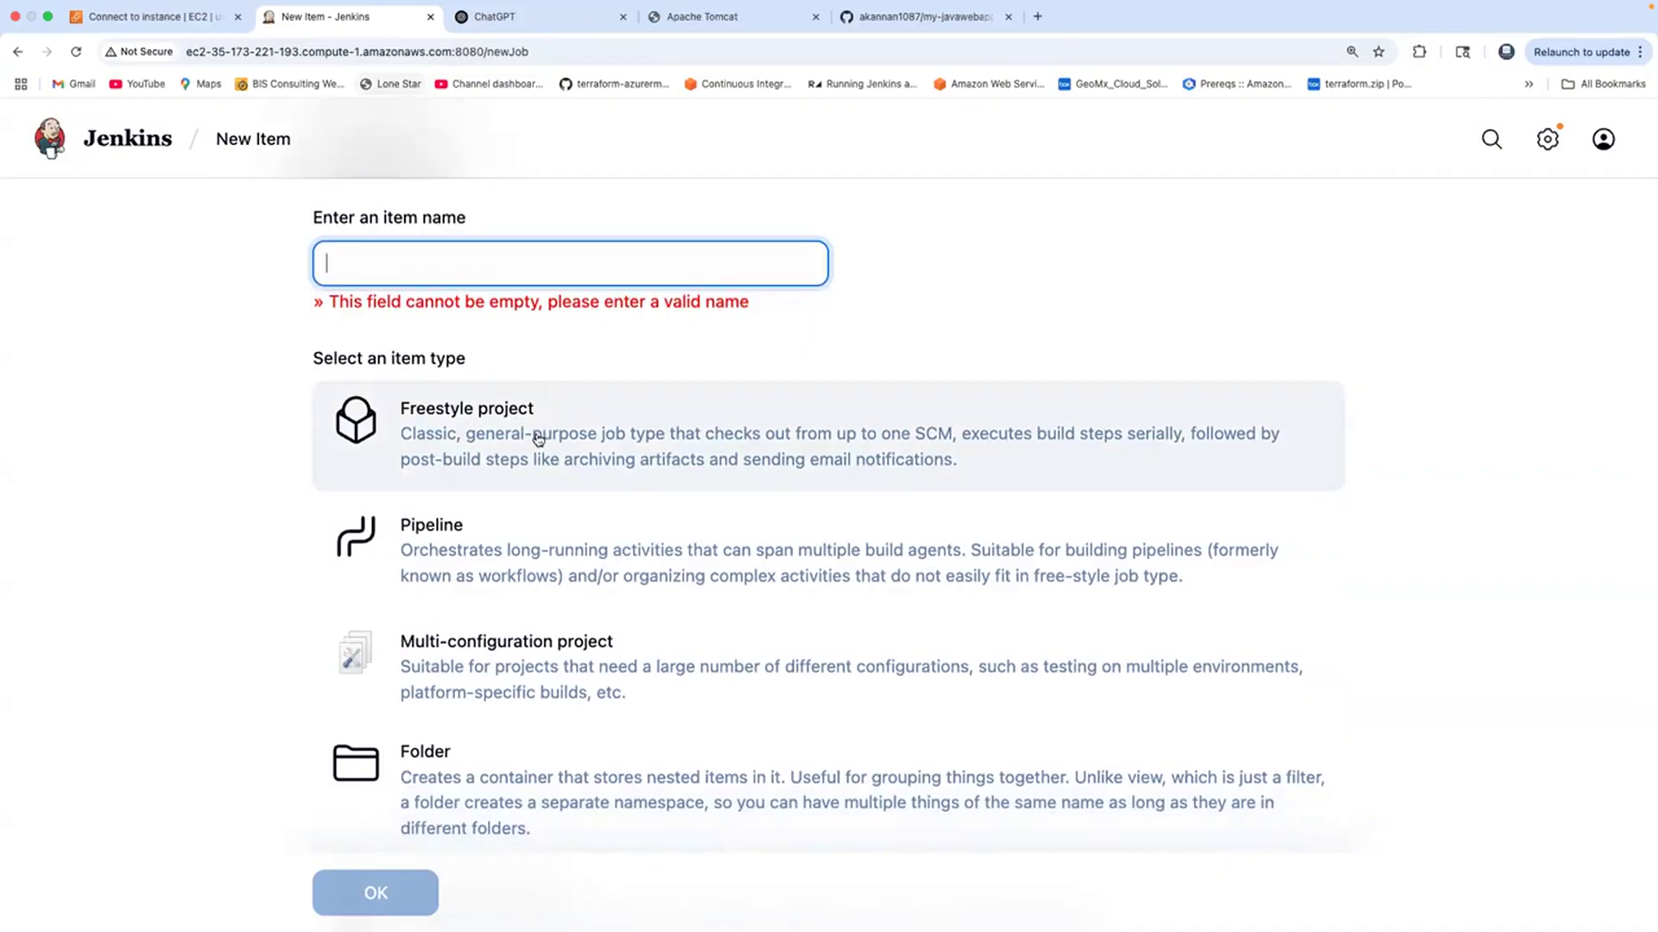
scroll(537, 440, down, 1)
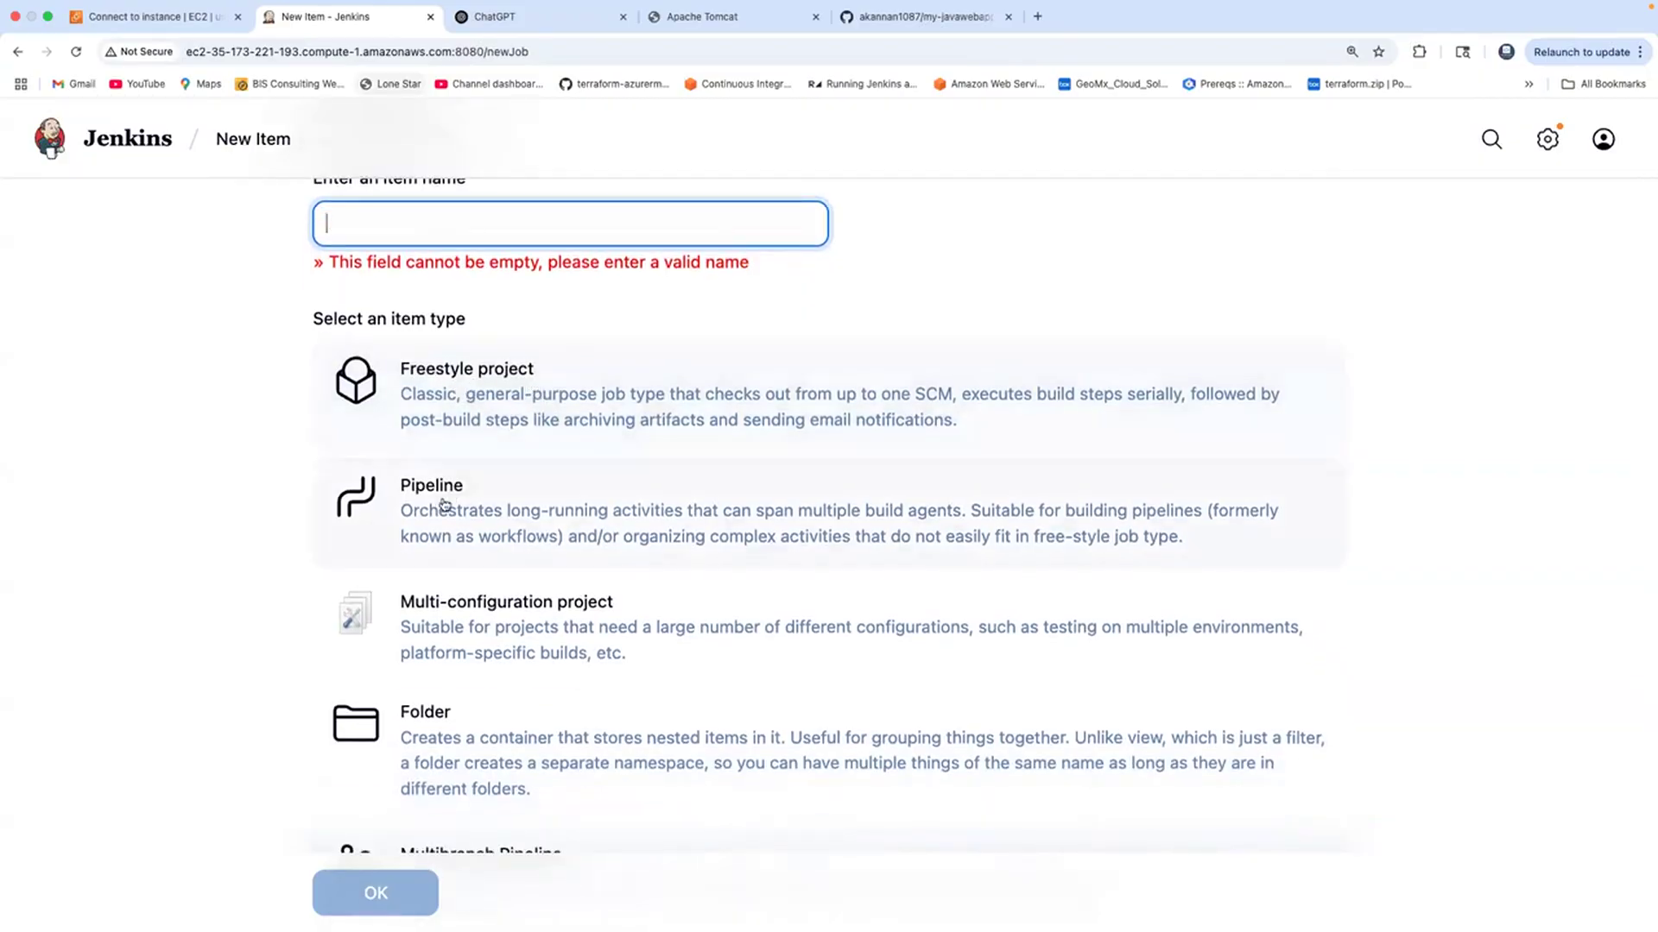
scroll(450, 495, down, 2)
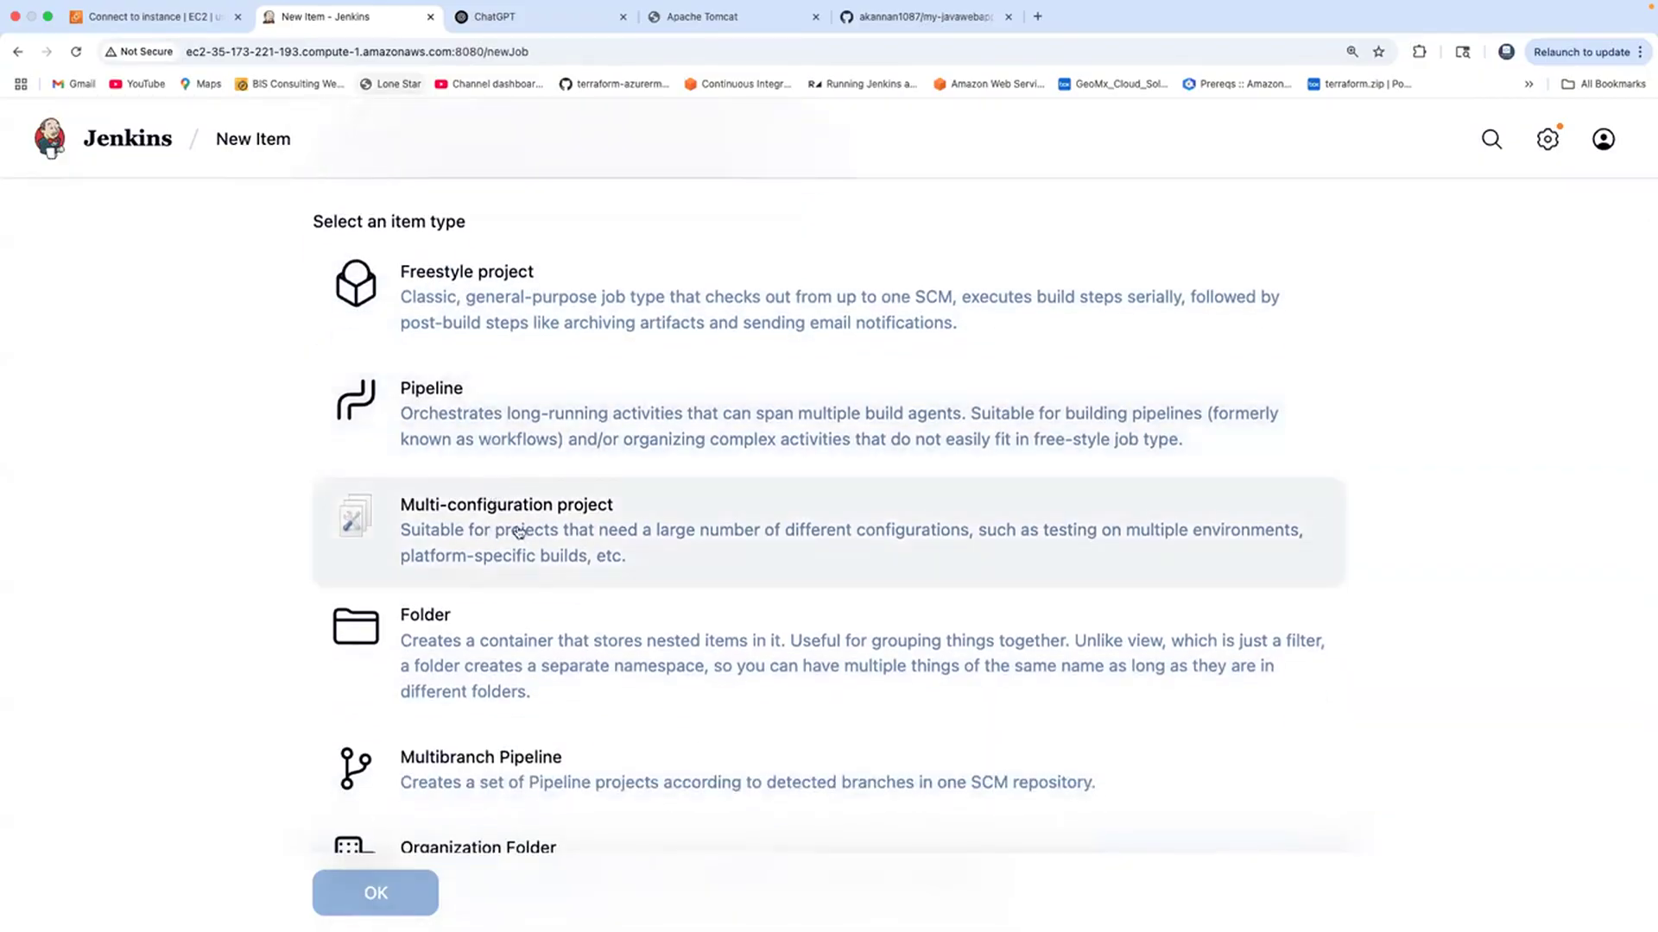
scroll(639, 540, down, 4)
scroll(600, 593, down, 1)
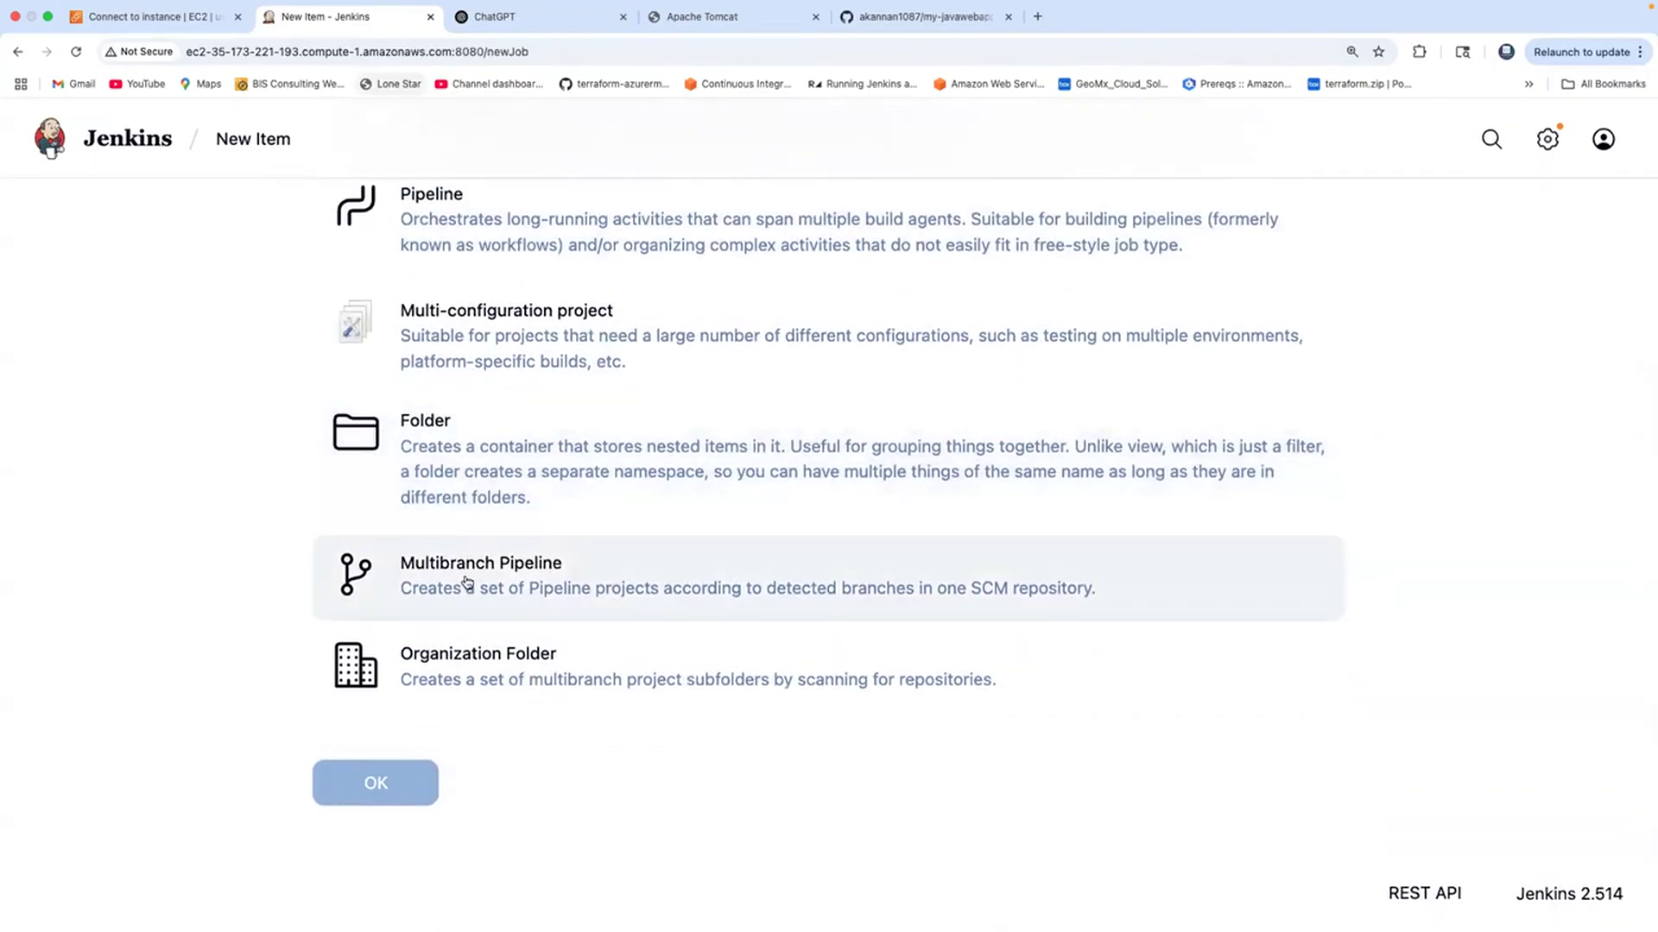
scroll(467, 583, up, 8)
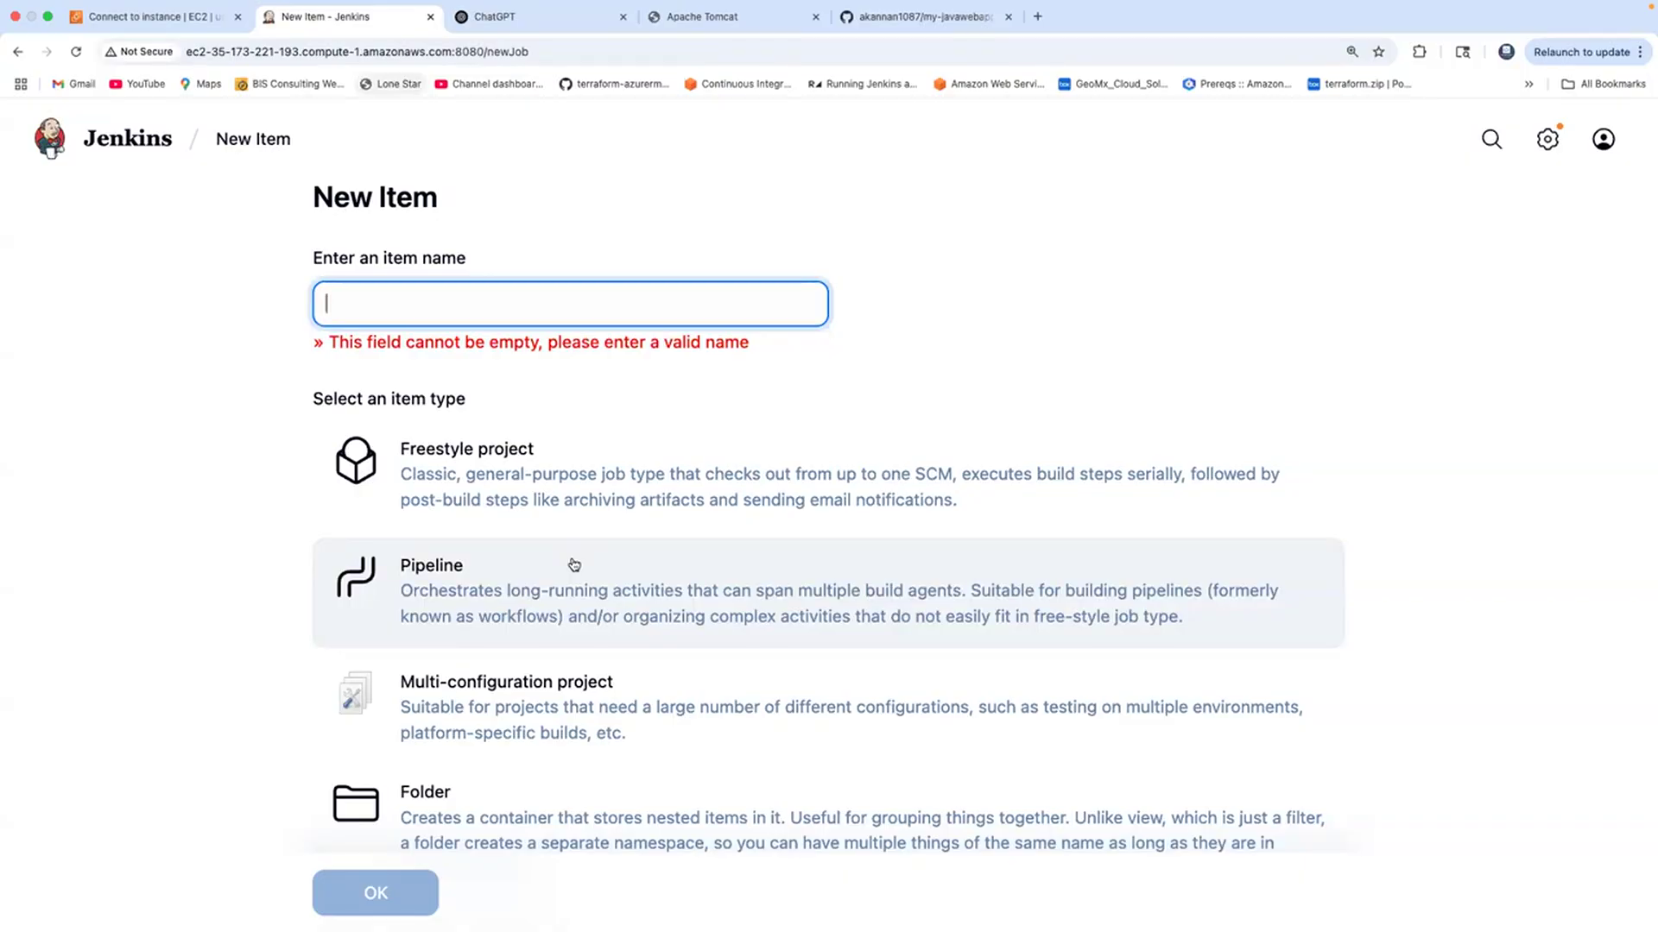
scroll(510, 577, down, 5)
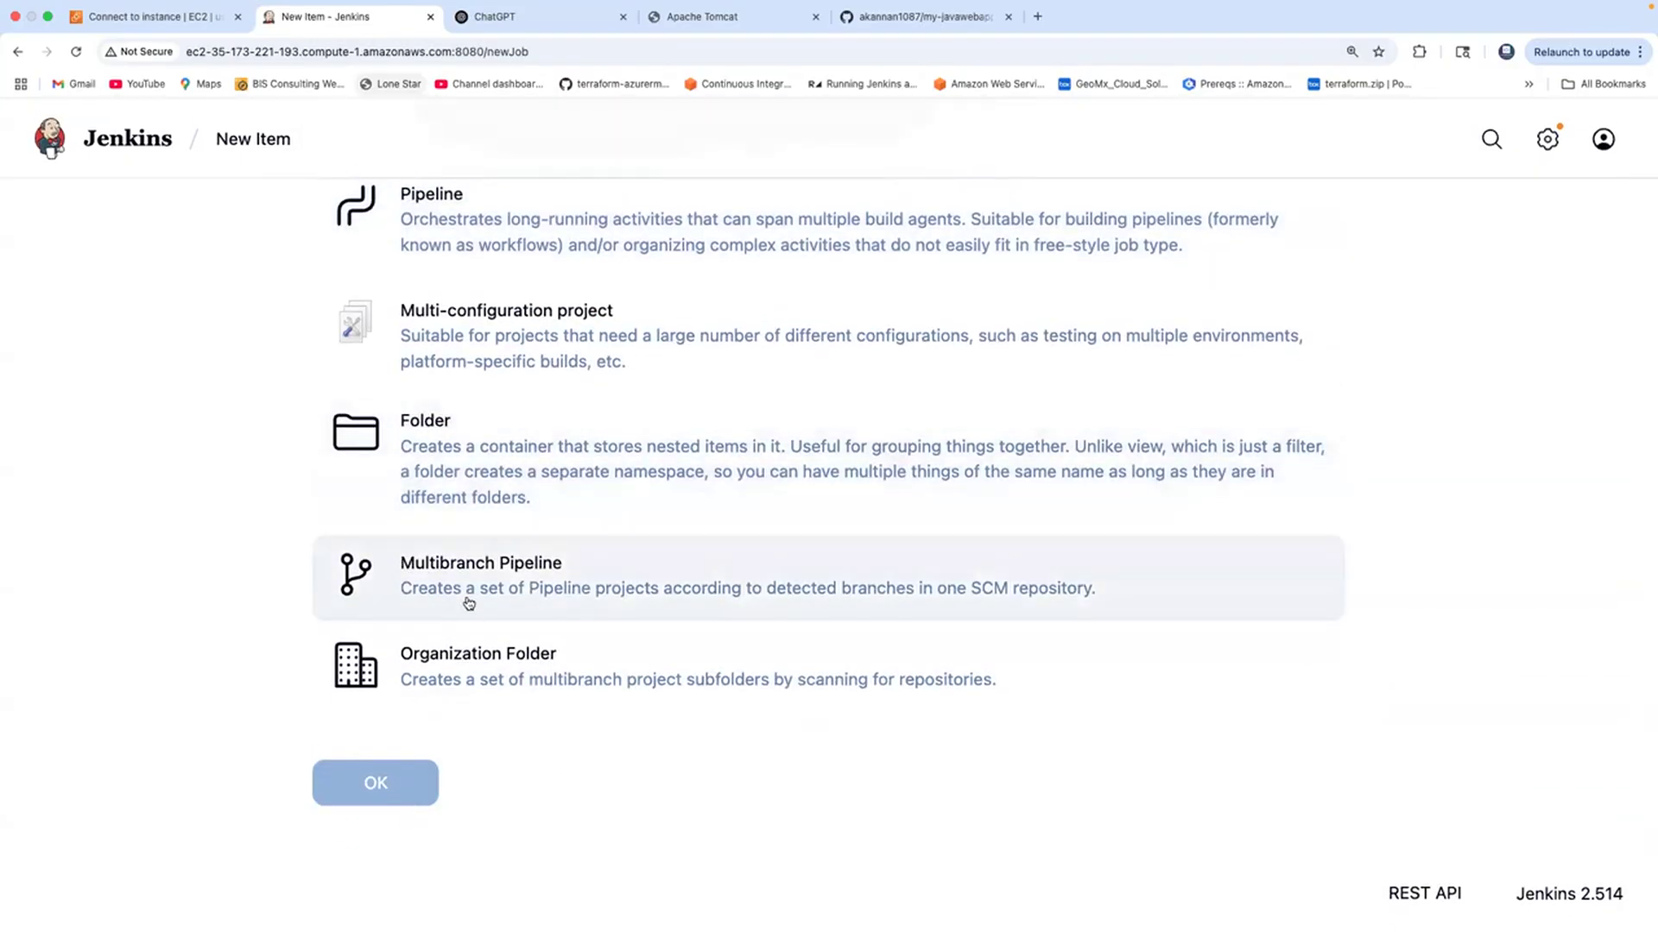
scroll(501, 450, up, 5)
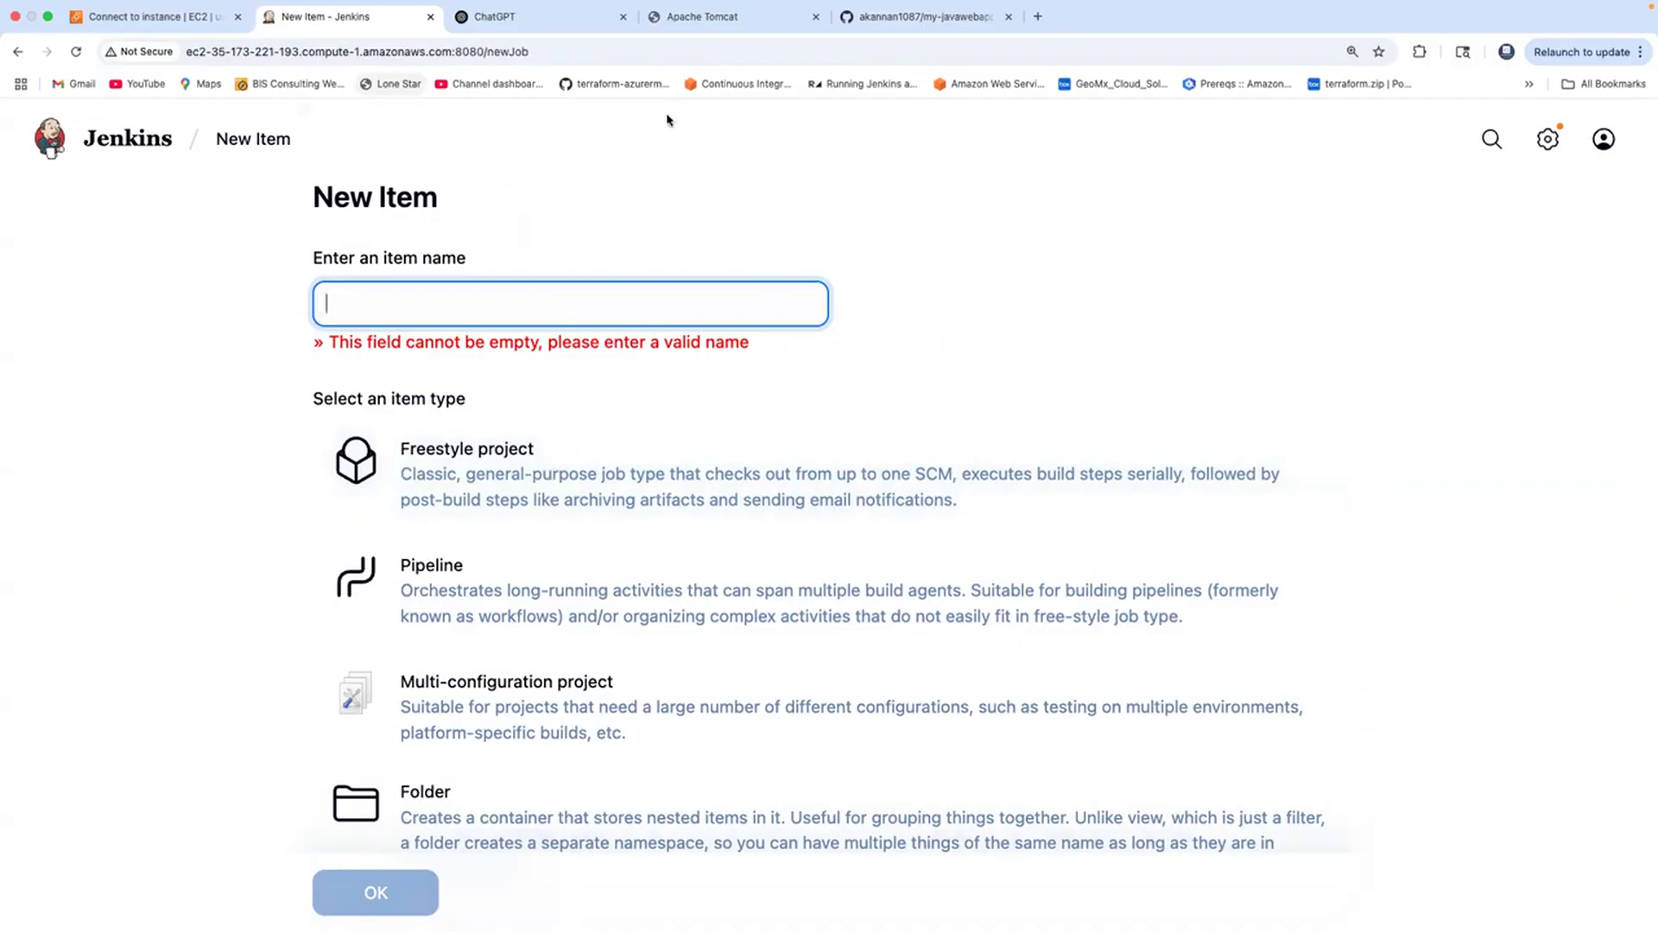
Switch to ChatGPT and ask "what is freestyle job in Jenkins?"
click(518, 16)
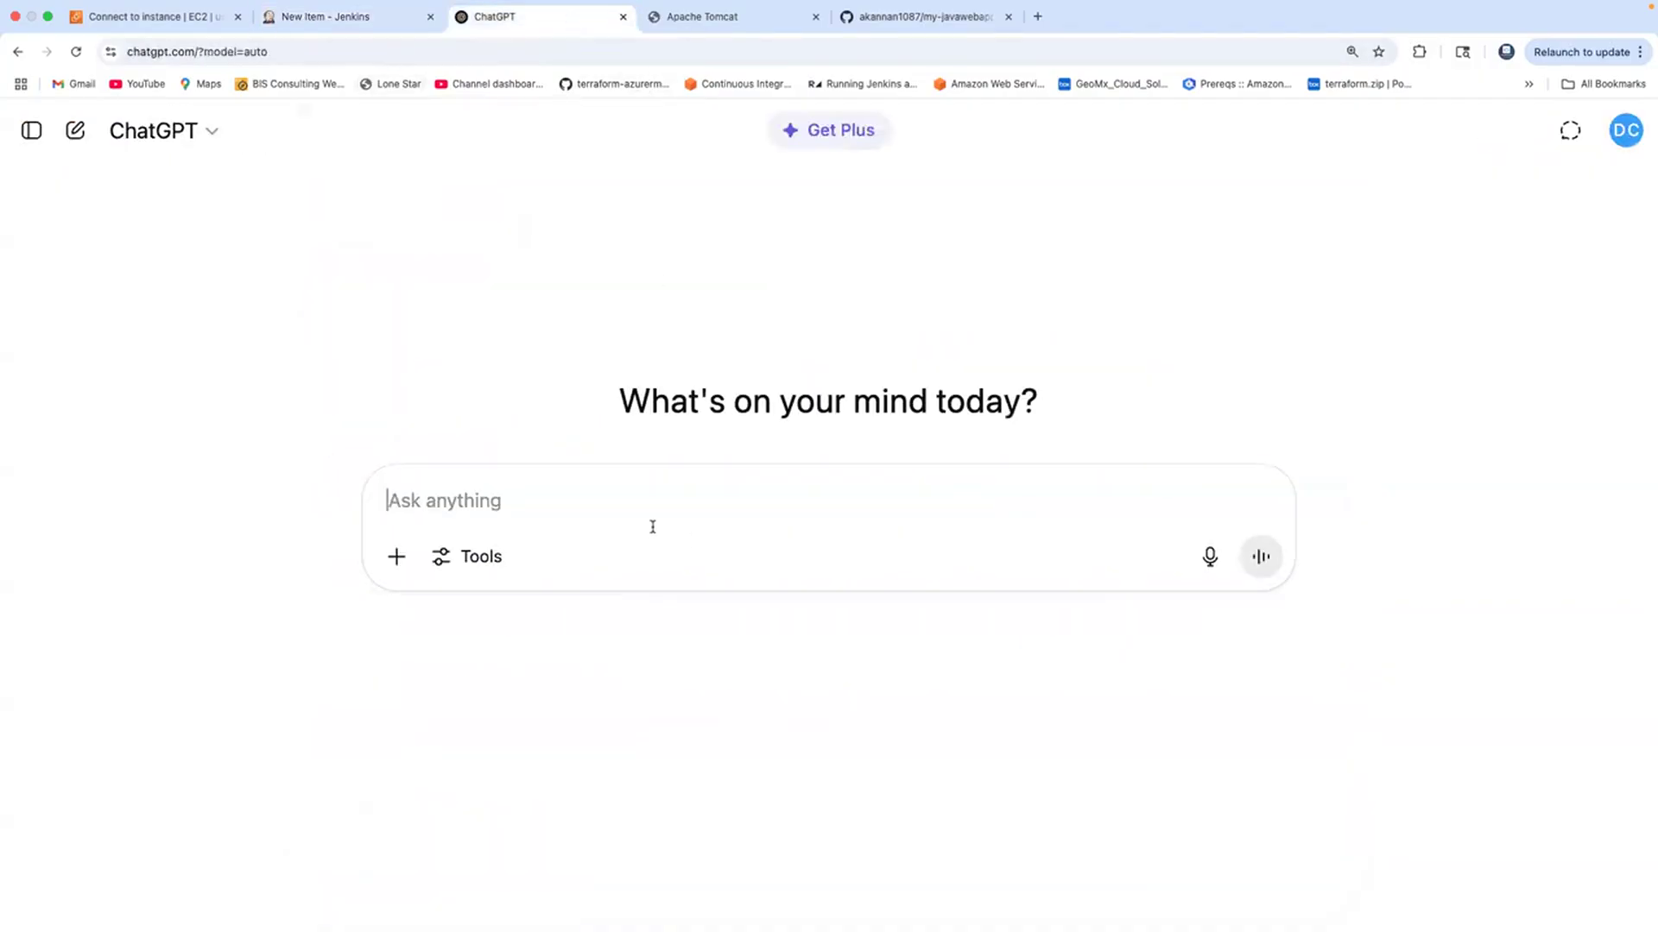
text(what is f)
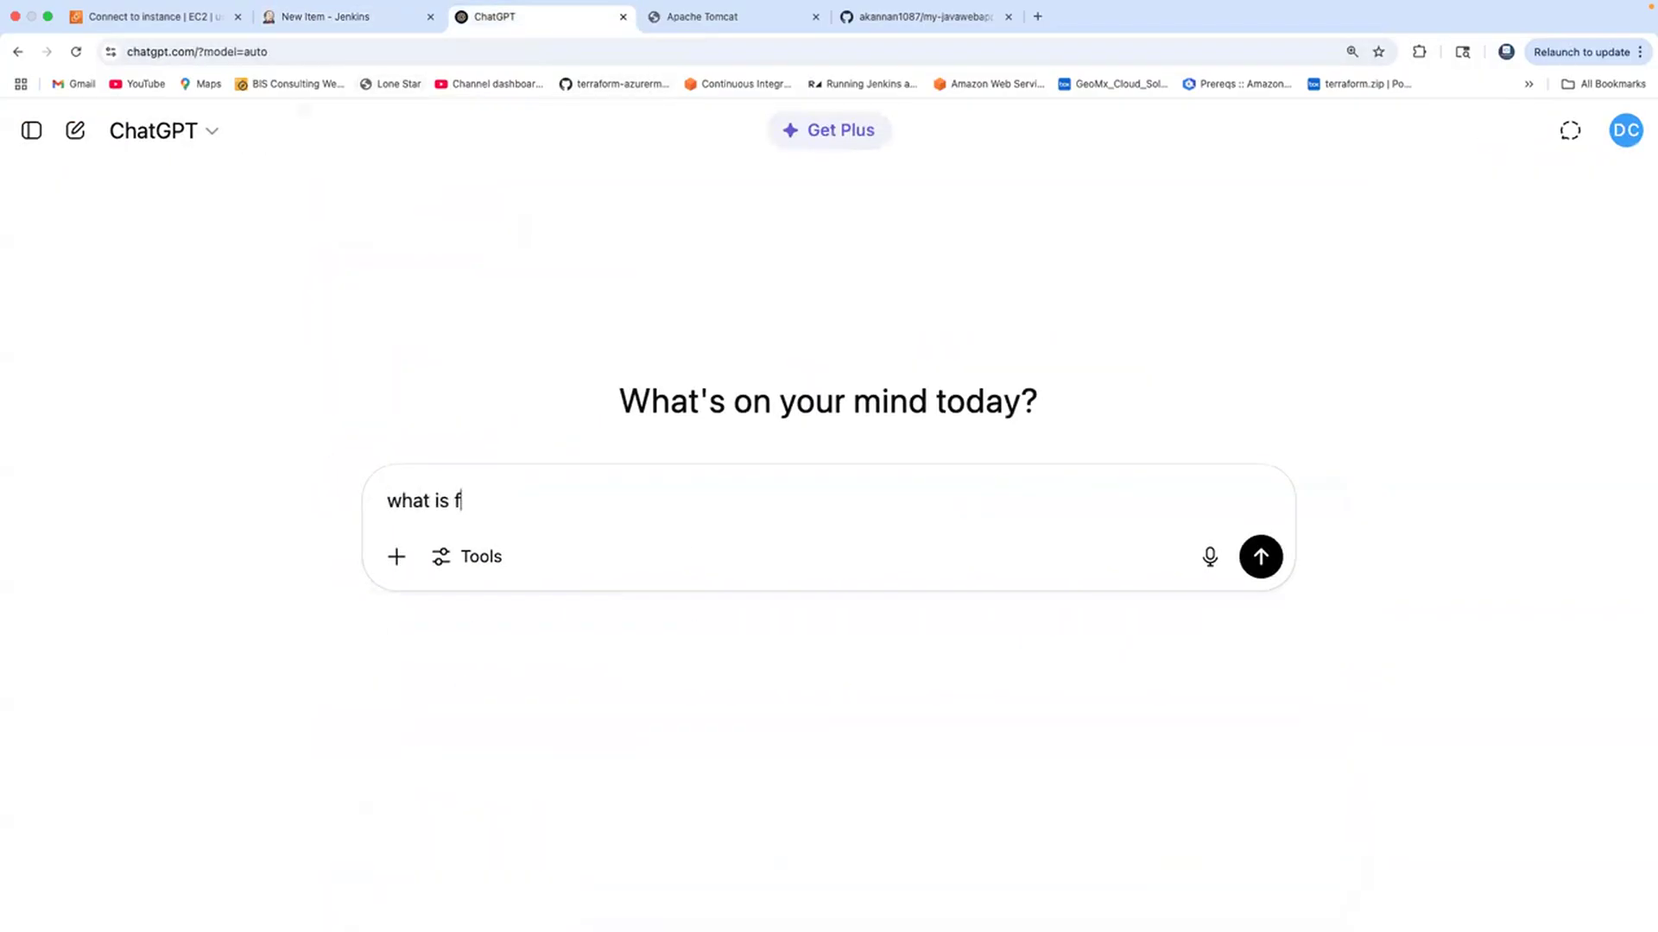
text(reestyle job in Jenkins?)
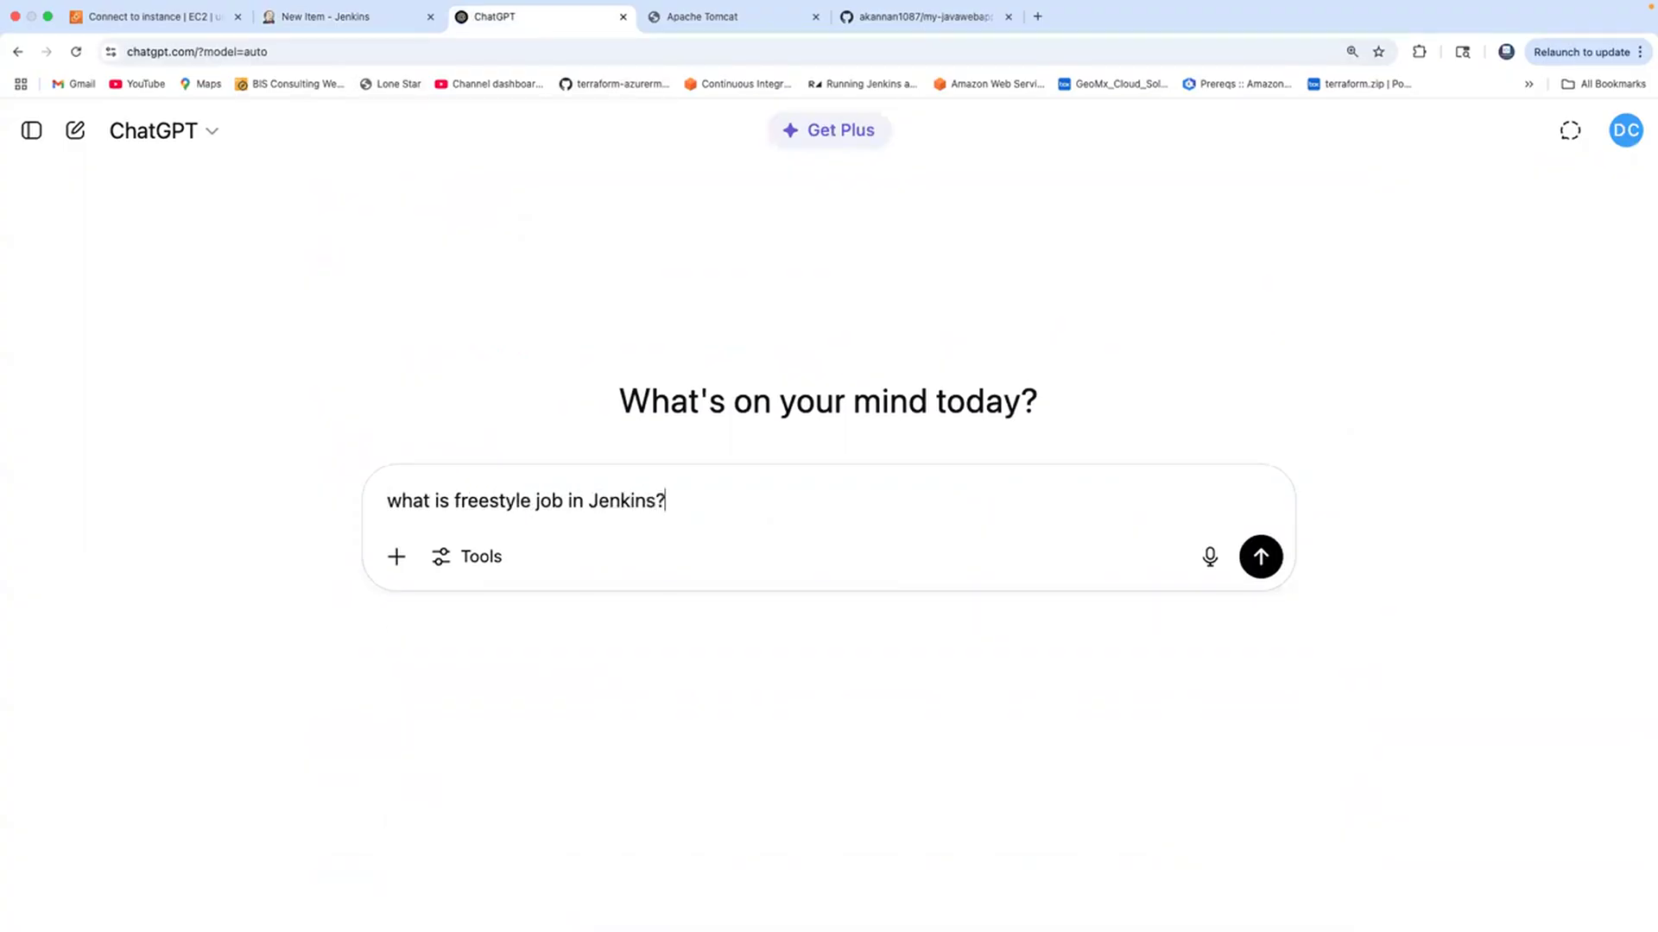
key(Return)
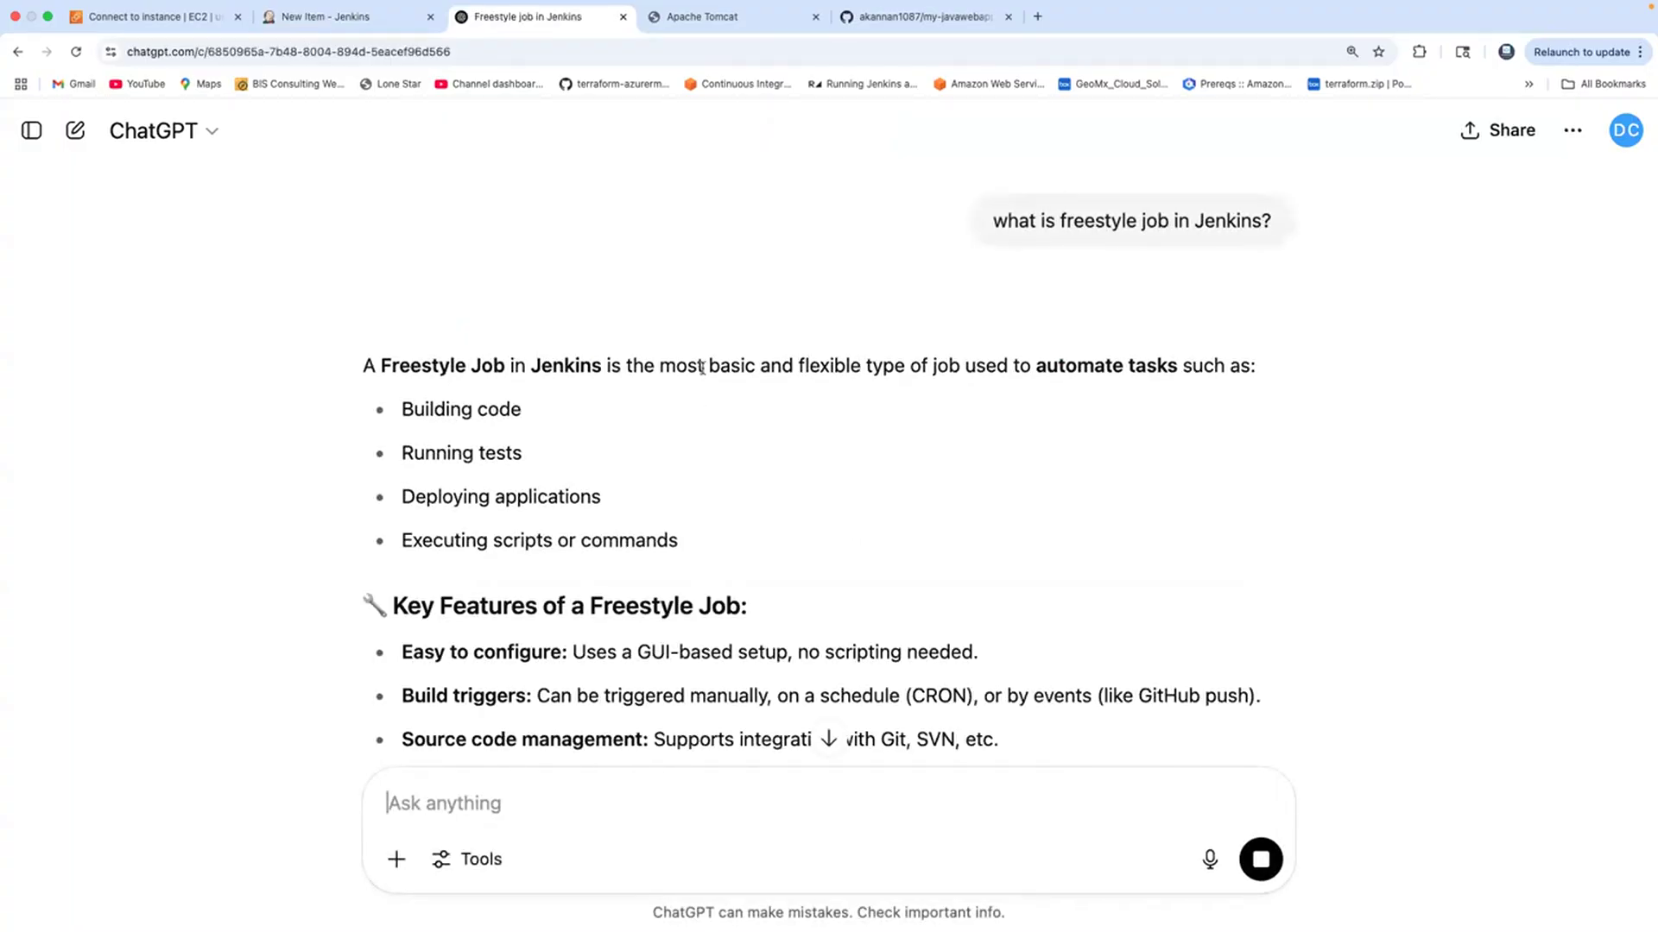
Read ChatGPT's answer on freestyle jobs, including the key features, typical use cases and the comparison with pipeline jobs
drag(703, 366, 930, 374)
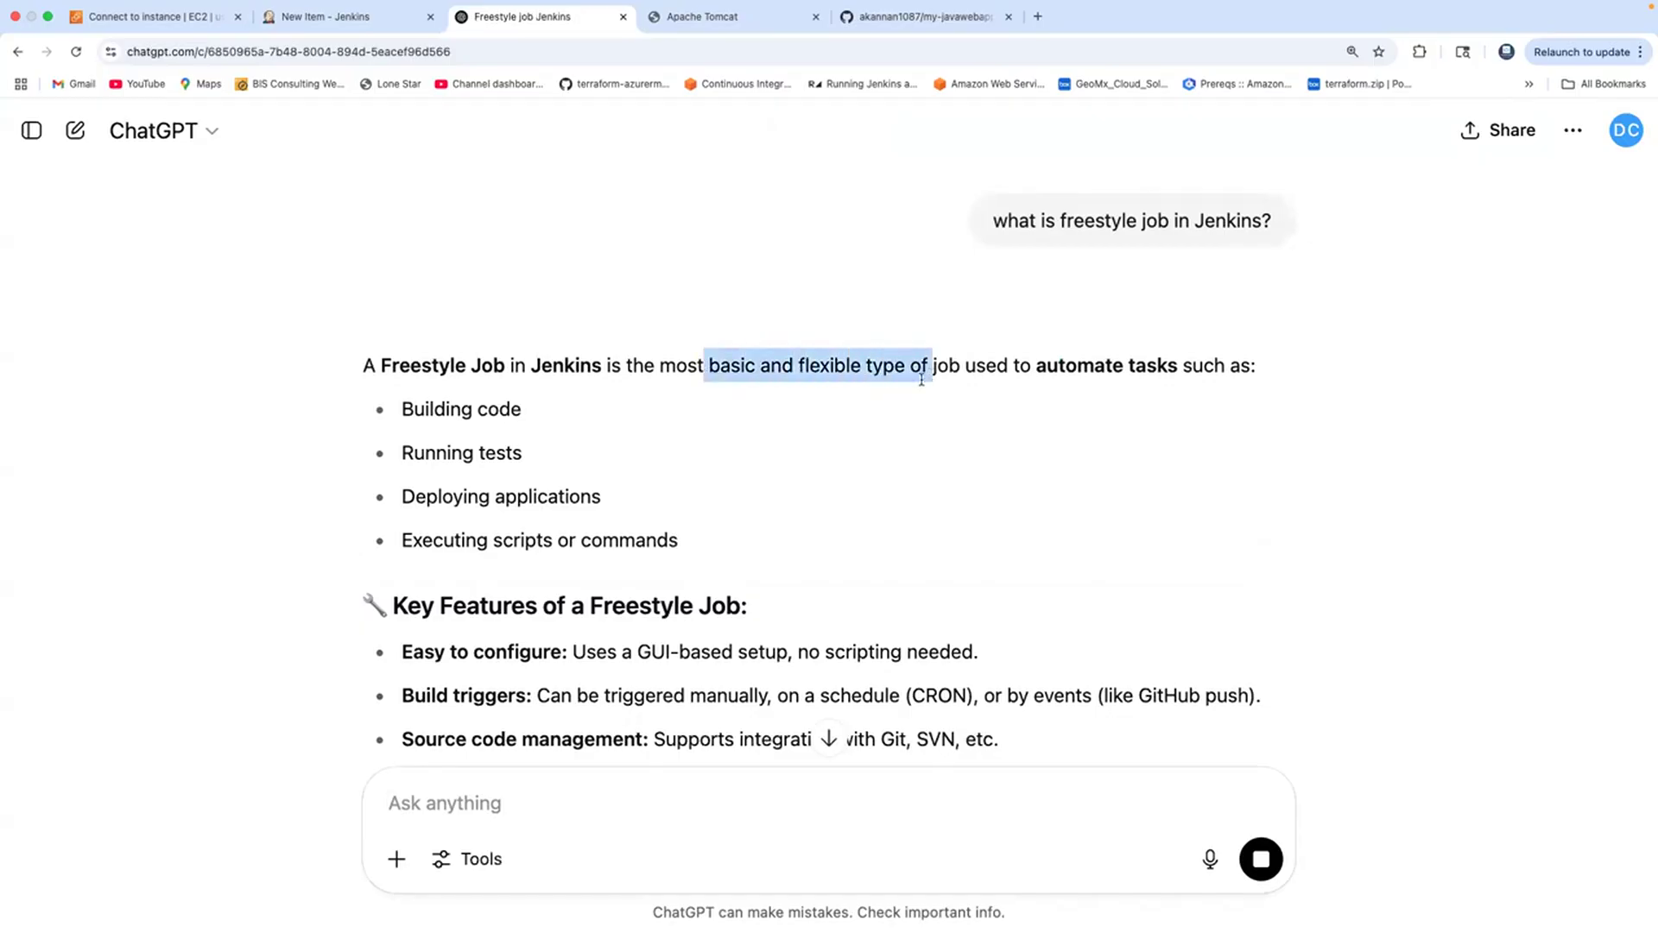
click(796, 440)
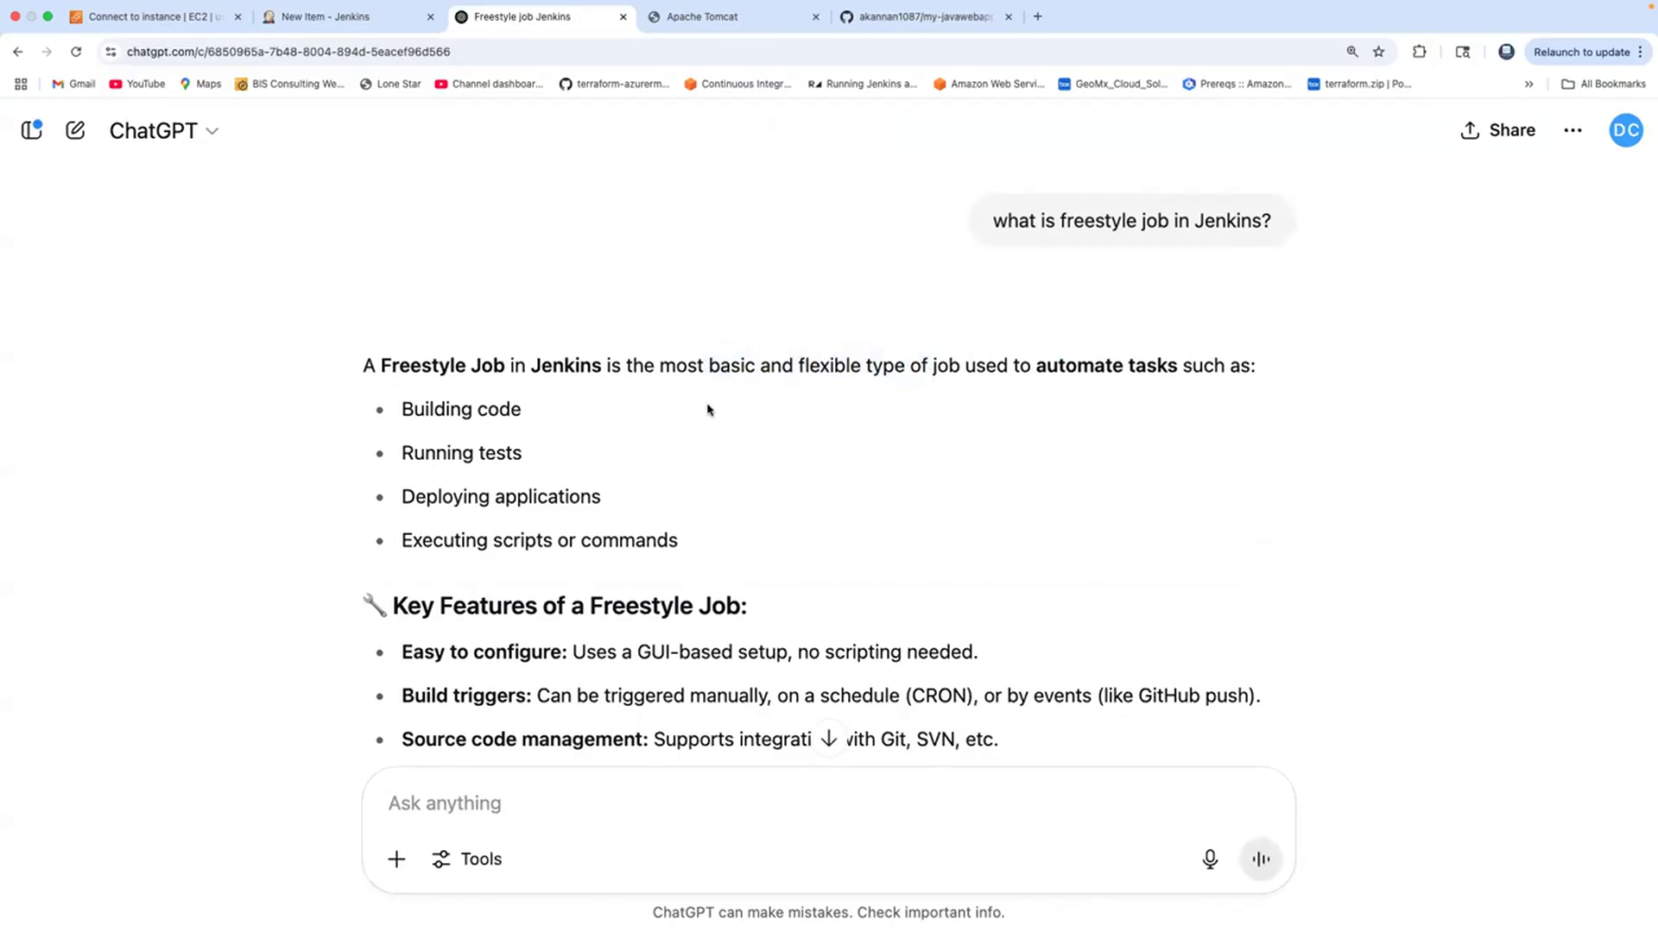
drag(661, 366, 811, 365)
scroll(836, 429, down, 5)
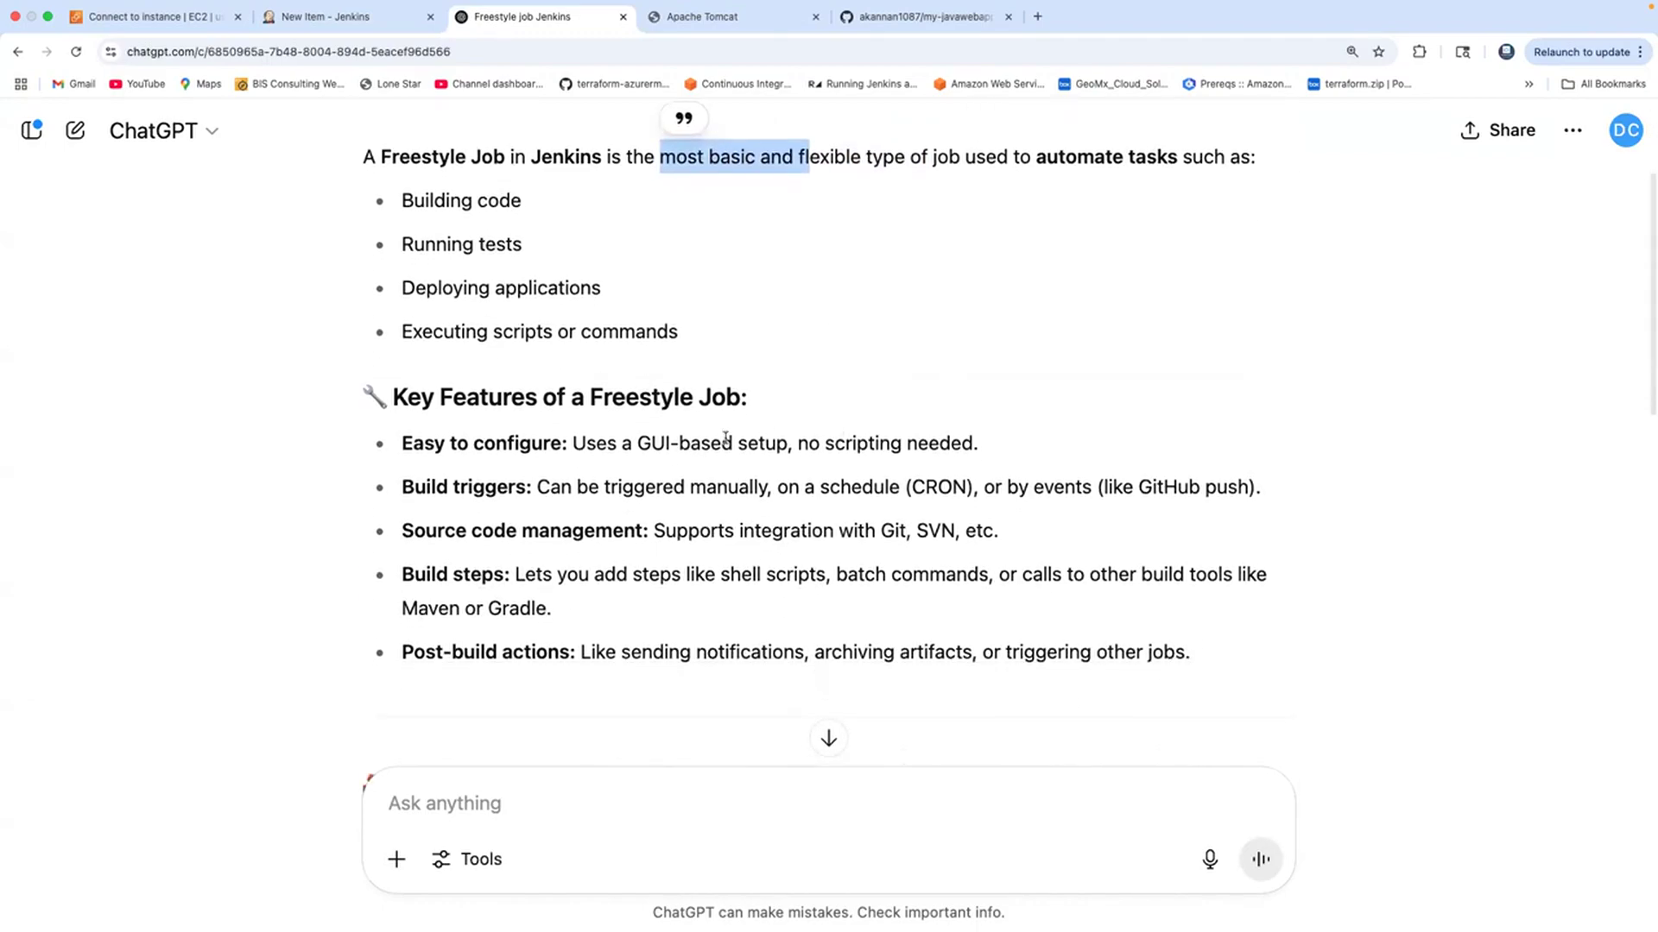
drag(596, 445, 739, 445)
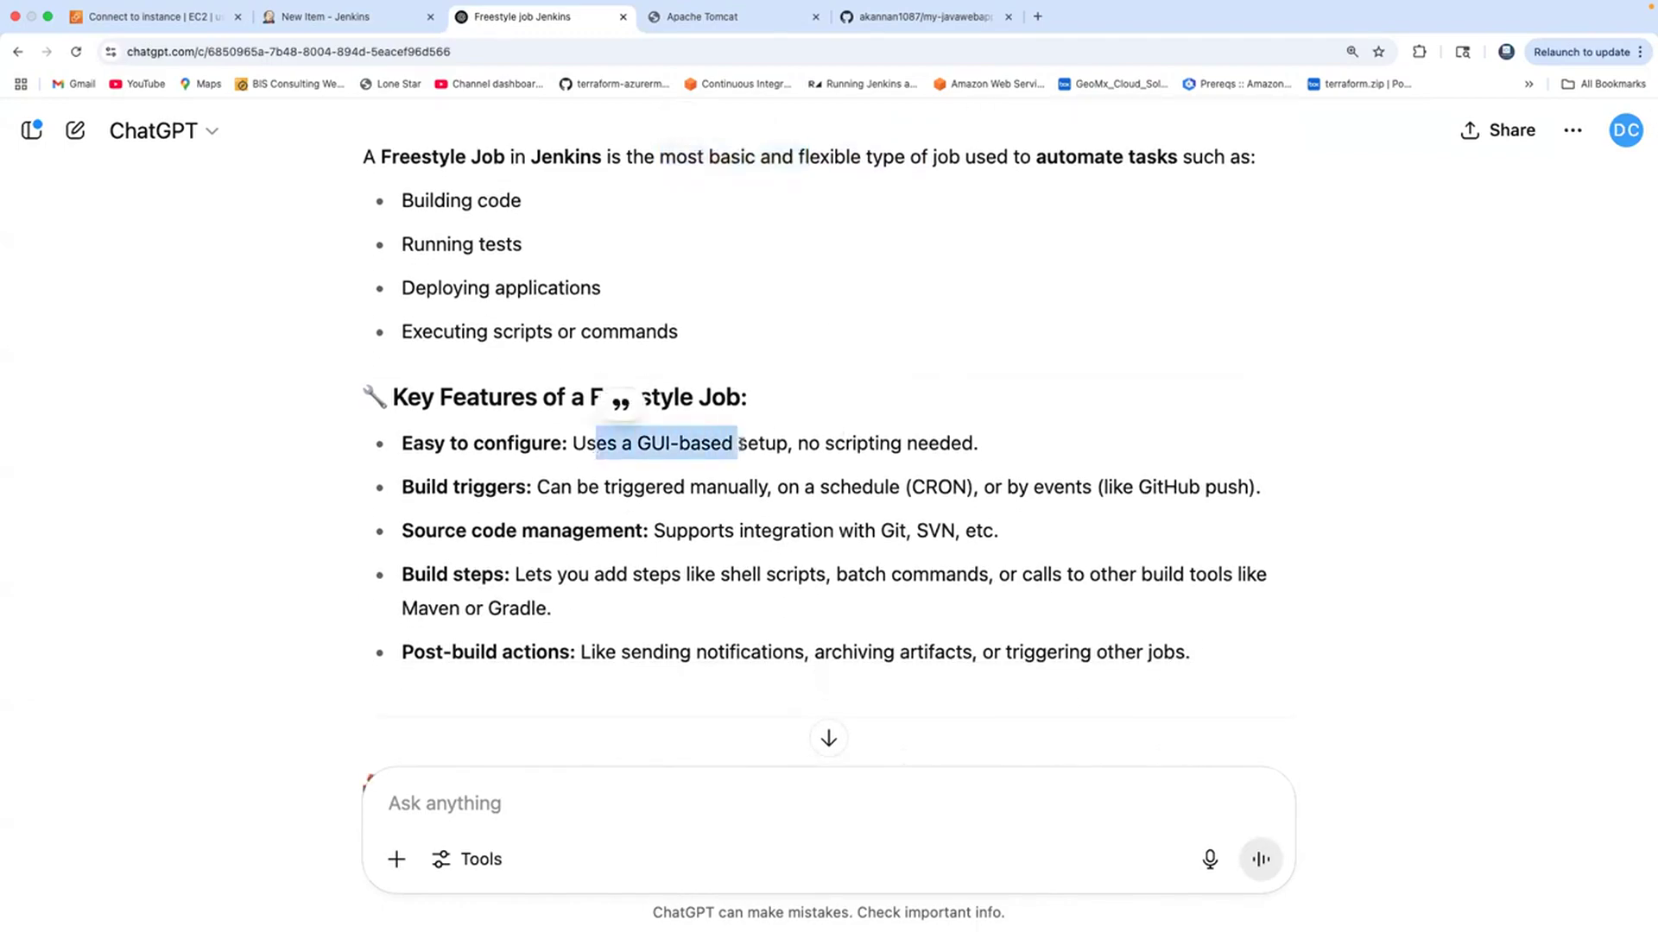
drag(609, 487, 753, 487)
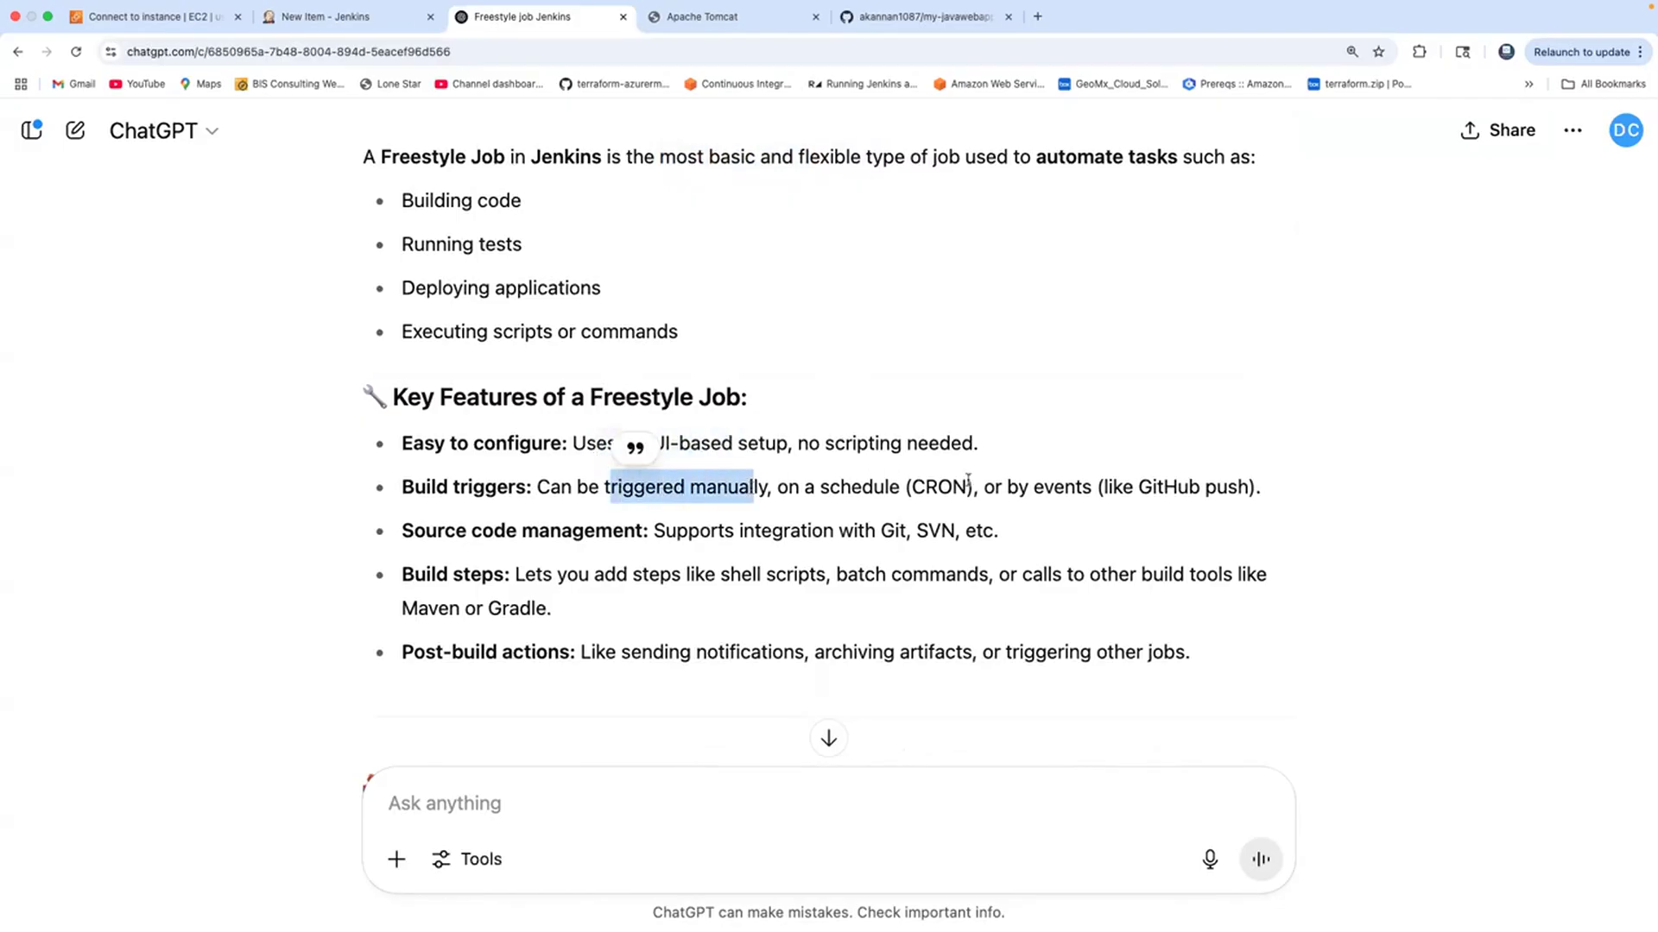
scroll(968, 481, down, 5)
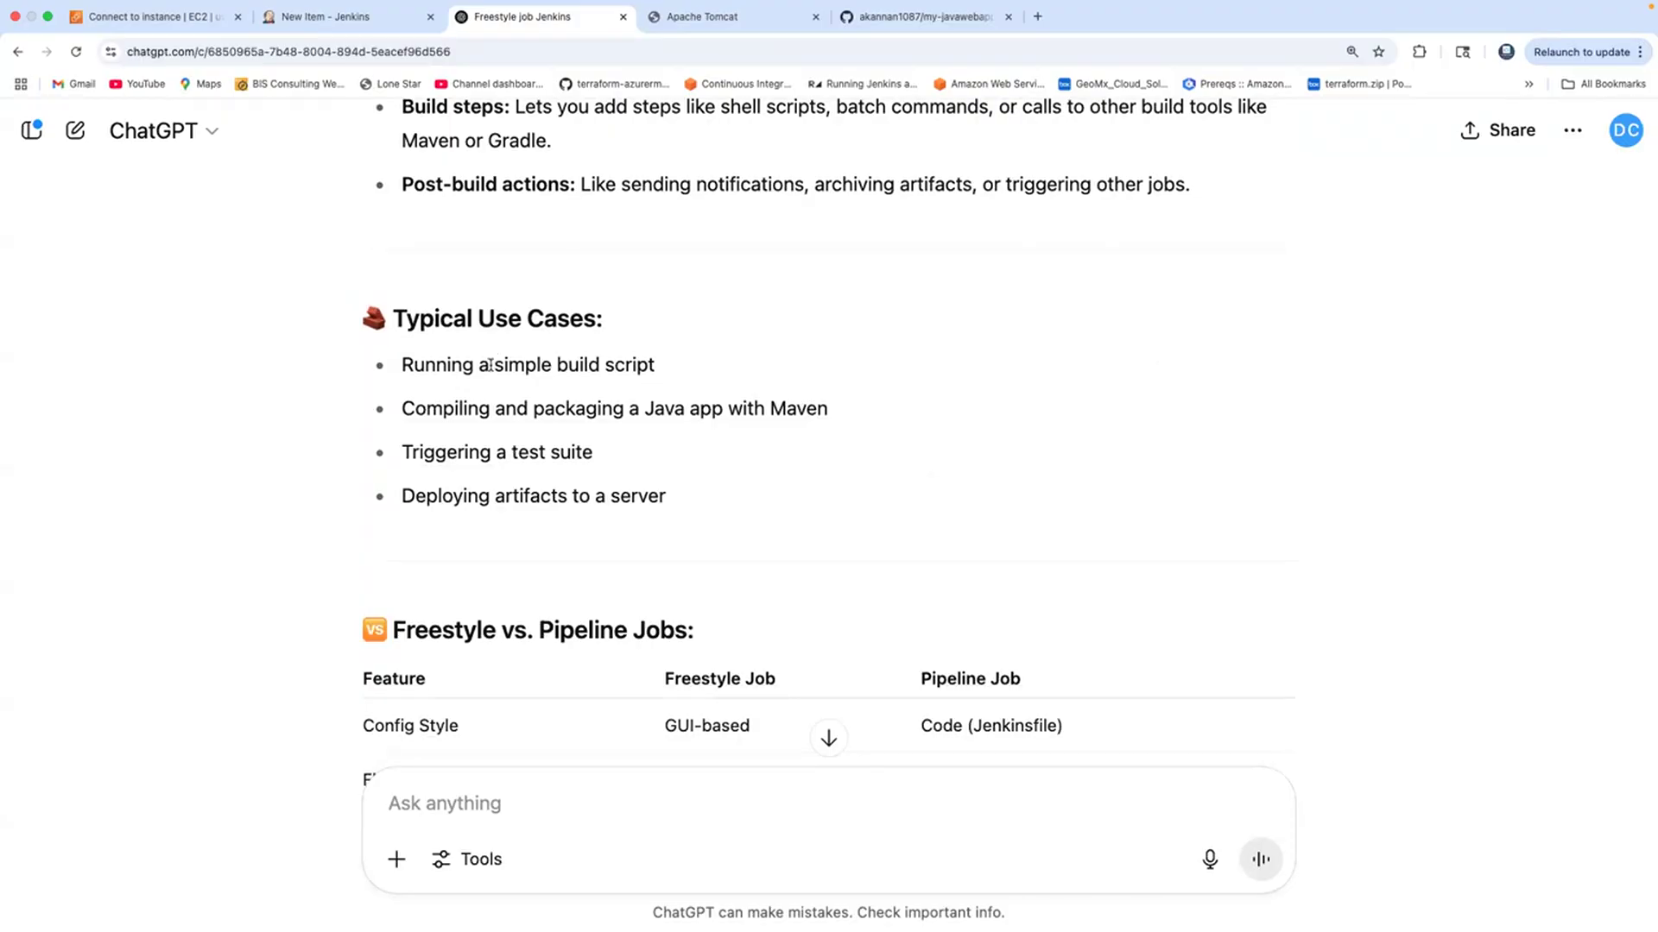
scroll(562, 383, down, 4)
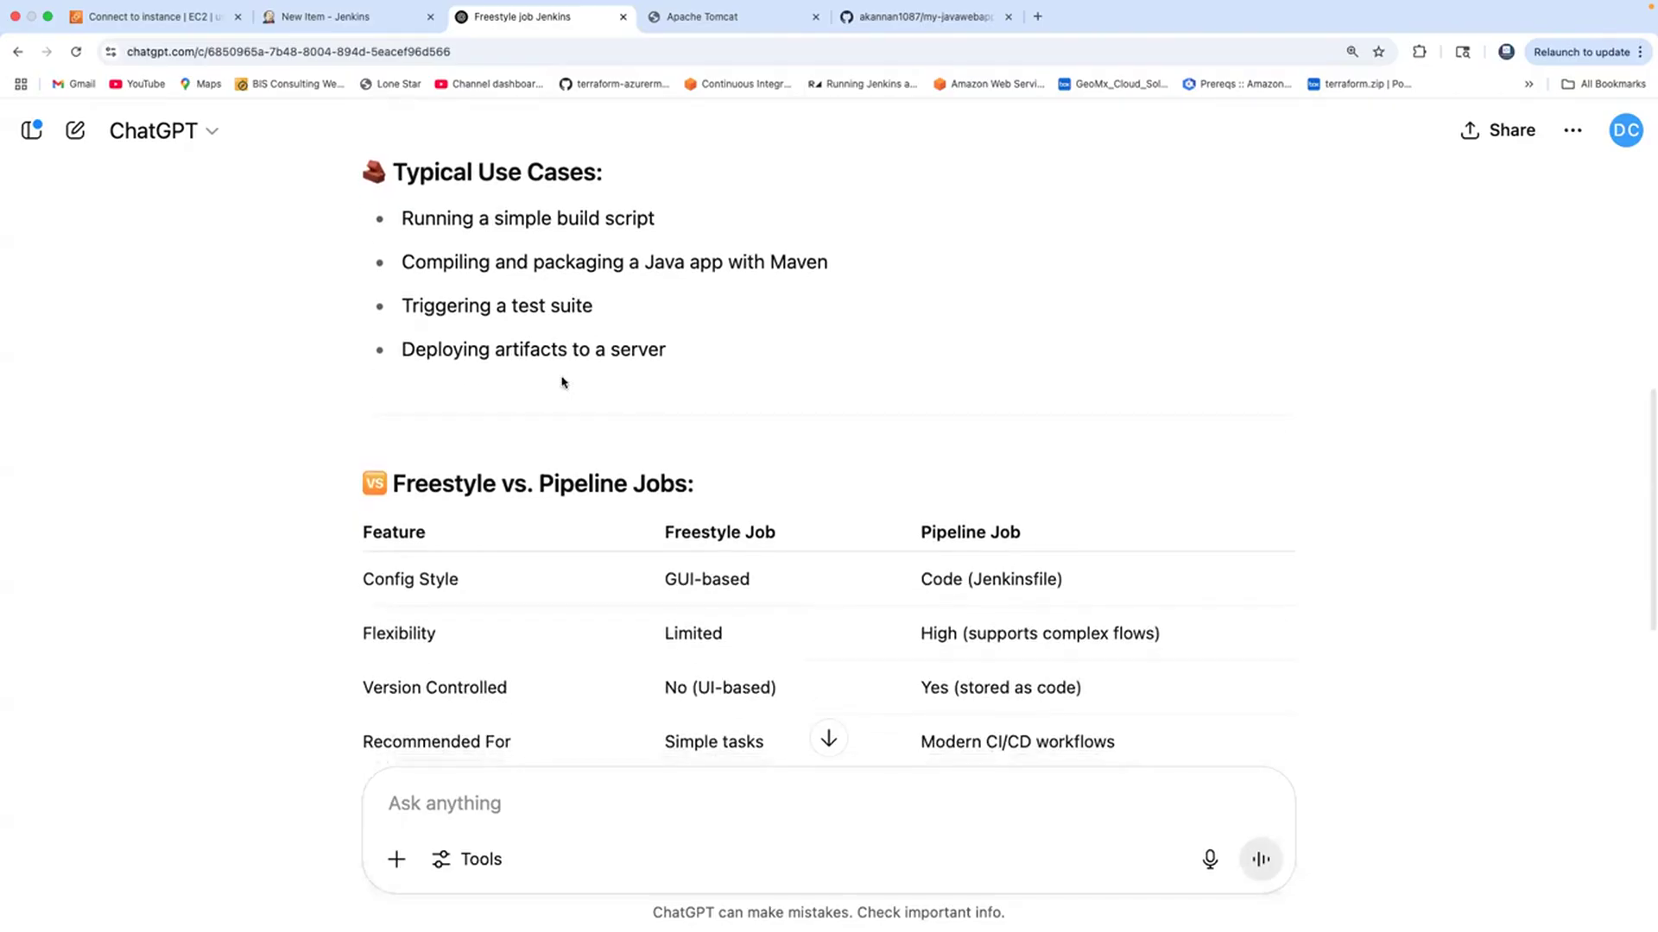
scroll(562, 383, down, 3)
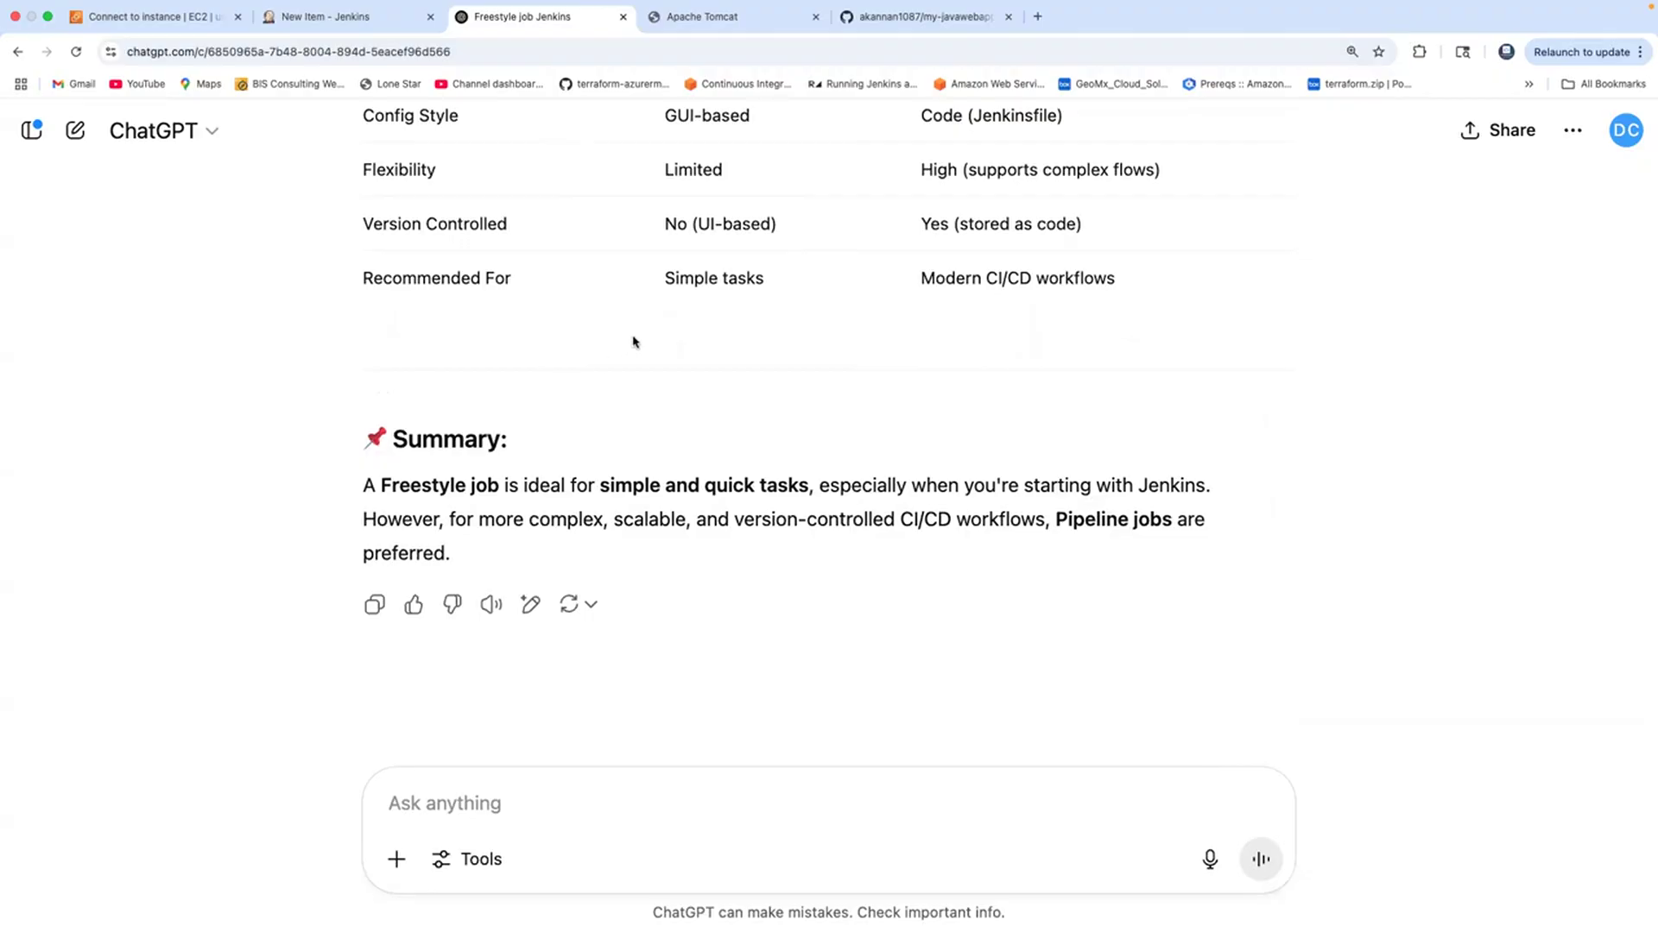
scroll(633, 341, up, 6)
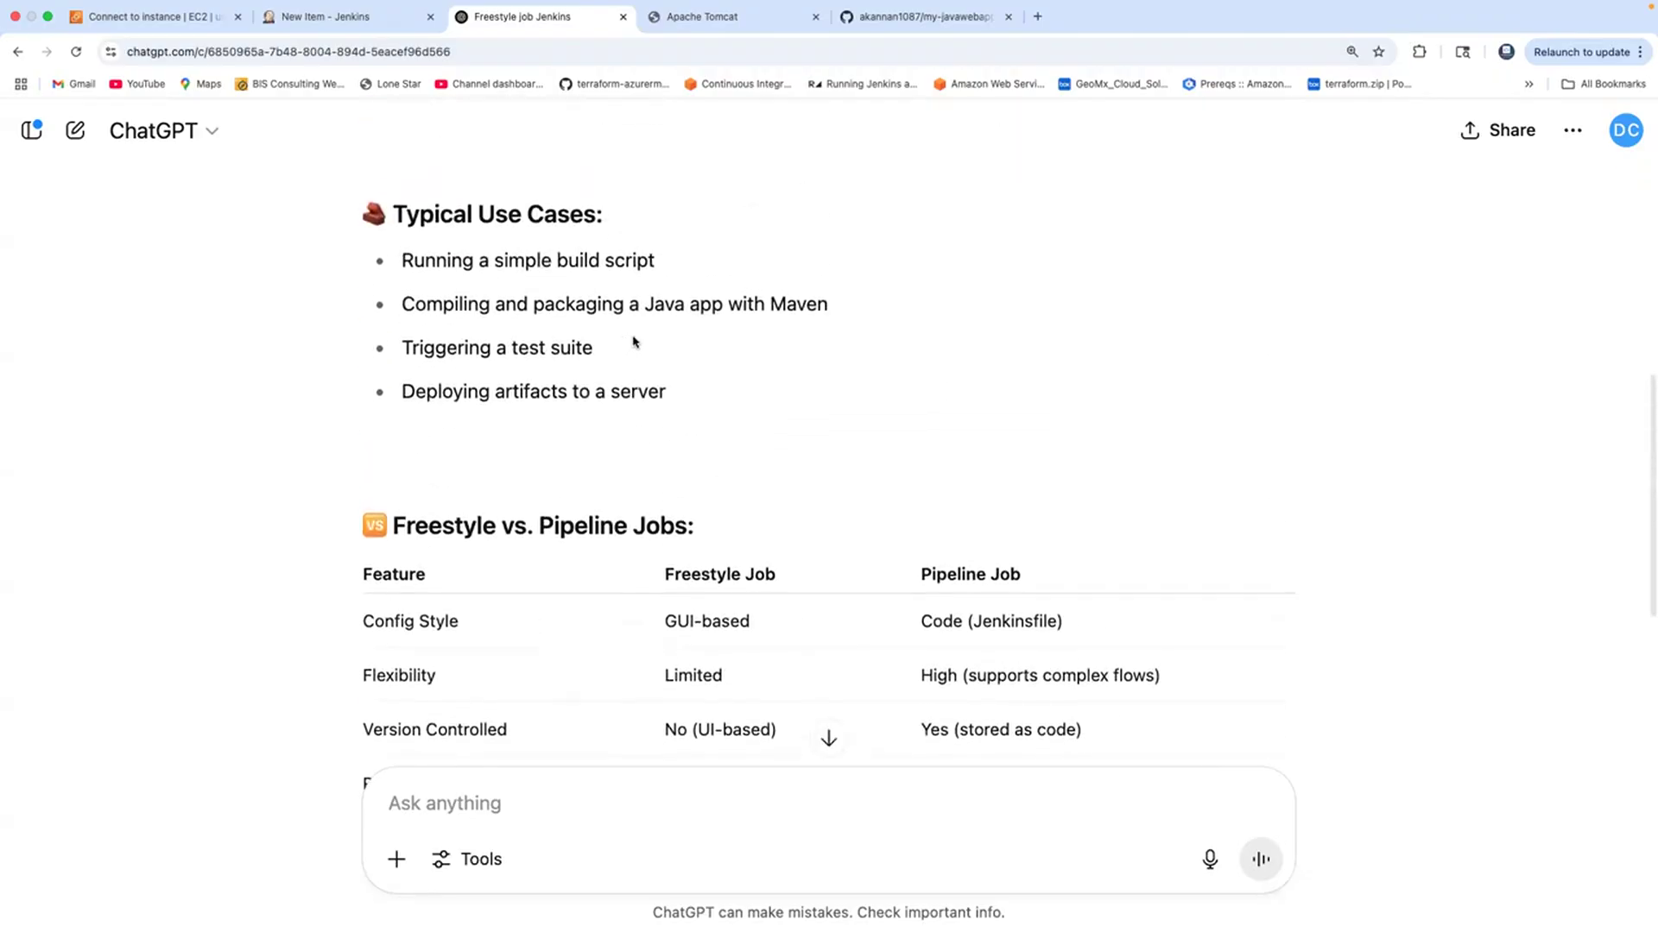
Switch back to Jenkins and create a Freestyle project named myFirstAutomateJob
click(371, 15)
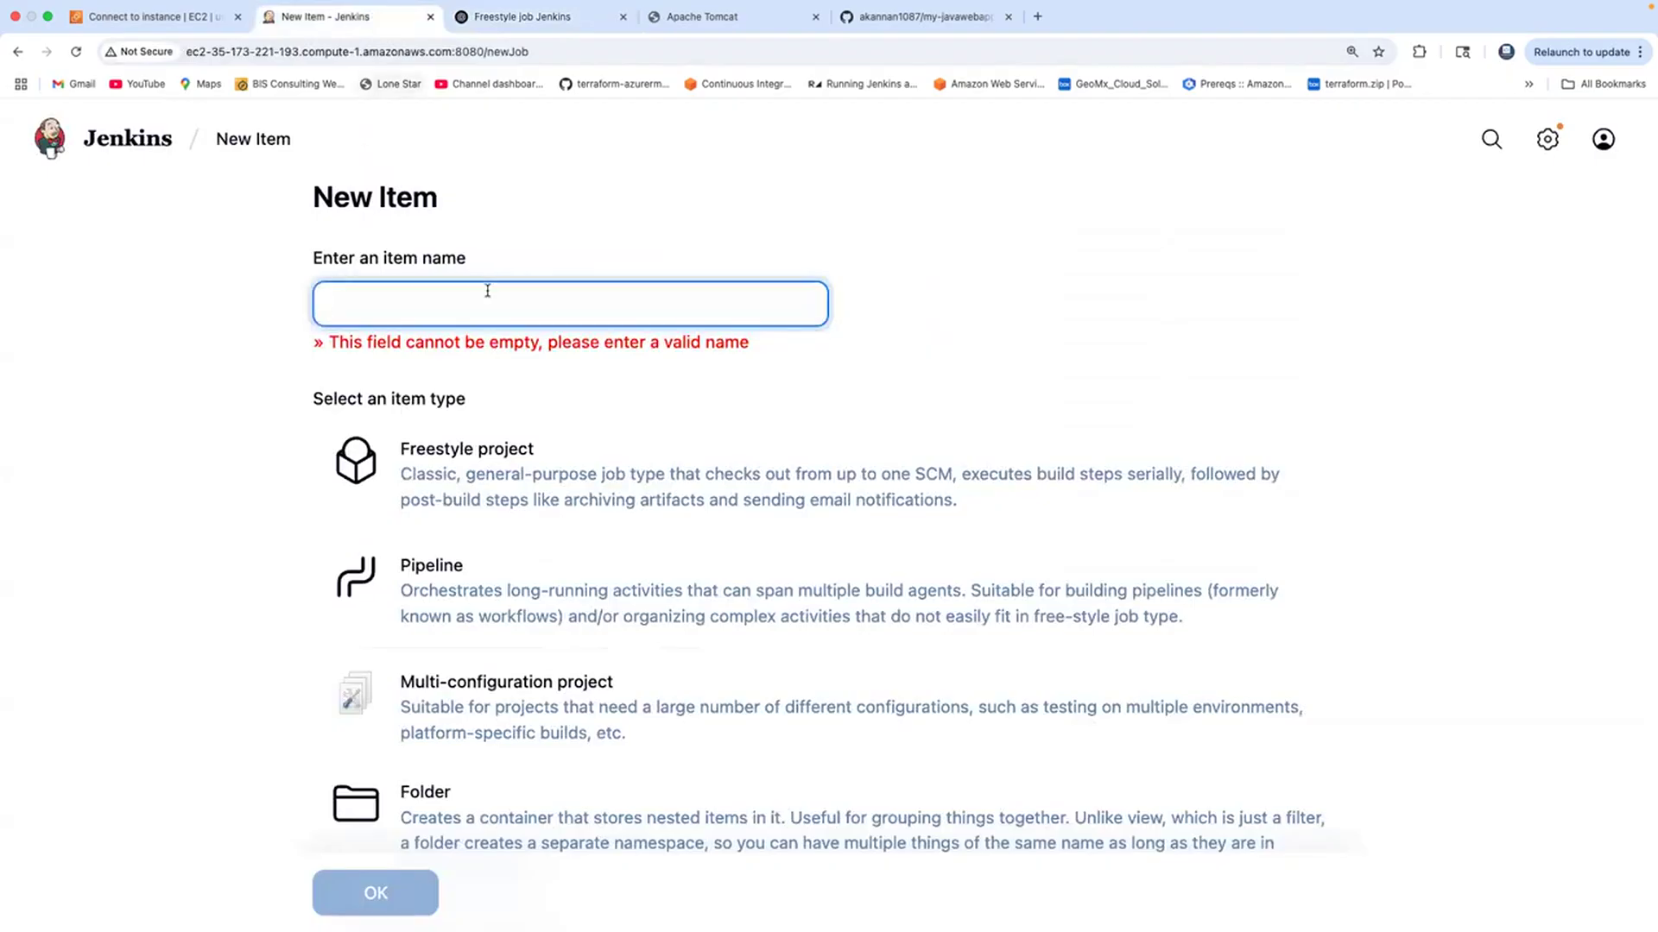
text(myFirstAutomateJob)
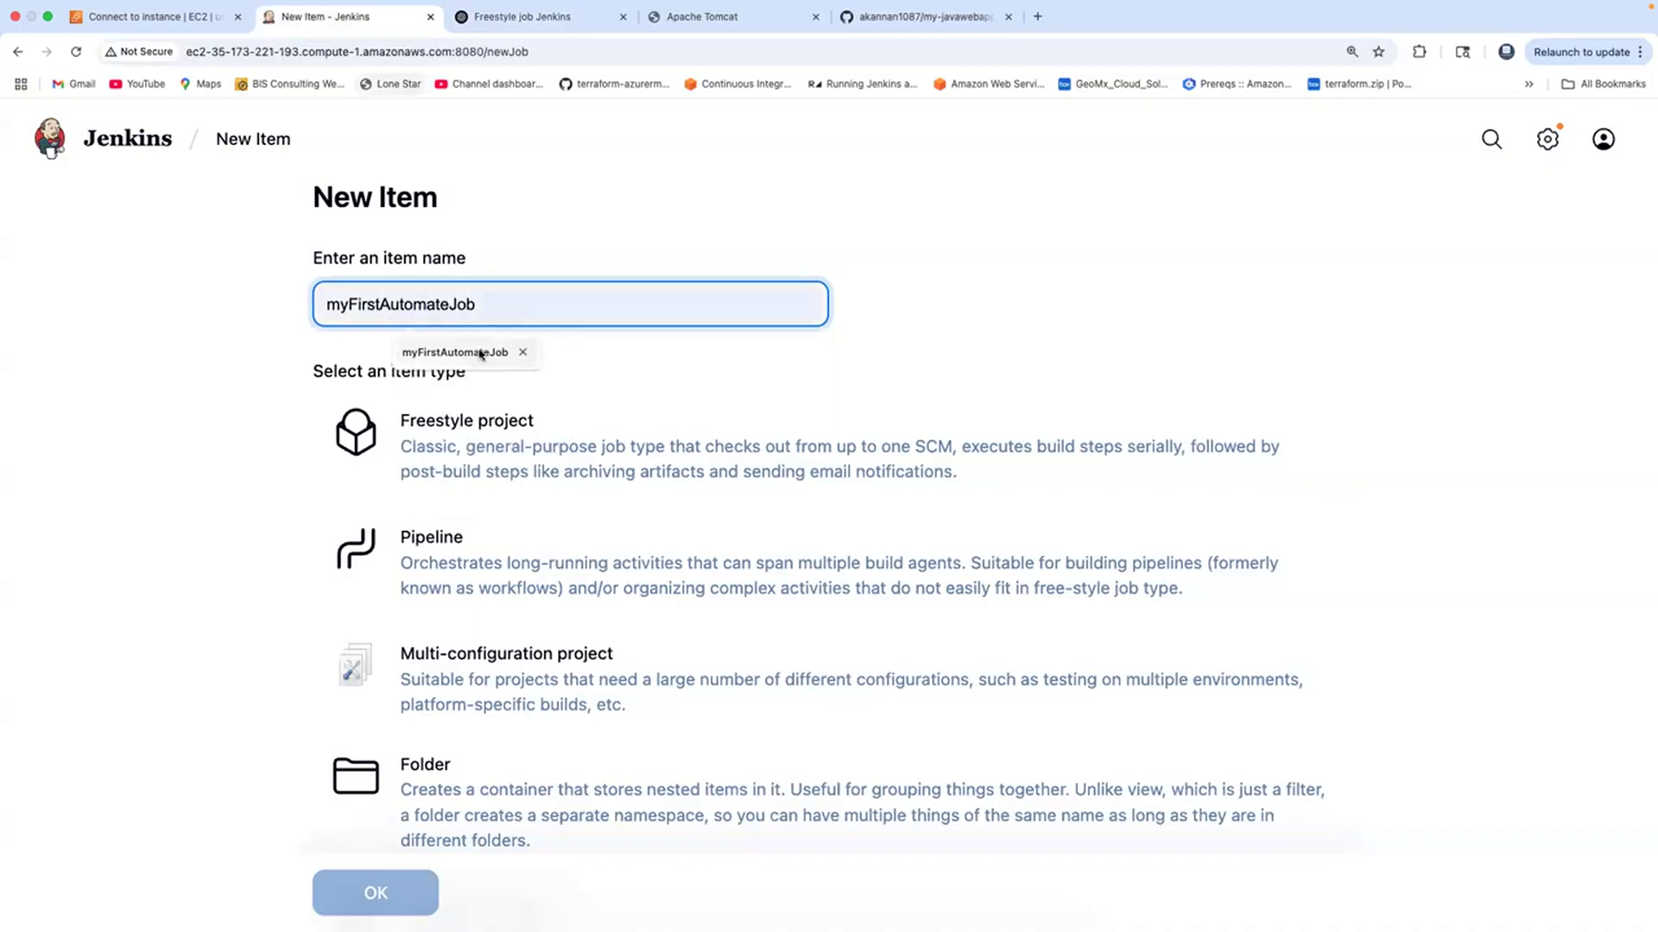
click(481, 357)
click(465, 436)
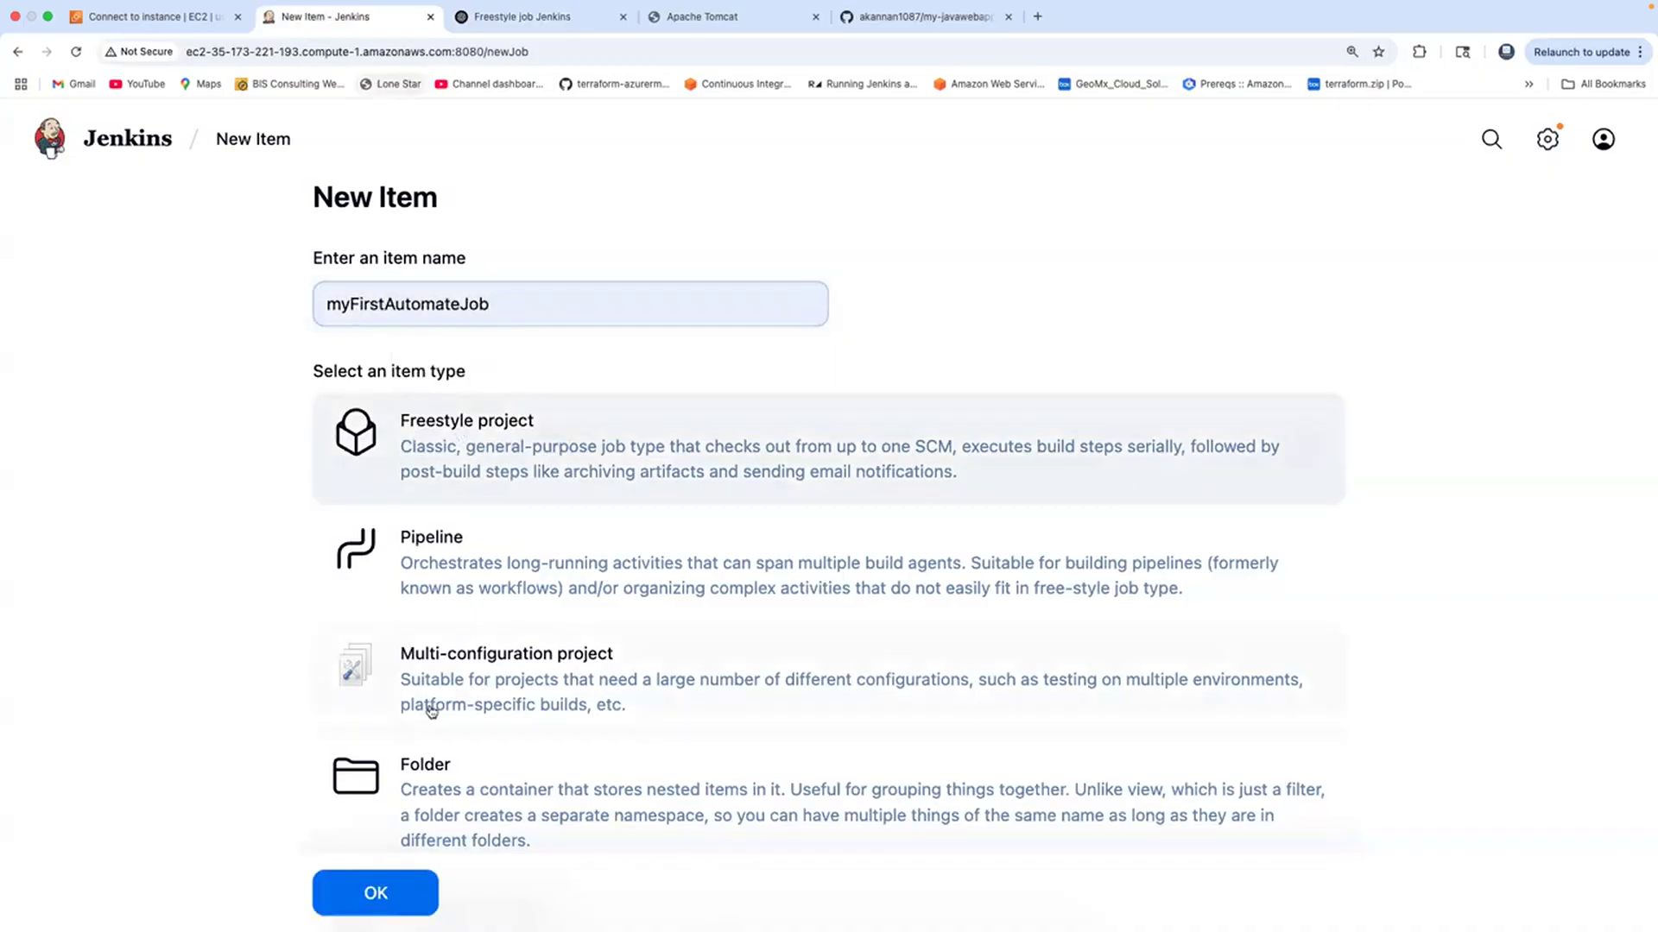
click(380, 892)
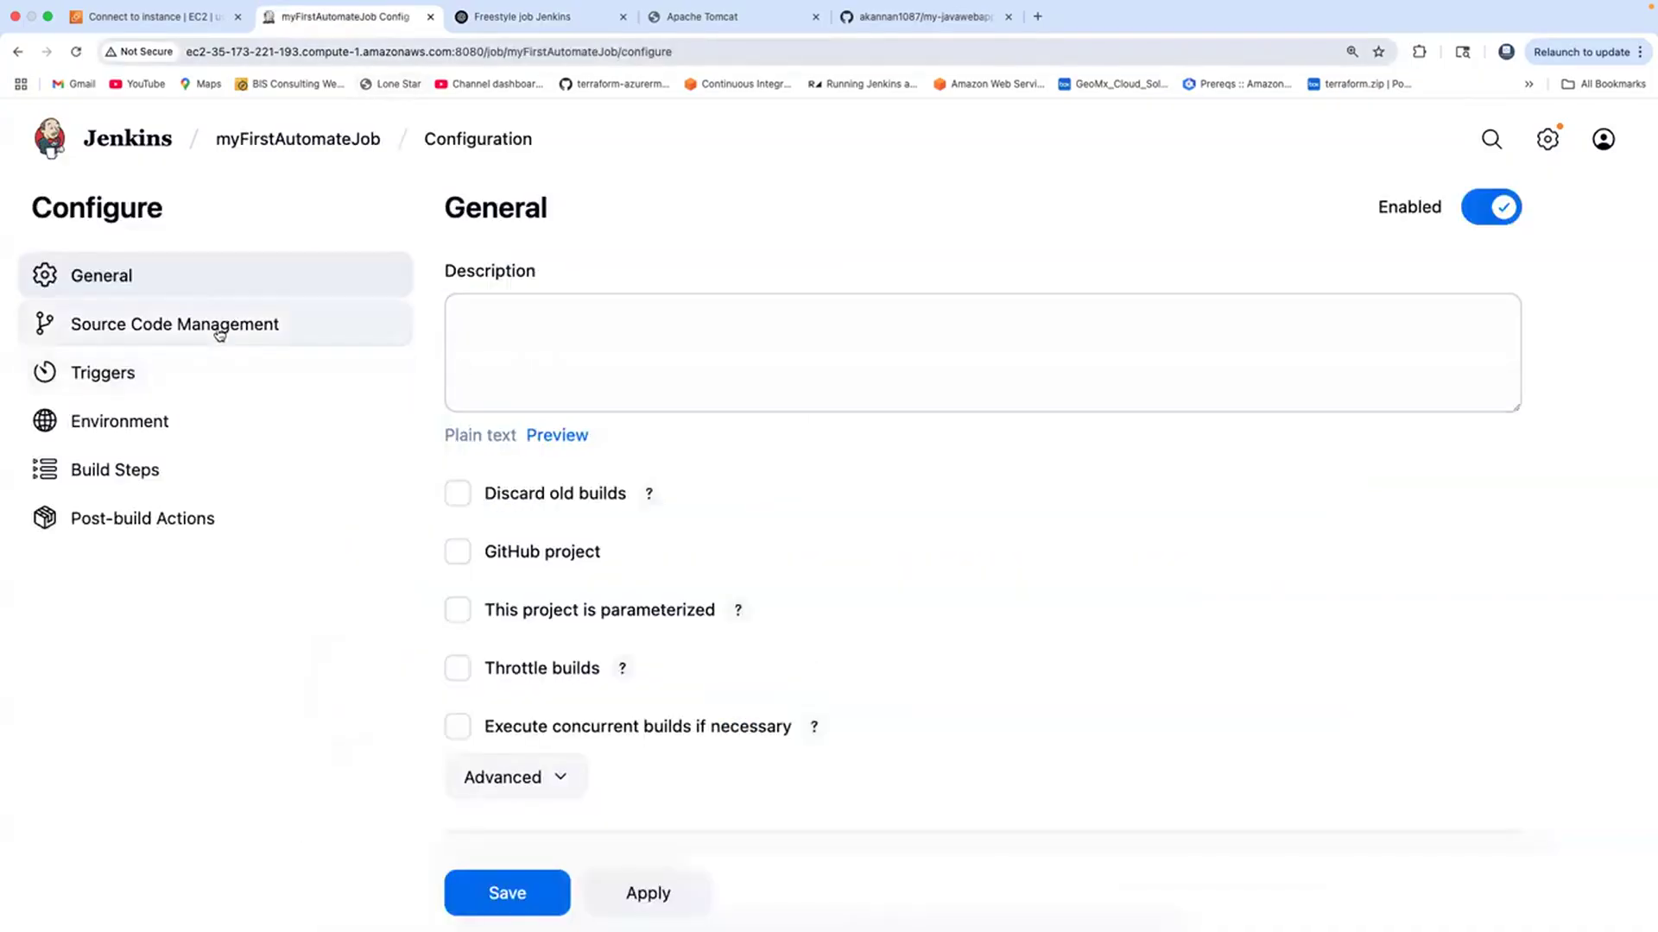
Set the job's source code management to Git and use the URL of the my-javawebapp-repo GitHub repository as the repository URL
click(220, 325)
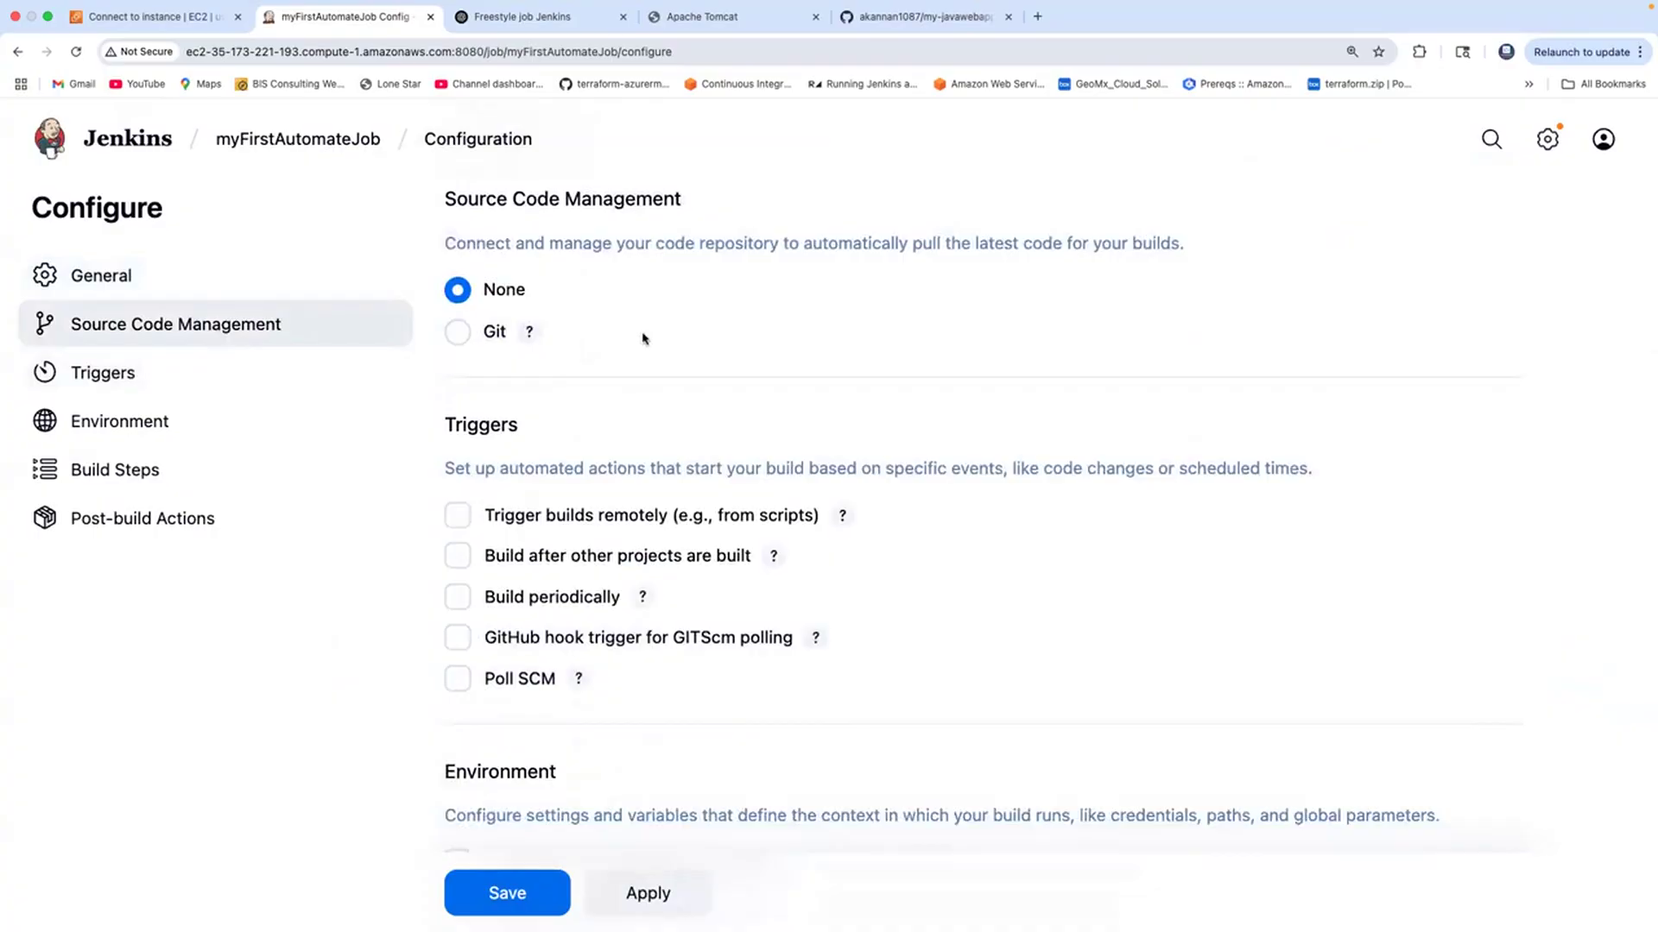
click(458, 334)
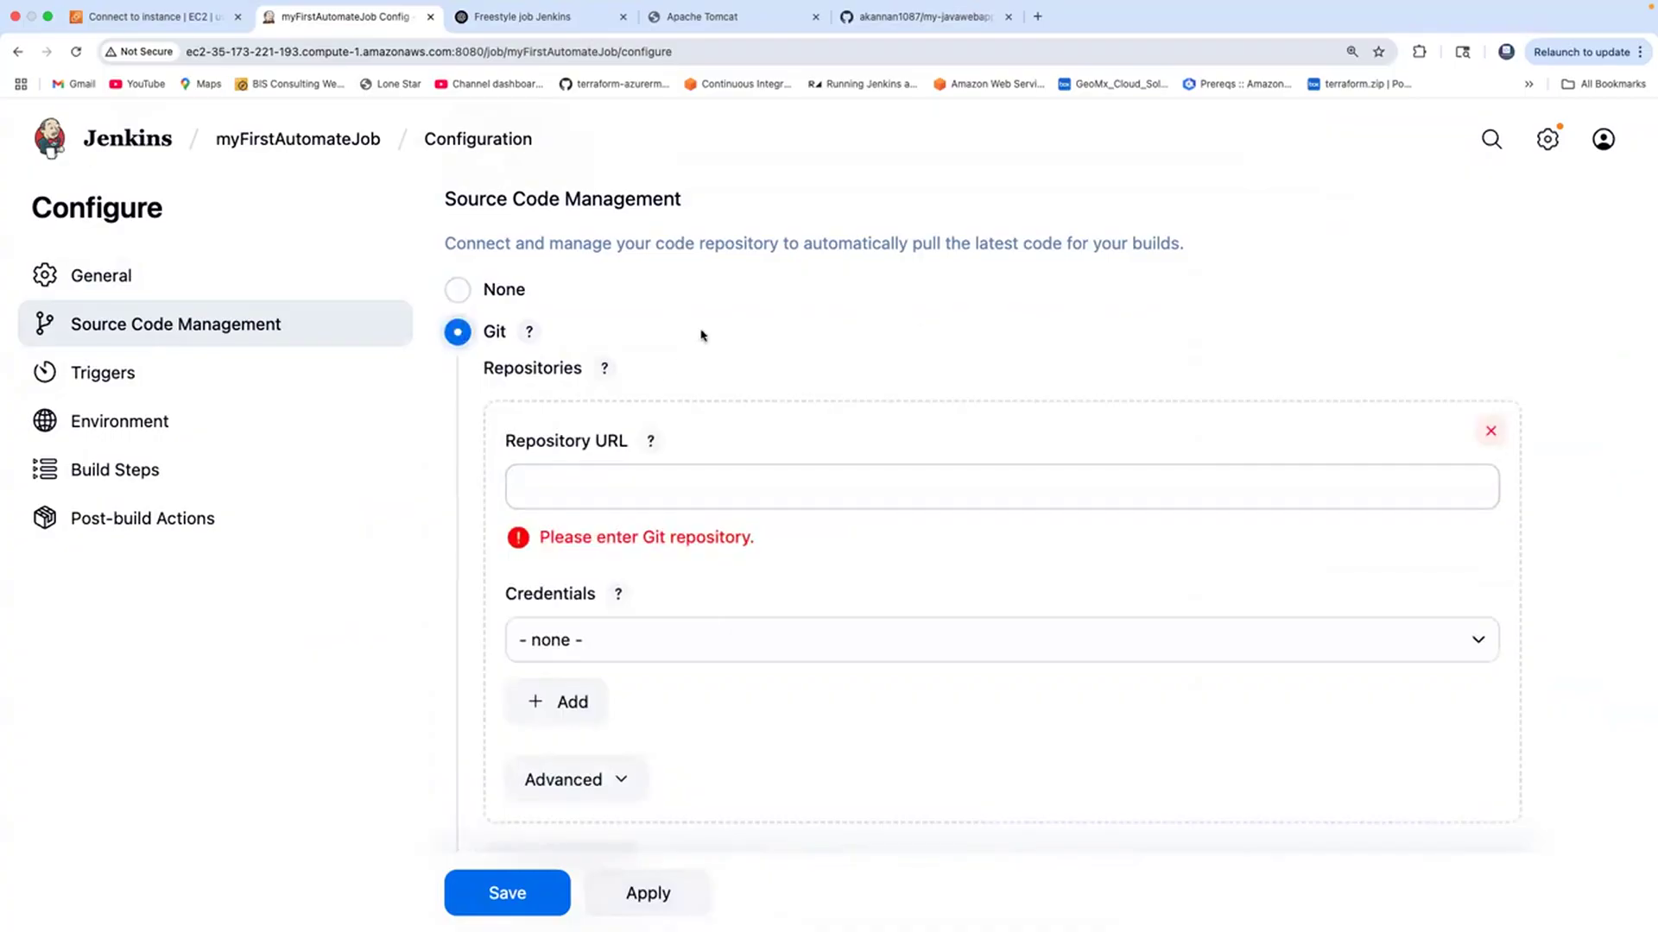
click(907, 17)
click(326, 51)
key(ctrl+c)
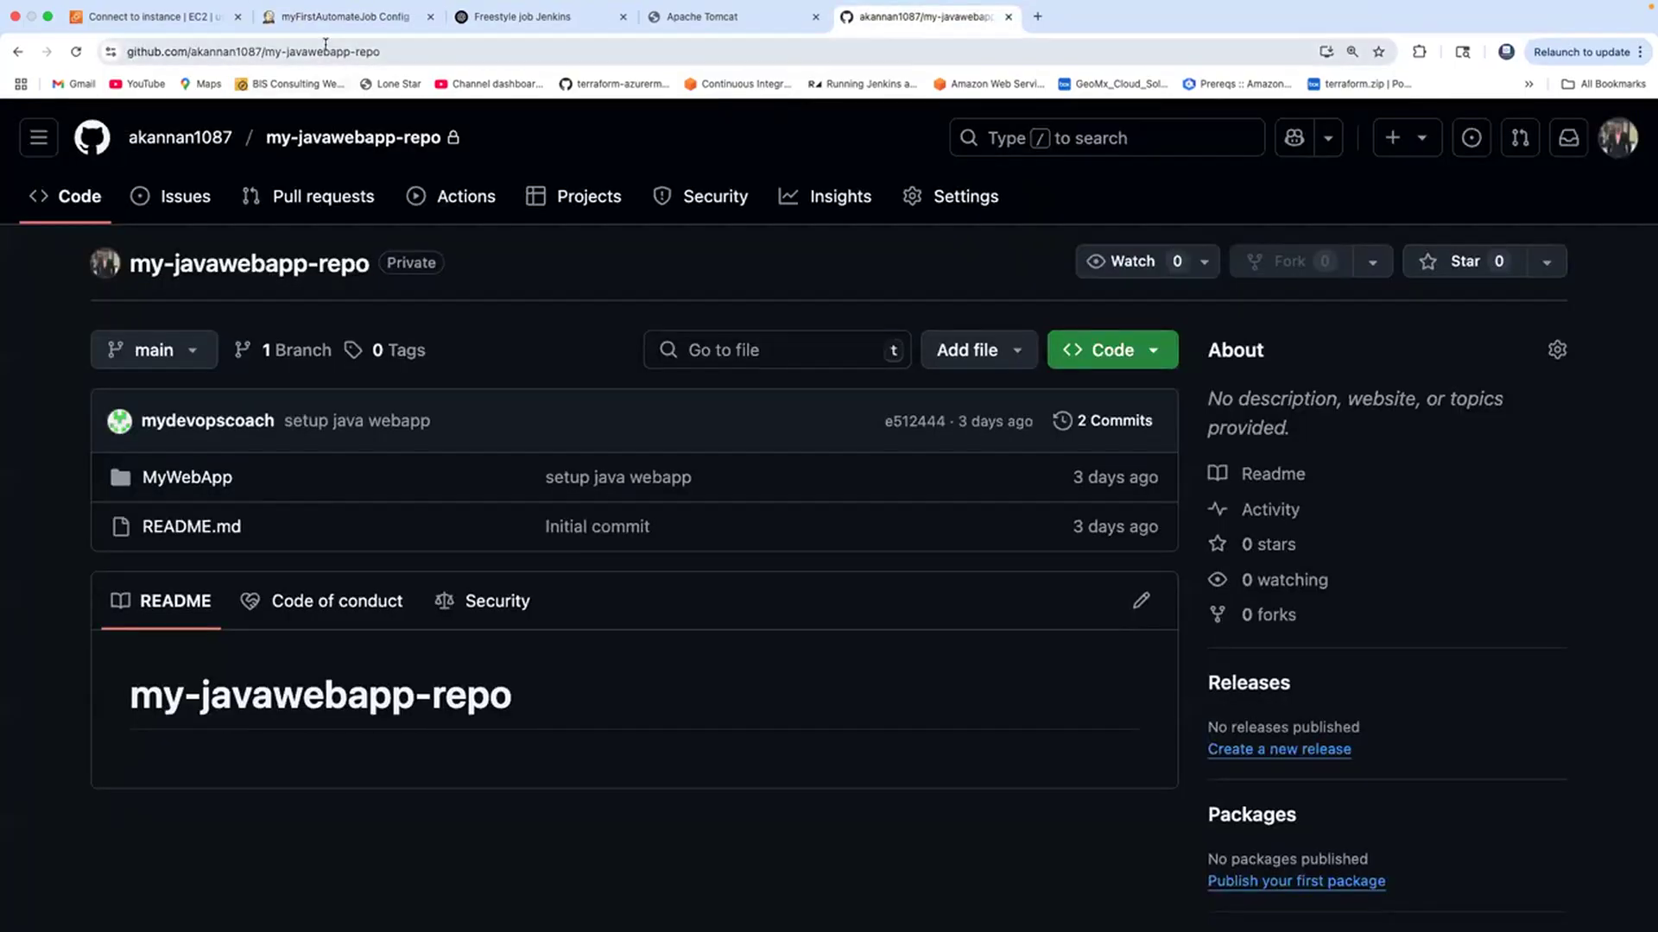
click(345, 17)
click(636, 488)
key(ctrl+v)
click(866, 340)
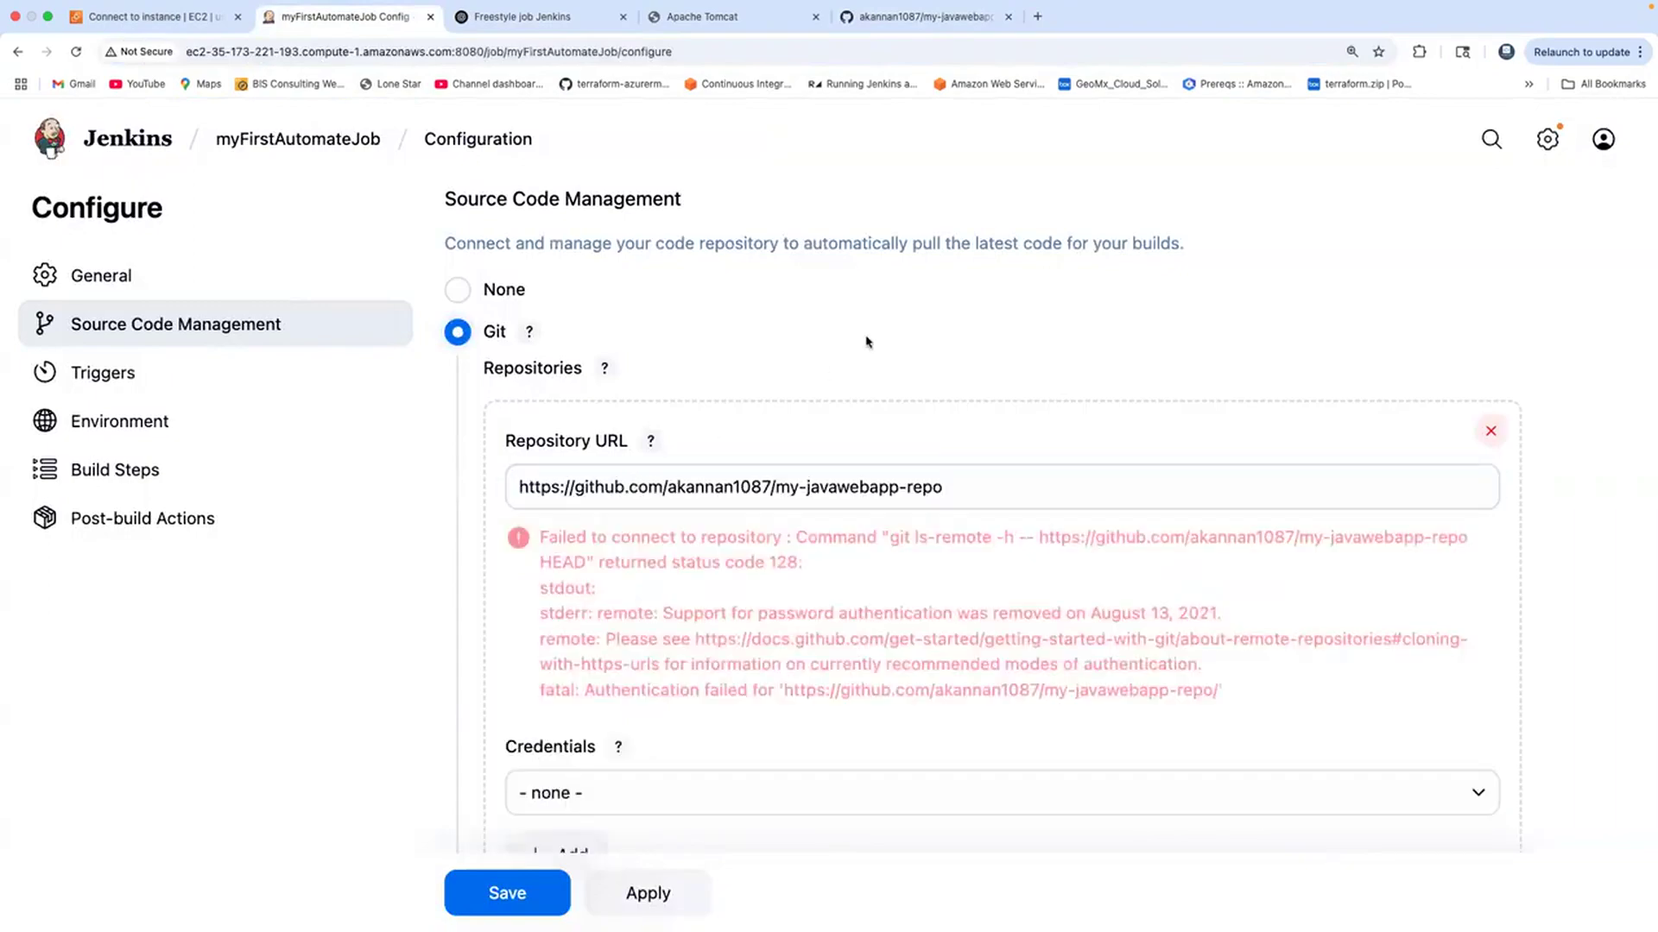
Read the repository connection error and open its GitHub Docs link about cloning with HTTPS URLs in a new tab
scroll(868, 341, down, 1)
scroll(866, 340, down, 3)
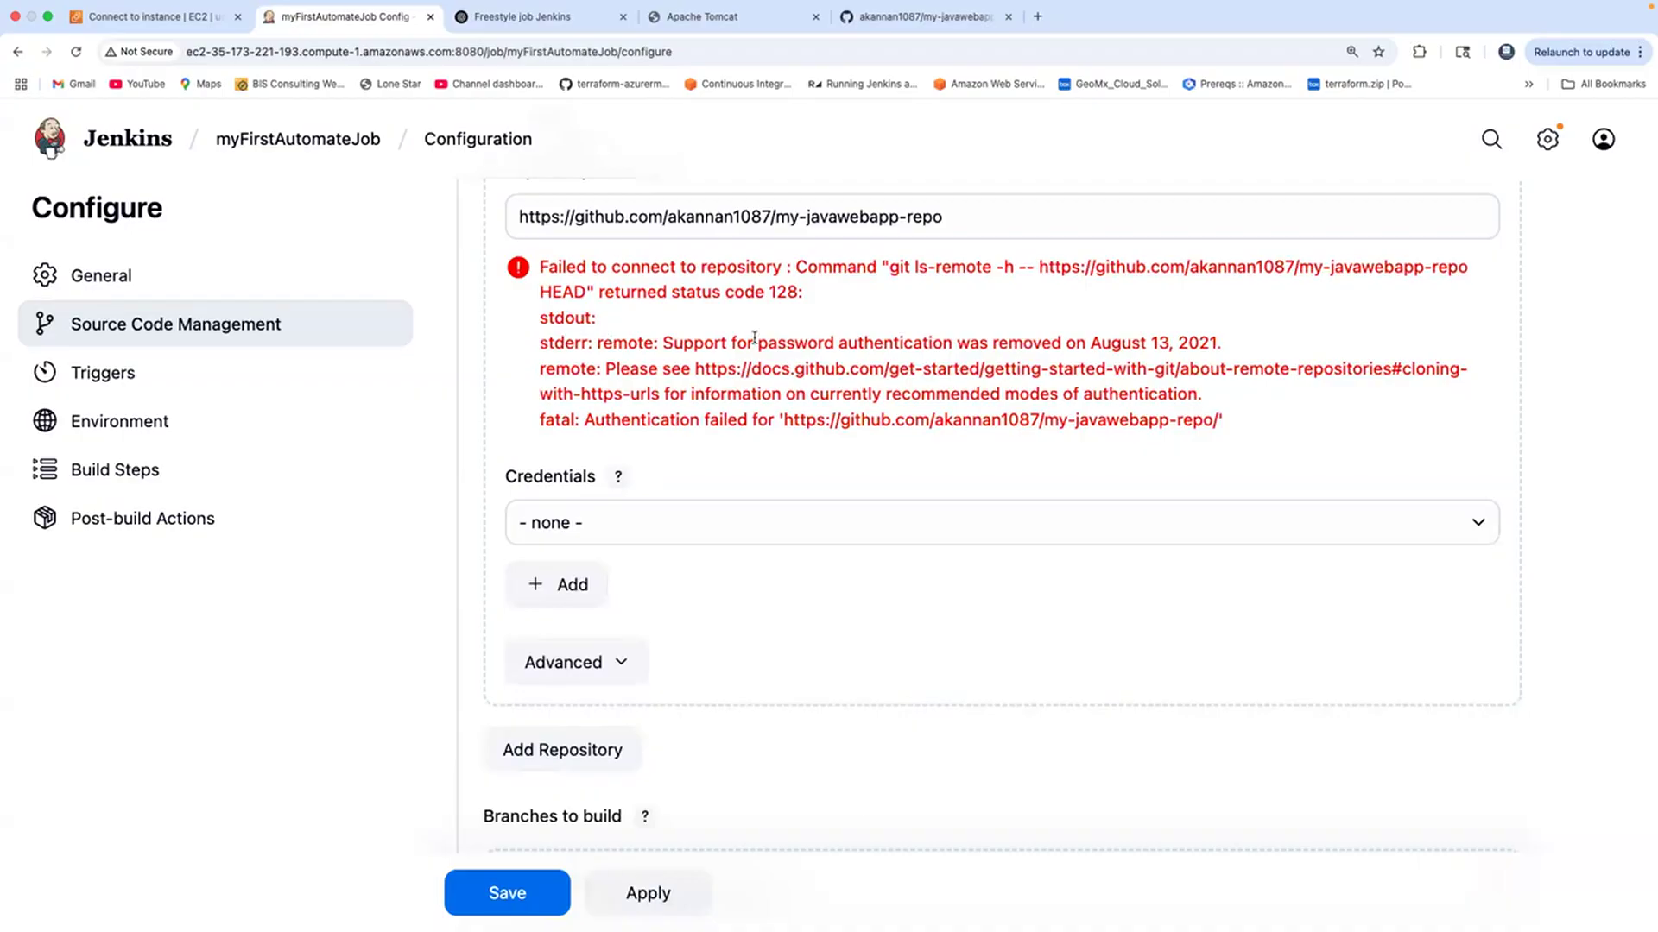
scroll(754, 338, up, 1)
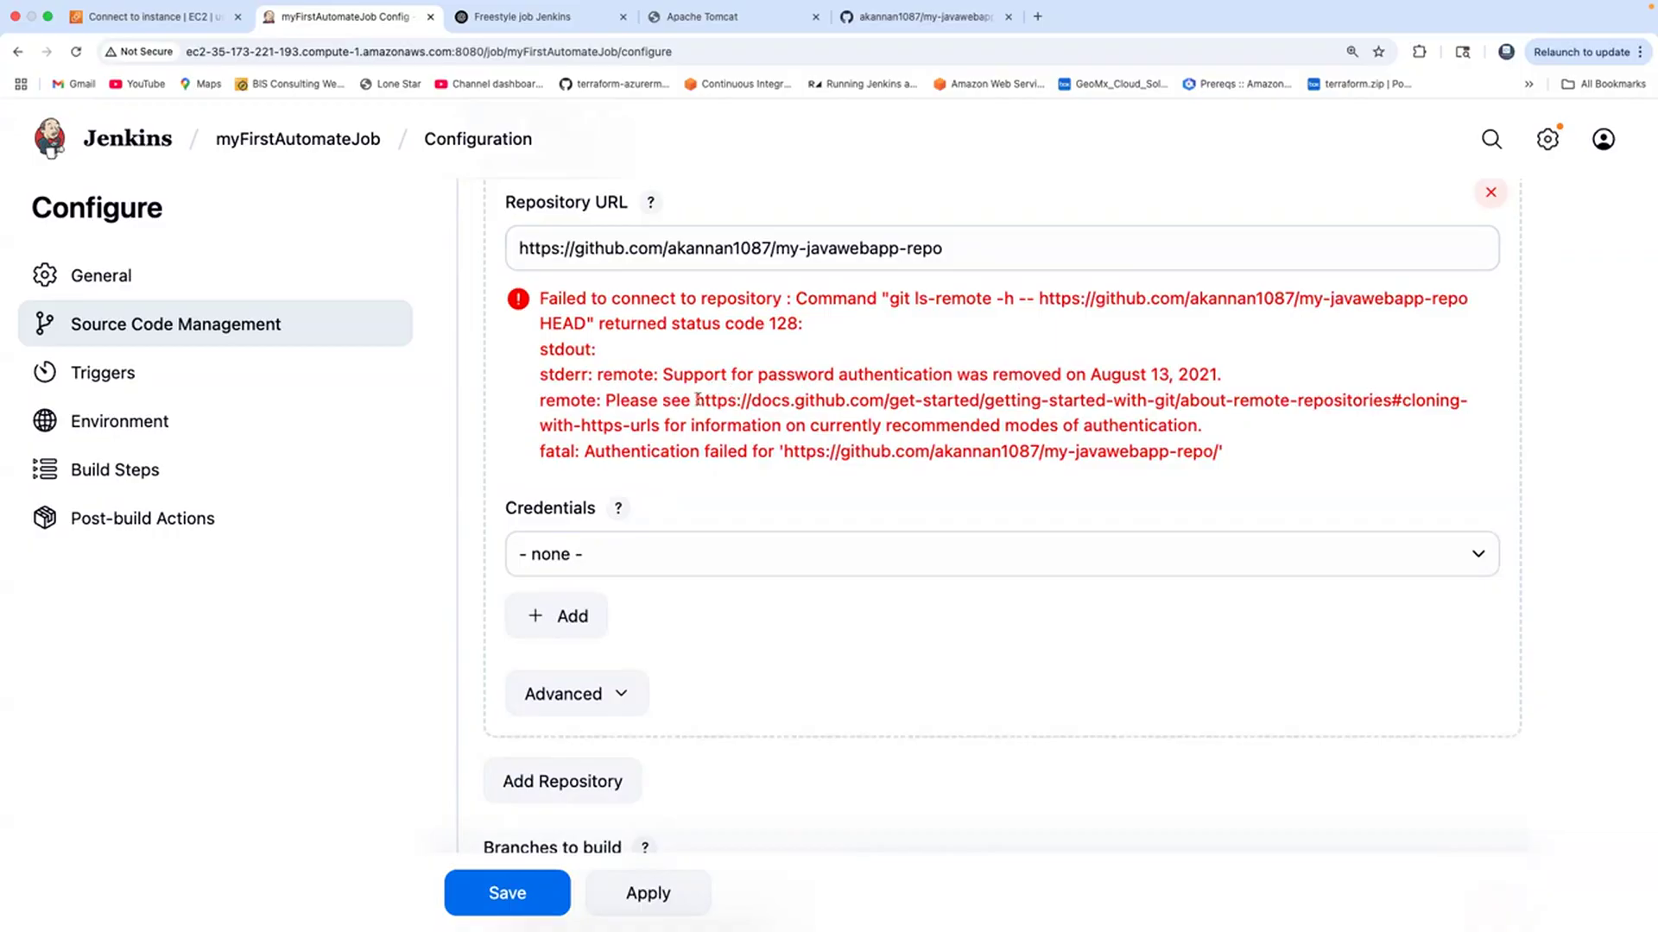
drag(696, 400, 660, 429)
key(ctrl+c)
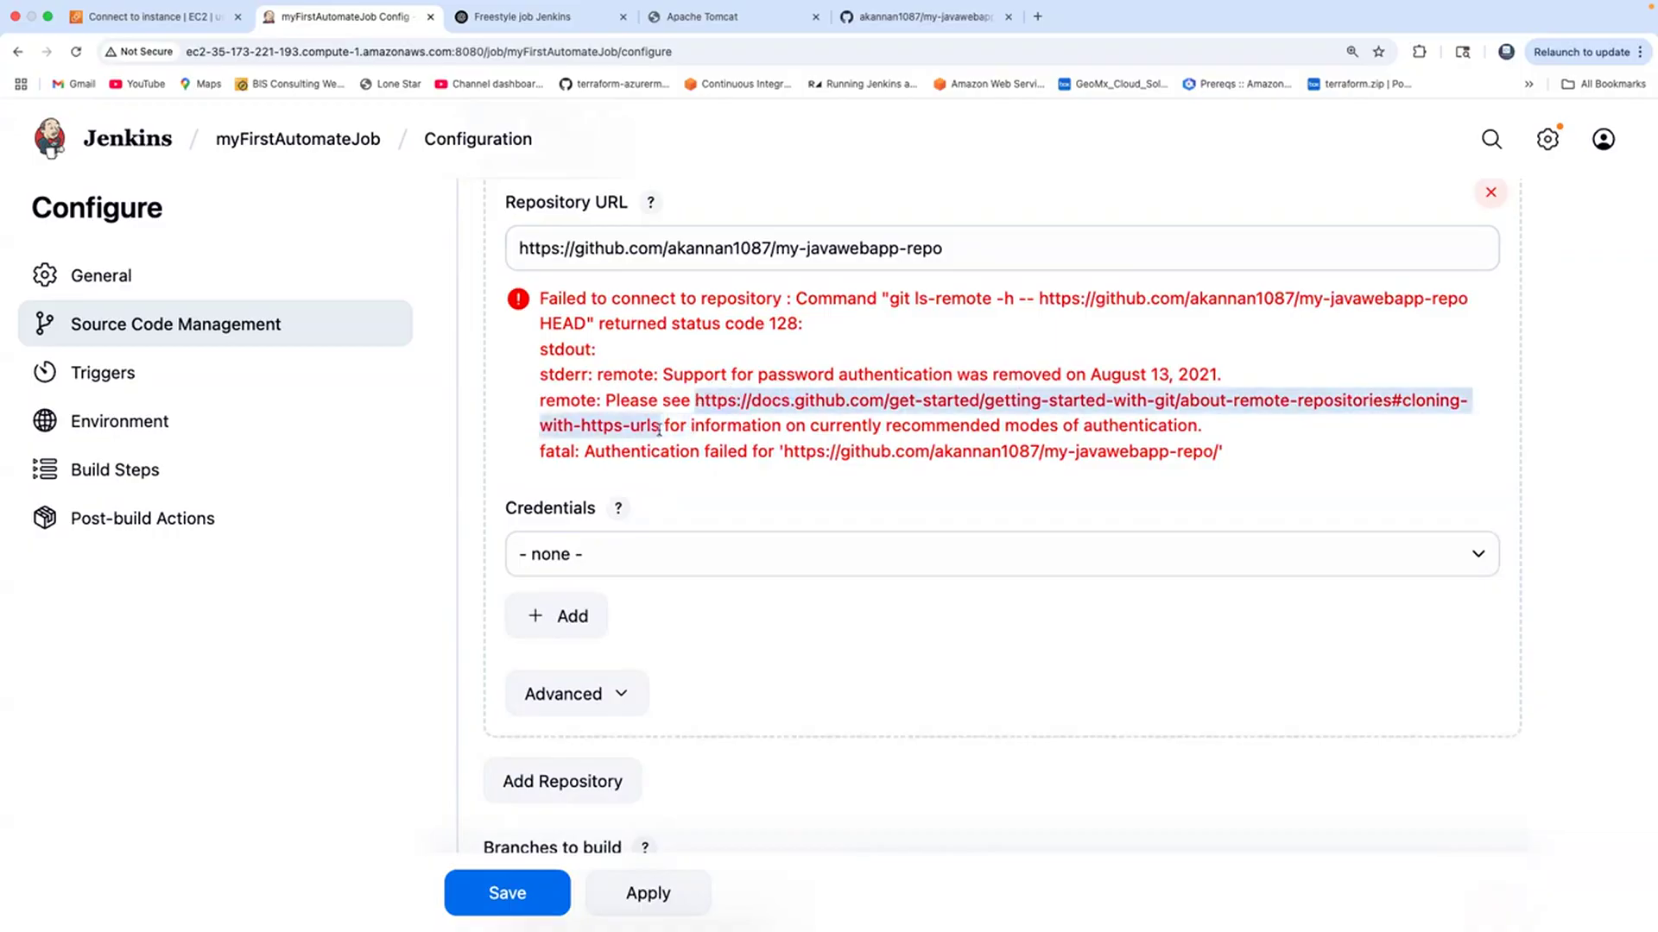
click(1036, 16)
key(ctrl+v)
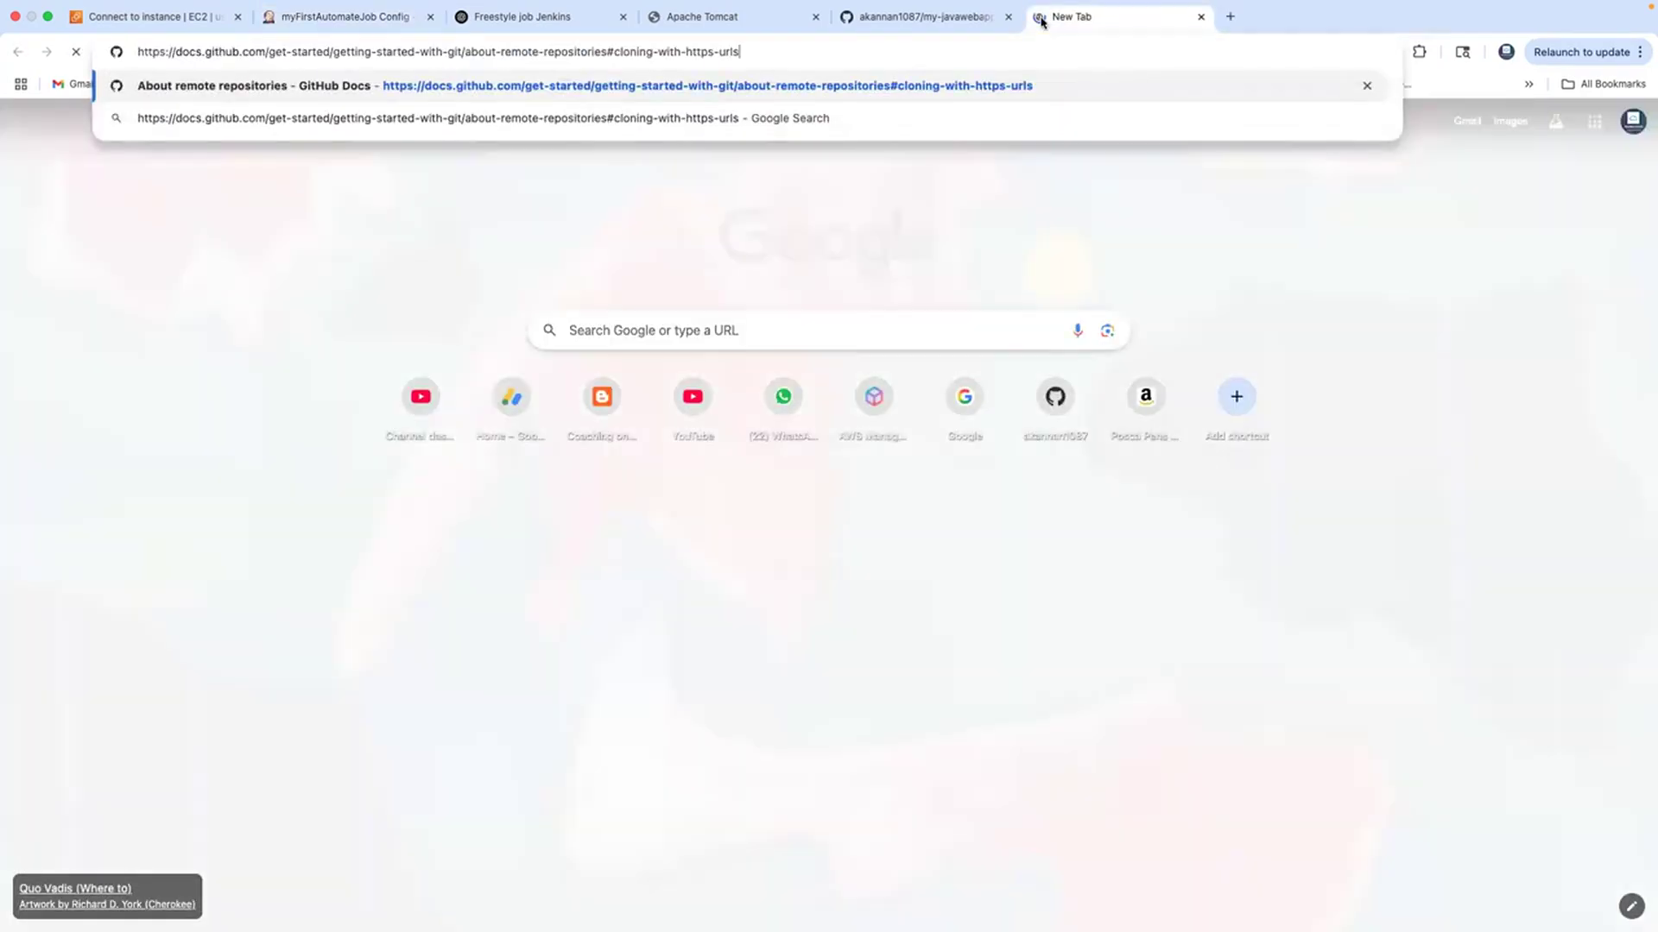
key(Return)
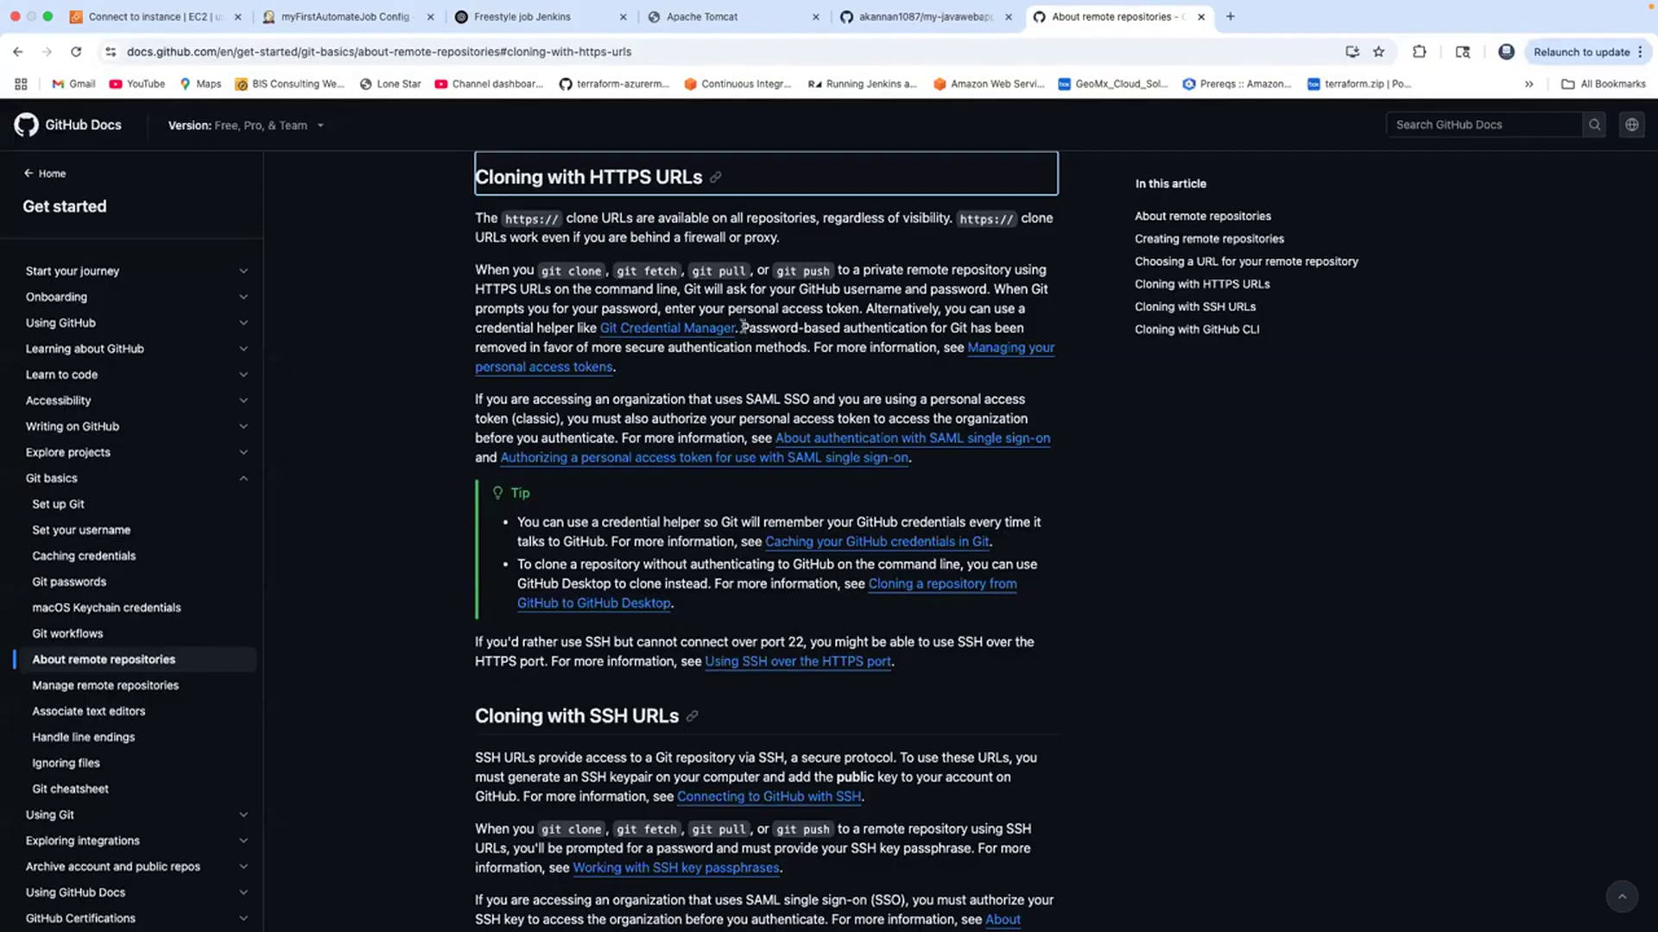
Read the note on password-based authentication for Git and open the linked article on managing personal access tokens
drag(741, 327, 873, 328)
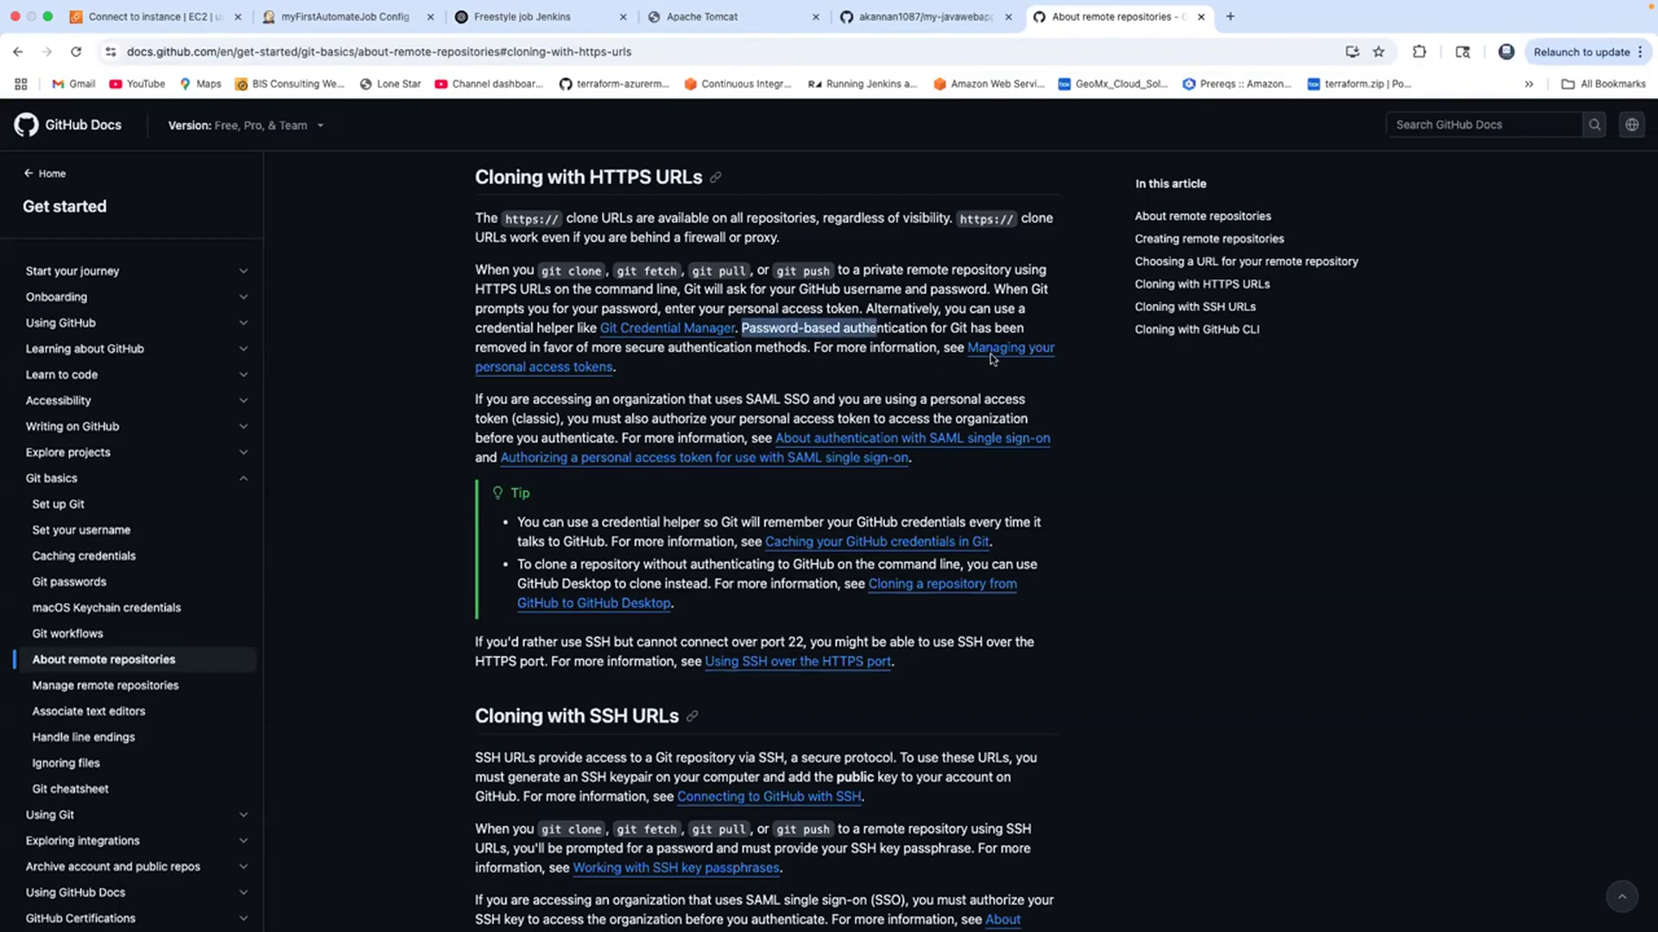
mouse_move(992, 358)
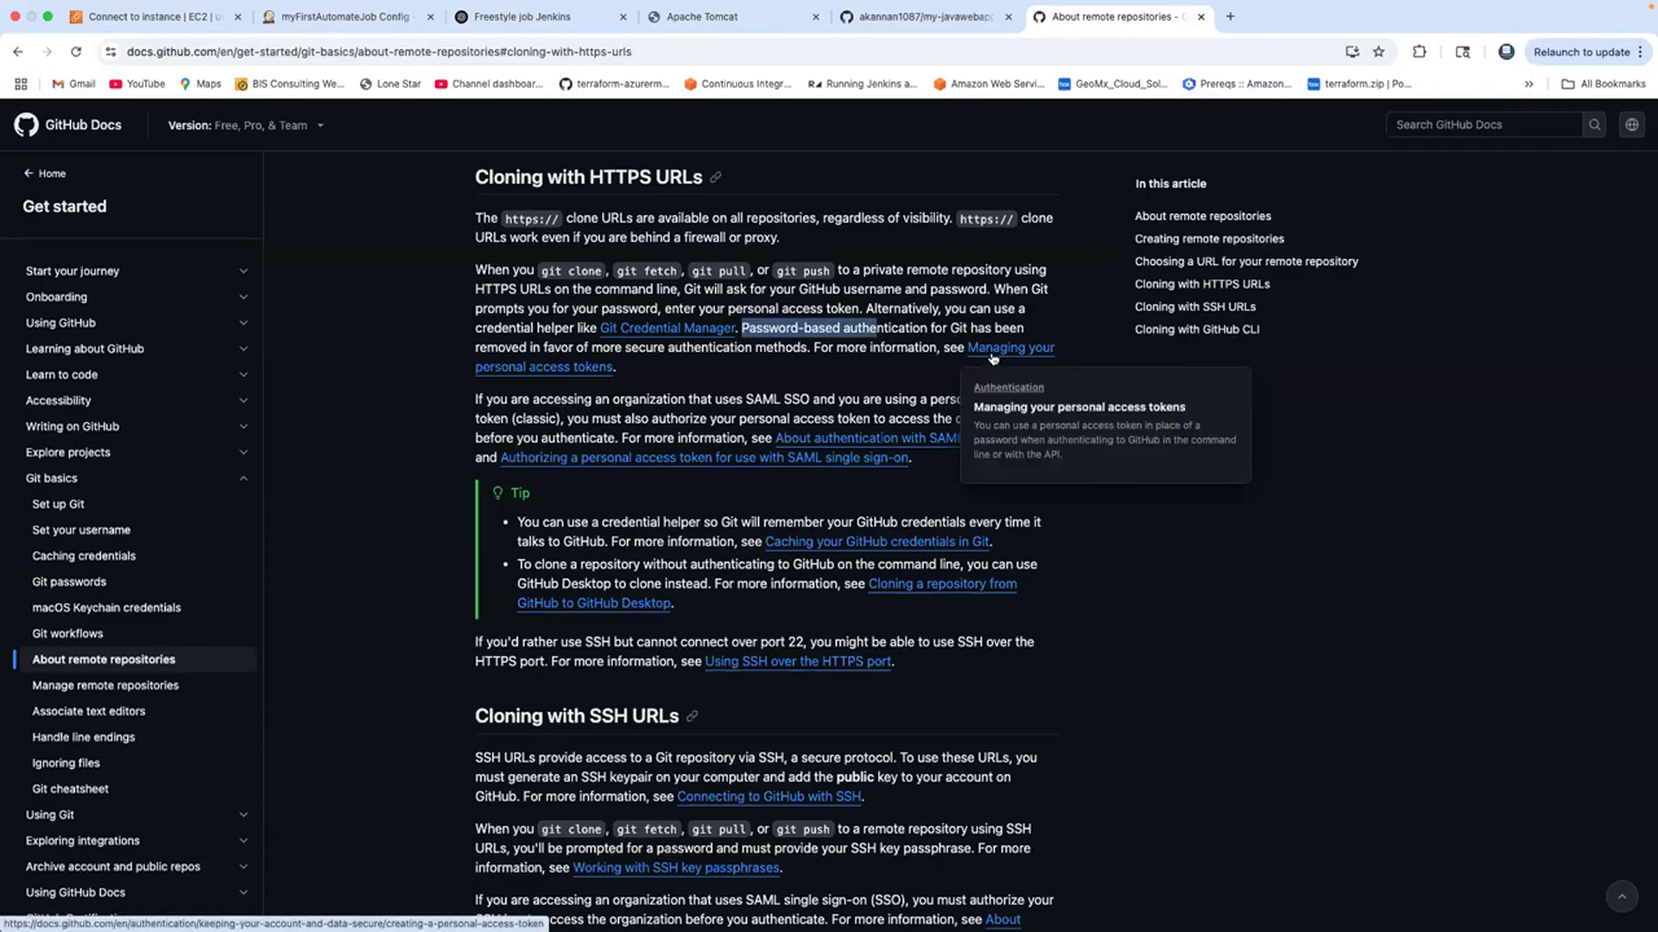
click(993, 354)
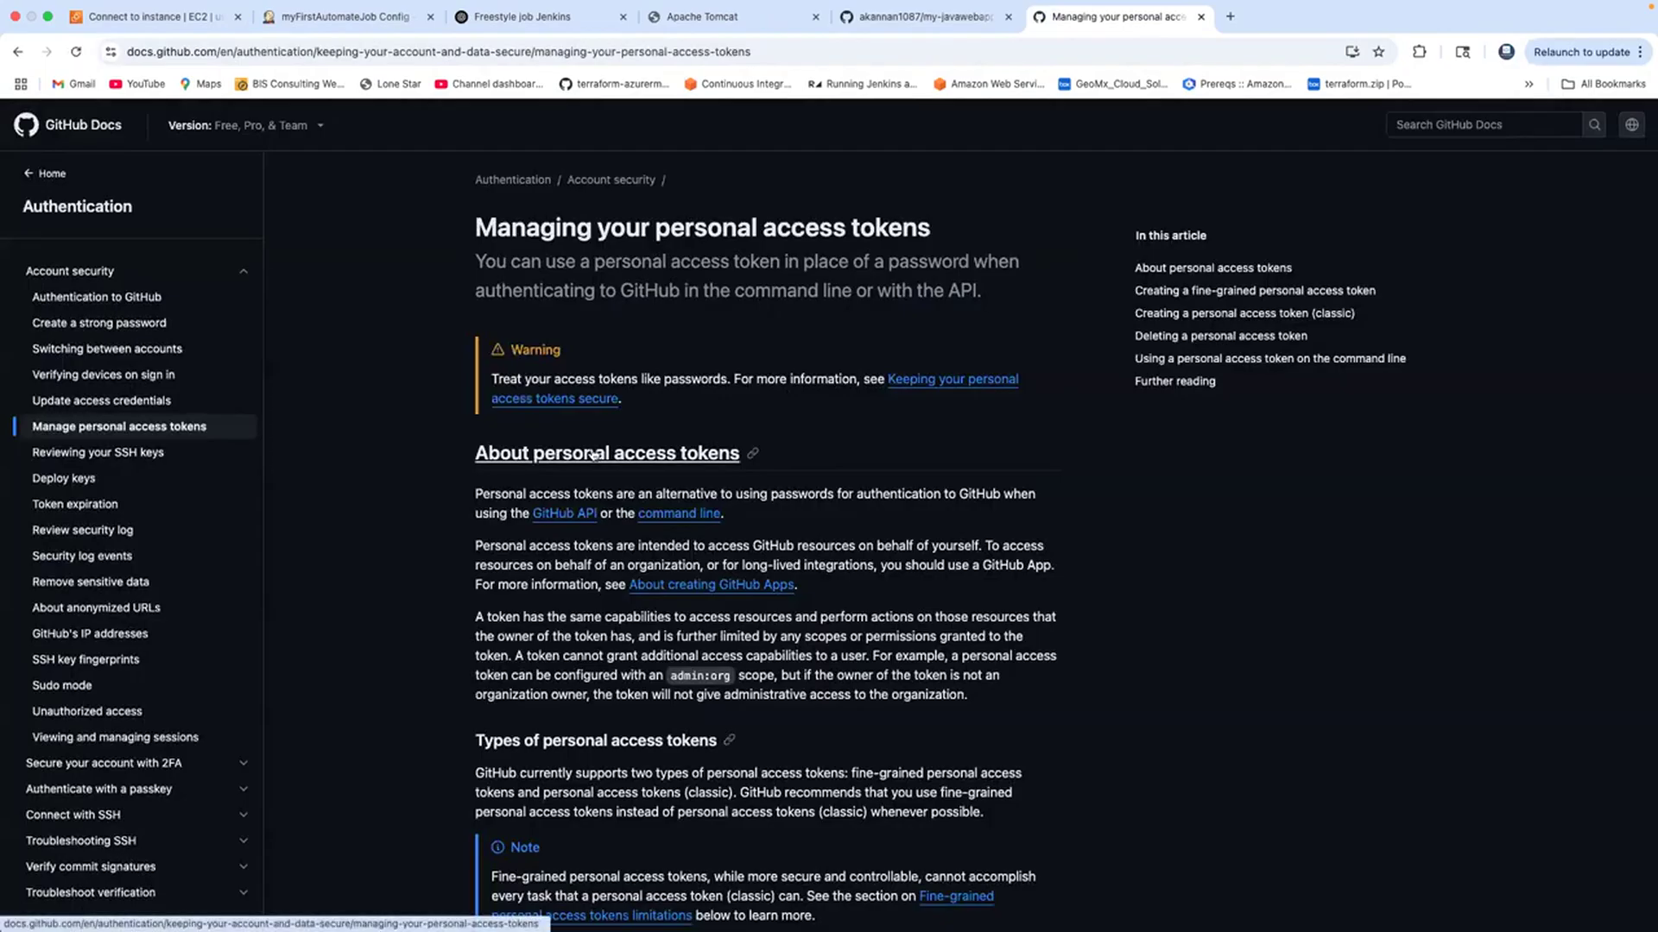
Return to the GitHub repository and open the classic personal access tokens page in the account's developer settings
click(908, 21)
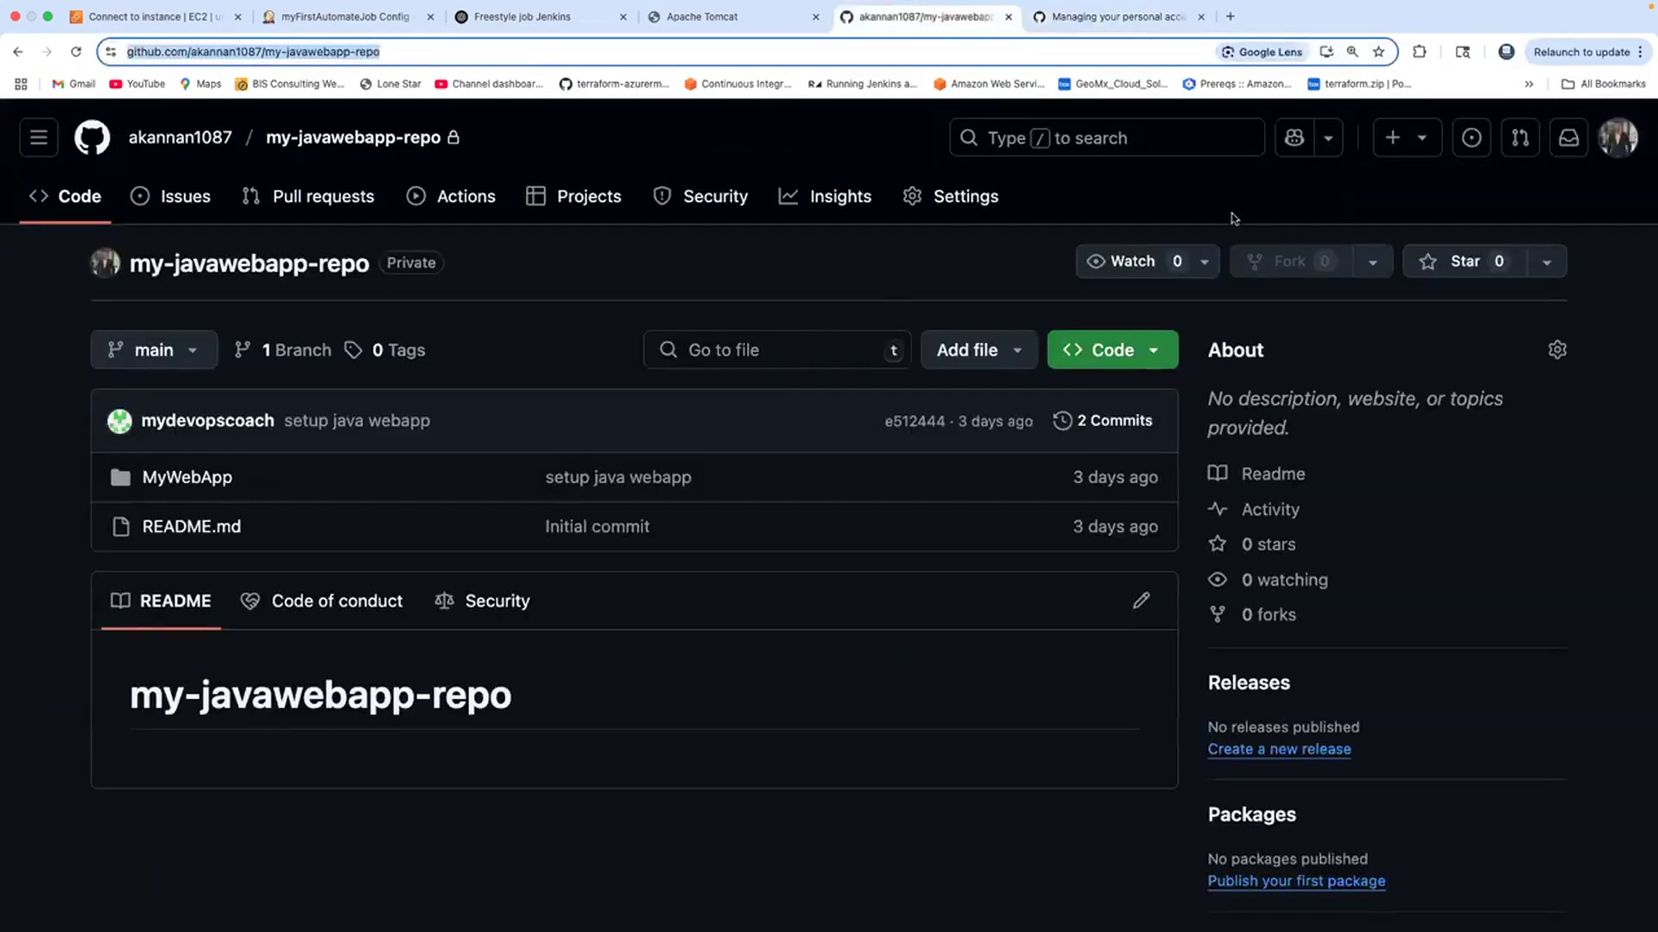
click(1619, 145)
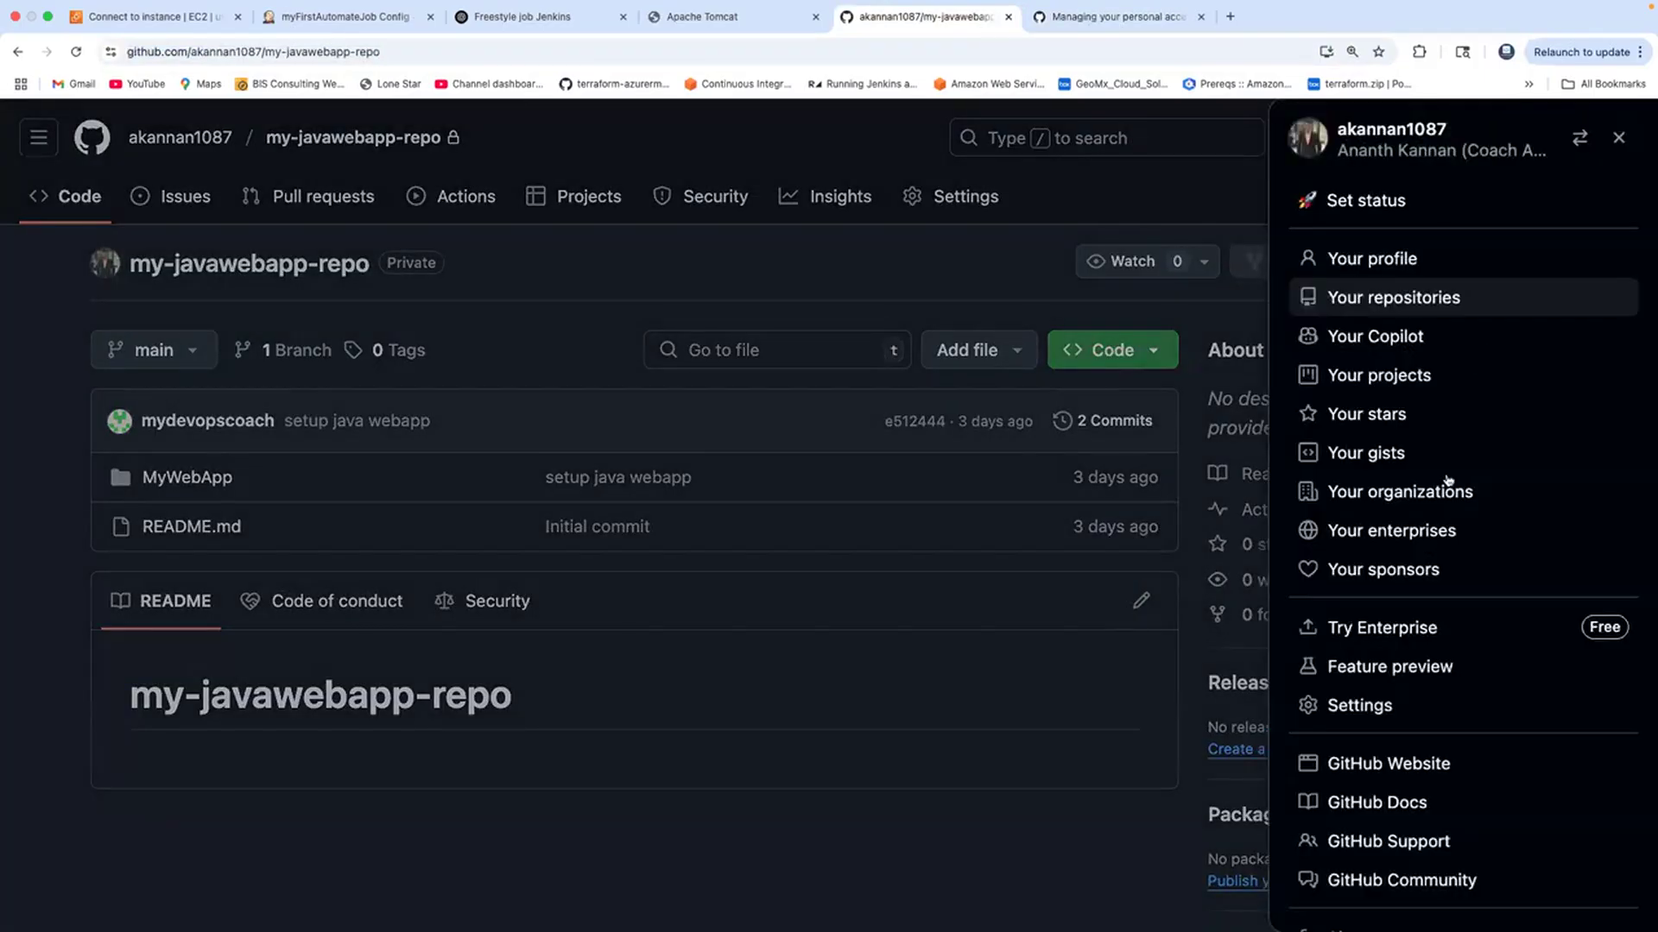
click(1361, 704)
scroll(395, 523, down, 10)
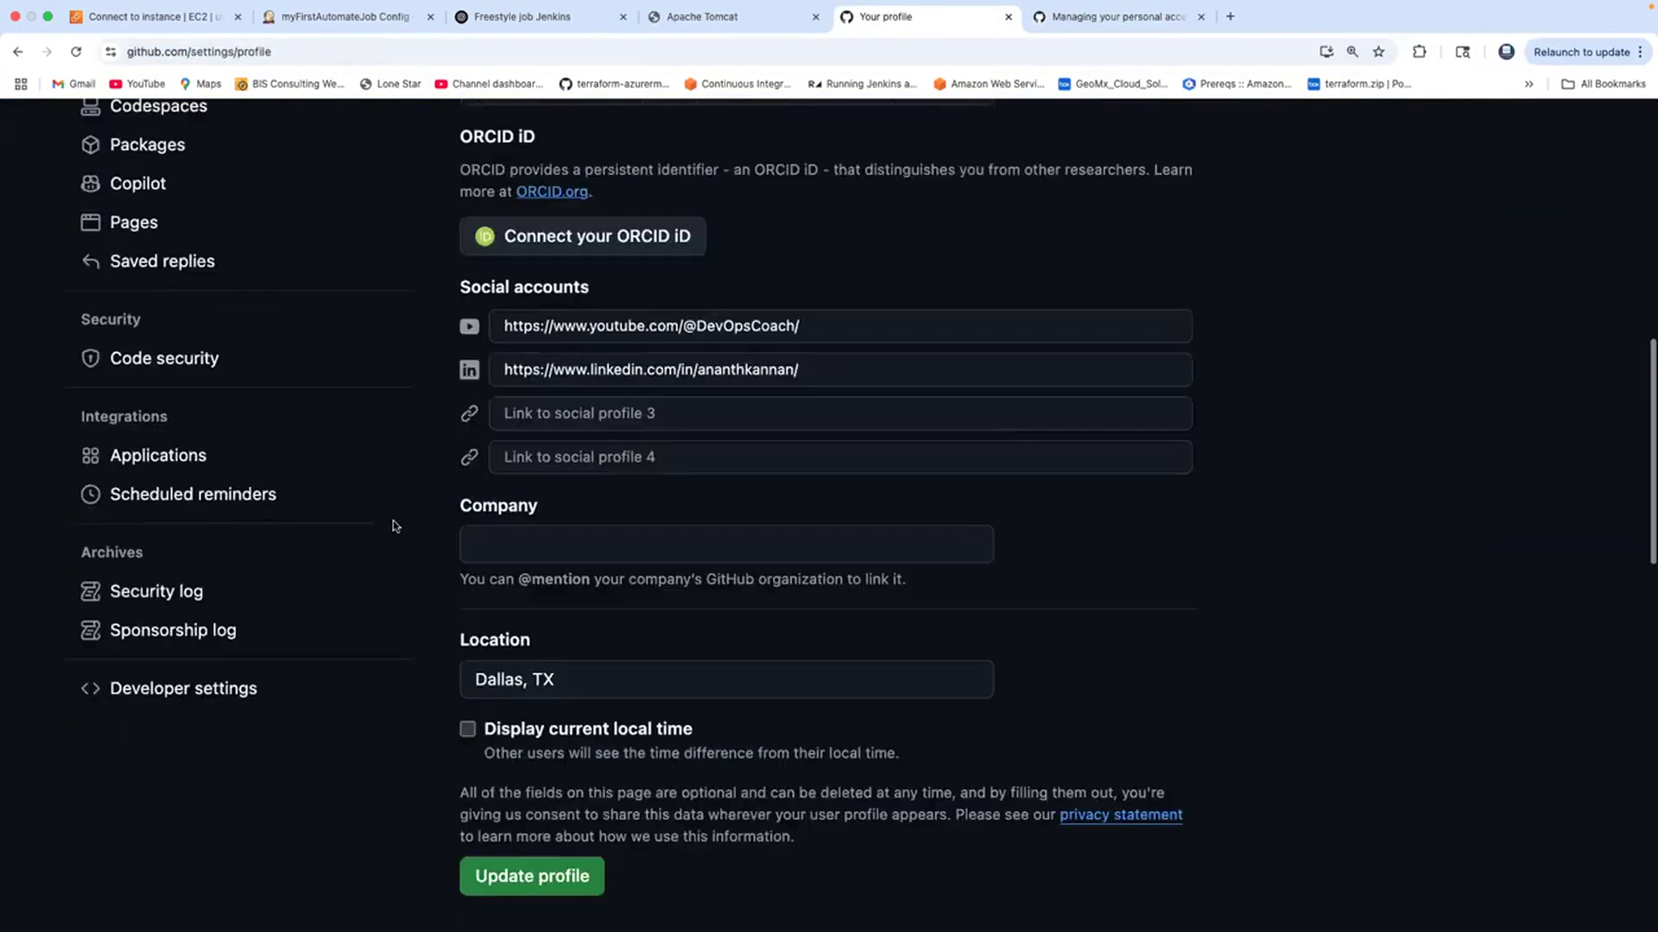
click(234, 593)
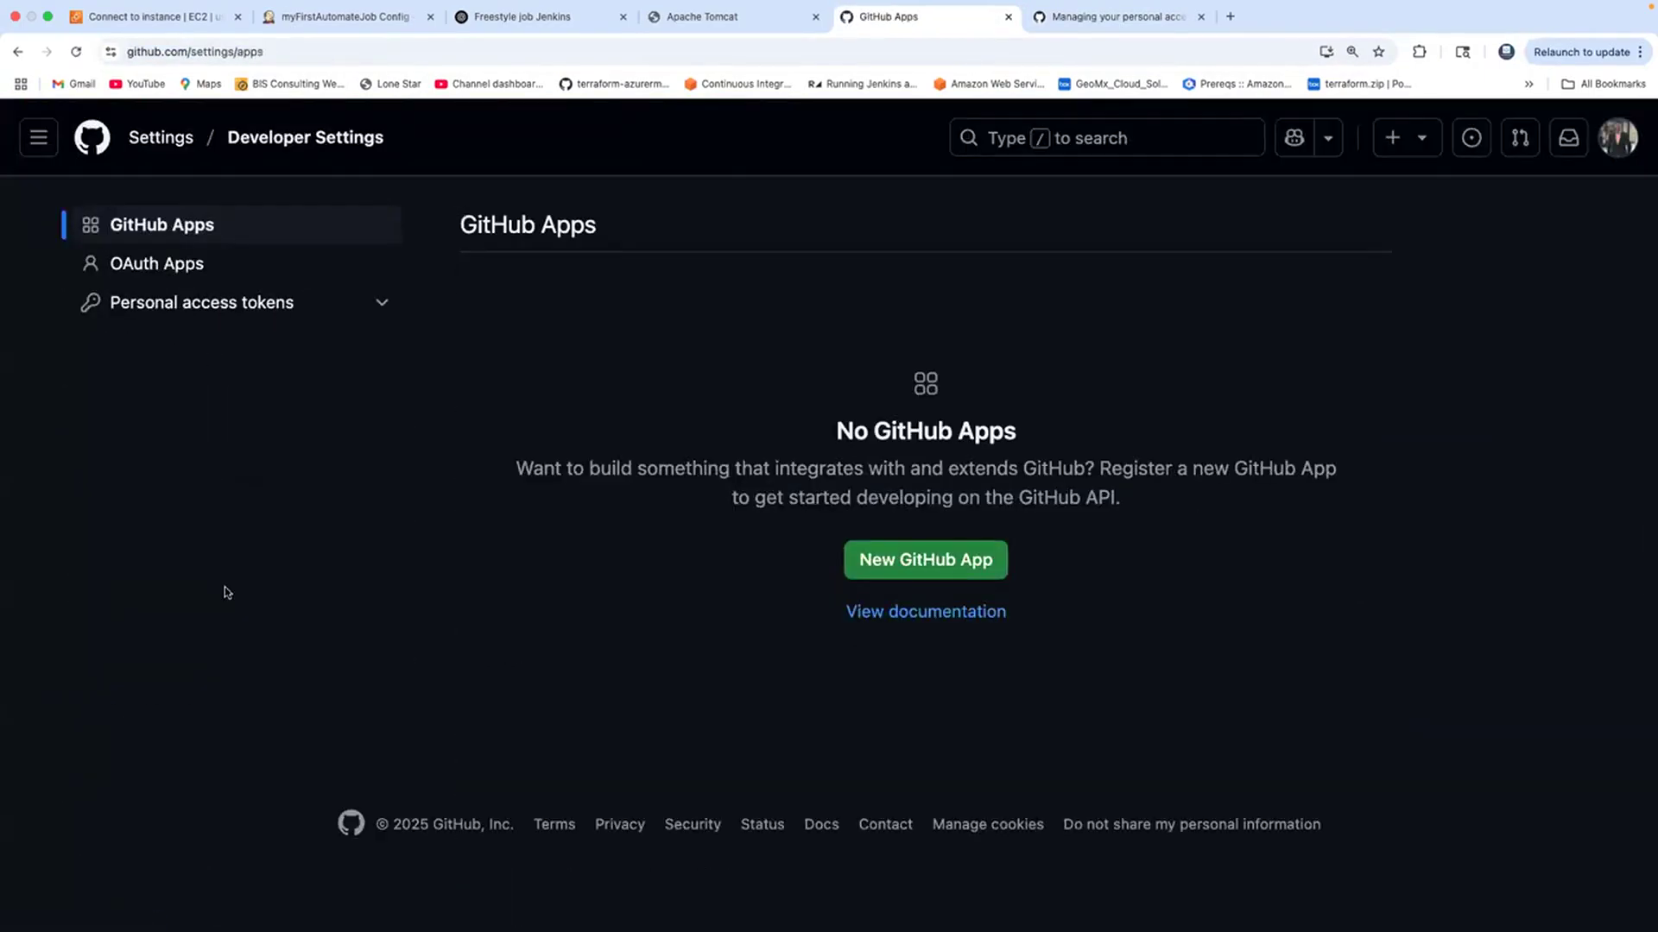
click(223, 311)
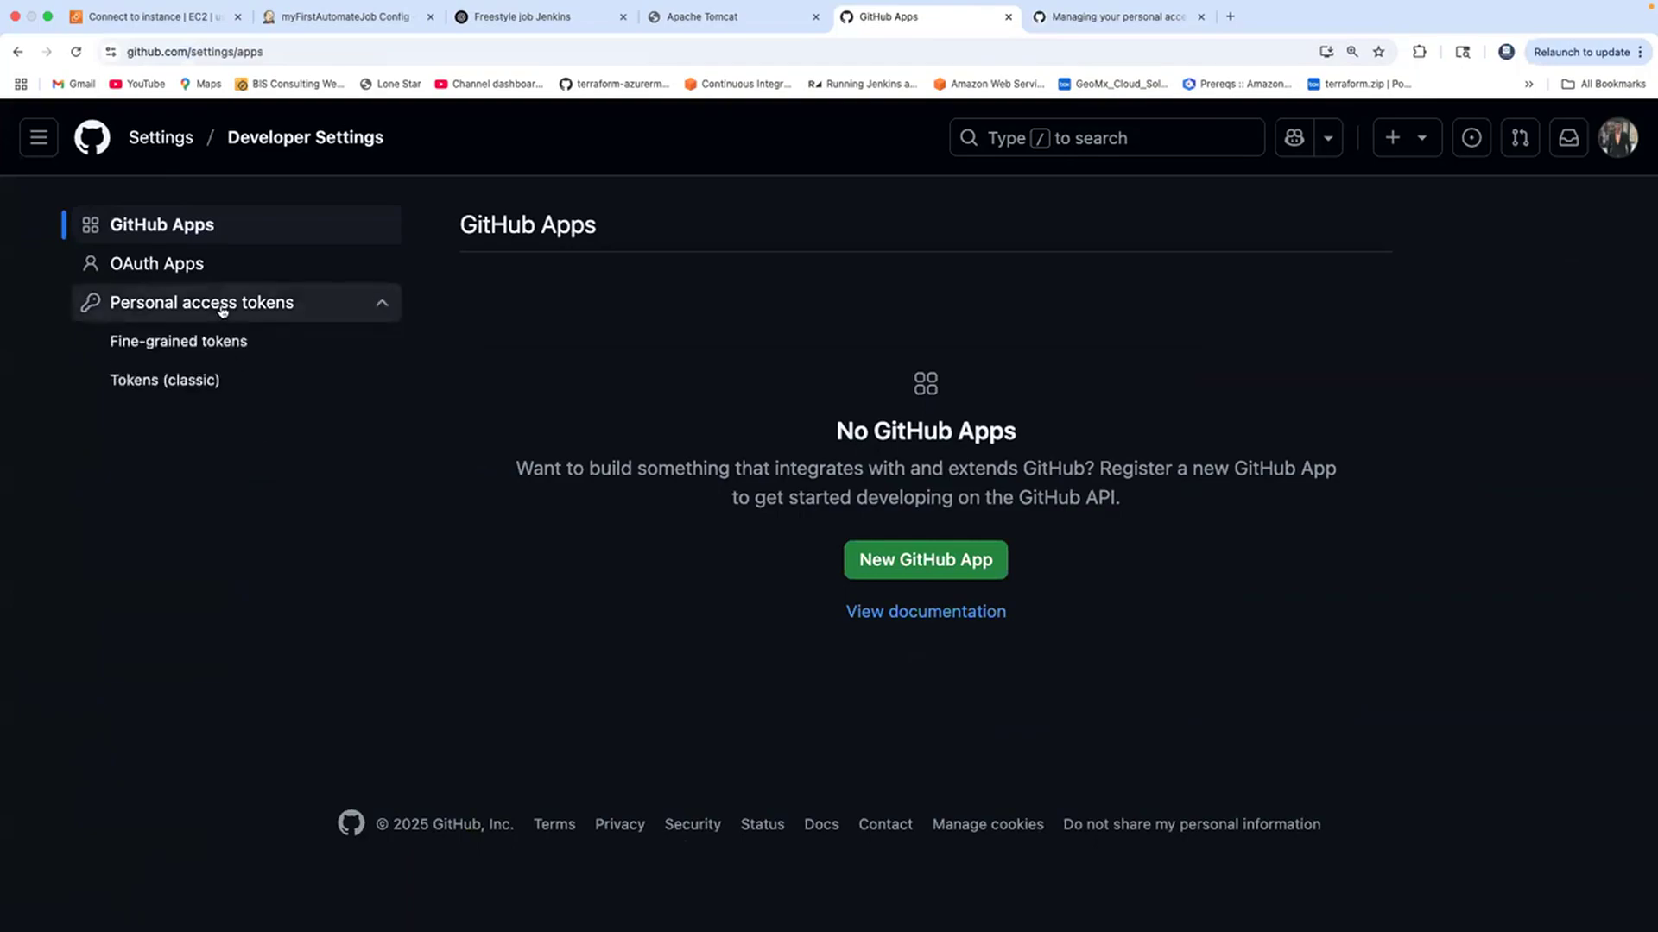
click(184, 380)
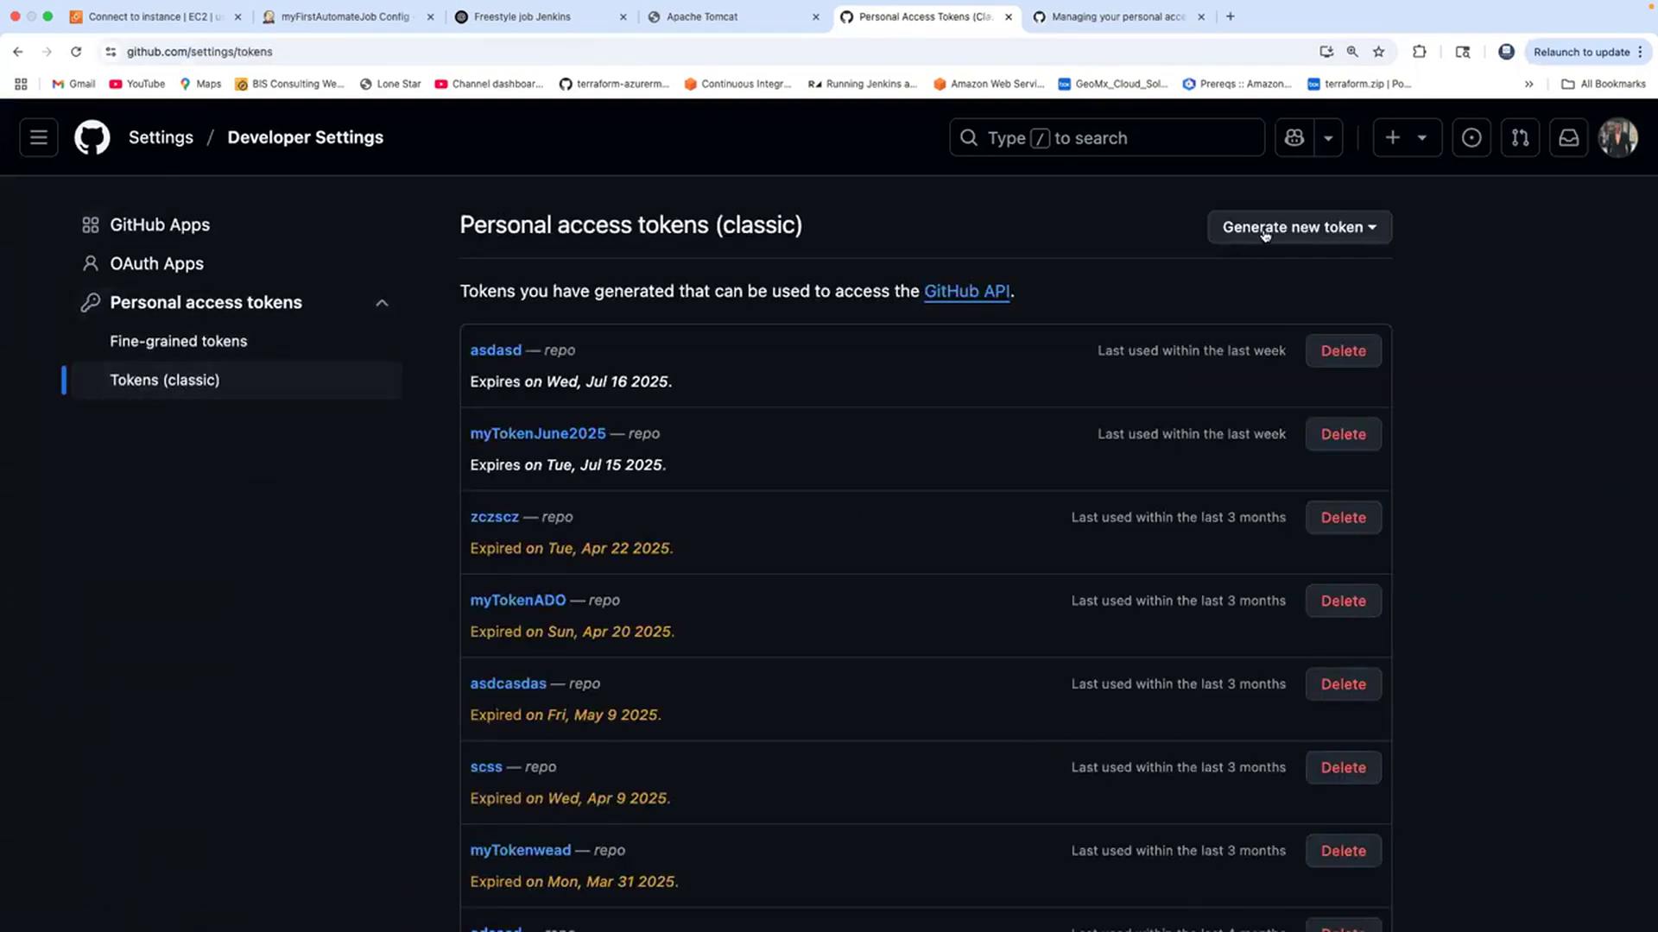
Start generating a new classic token for general use and confirm access with the two-factor authentication code
click(1273, 230)
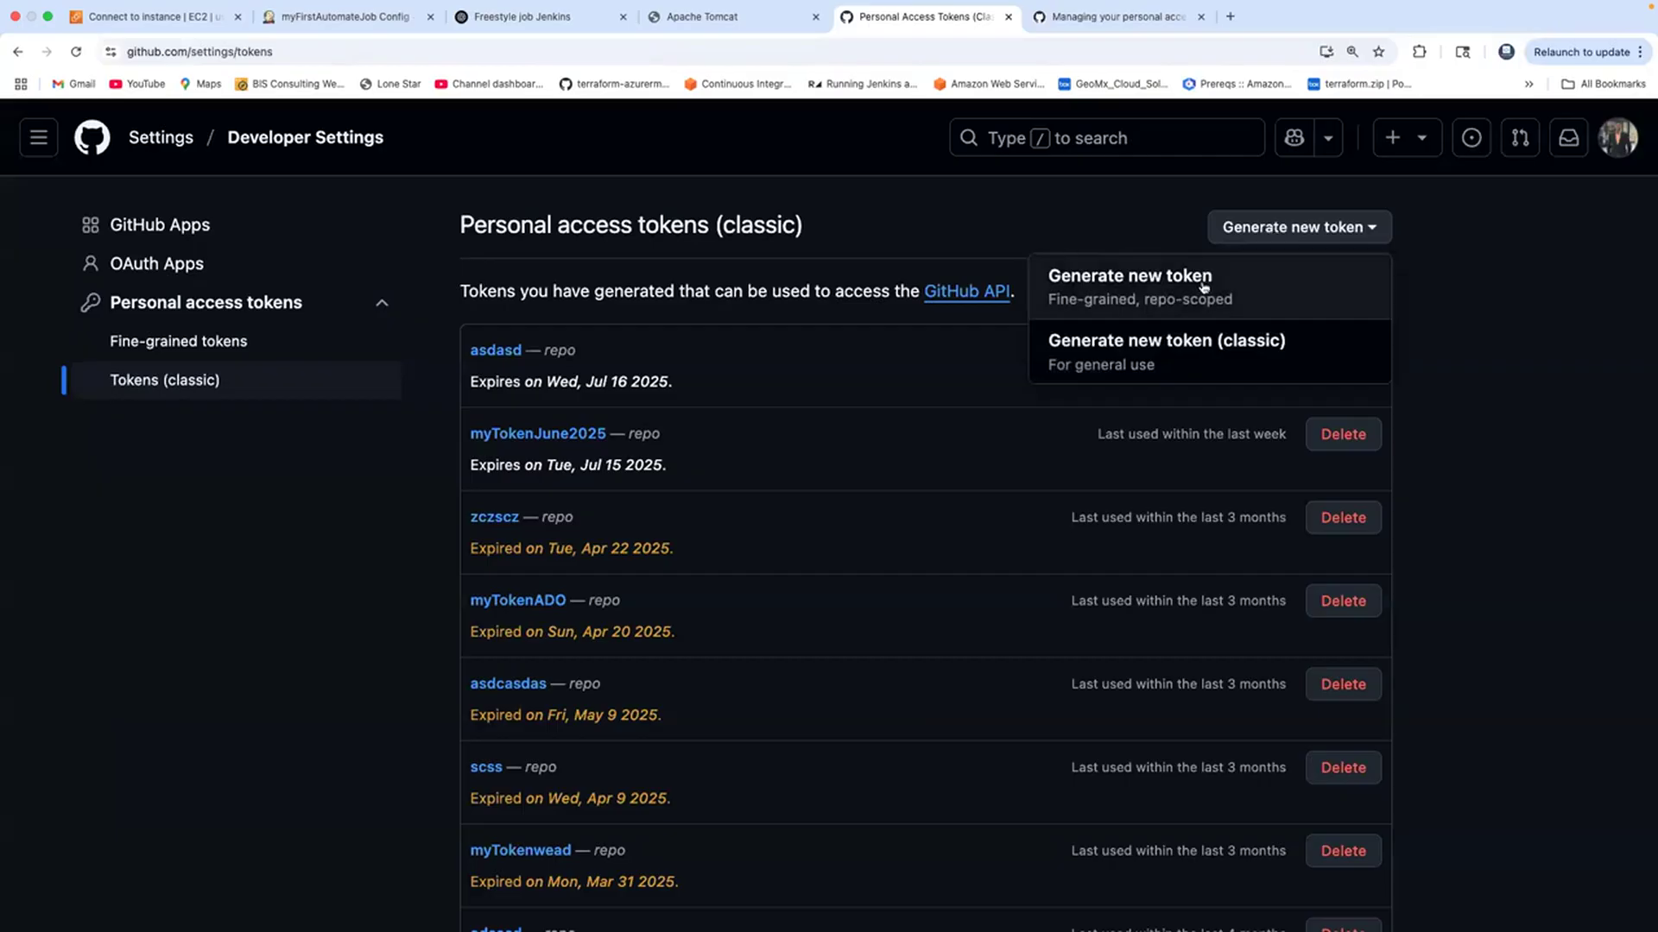
click(1193, 365)
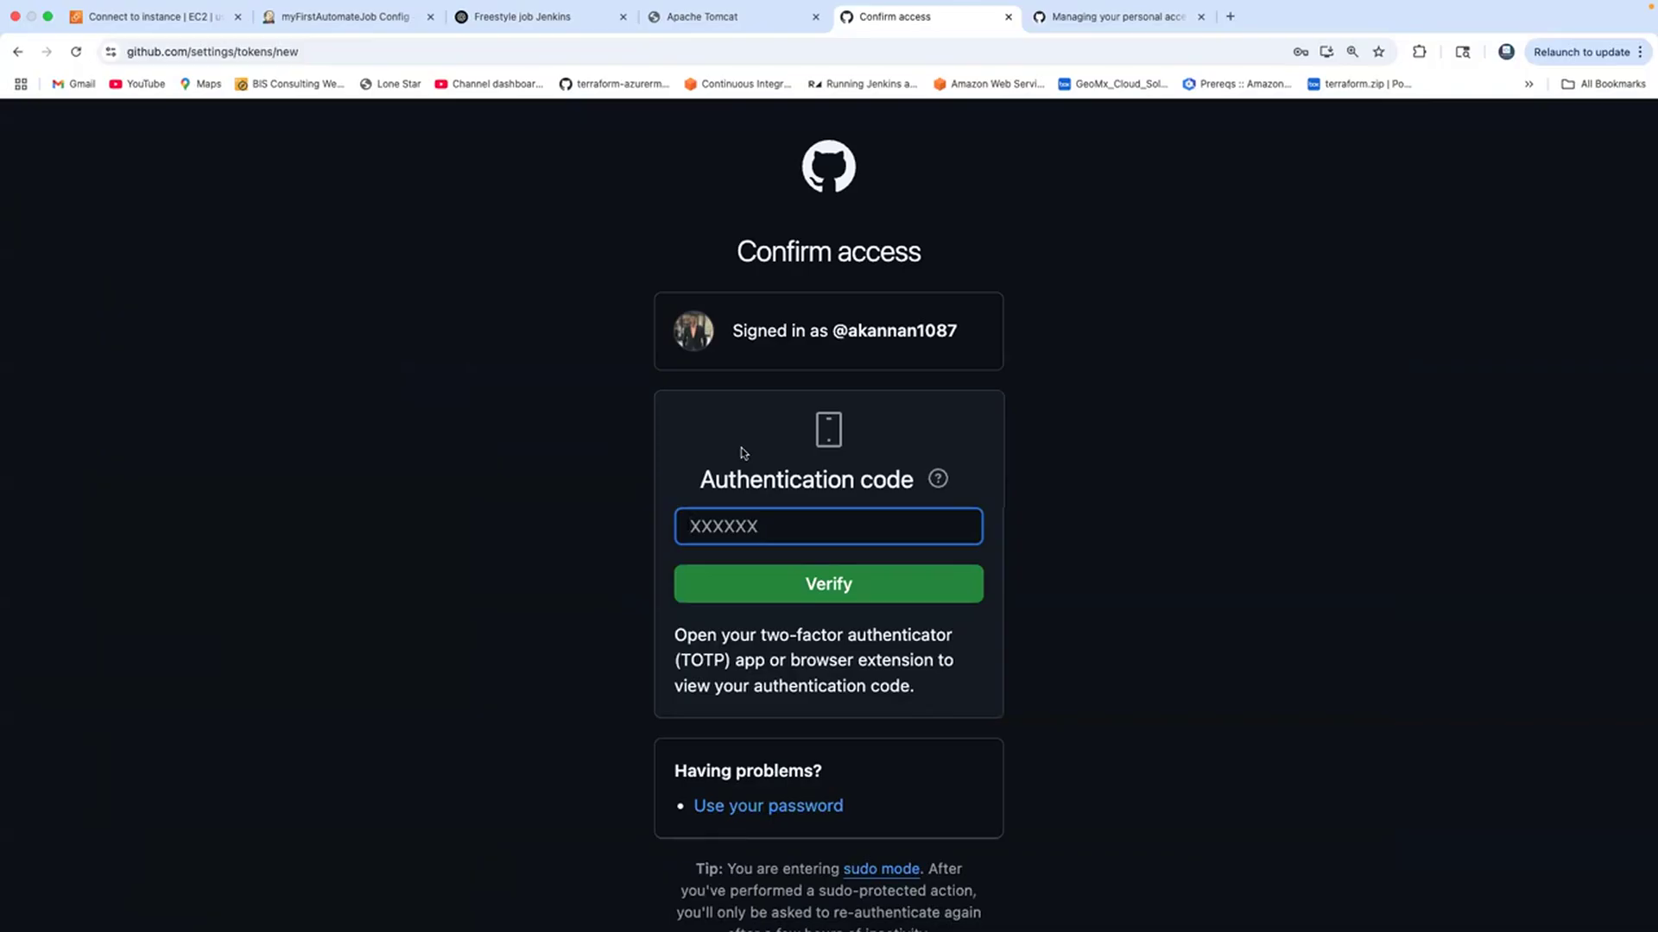
click(821, 579)
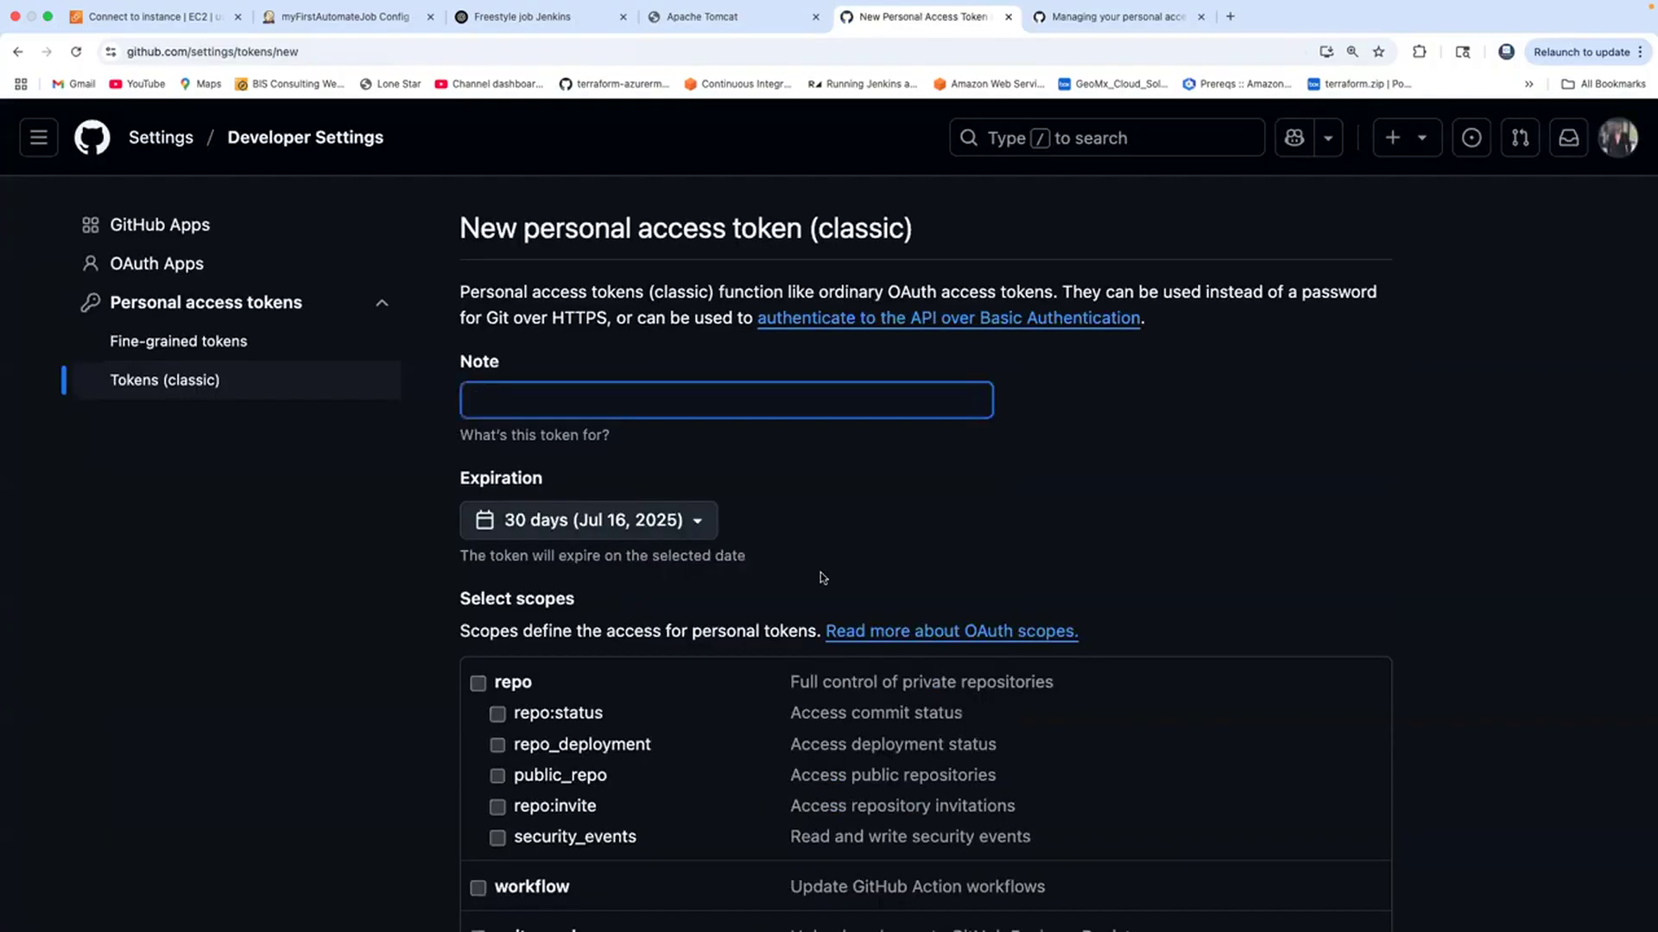
Fill in the token form with the note myTokenJune2025, the repo scope and a 7-day expiration, and submit it
click(564, 395)
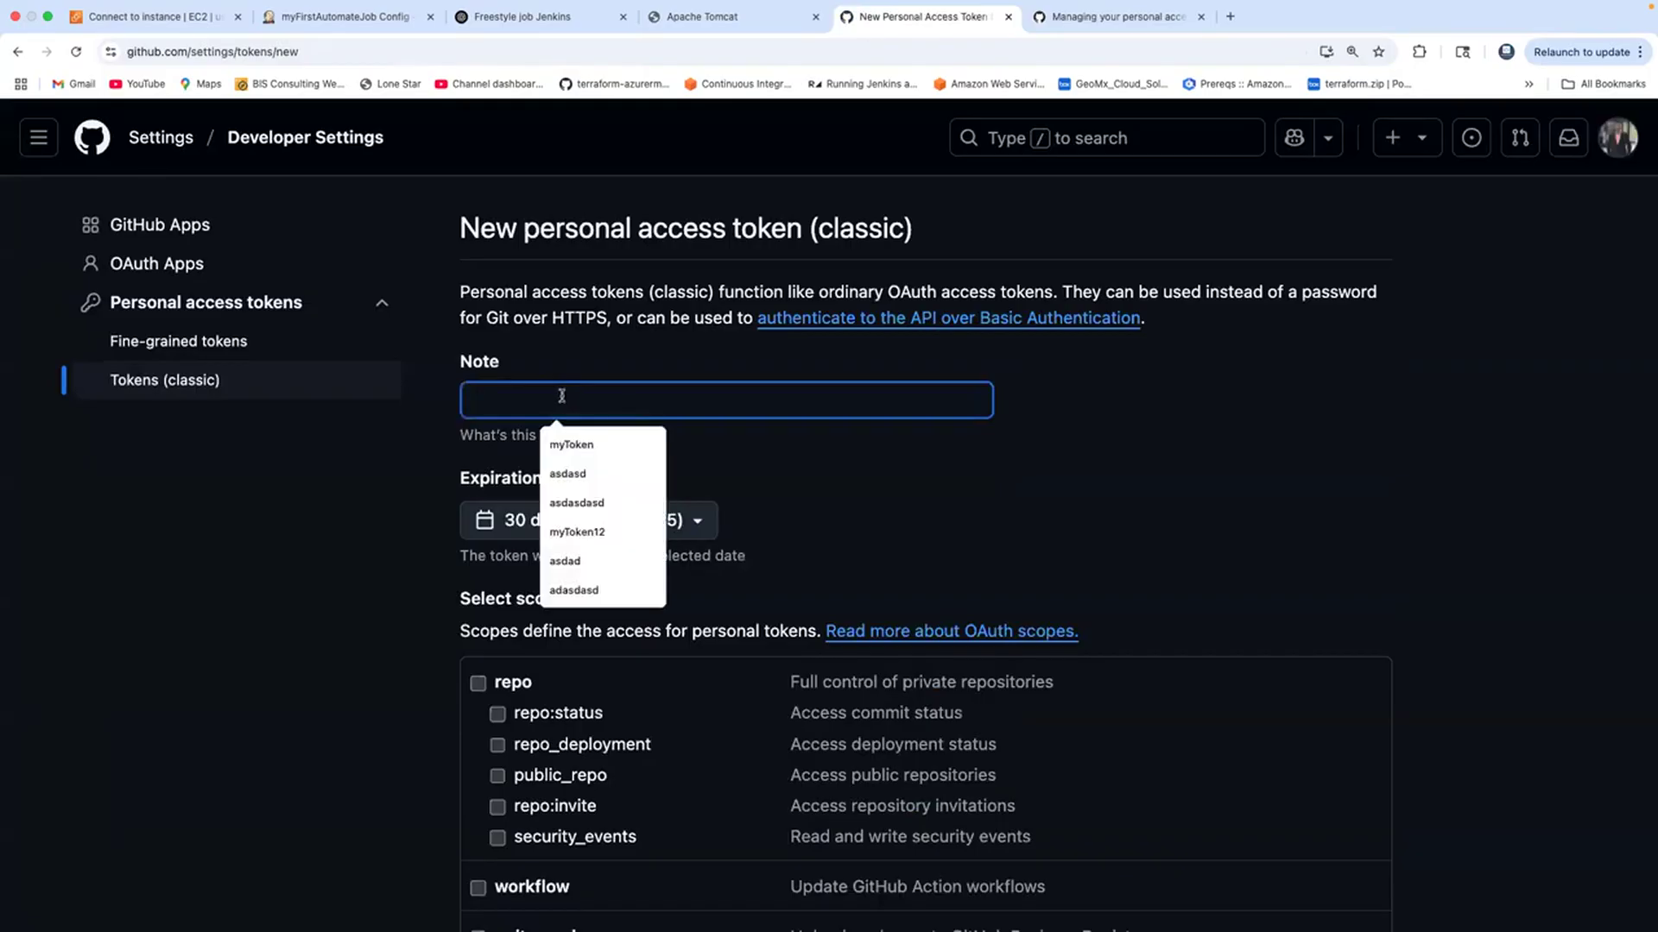
text(my)
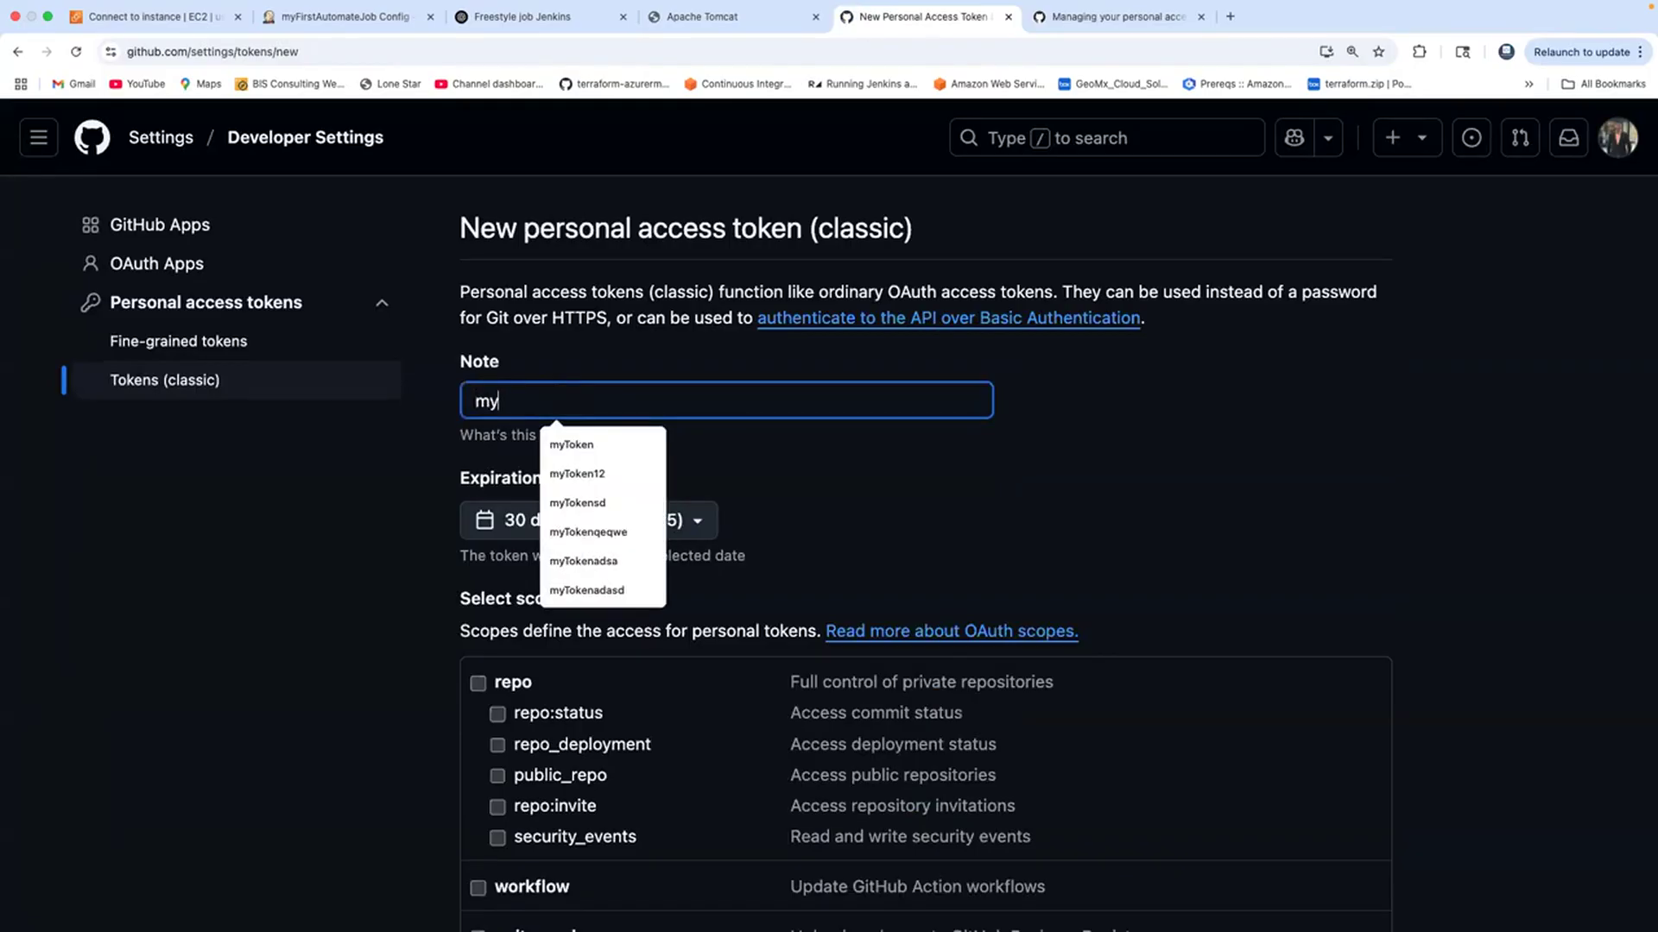
text(TokenJune2025)
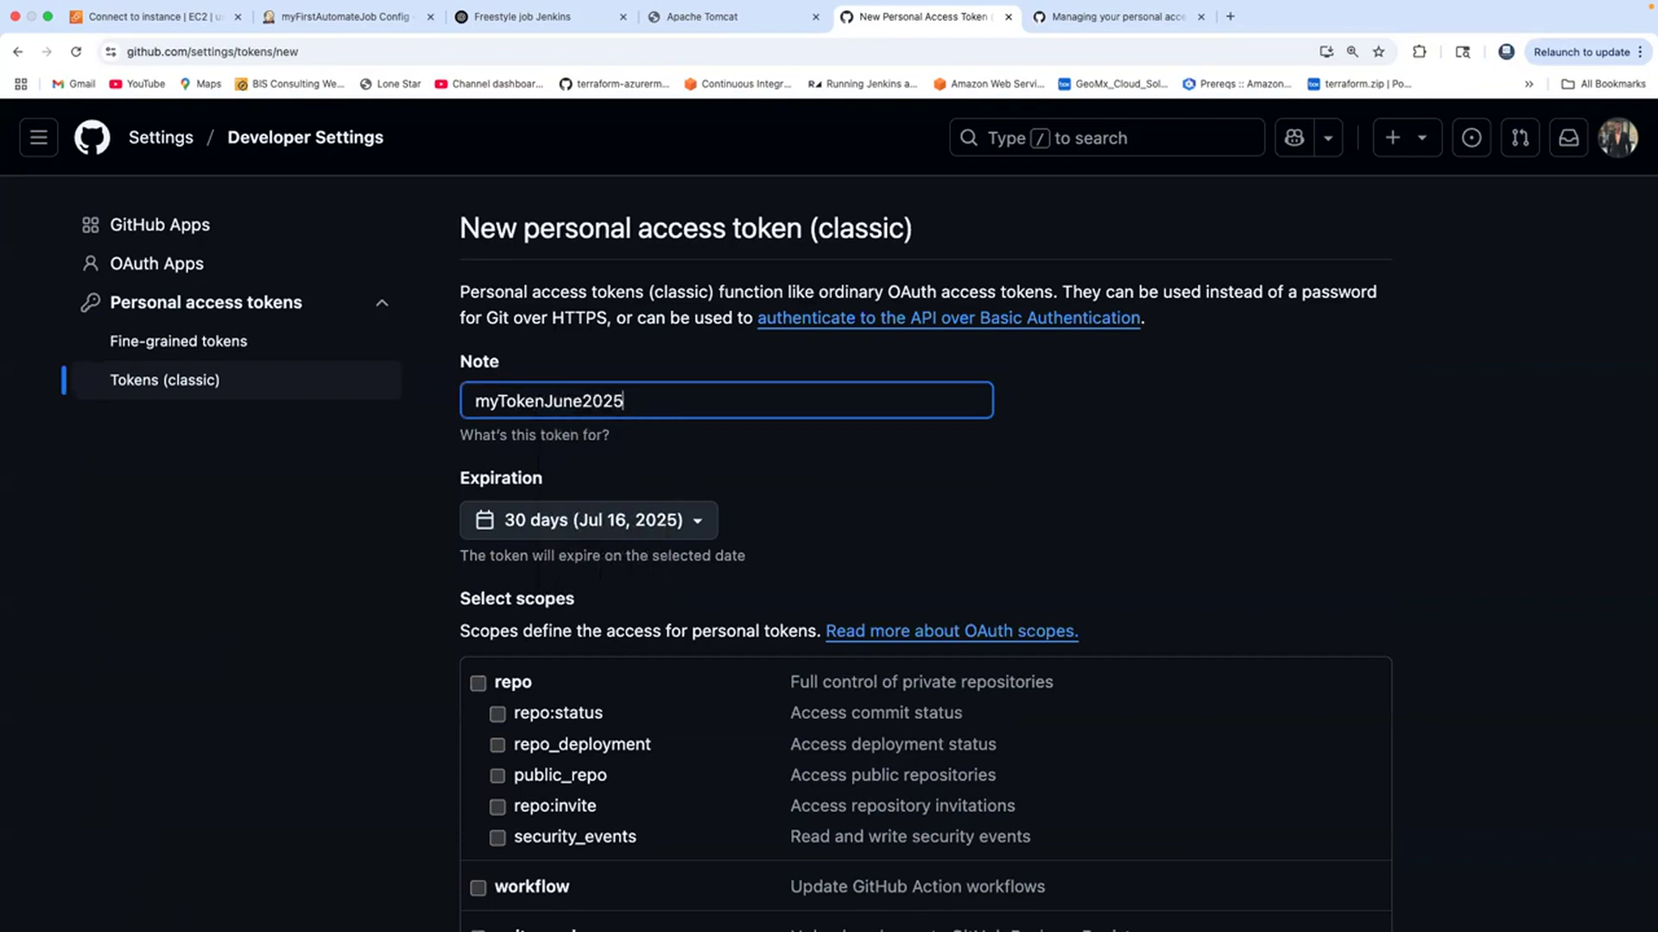
click(478, 683)
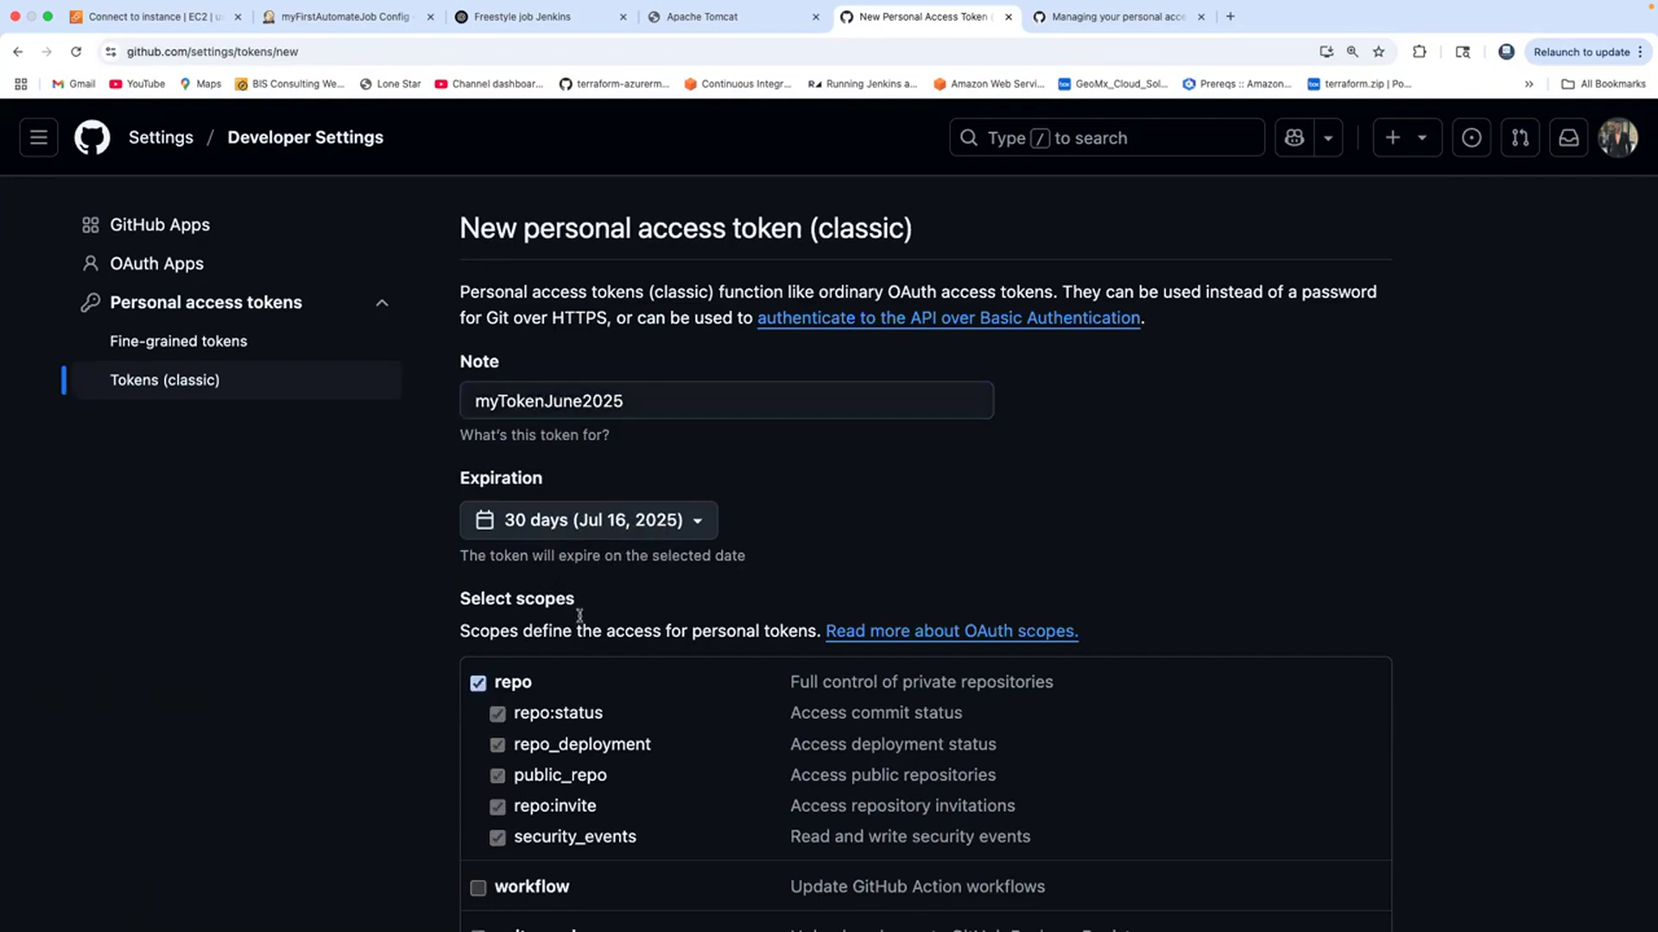
click(697, 529)
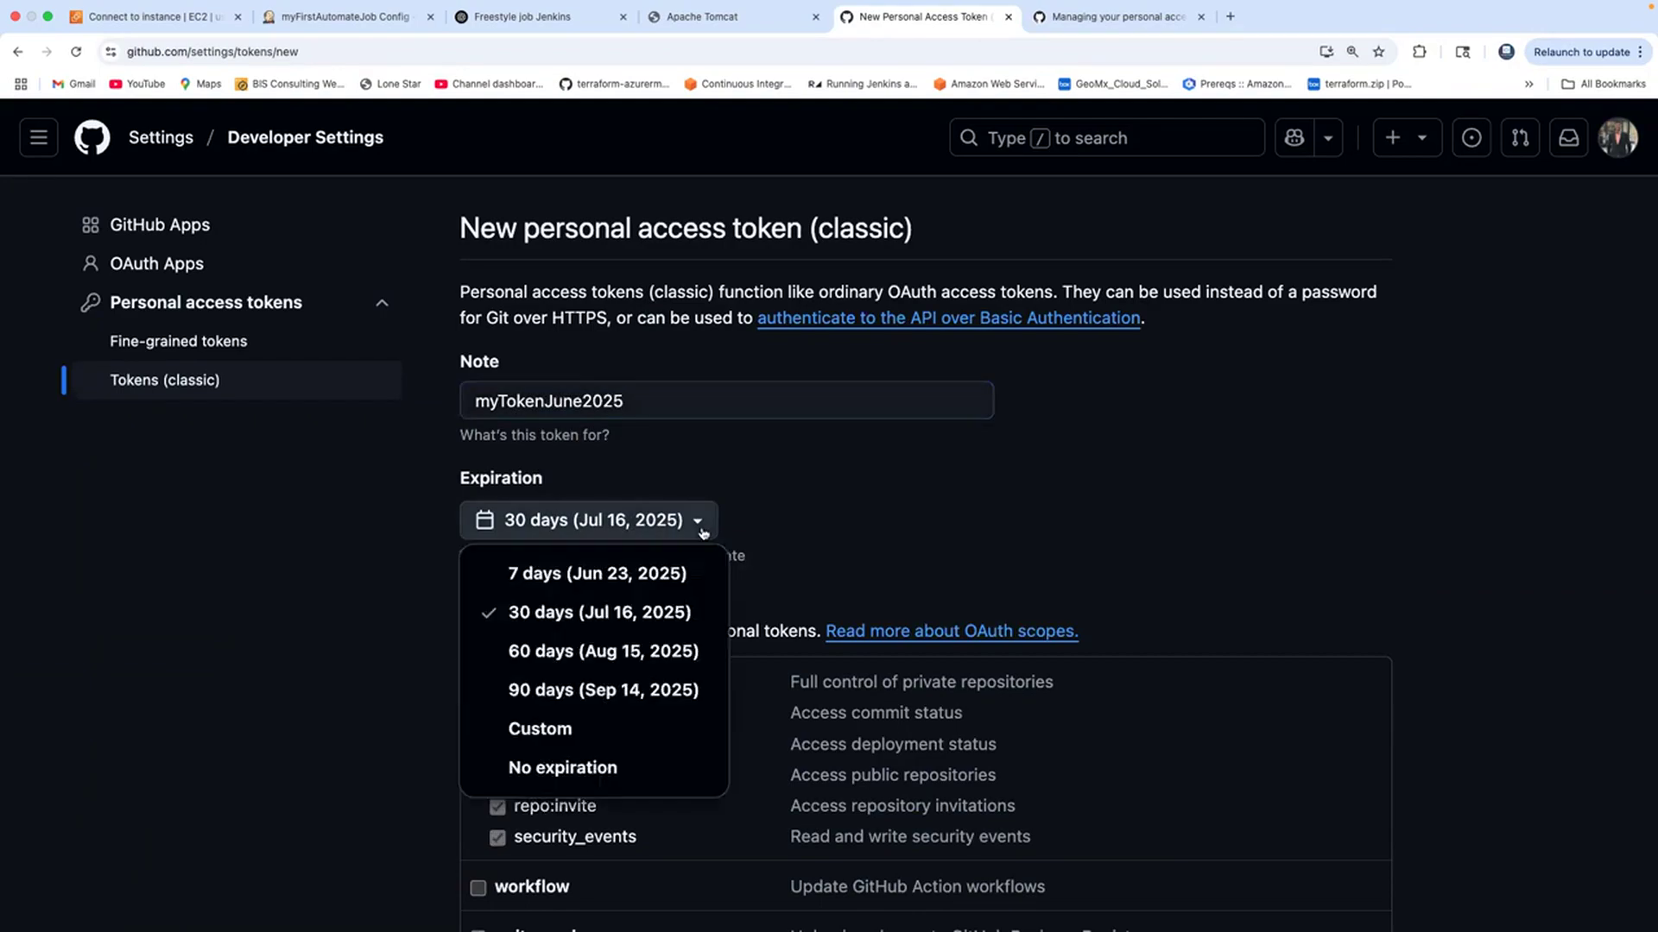
click(615, 579)
scroll(774, 496, down, 2)
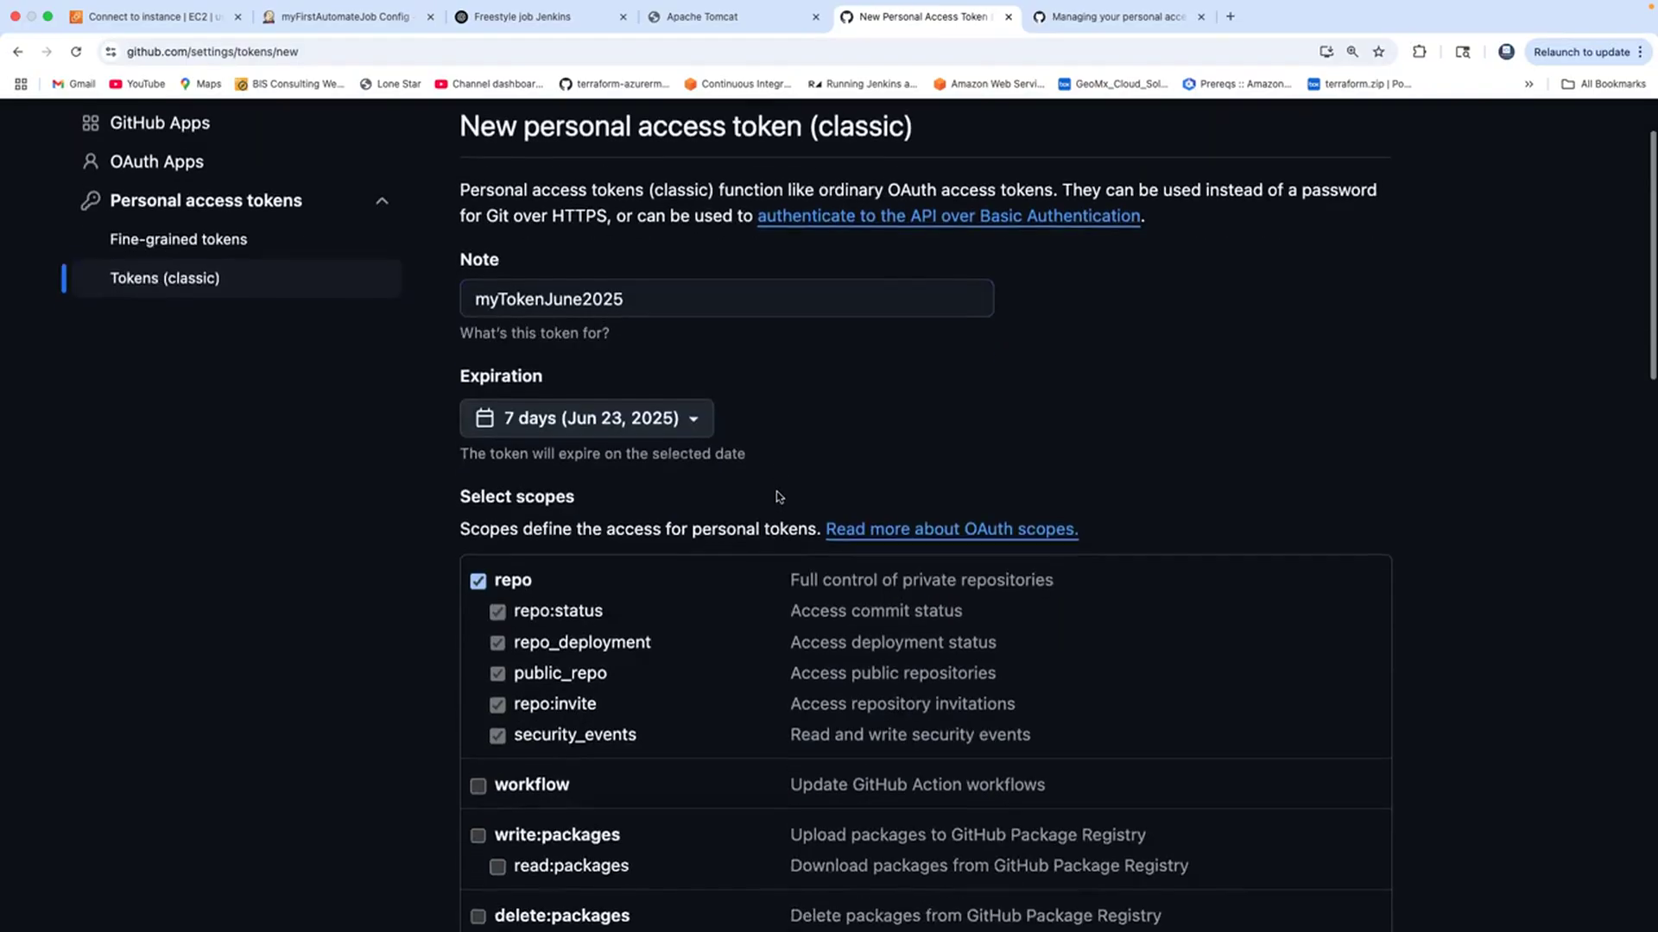
scroll(775, 496, down, 20)
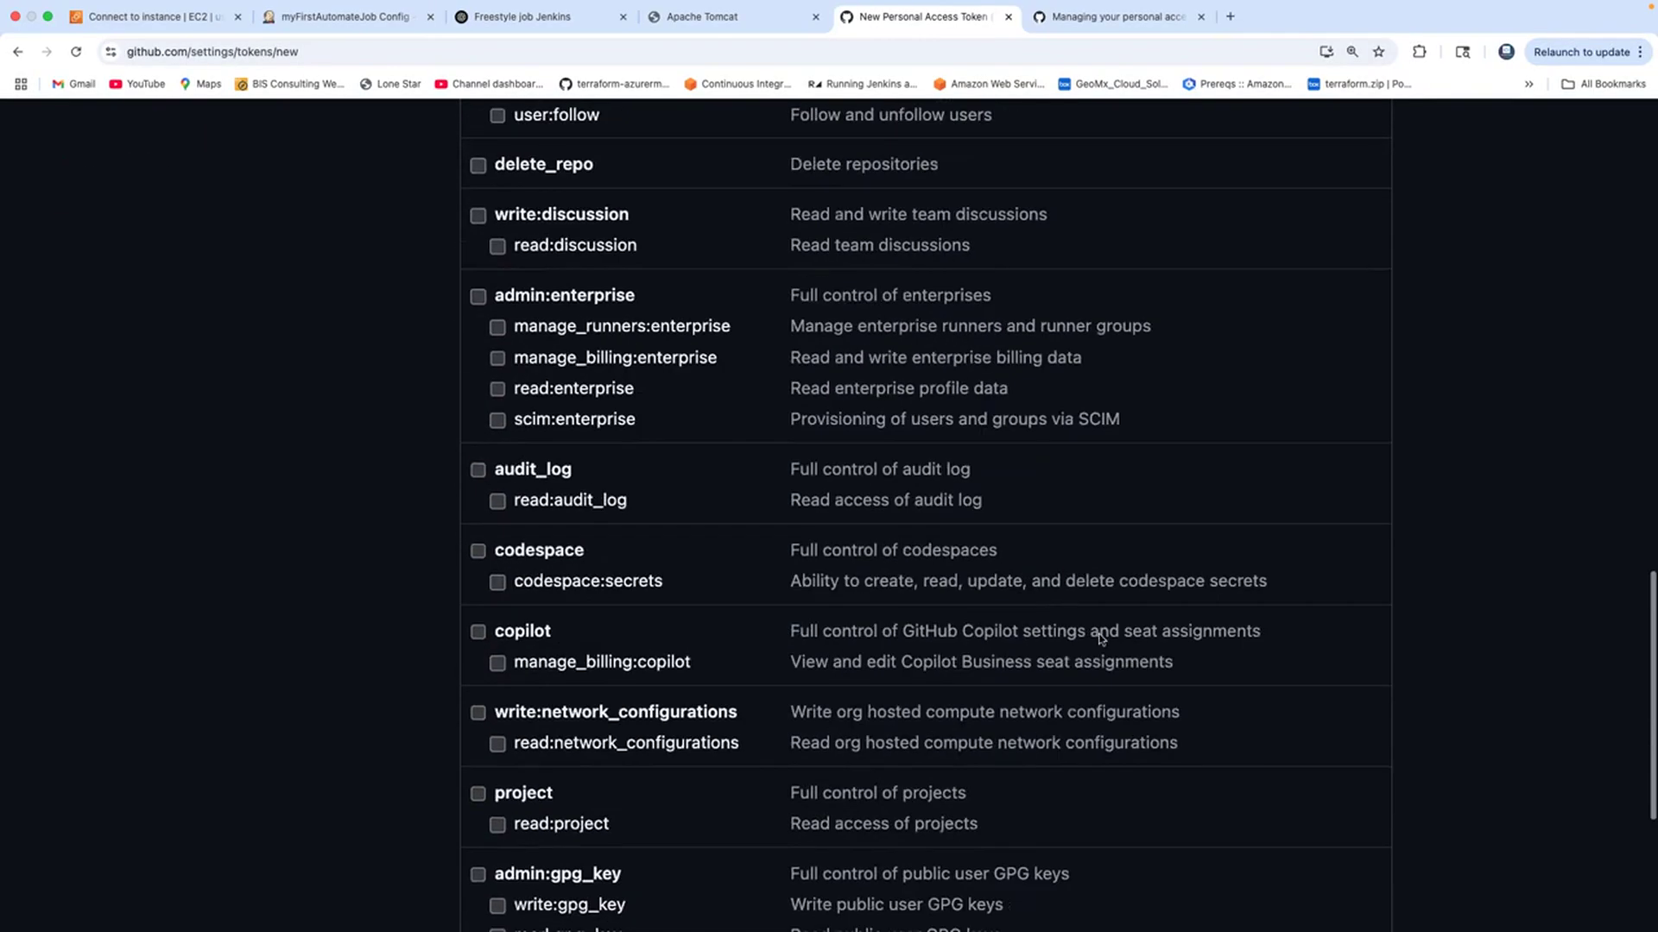
click(542, 734)
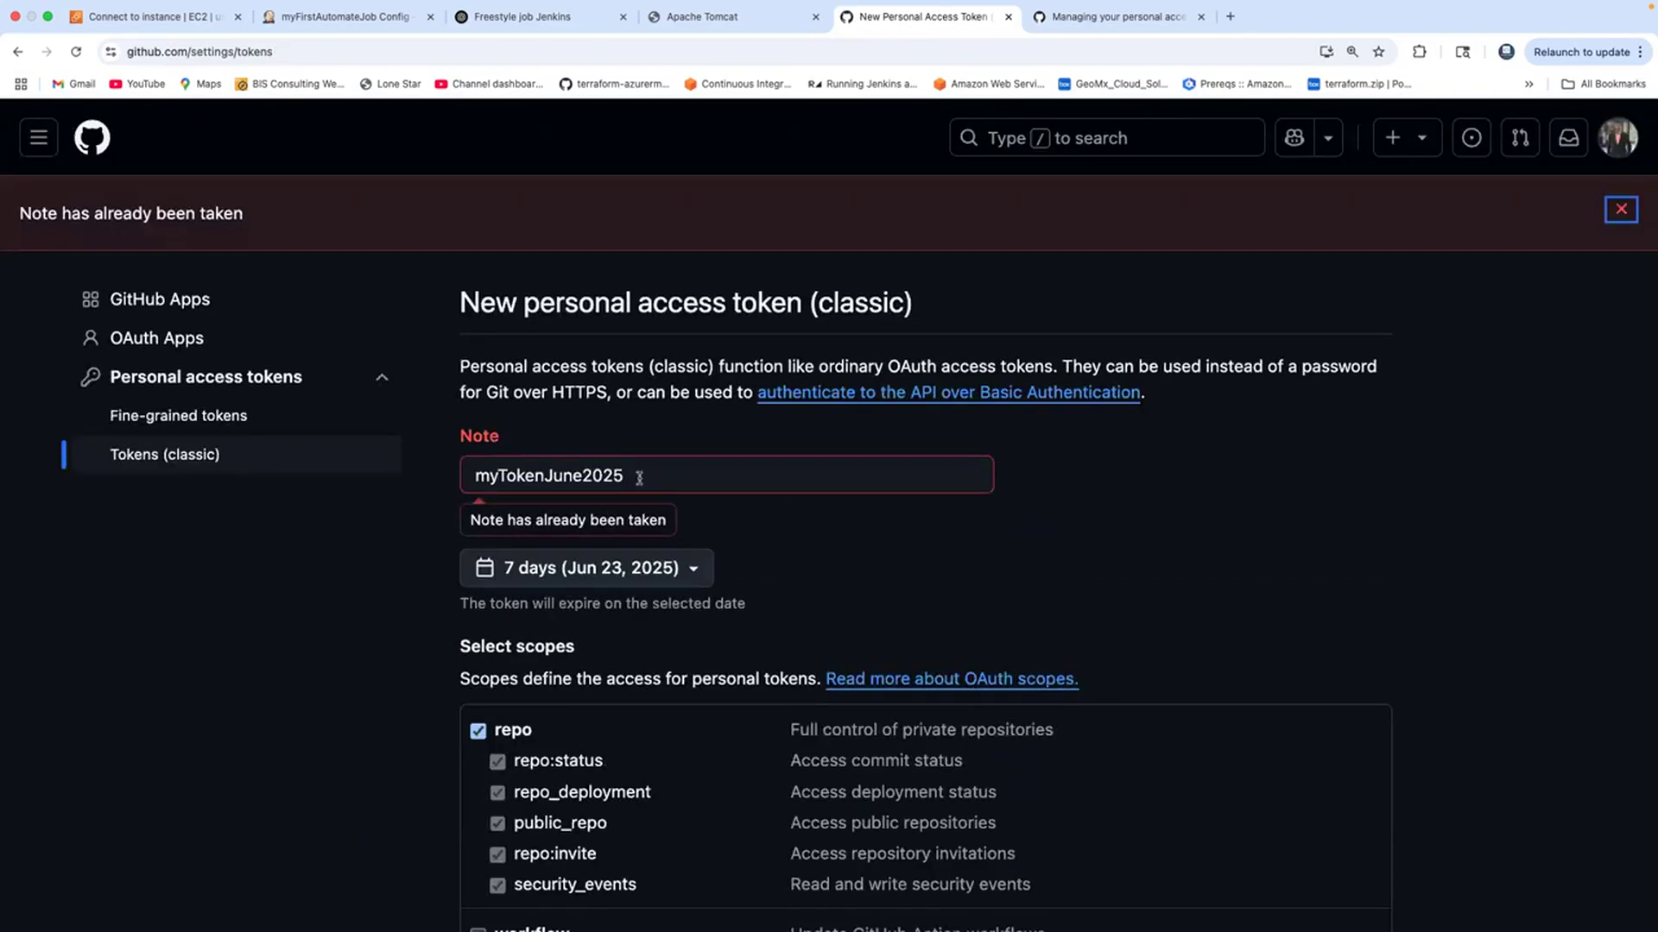
Change the token's note to myTokenJune25, then generate the token and copy it
click(602, 475)
key(BackSpace)
key(BackSpace)
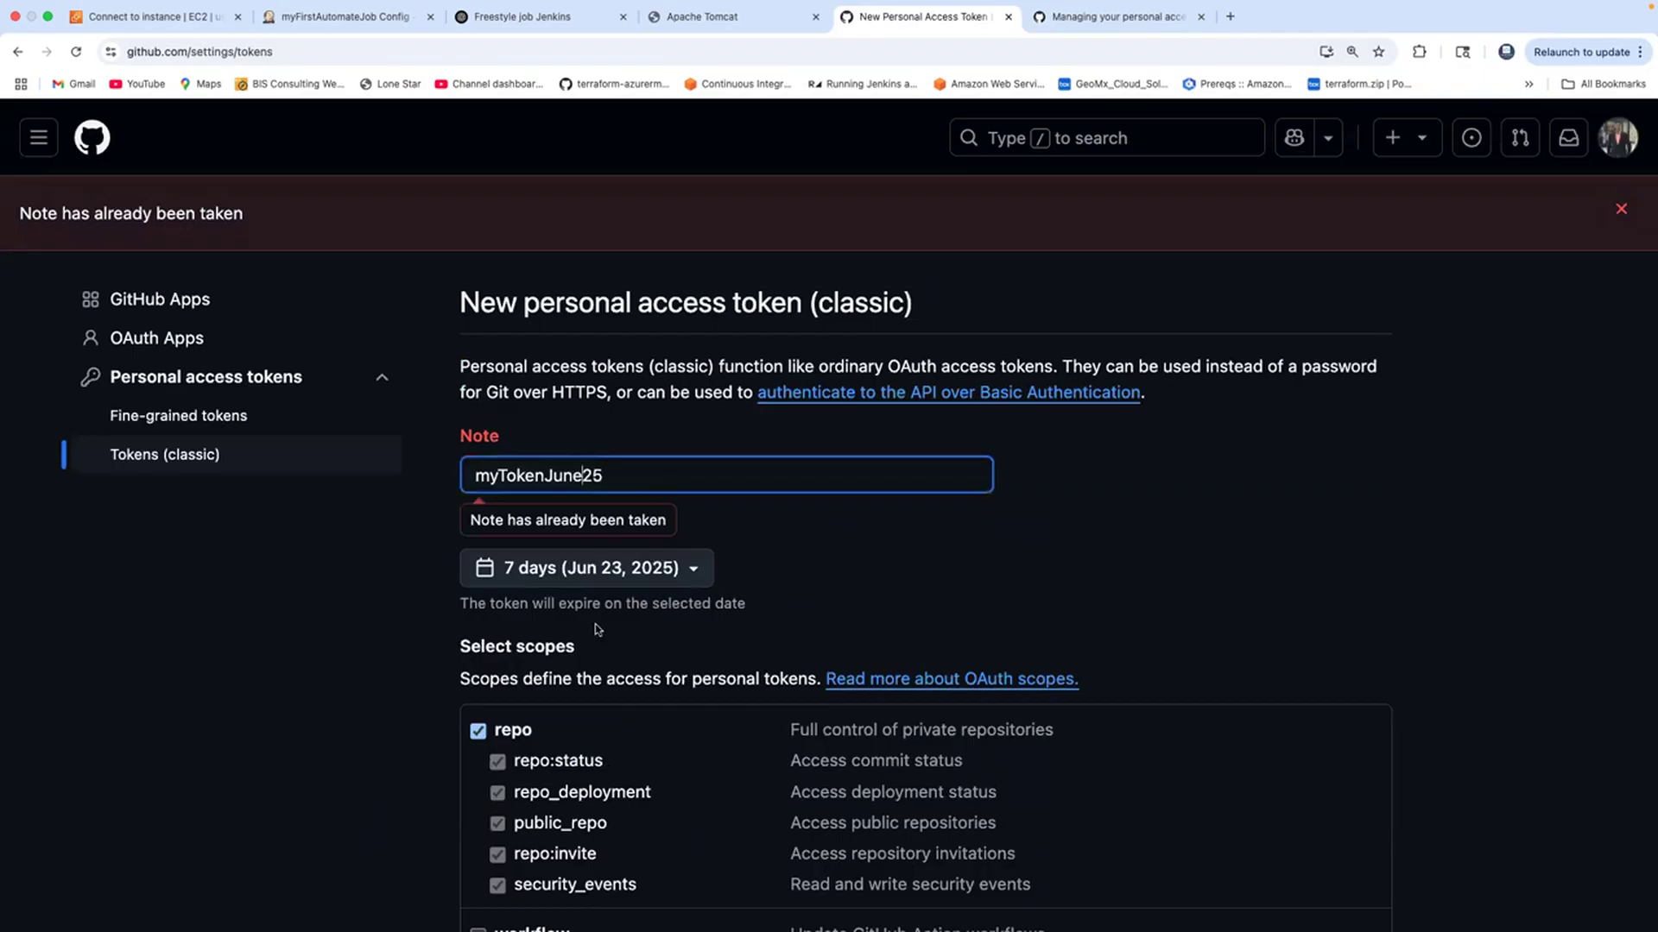
scroll(596, 630, down, 15)
click(576, 738)
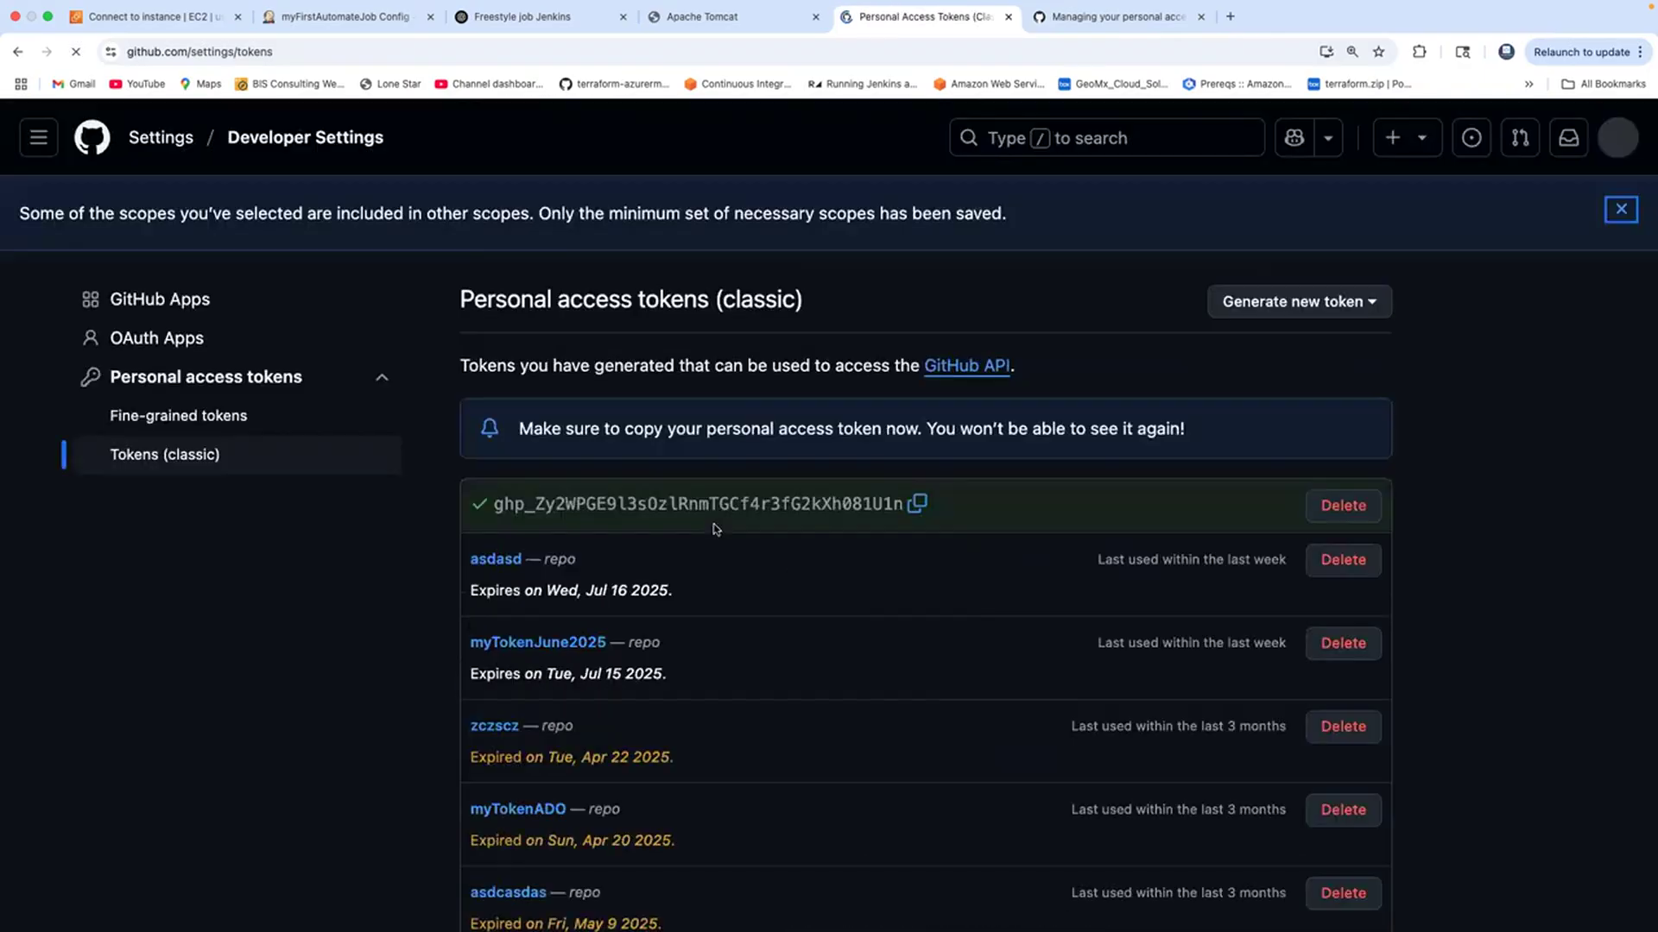
click(917, 507)
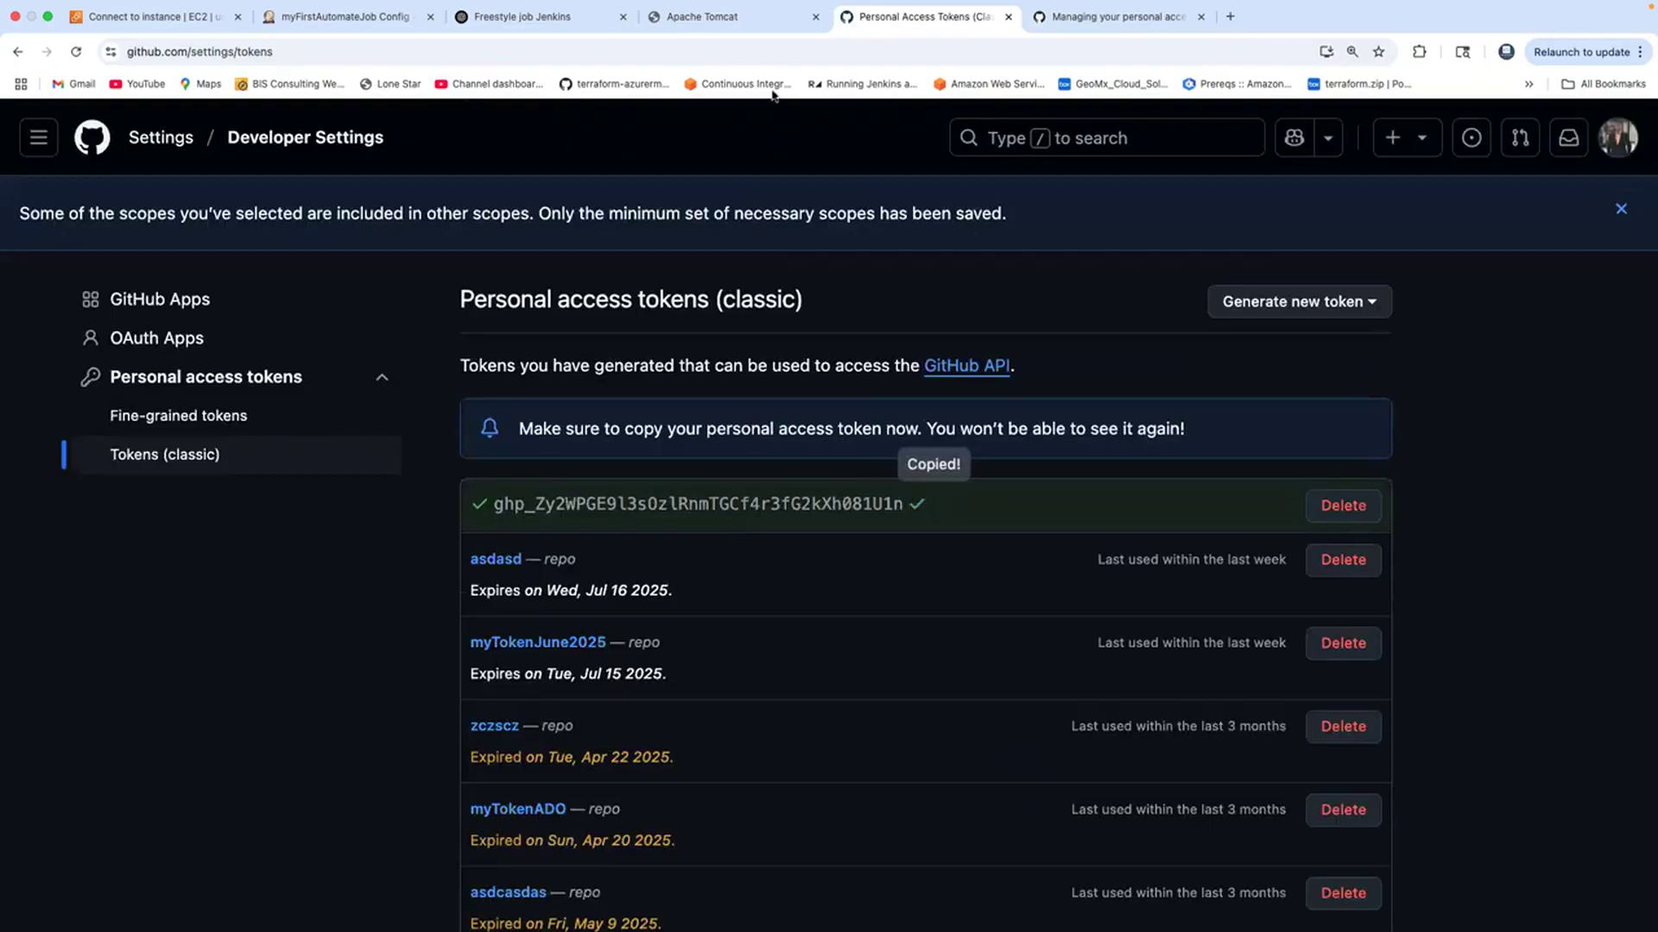
Return to the Jenkins job configuration, start a new Jenkins username-with-password credential for the Git repository, and enter the GitHub username
click(393, 18)
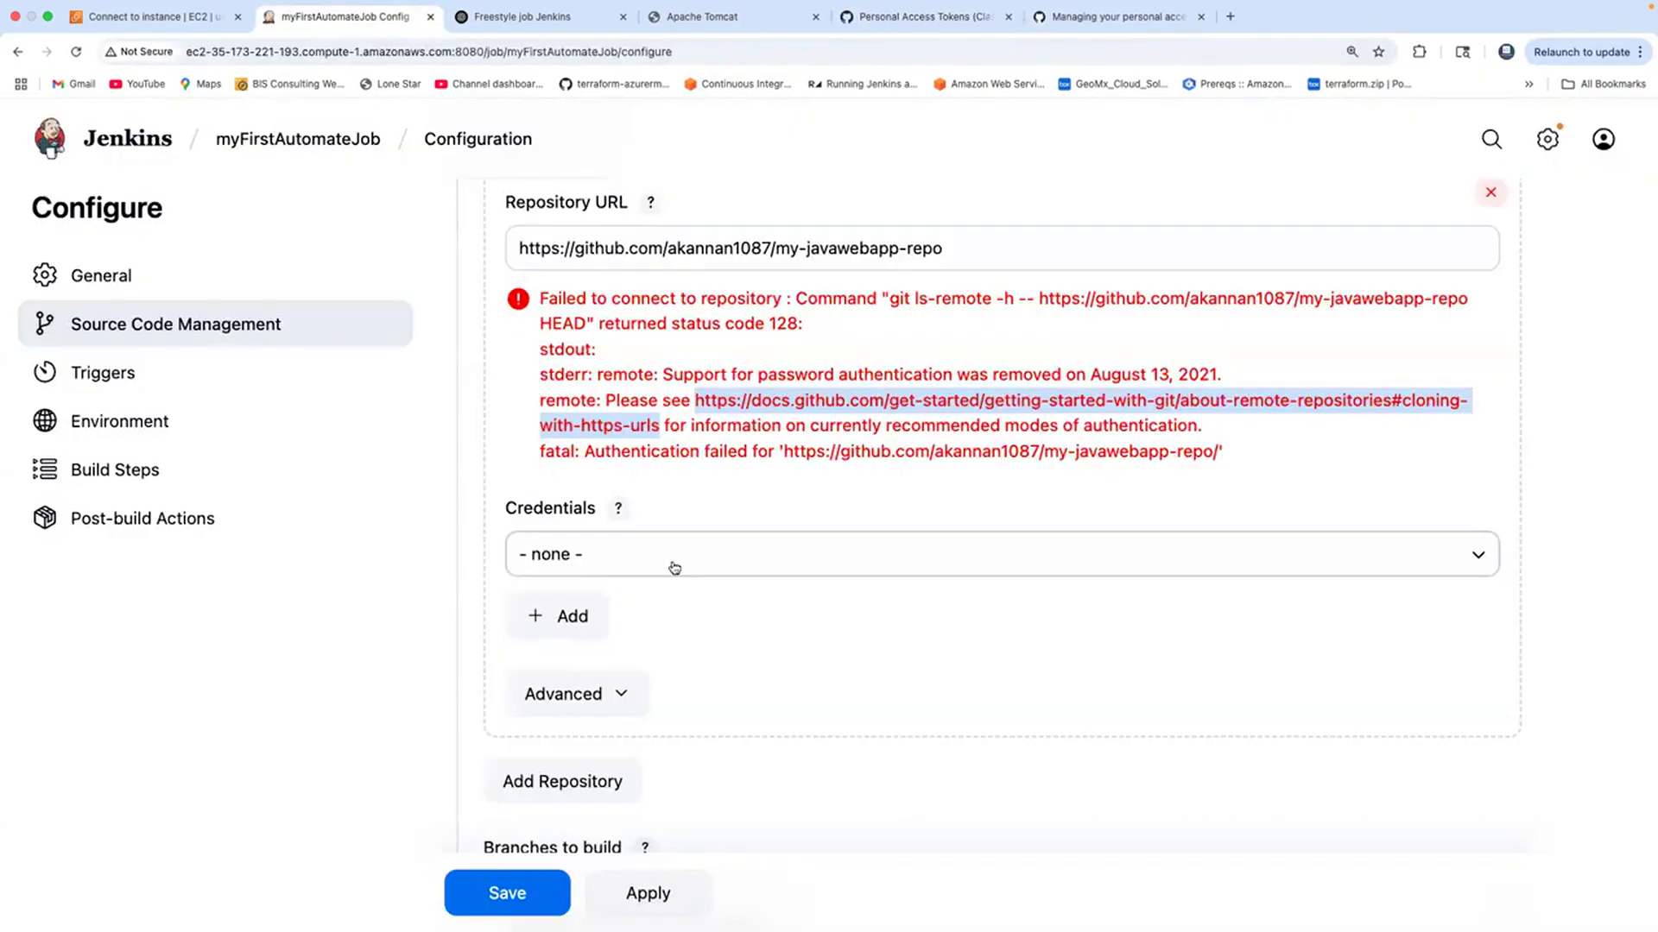
click(587, 622)
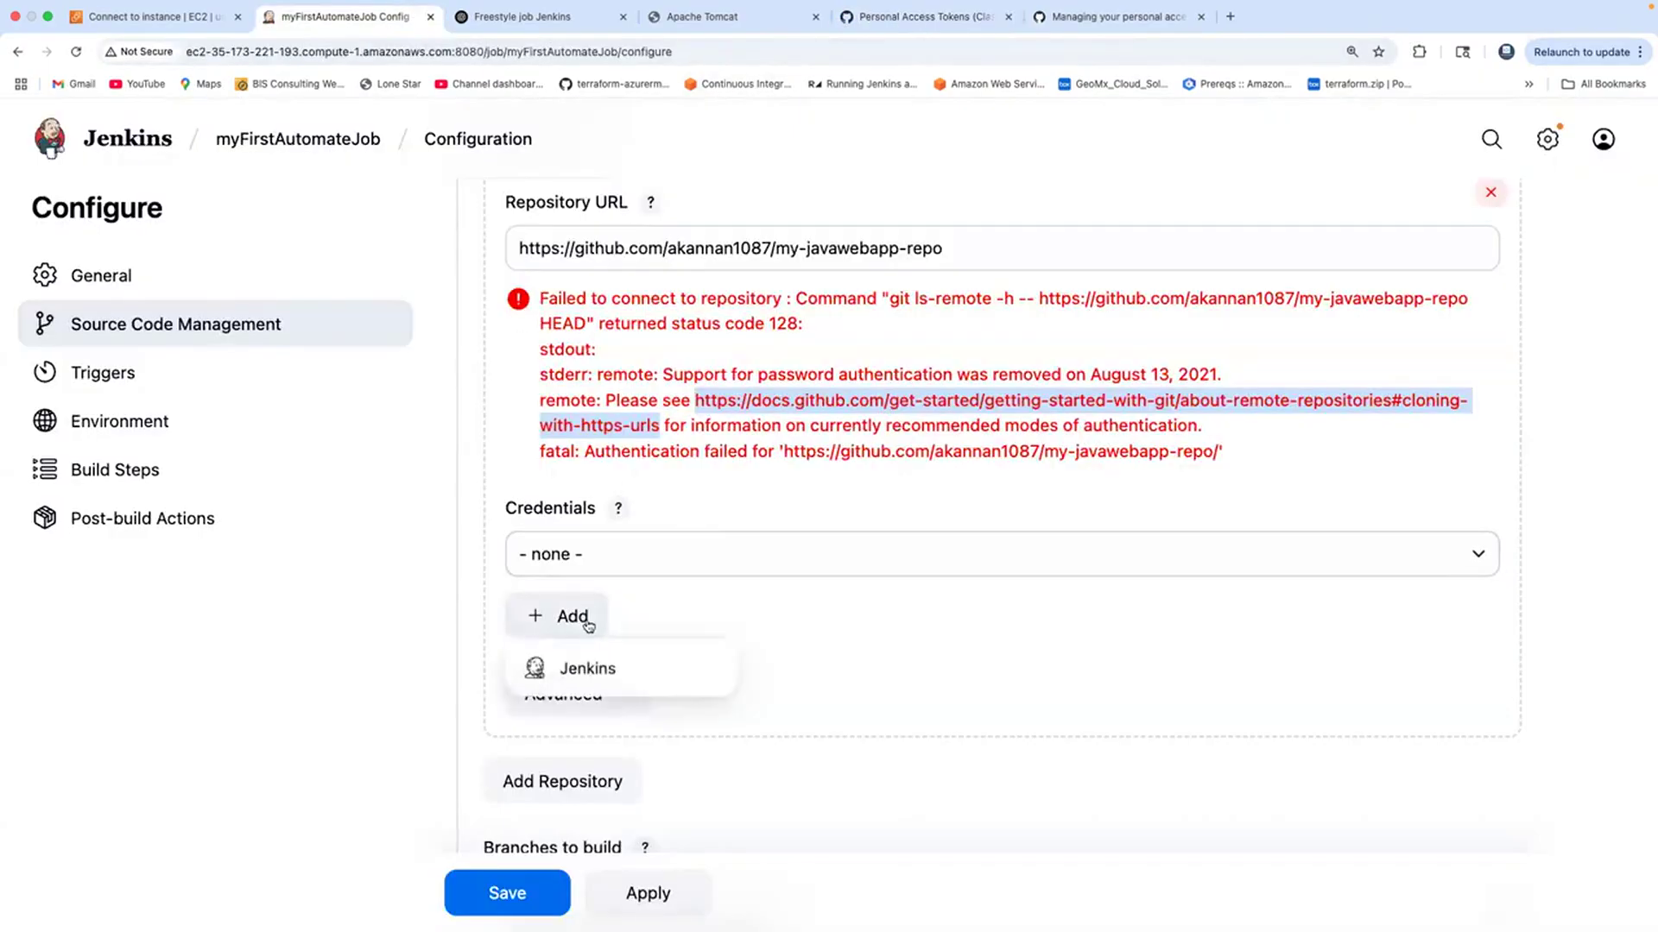
click(596, 661)
click(411, 681)
click(400, 824)
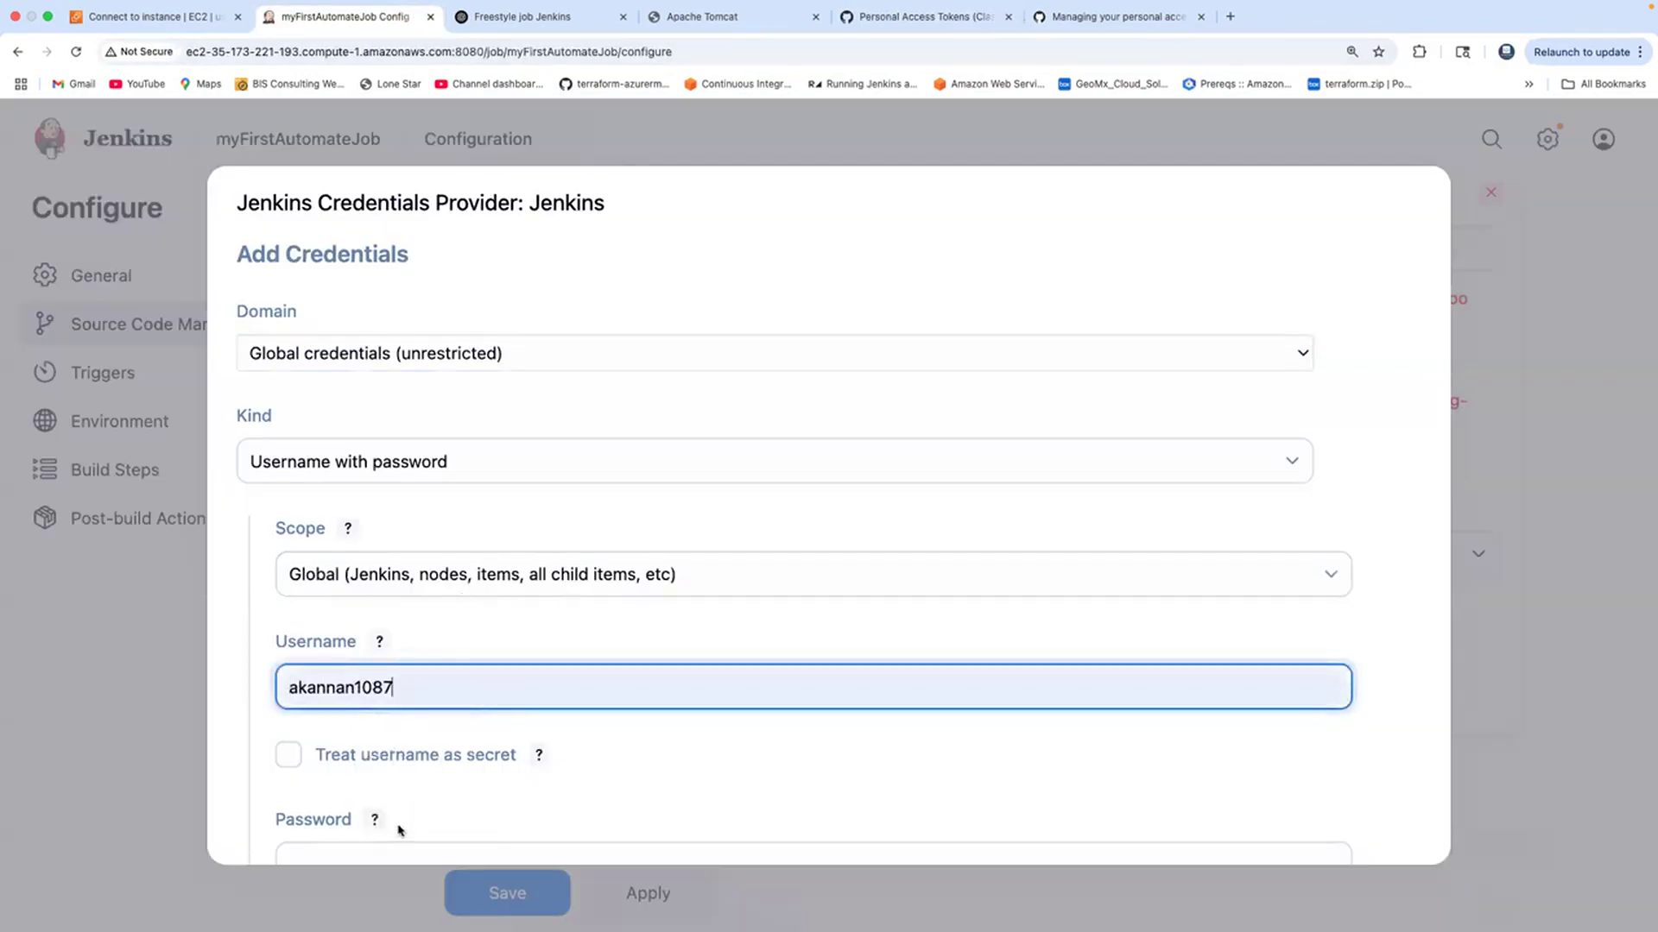
scroll(499, 656, down, 3)
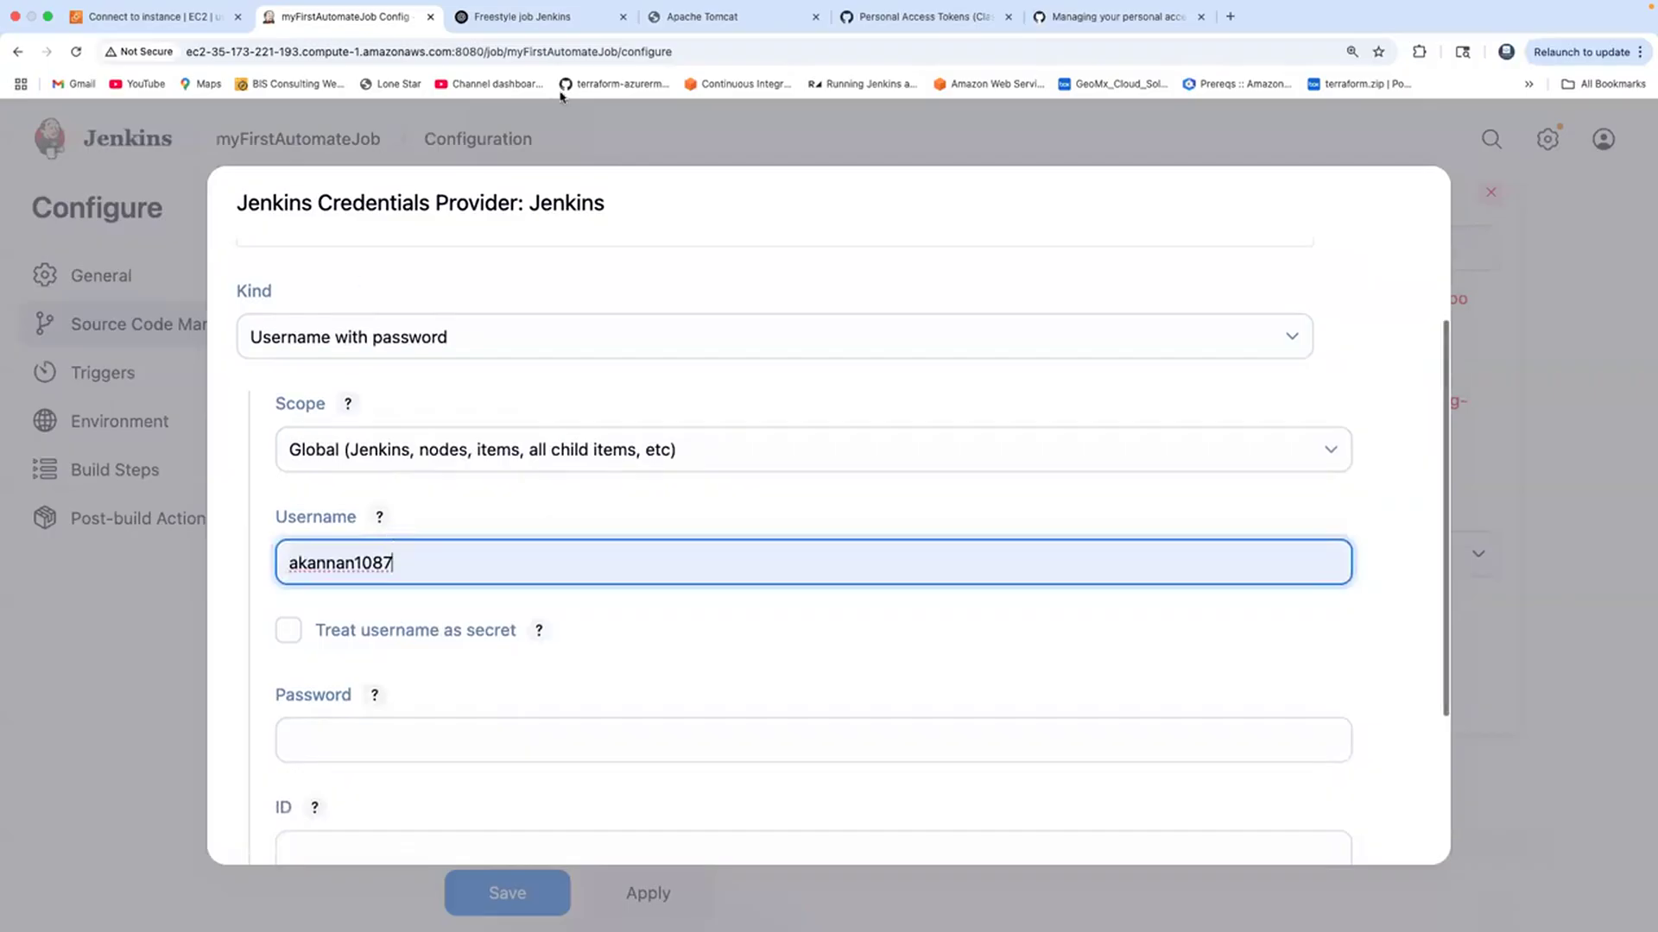
Check the account's username on GitHub, then paste the copied personal access token into the Jenkins credential's password field
click(917, 17)
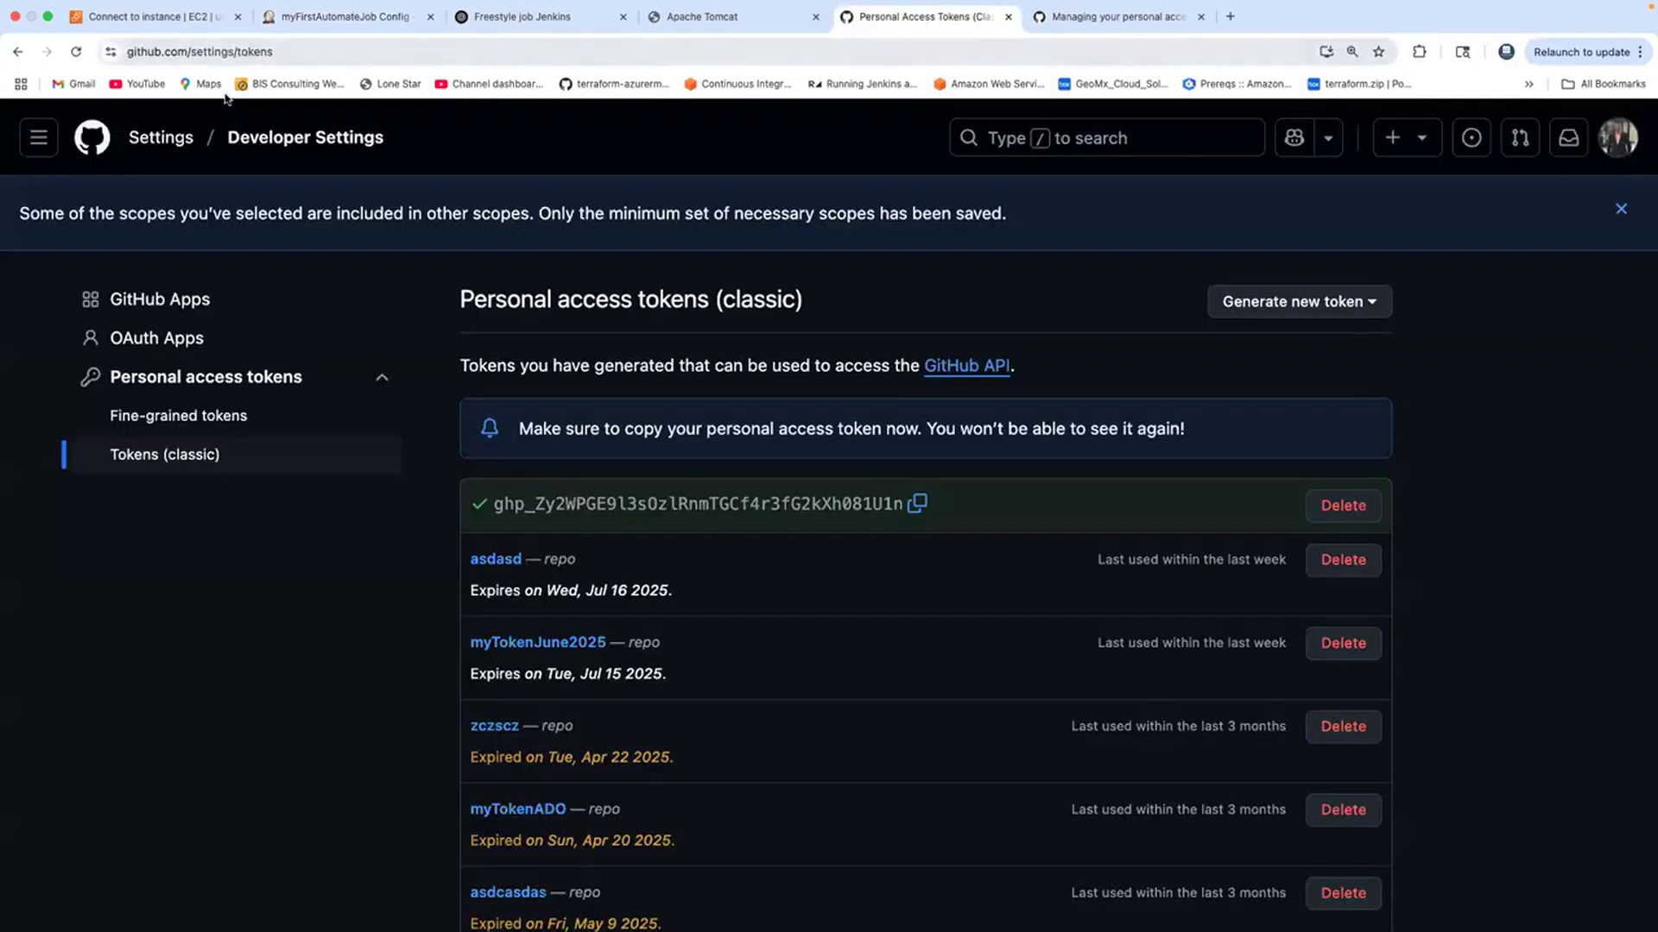
click(1620, 139)
double_click(1380, 128)
click(372, 17)
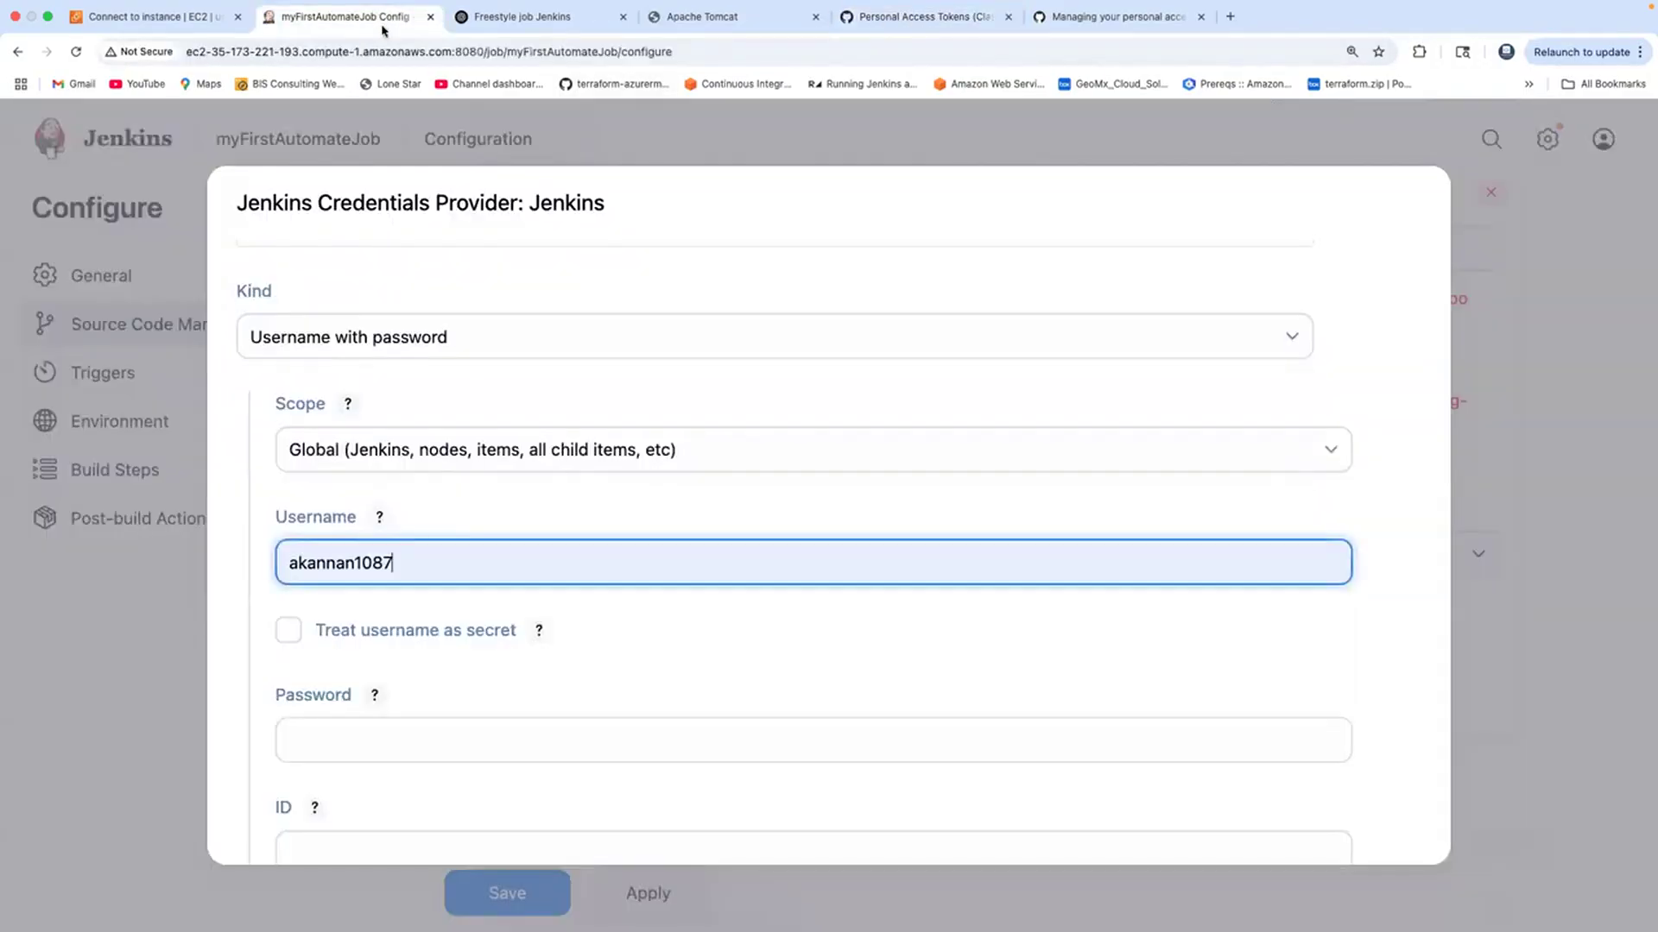
click(368, 747)
key(super+v)
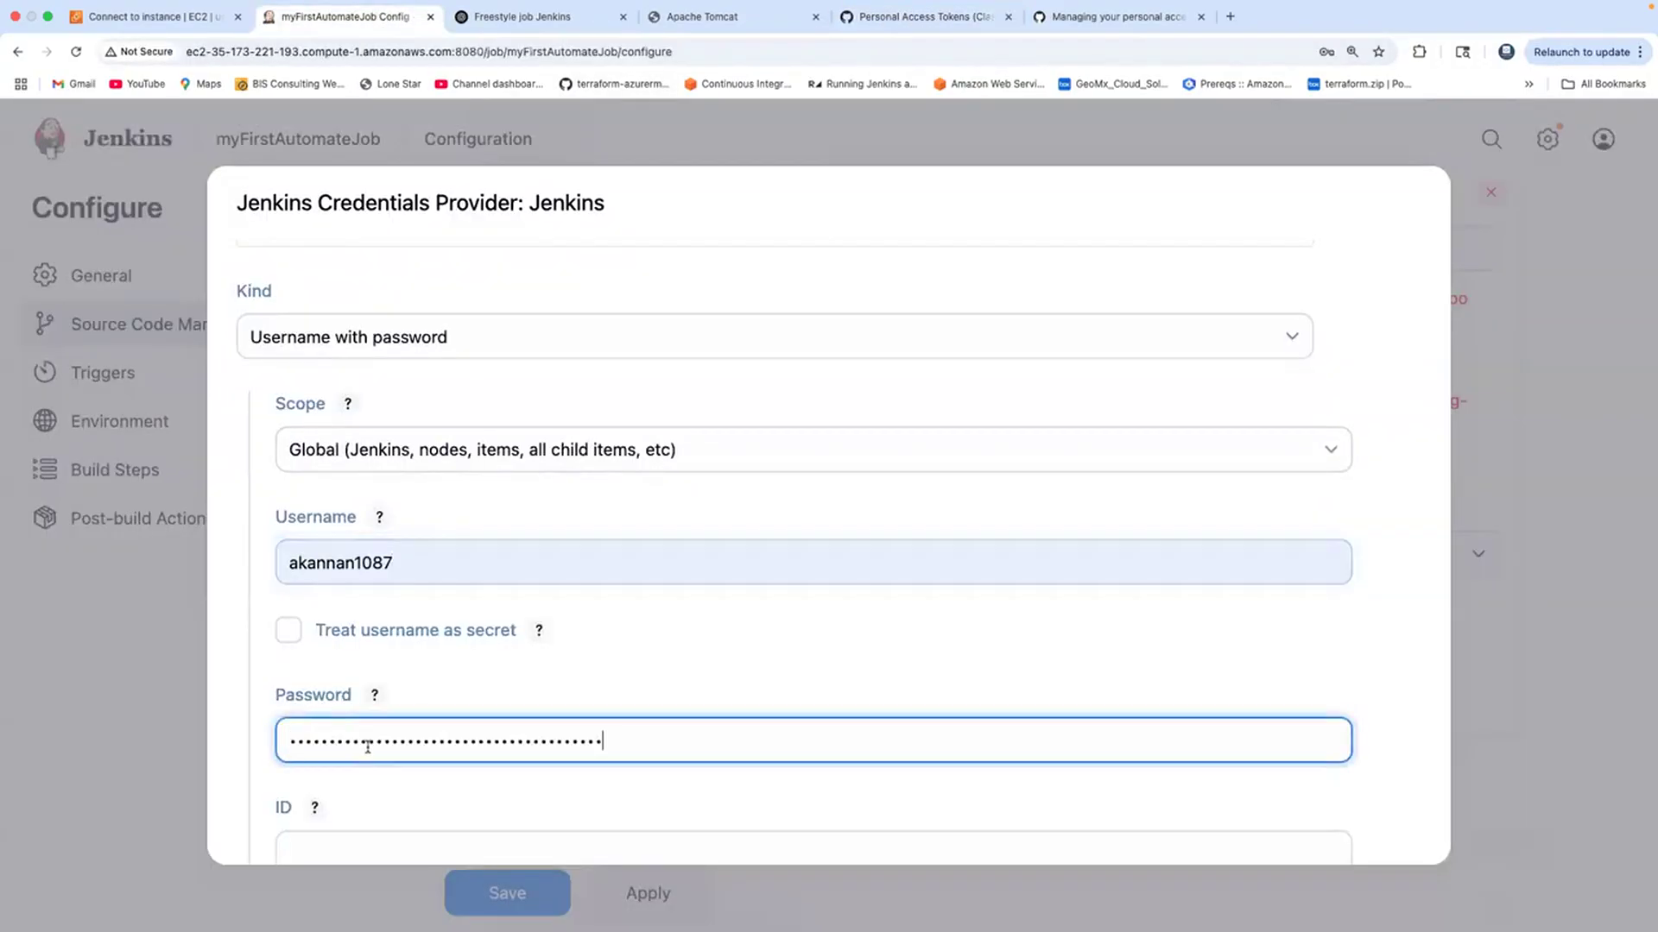
Describe the credential as "pat added june 2025", add it, and choose it as the repository's credentials
scroll(370, 742, down, 3)
click(458, 736)
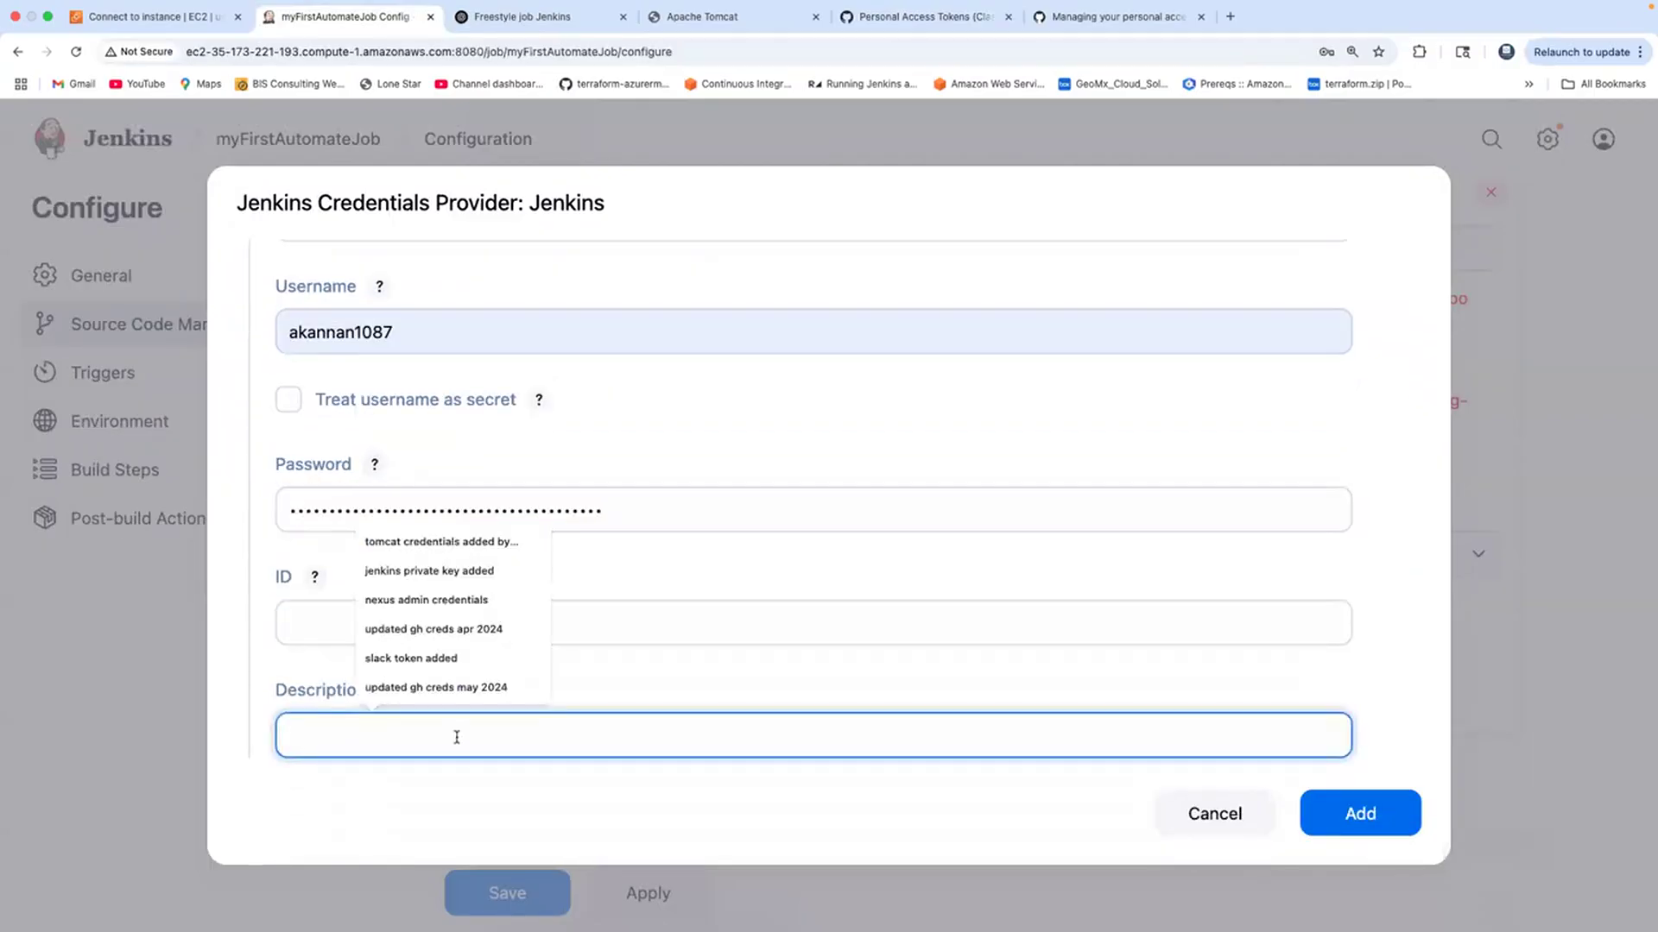
text(pa)
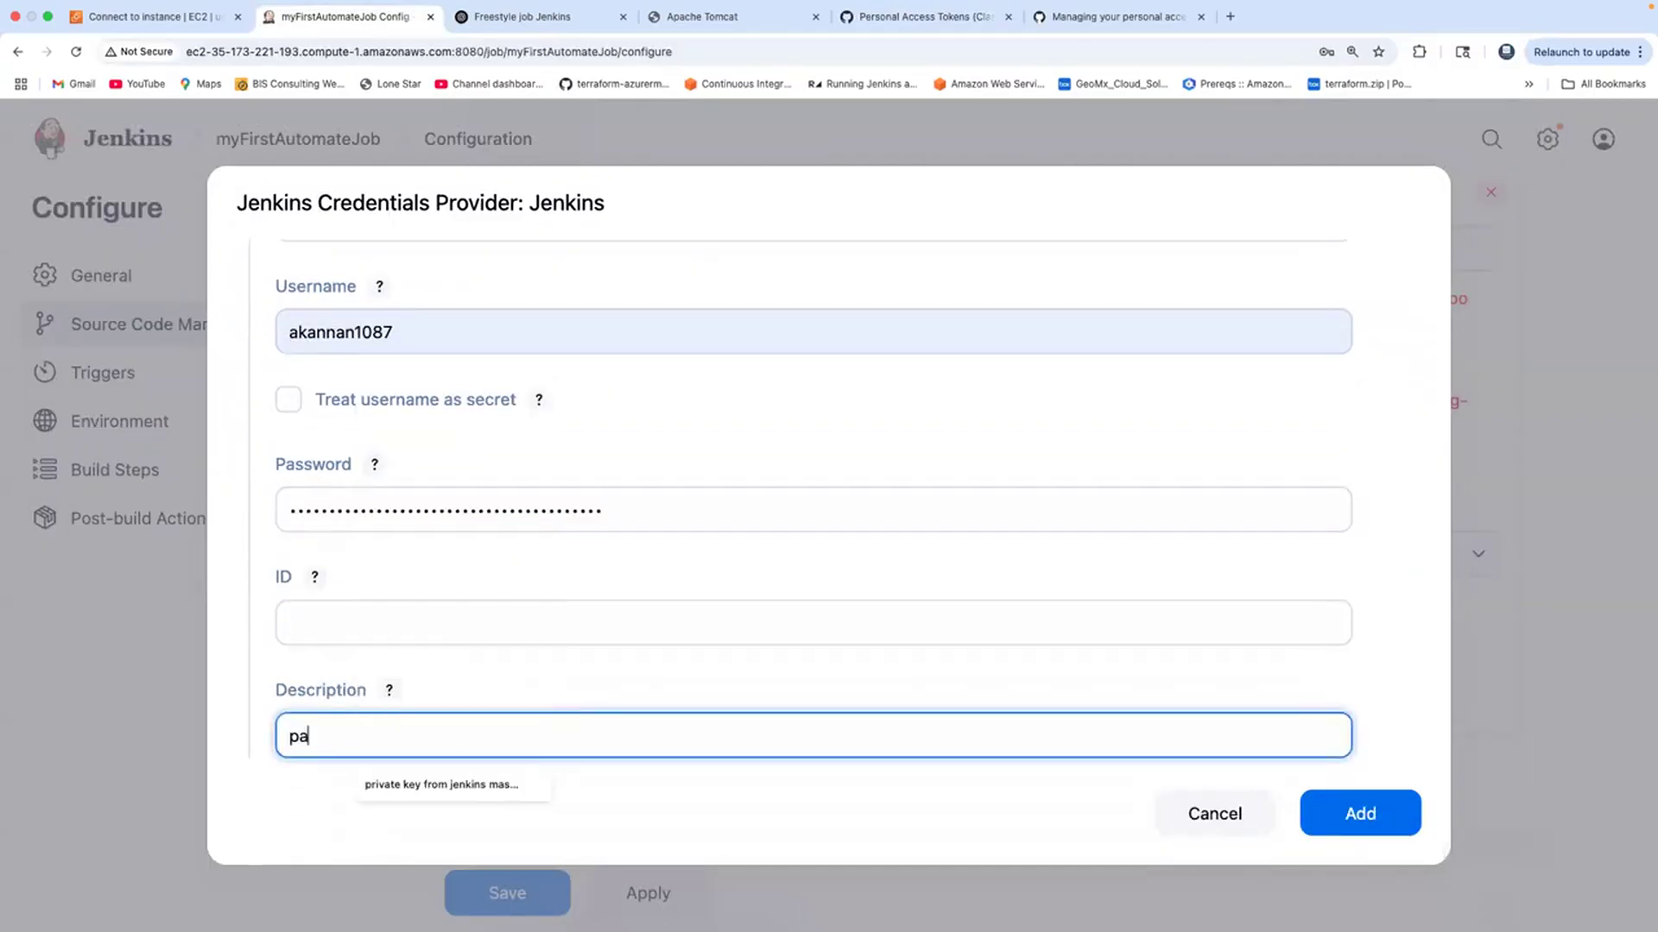
text(t added june 2025)
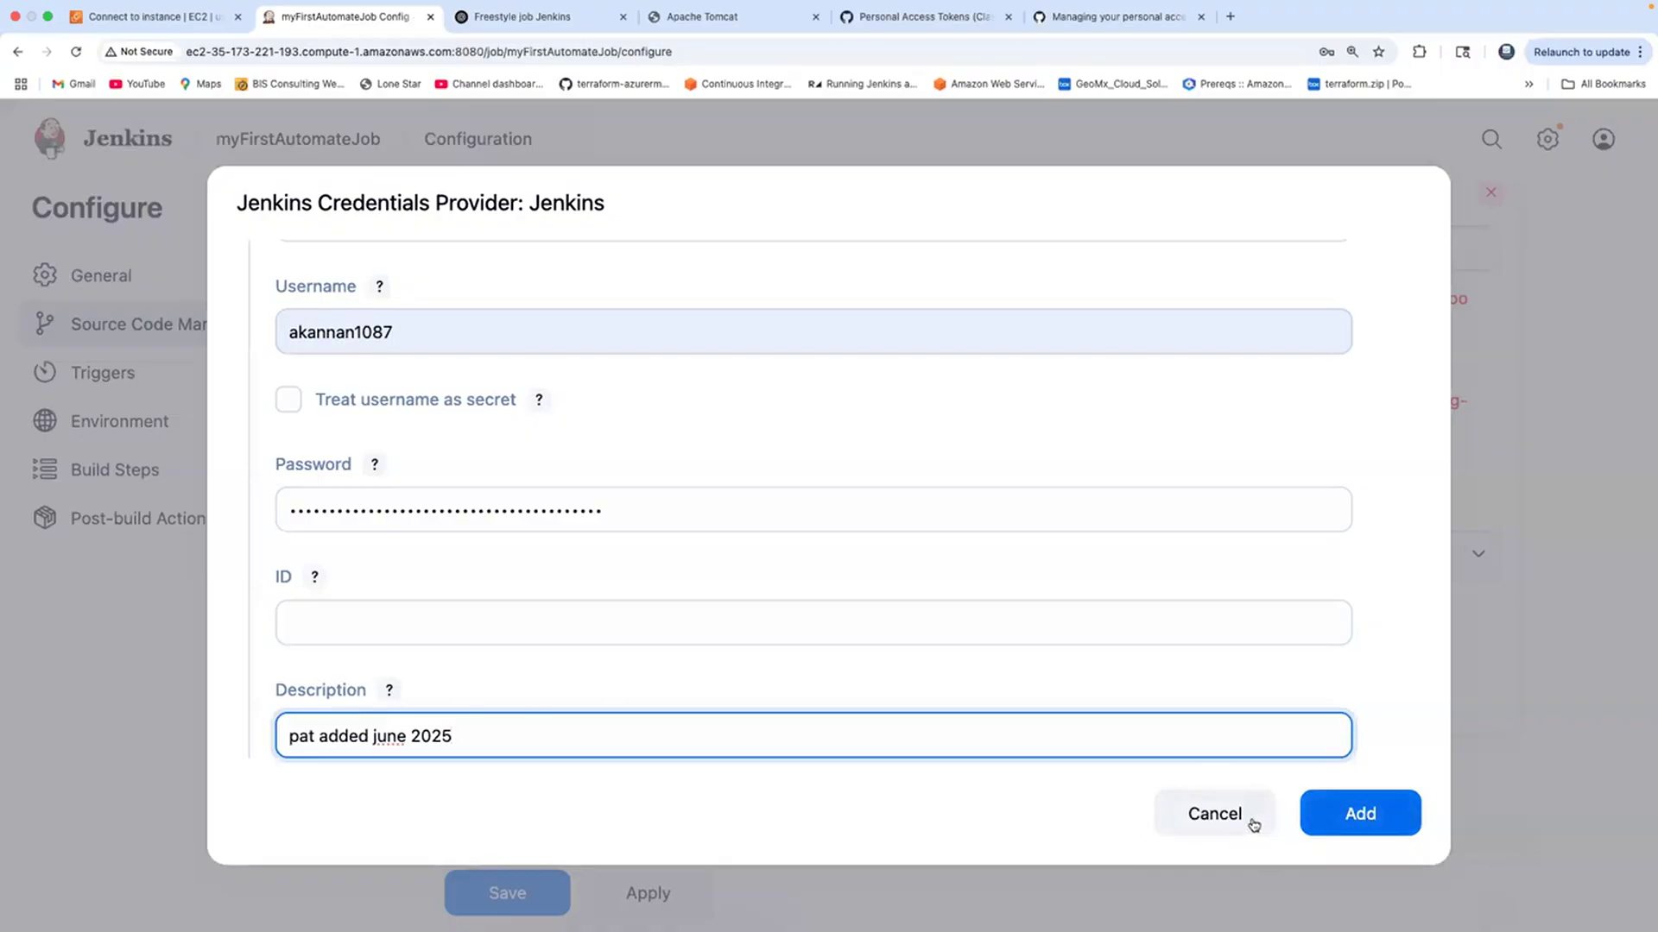
click(1358, 820)
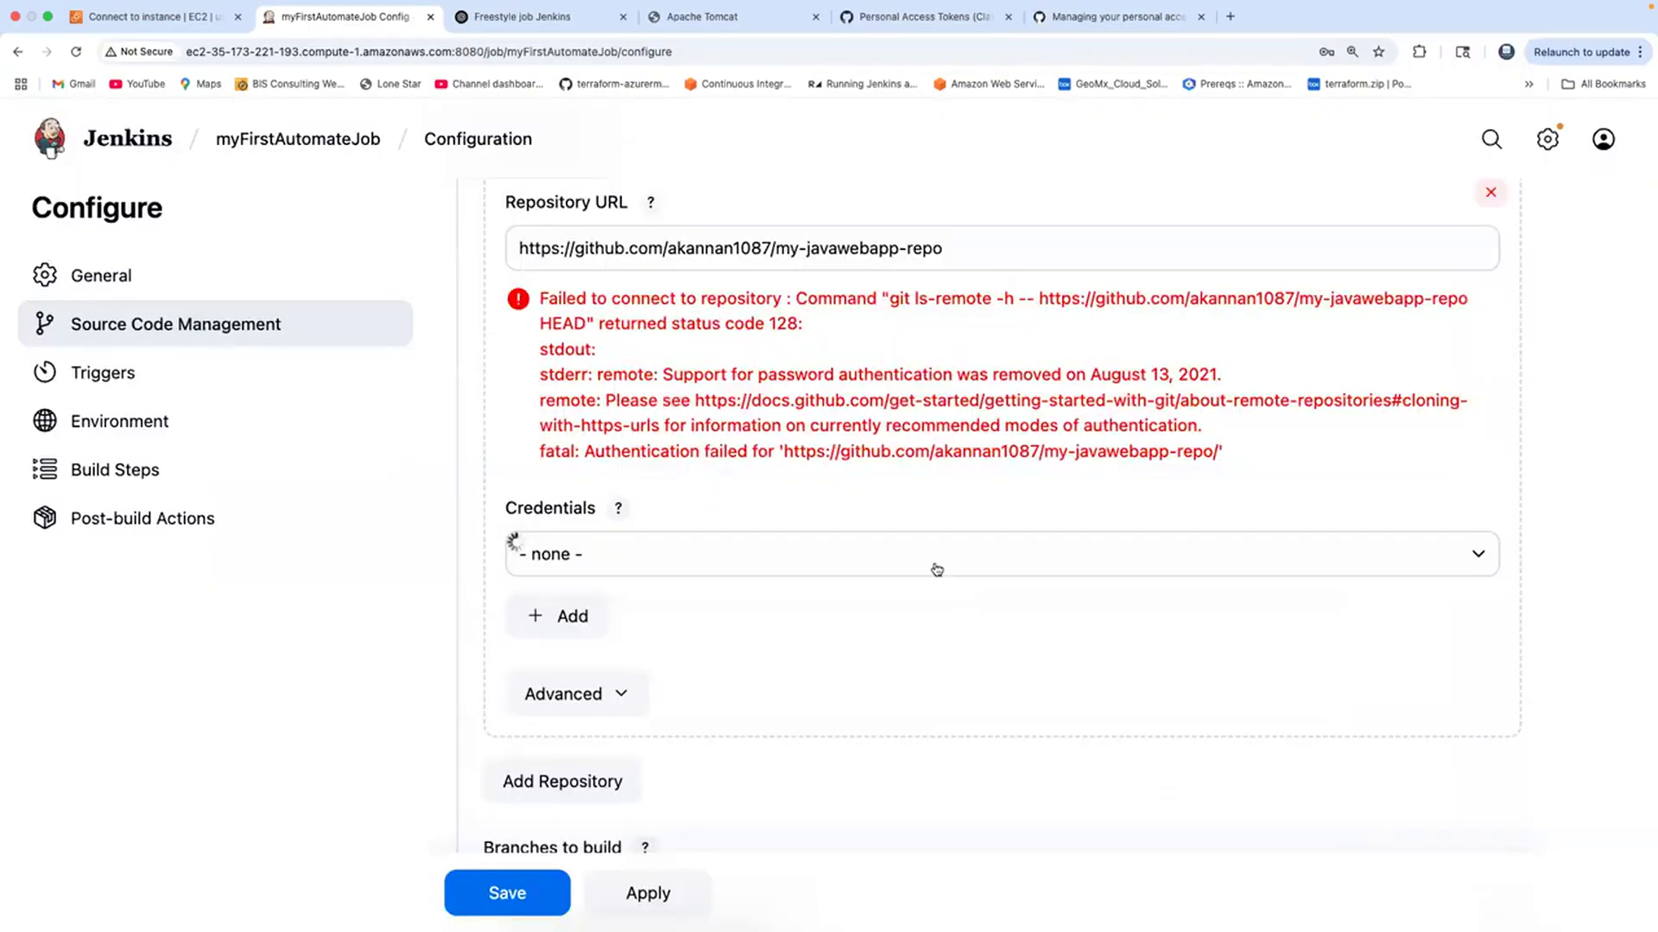
click(792, 561)
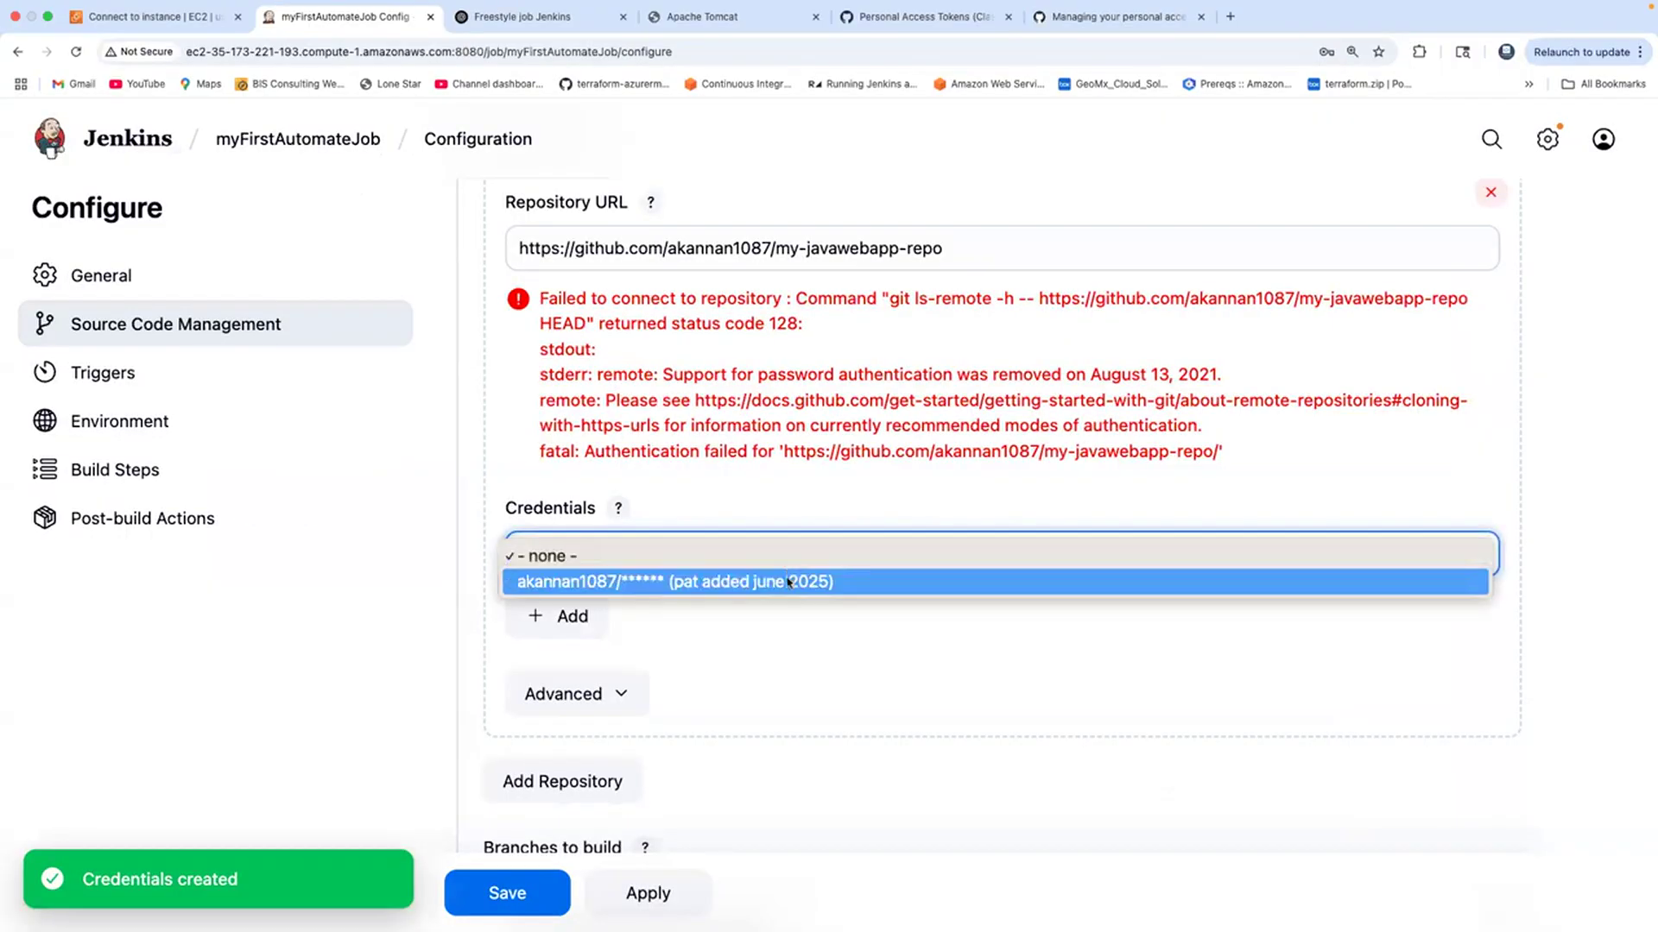
click(788, 583)
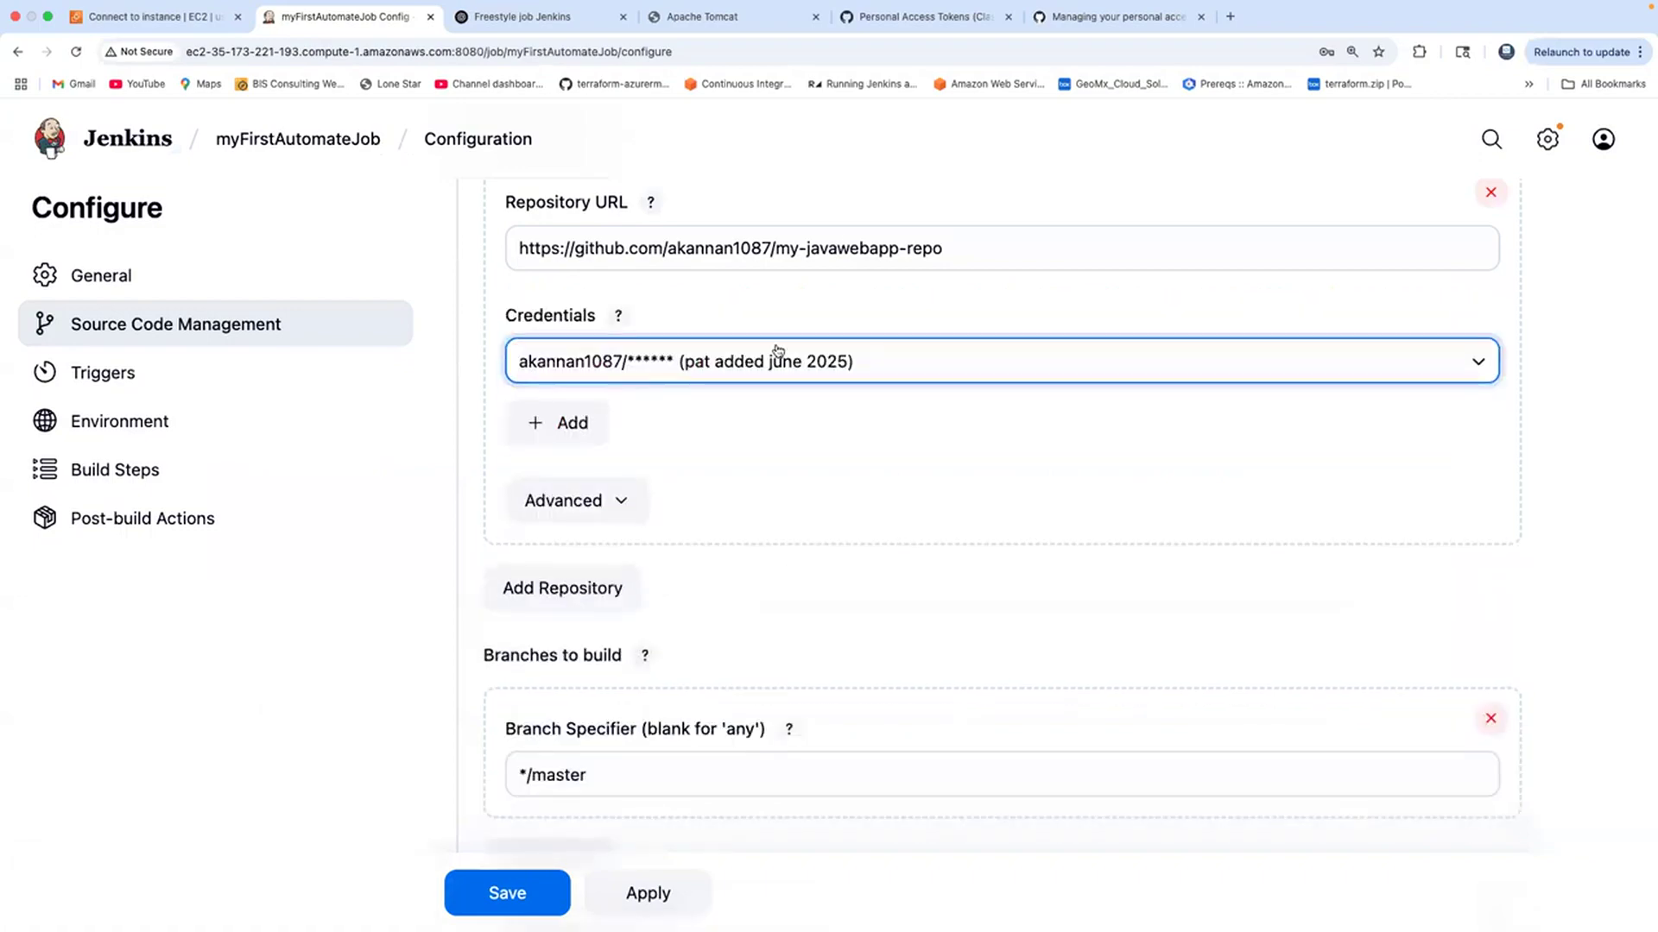
Return to GitHub and examine the list of classic personal access tokens with their scopes and expiration dates
click(924, 19)
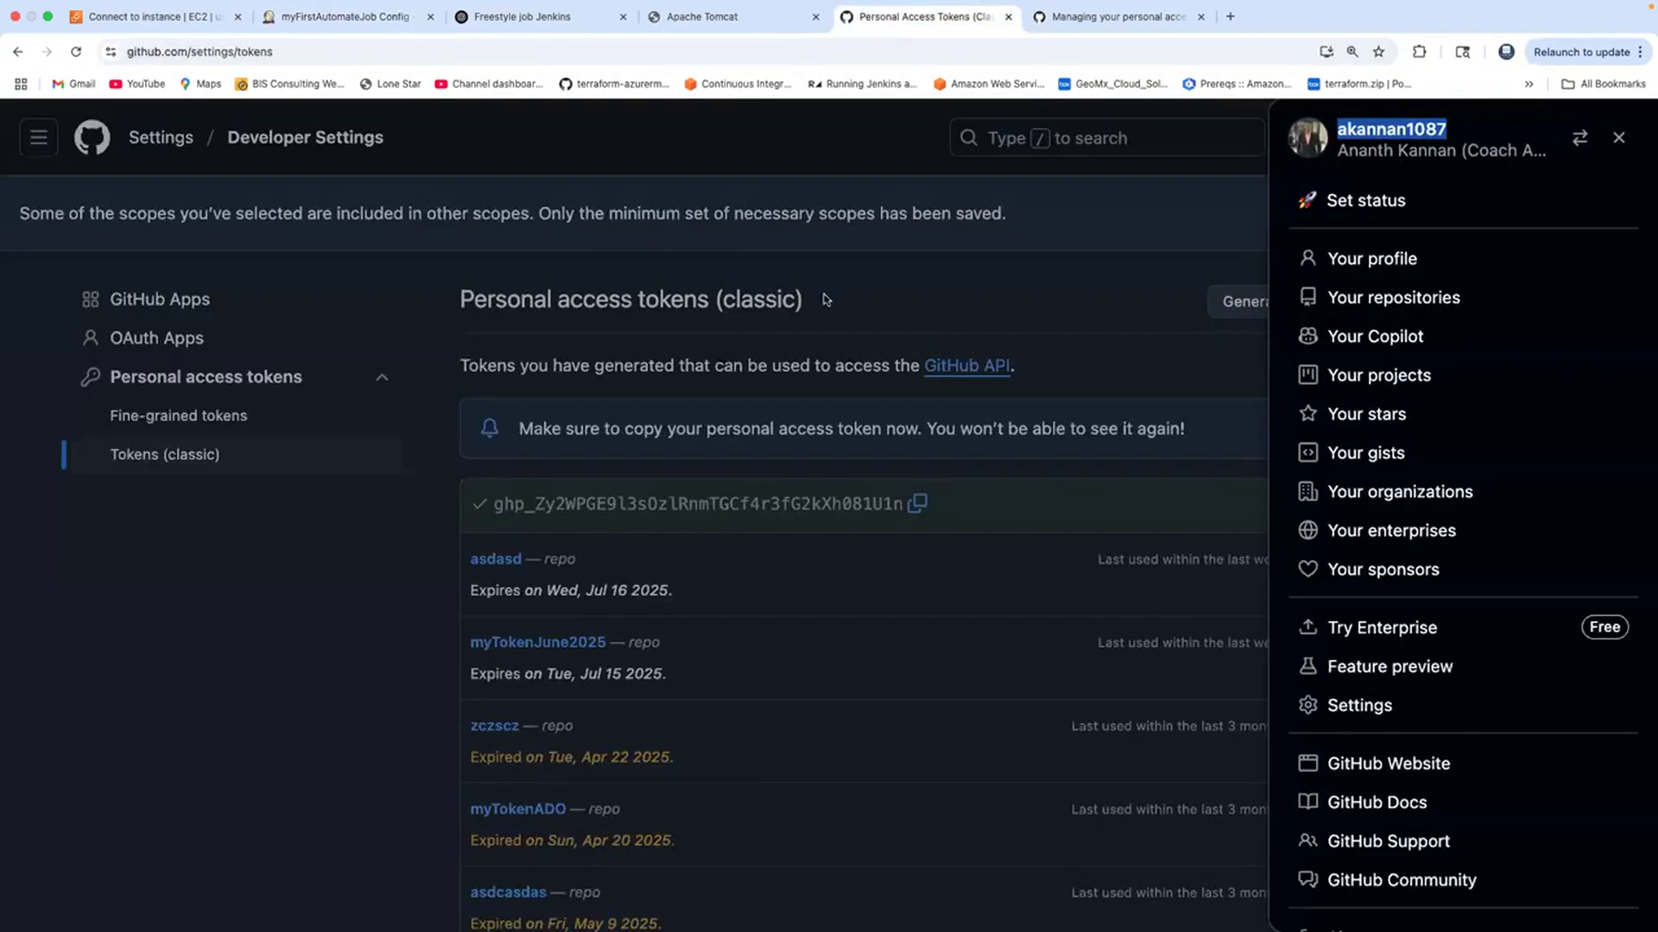
click(1619, 137)
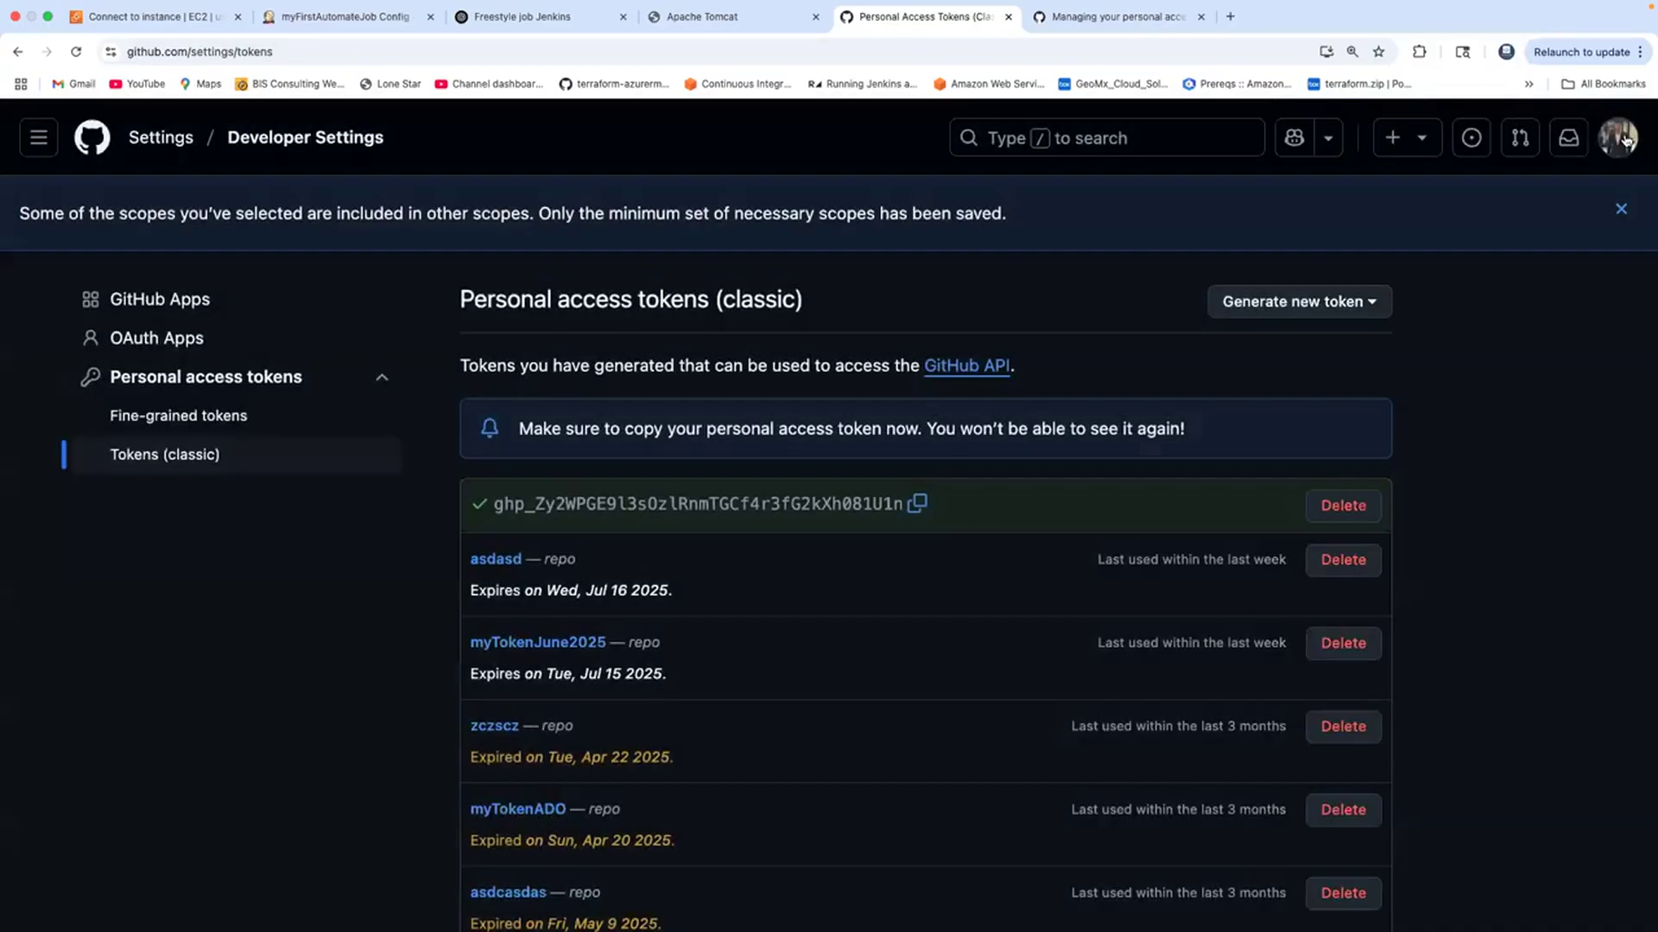
click(17, 52)
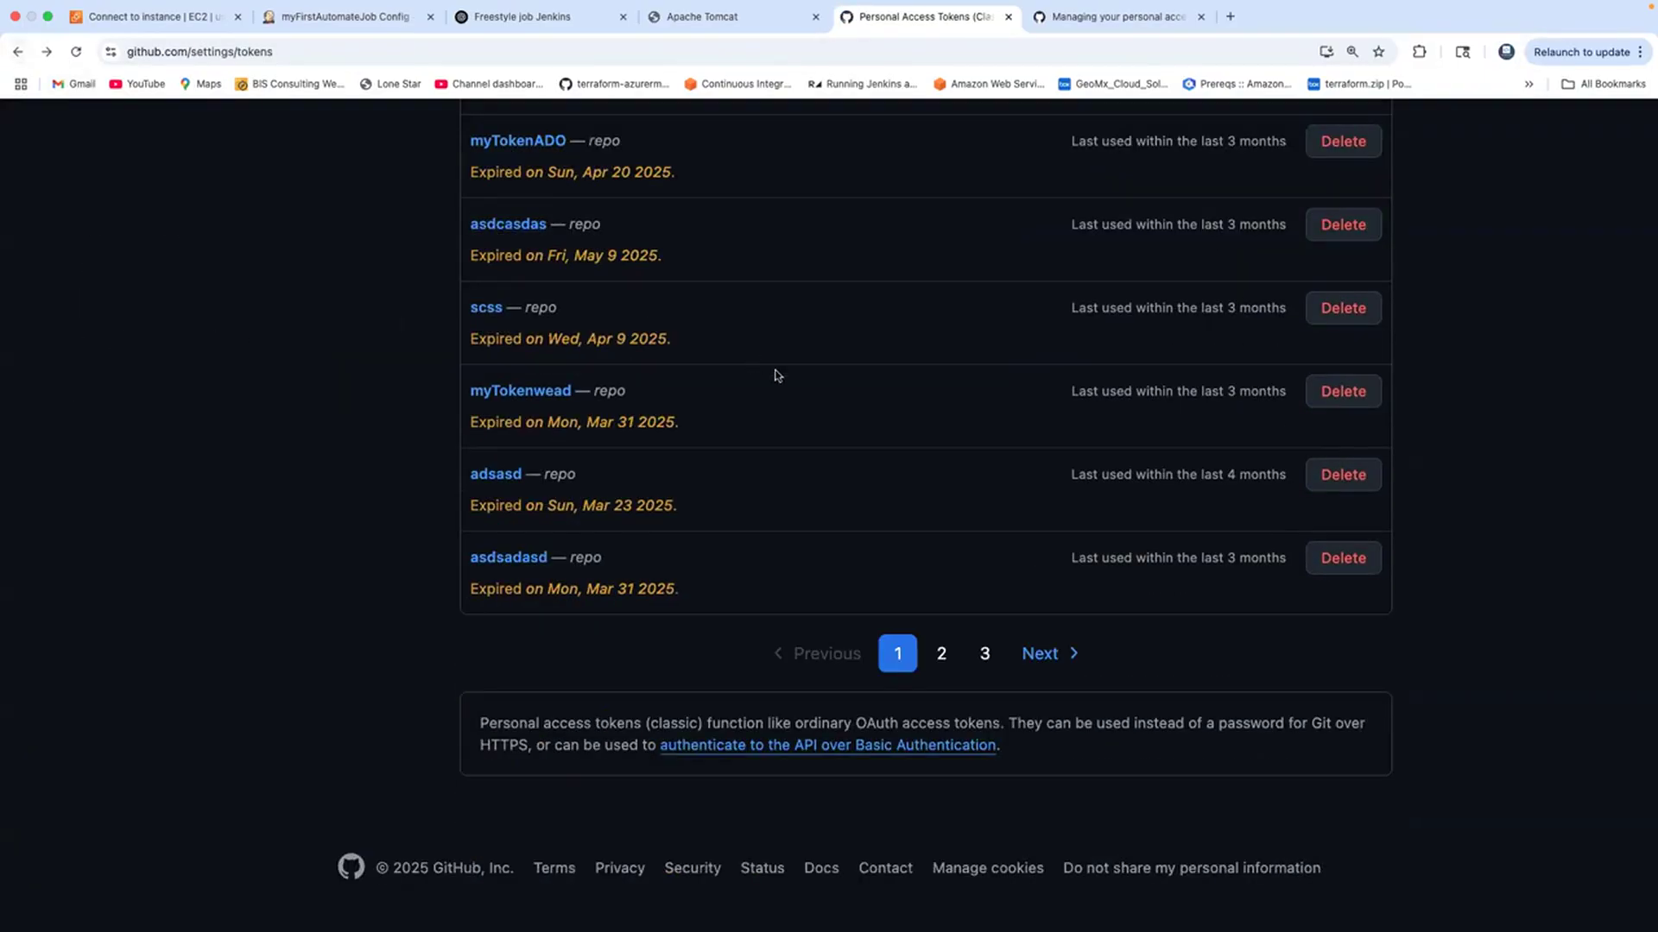
scroll(777, 376, up, 1)
scroll(775, 375, up, 6)
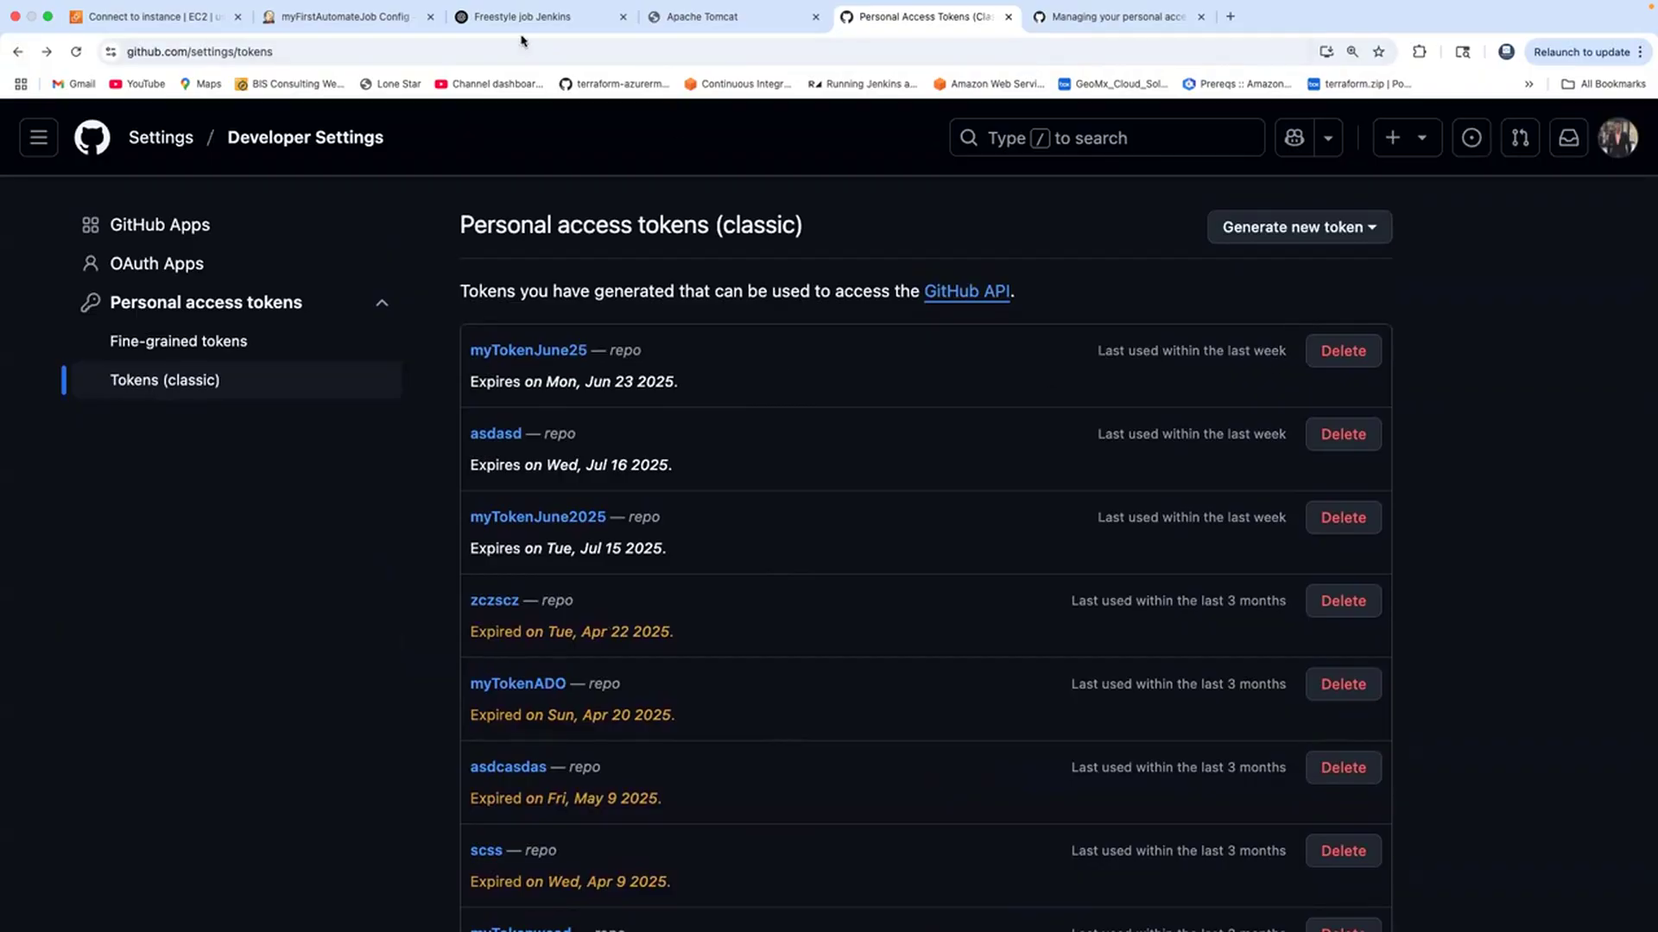
Back in the Jenkins job configuration, set the branch specifier under Branches to build to */main
click(363, 16)
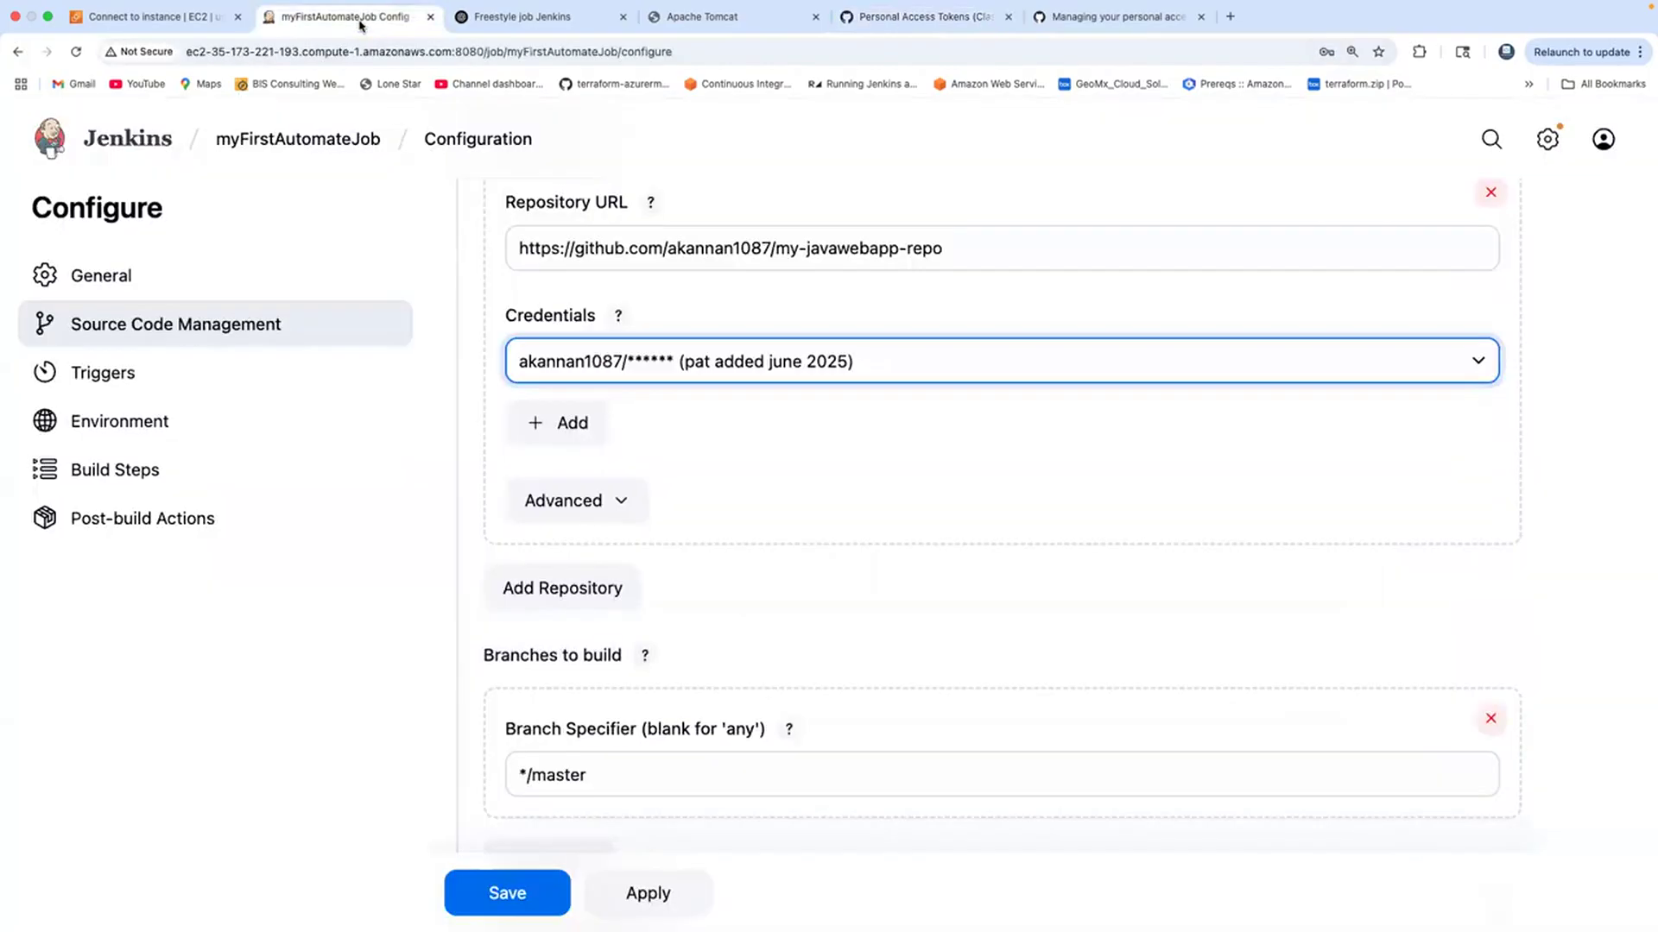
scroll(774, 426, down, 1)
scroll(775, 426, down, 1)
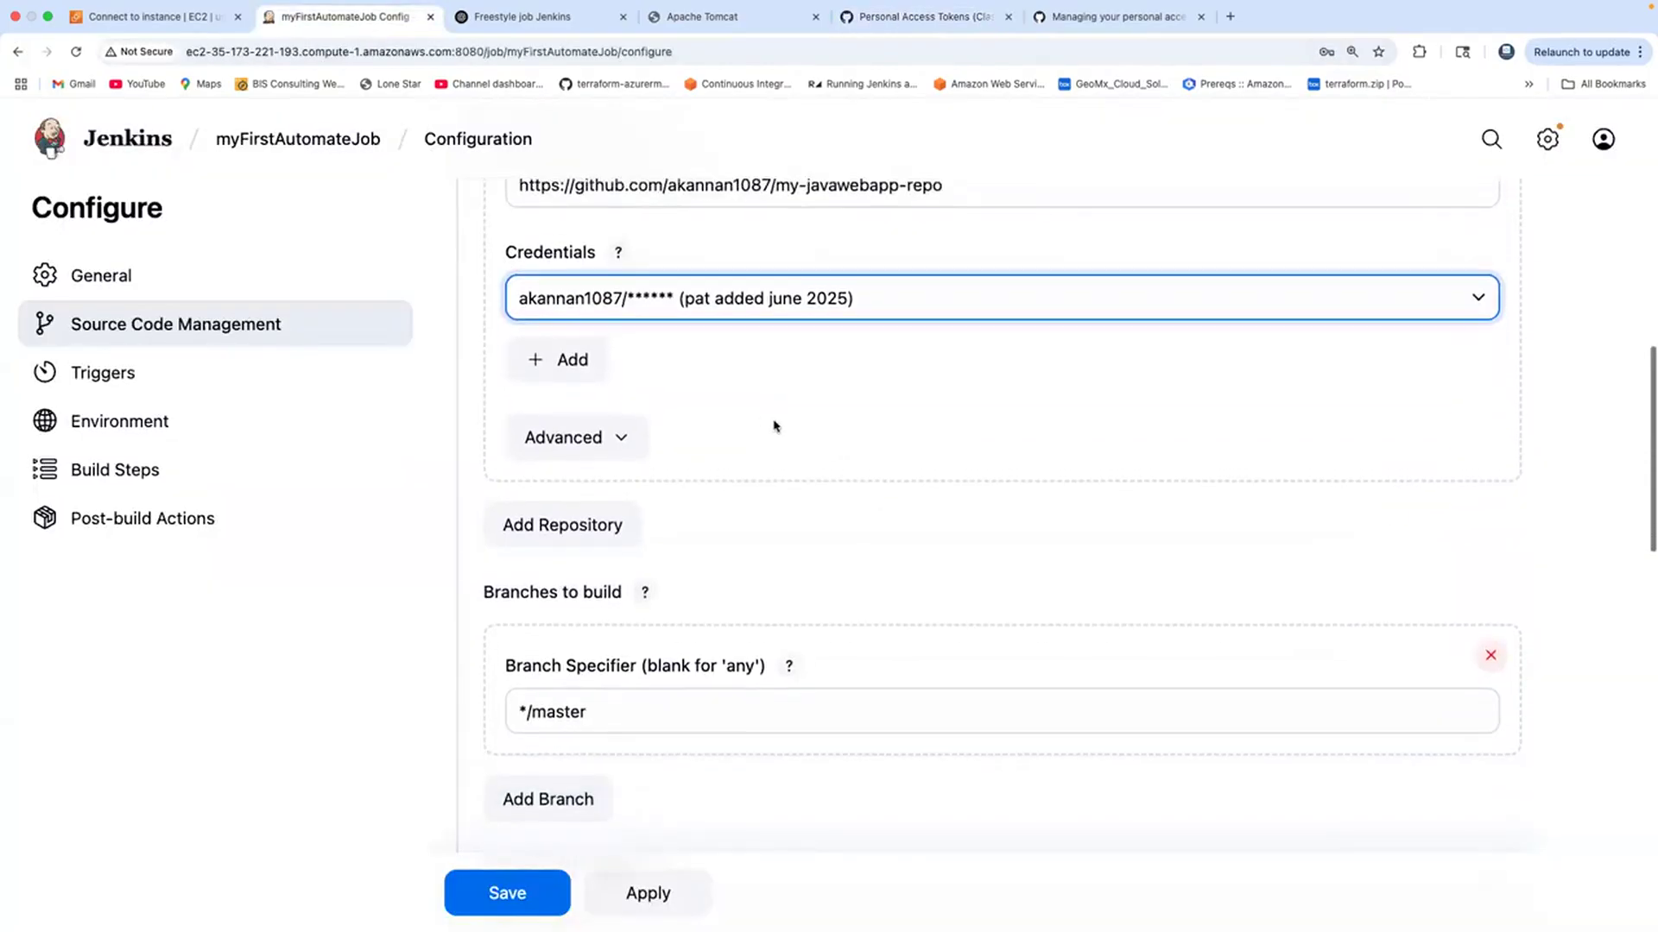
scroll(774, 425, down, 2)
scroll(774, 426, down, 3)
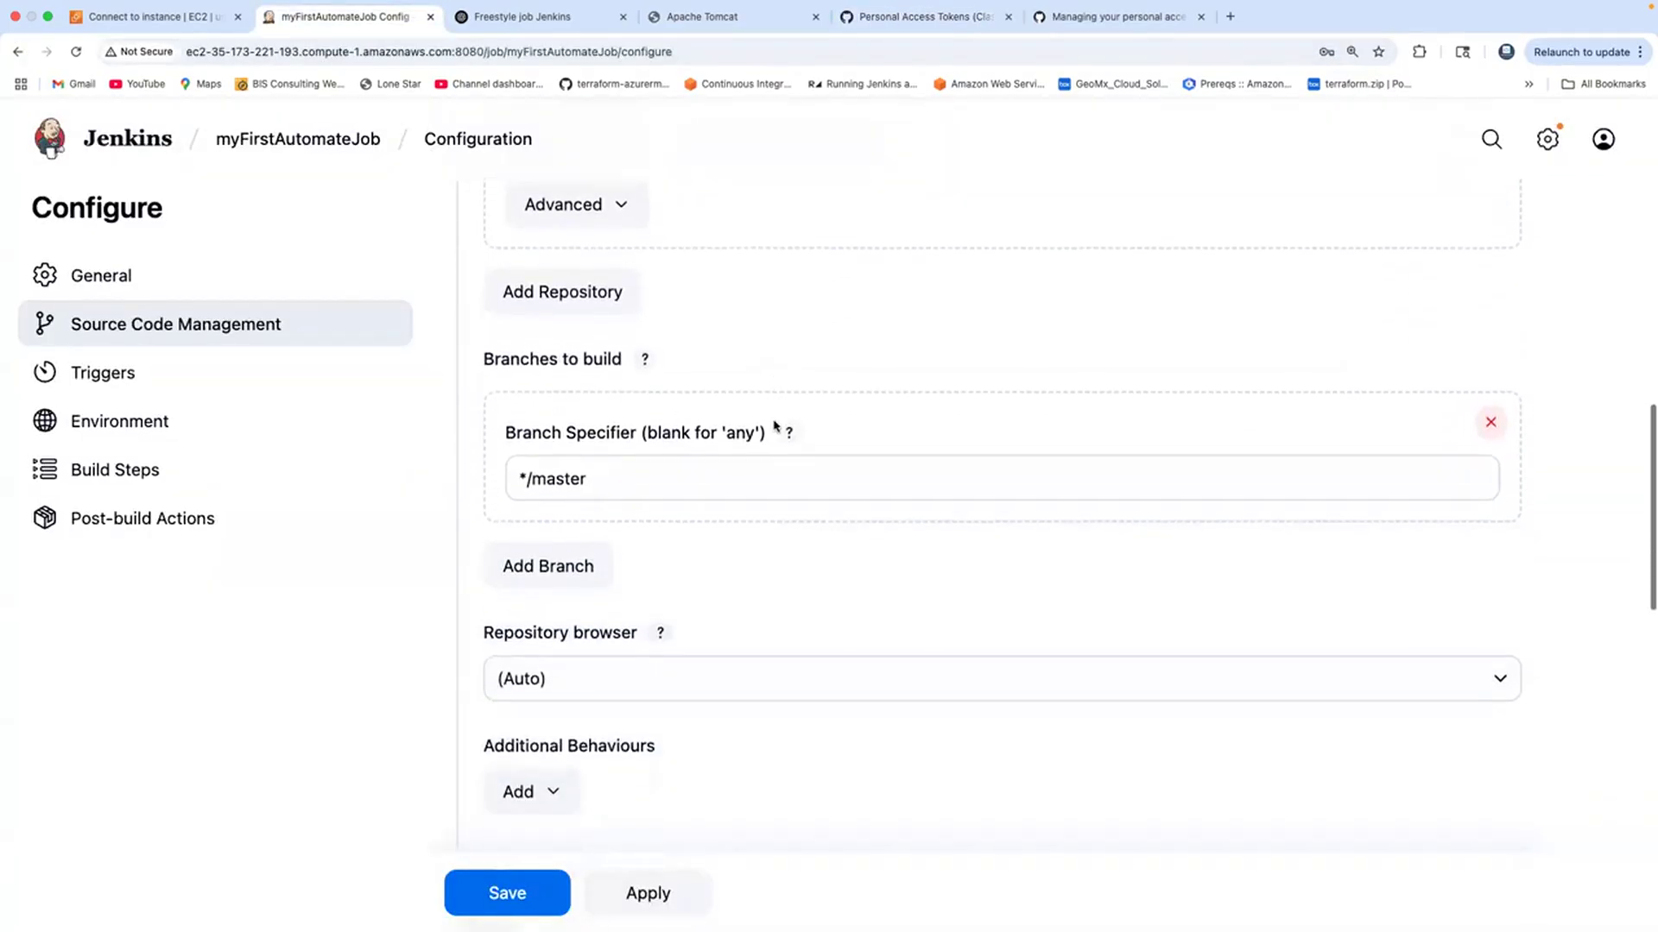
double_click(558, 458)
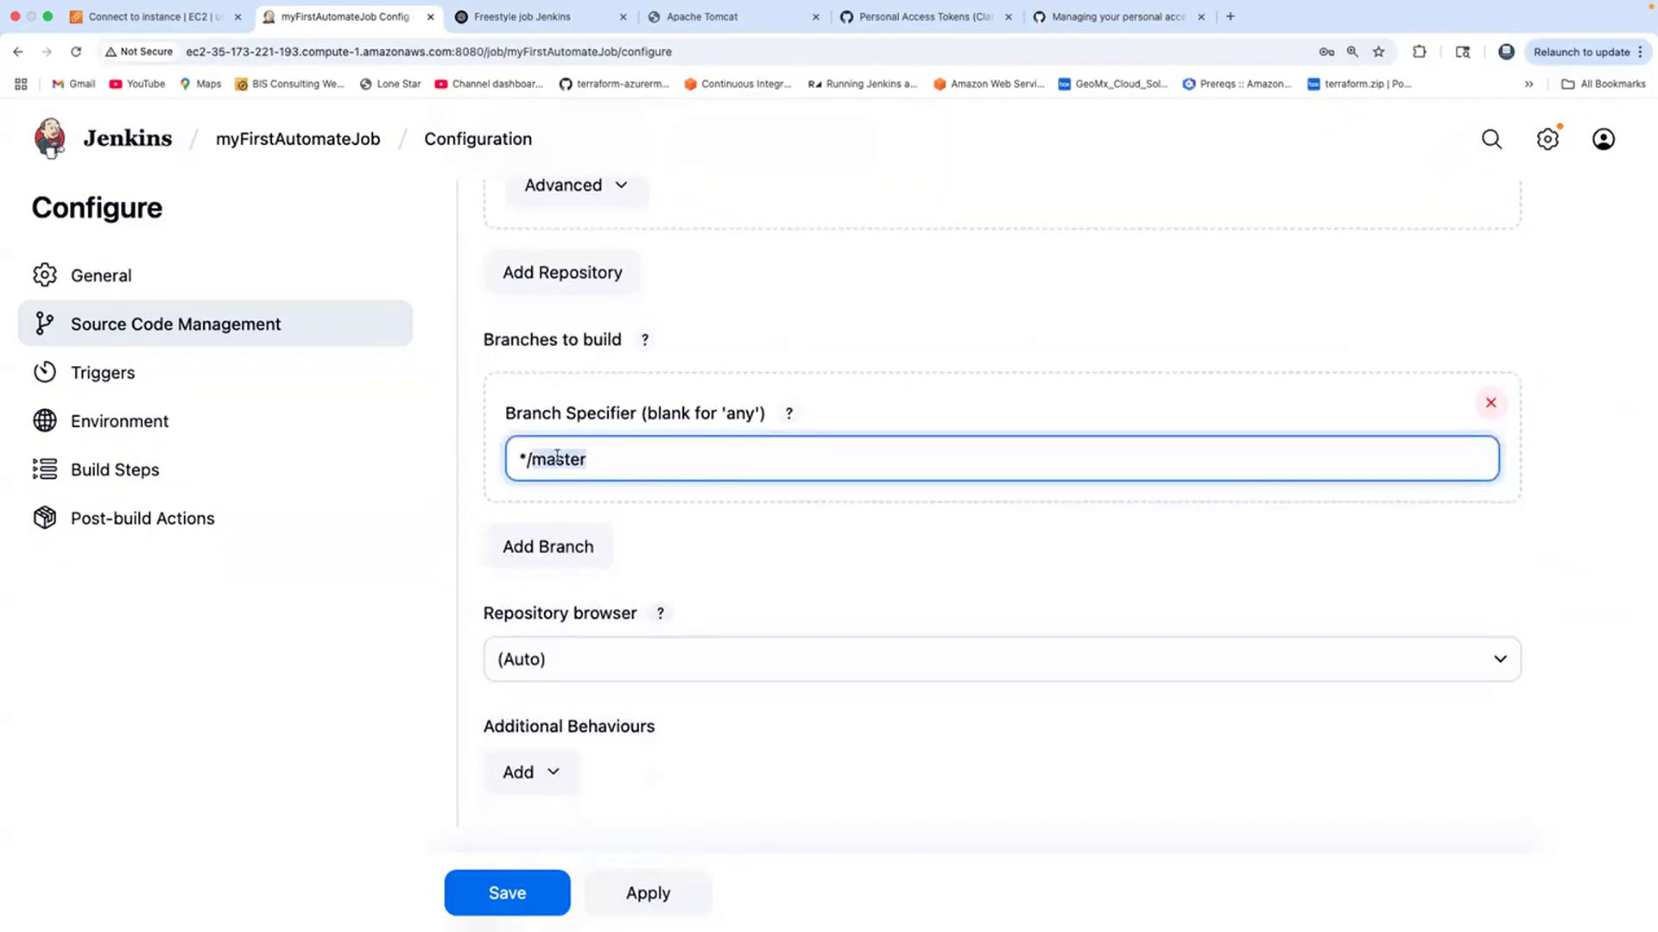
text(main)
Go back to the my-javawebapp-repo page on GitHub and check the name of its branch
click(914, 23)
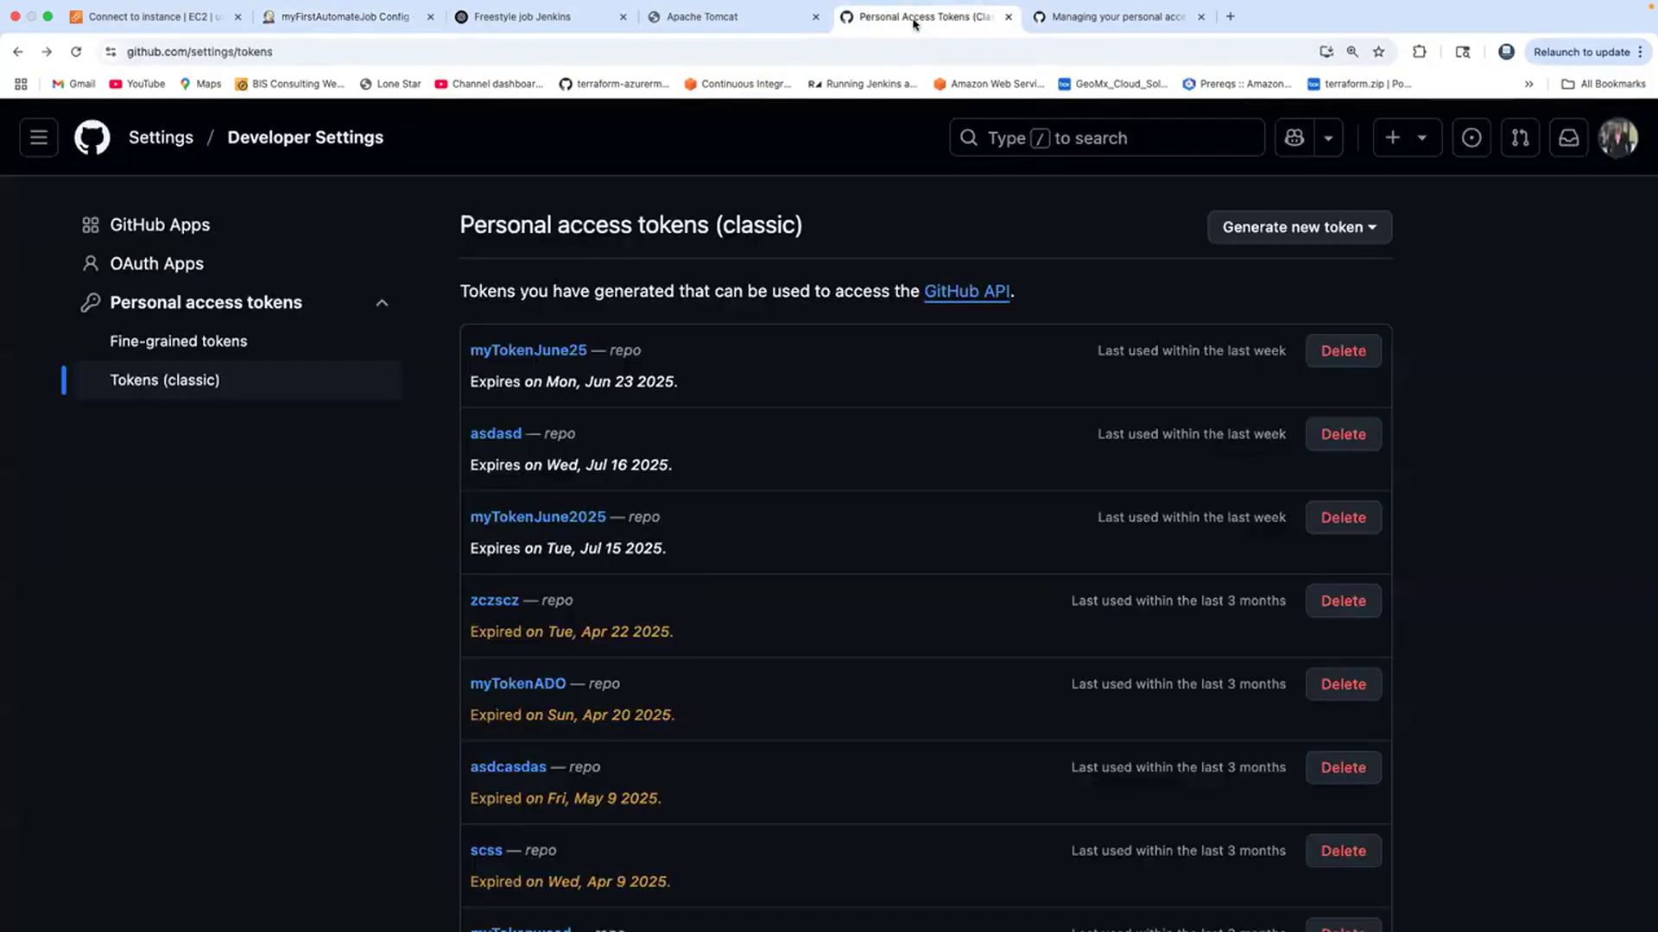
click(17, 52)
click(17, 53)
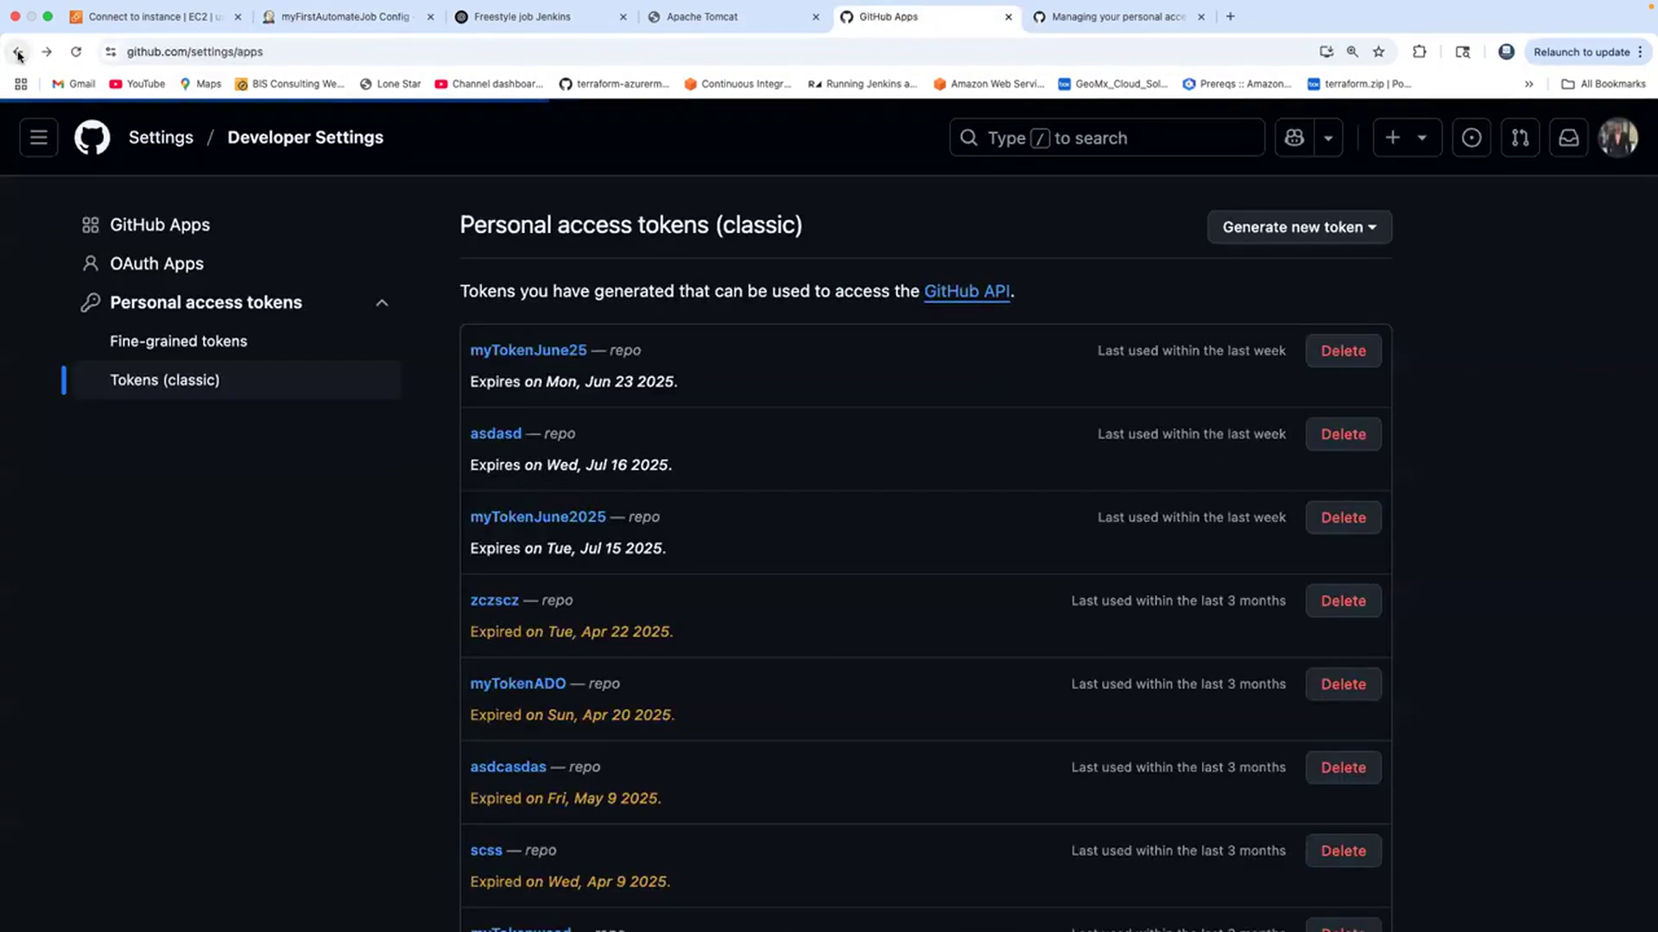
click(18, 53)
click(17, 53)
click(17, 53)
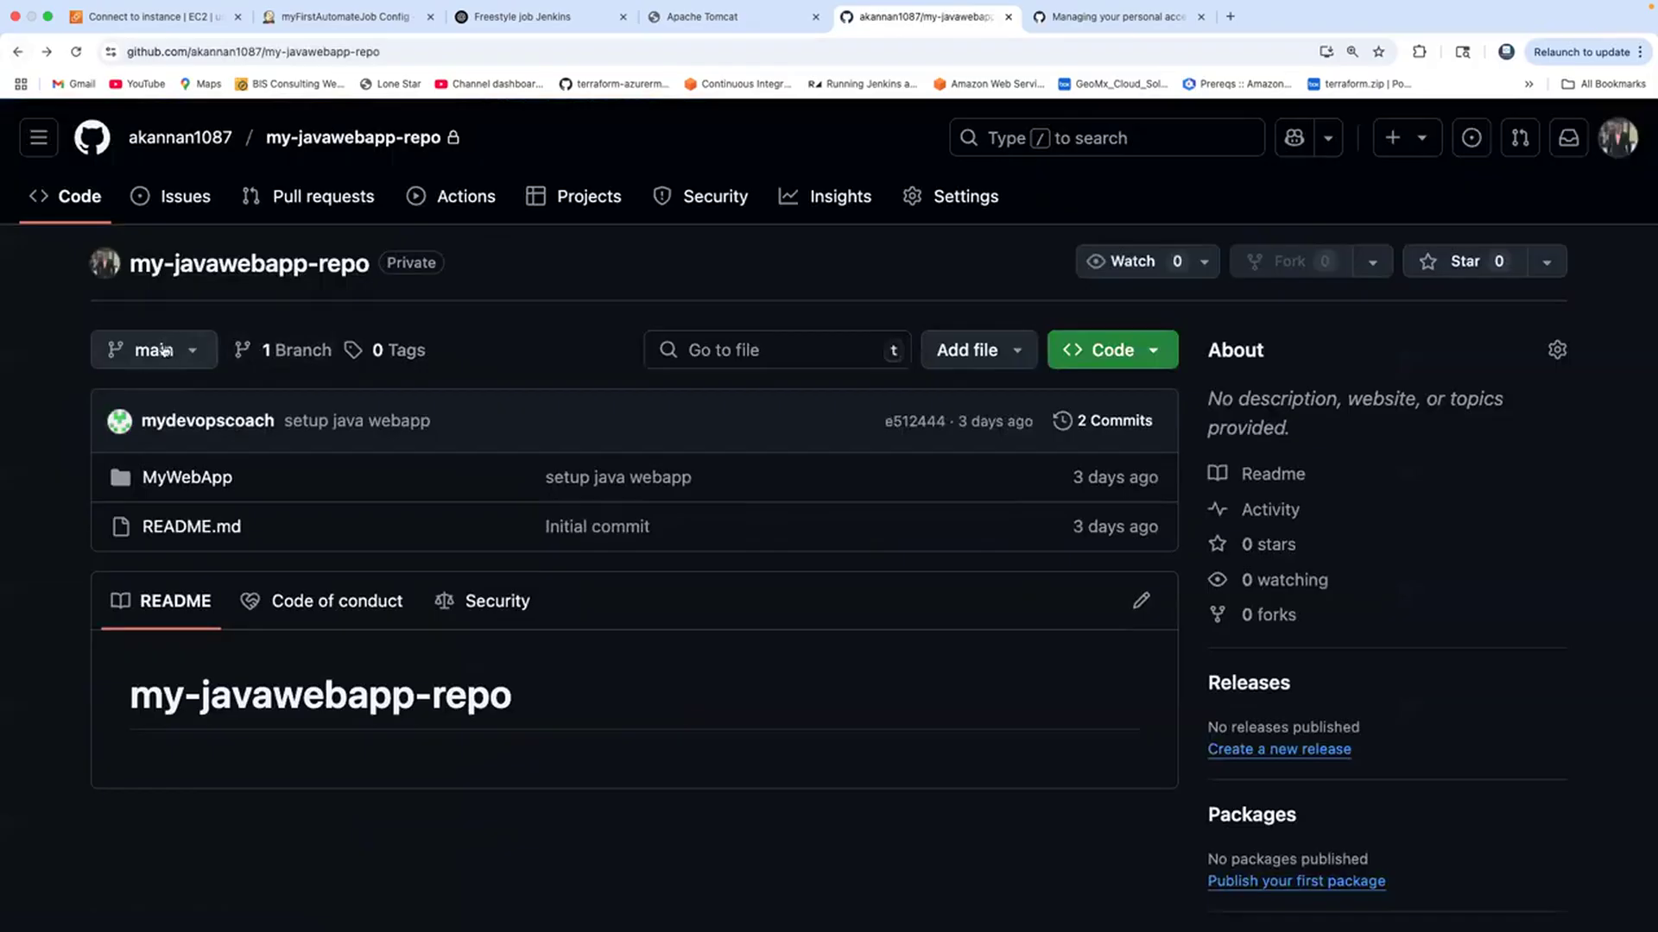
Return to the Jenkins job configuration and enable the Poll SCM build trigger
click(357, 23)
scroll(666, 377, down, 5)
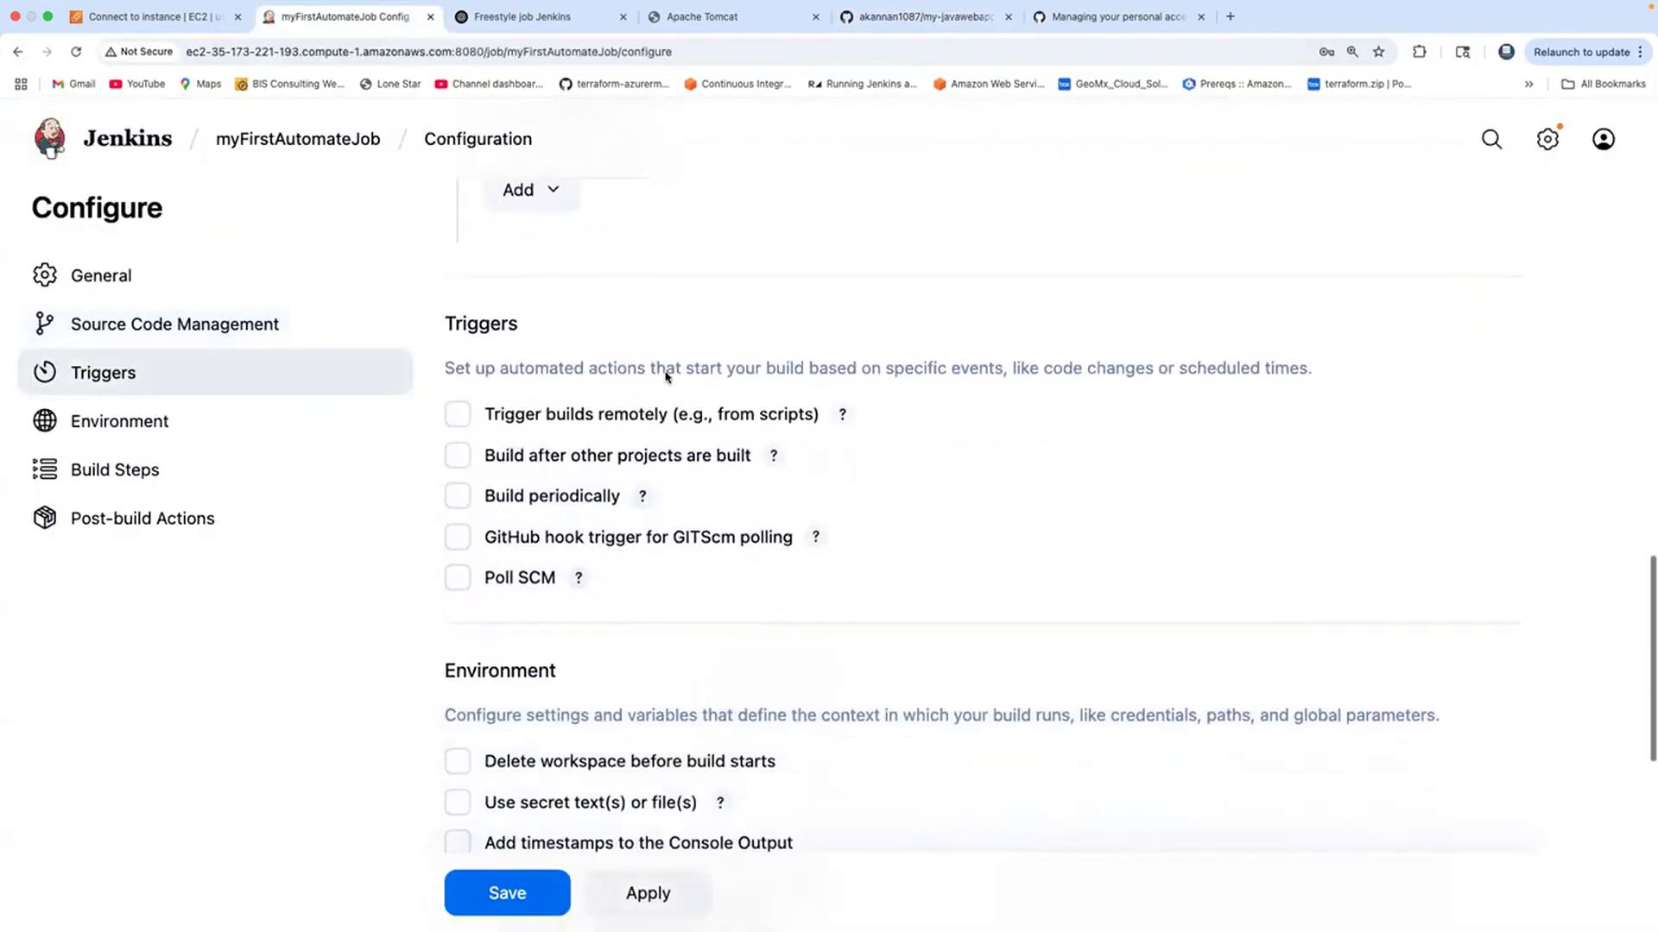
scroll(666, 378, down, 2)
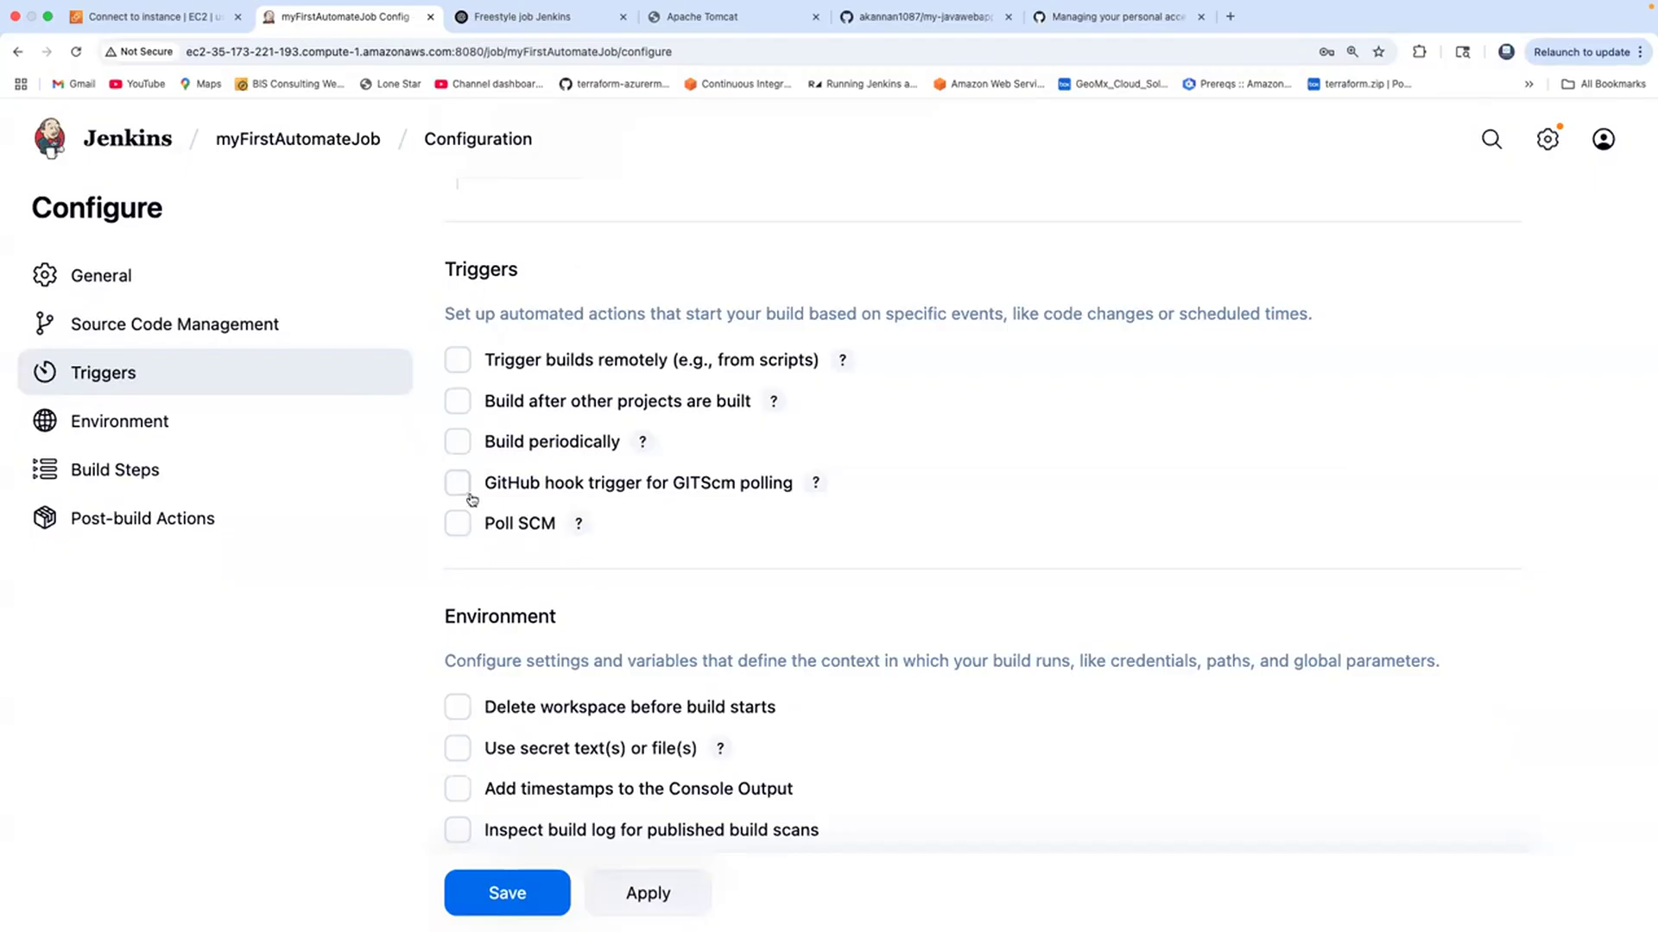
click(459, 524)
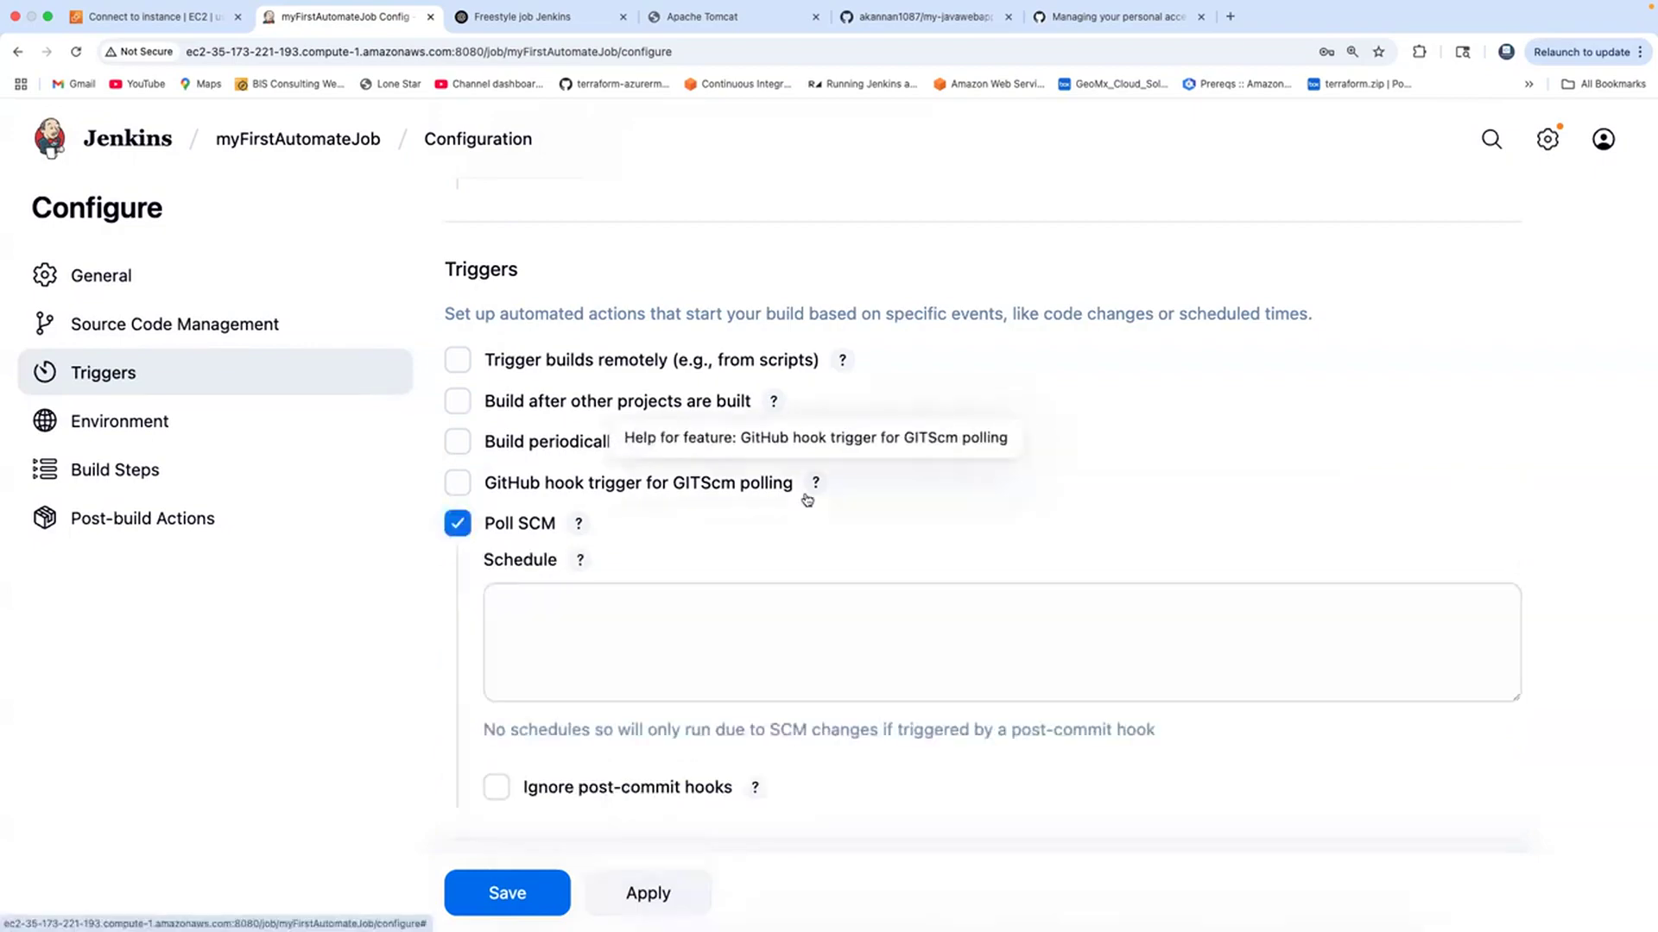
Find the every-fifteen-minutes example in the schedule help and copy H/15 * * * * into the Poll SCM schedule
scroll(806, 492, down, 2)
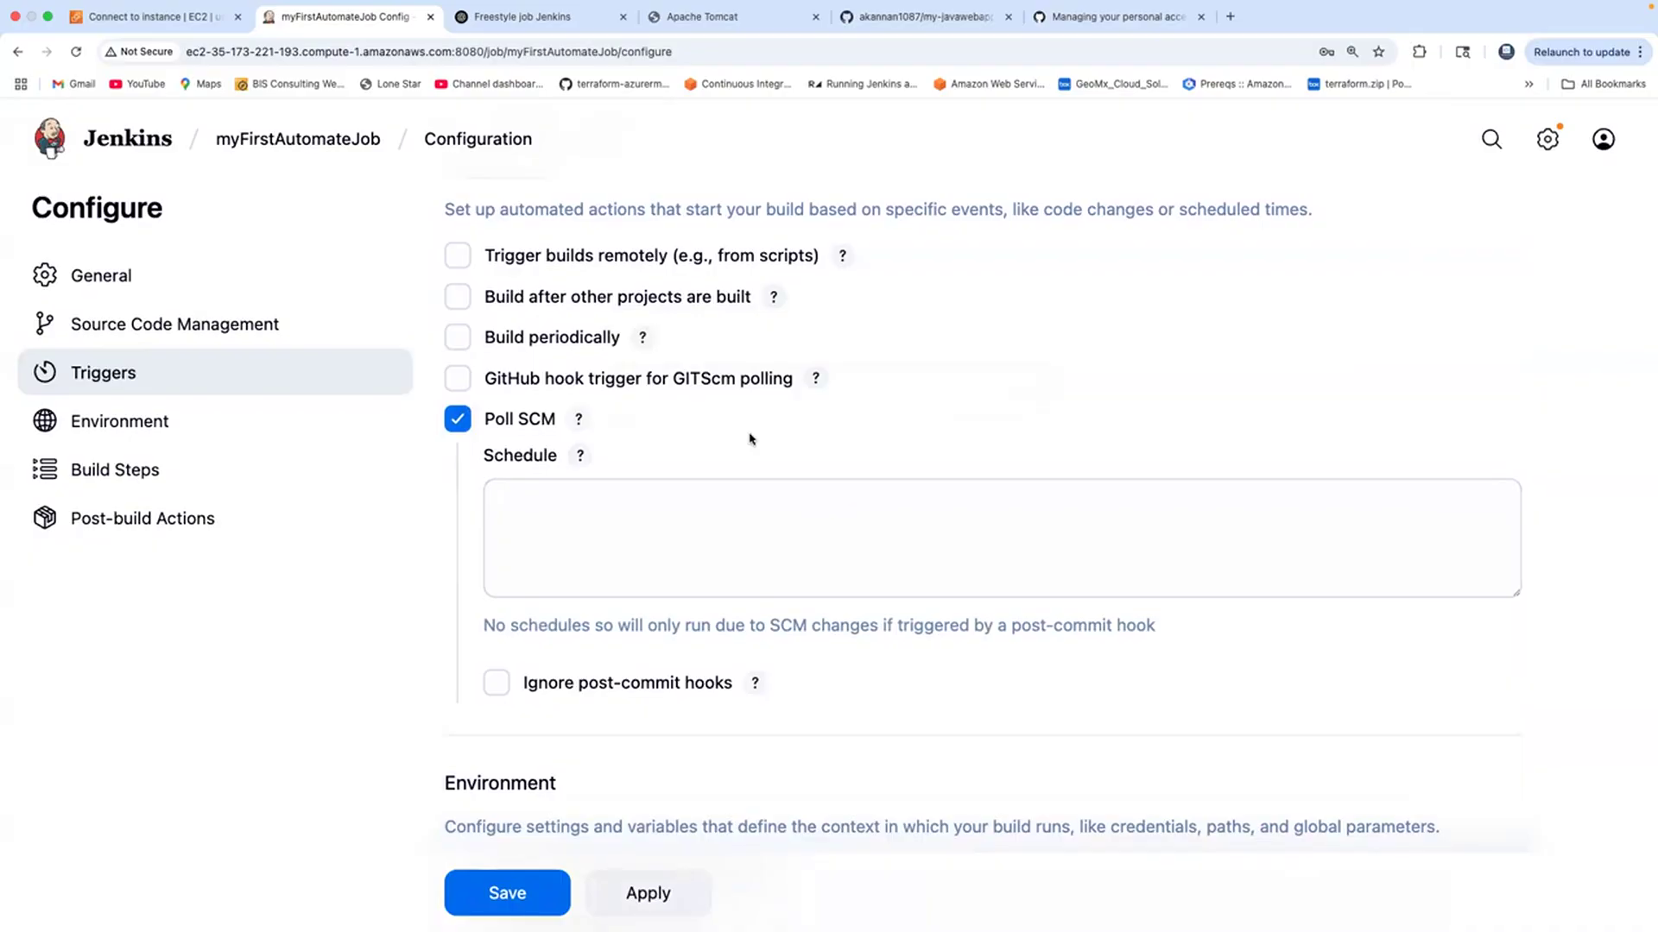
click(580, 457)
scroll(872, 414, down, 5)
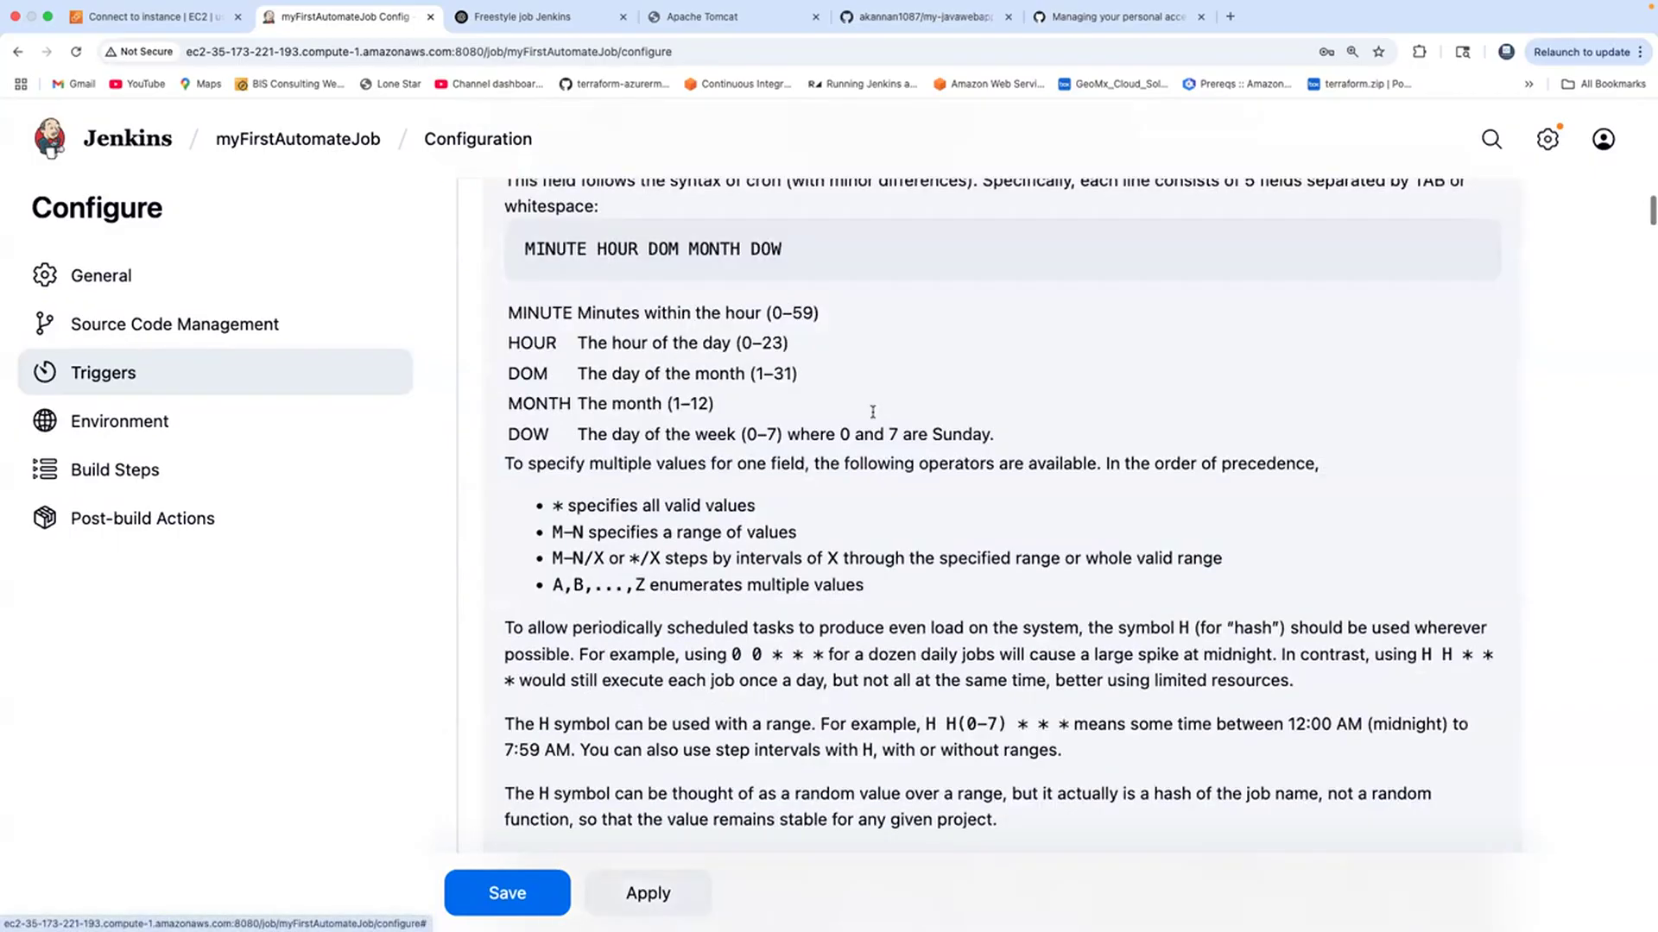
scroll(872, 412, down, 5)
scroll(643, 440, down, 3)
triple_click(626, 441)
key(super+c)
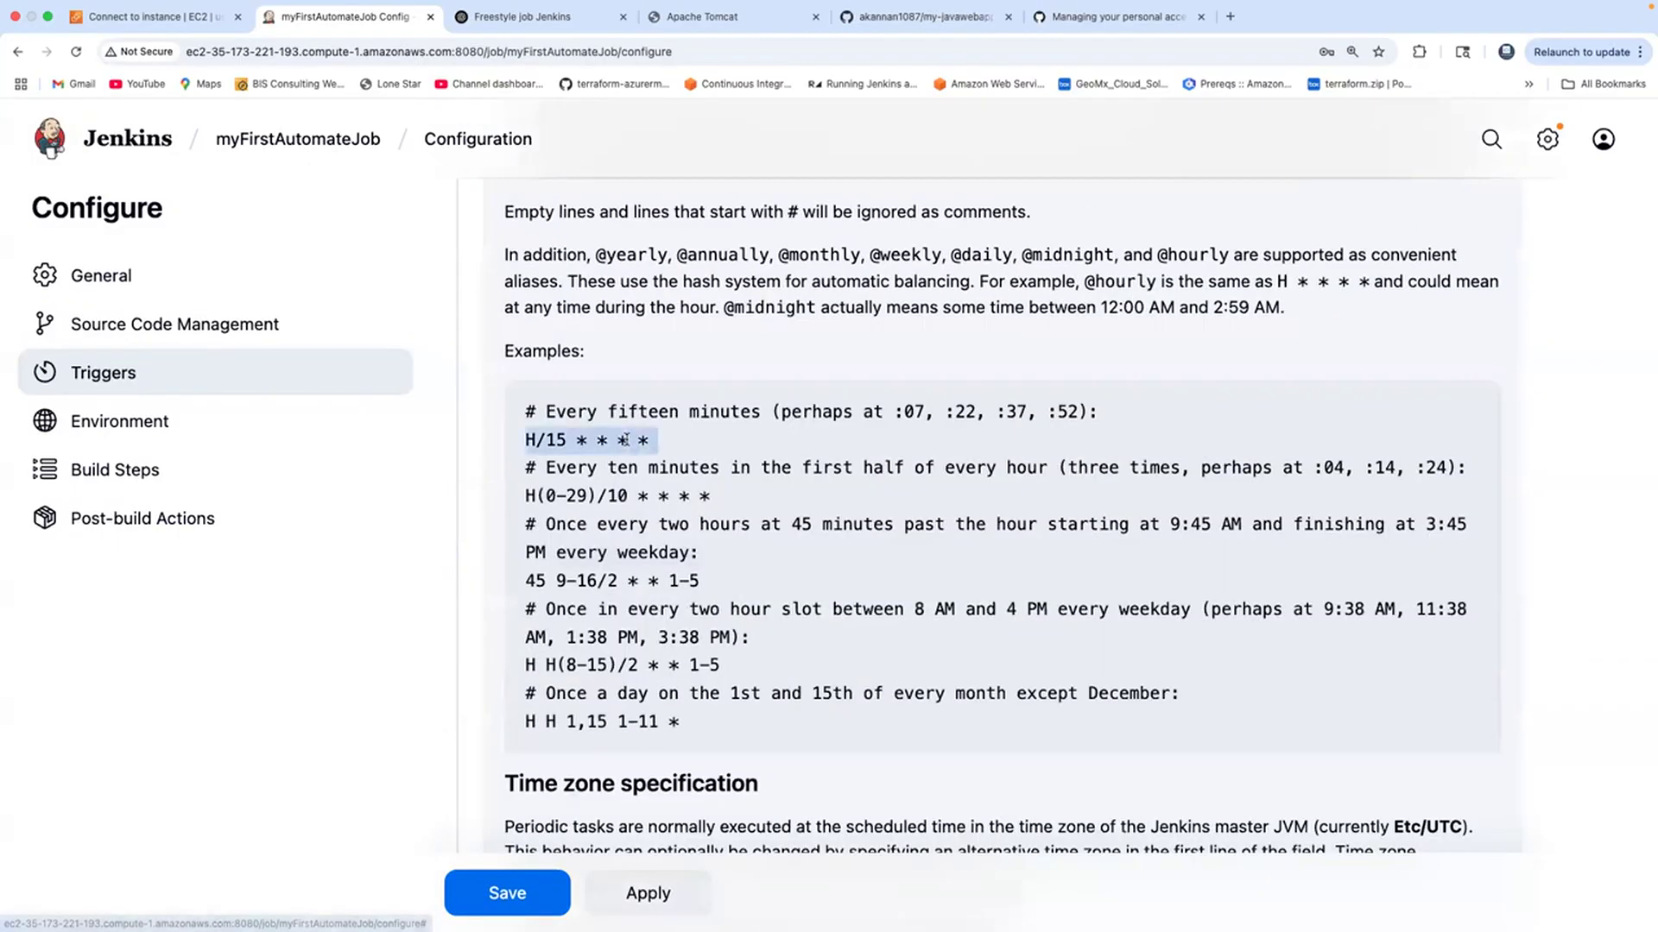
scroll(626, 440, up, 4)
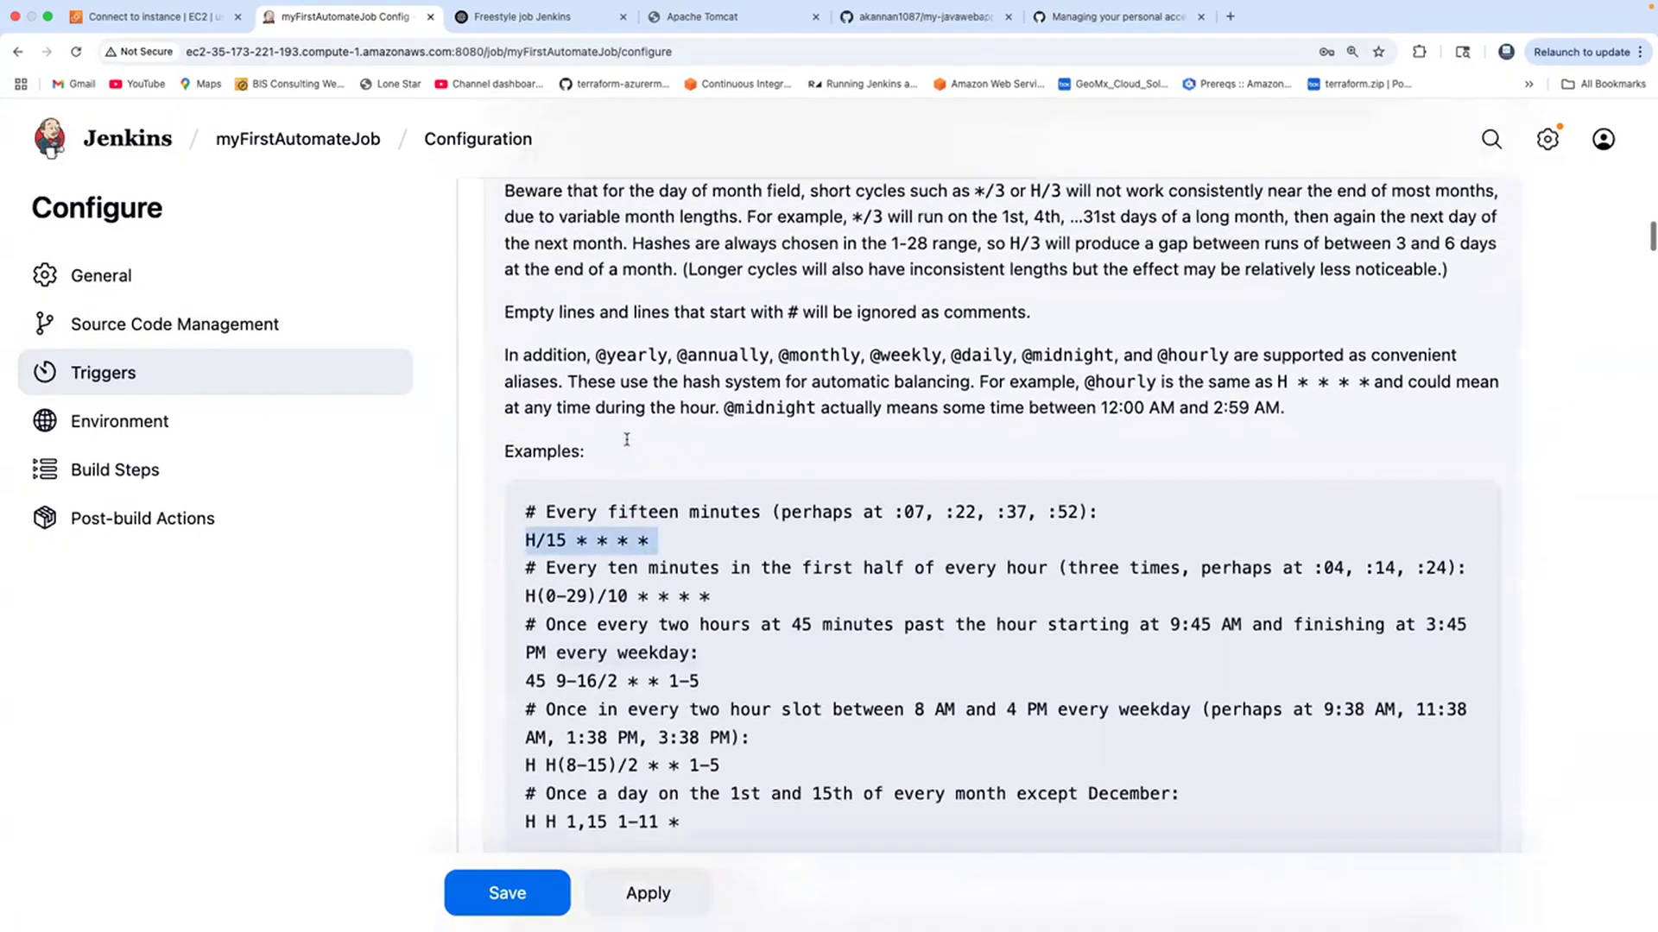
scroll(626, 440, up, 7)
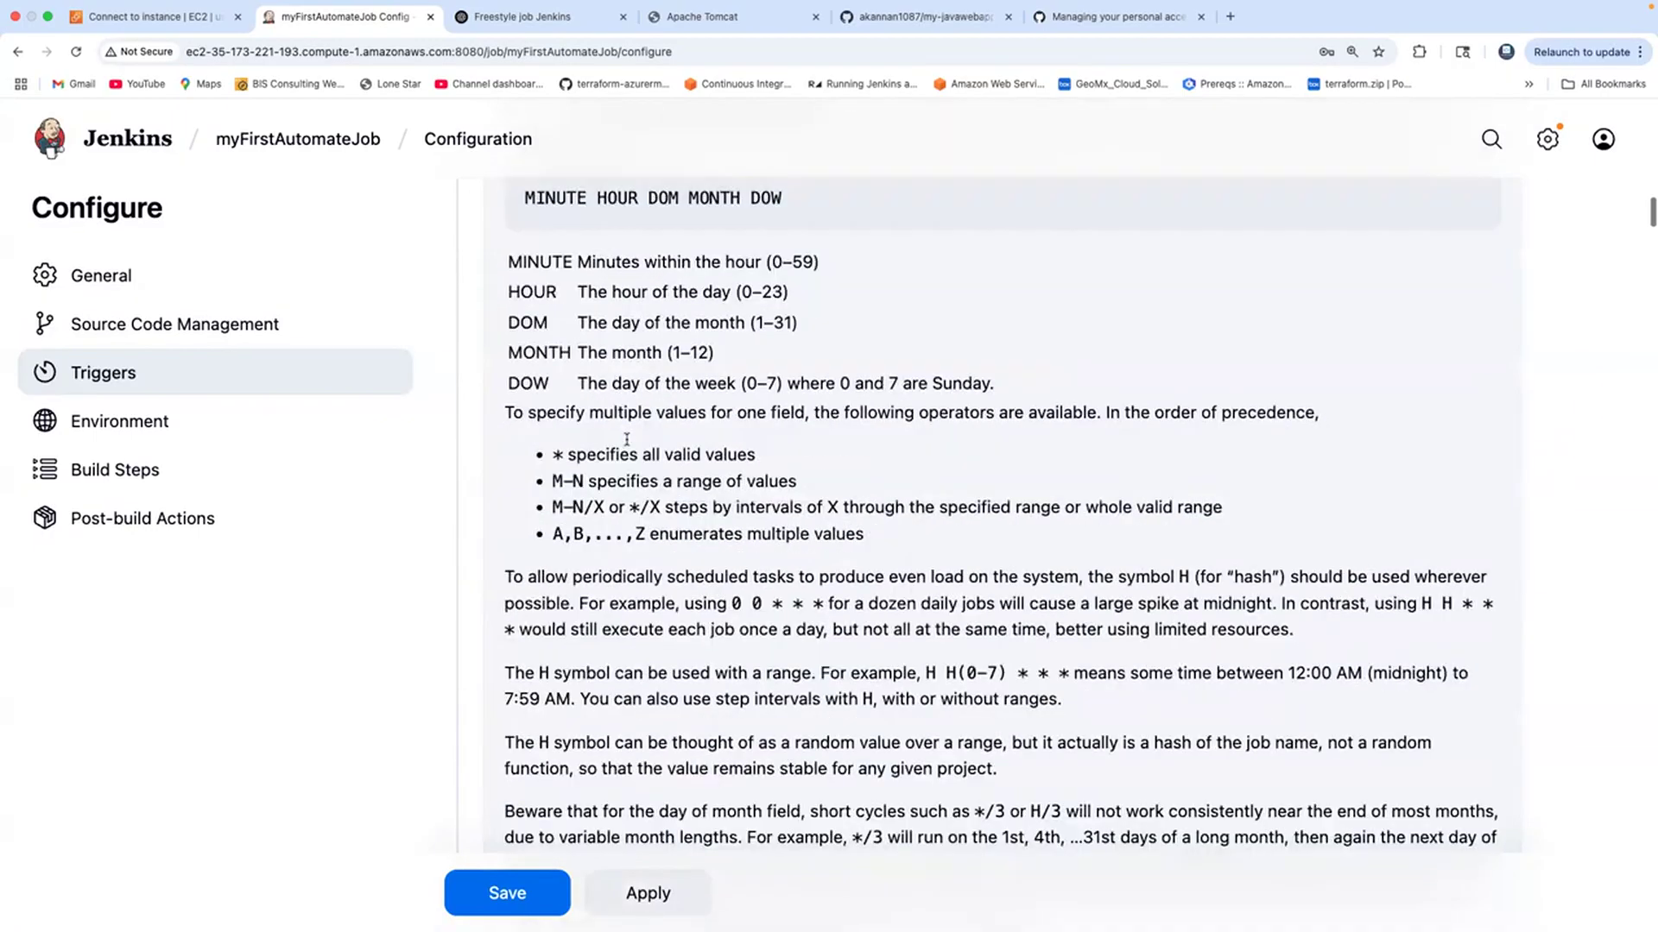
click(522, 326)
key(super+v)
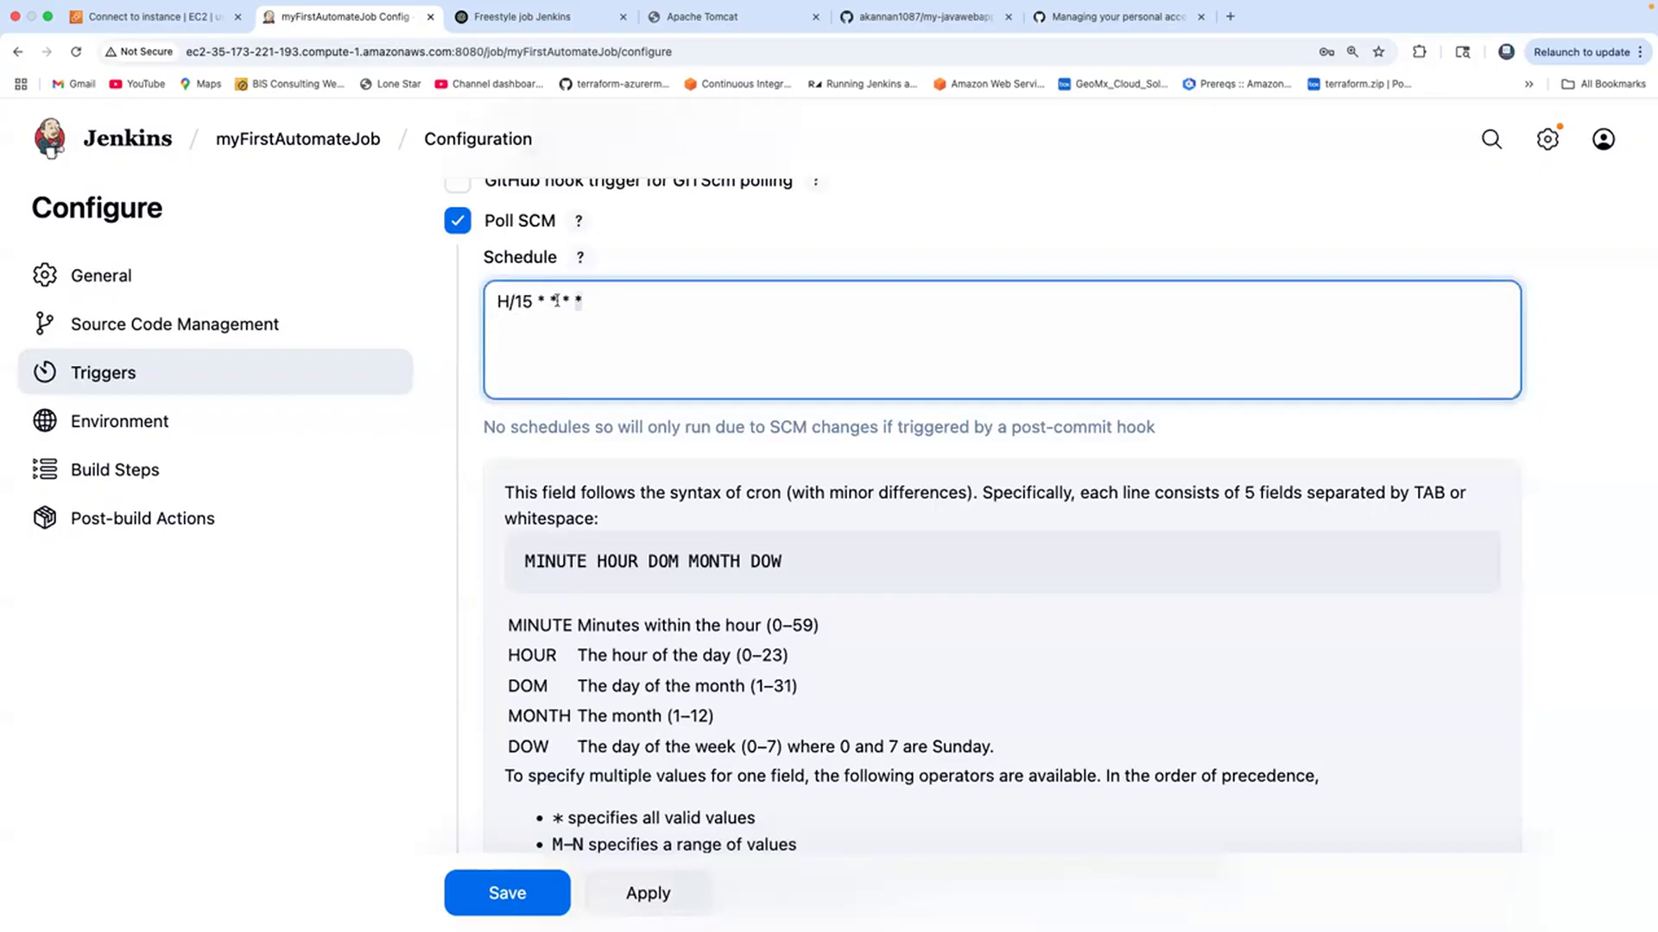
Change the Poll SCM schedule to H/02 * * * * so the repository is polled every two minutes
drag(583, 300, 486, 302)
click(533, 302)
key(BackSpace)
key(BackSpace)
text(02)
click(764, 225)
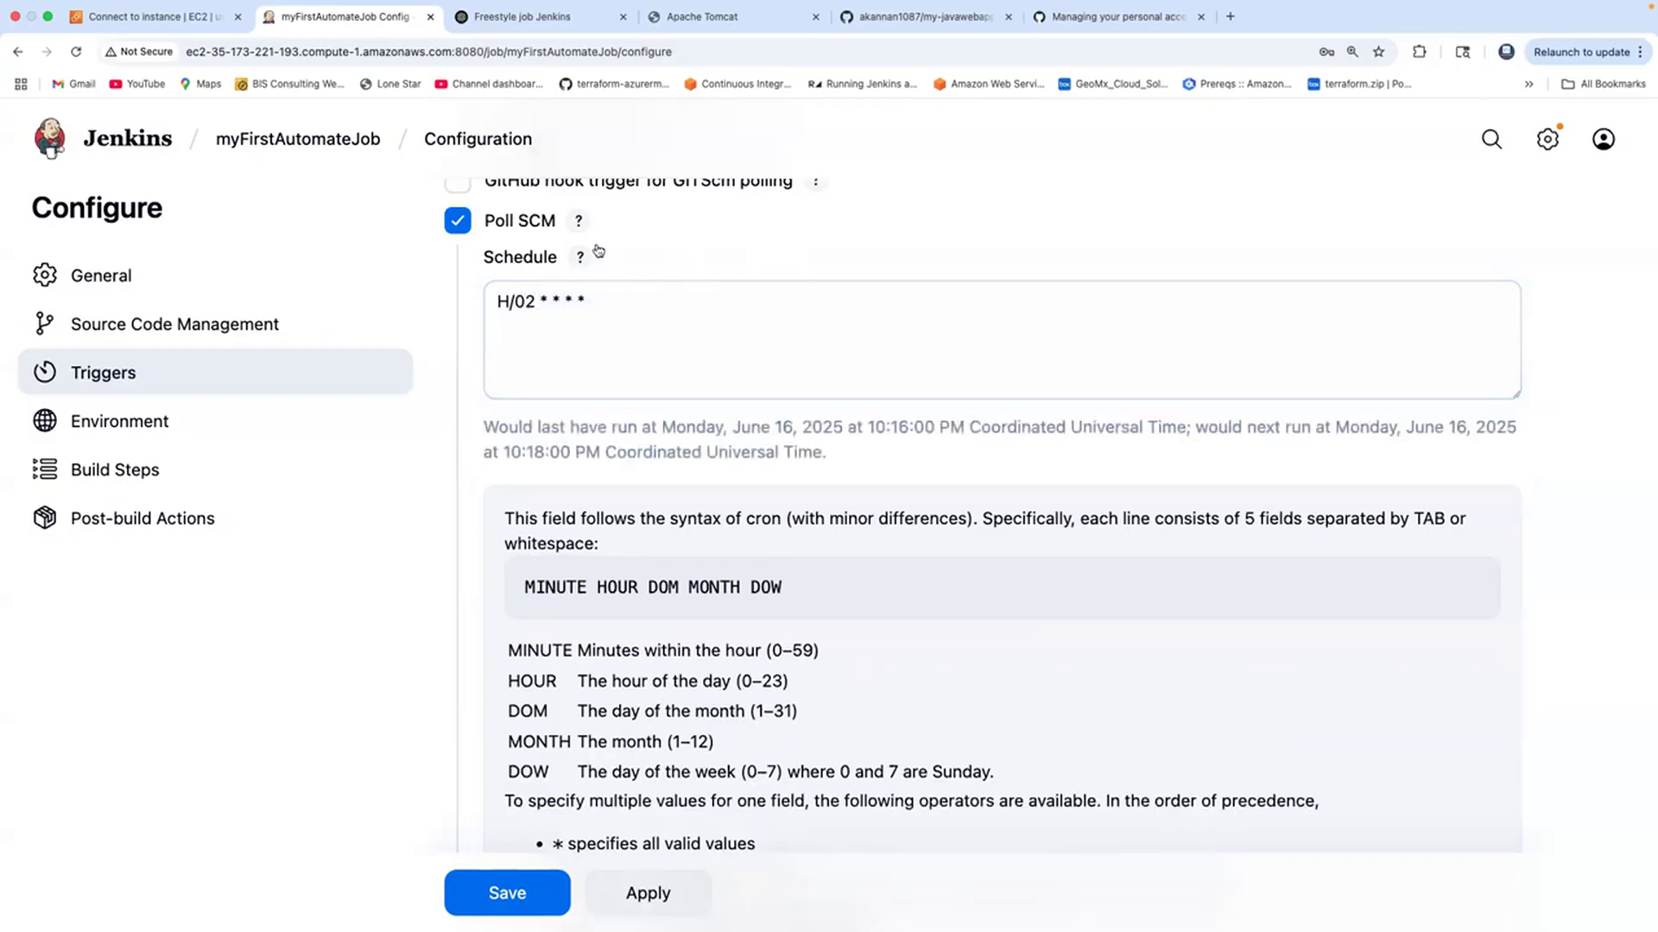
scroll(695, 242, up, 1)
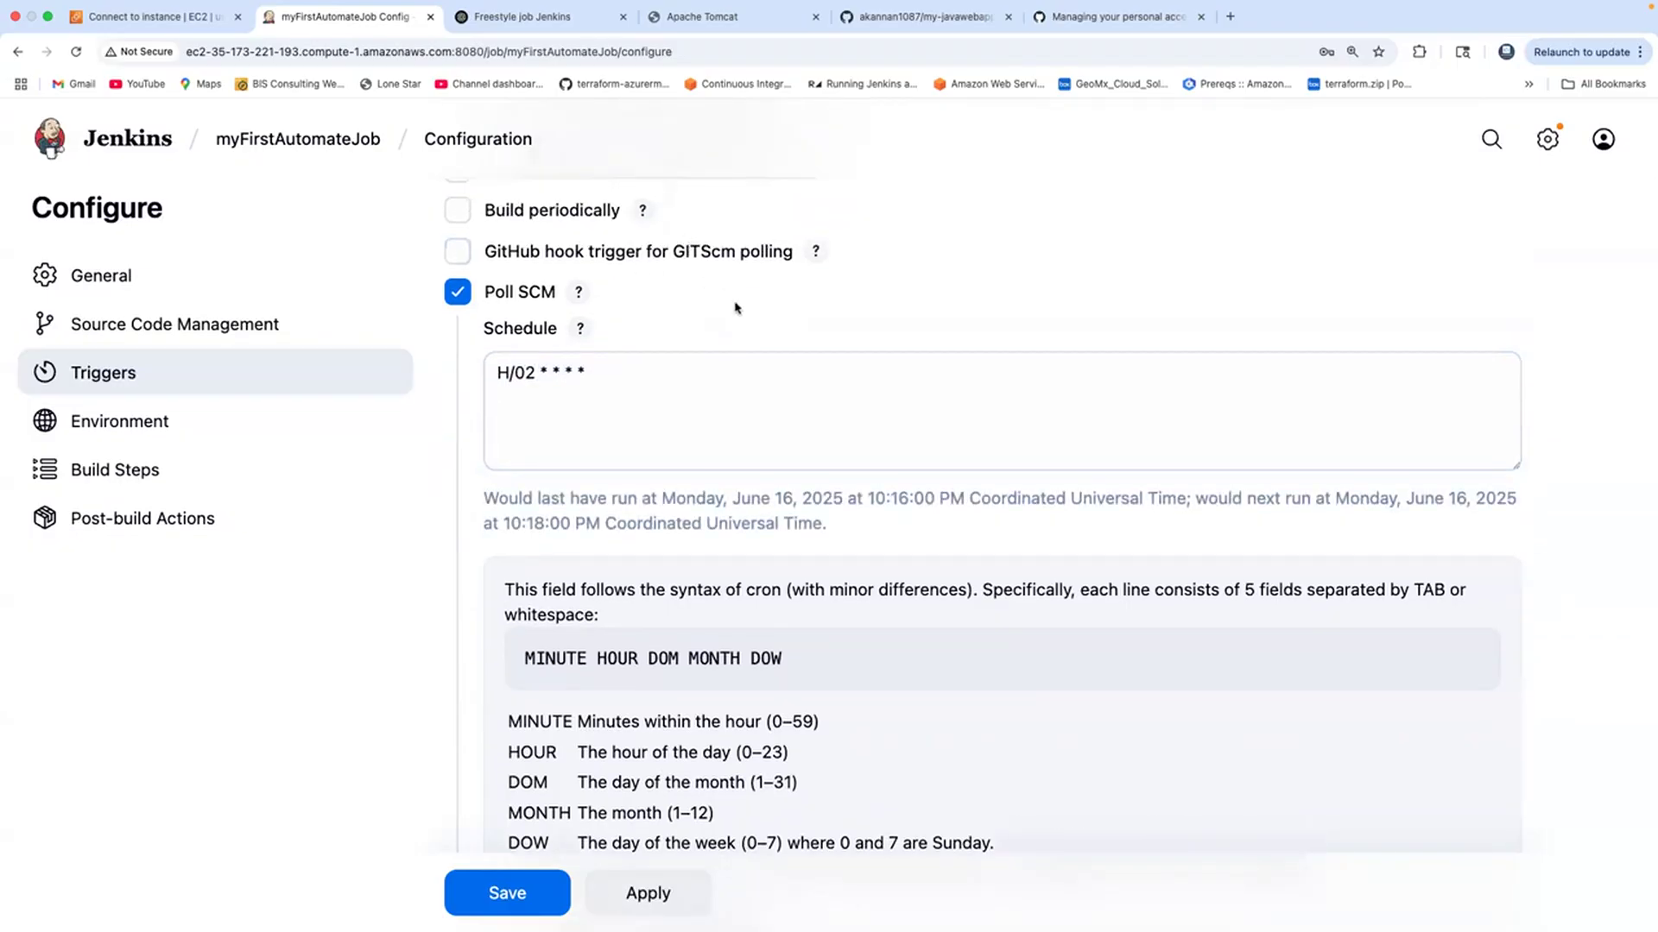
Review the Jenkins trigger options, and switch to the presentation to examine the slide on how to trigger Jenkins build jobs
scroll(733, 307, up, 1)
scroll(898, 293, up, 1)
scroll(912, 292, up, 1)
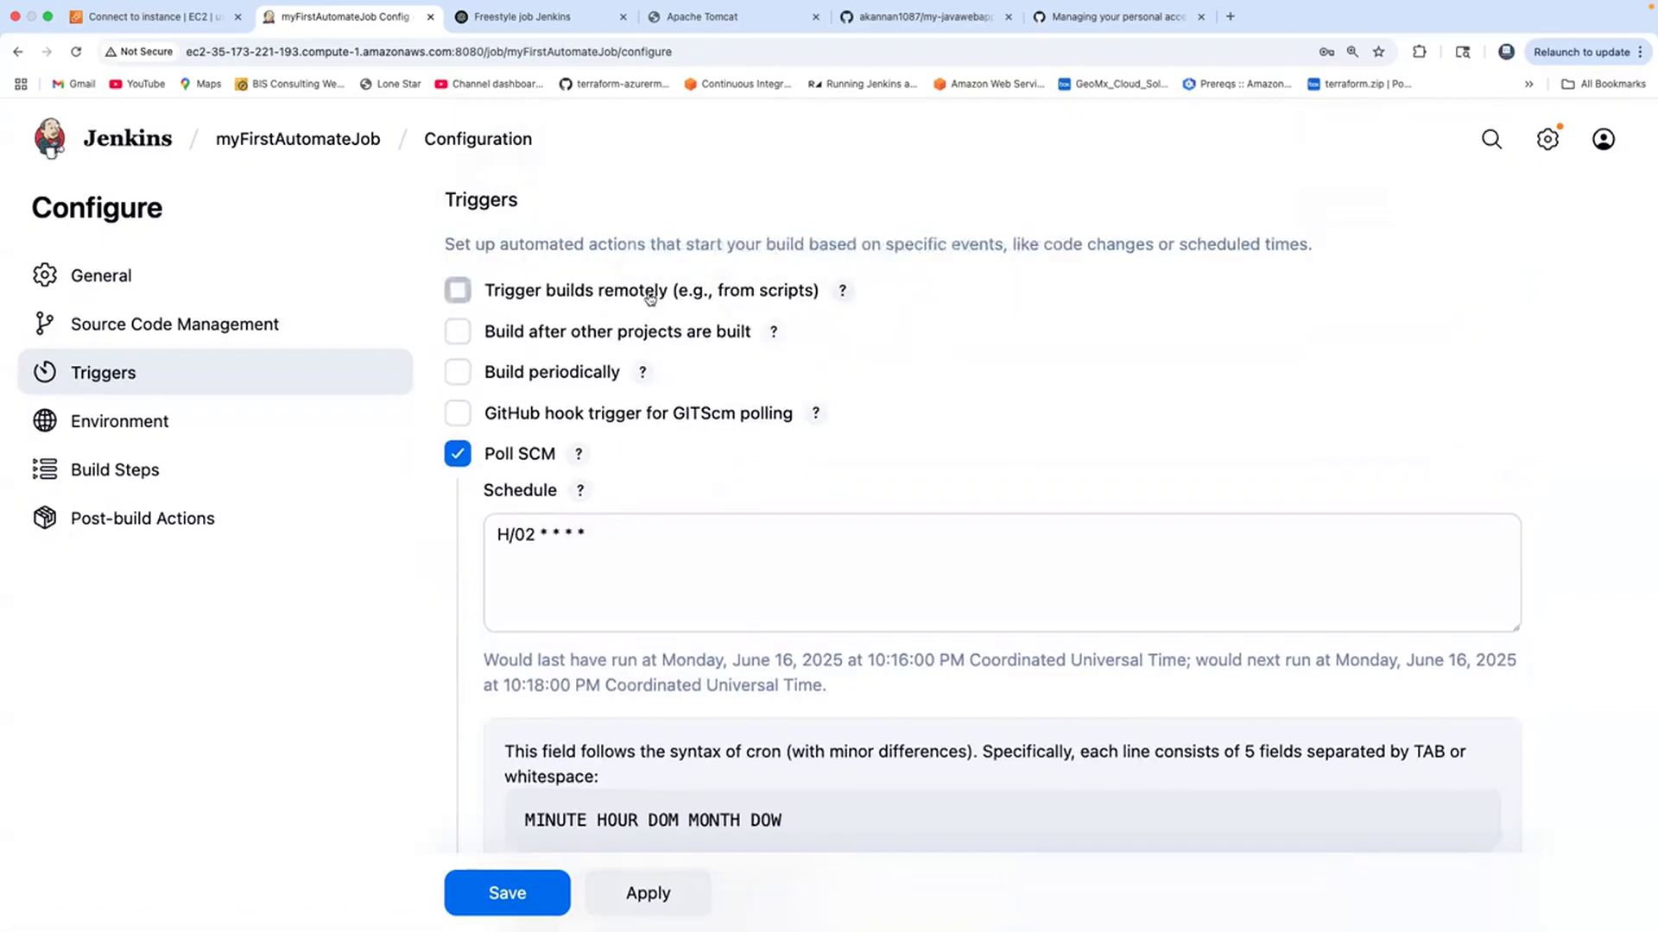
key(super+Tab)
key(super+Tab)
key(super+Tab)
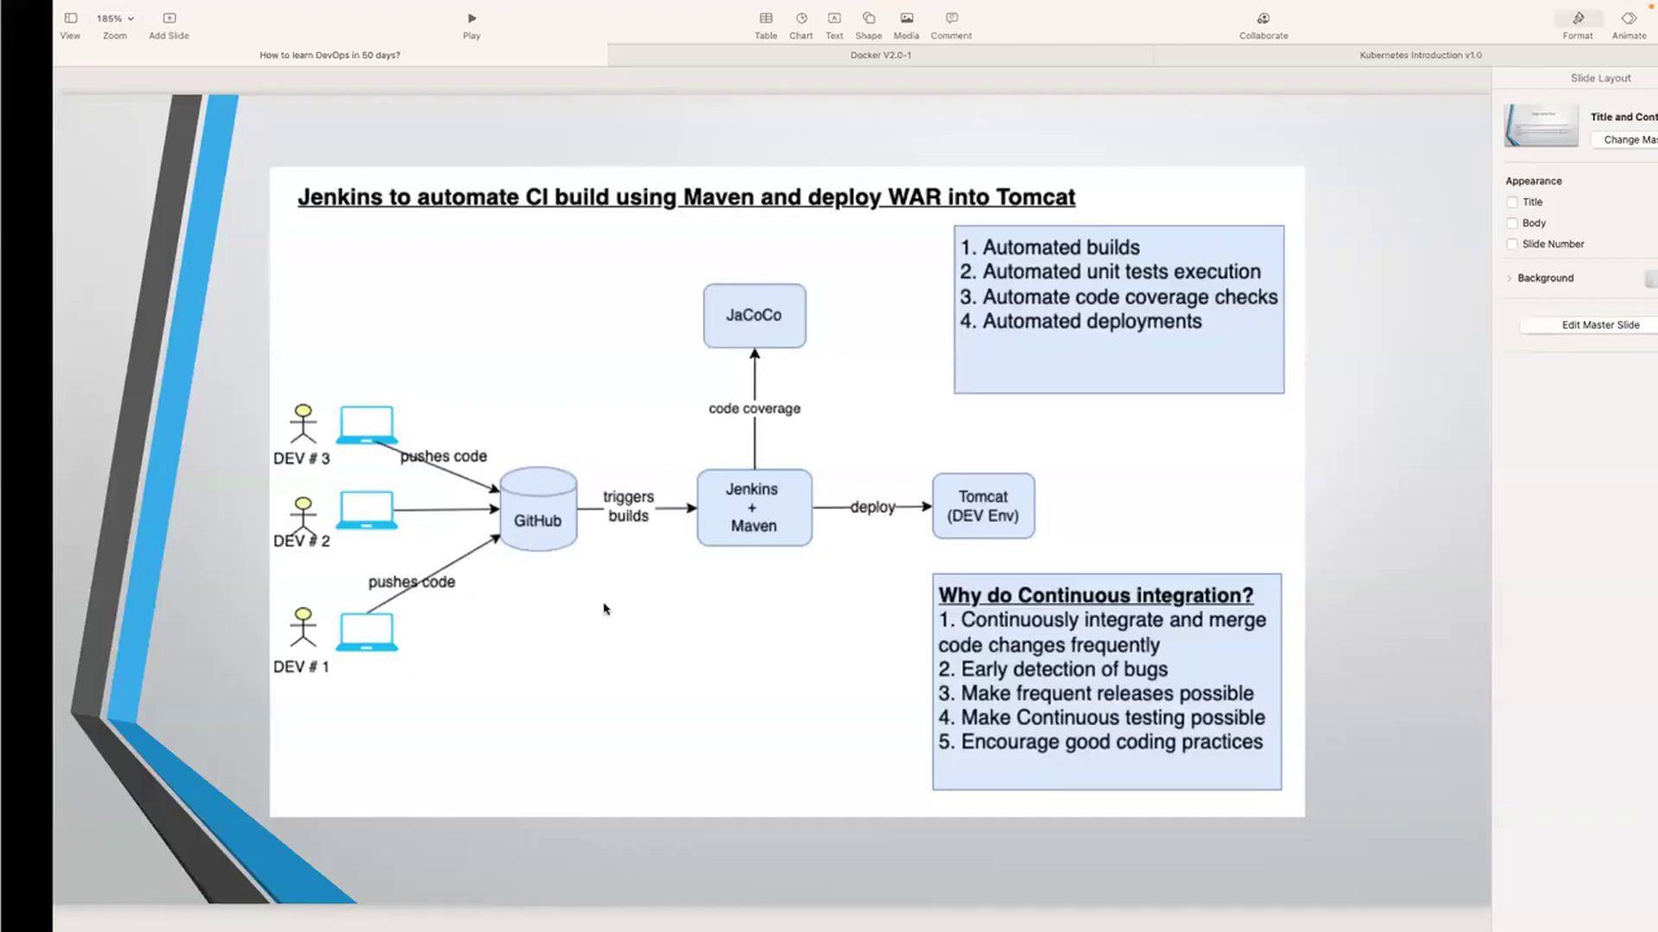
click(658, 609)
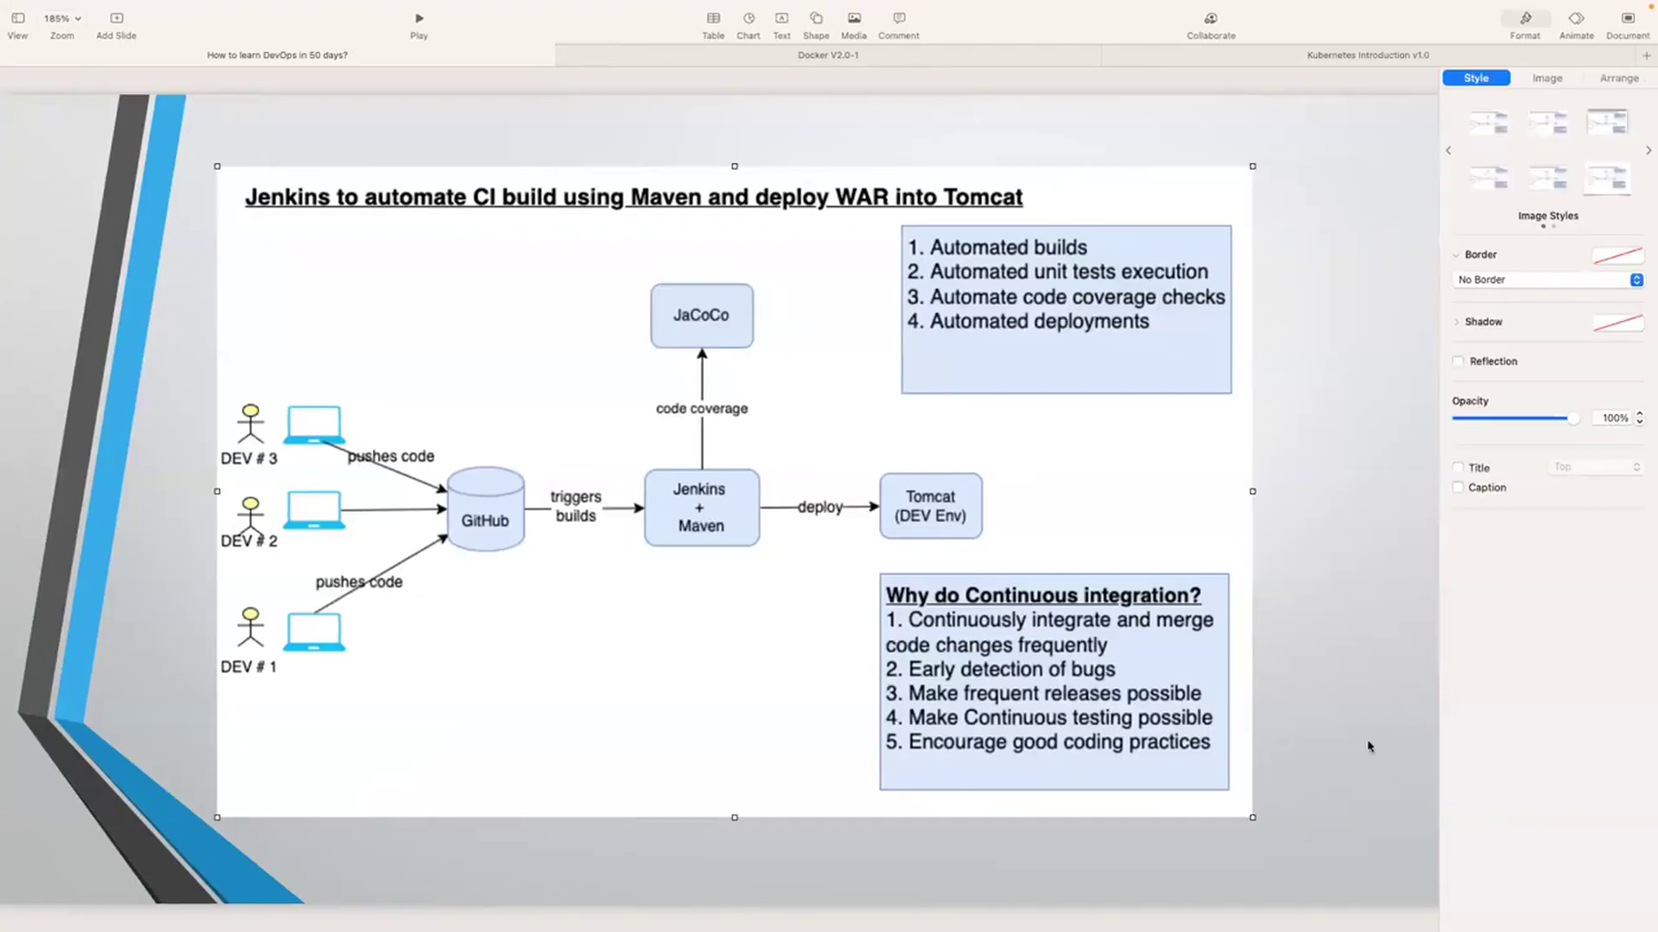
click(1338, 765)
key(Down)
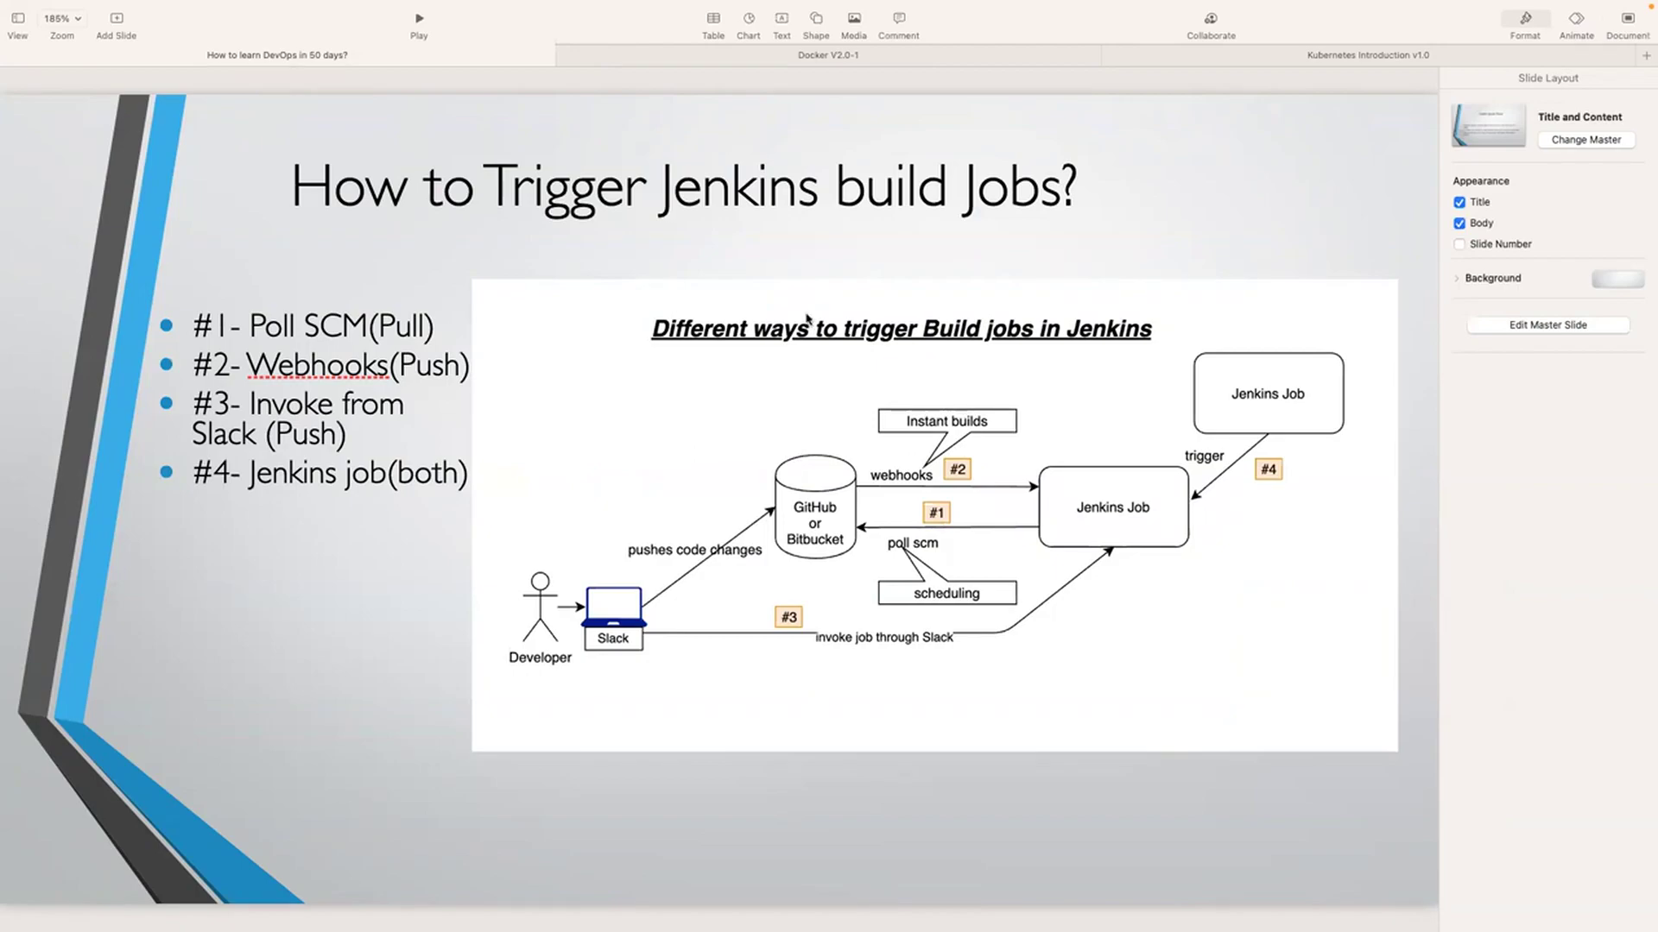
Return to the Jenkins job configuration and add an Invoke top-level Maven targets build step
key(super+Tab)
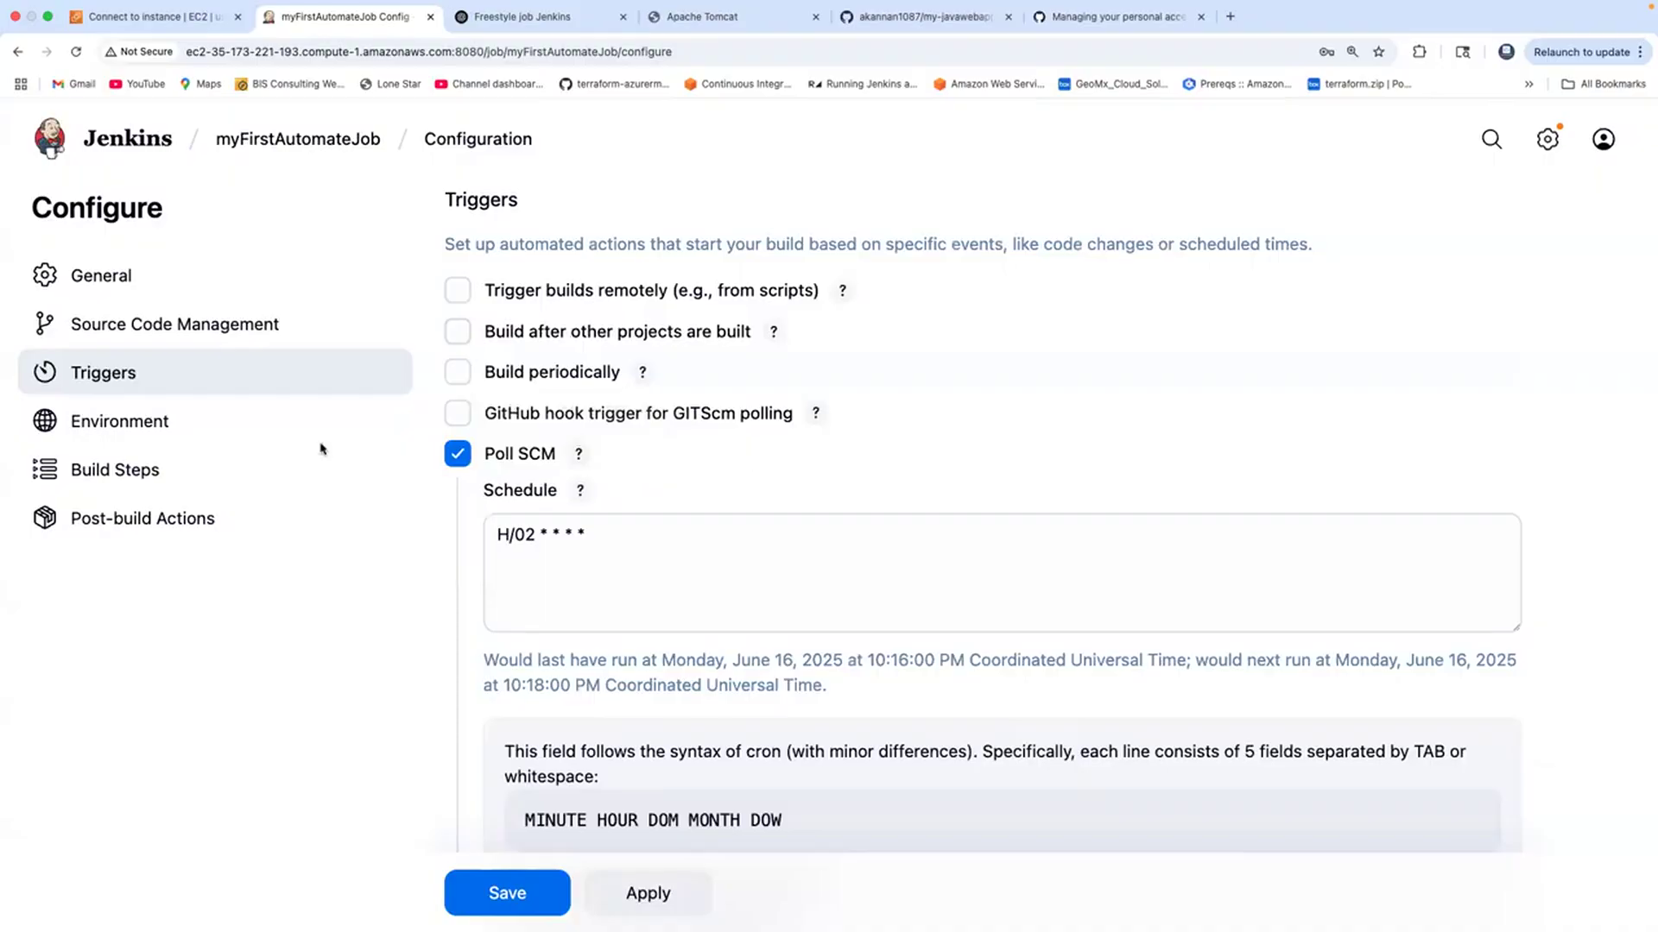
click(147, 471)
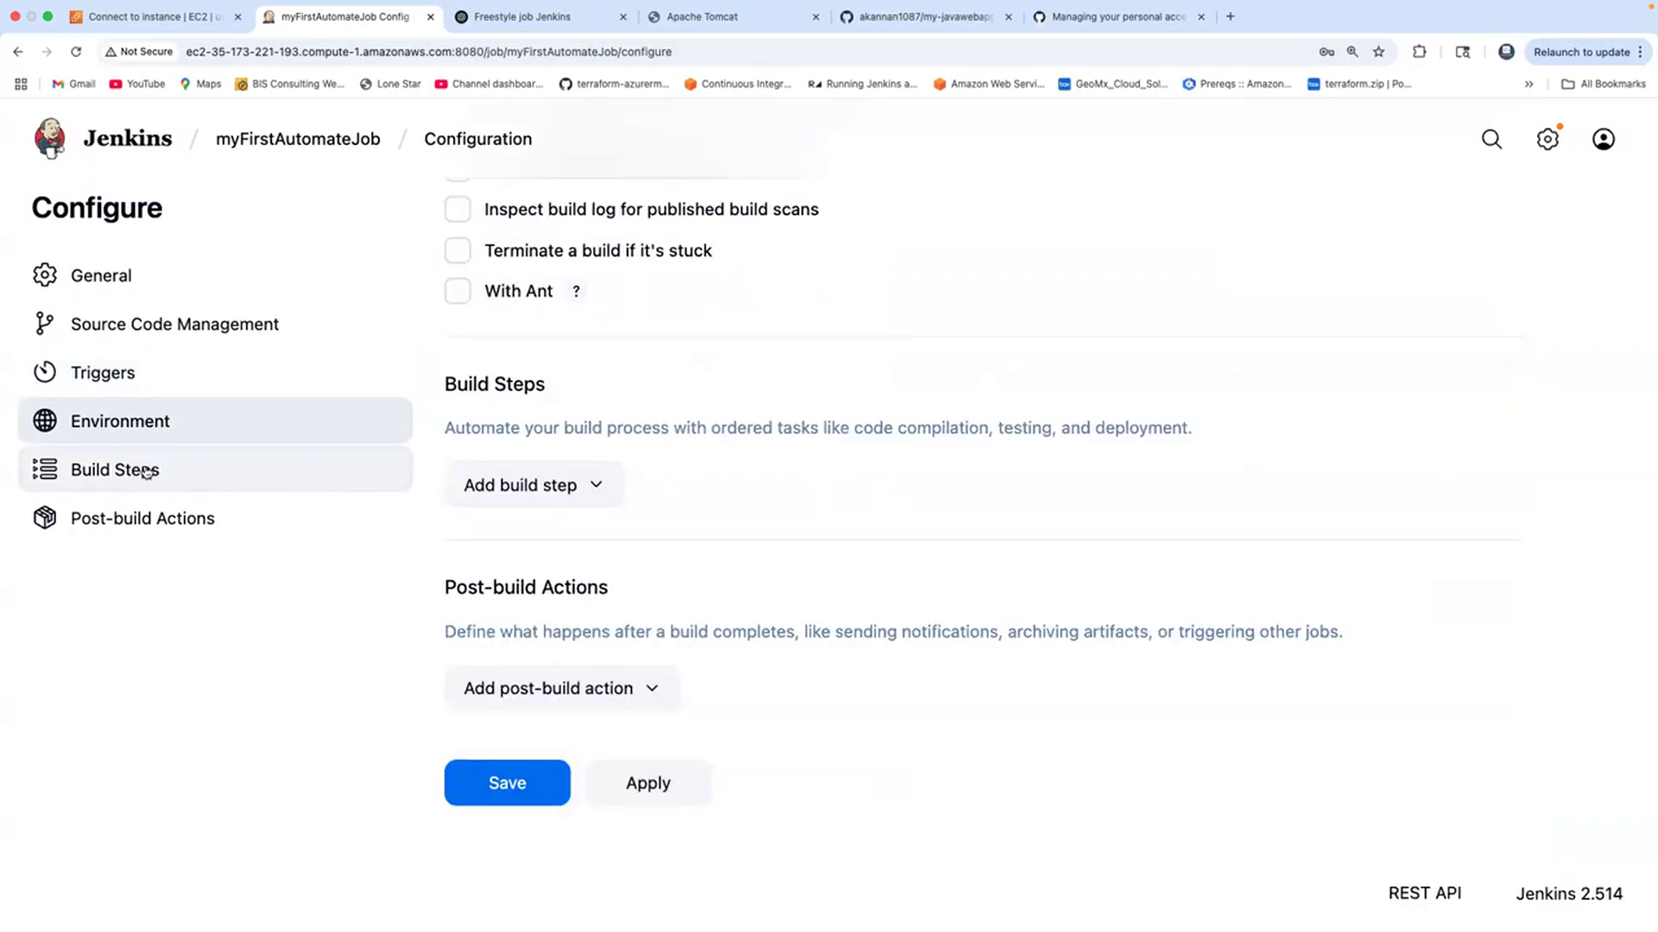
click(573, 494)
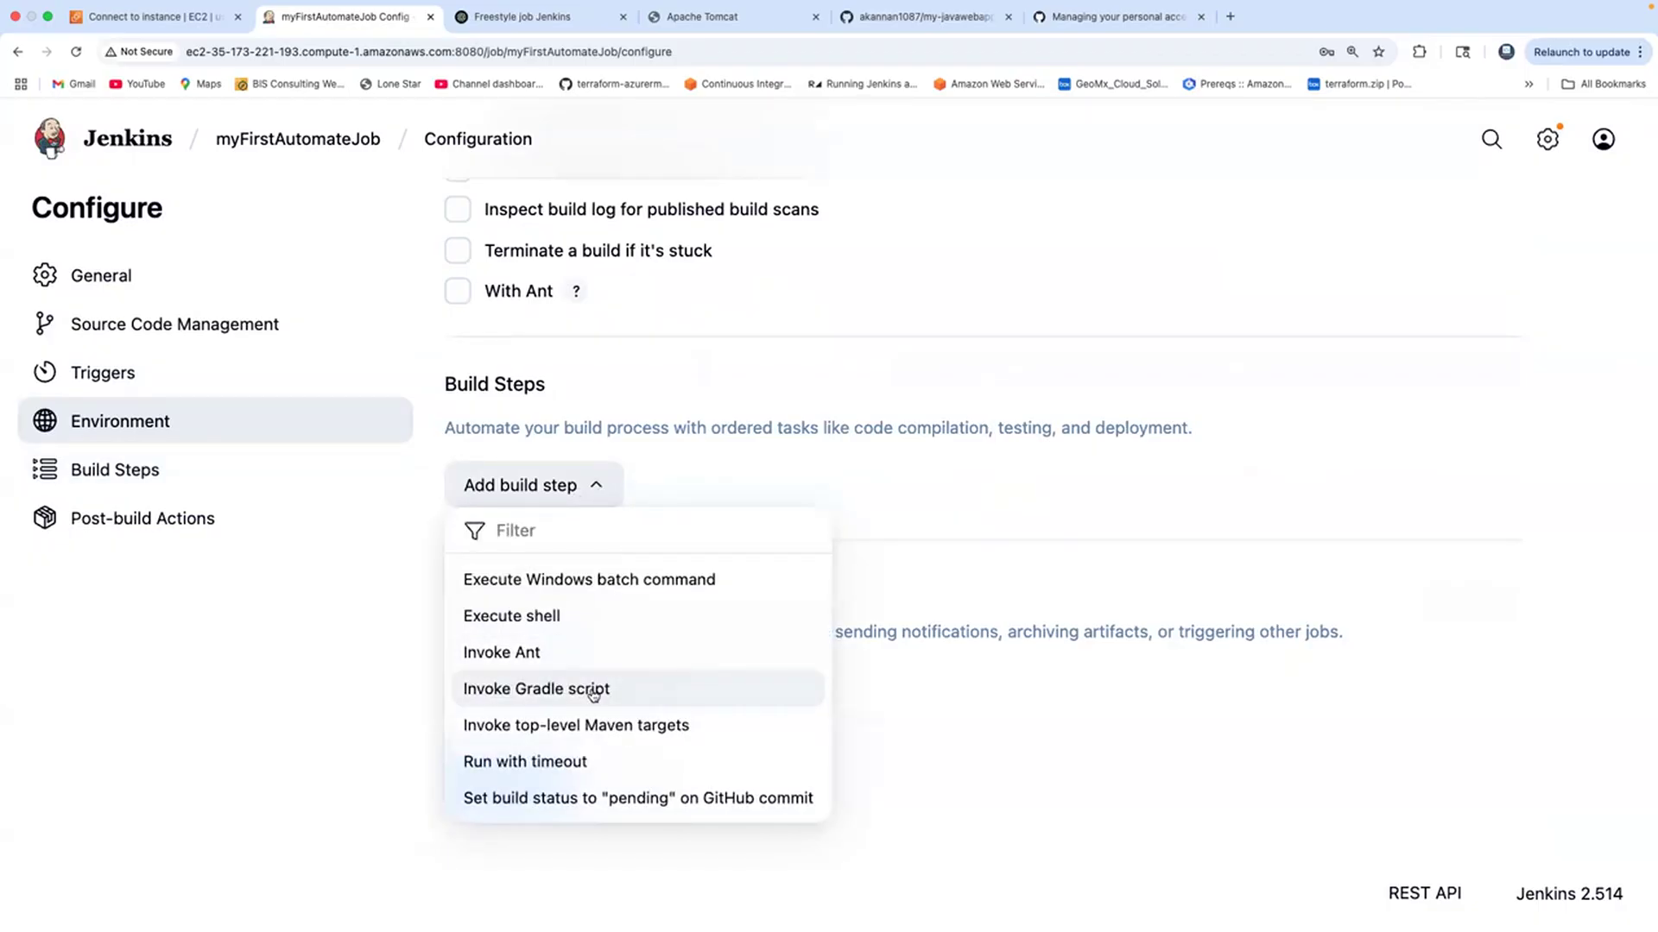
click(592, 726)
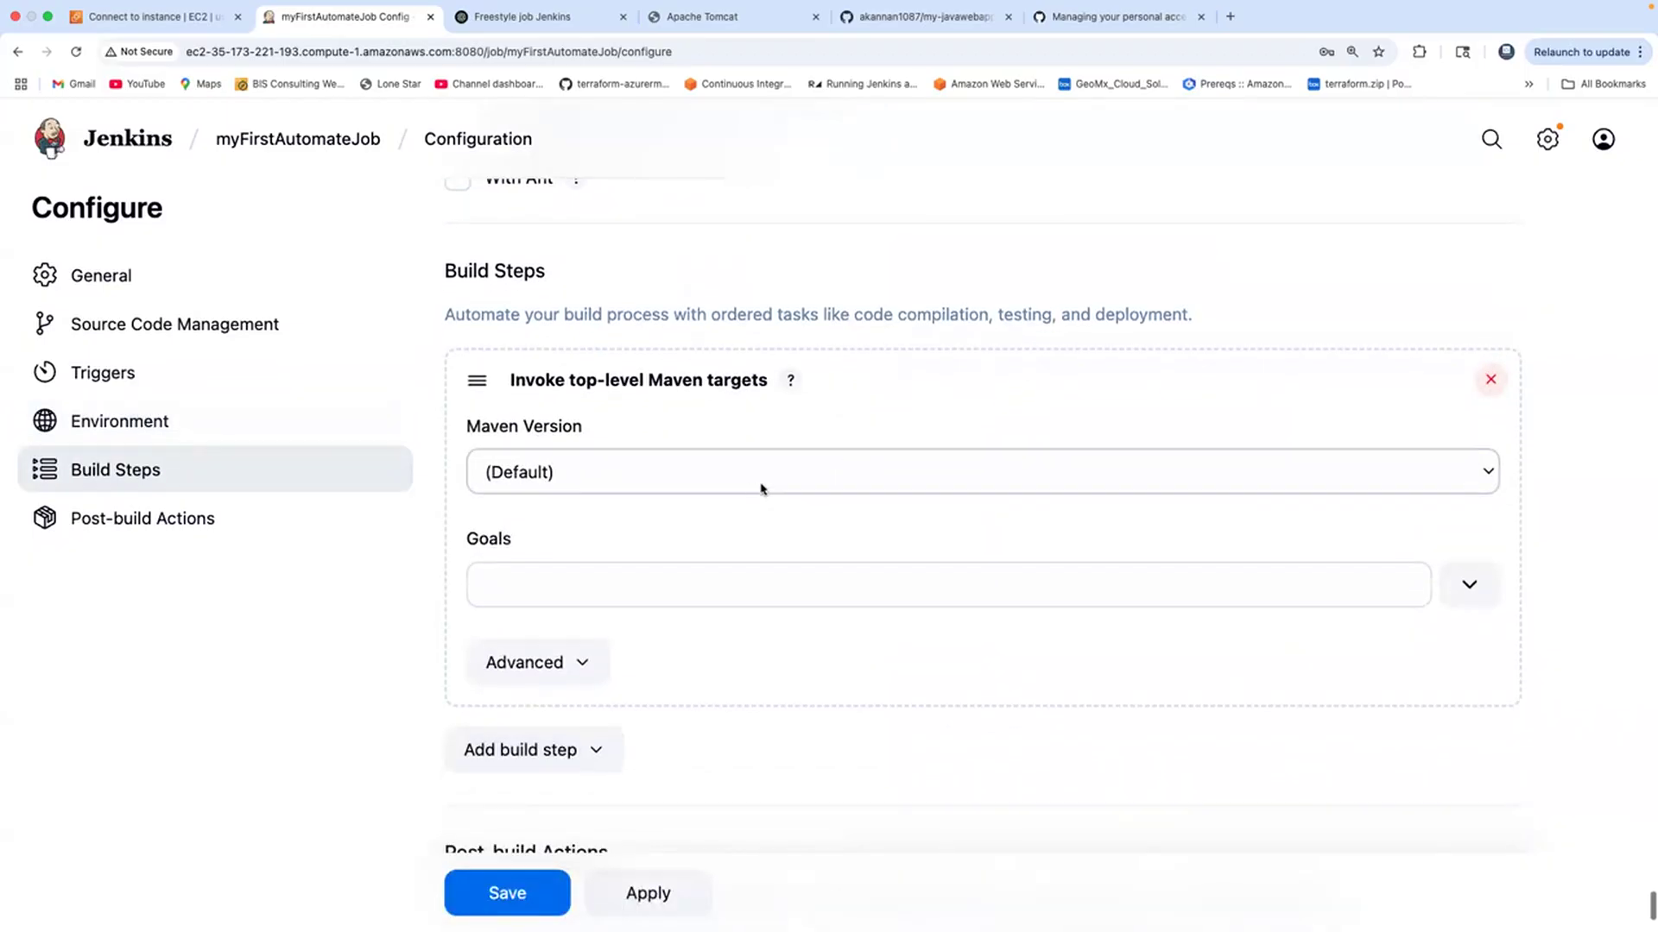
Set the build step's Maven version to Maven and its goals to clean install
click(755, 483)
click(738, 502)
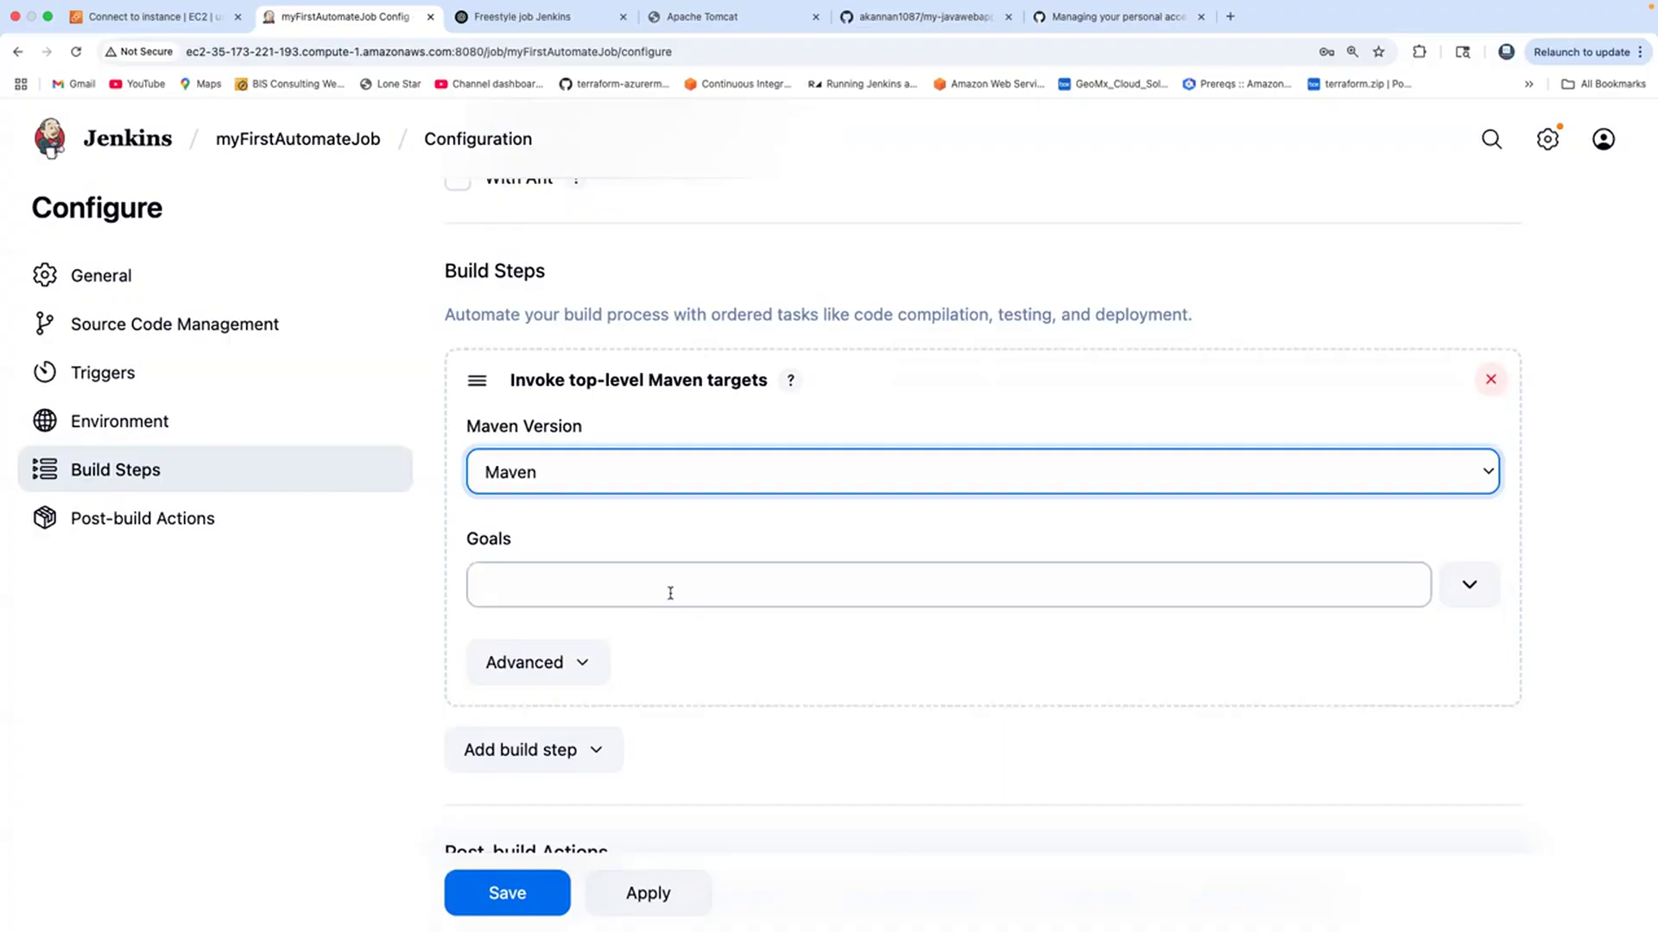
click(669, 593)
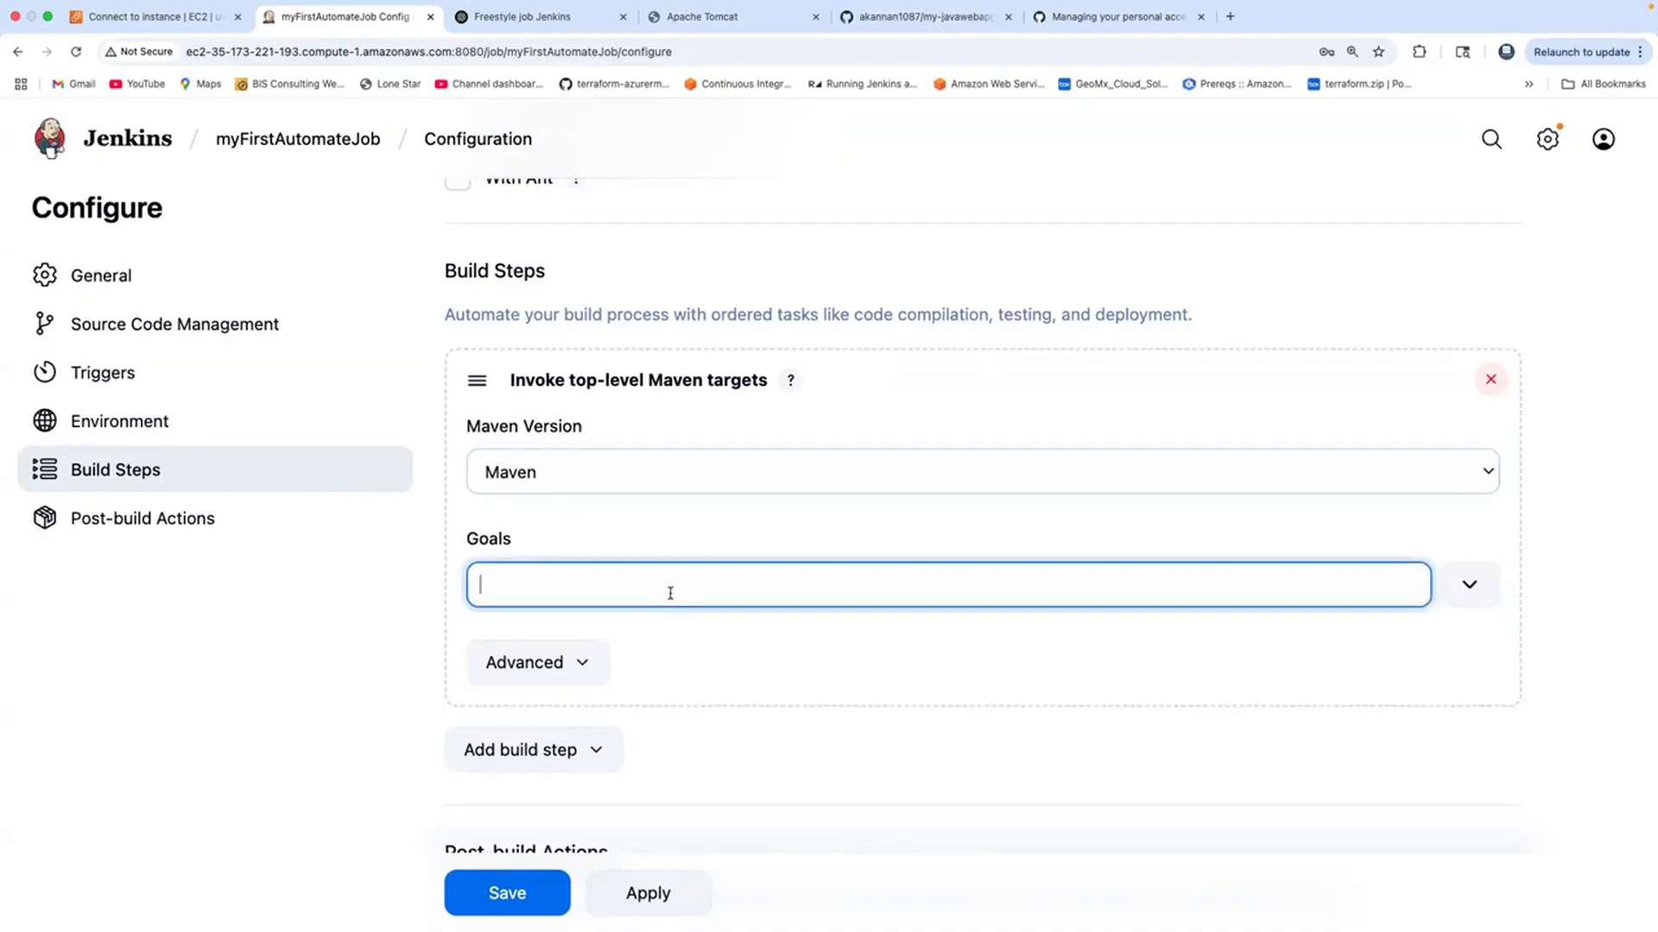
text(clean install)
Expand the Maven step's advanced options and check the path of pom.xml in the MyWebApp folder of my-javawebapp-repo on GitHub
scroll(862, 645, down, 3)
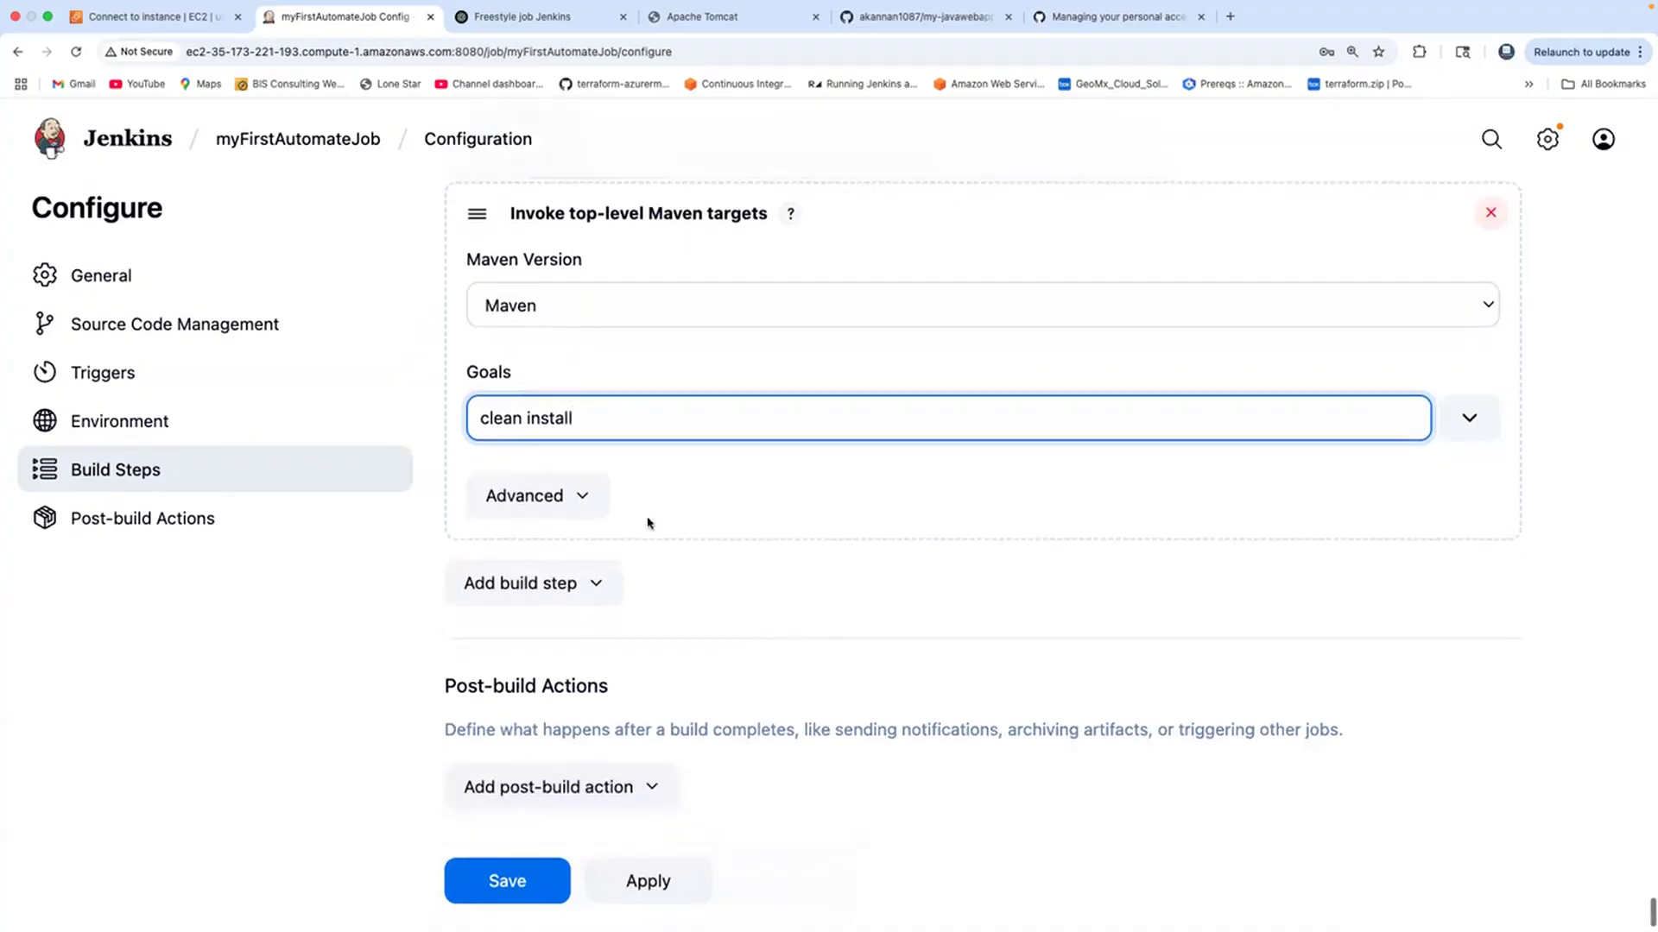
click(583, 498)
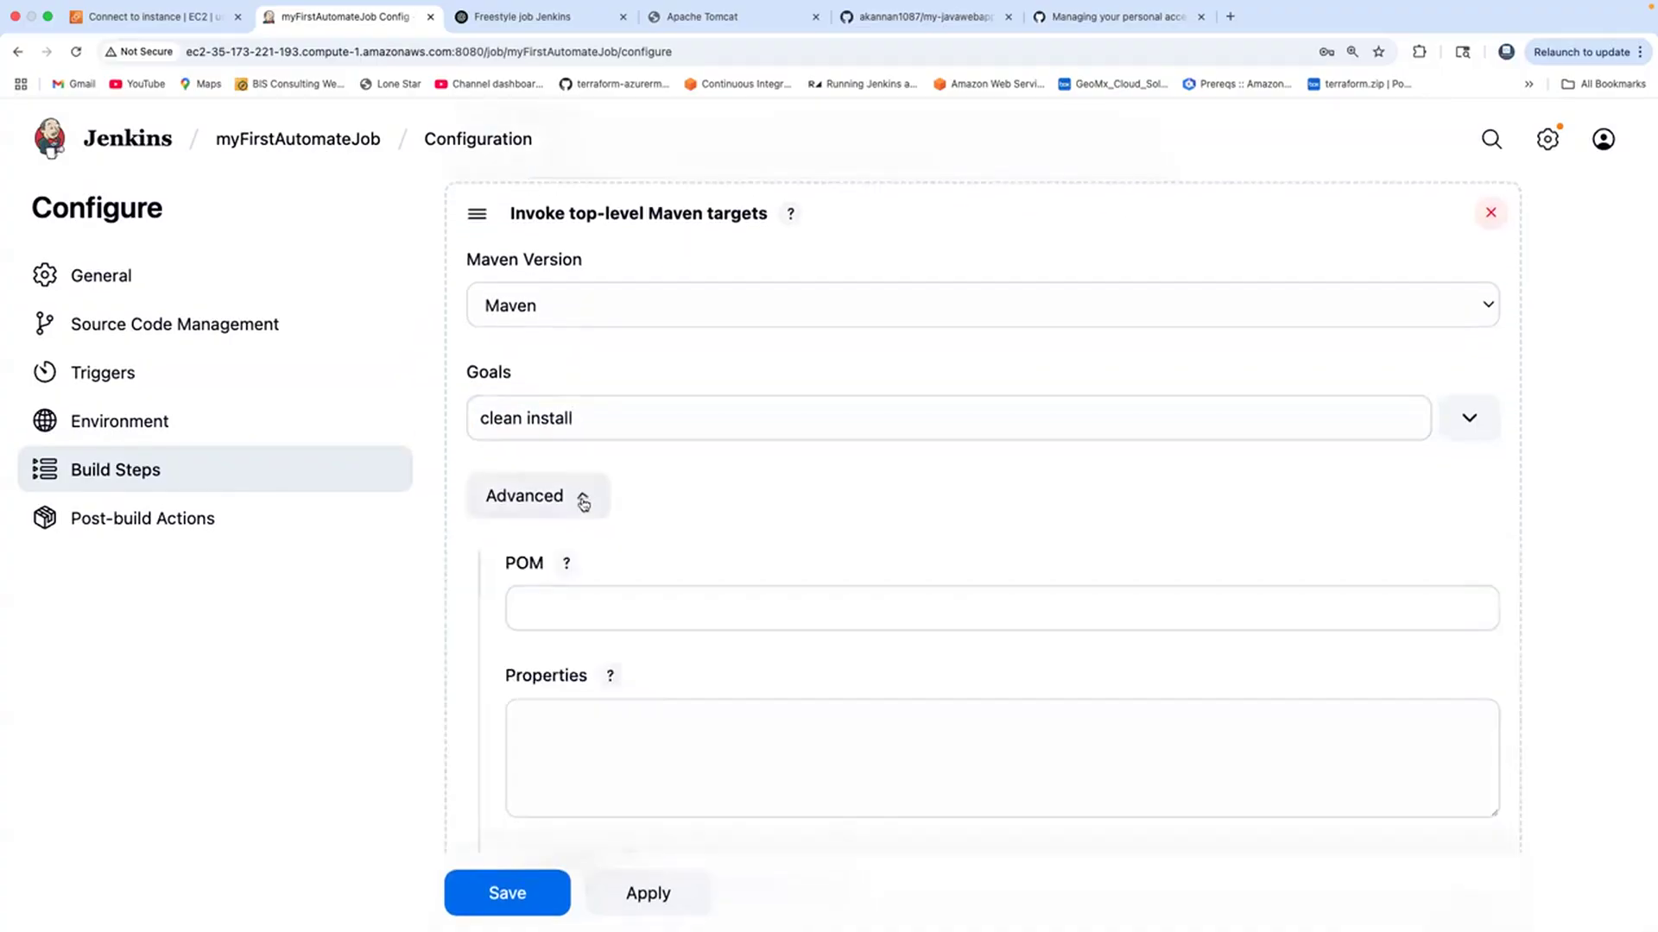
click(927, 19)
click(272, 268)
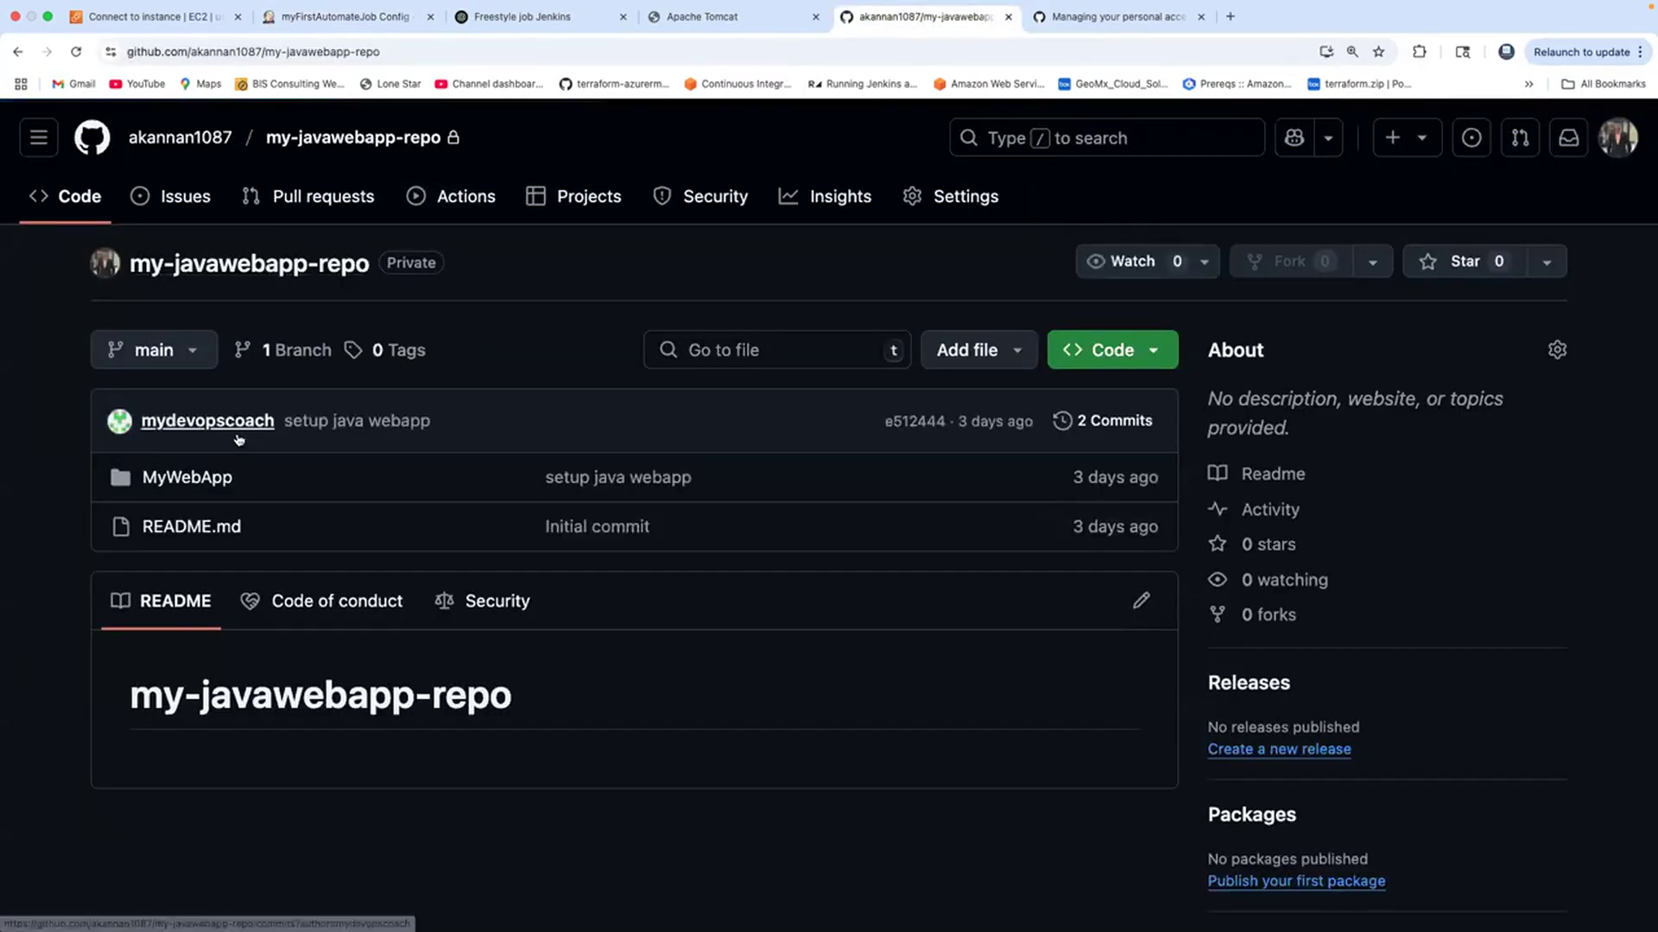
click(209, 481)
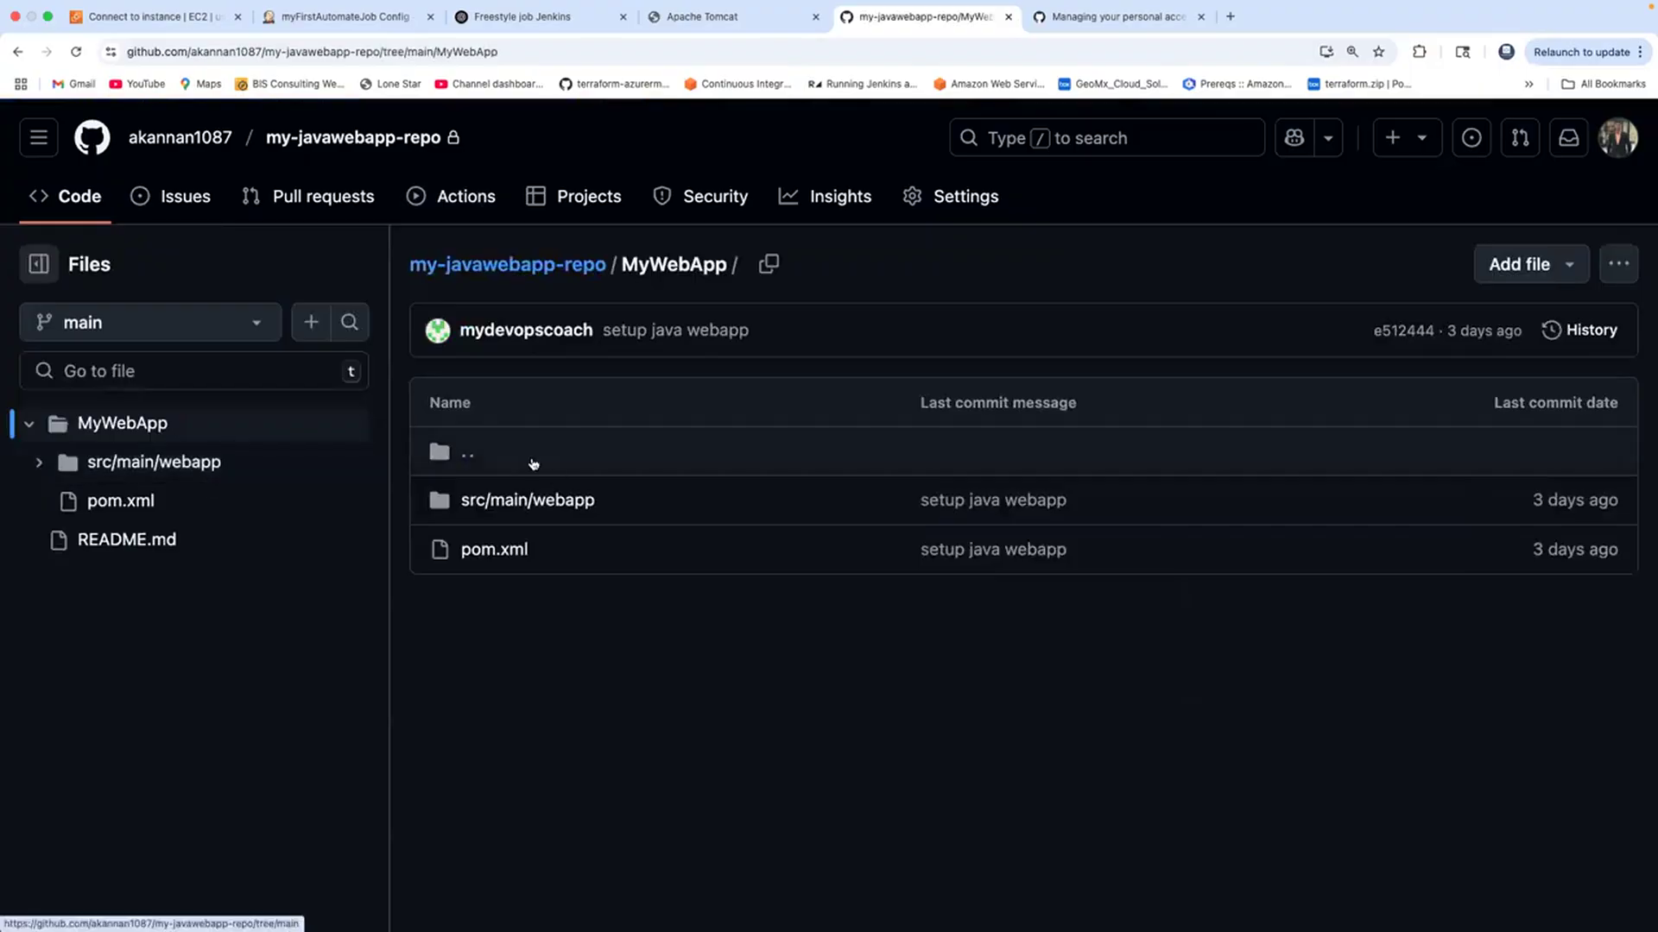
click(499, 552)
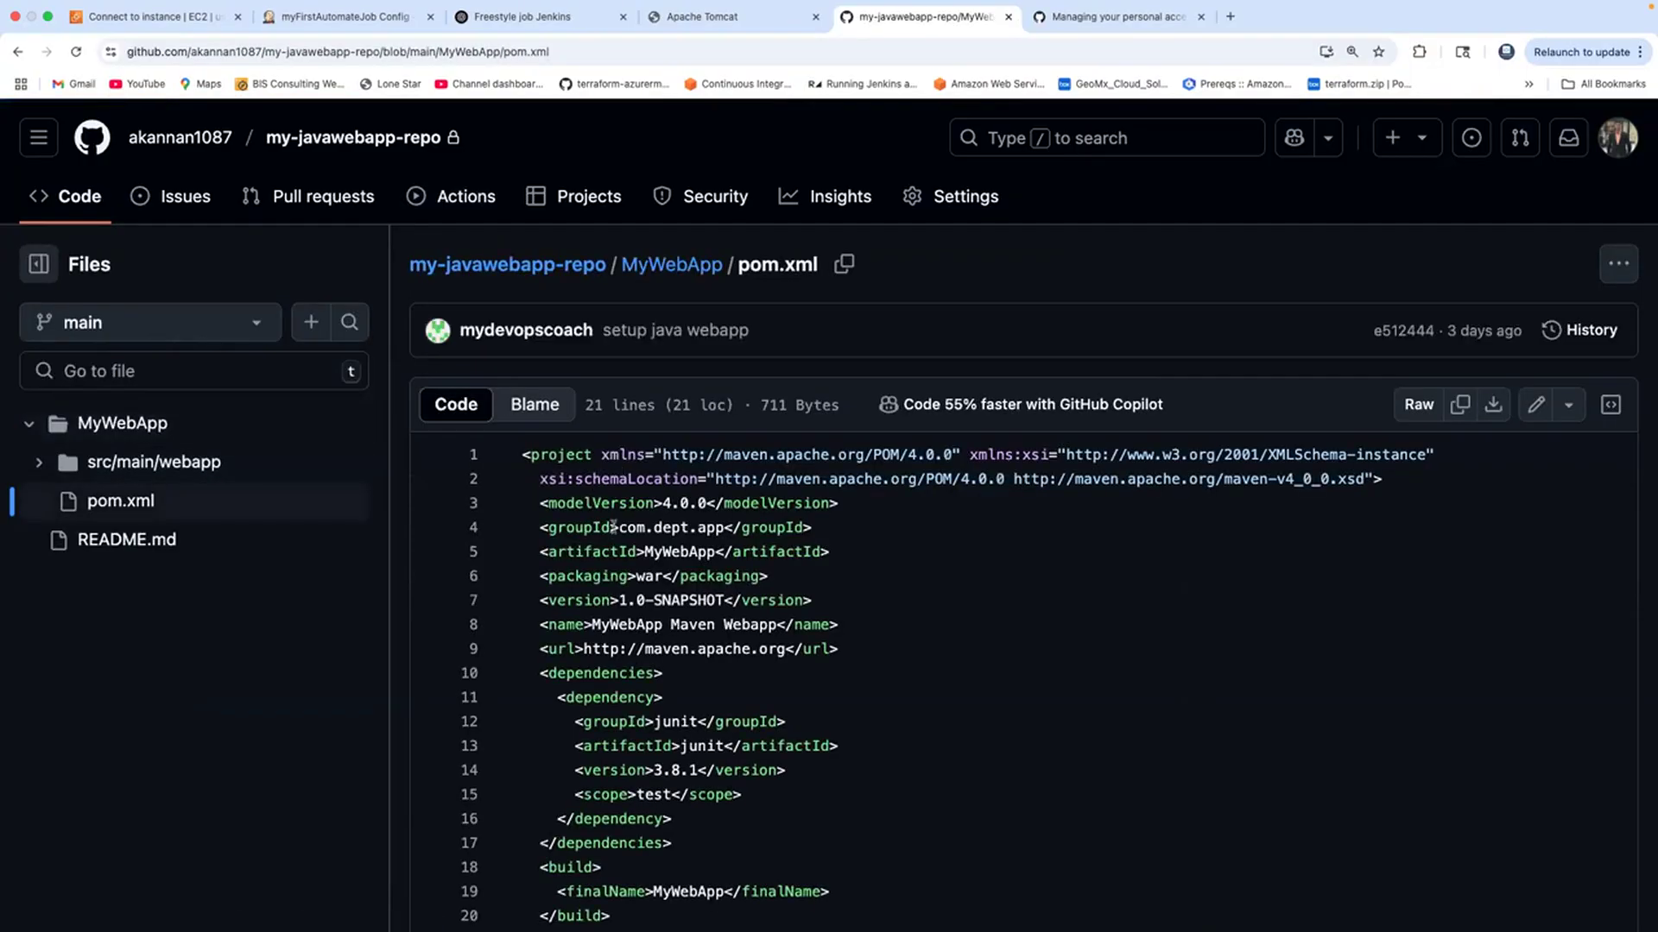
drag(820, 267, 618, 259)
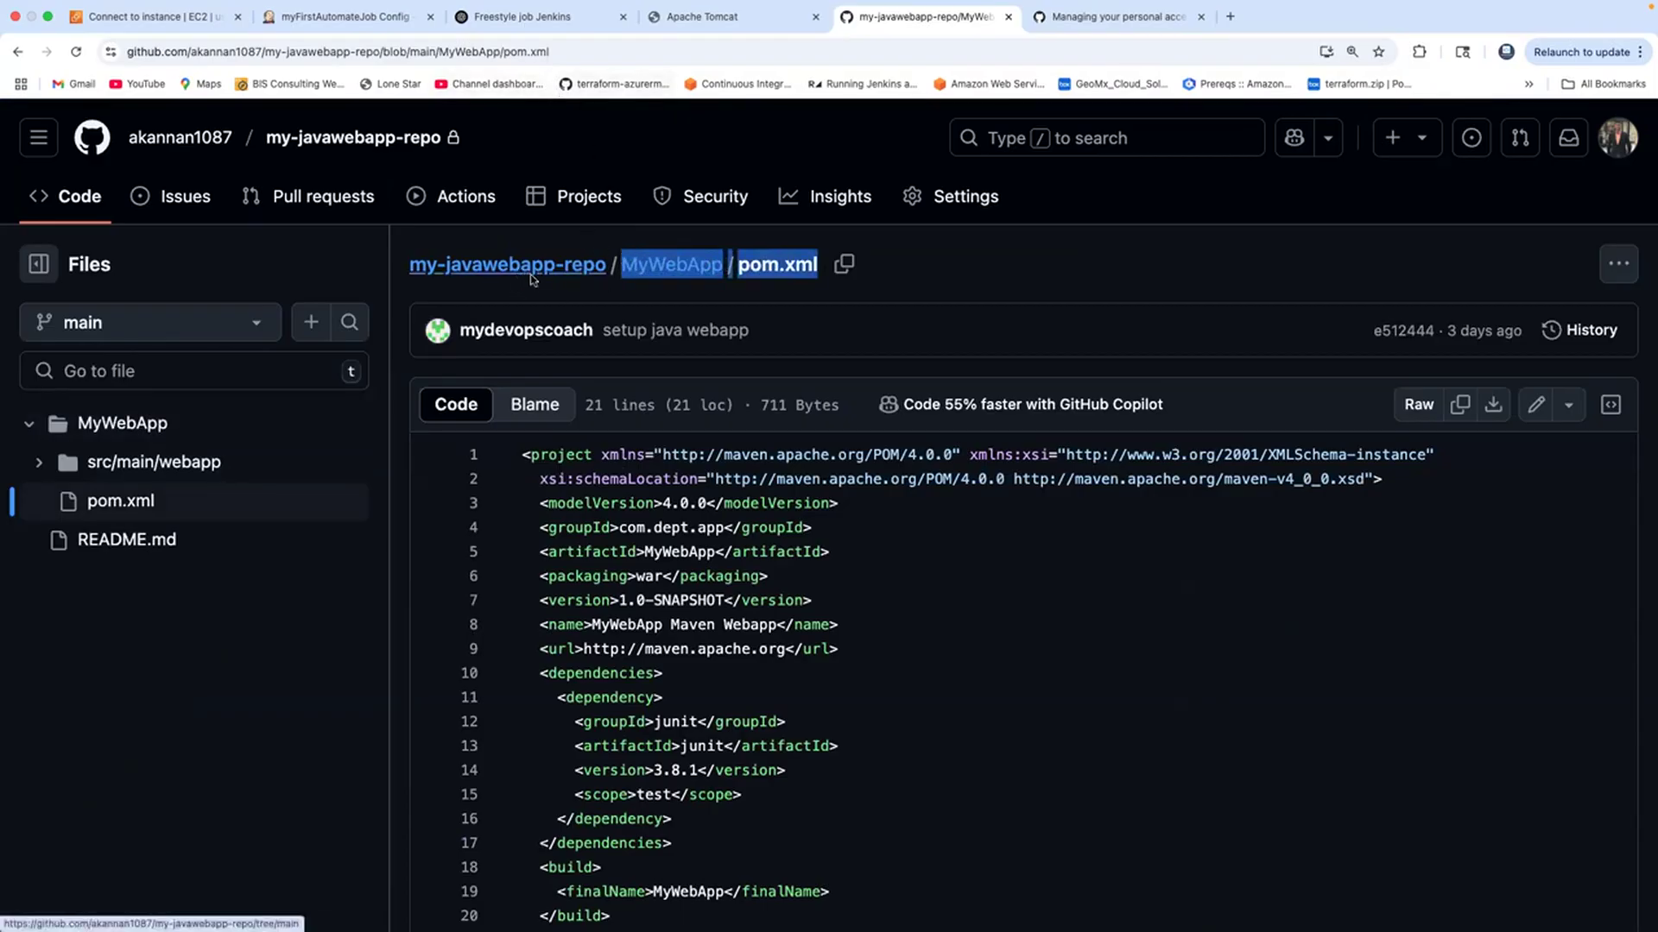
Return to the Jenkins job configuration and set the Maven step's POM to MyWebApp/pom.xml
click(399, 23)
click(609, 590)
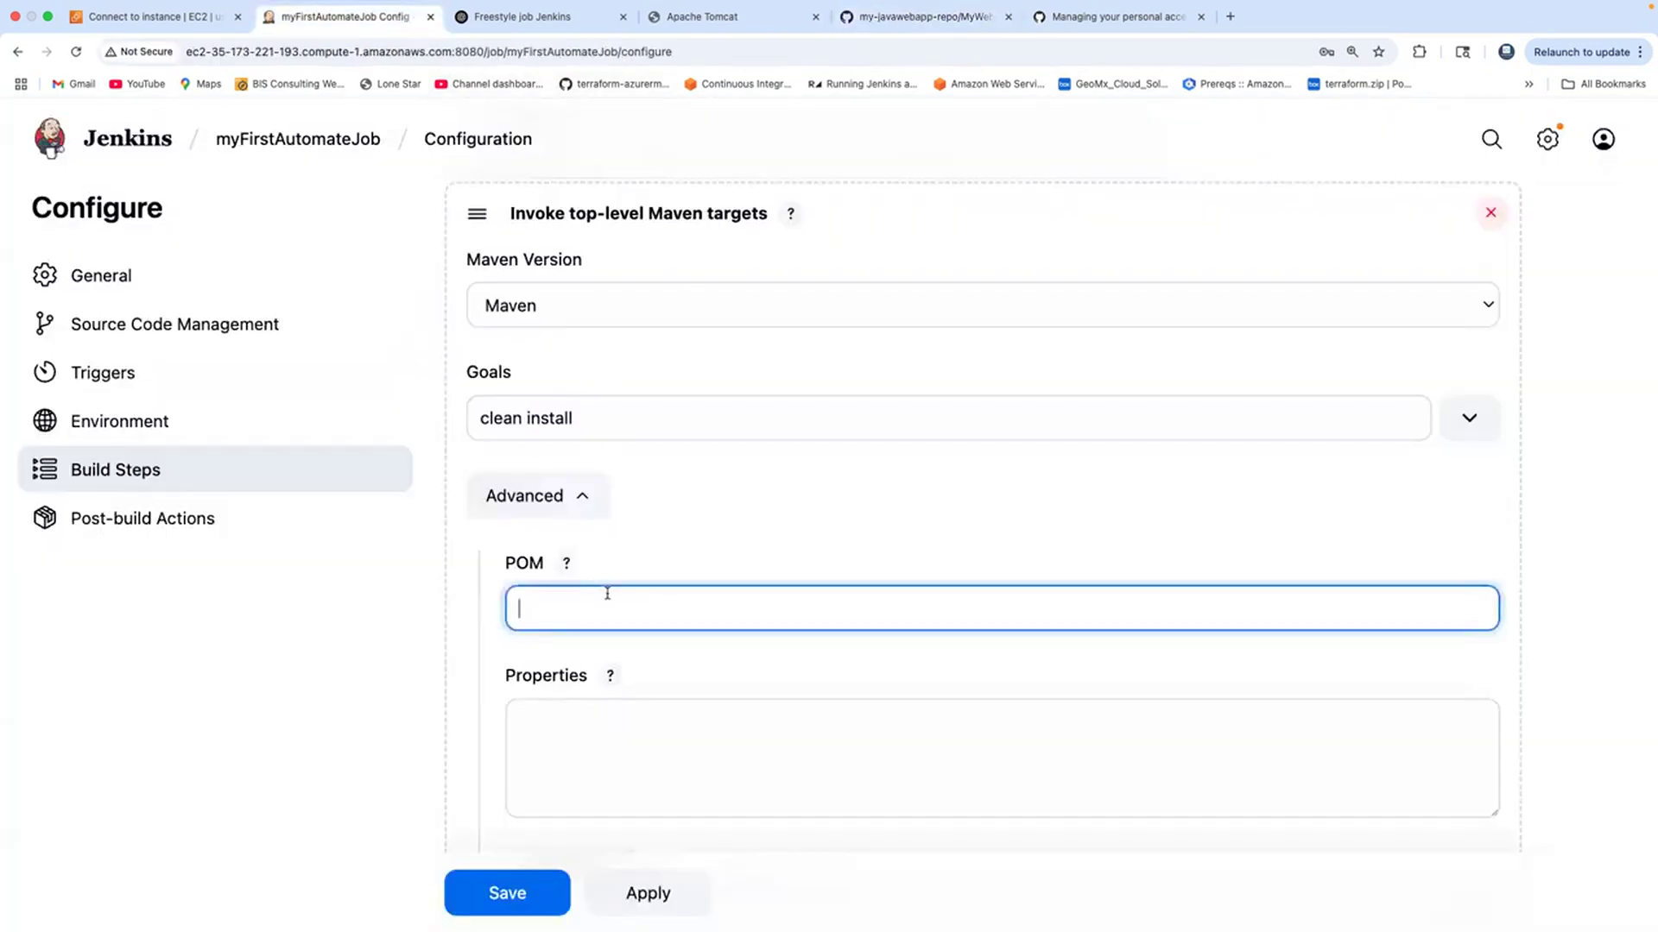
text(MyWebAp)
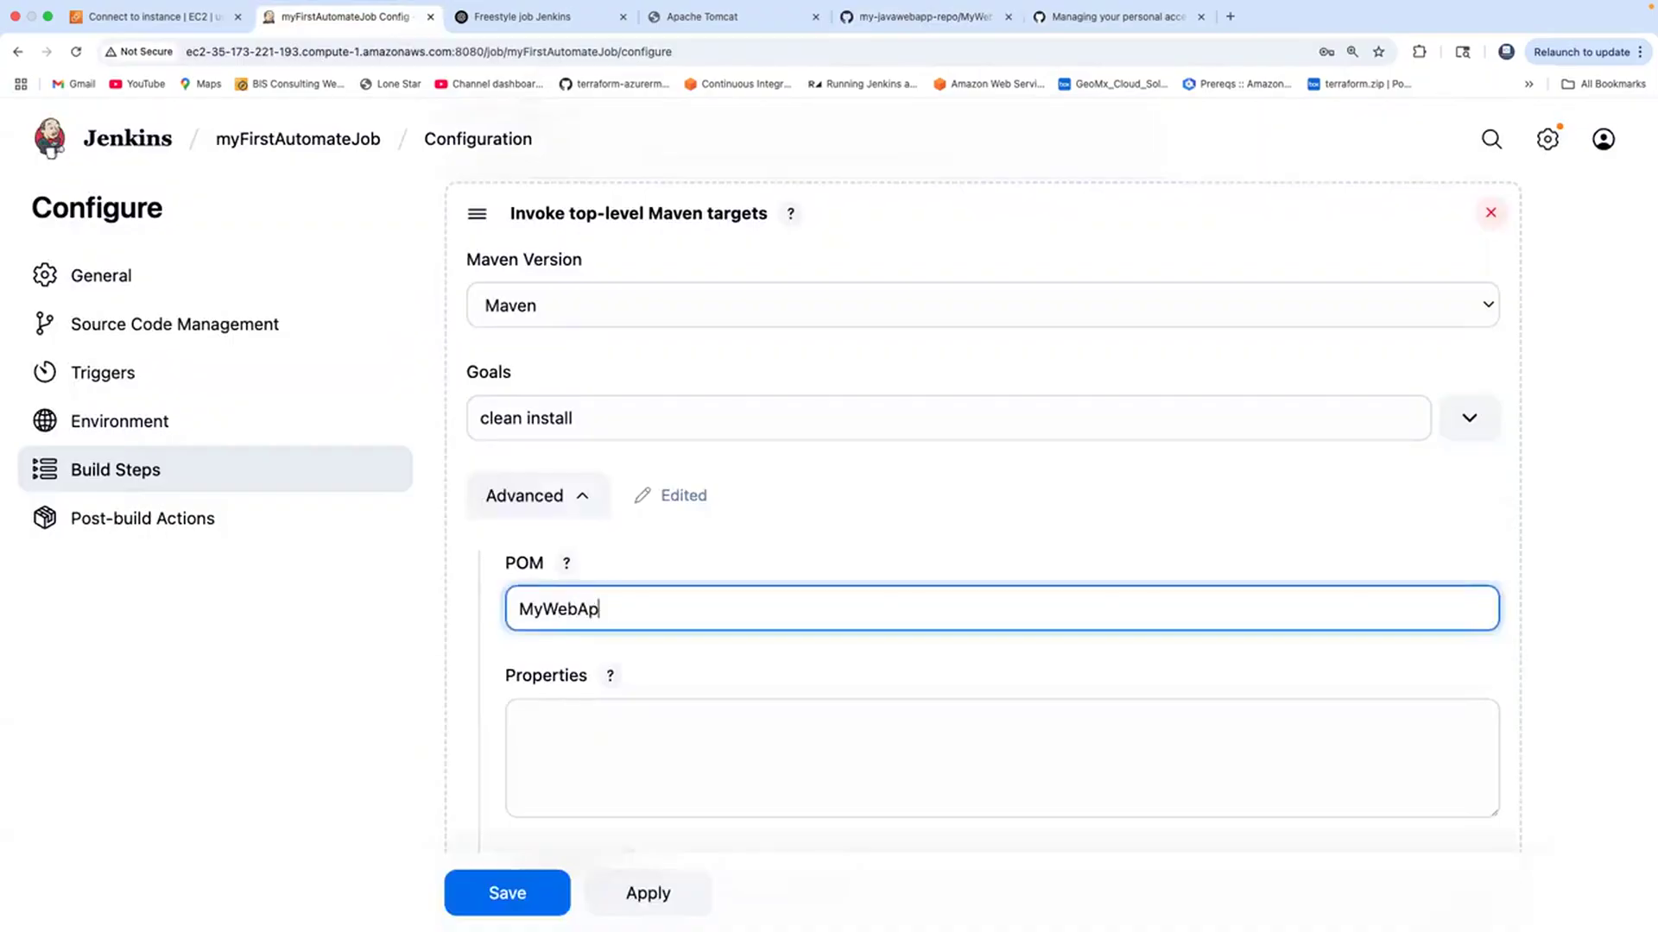
text(p/pom.xml)
Add a Record JaCoCo coverage report post-build action to the job and review its default settings
scroll(799, 522, down, 2)
click(786, 459)
scroll(786, 458, down, 10)
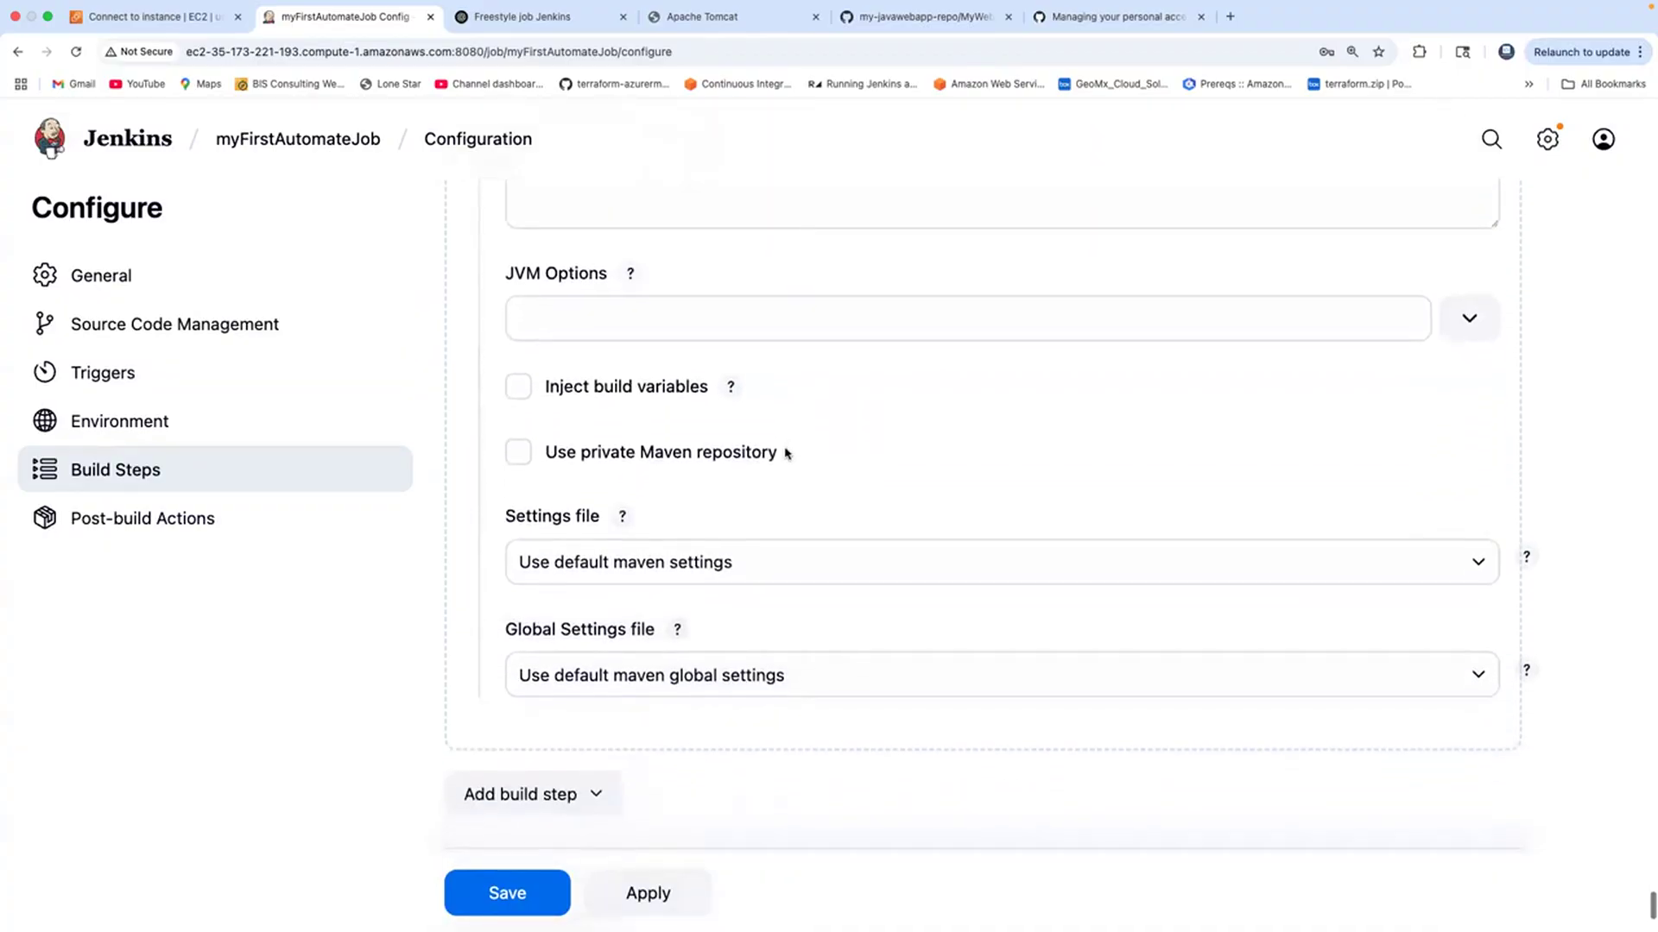
scroll(785, 455, down, 3)
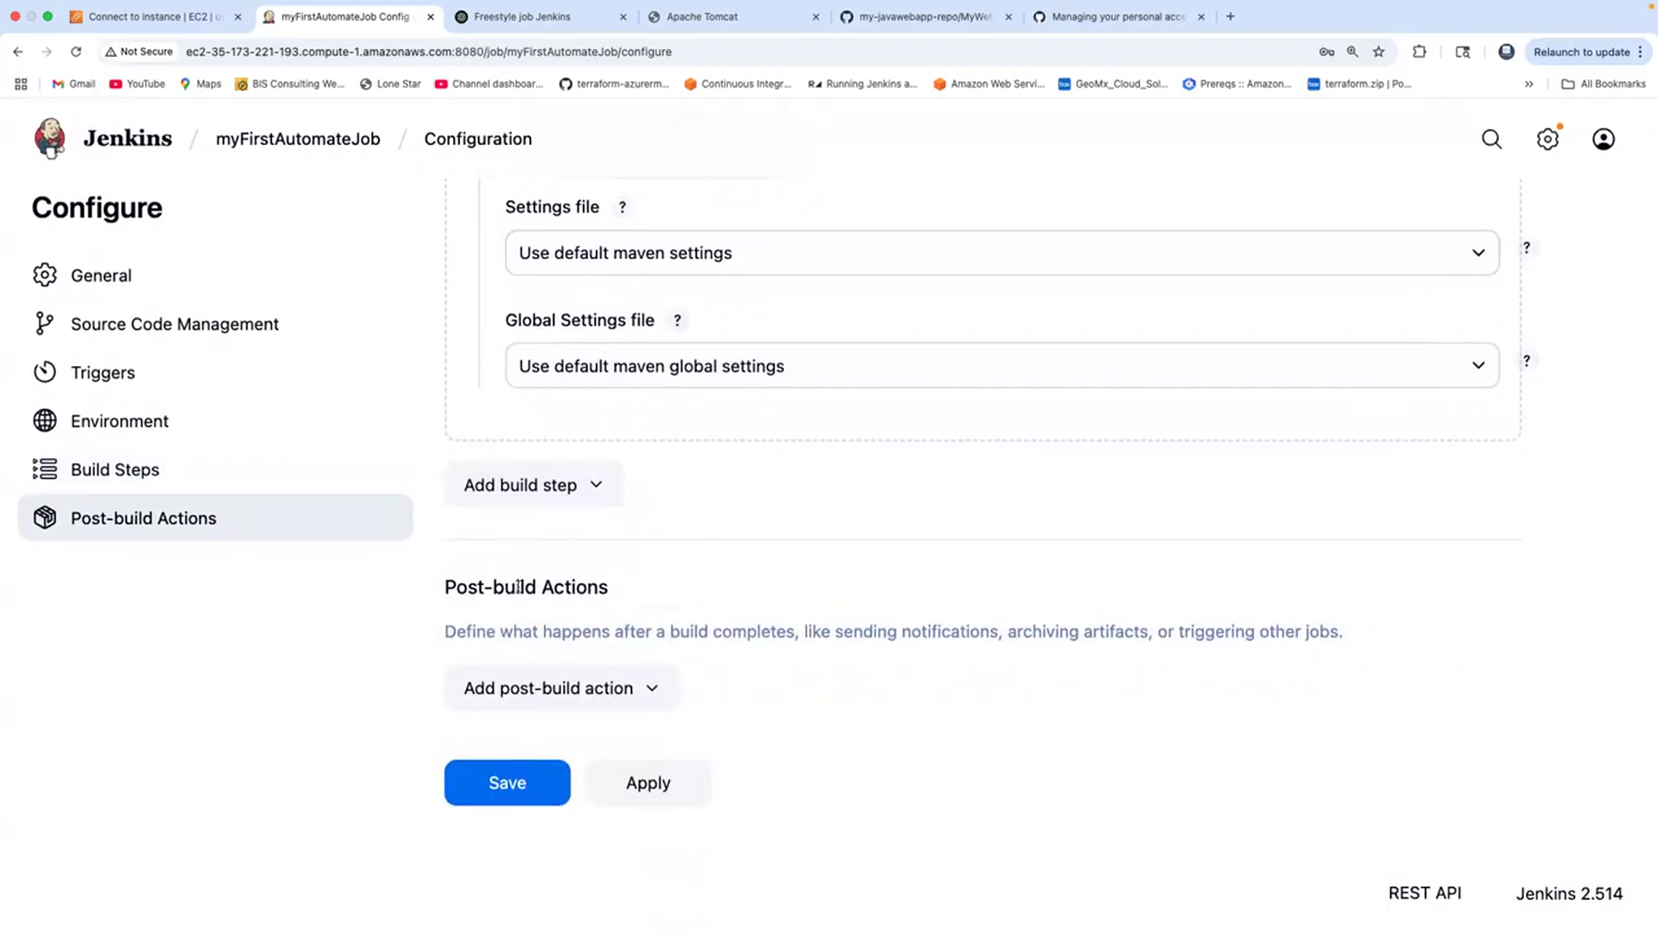
scroll(729, 528, up, 5)
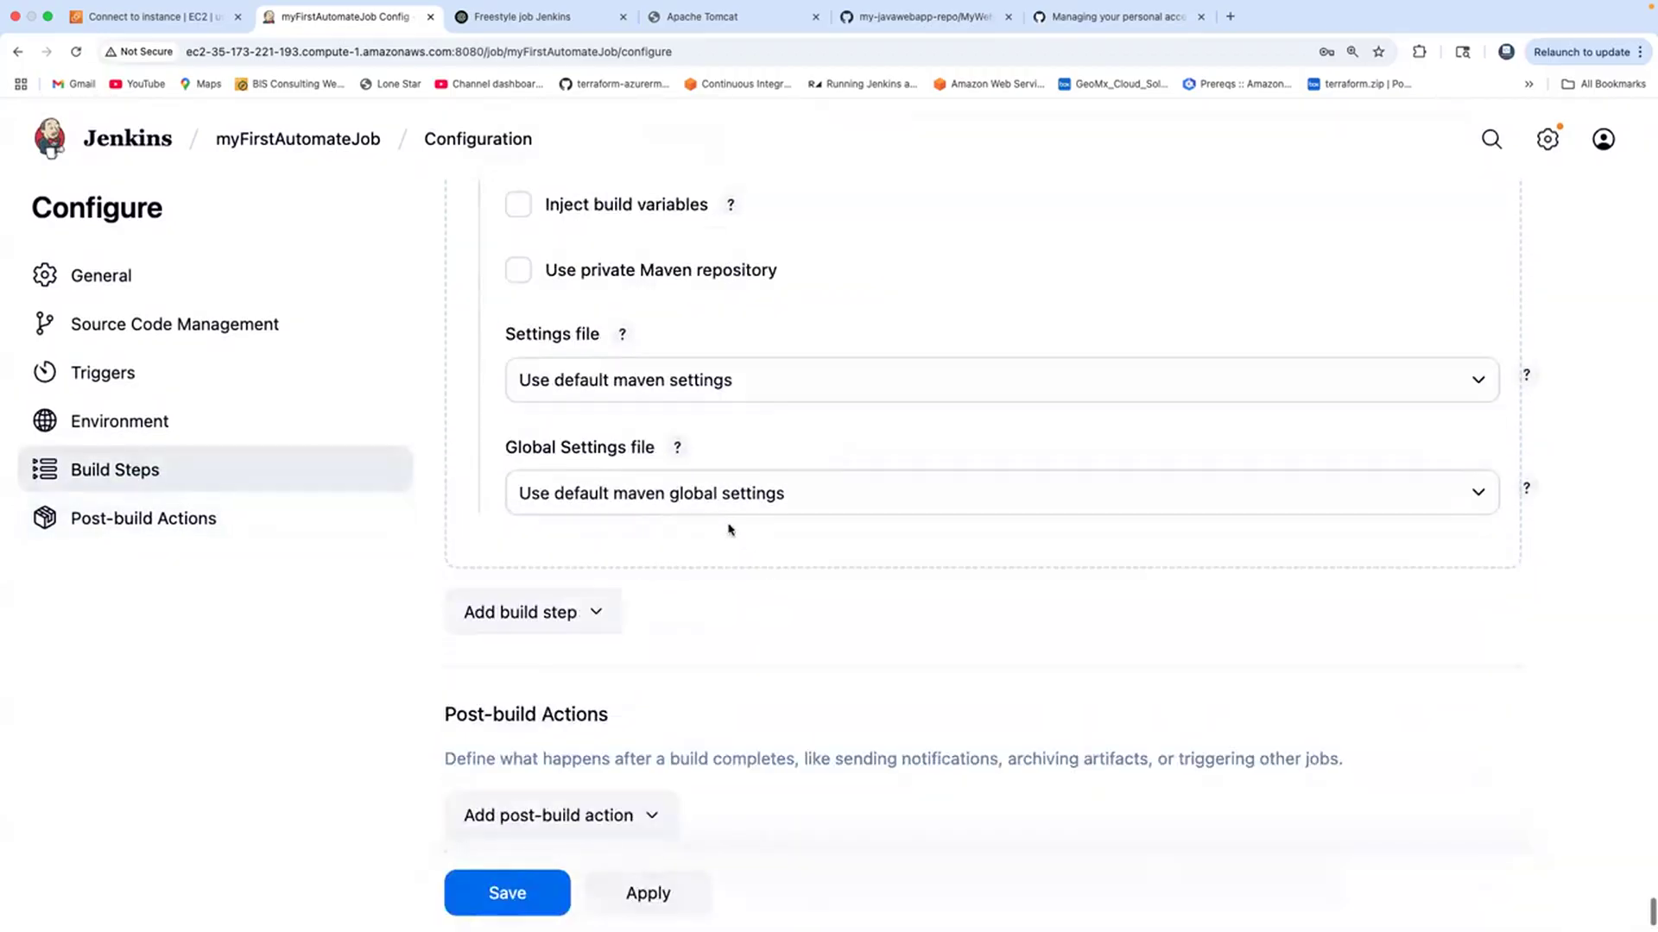
scroll(729, 529, down, 5)
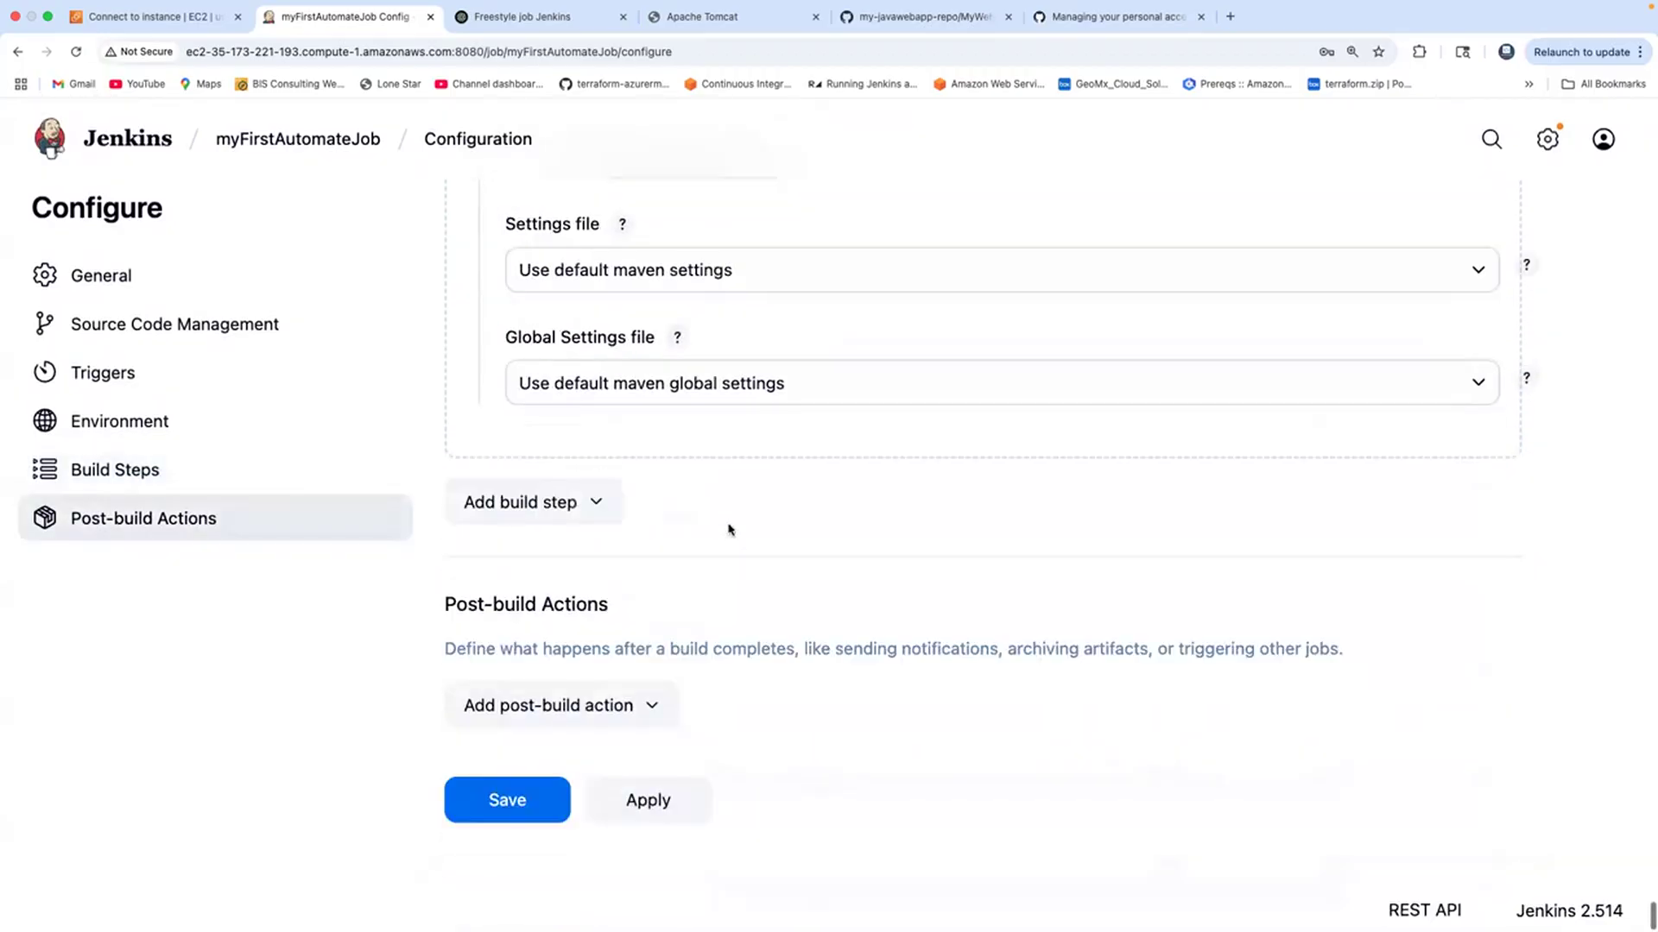
click(655, 708)
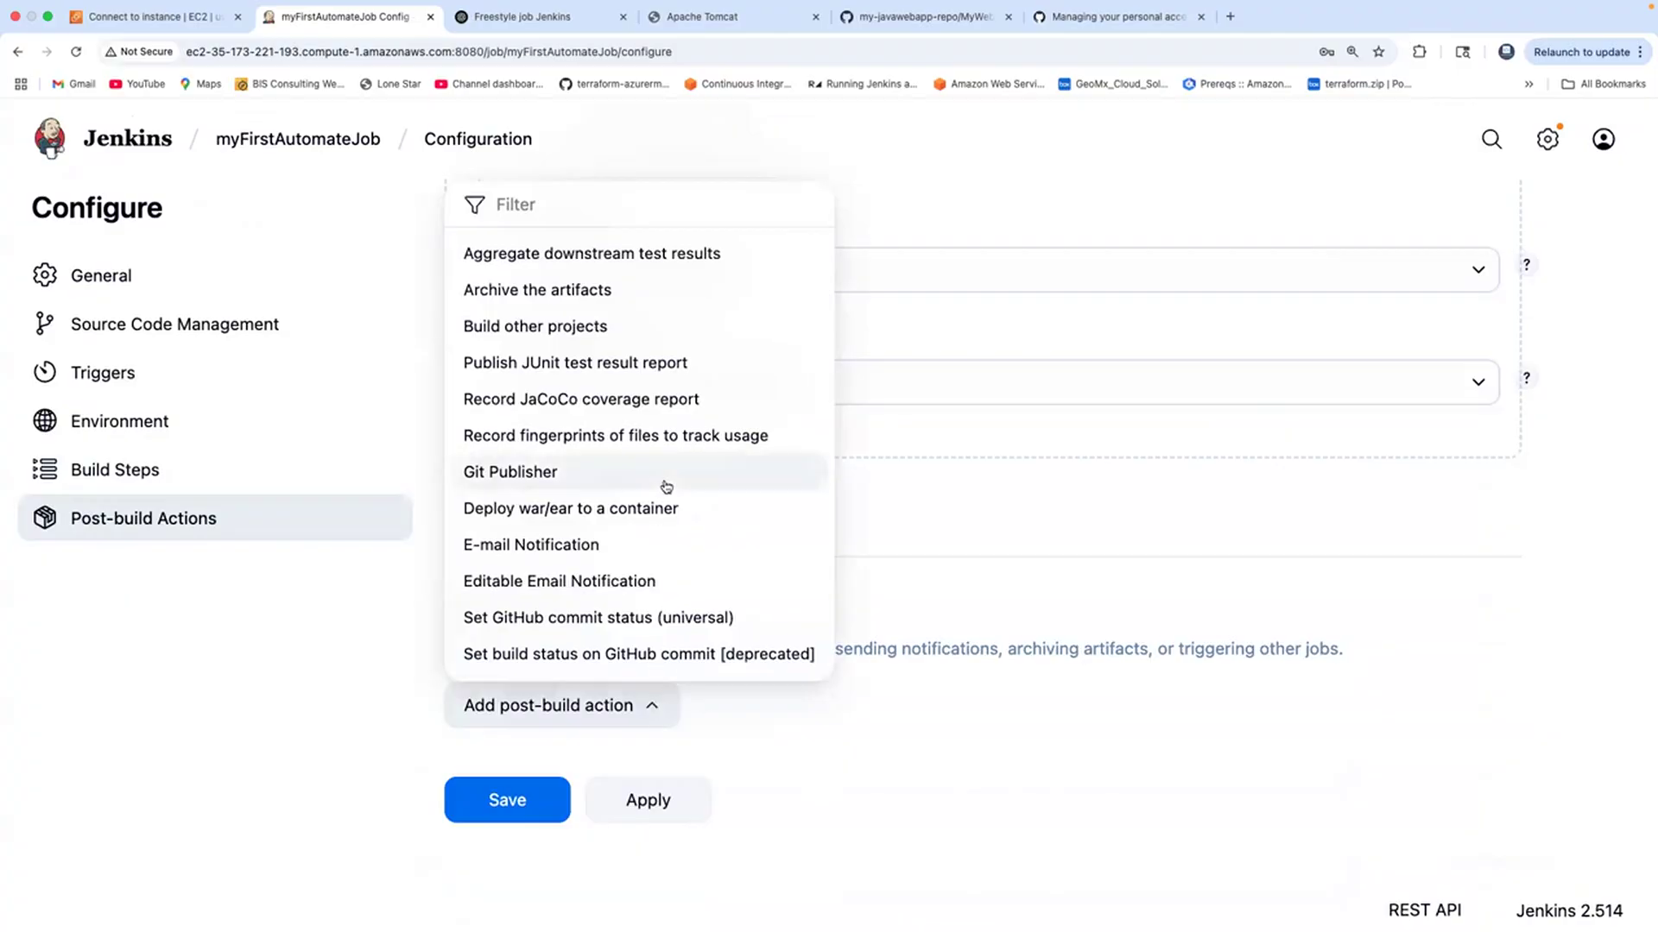
click(531, 399)
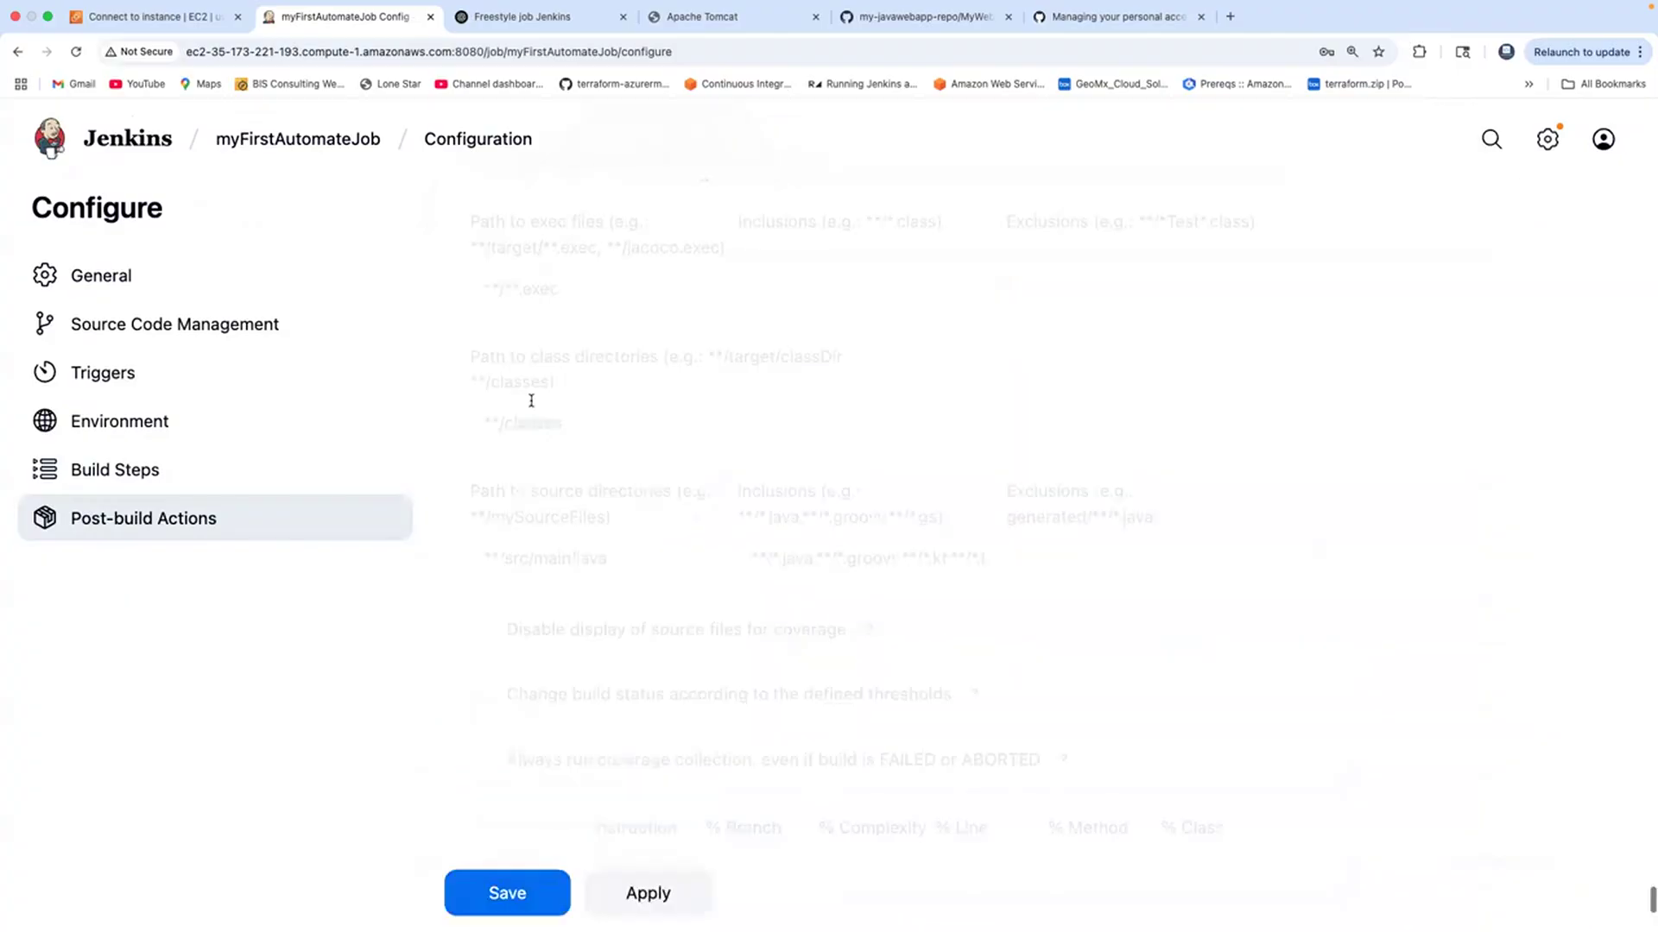
scroll(855, 507, down, 5)
scroll(854, 508, up, 10)
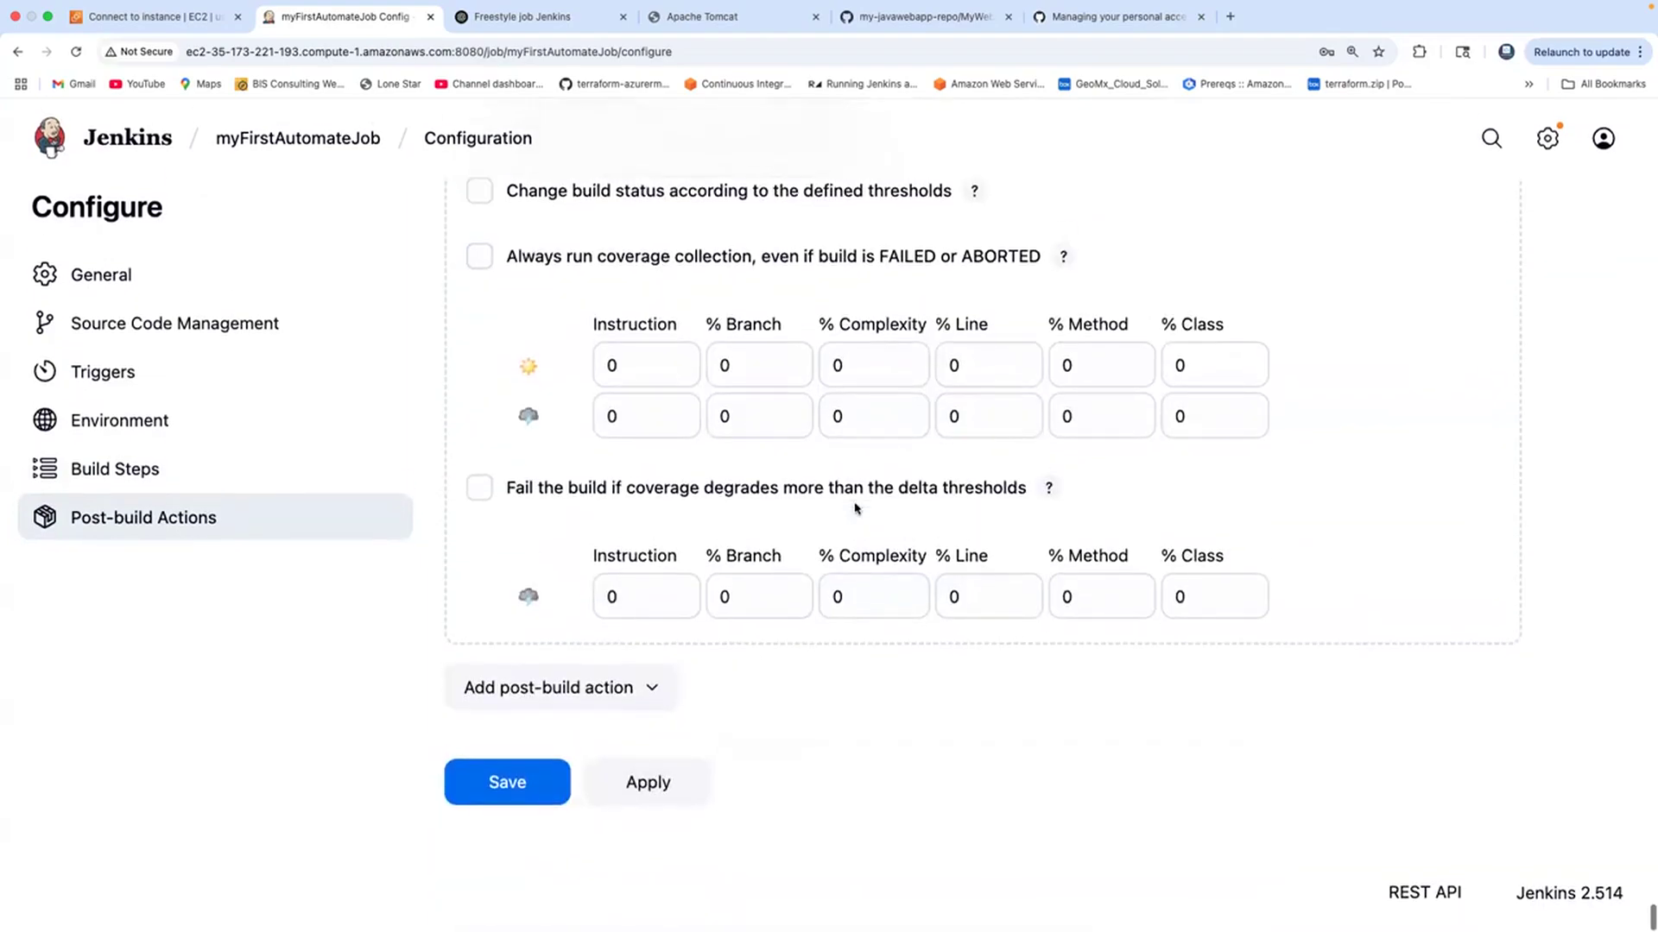
scroll(855, 509, down, 5)
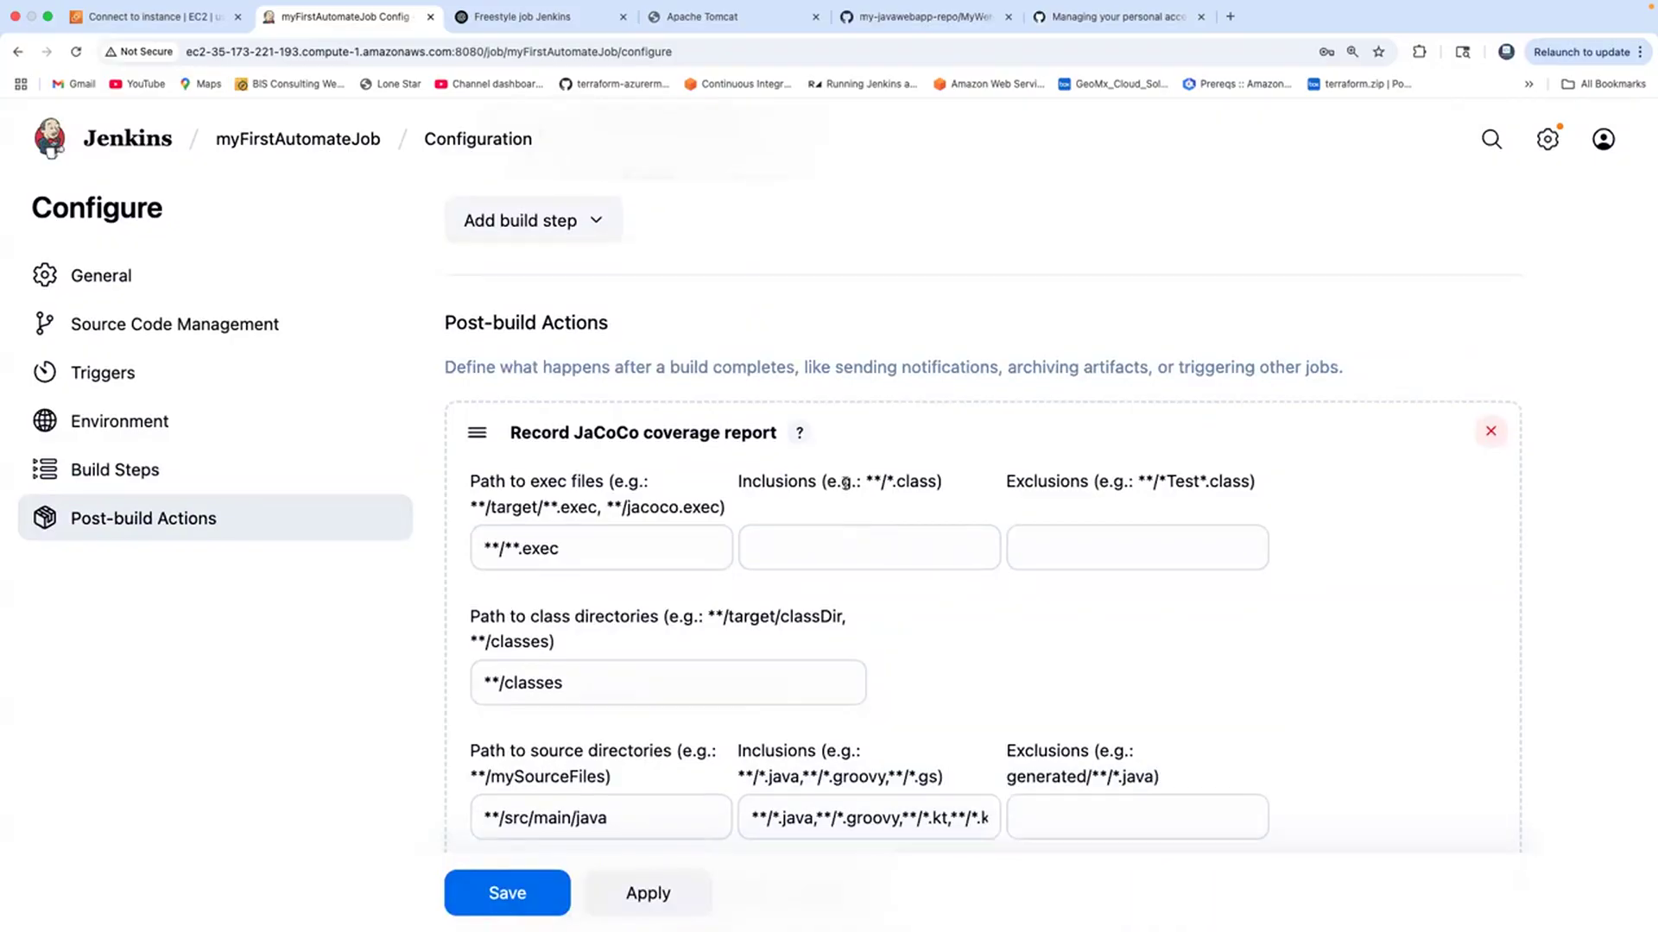
Switch to ChatGPT, ask "What is code coverage?" and read the answer on why it matters, the example and the coverage types
click(593, 26)
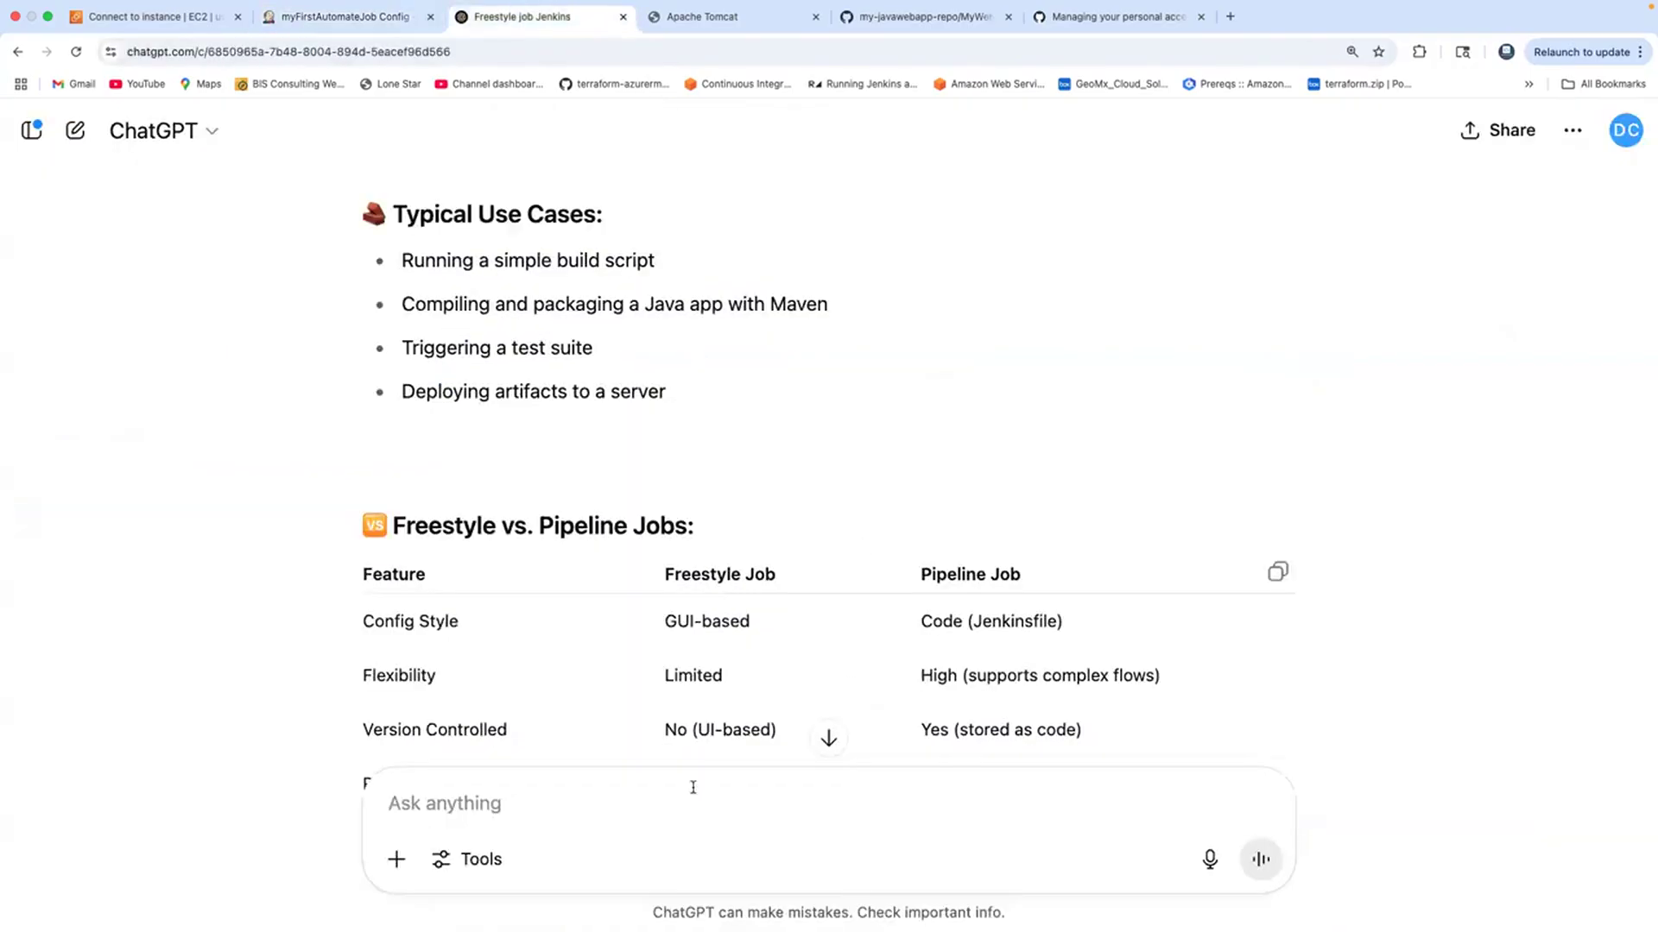
click(522, 810)
text(Wha)
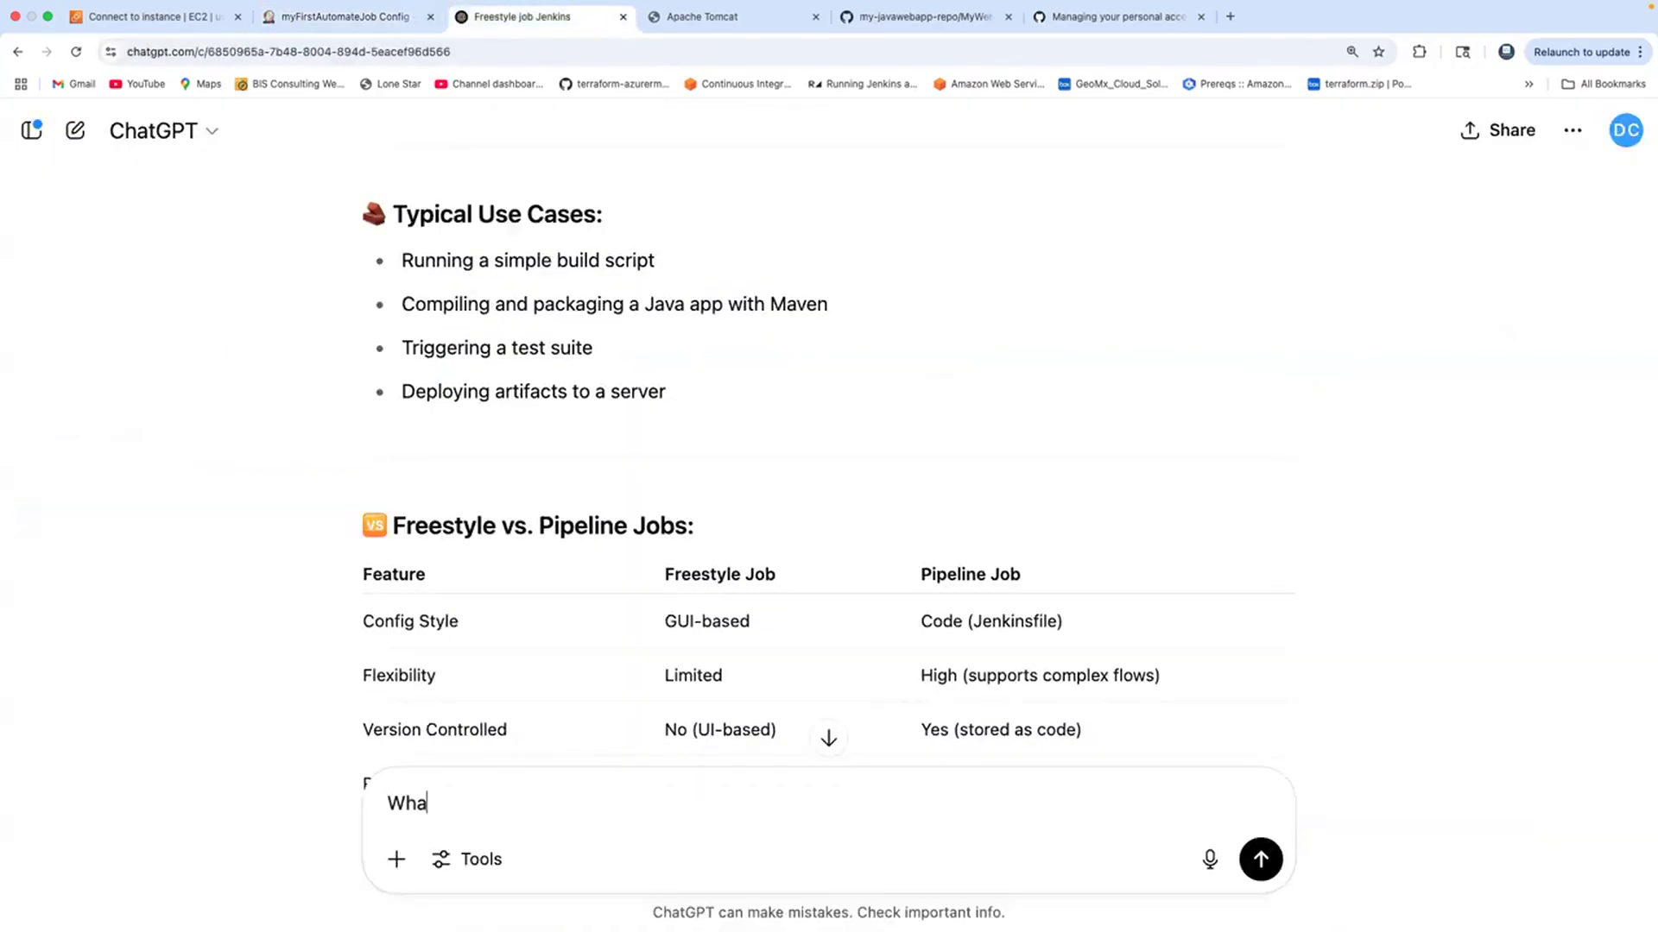
text(t is code coverage?)
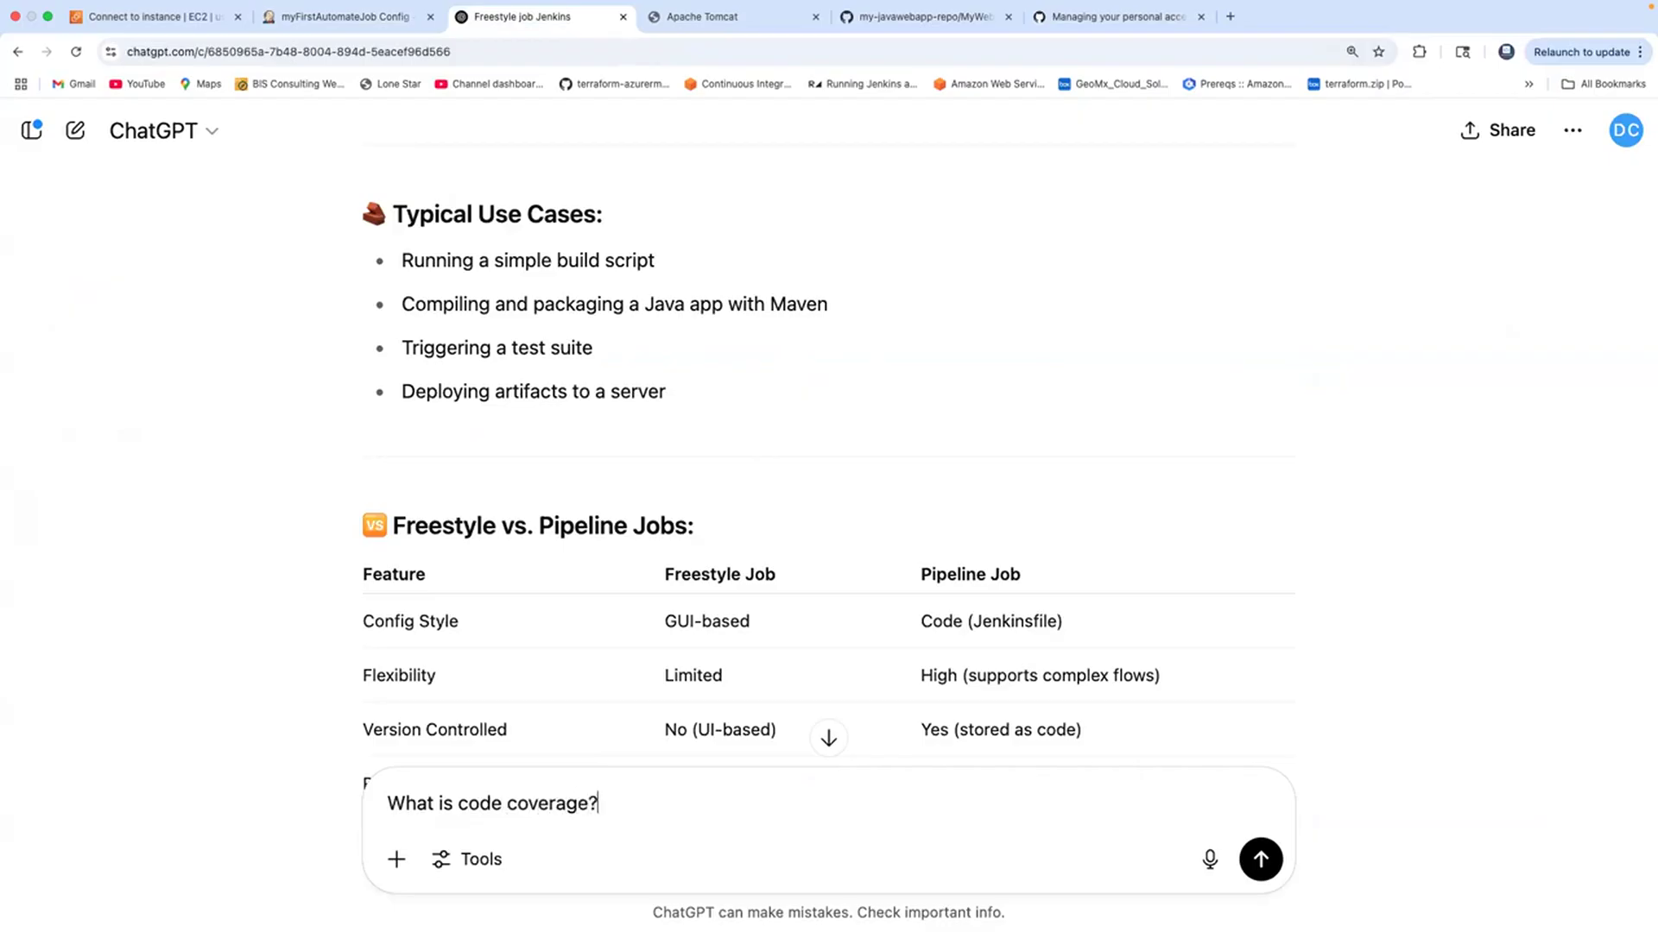
key(Return)
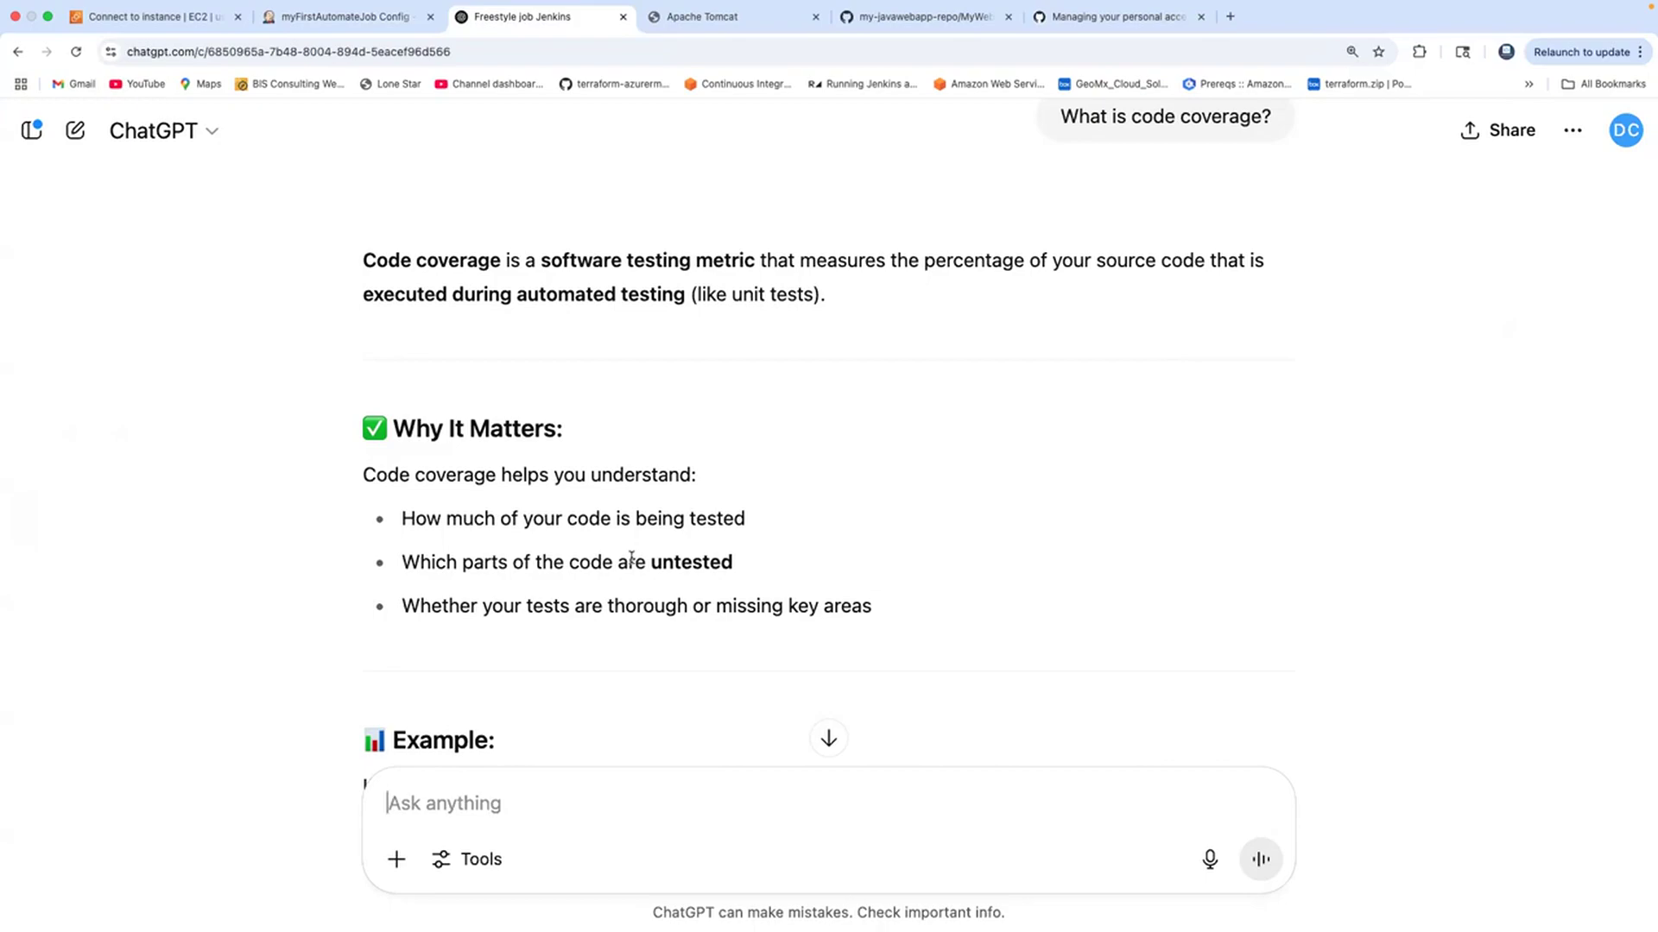
scroll(631, 558, down, 2)
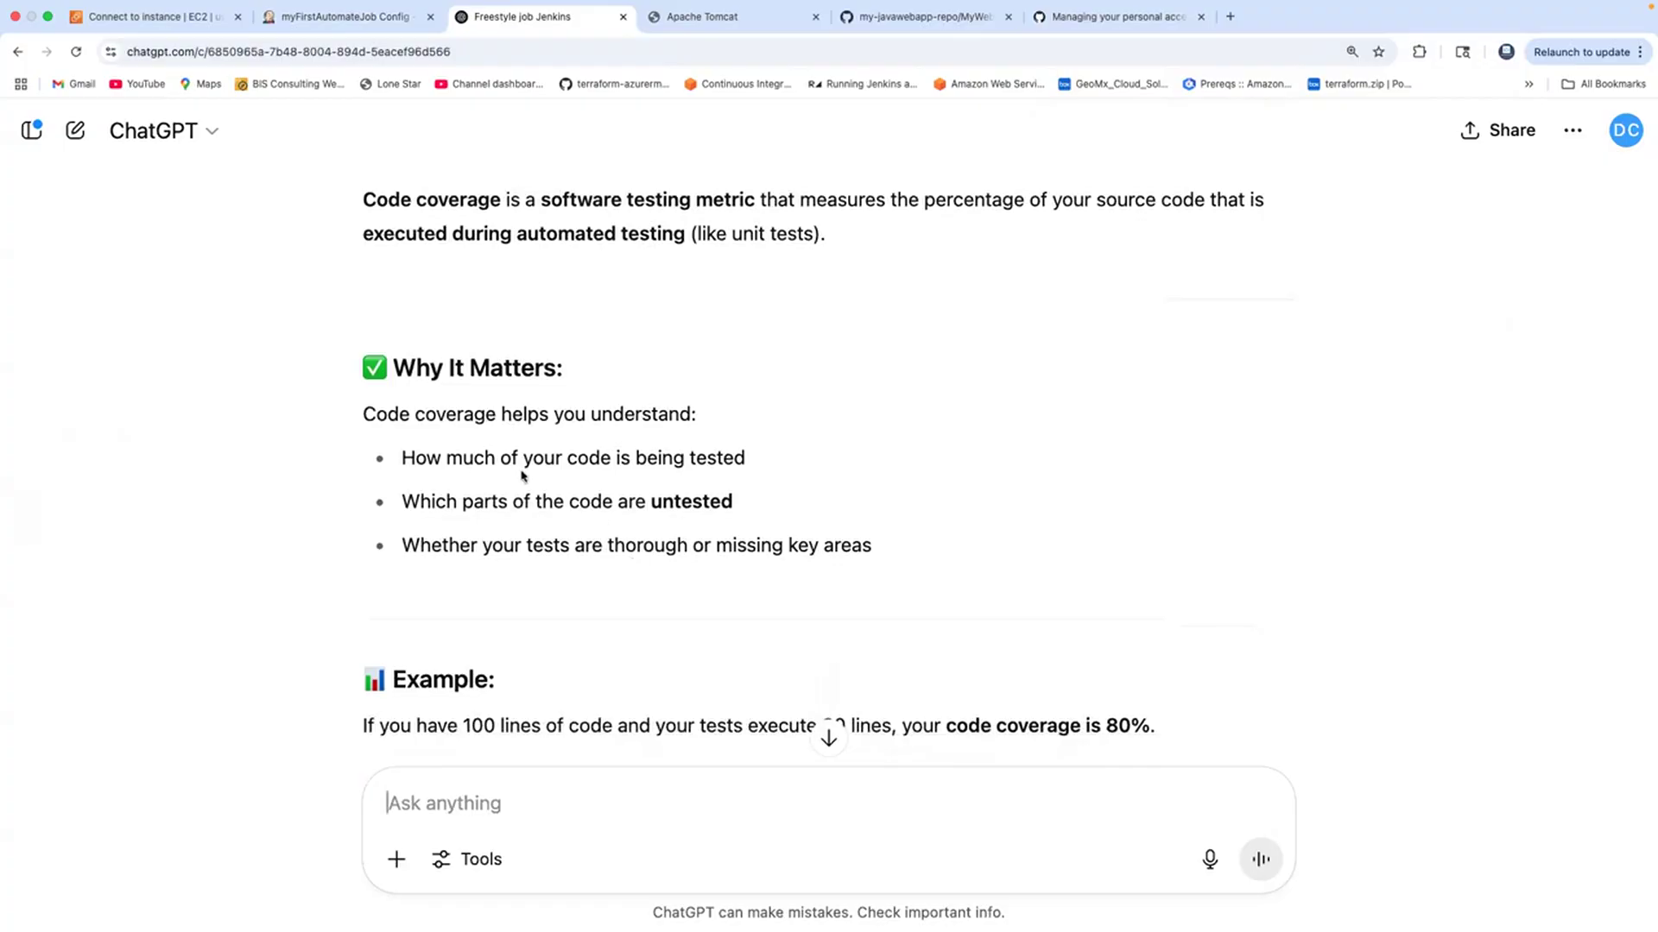
drag(462, 457, 678, 459)
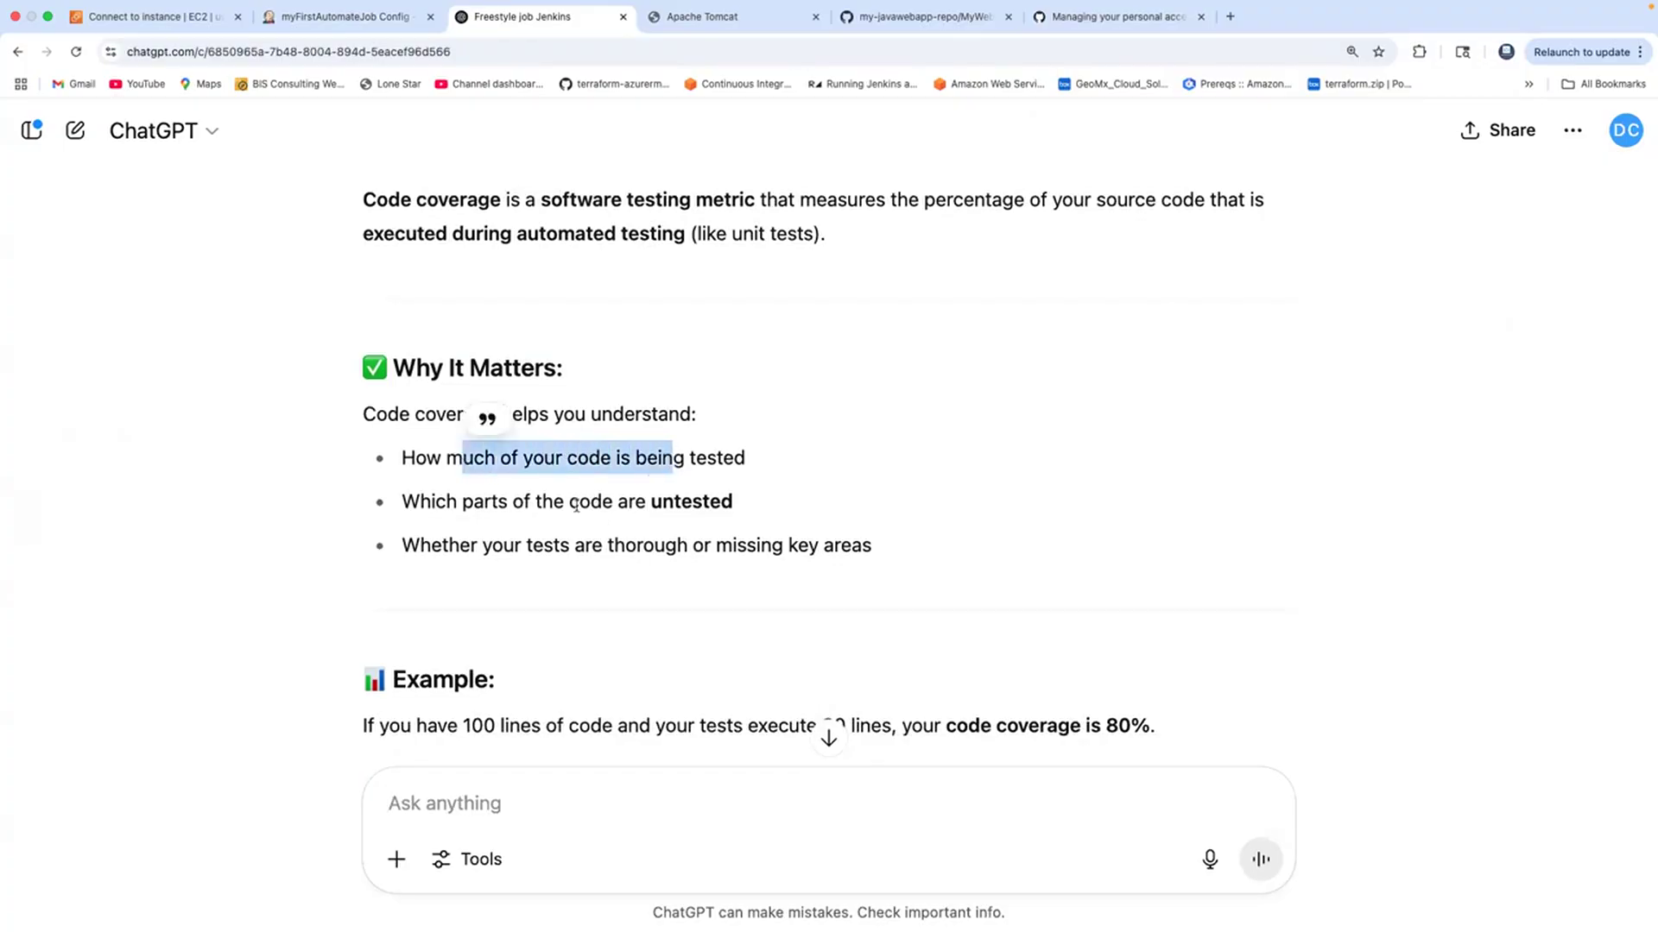
drag(485, 502, 692, 506)
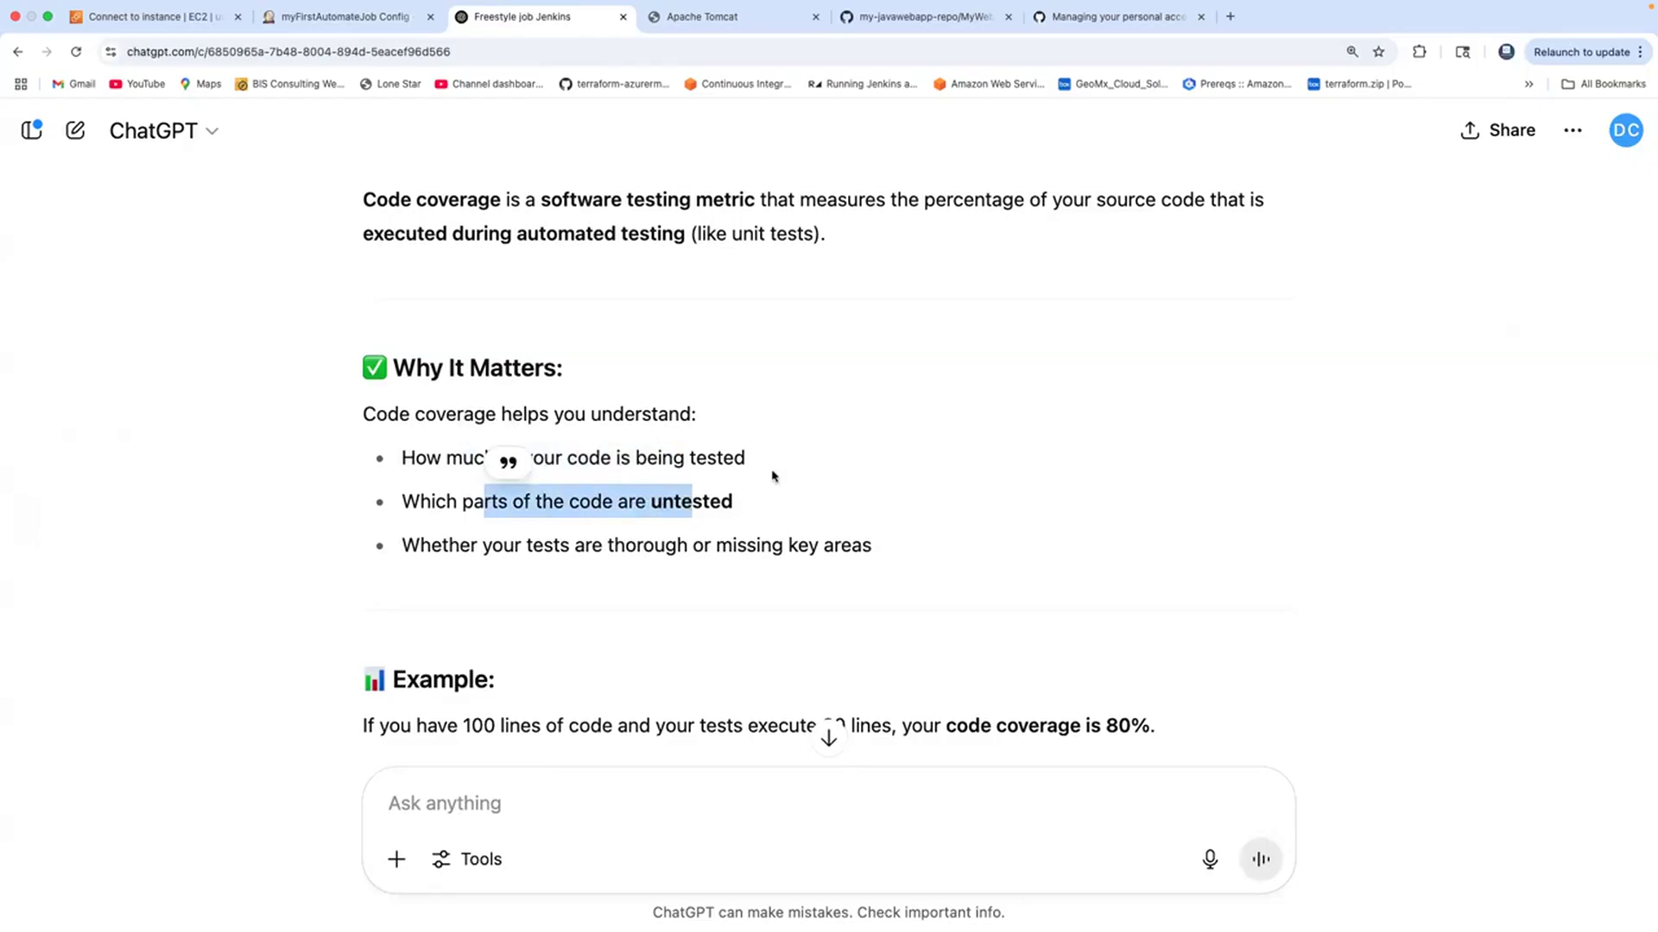
scroll(774, 476, down, 1)
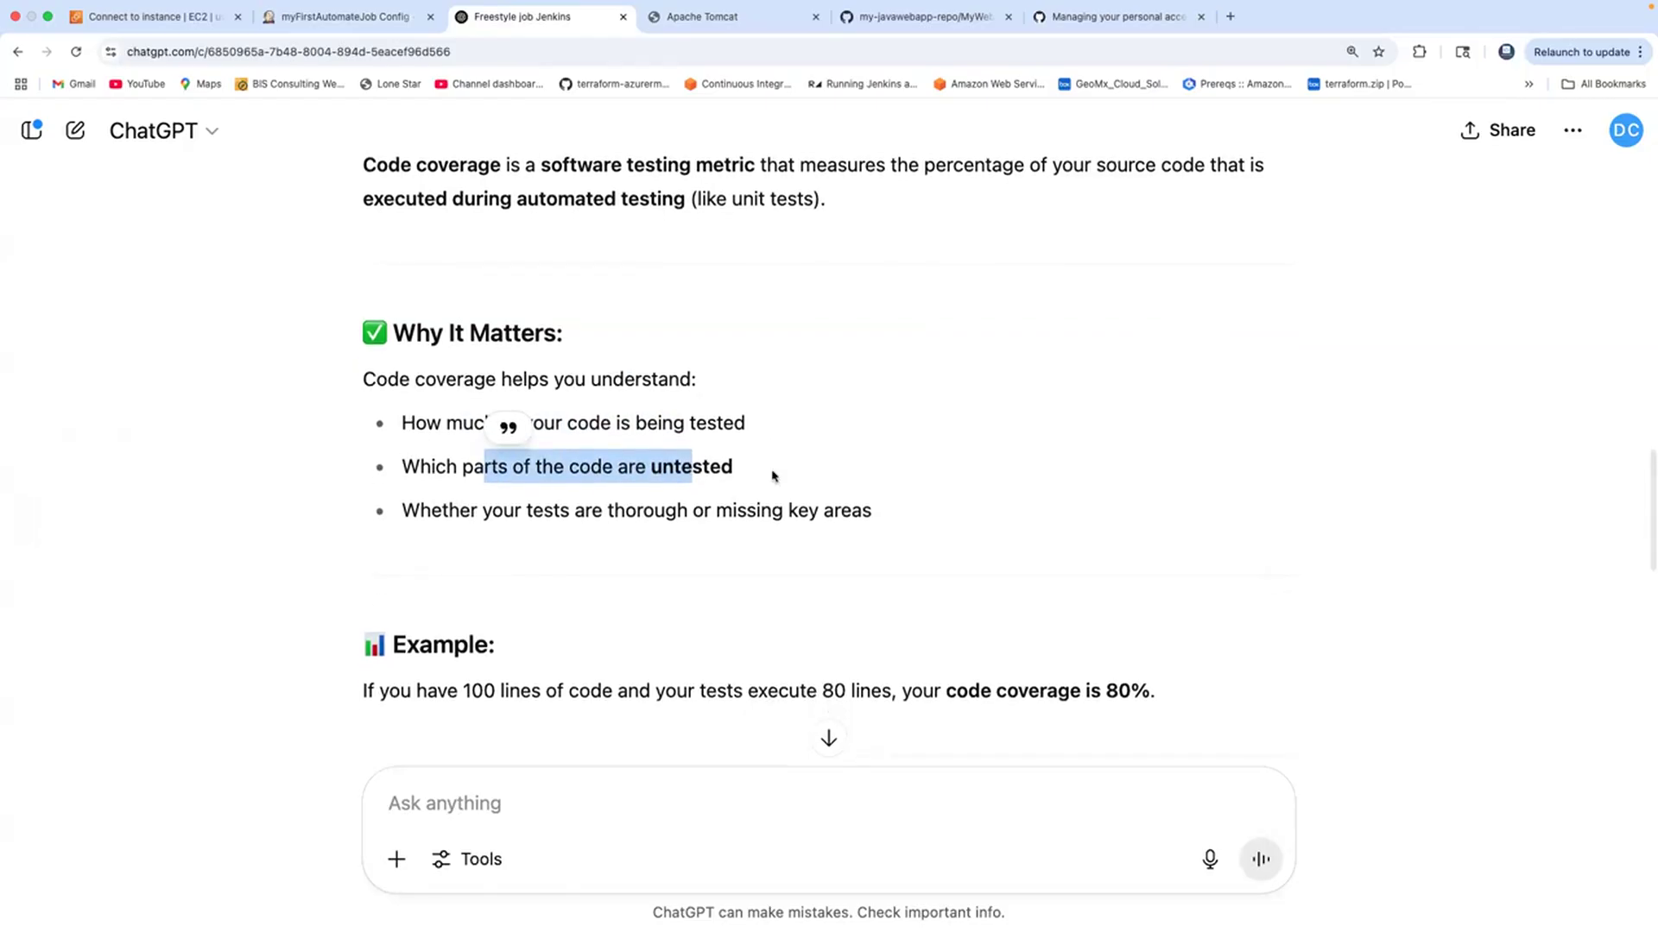
scroll(775, 476, down, 5)
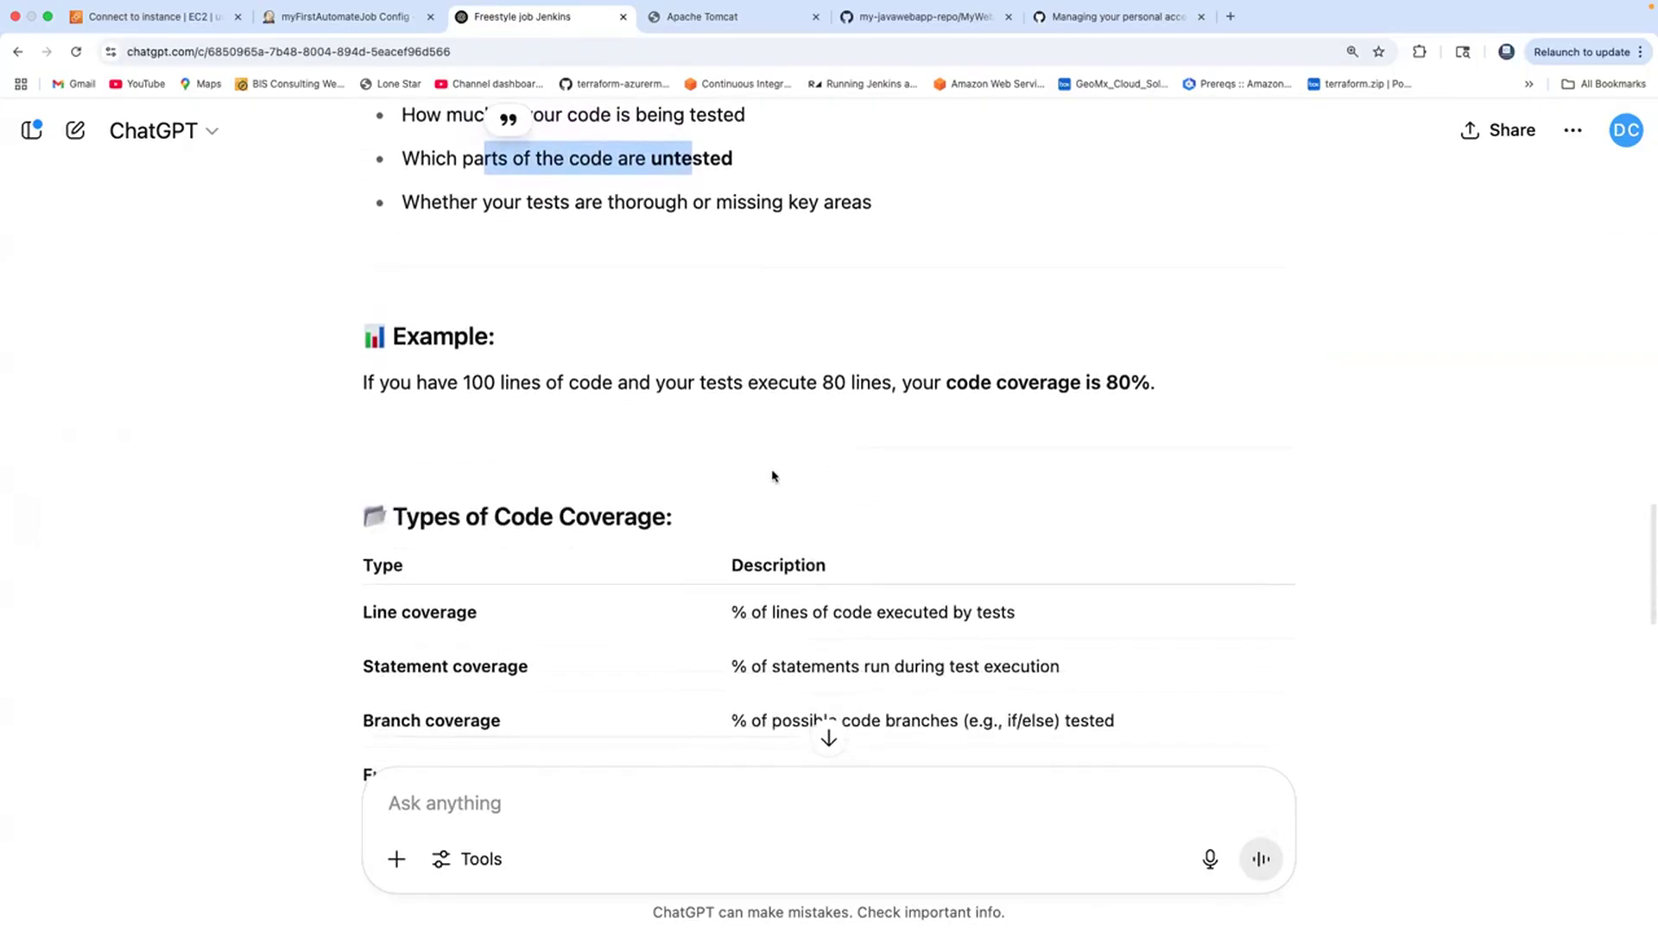
Read the types of code coverage and the list of coverage tools for Java in the ChatGPT answer
scroll(774, 476, down, 1)
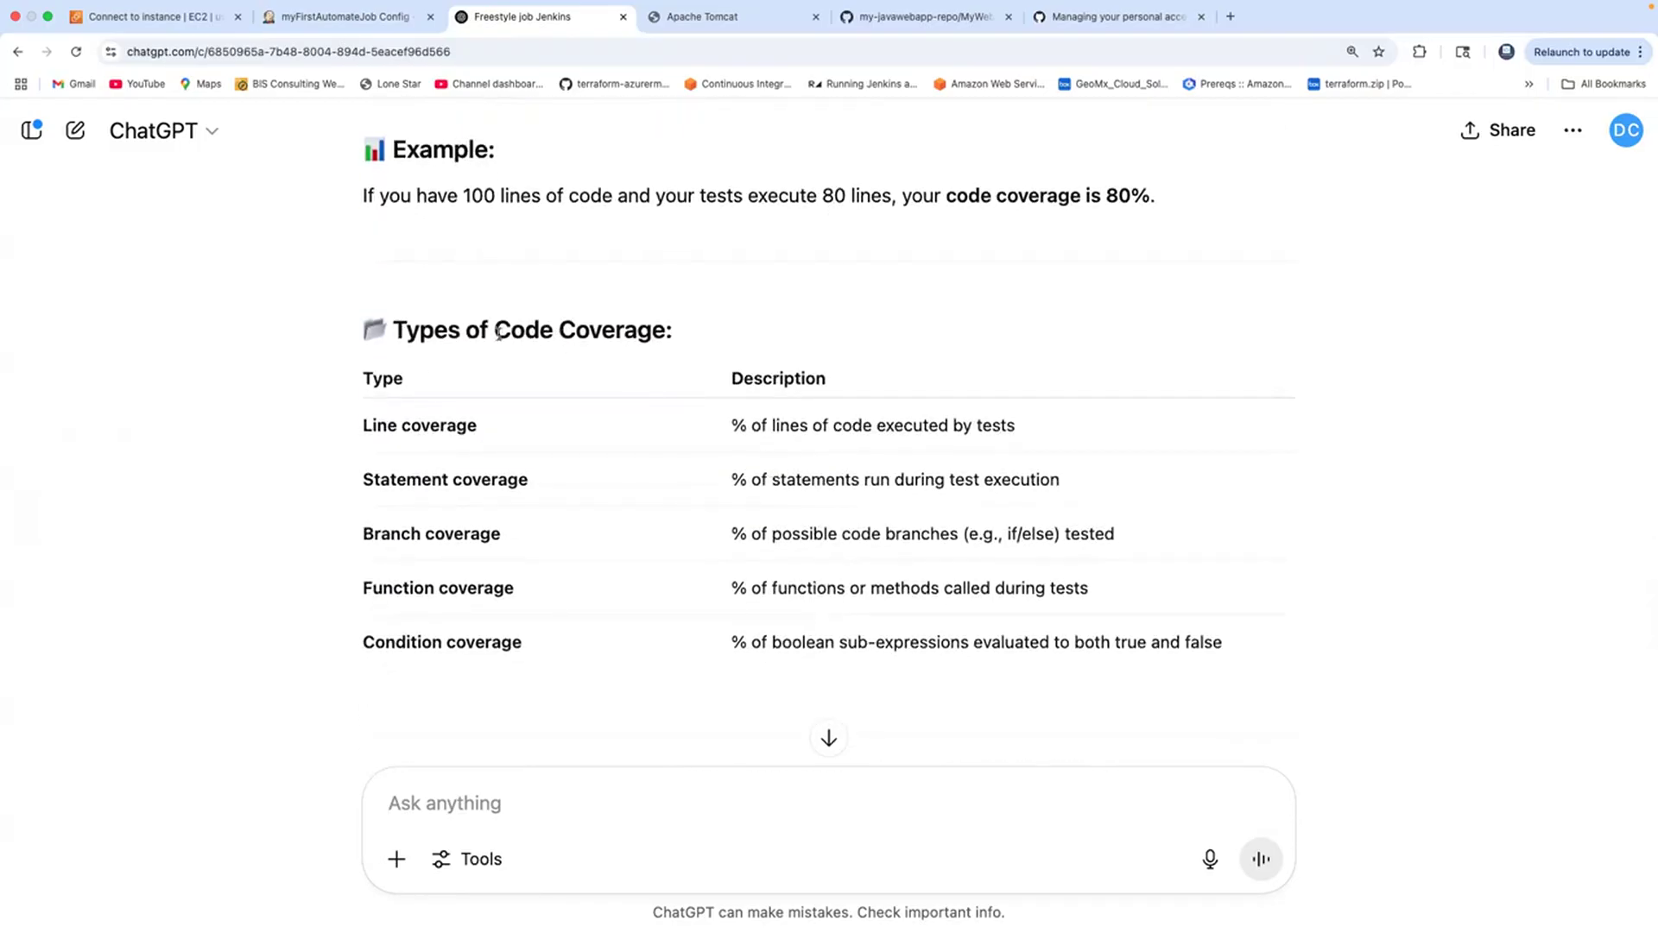
drag(497, 329, 653, 332)
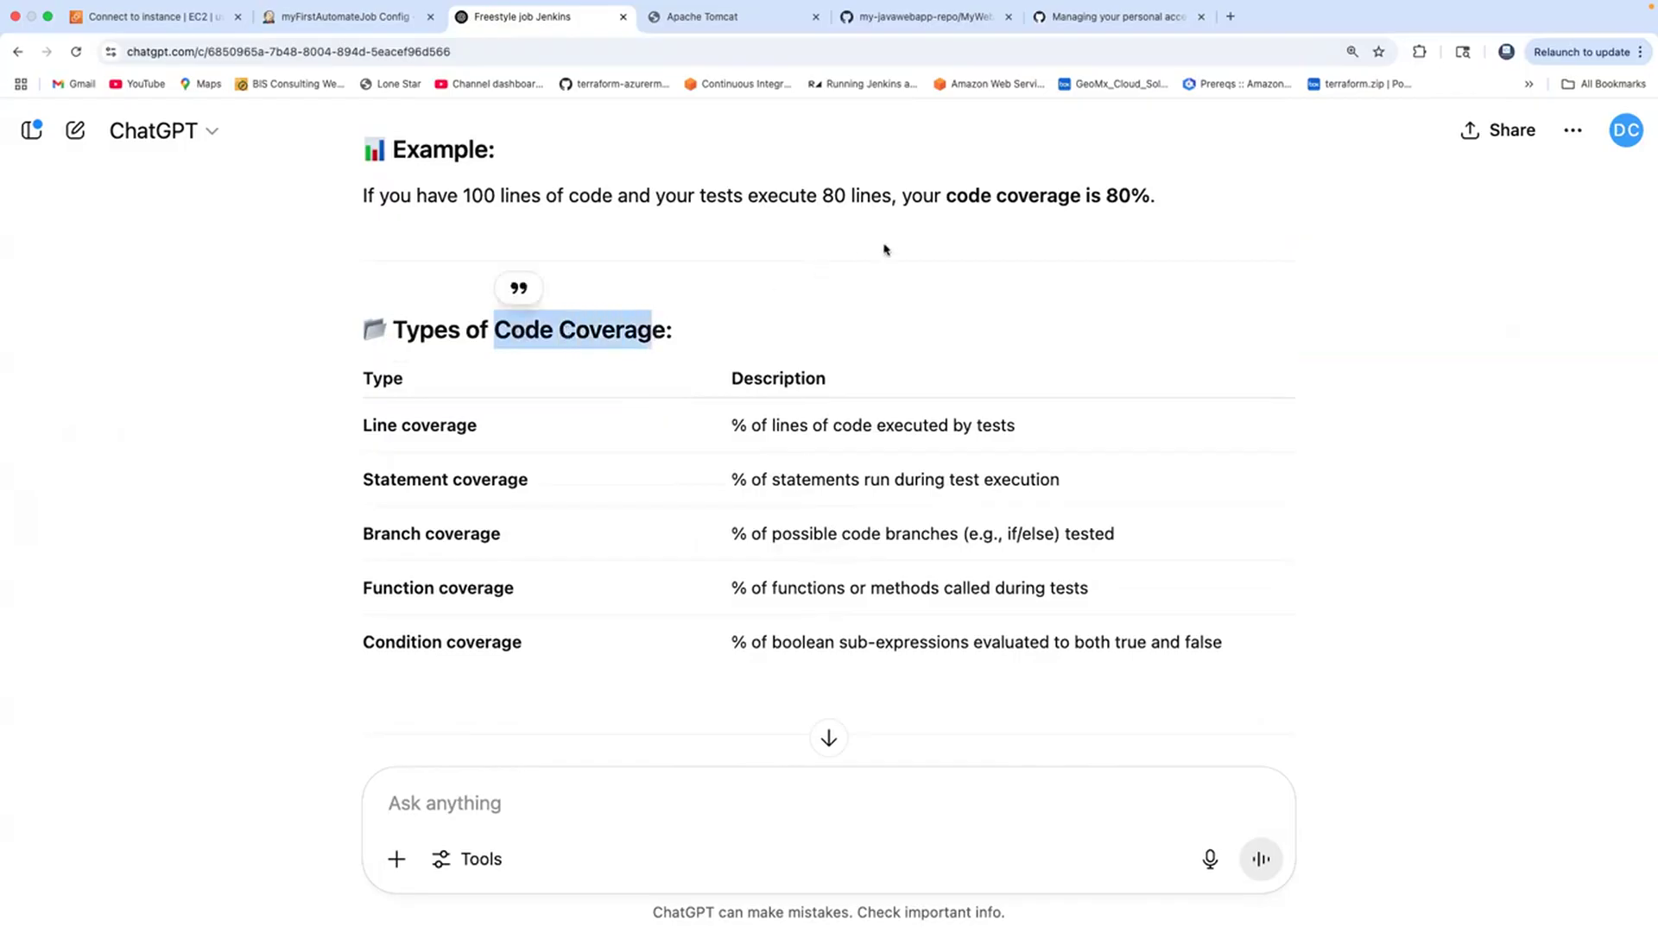
drag(360, 422, 549, 644)
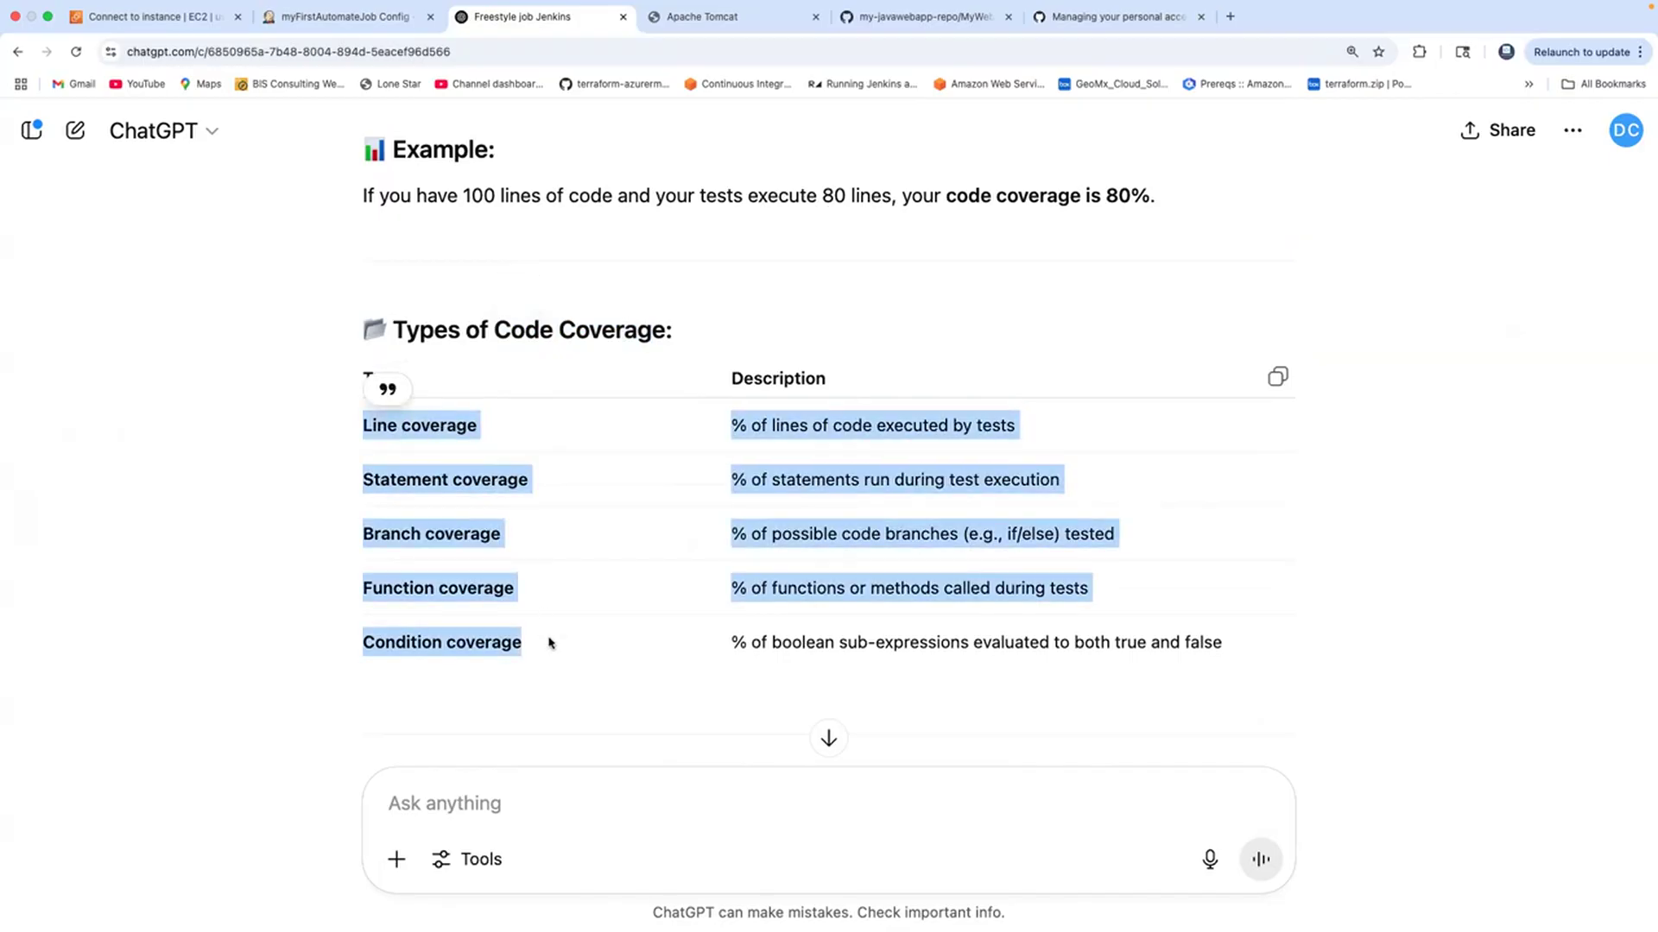
scroll(597, 612, down, 5)
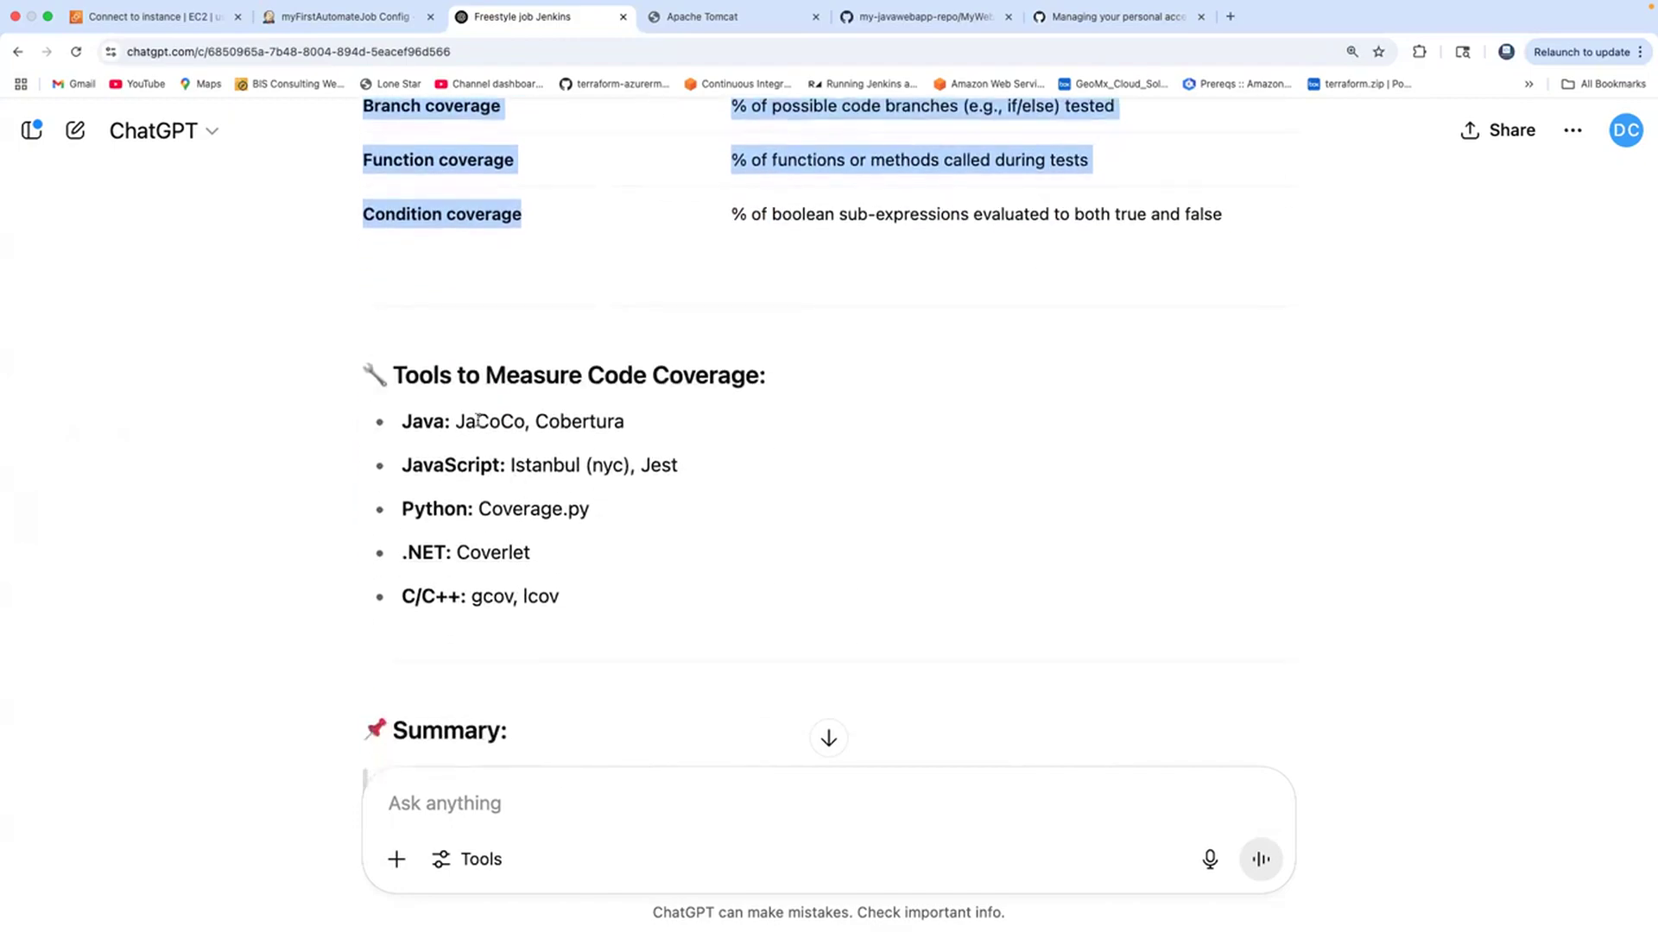
drag(455, 421, 528, 423)
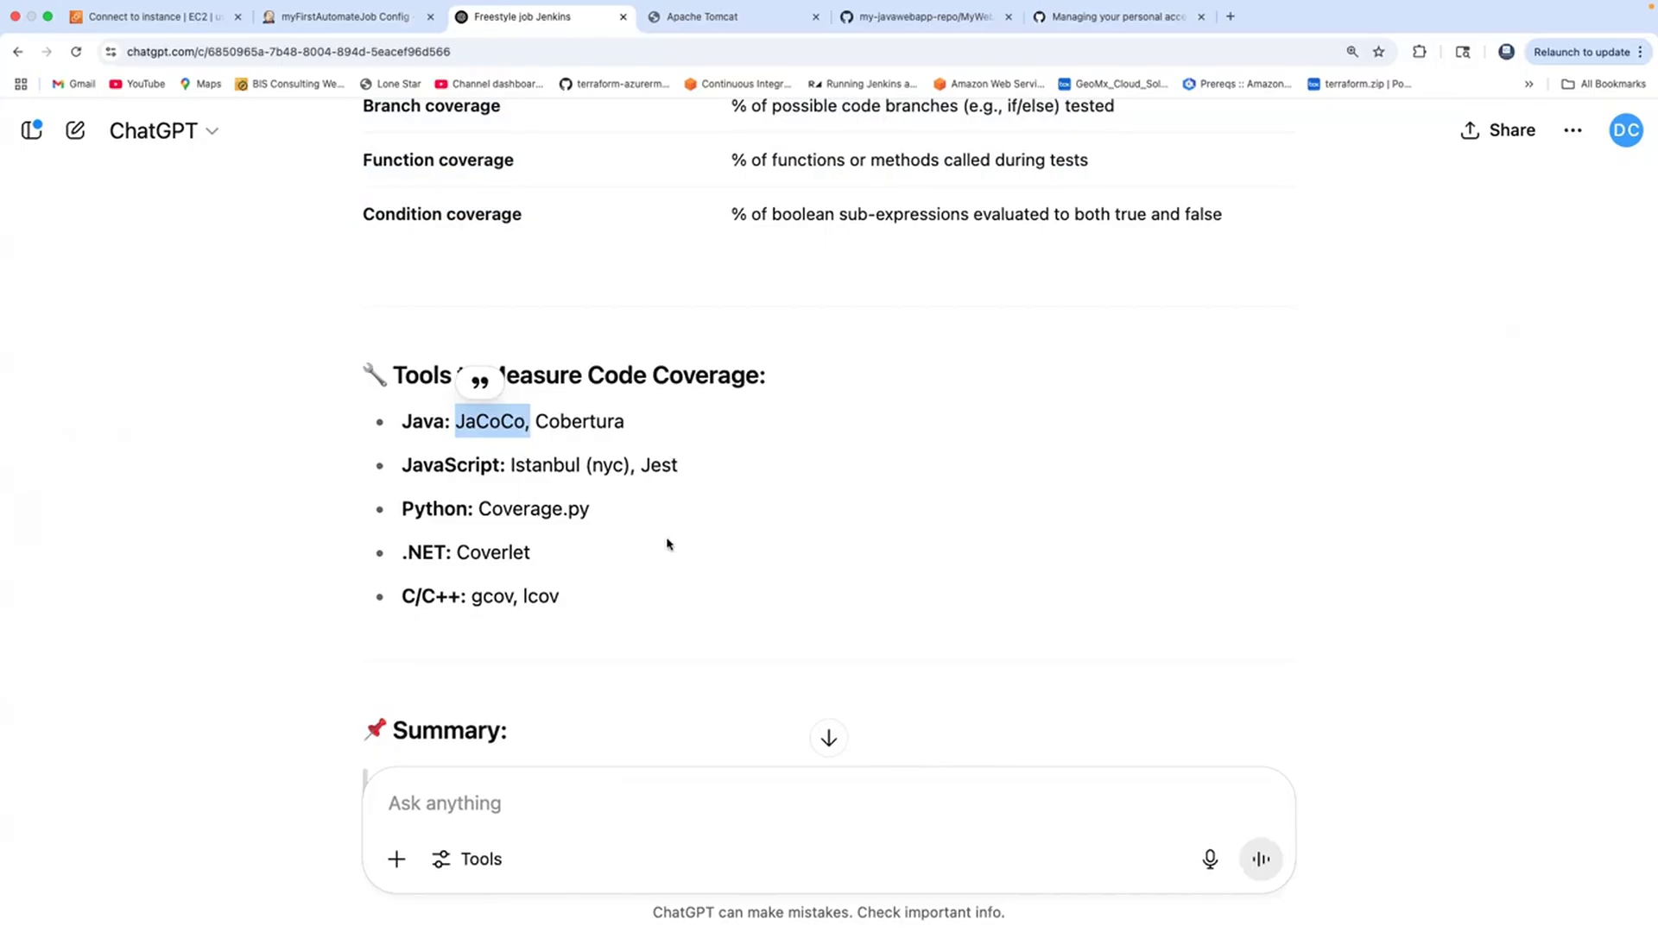
Return to the Jenkins job configuration, add a Deploy war/ear to a container post-build action and show the help for its WAR/EAR files field
click(387, 16)
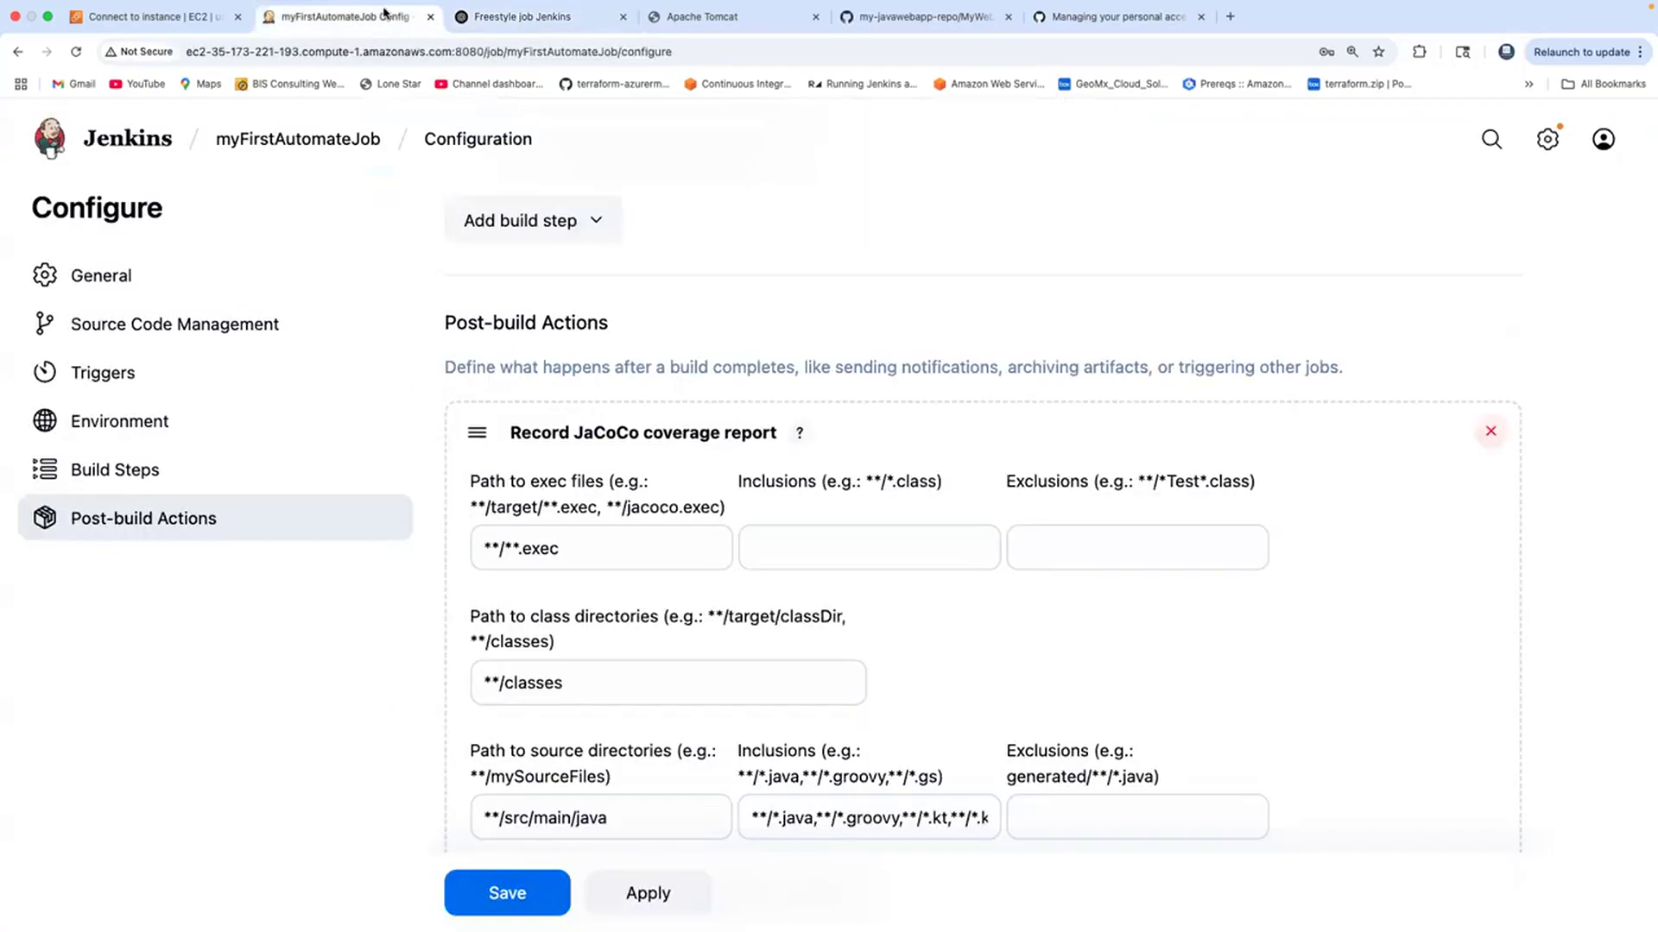
scroll(623, 426, down, 10)
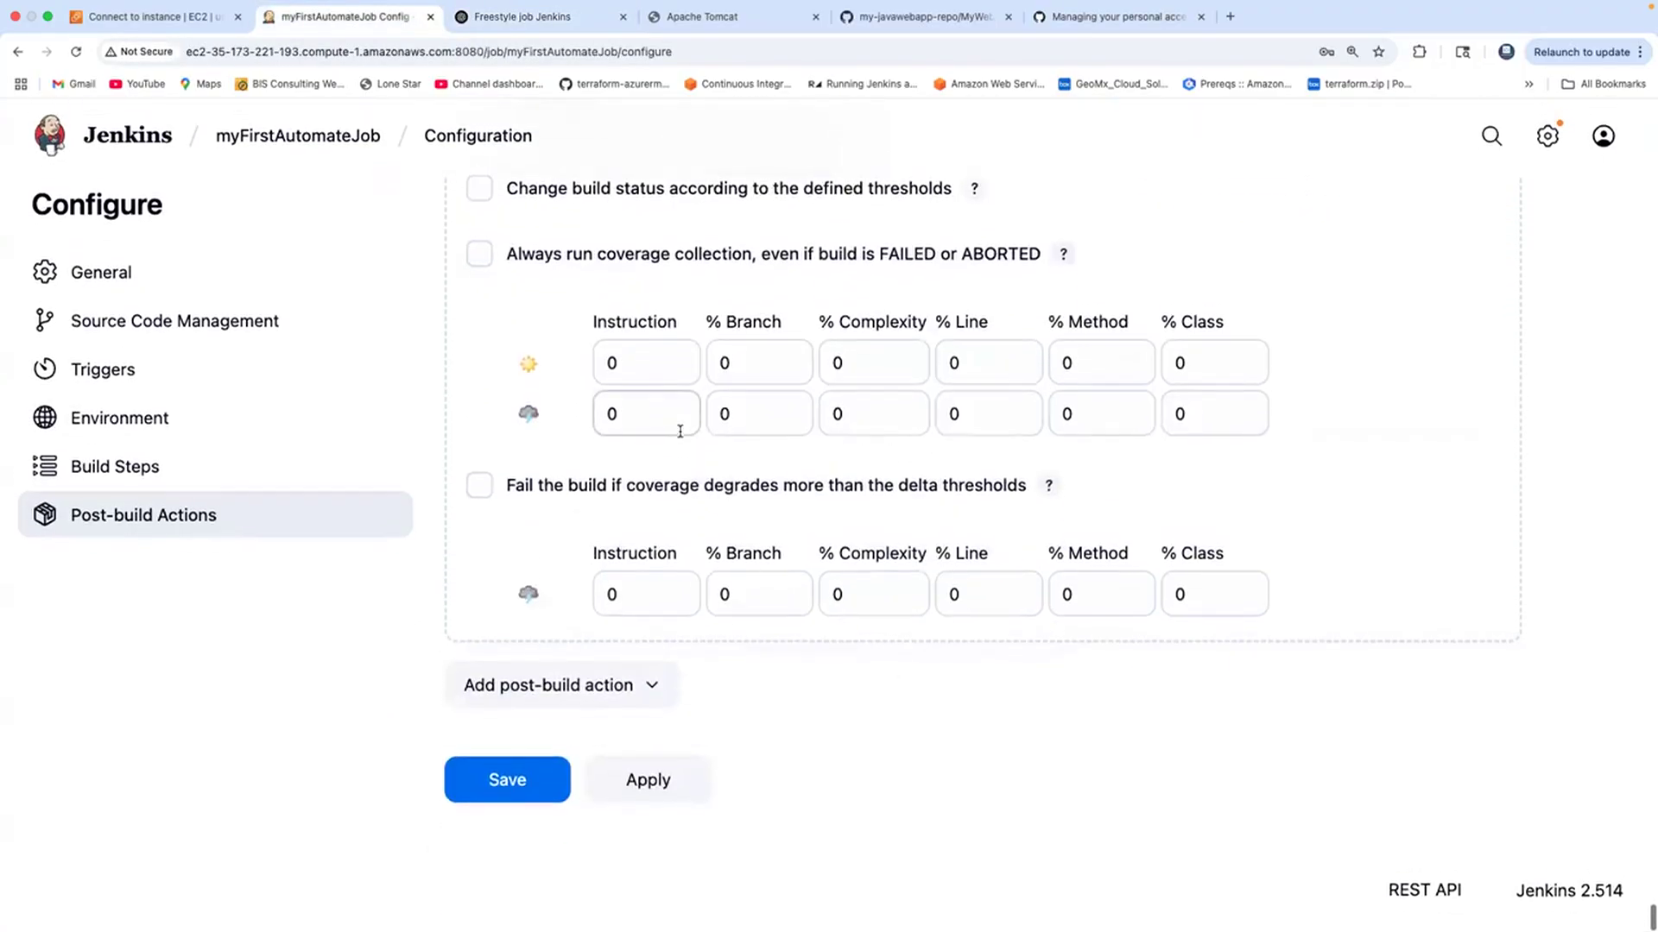
click(644, 682)
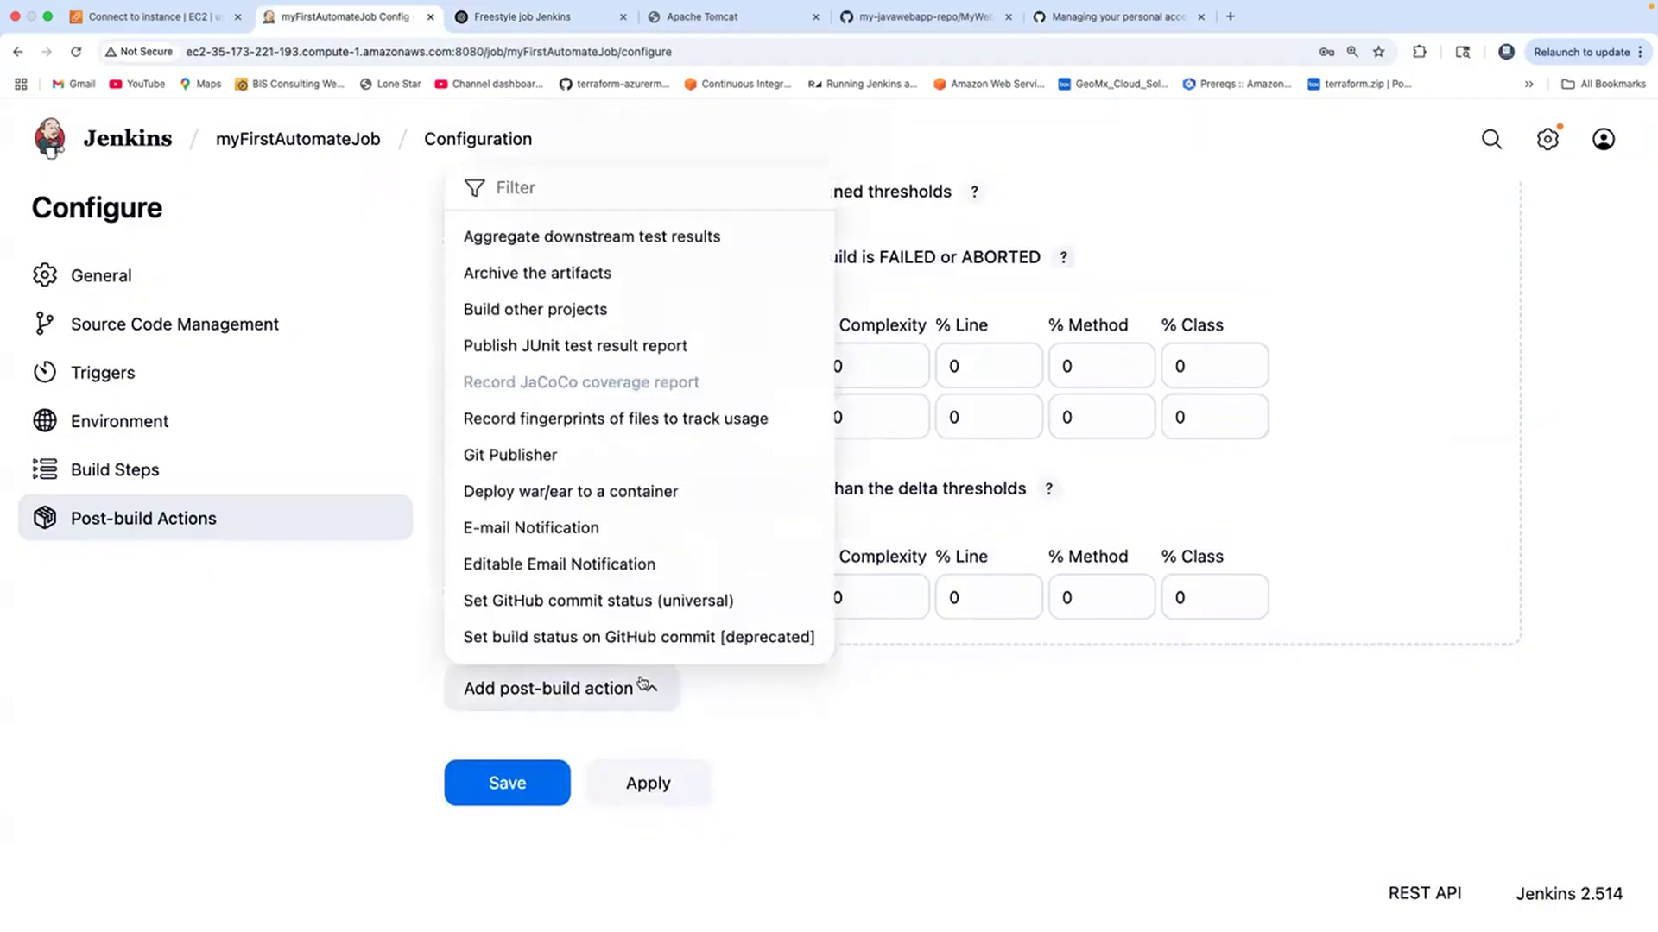
click(580, 494)
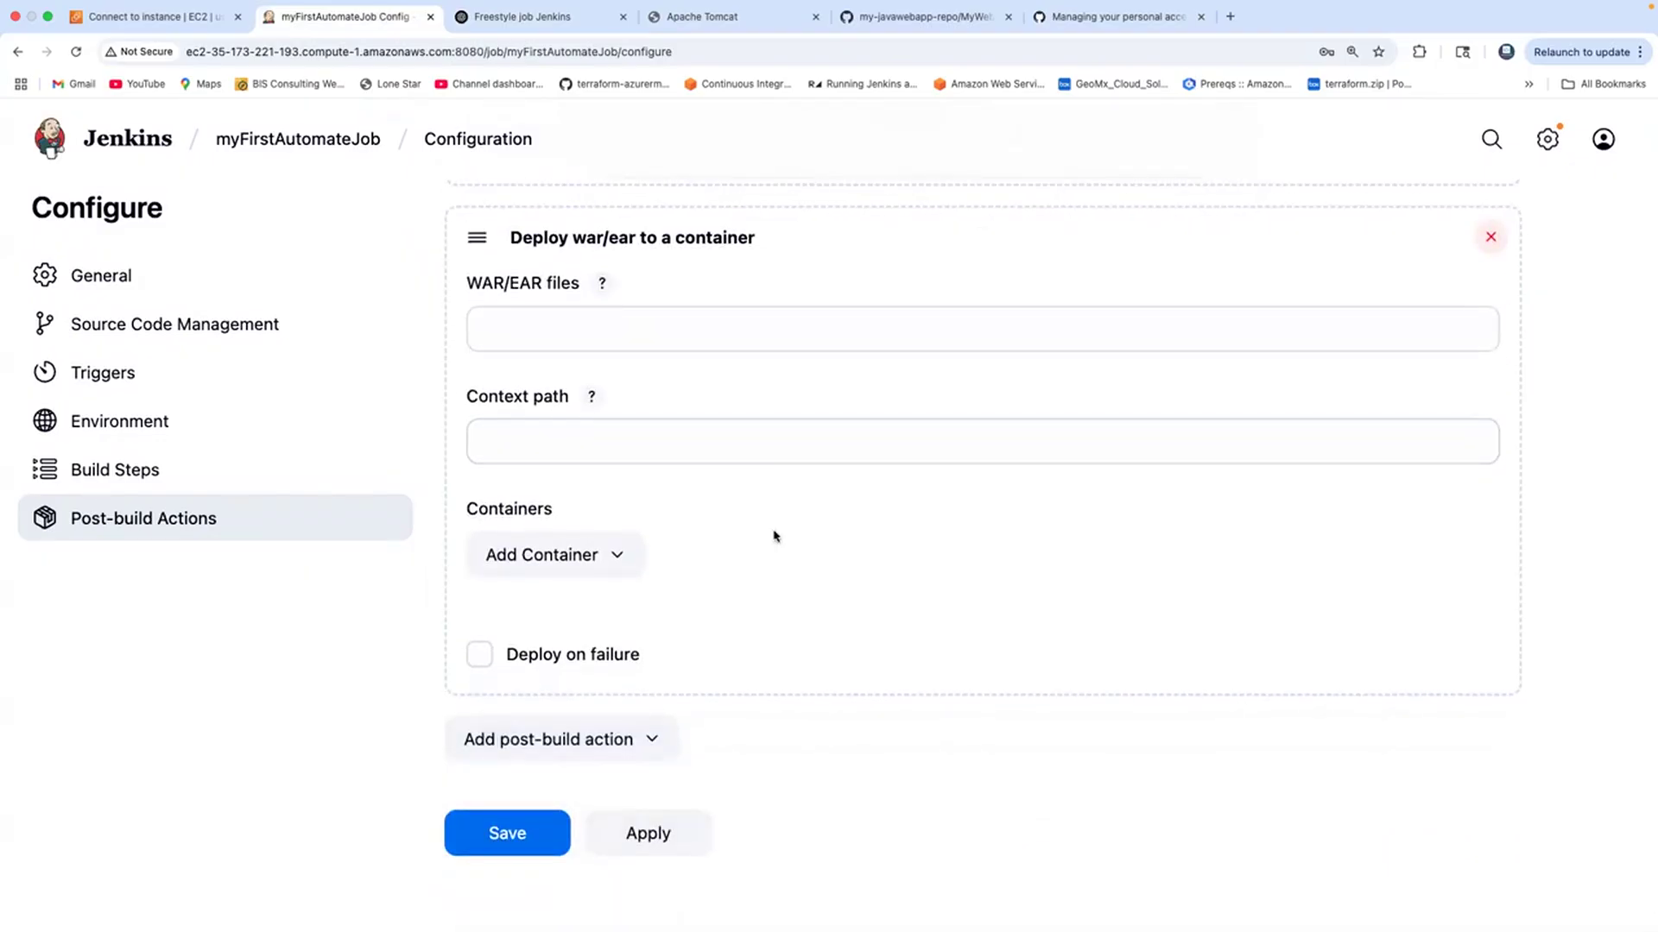
click(603, 285)
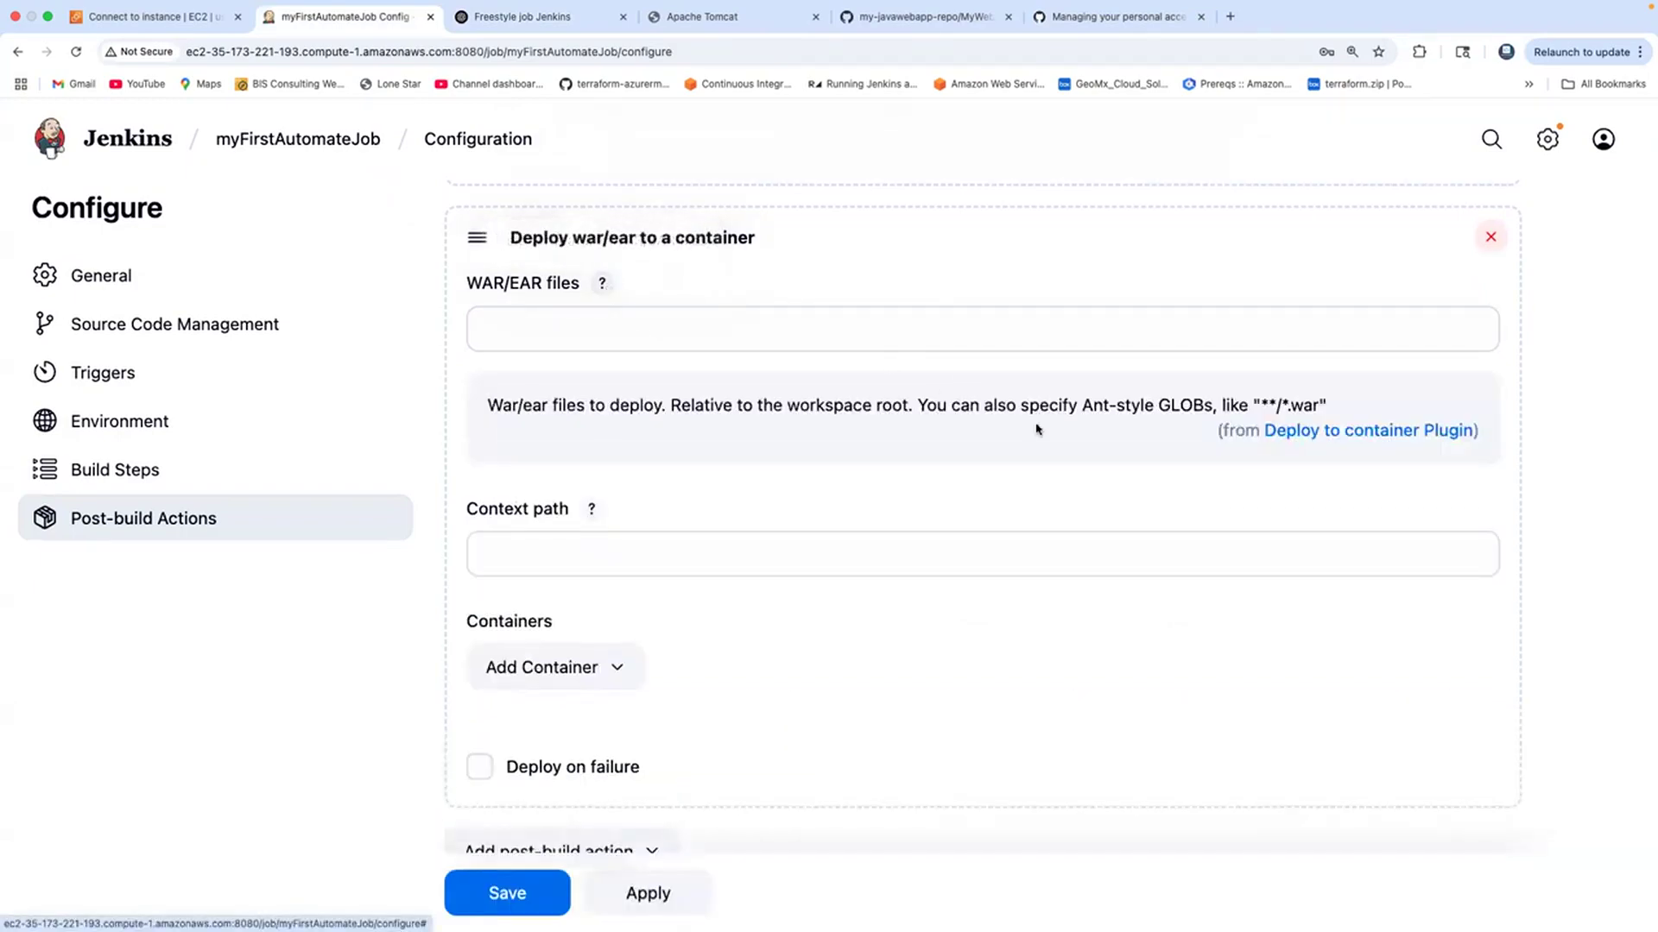
click(605, 309)
Switch to GitHub and check the packaging type declared in the MyWebApp pom.xml
click(922, 16)
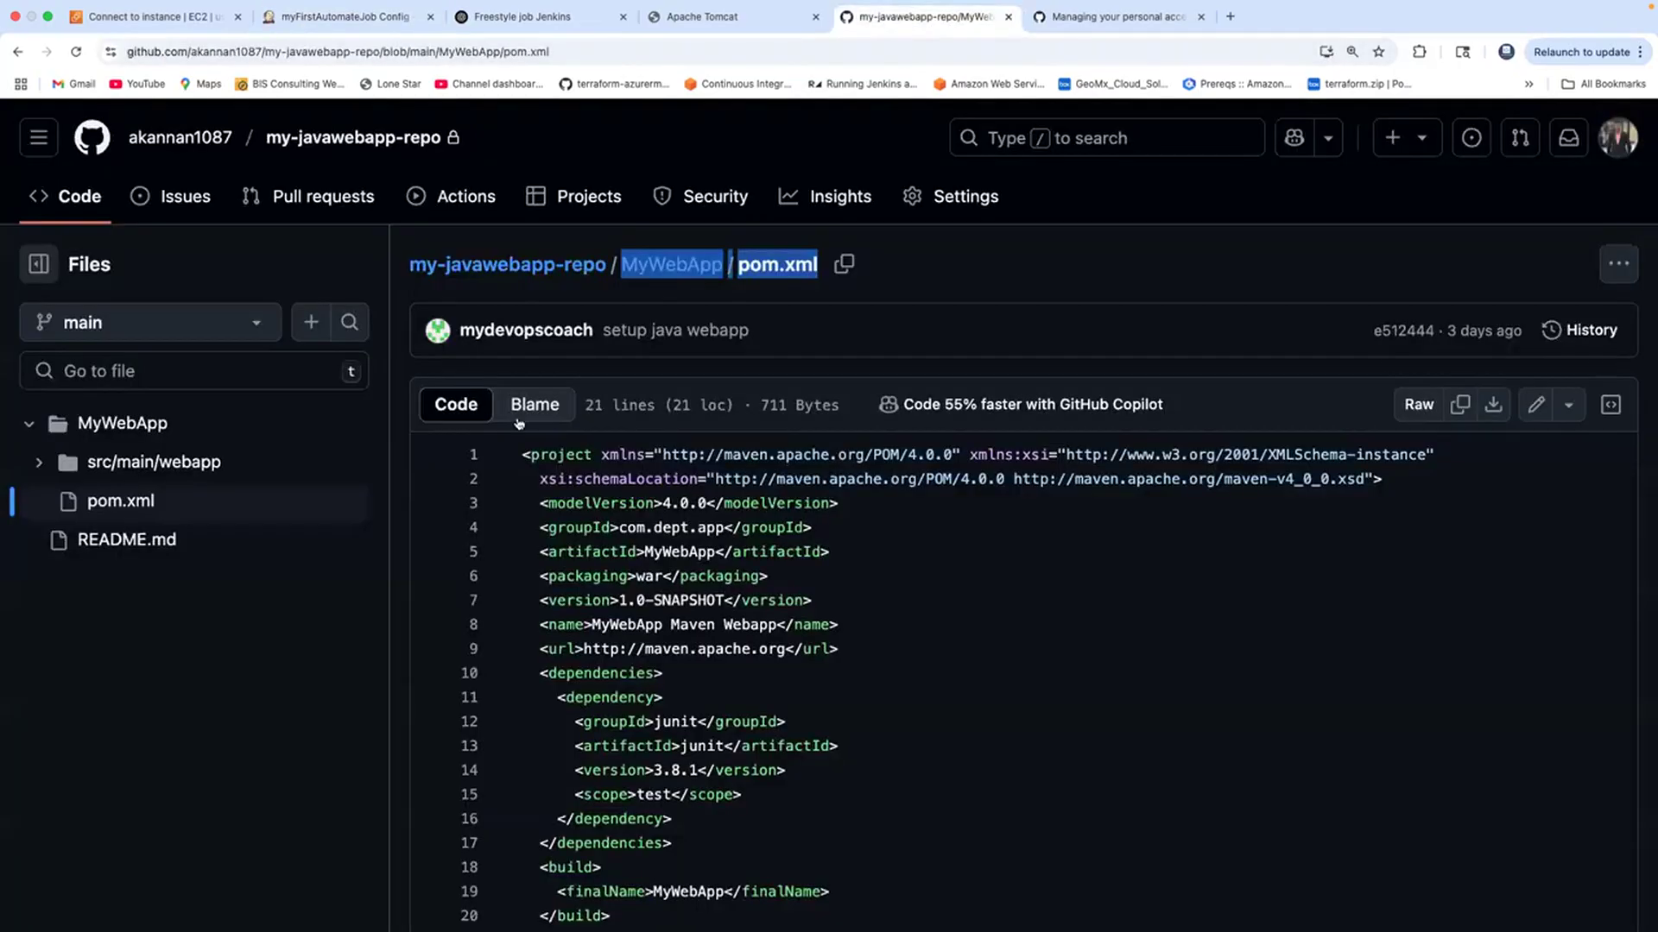
scroll(760, 515, down, 2)
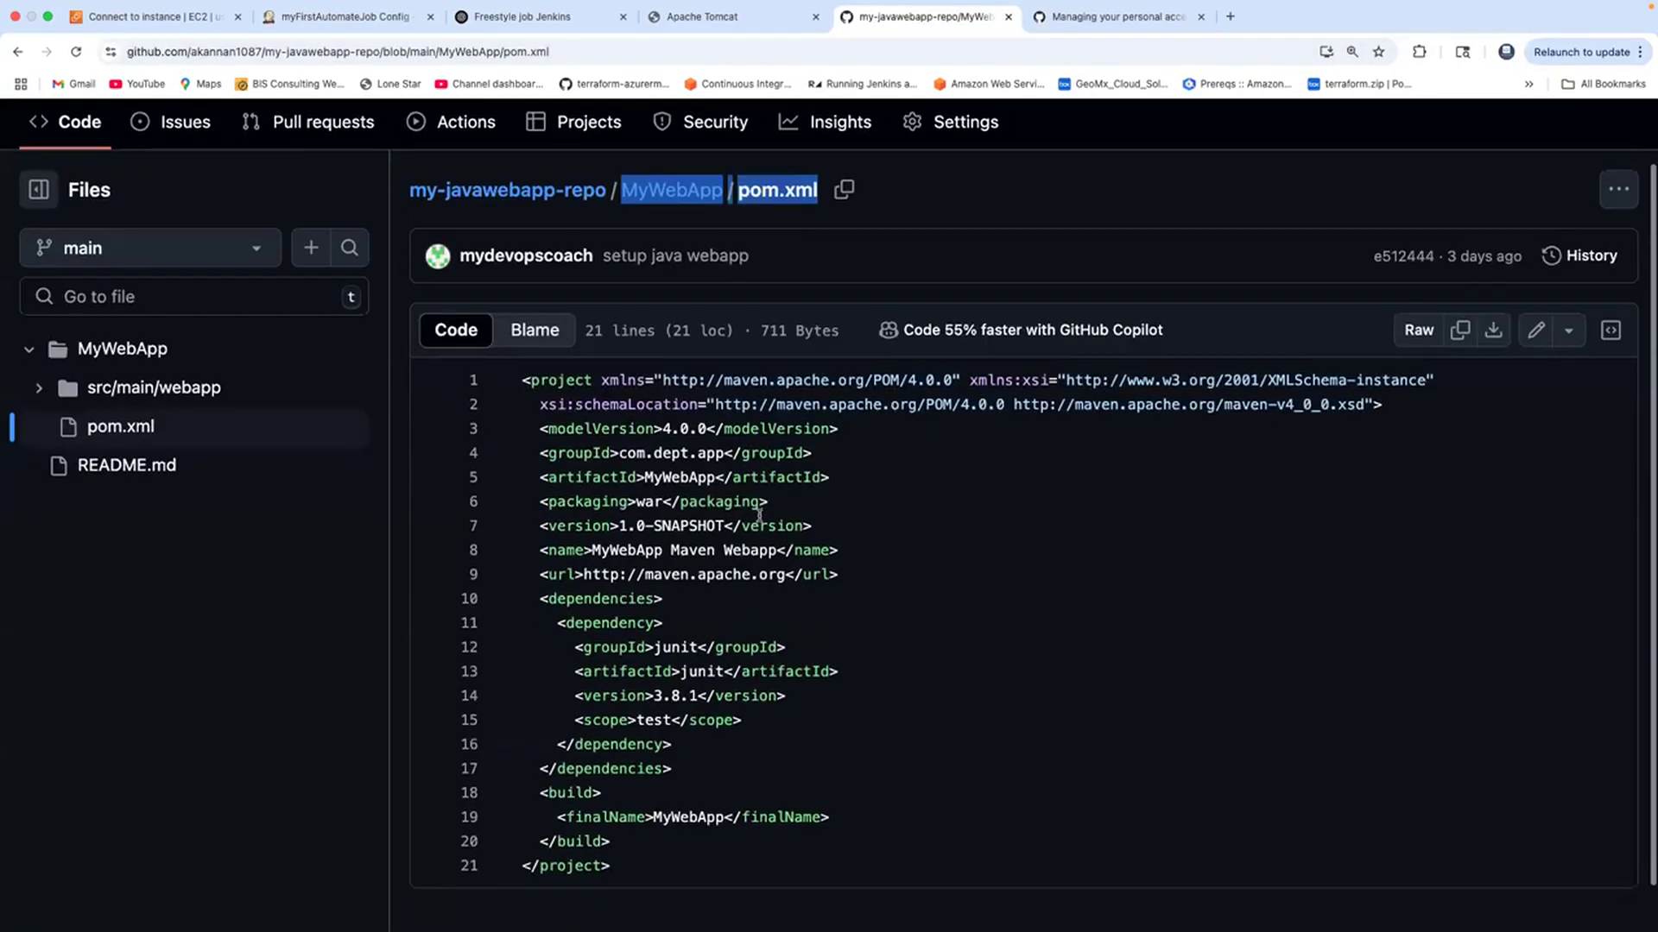
click(640, 502)
drag(642, 501, 660, 502)
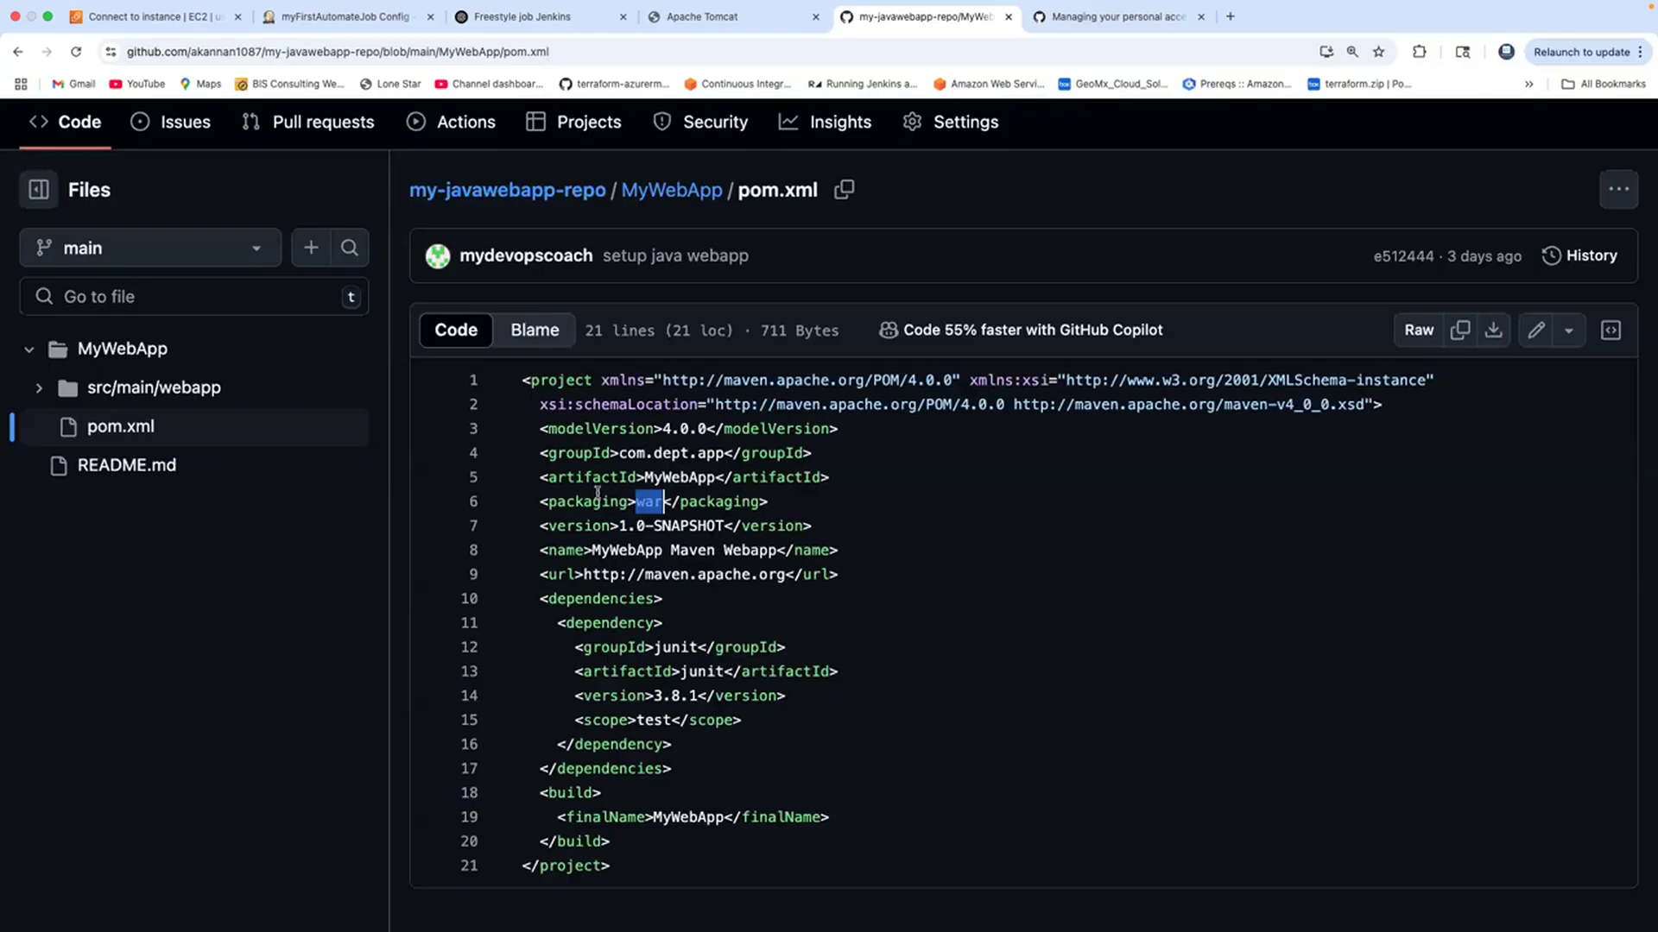
click(715, 503)
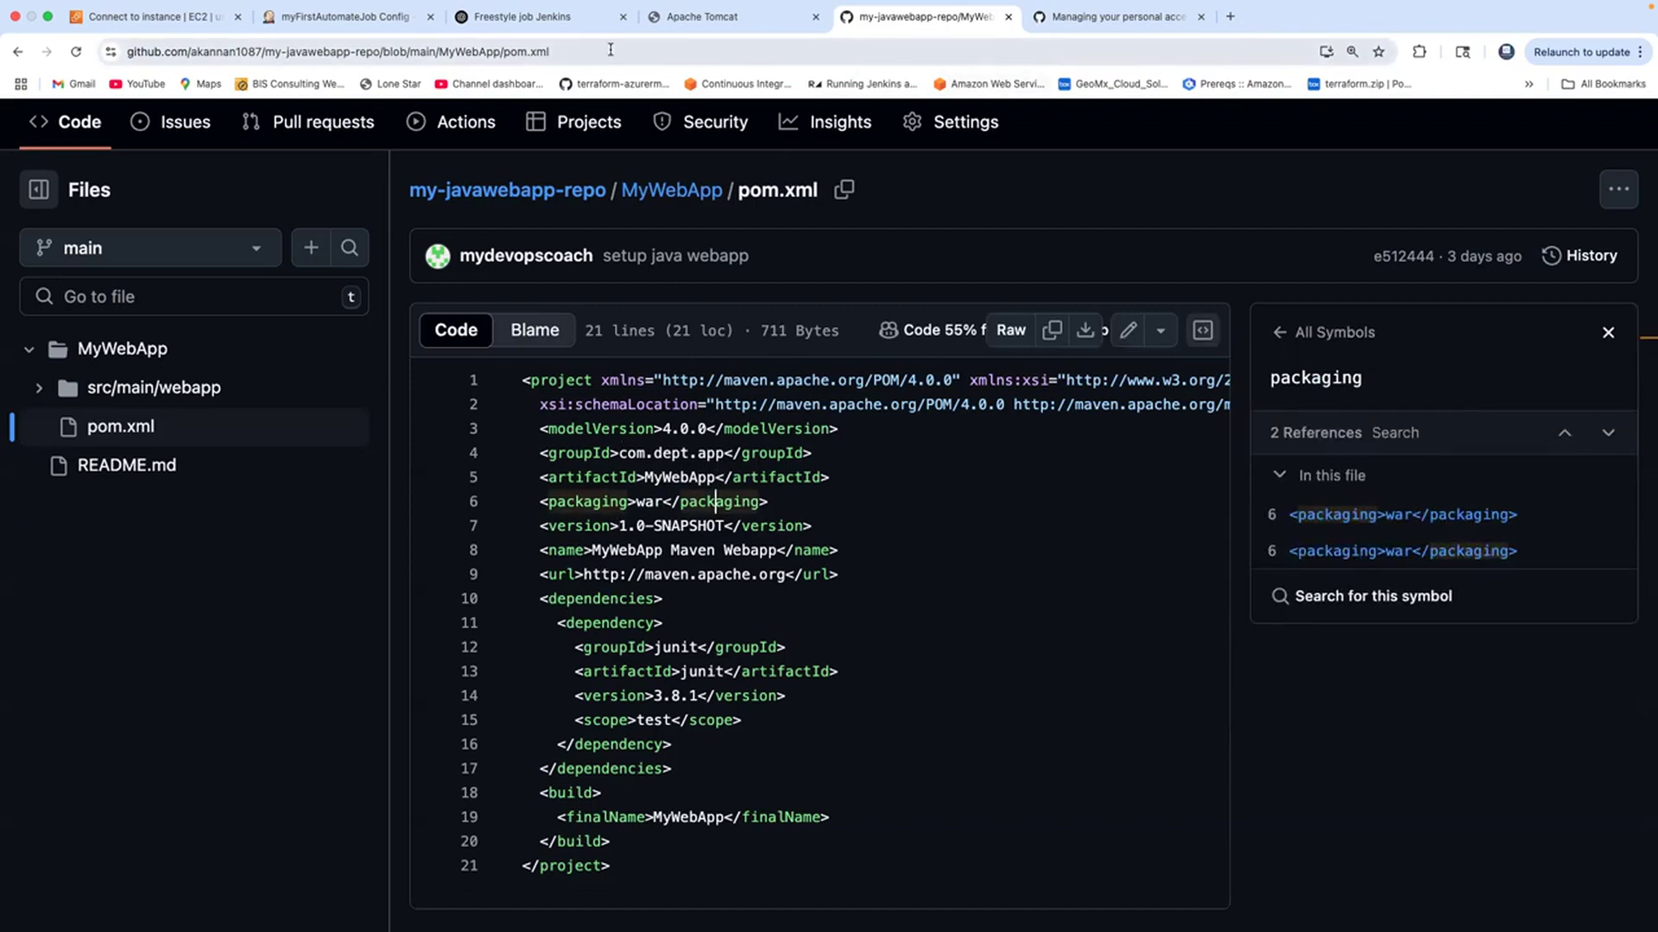
Back in the Jenkins job configuration, set the WAR/EAR files to **/*.war using the example pattern from the field's help text
click(381, 19)
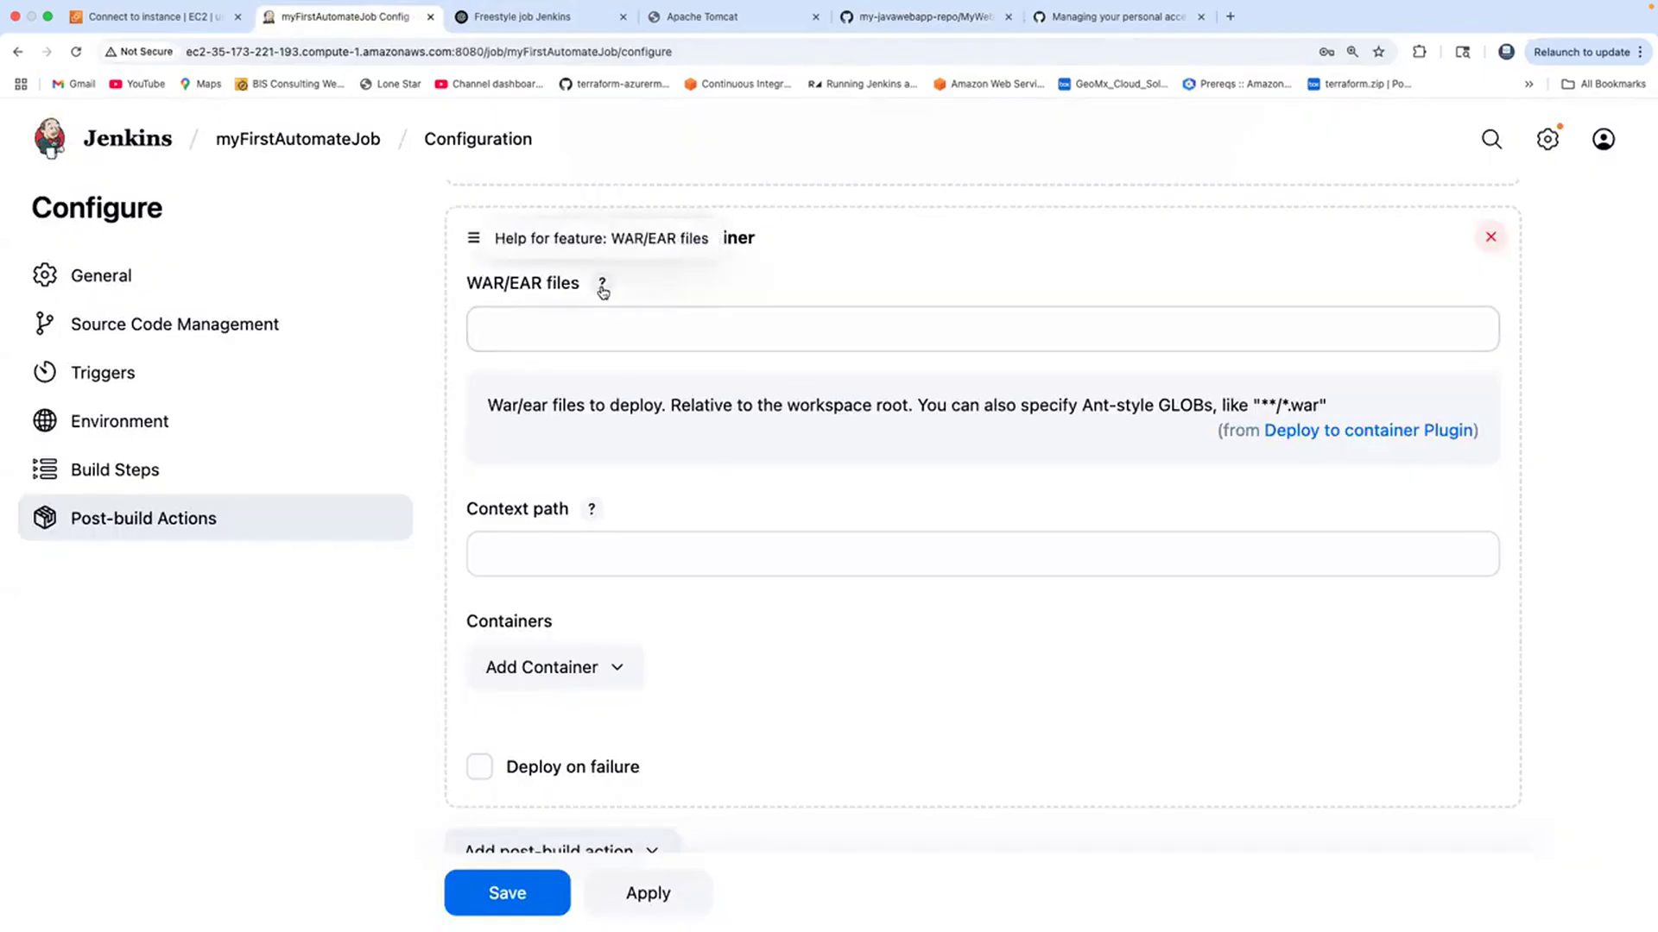
drag(1260, 407, 1315, 405)
key(super+c)
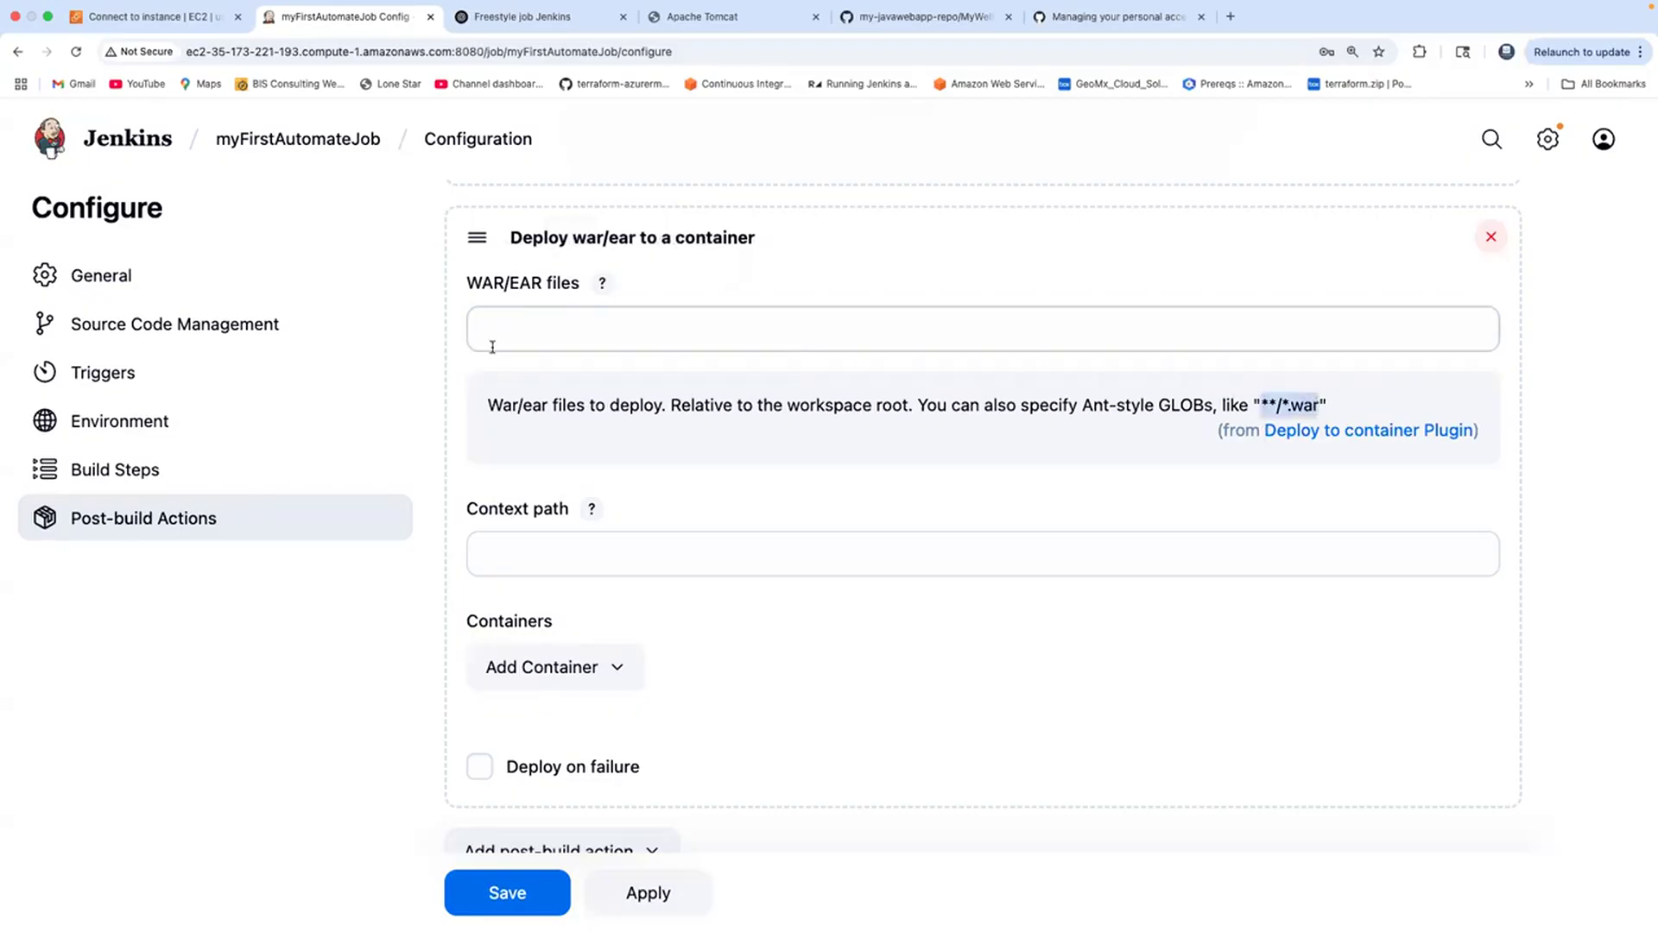
click(486, 328)
key(super+v)
drag(565, 337, 478, 330)
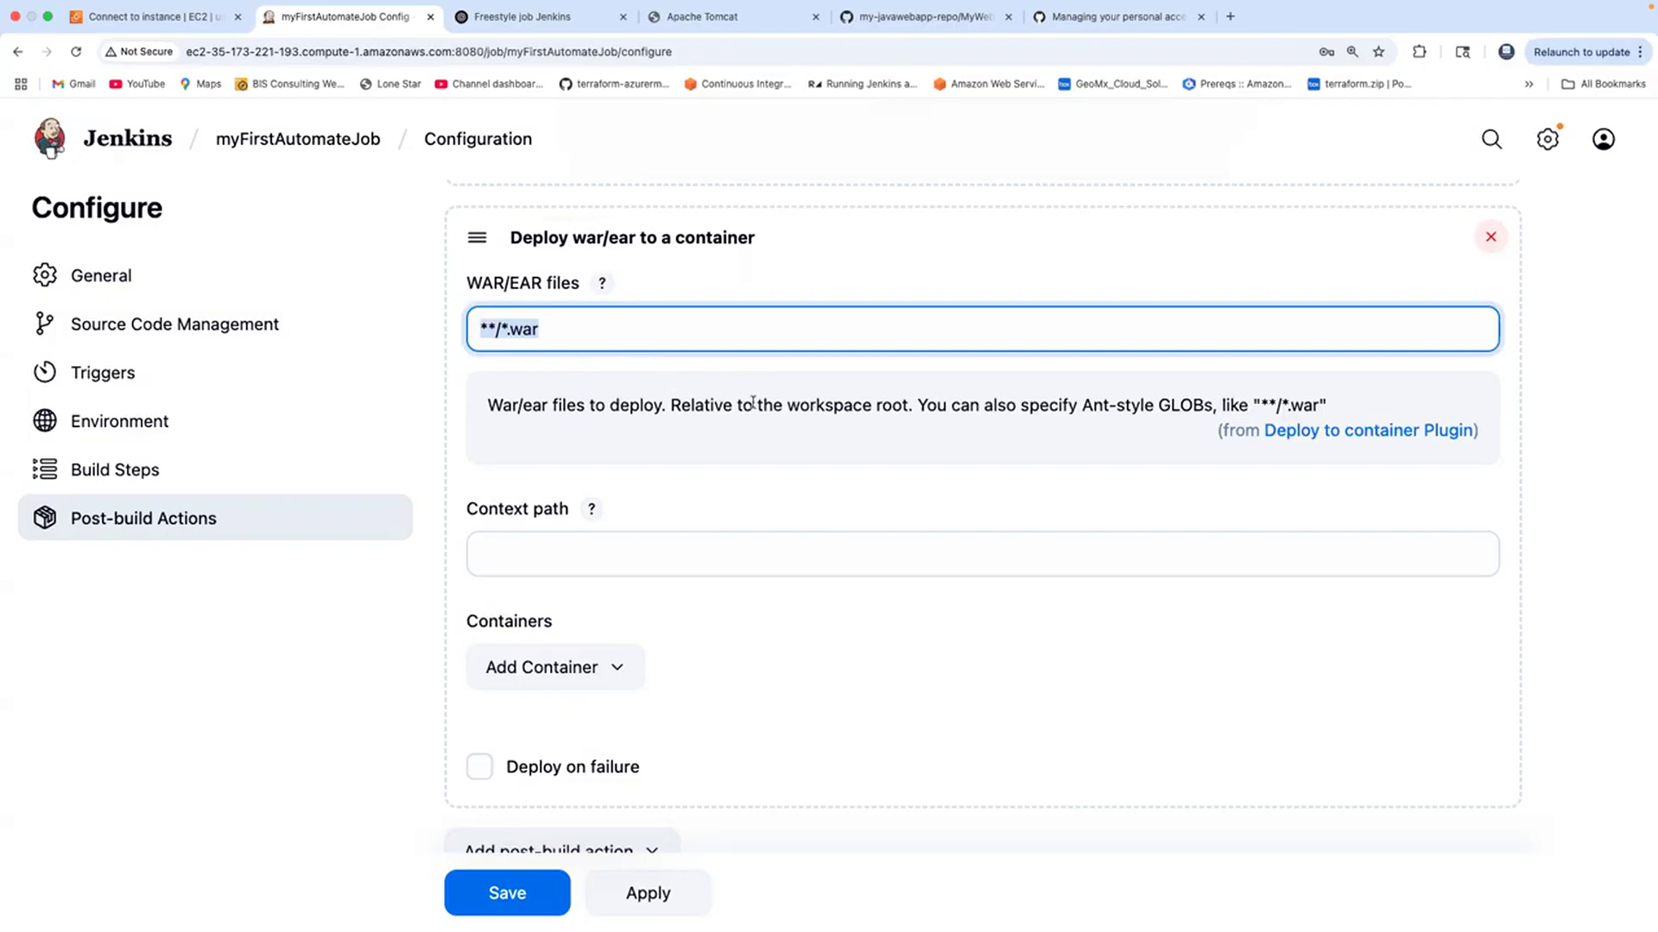
drag(789, 404, 854, 405)
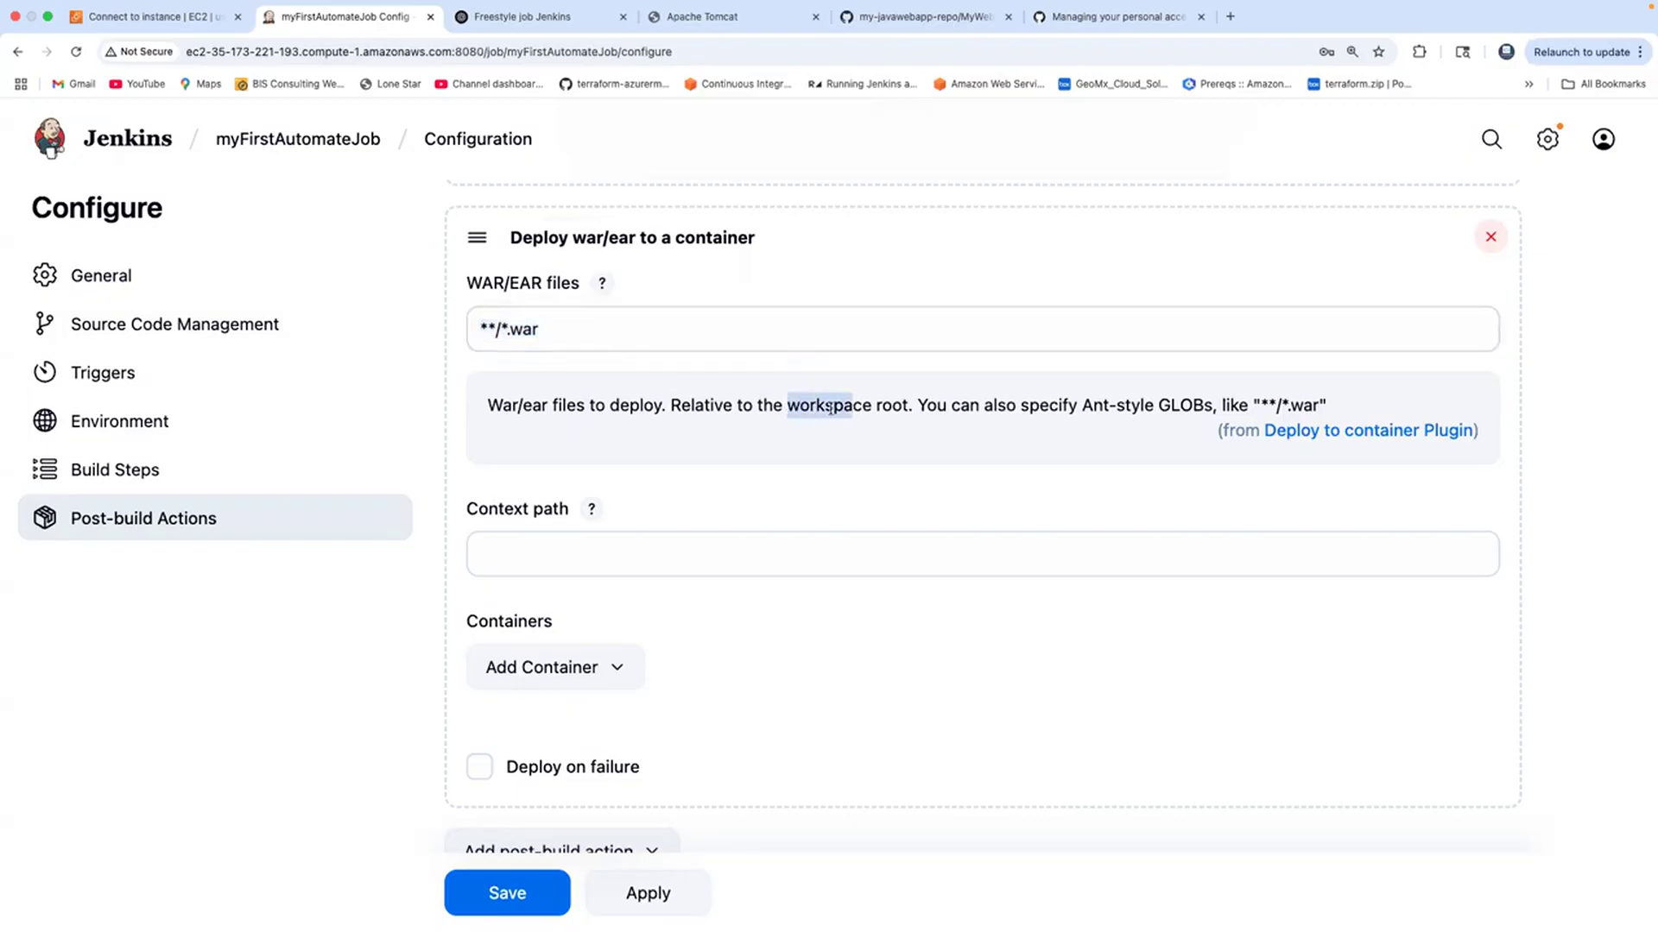
Add a Tomcat 9.x Remote container to the Deploy war/ear to a container action
scroll(755, 423, down, 4)
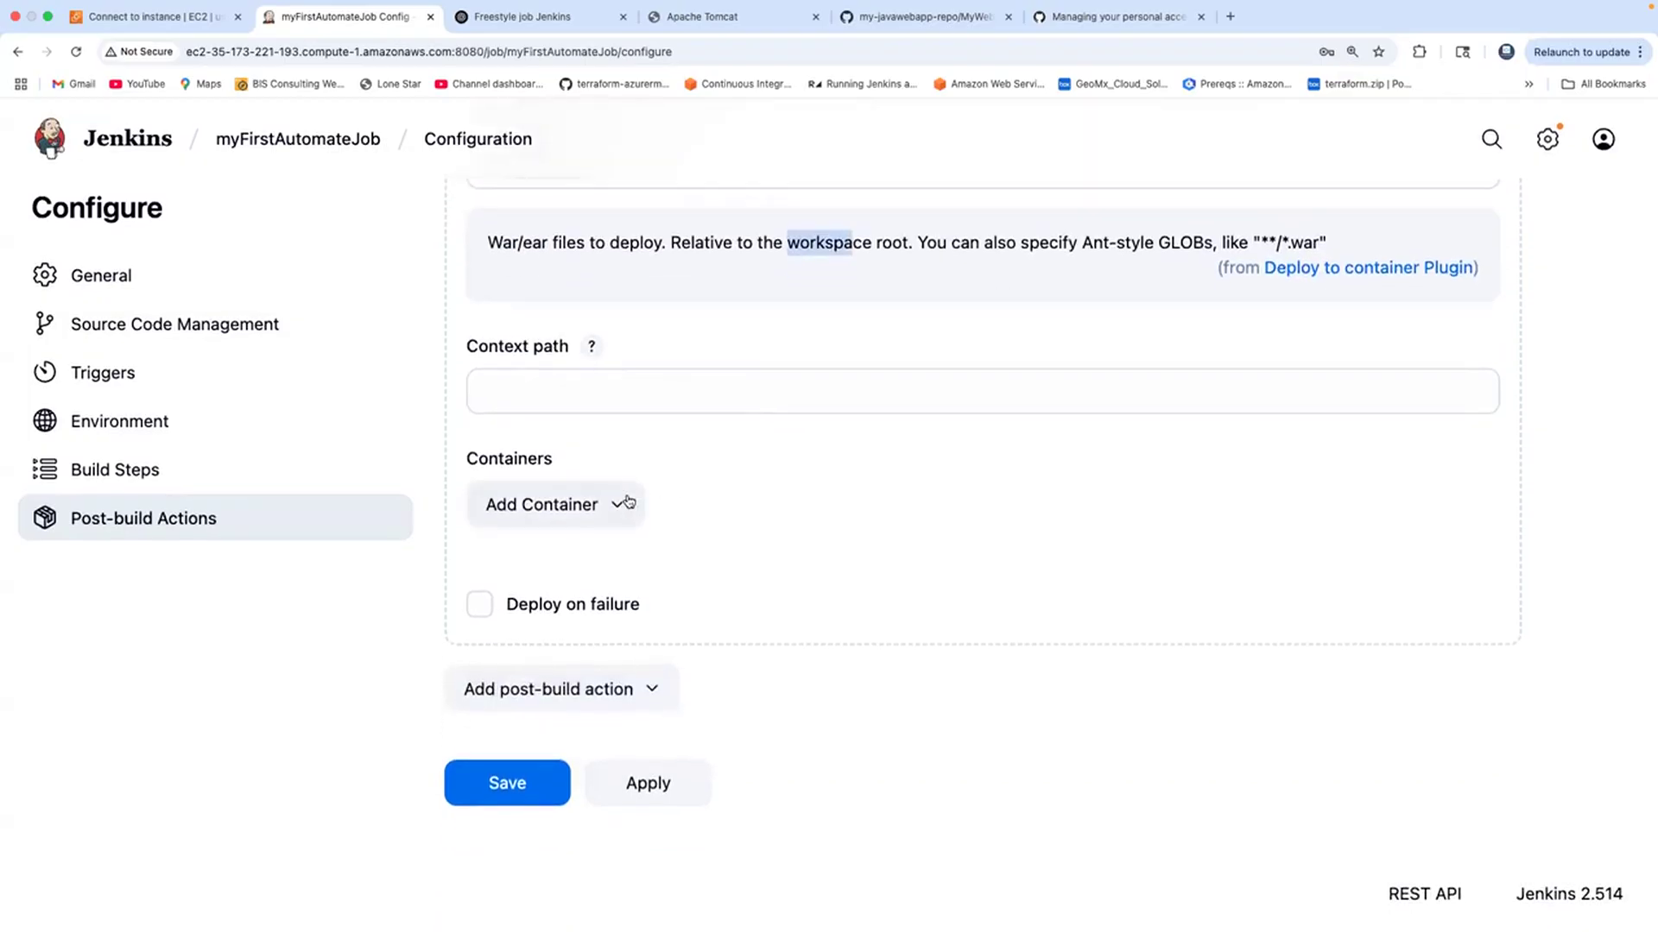
click(626, 503)
scroll(527, 592, down, 1)
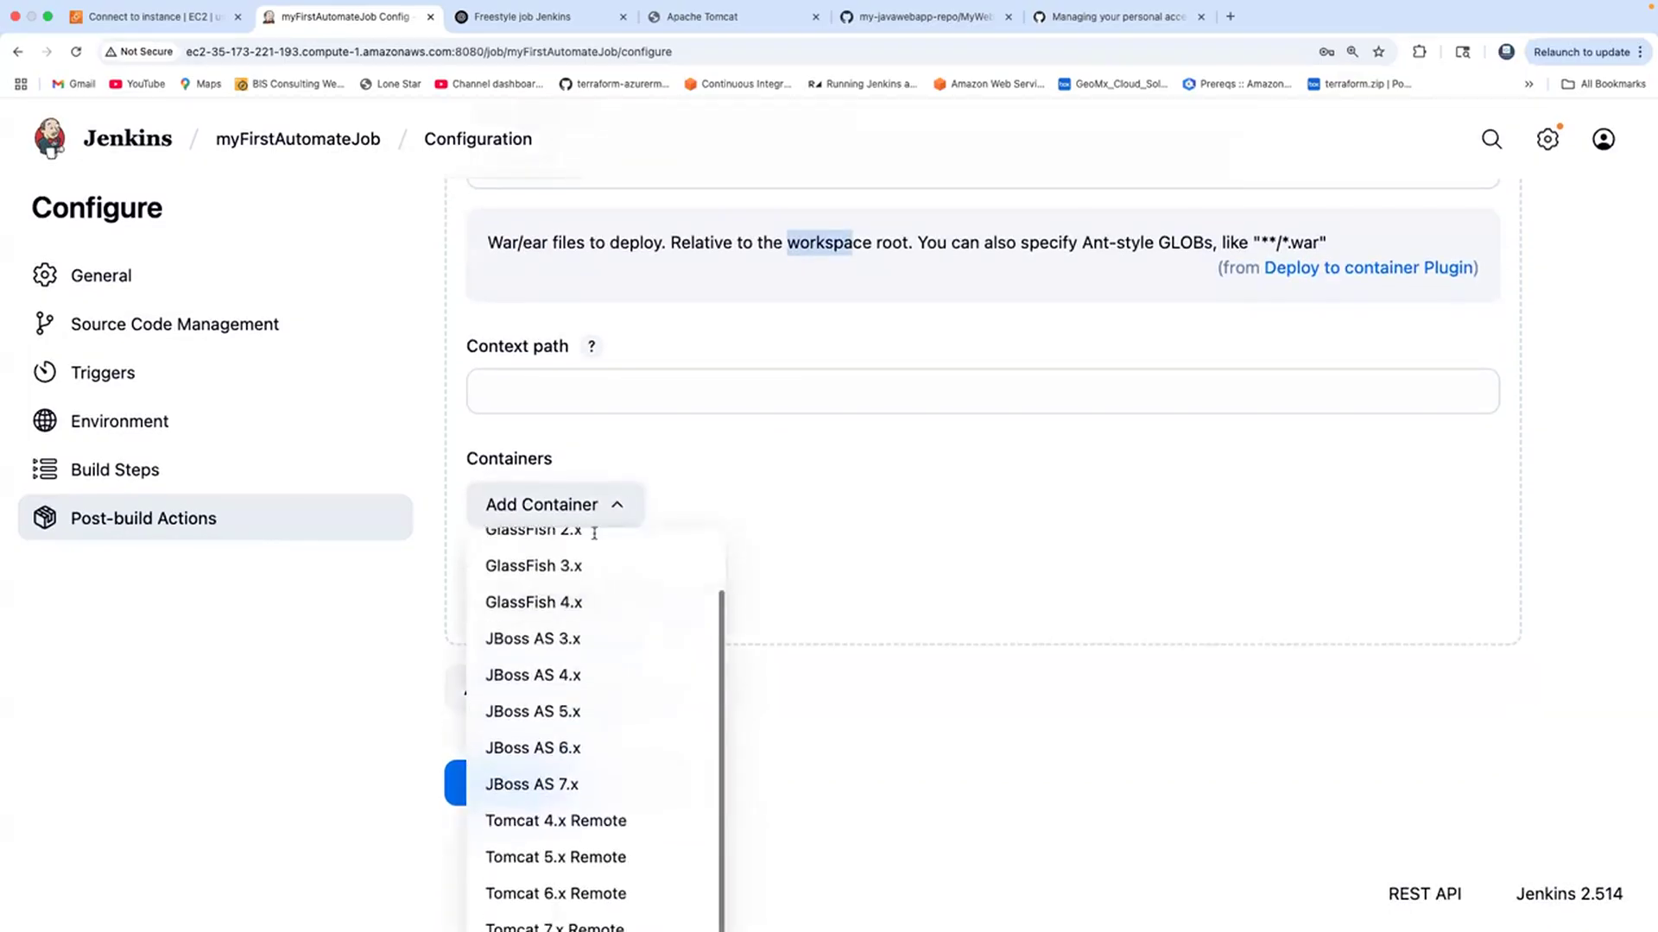
key(Down)
key(Down)
key(Down)
key(Down)
key(Down)
key(Down)
key(Down)
key(Down)
key(Down)
key(Down)
key(Down)
key(Down)
scroll(566, 873, down, 2)
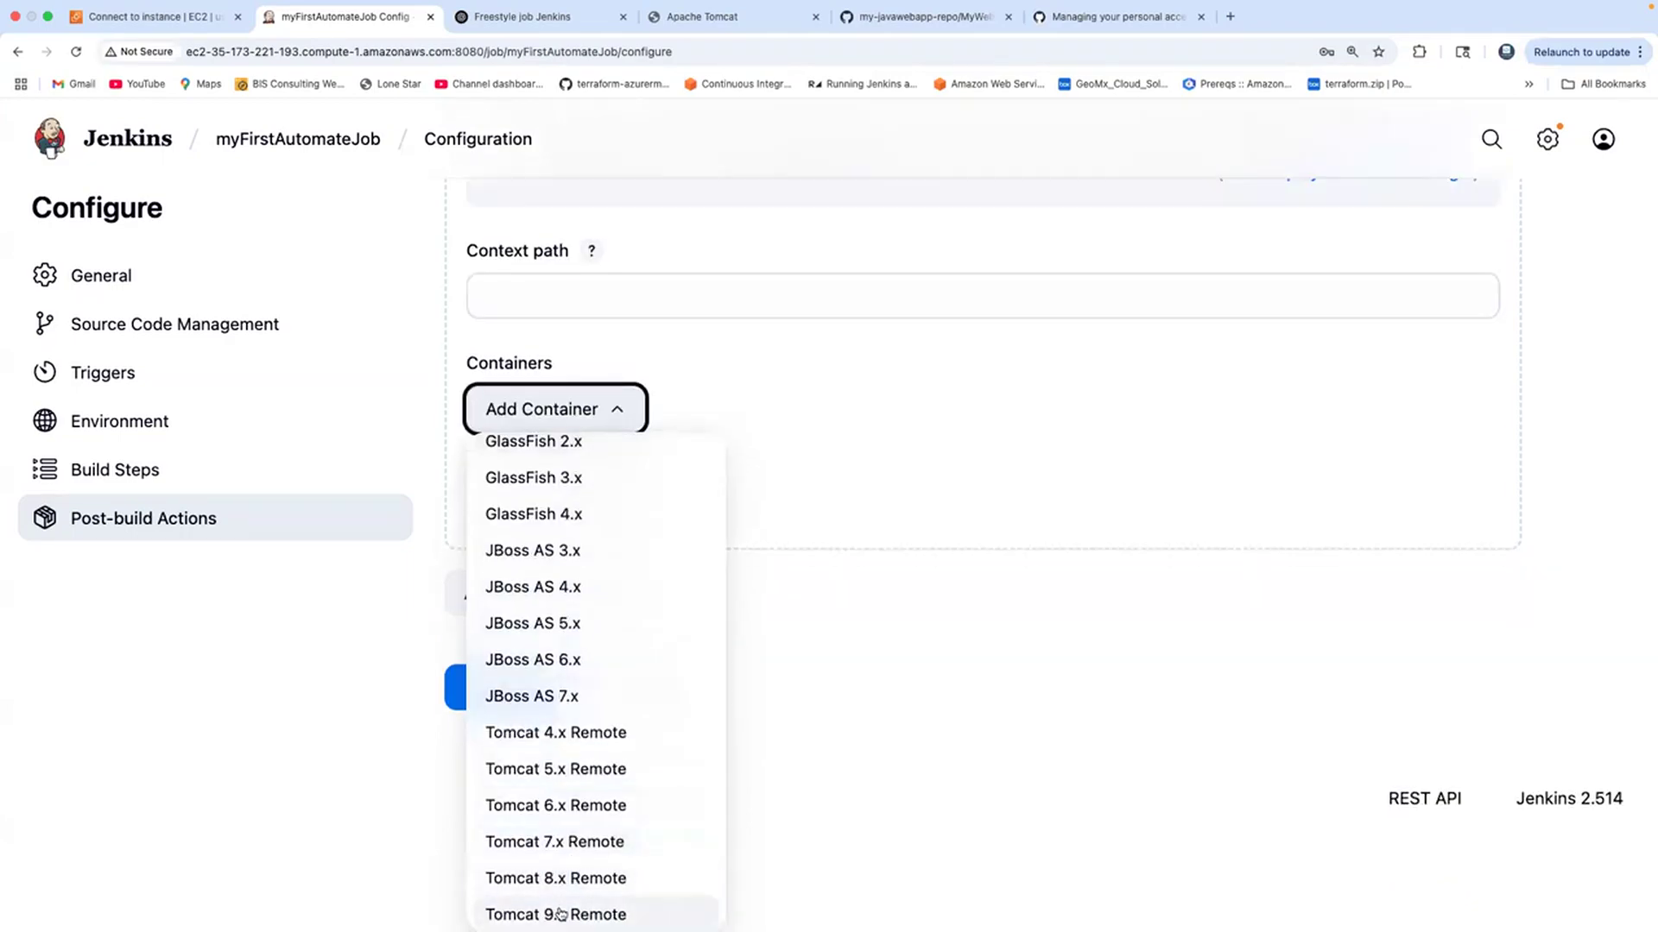
click(560, 914)
scroll(869, 630, down, 2)
click(682, 506)
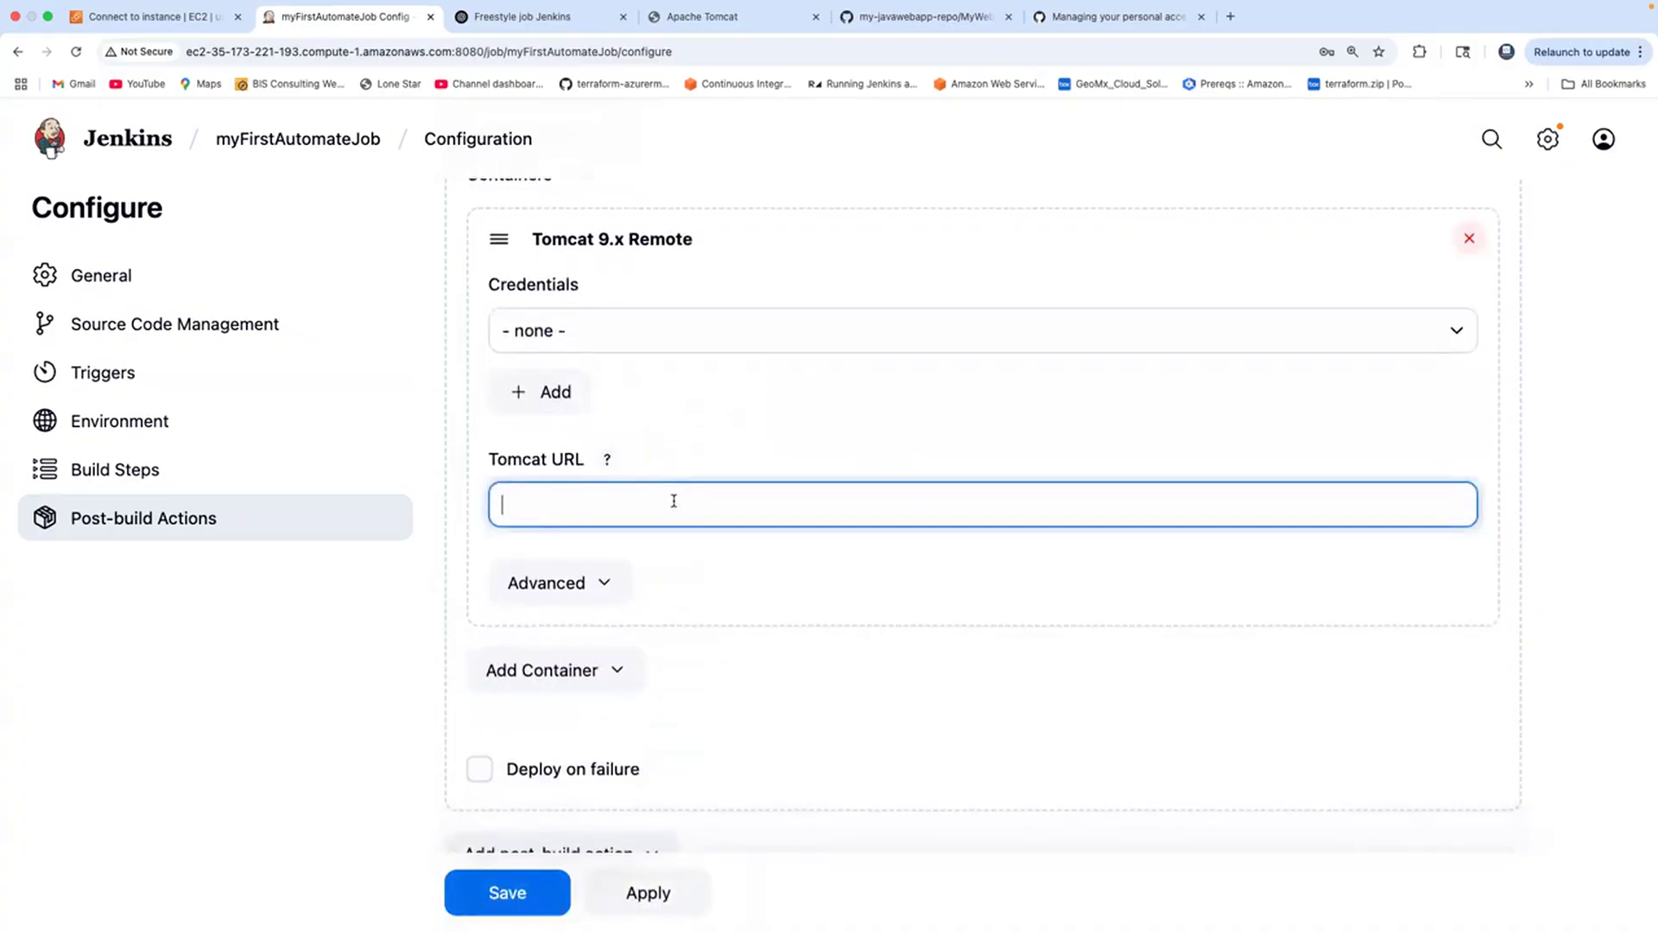
click(745, 19)
click(719, 56)
key(super+c)
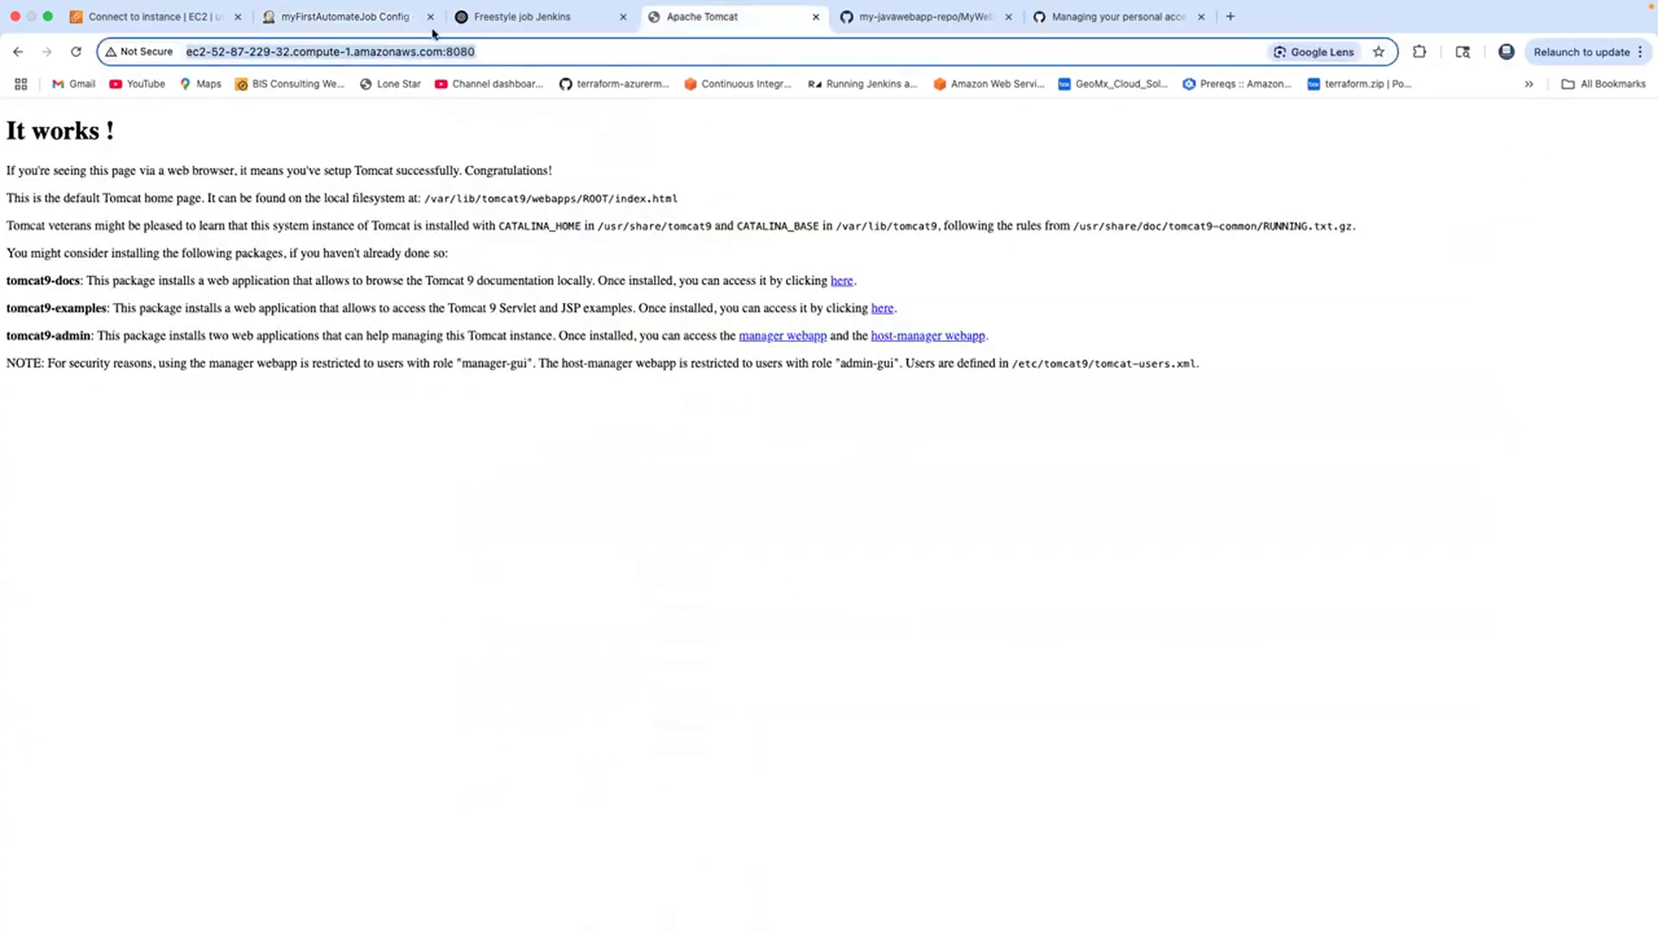
click(374, 17)
key(super+v)
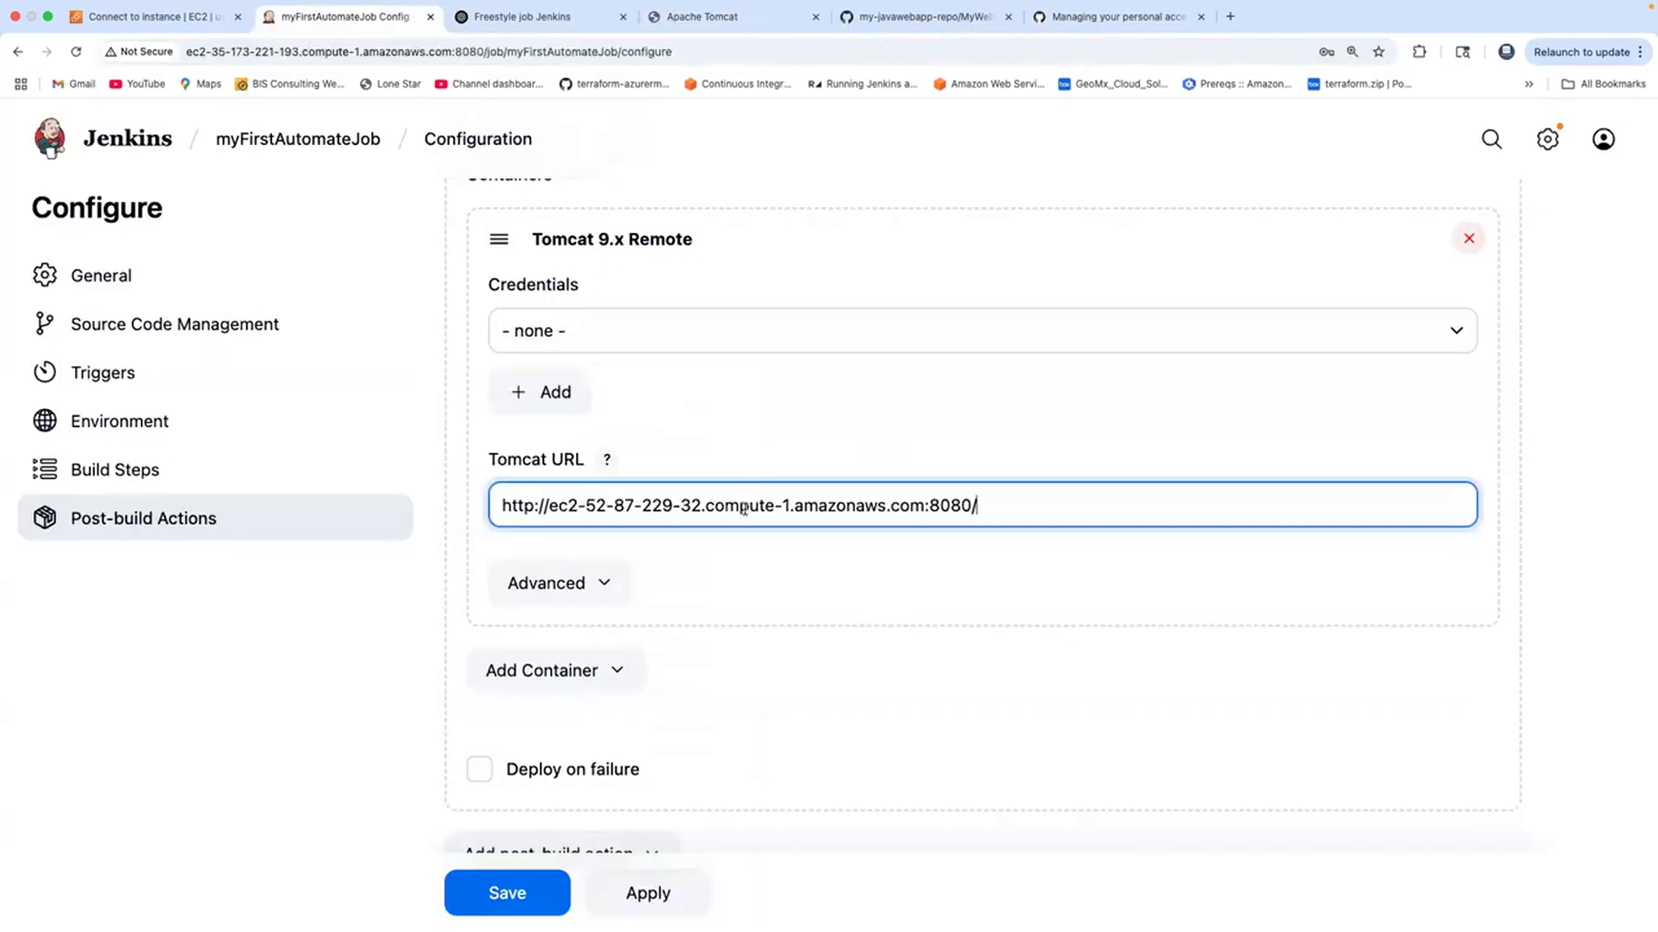
Check the existing credentials for the Tomcat container and open the form for adding a new Jenkins credential
click(682, 334)
click(726, 416)
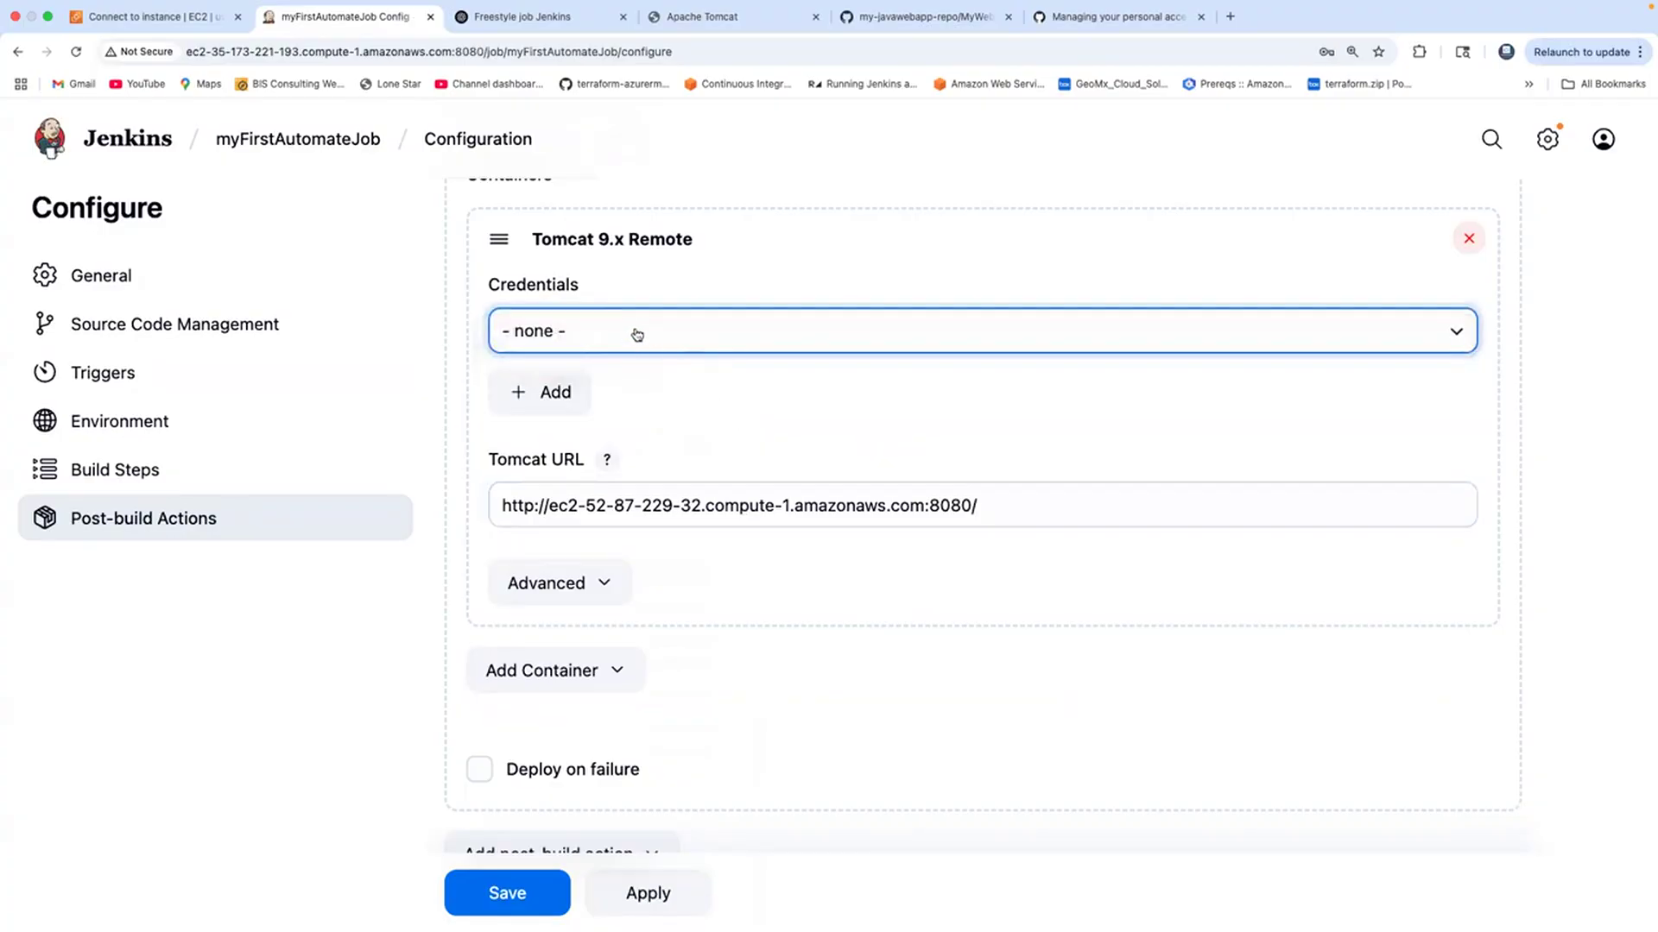
click(559, 392)
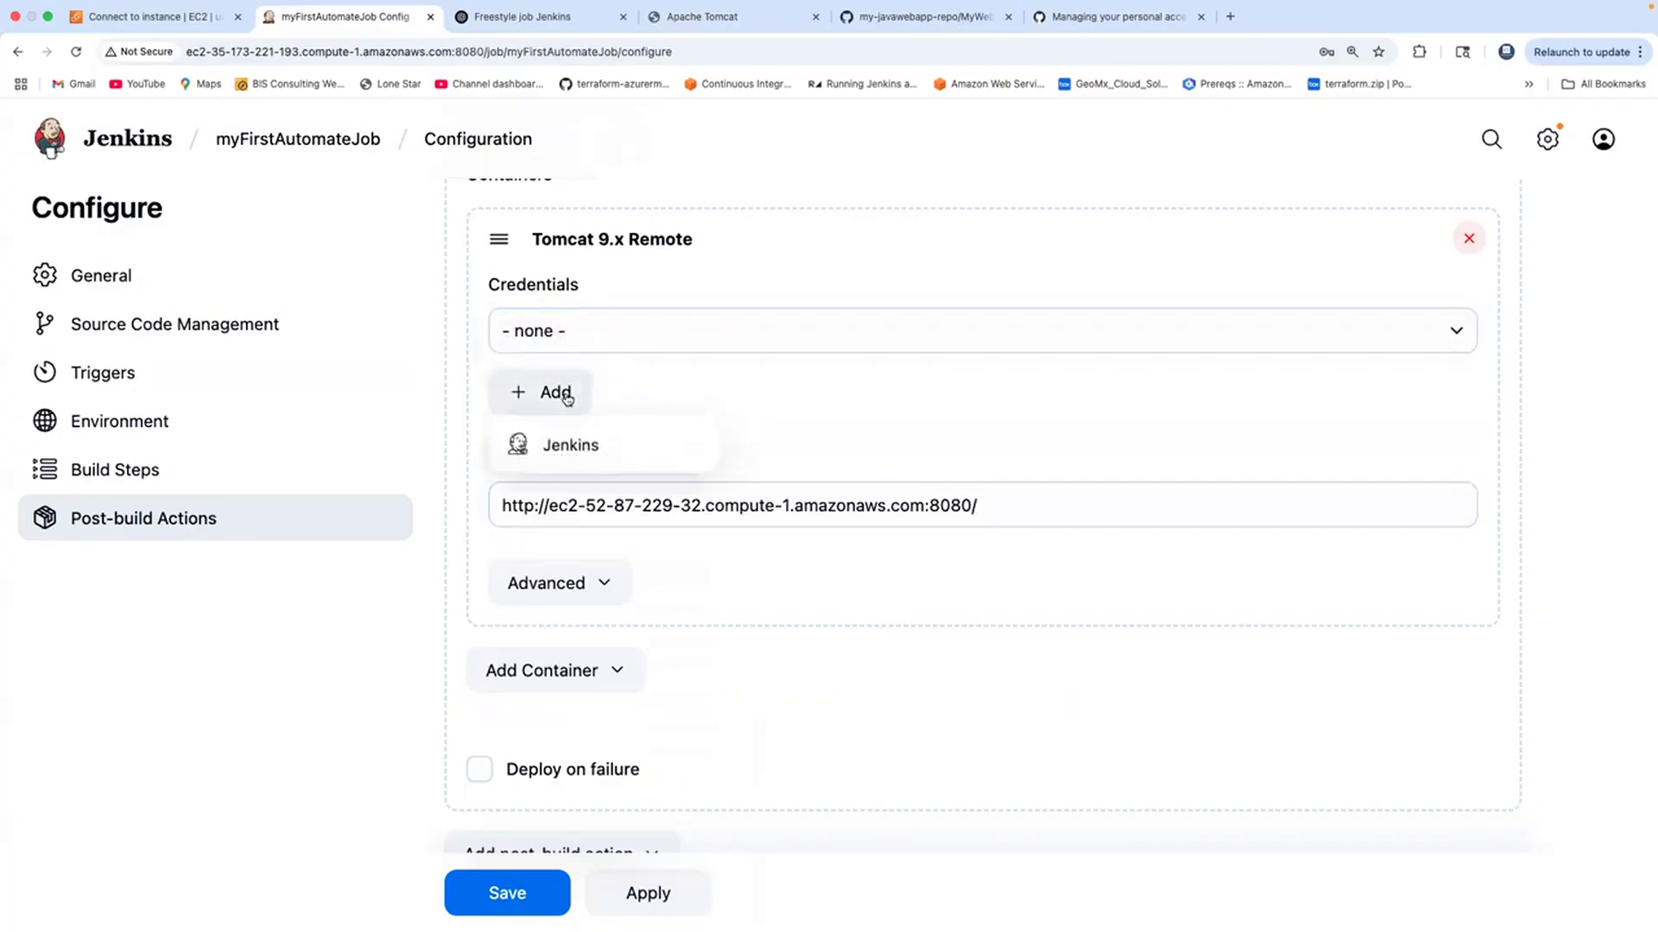
click(571, 442)
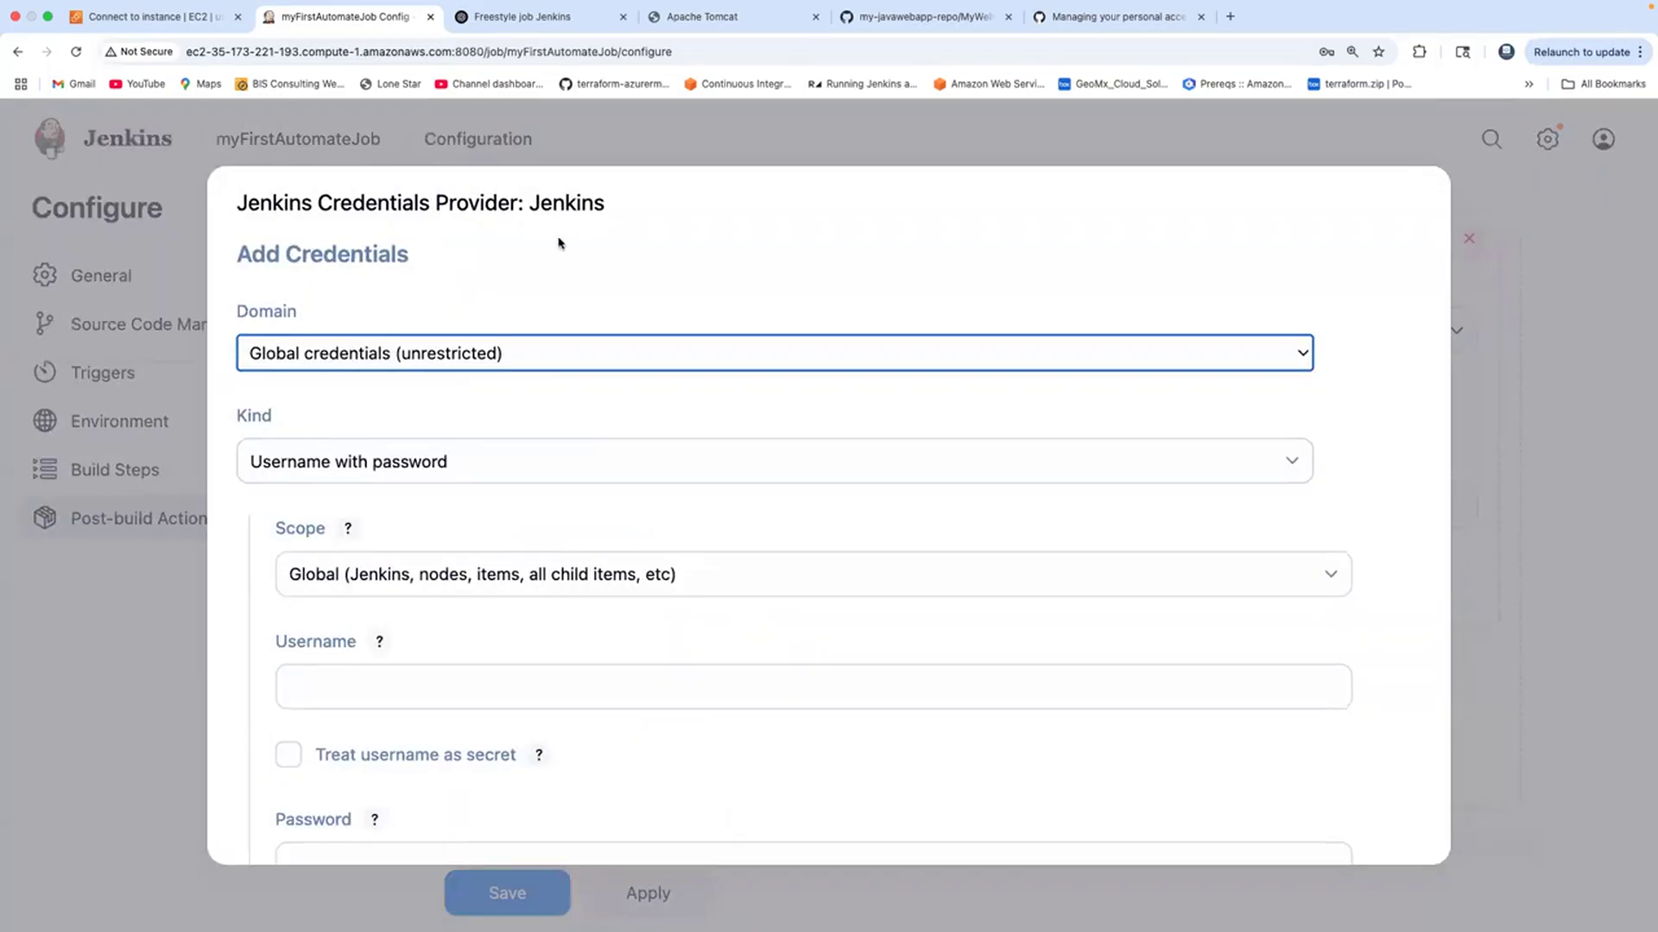
Switch to the OneNote notebook and look up the Tomcat user setup in the Tomcat installation notes
key(super+Tab)
key(super+Tab)
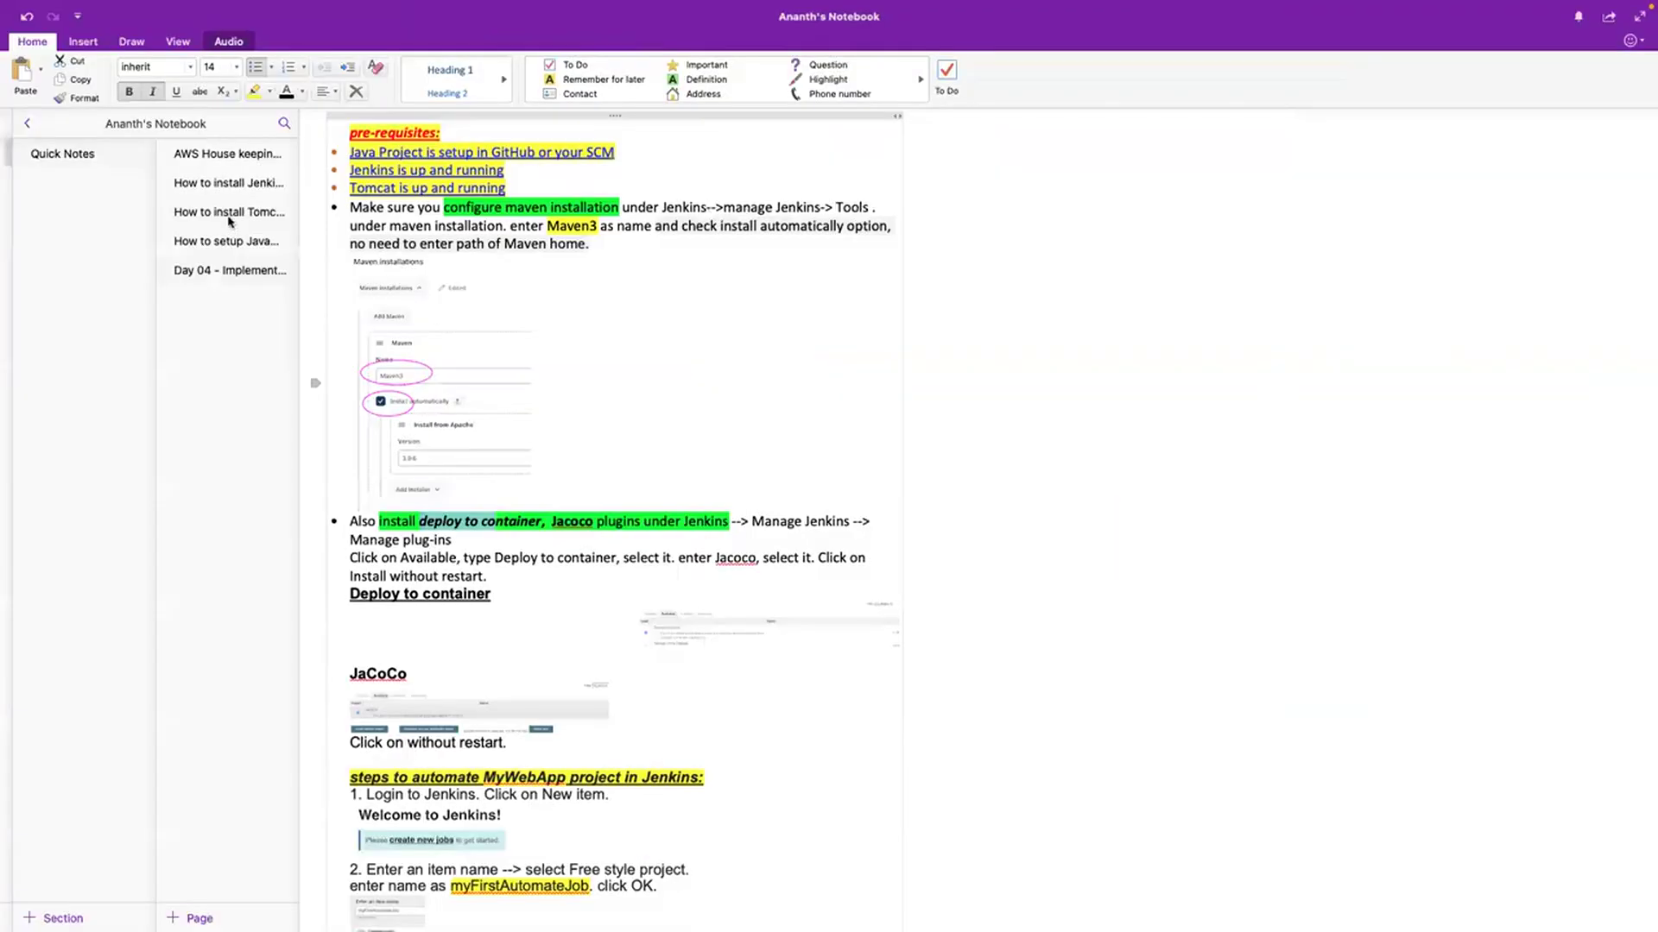
click(231, 219)
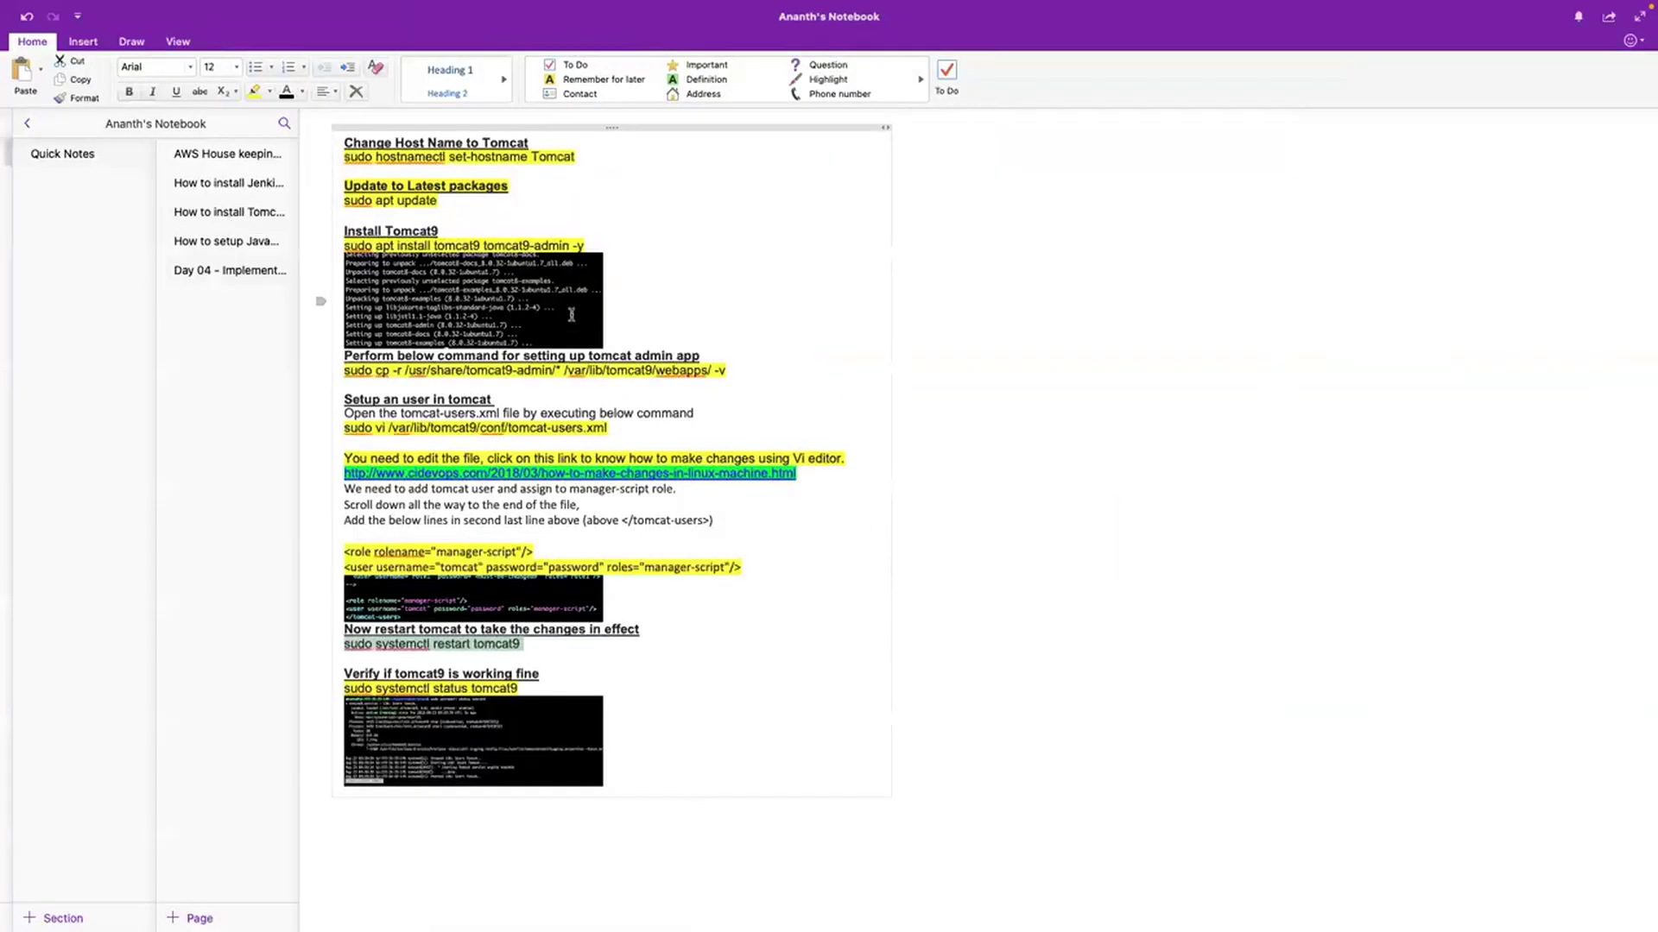
scroll(571, 314, down, 3)
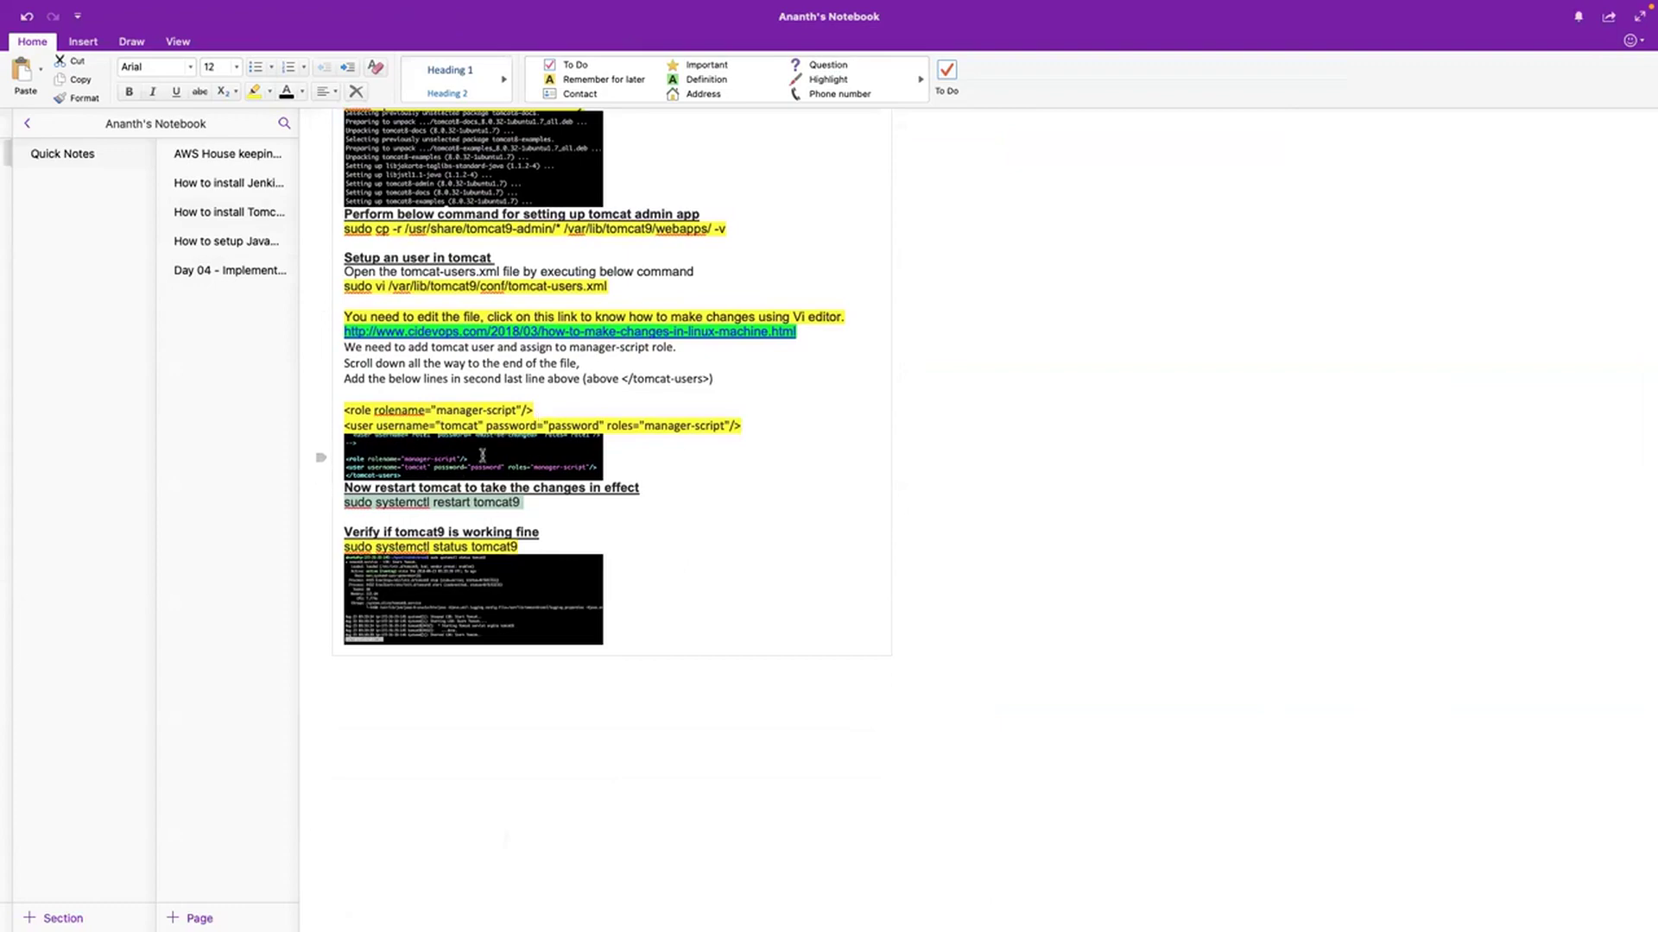
Return to the Jenkins credentials form, set the username to tomcat and enter the Tomcat user's password
key(ctrl+Left)
click(391, 677)
text(tomcat)
scroll(623, 670, down, 3)
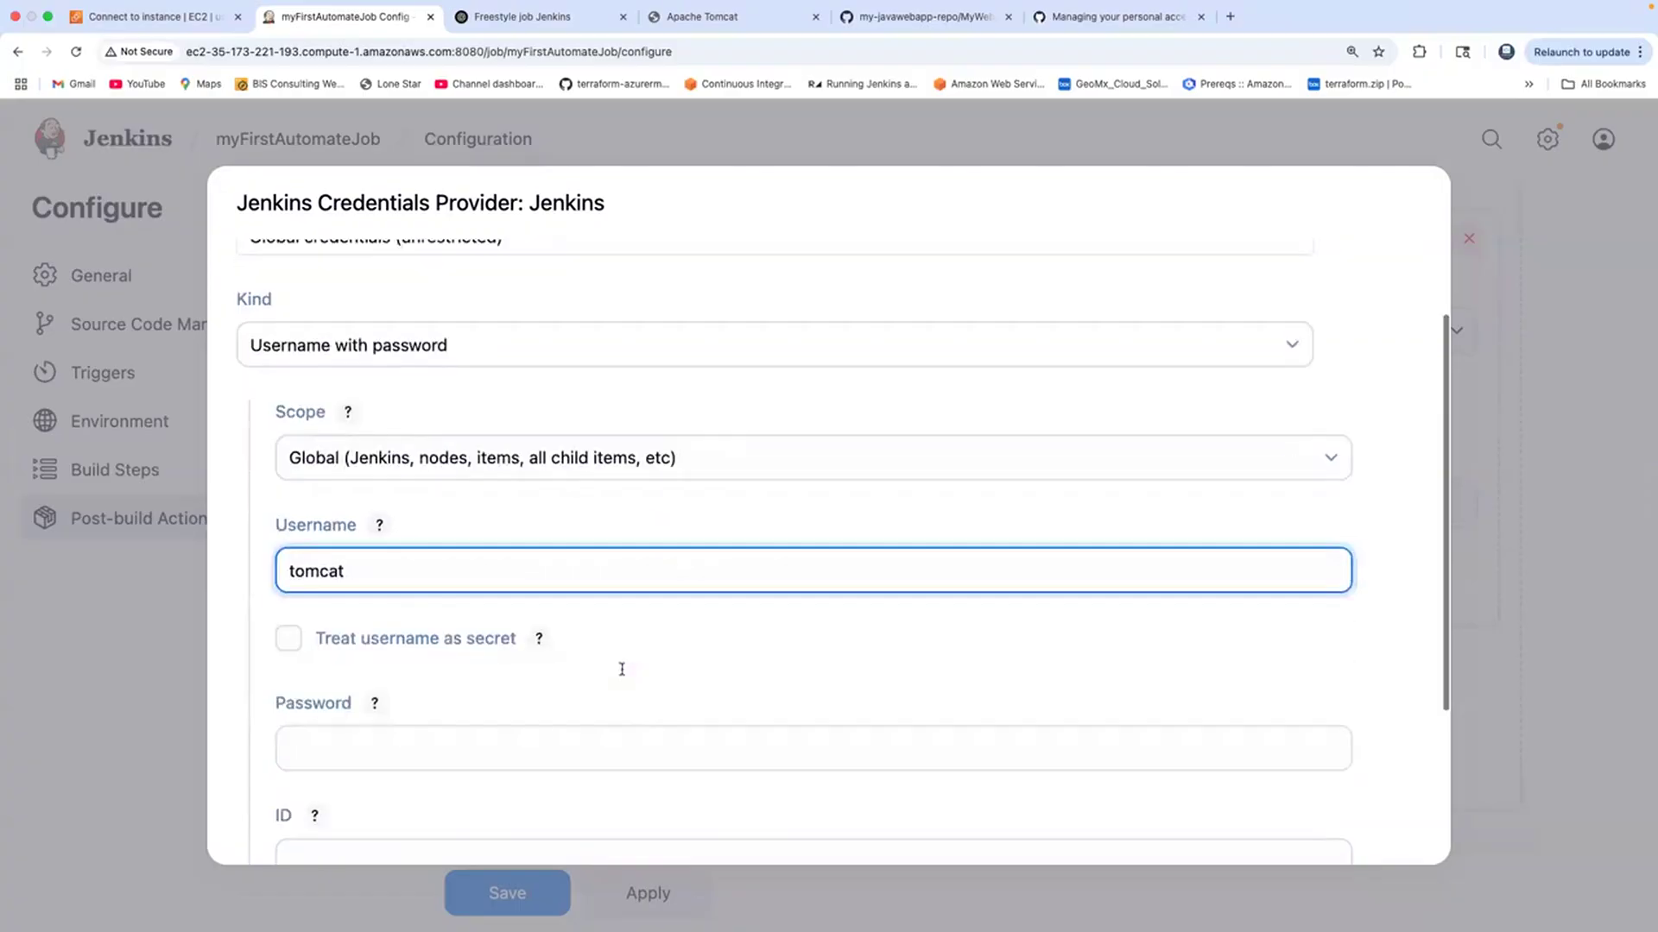
click(507, 605)
text(••)
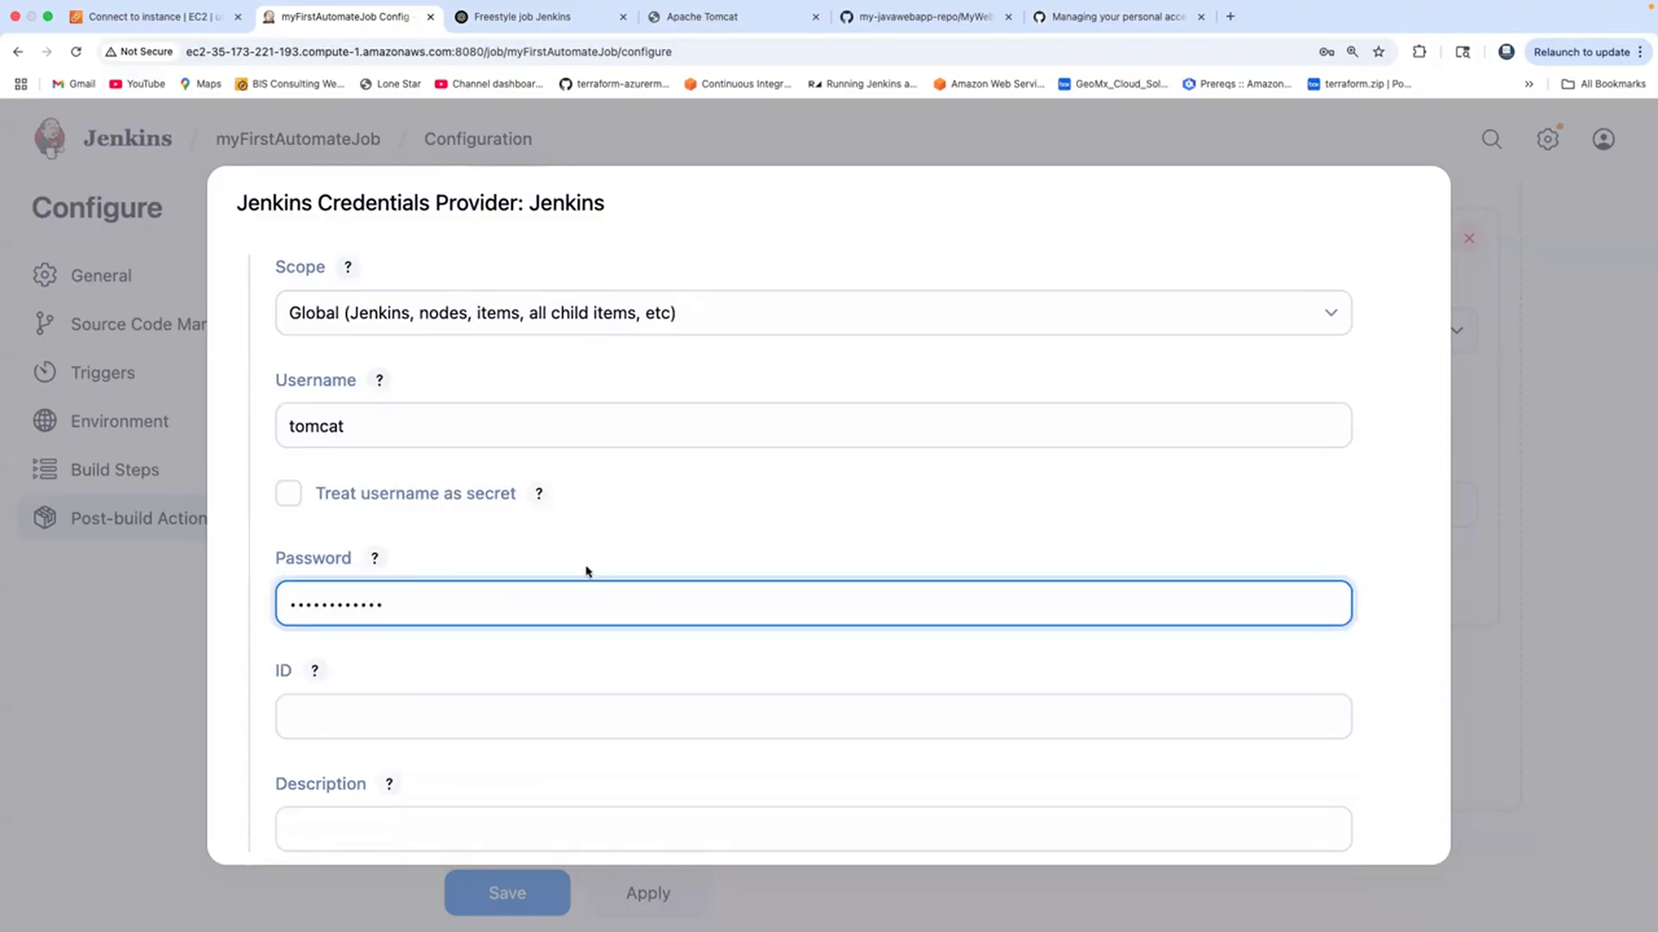
Switch to the EC2 console and select the MyTomcatEC2 instance in the instances list
click(175, 18)
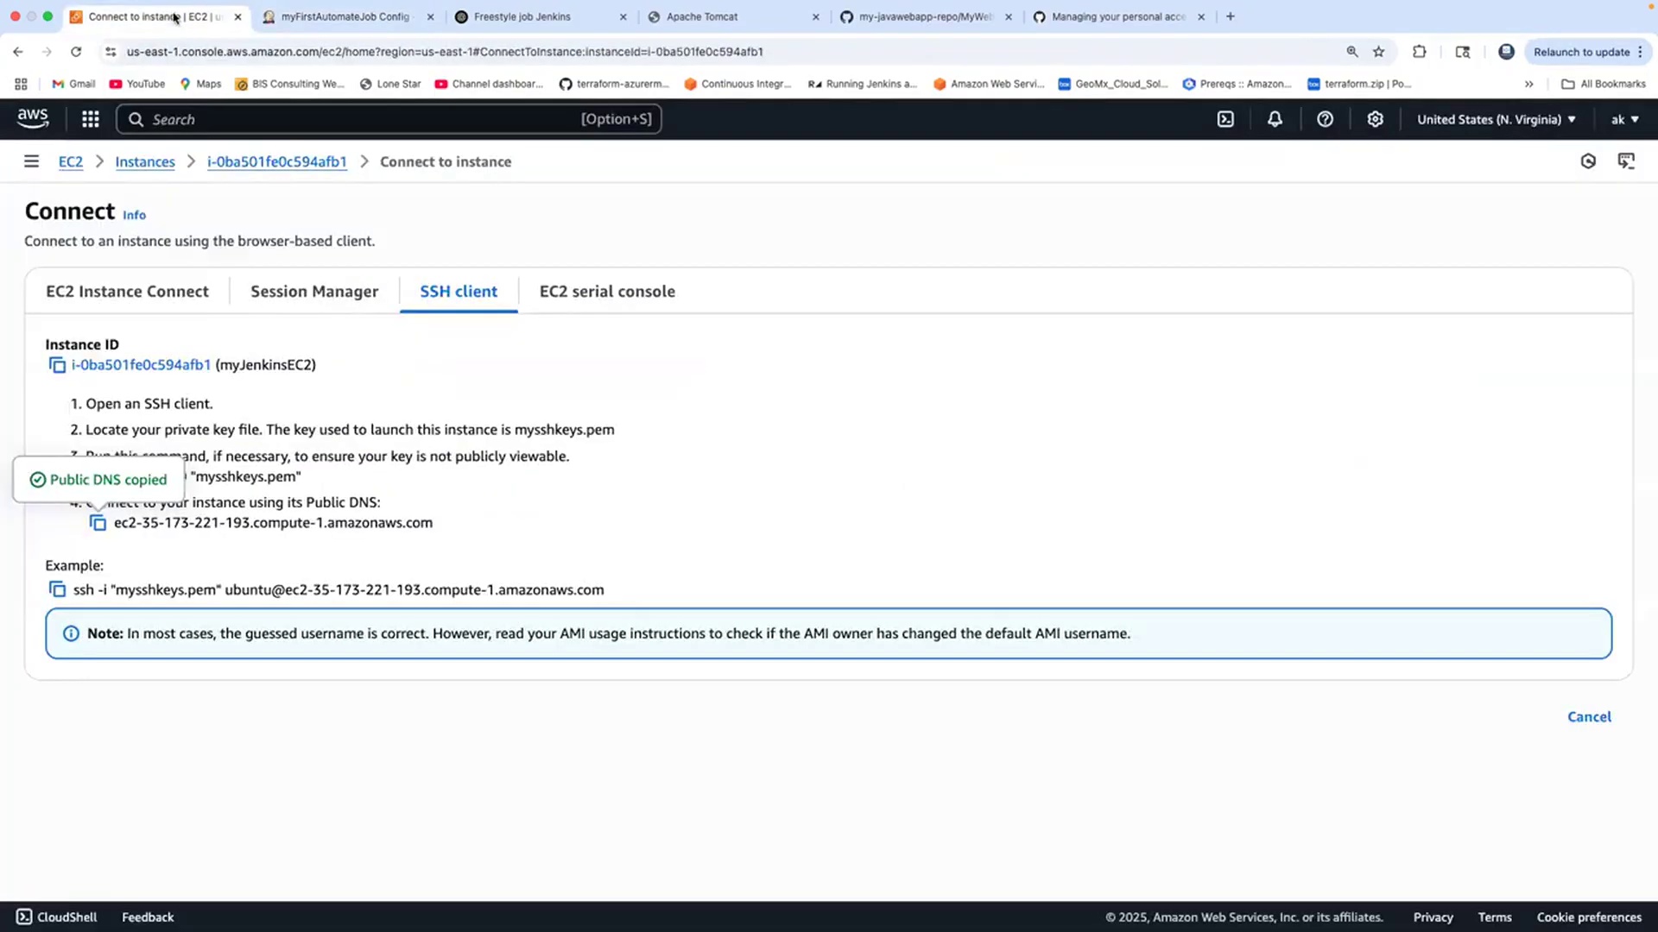
click(146, 164)
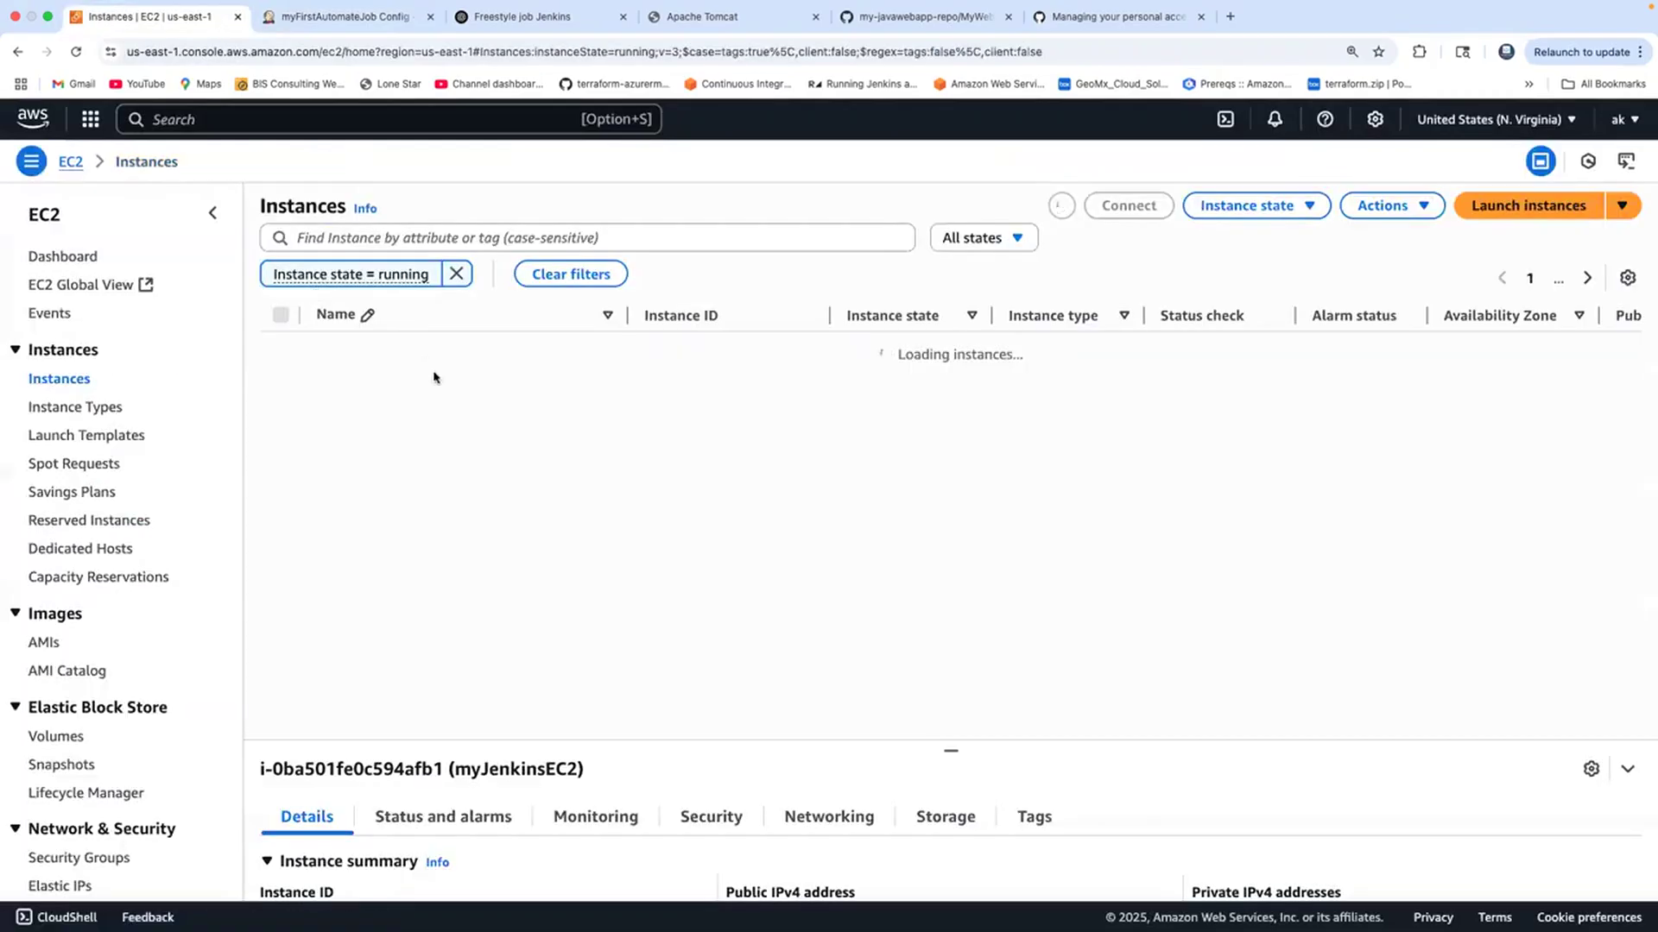
click(280, 385)
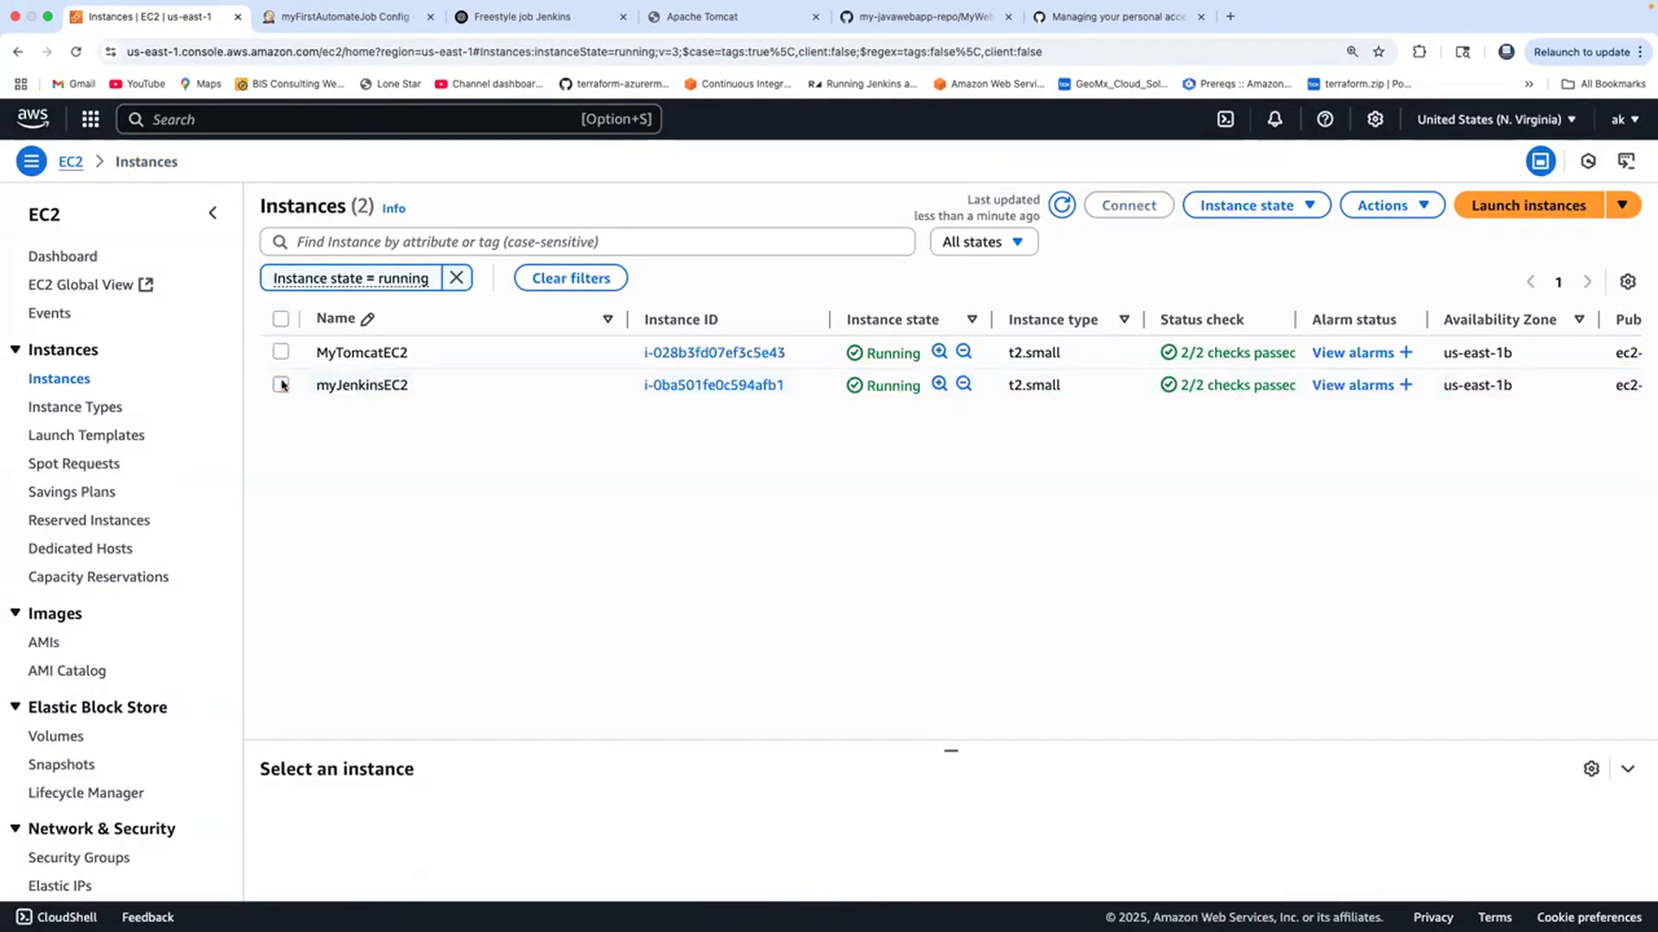
click(281, 352)
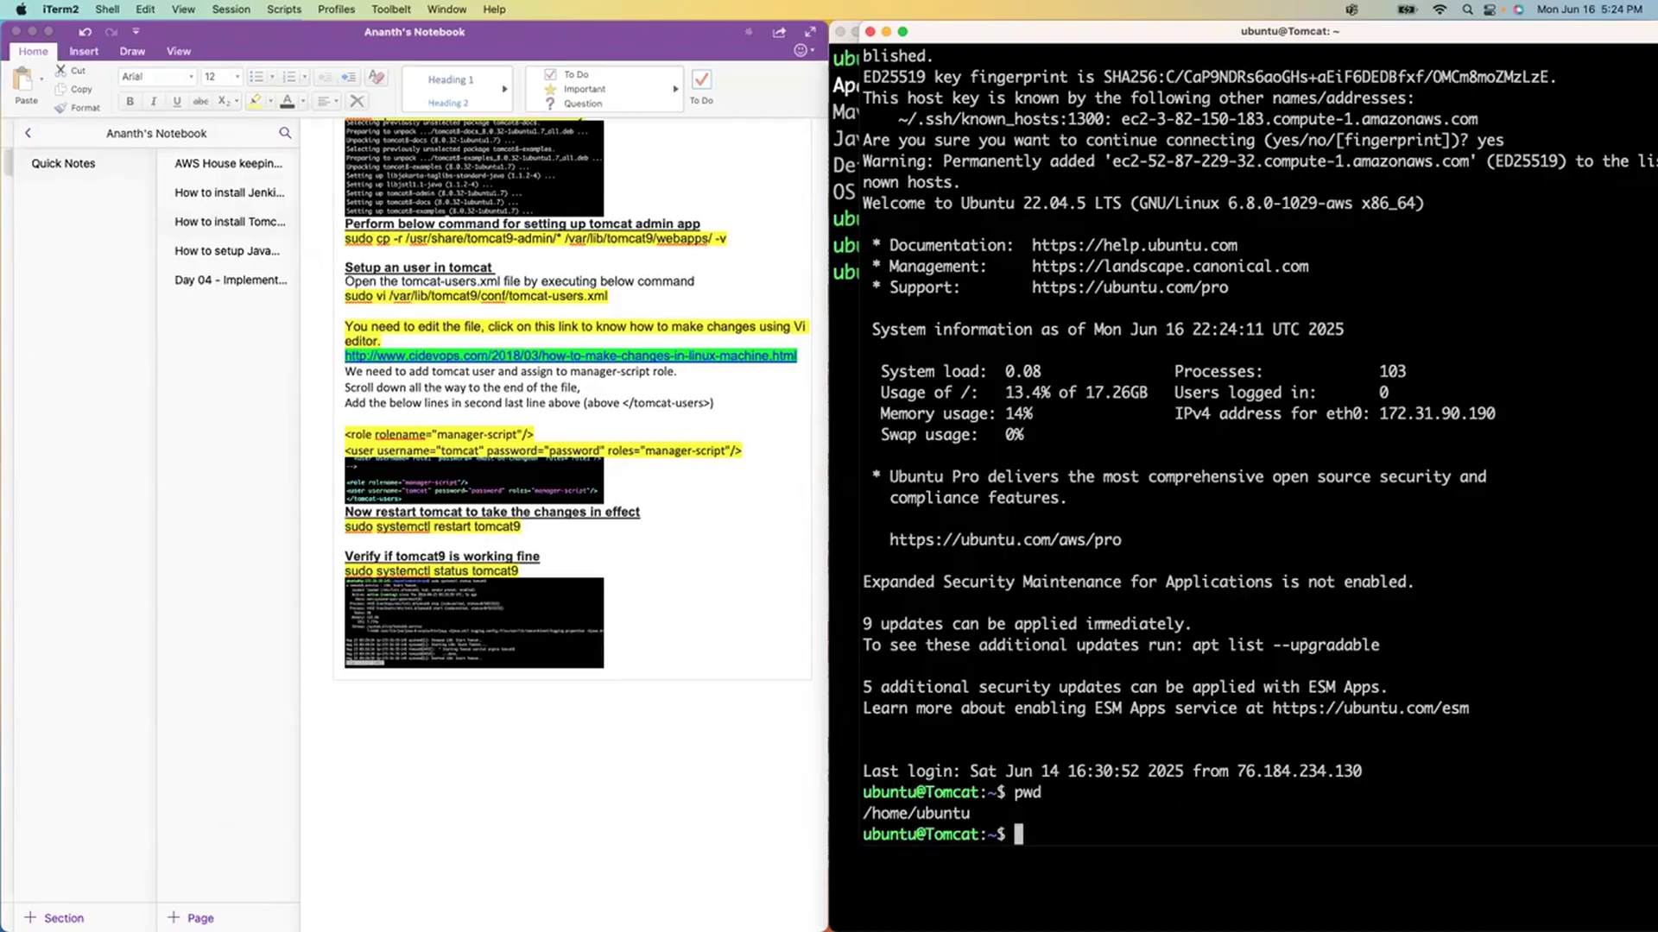
In the terminal on the Tomcat server, change to /var/lib/tomcat9/conf and try to print tomcat-users.xml
key(ctrl+r)
text(cd /)
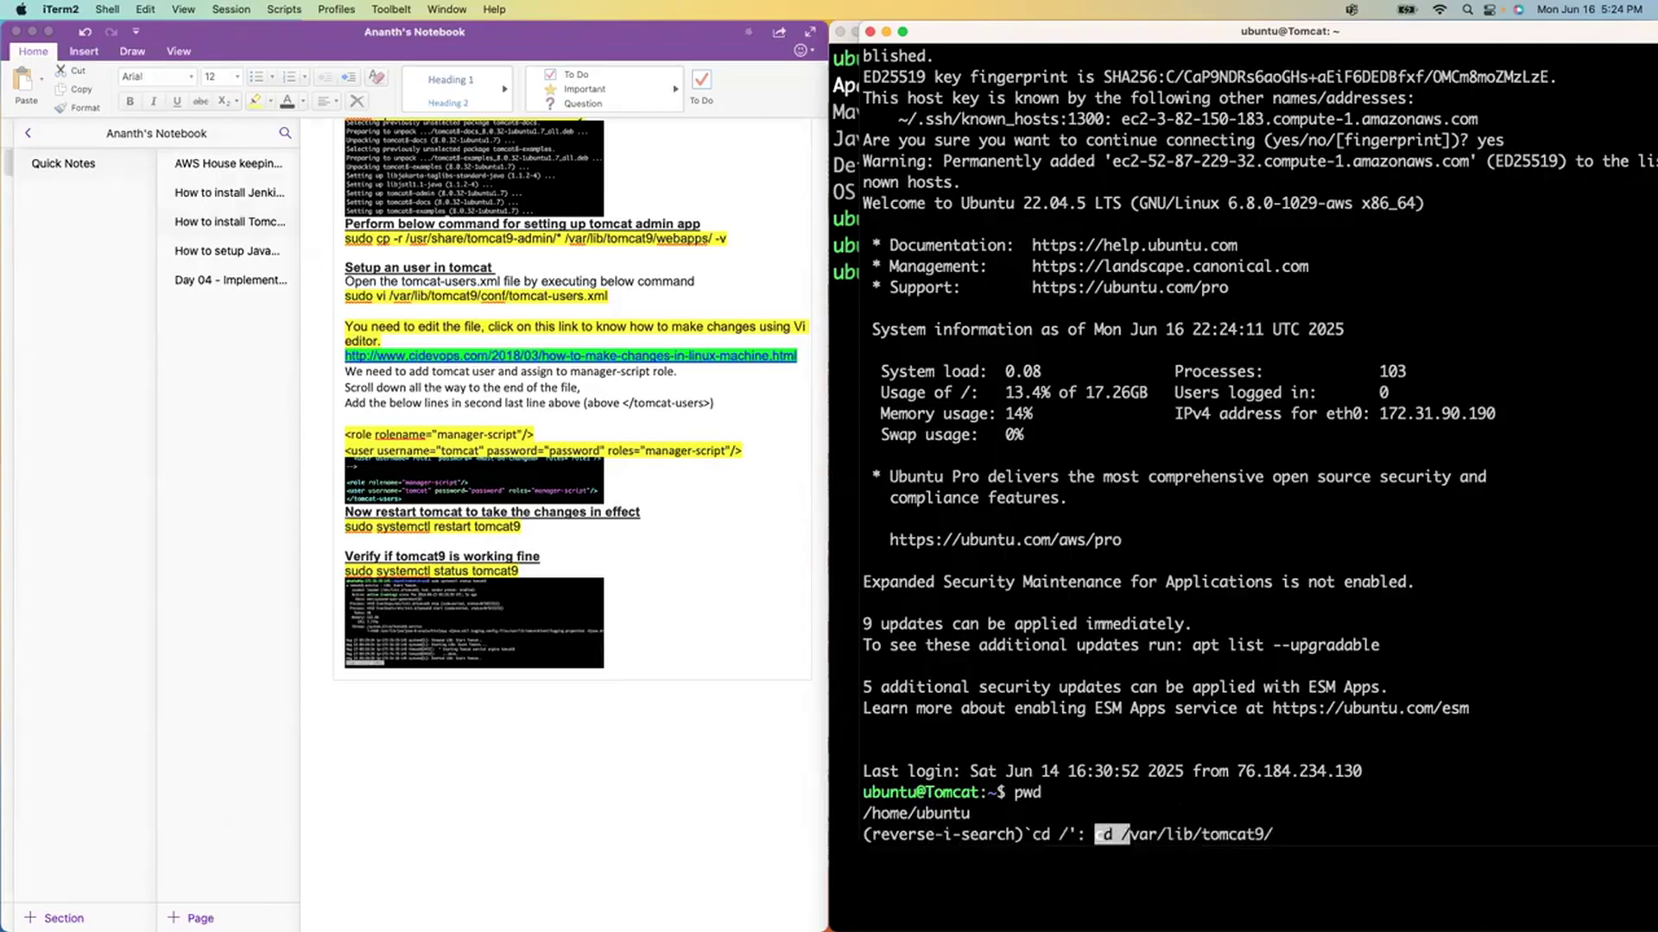
key(Return)
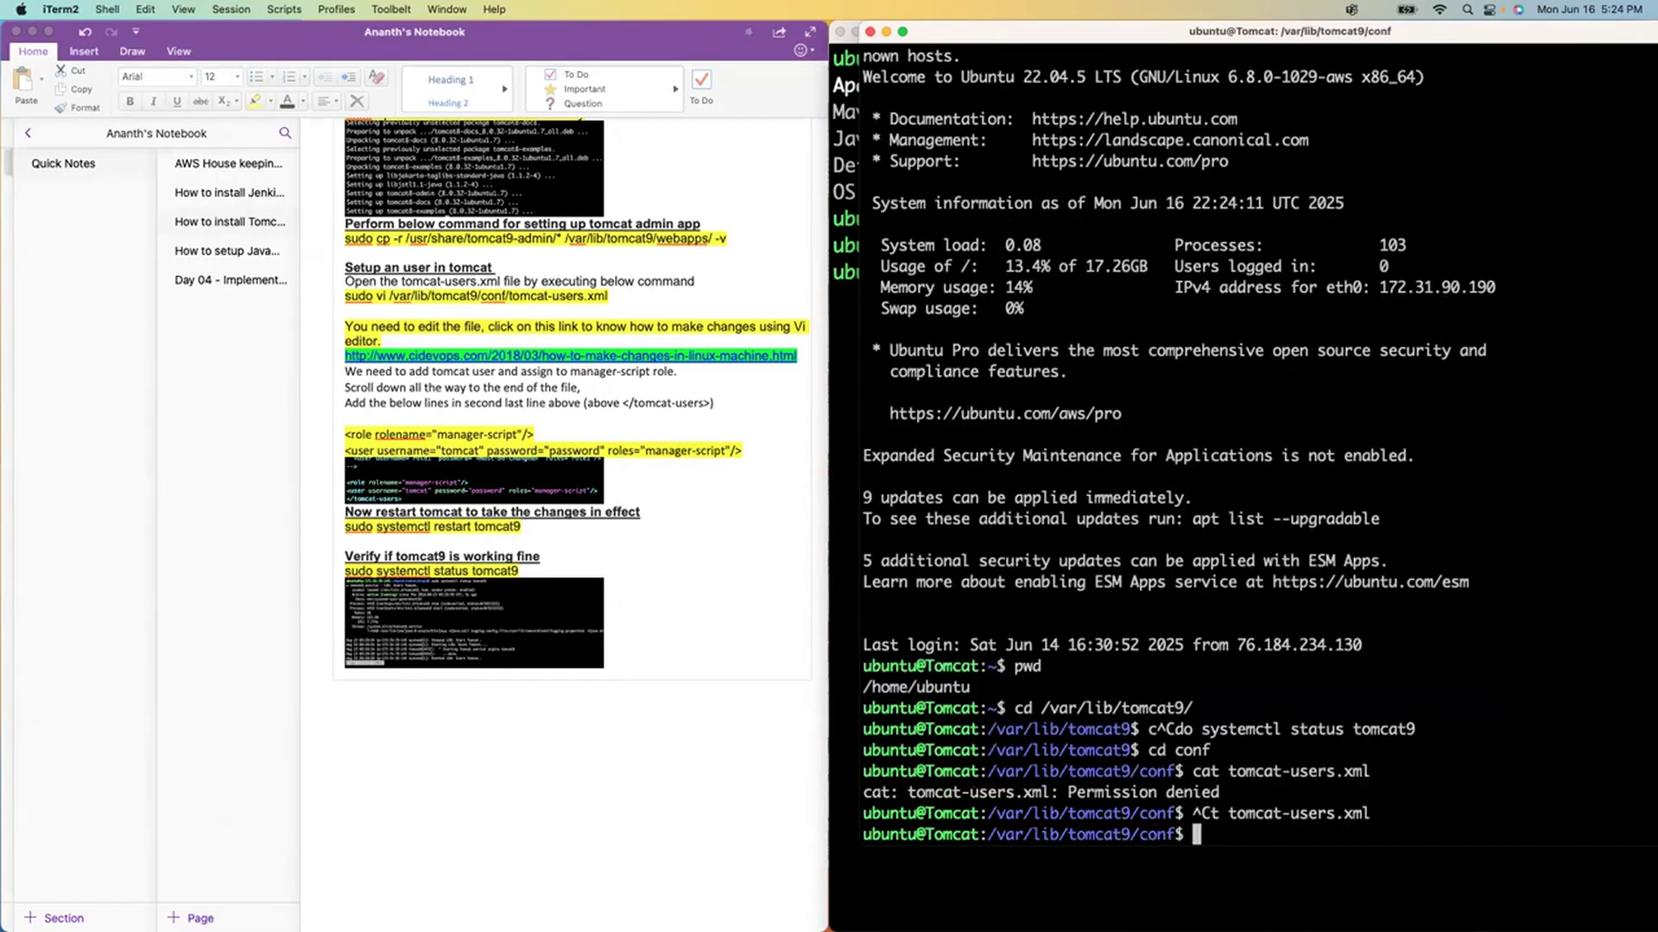
text(su)
key(BackSpace)
key(BackSpace)
key(BackSpace)
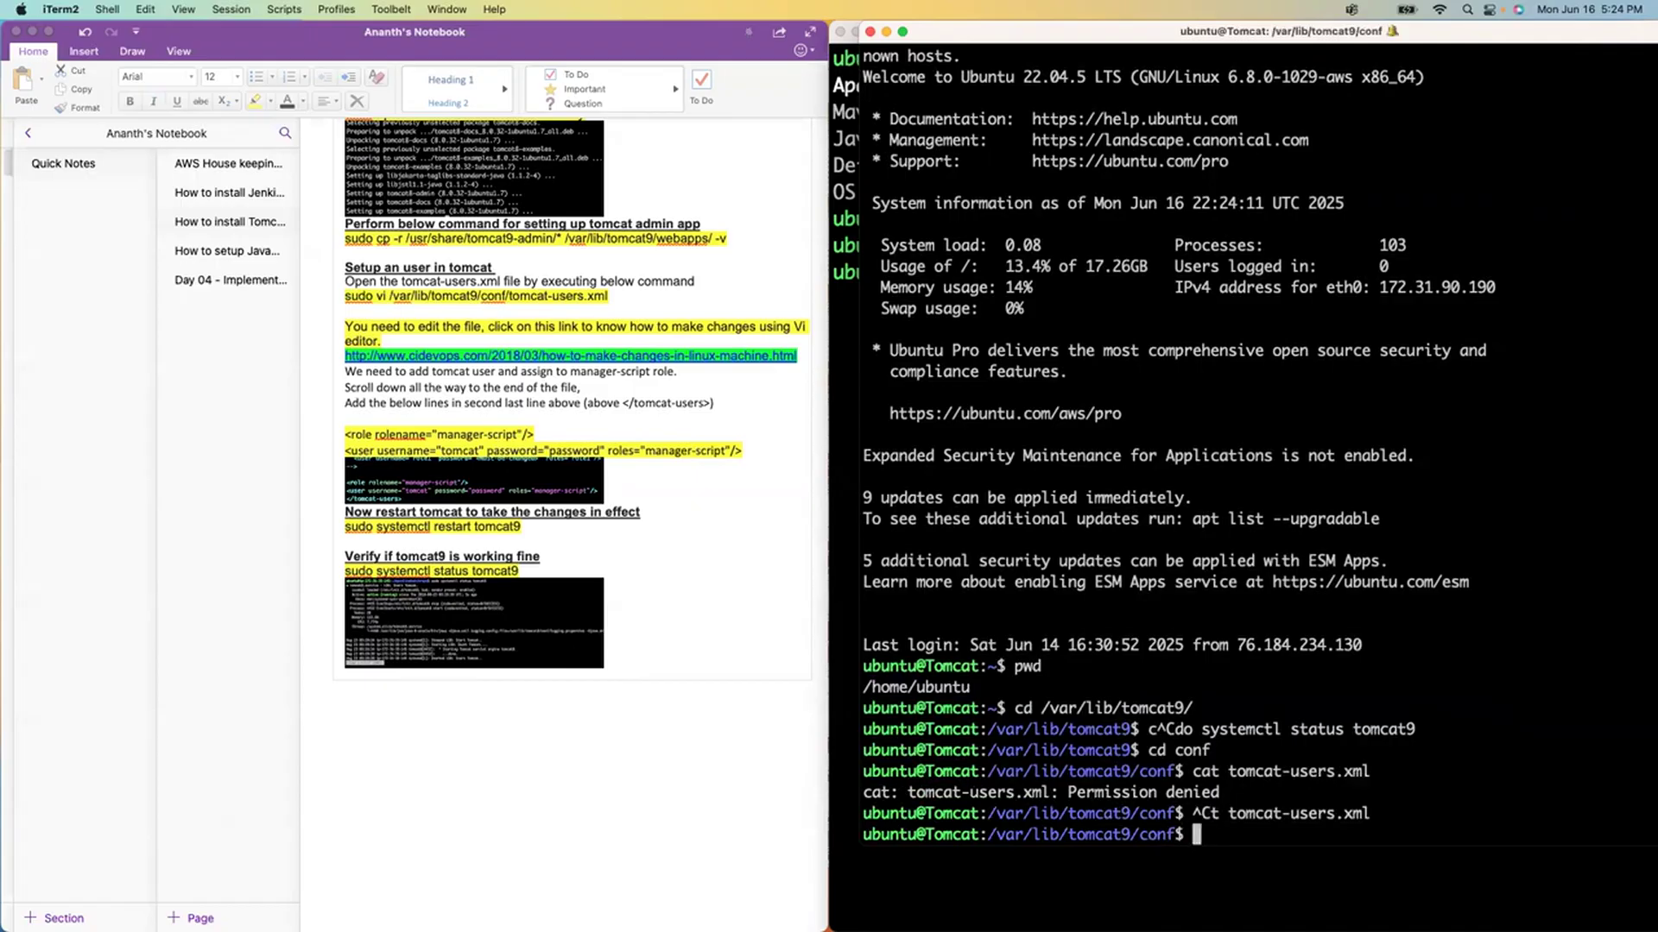
Clear the terminal and open tomcat-users.xml in vi with root privileges
text(sudi)
key(BackSpace)
key(BackSpace)
key(BackSpace)
key(BackSpace)
key(BackSpace)
text(clear)
key(Return)
text(sudo vi tomcat-users.xml)
key(Return)
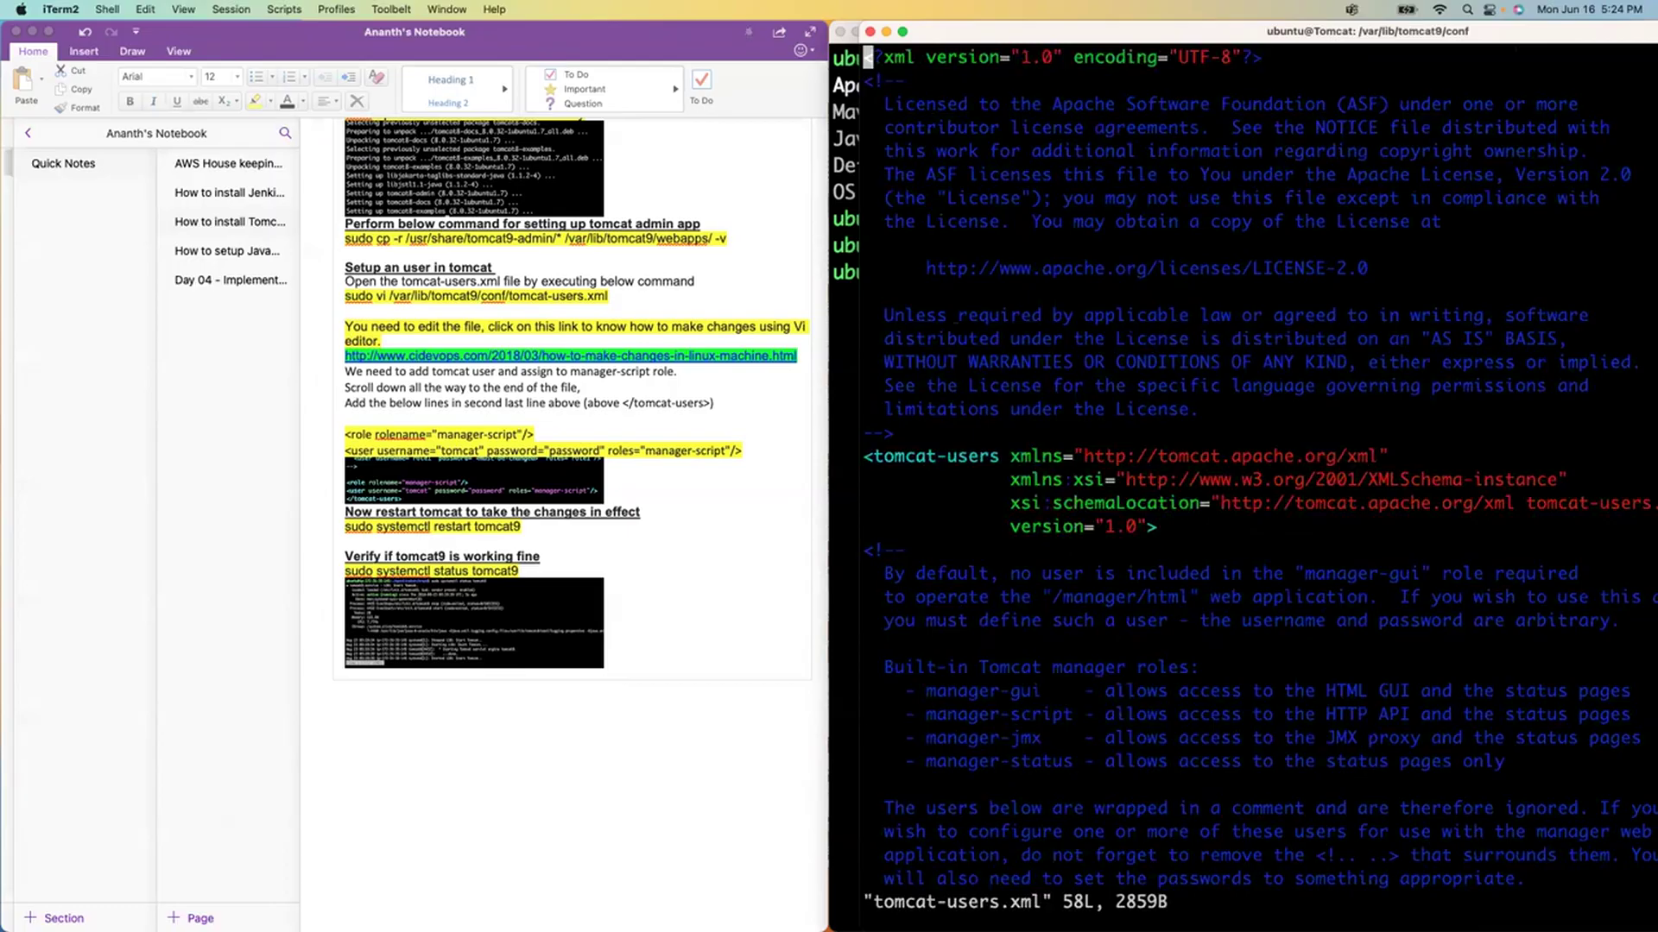
Go to the end of tomcat-users.xml and check the username and password configured for the manager-script role
text(:4)
key(Return)
text(:$)
key(Return)
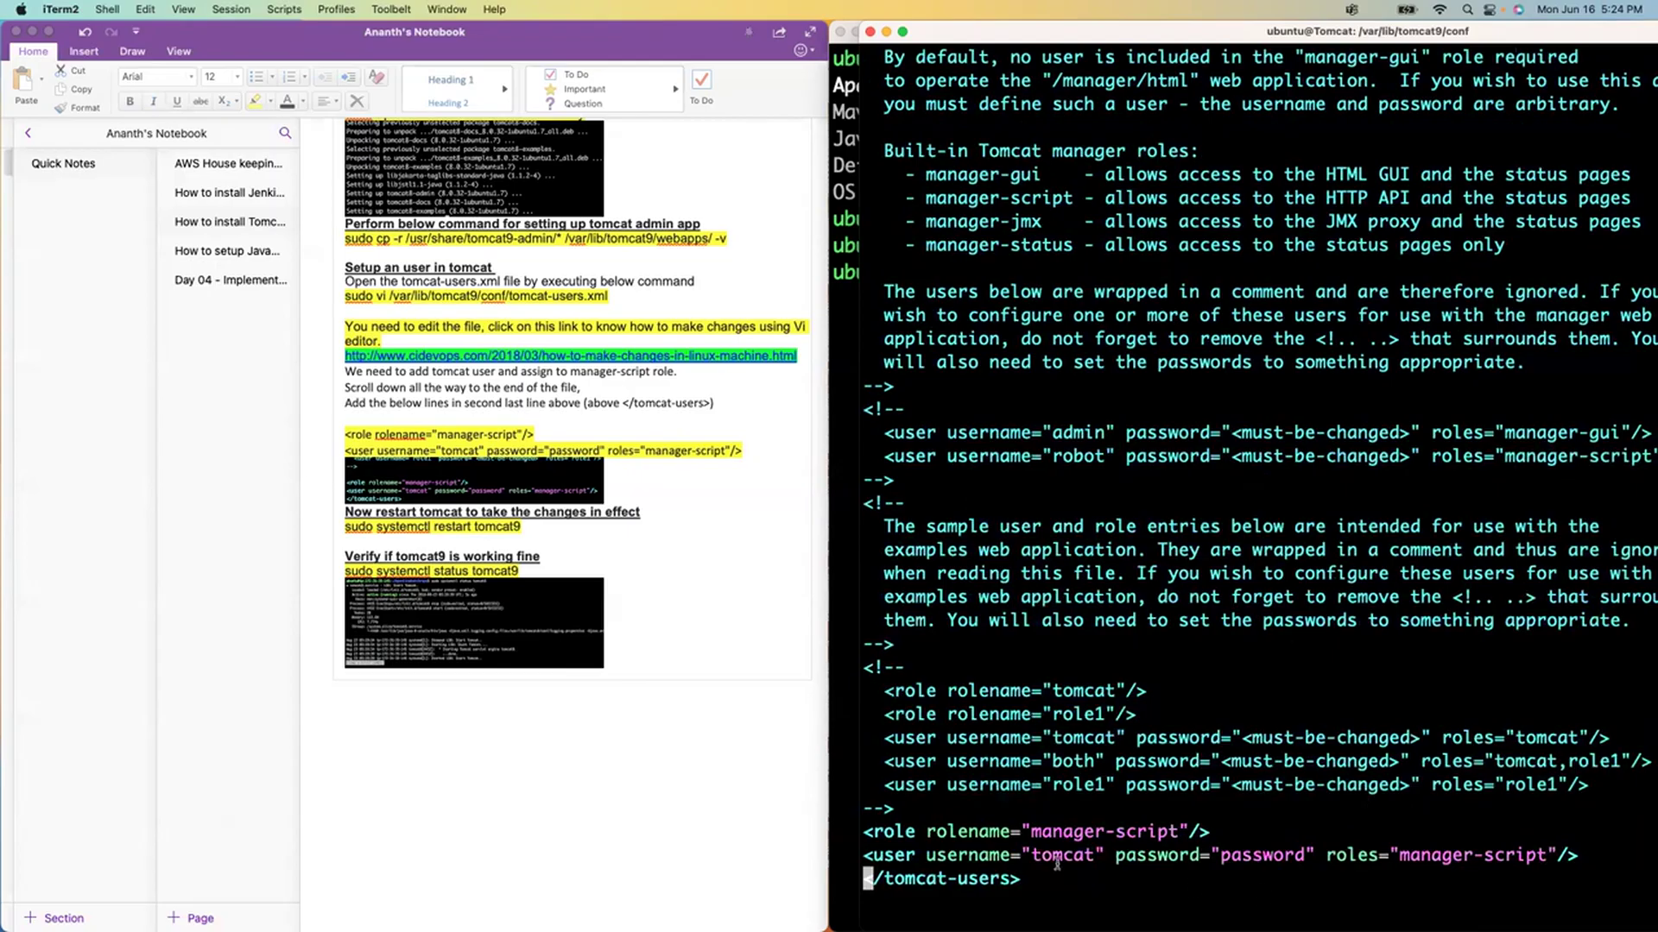
drag(1032, 855, 1306, 854)
Return to the Jenkins credentials form in Chrome and replace the password with the Tomcat user's configured password
key(super+Tab)
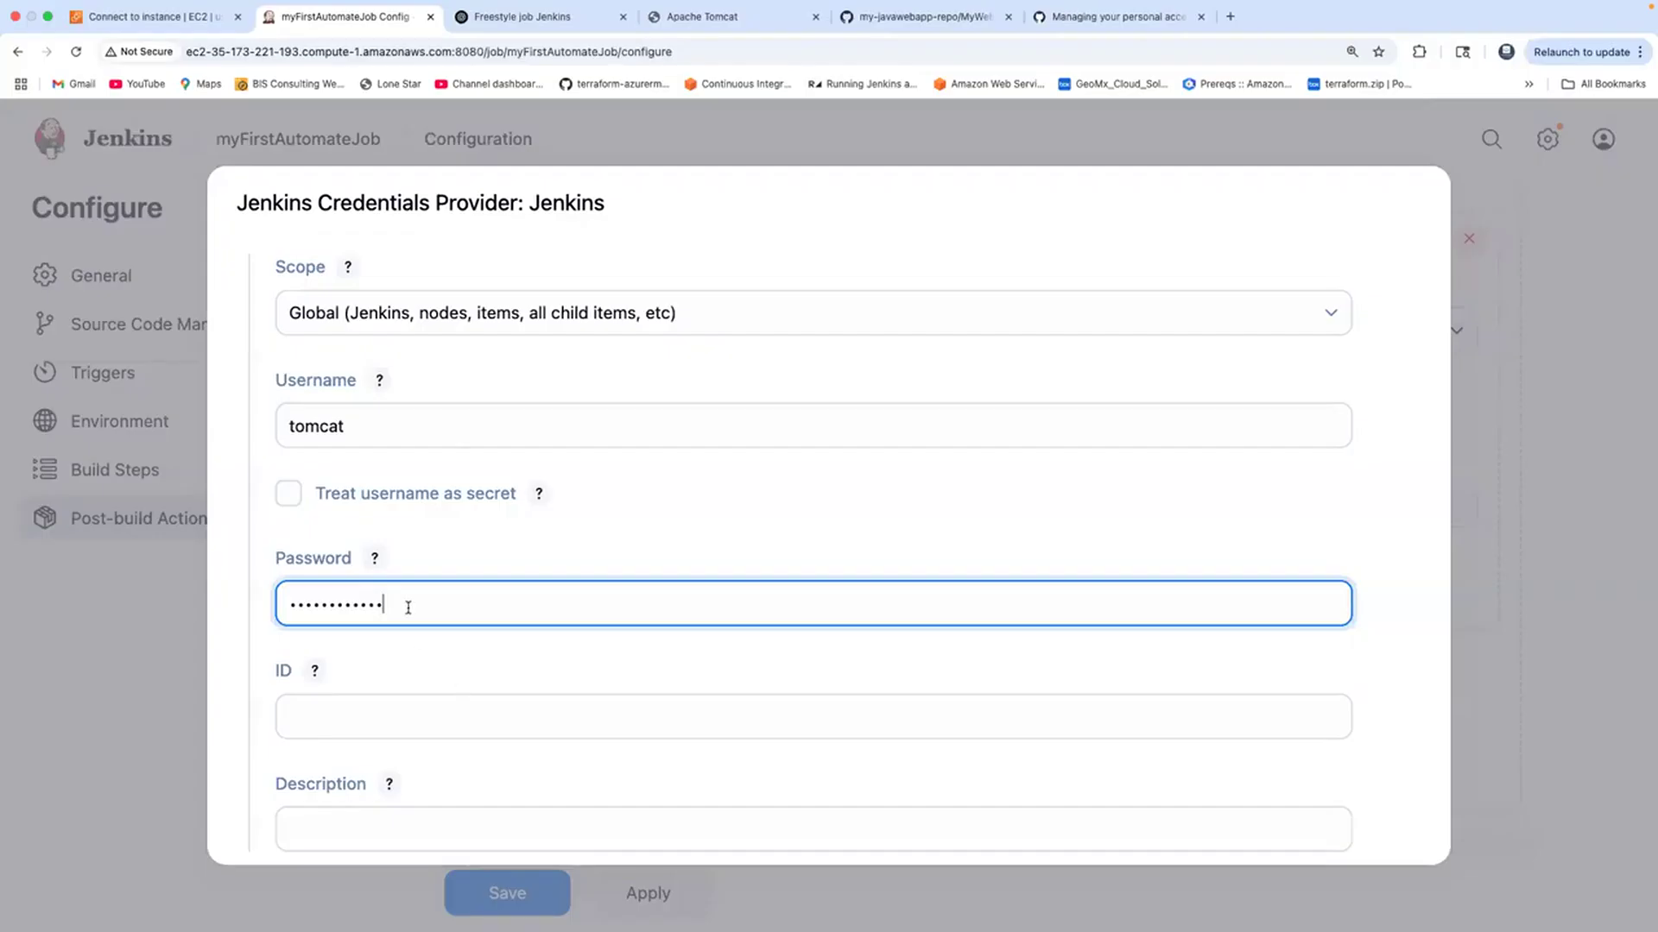
double_click(407, 608)
text(•••••••)
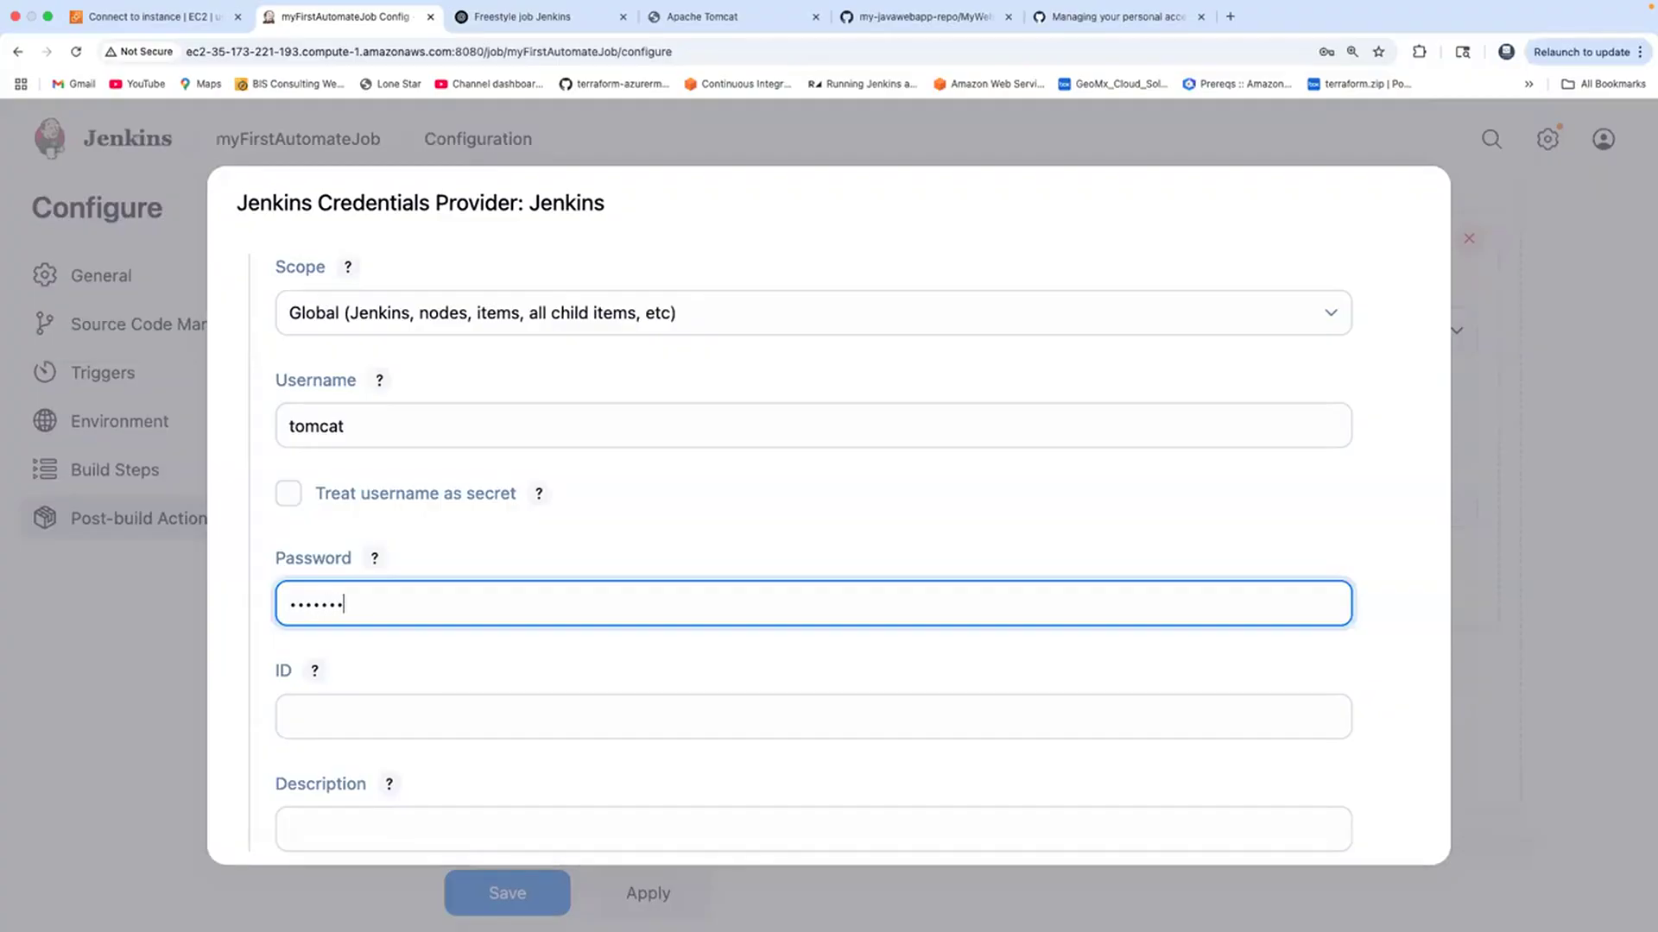
Set the credential's description to "tomcat credentials added by coach" and add the credential
scroll(561, 643, down, 2)
click(492, 729)
text(tomcat credentials added by coach)
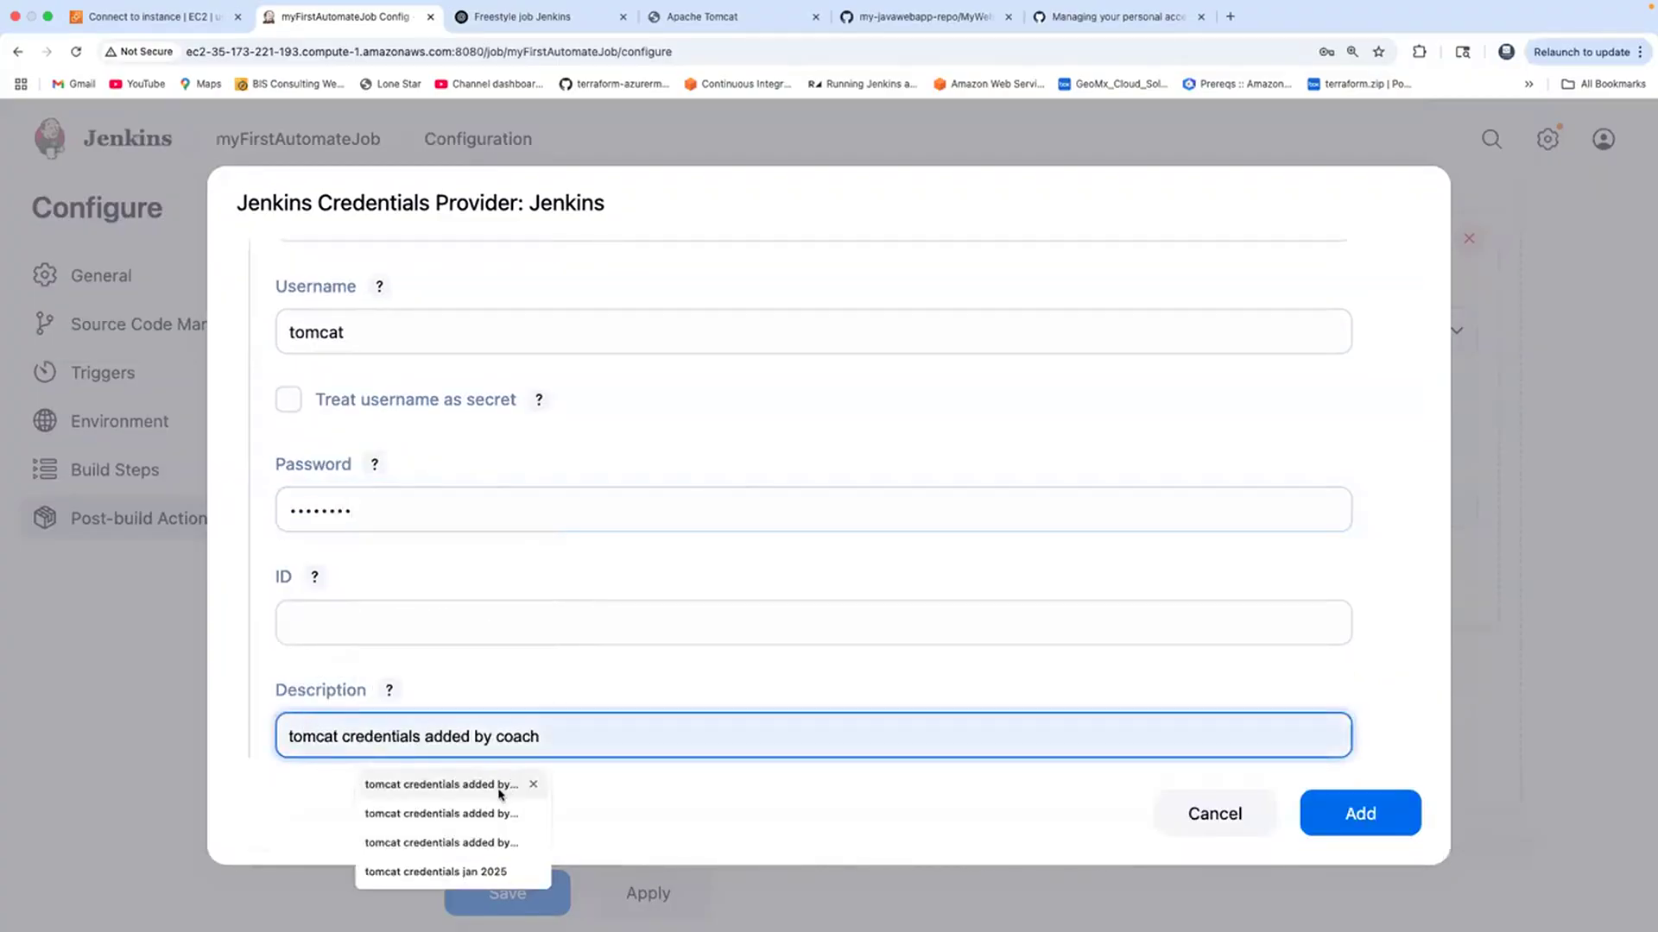
click(510, 784)
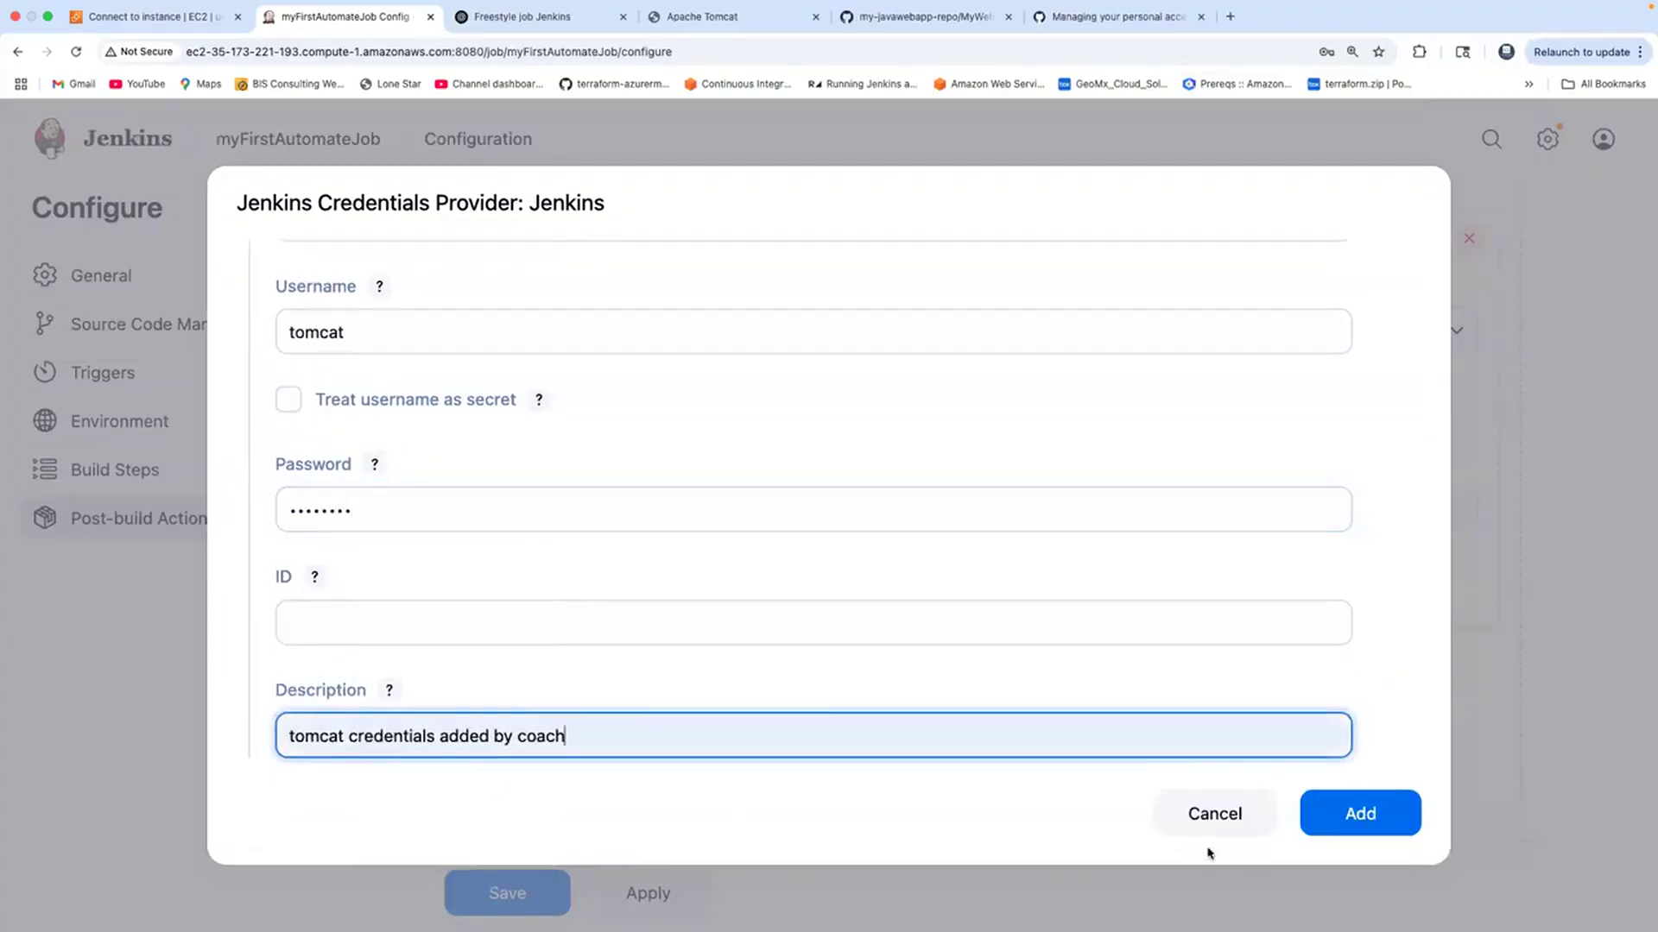
click(1369, 828)
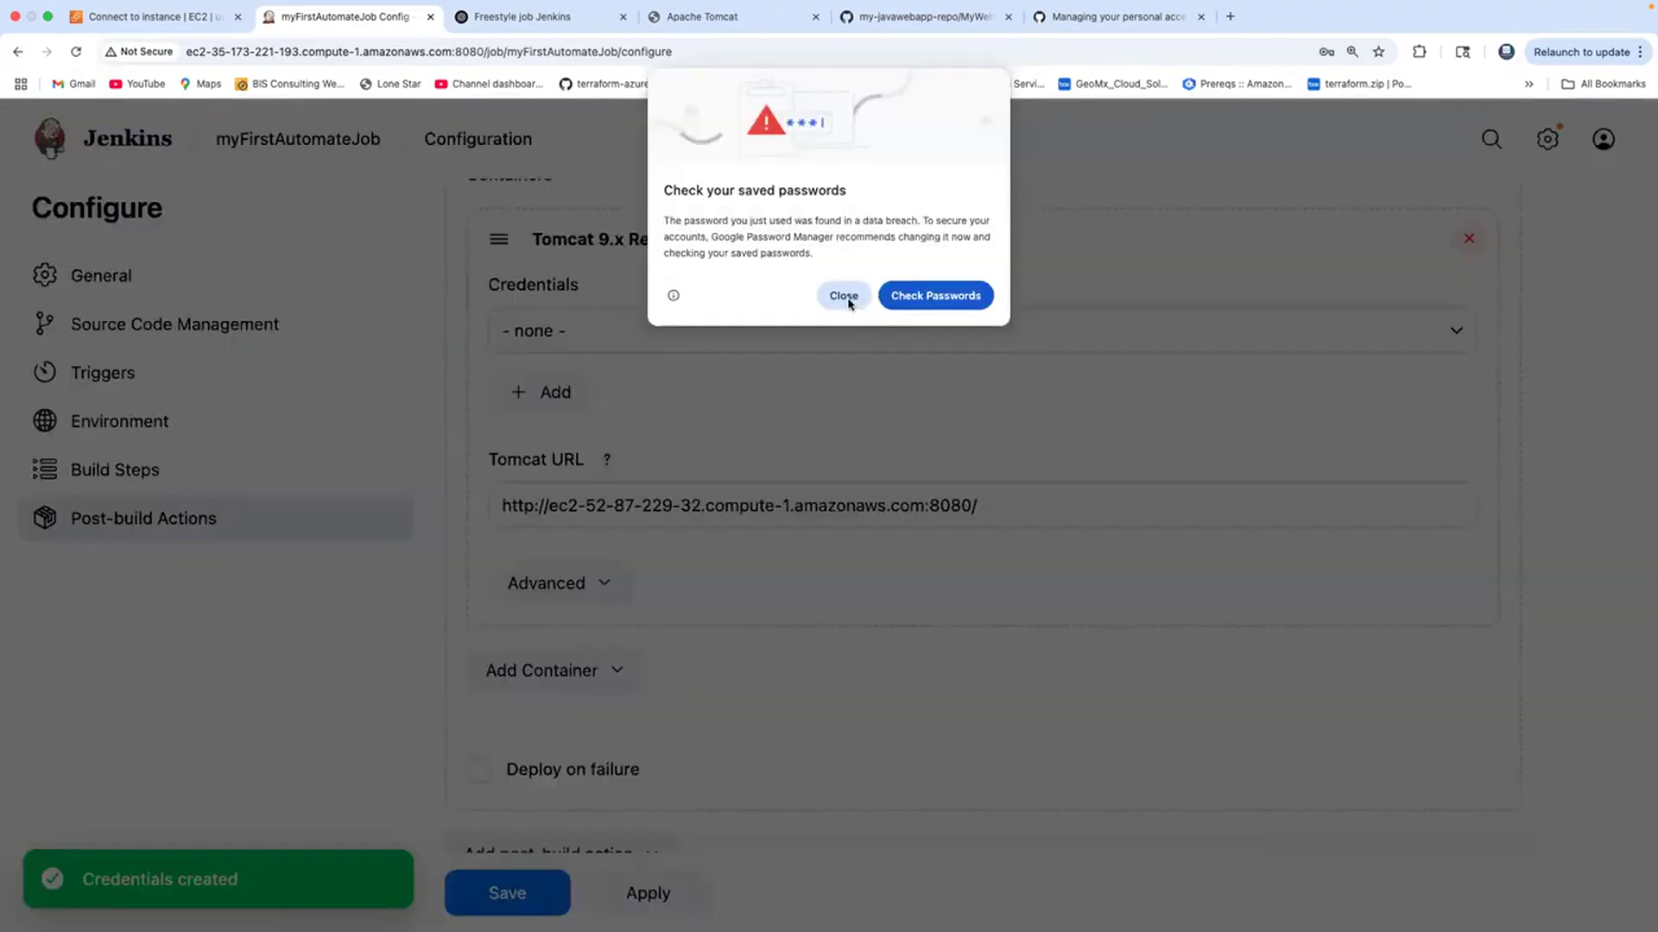
Select the tomcat credential "tomcat credentials added by coach" for the Tomcat 9.x Remote container and save the job
click(844, 293)
click(595, 328)
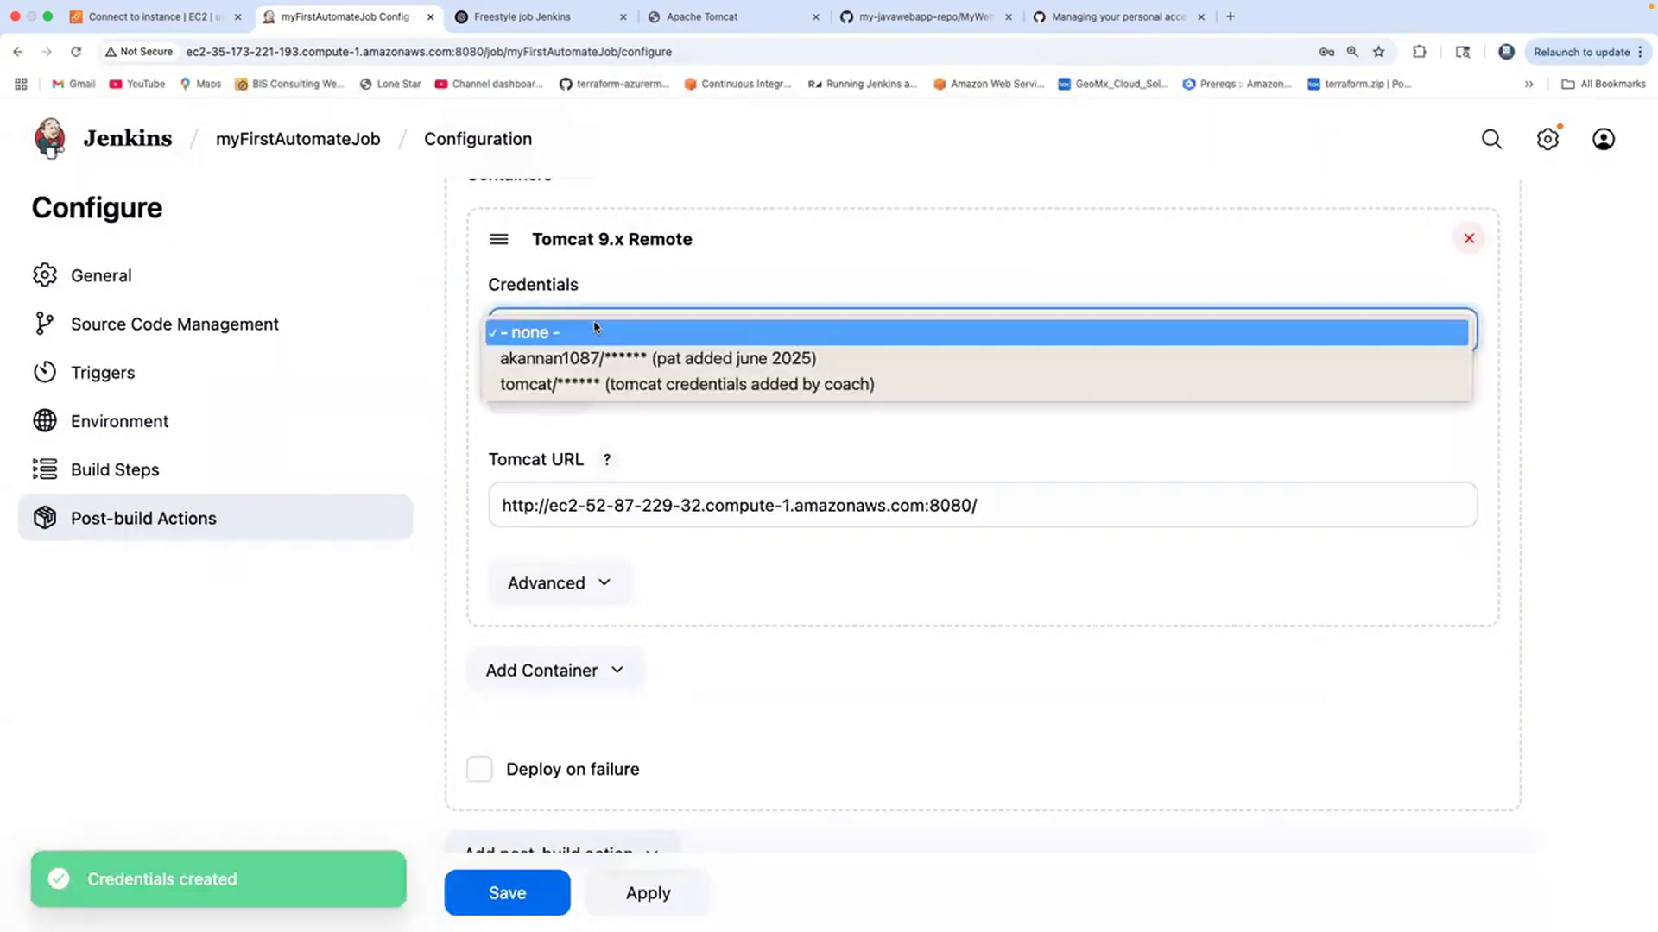
click(593, 385)
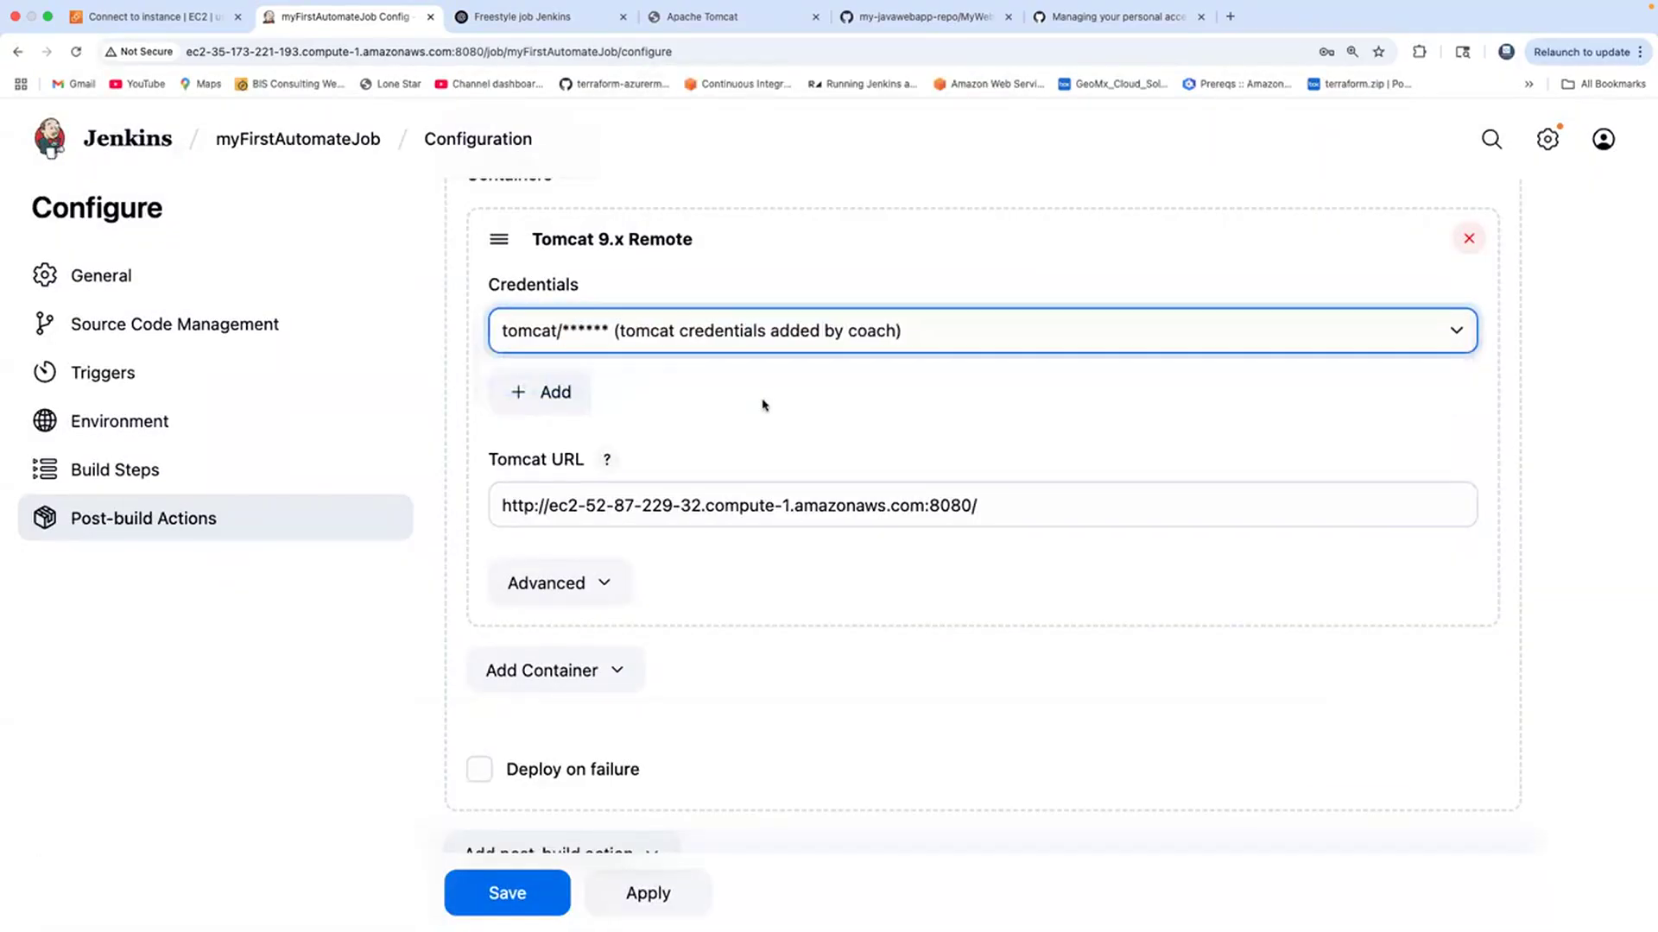
scroll(834, 429, down, 2)
scroll(834, 429, up, 15)
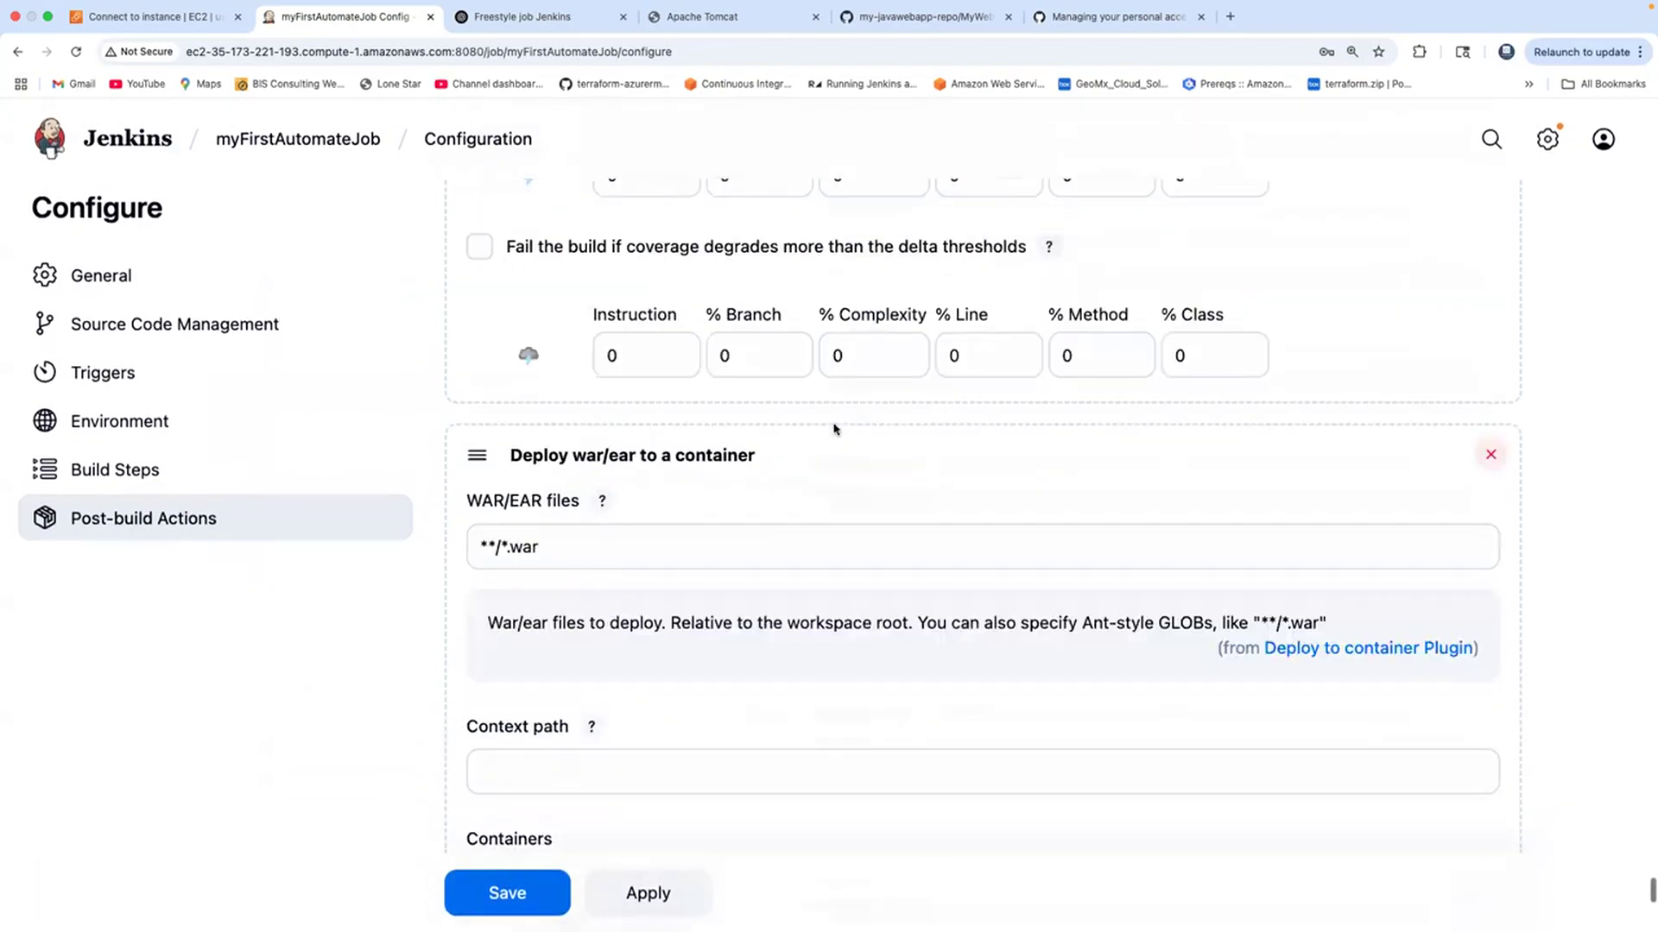
scroll(834, 429, up, 10)
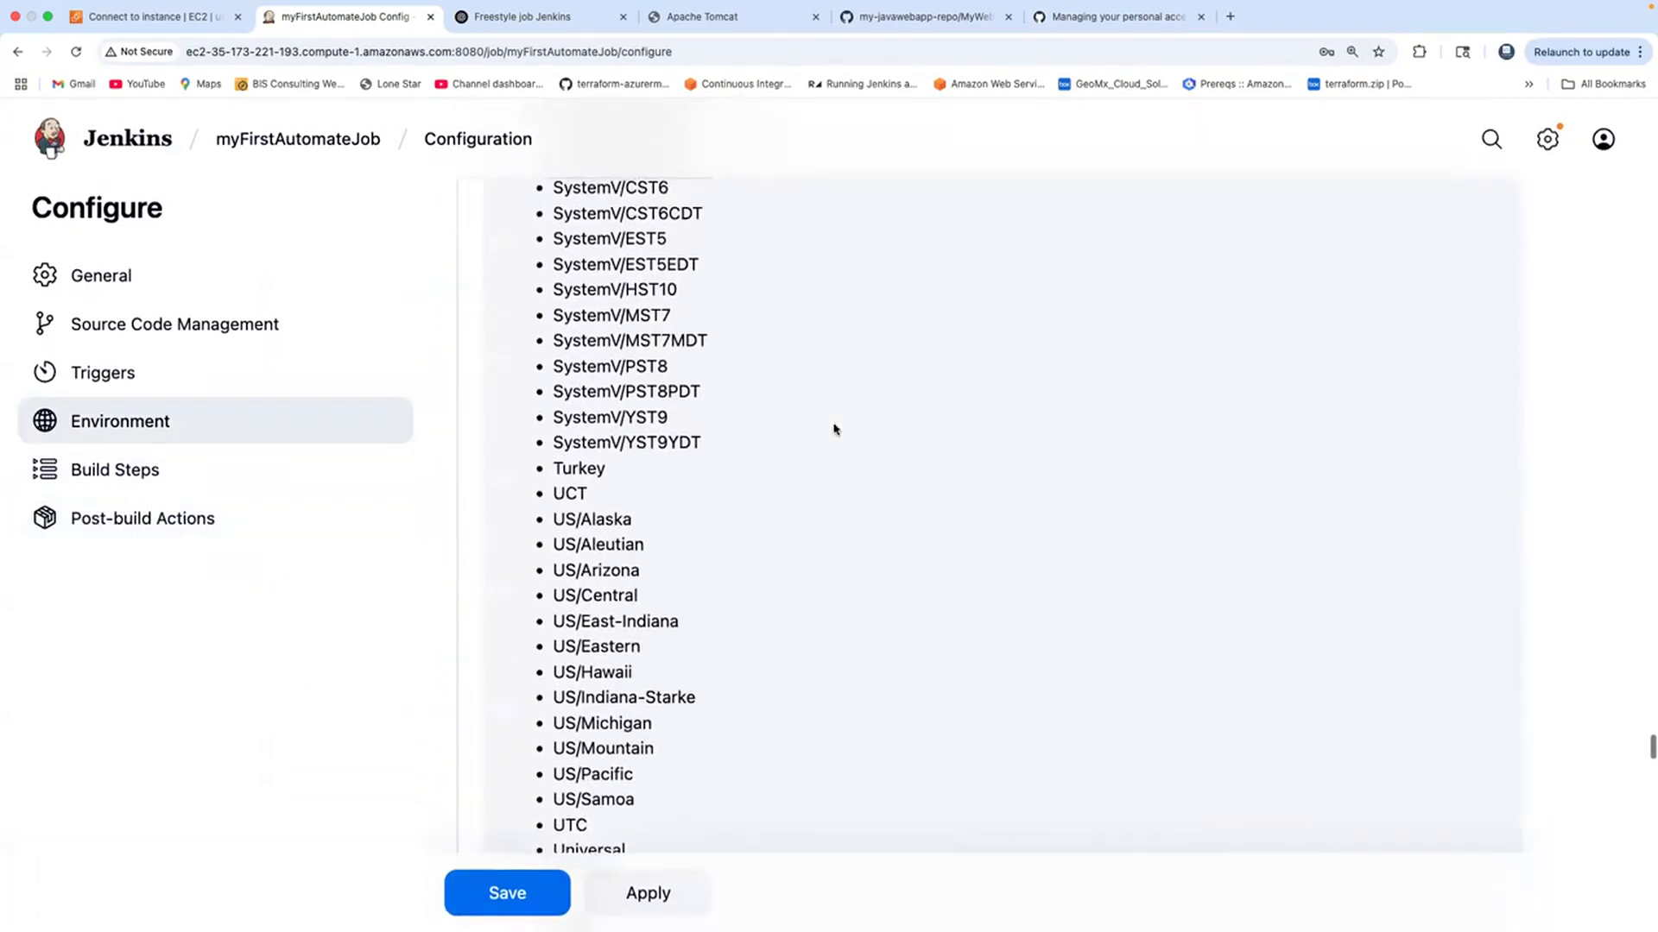
click(534, 896)
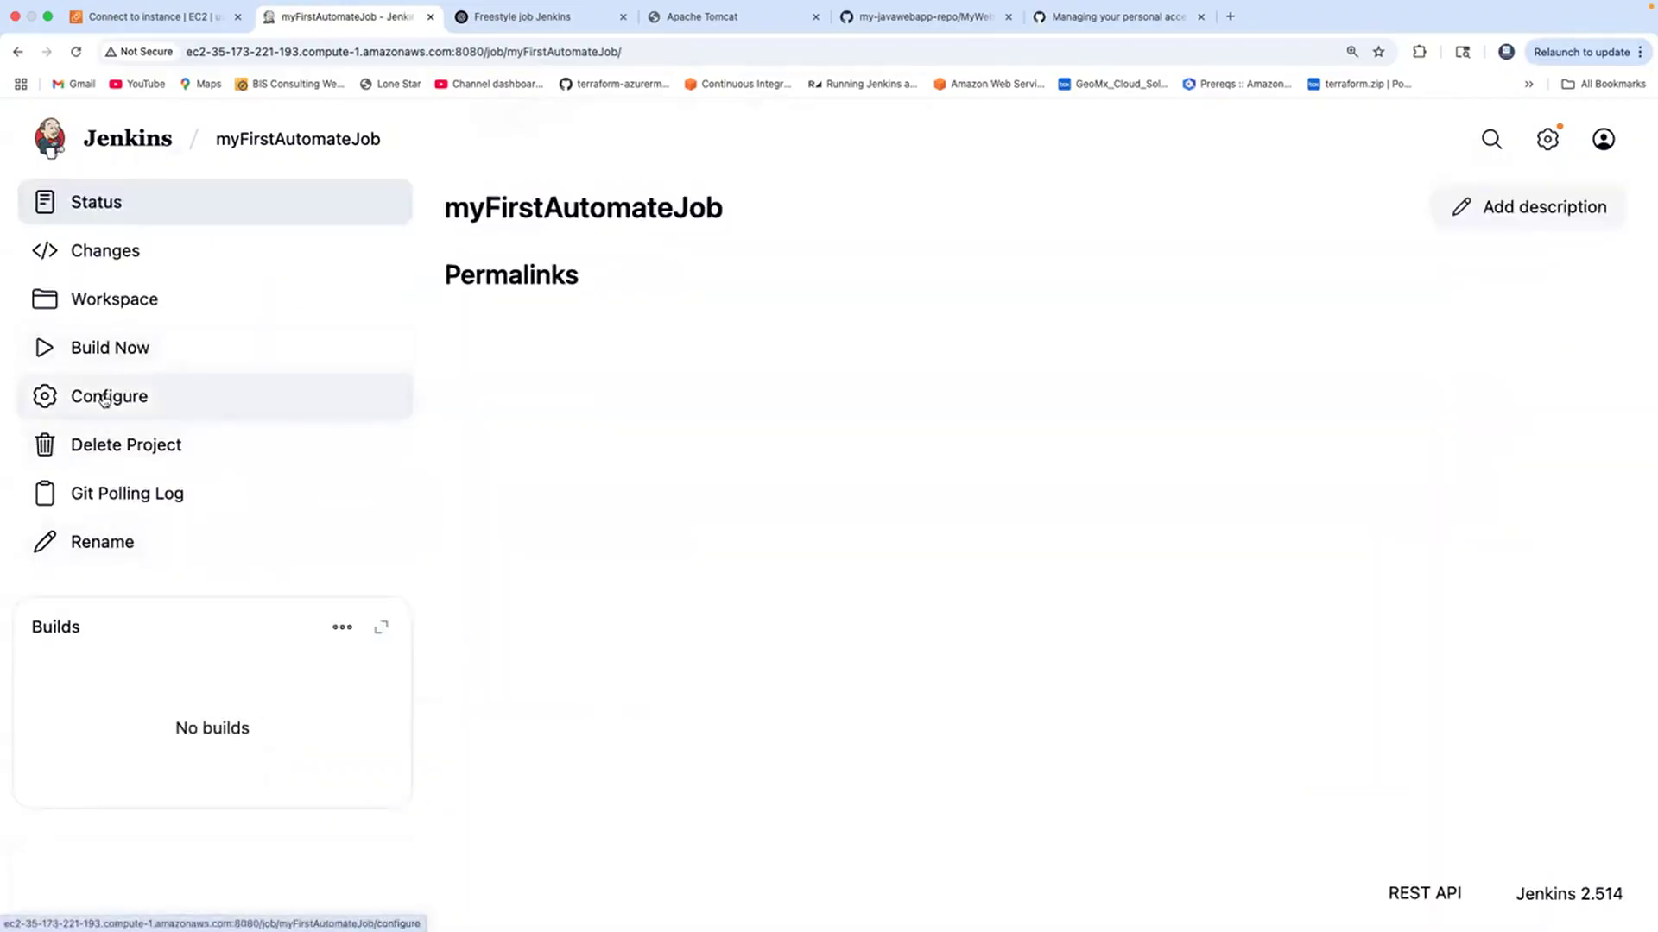
Reopen the job's configuration and review the Git repository, credentials, branch specifier, Poll SCM schedule and environment options
click(103, 399)
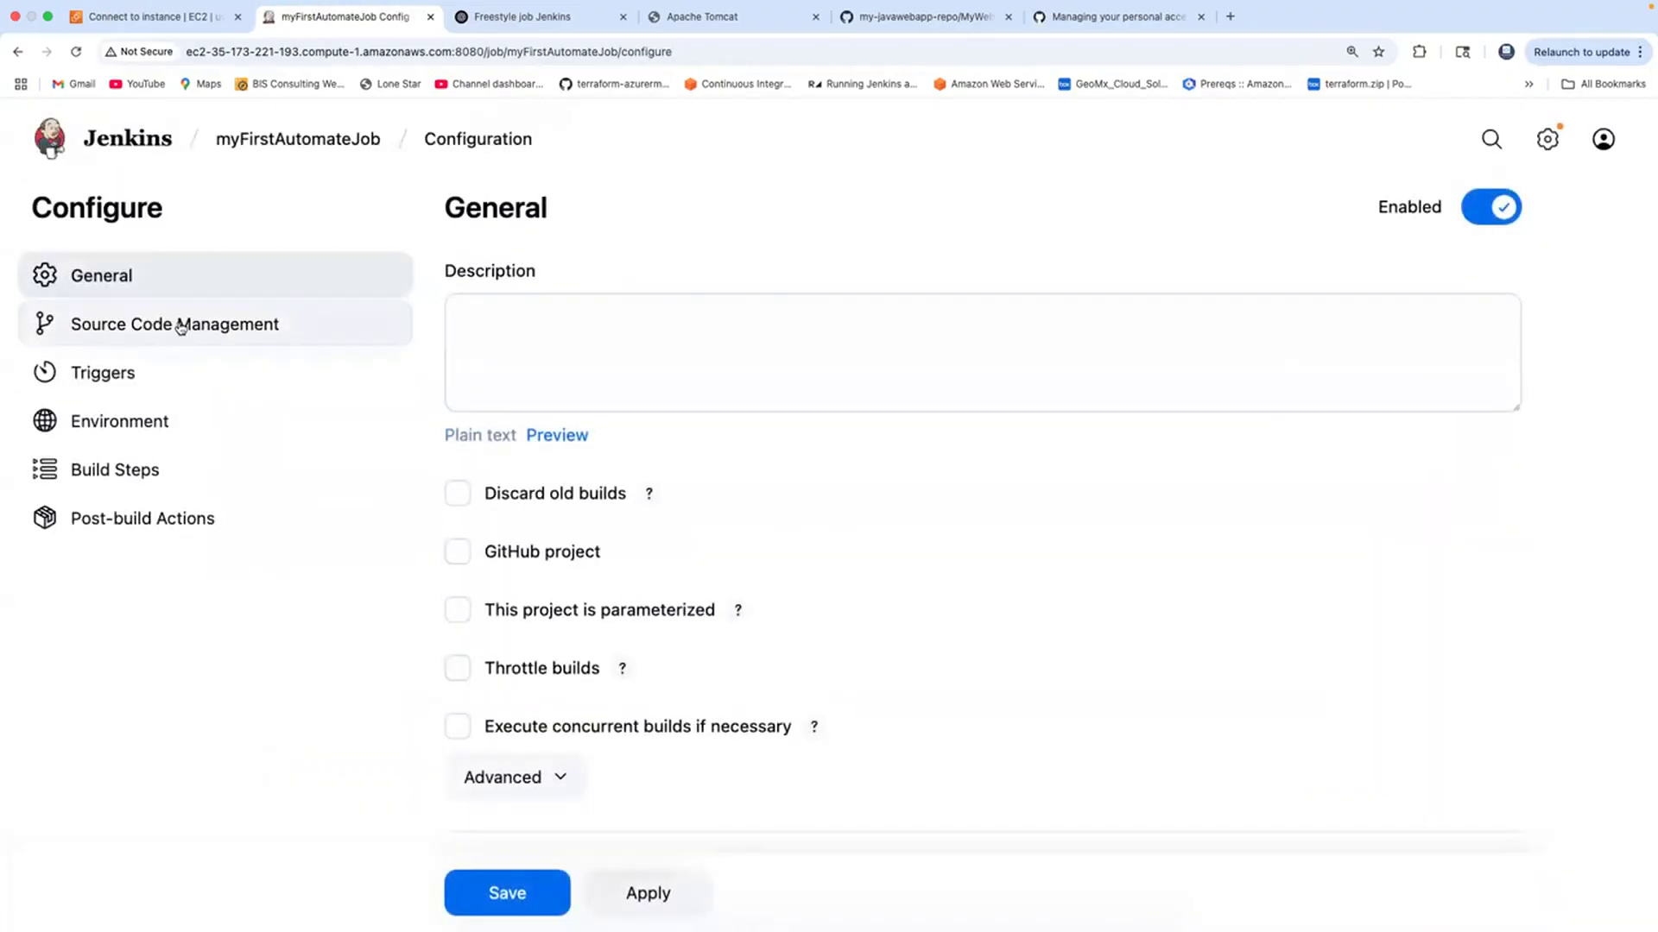
click(177, 326)
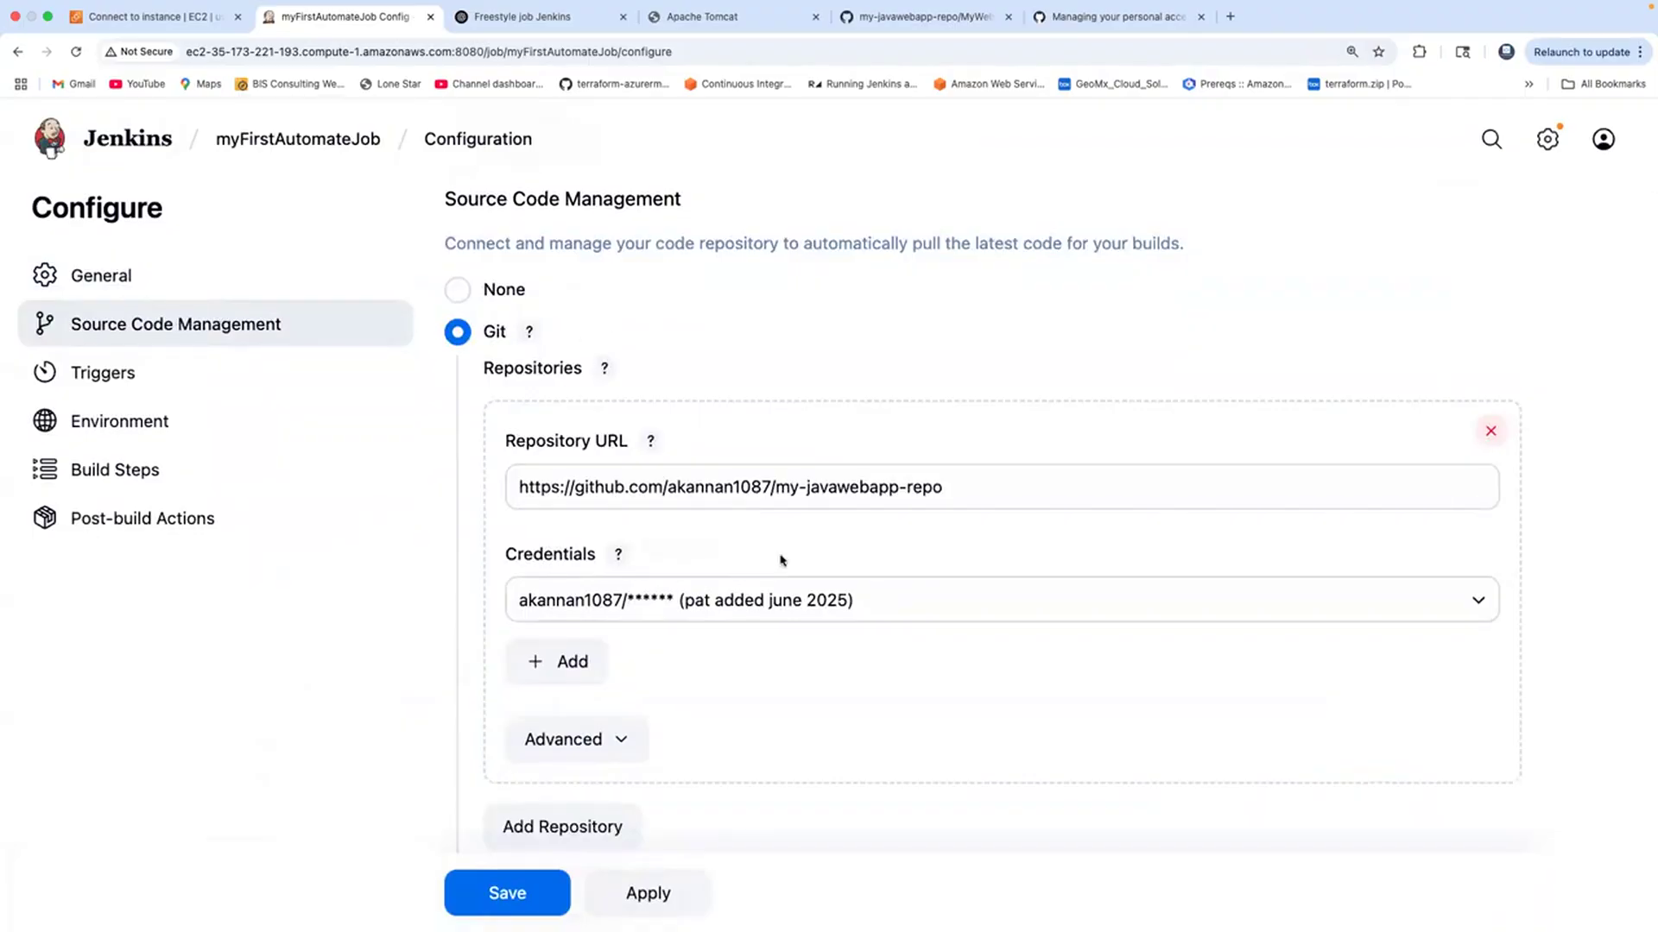
scroll(771, 371, down, 3)
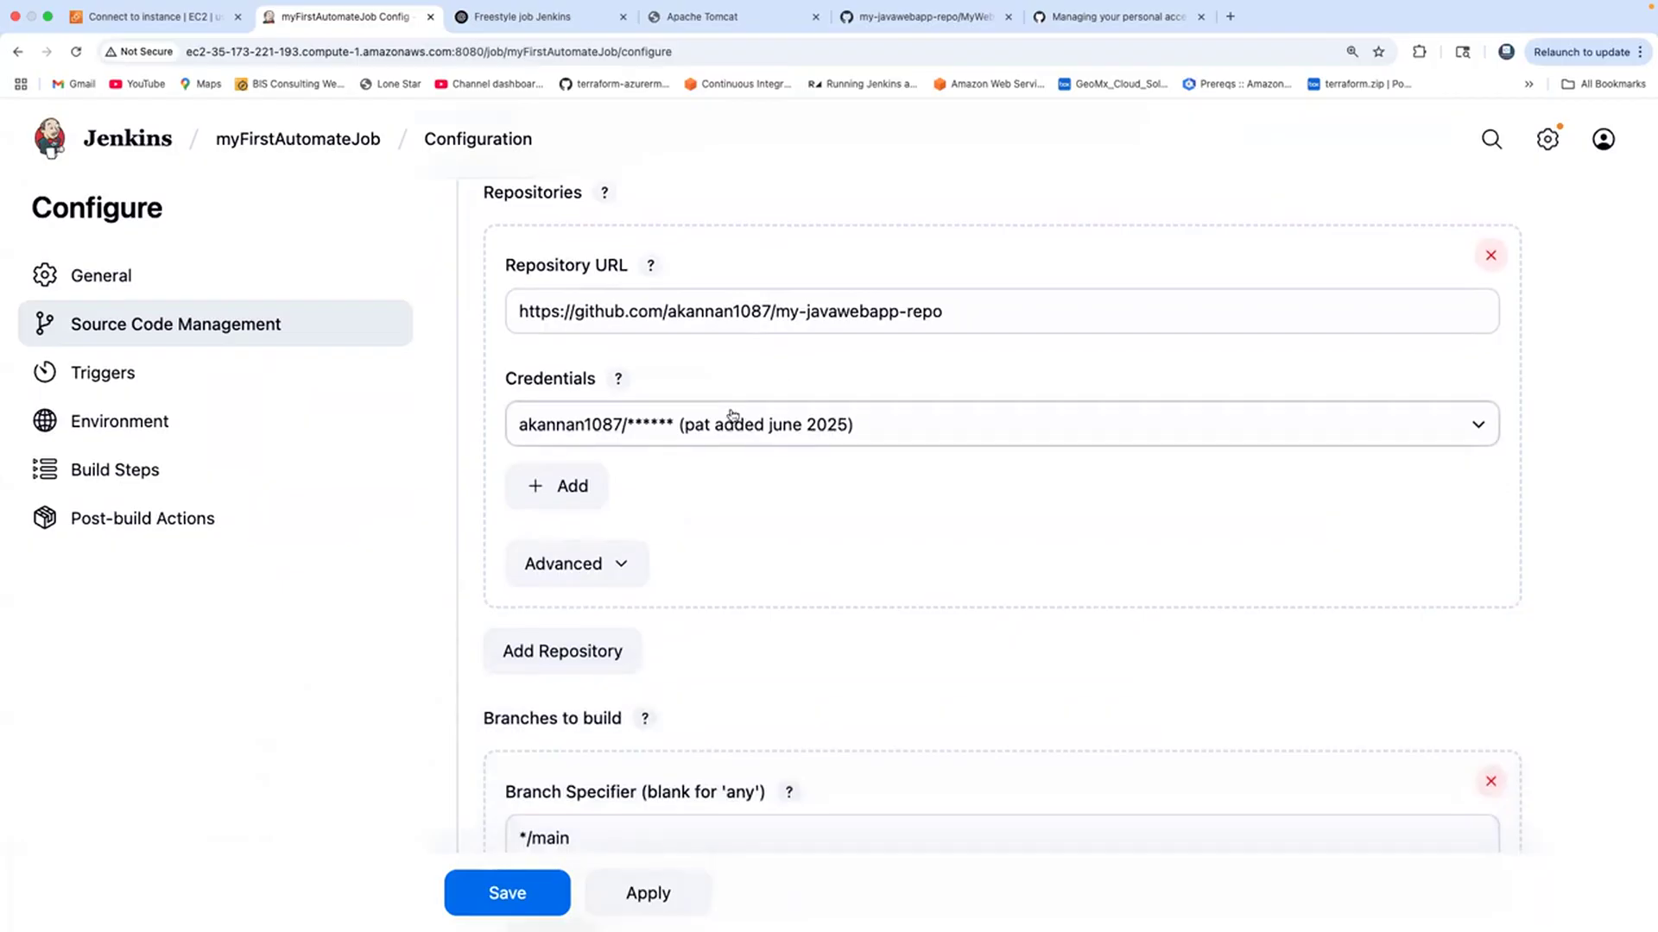
scroll(821, 528, down, 6)
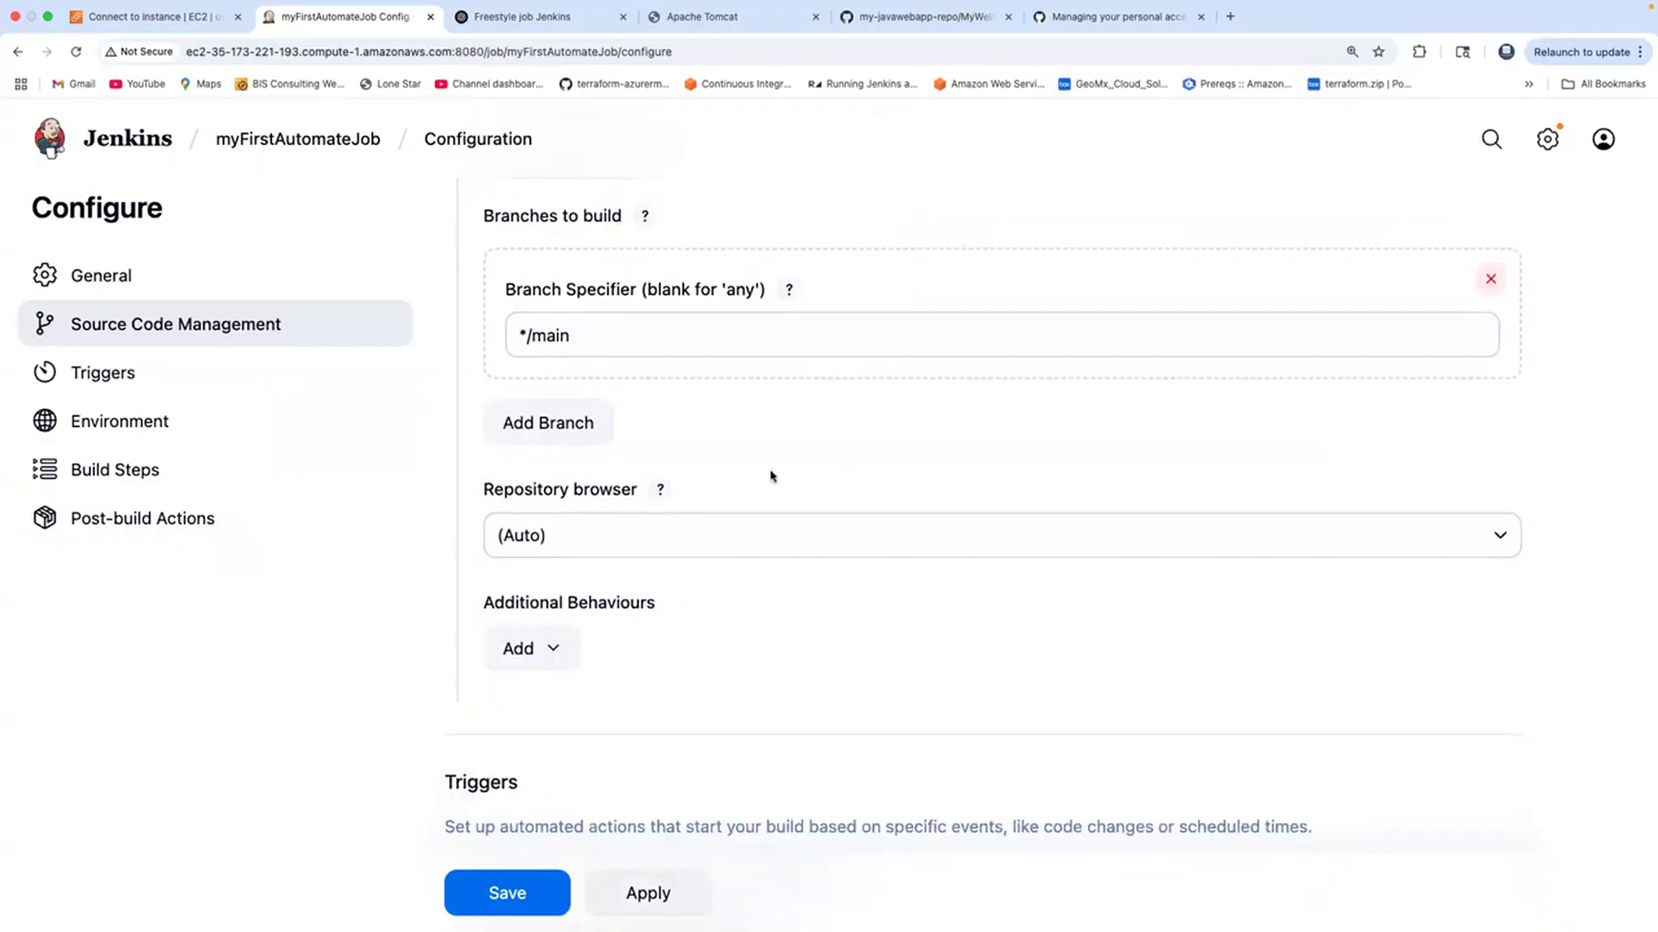
scroll(771, 475, down, 6)
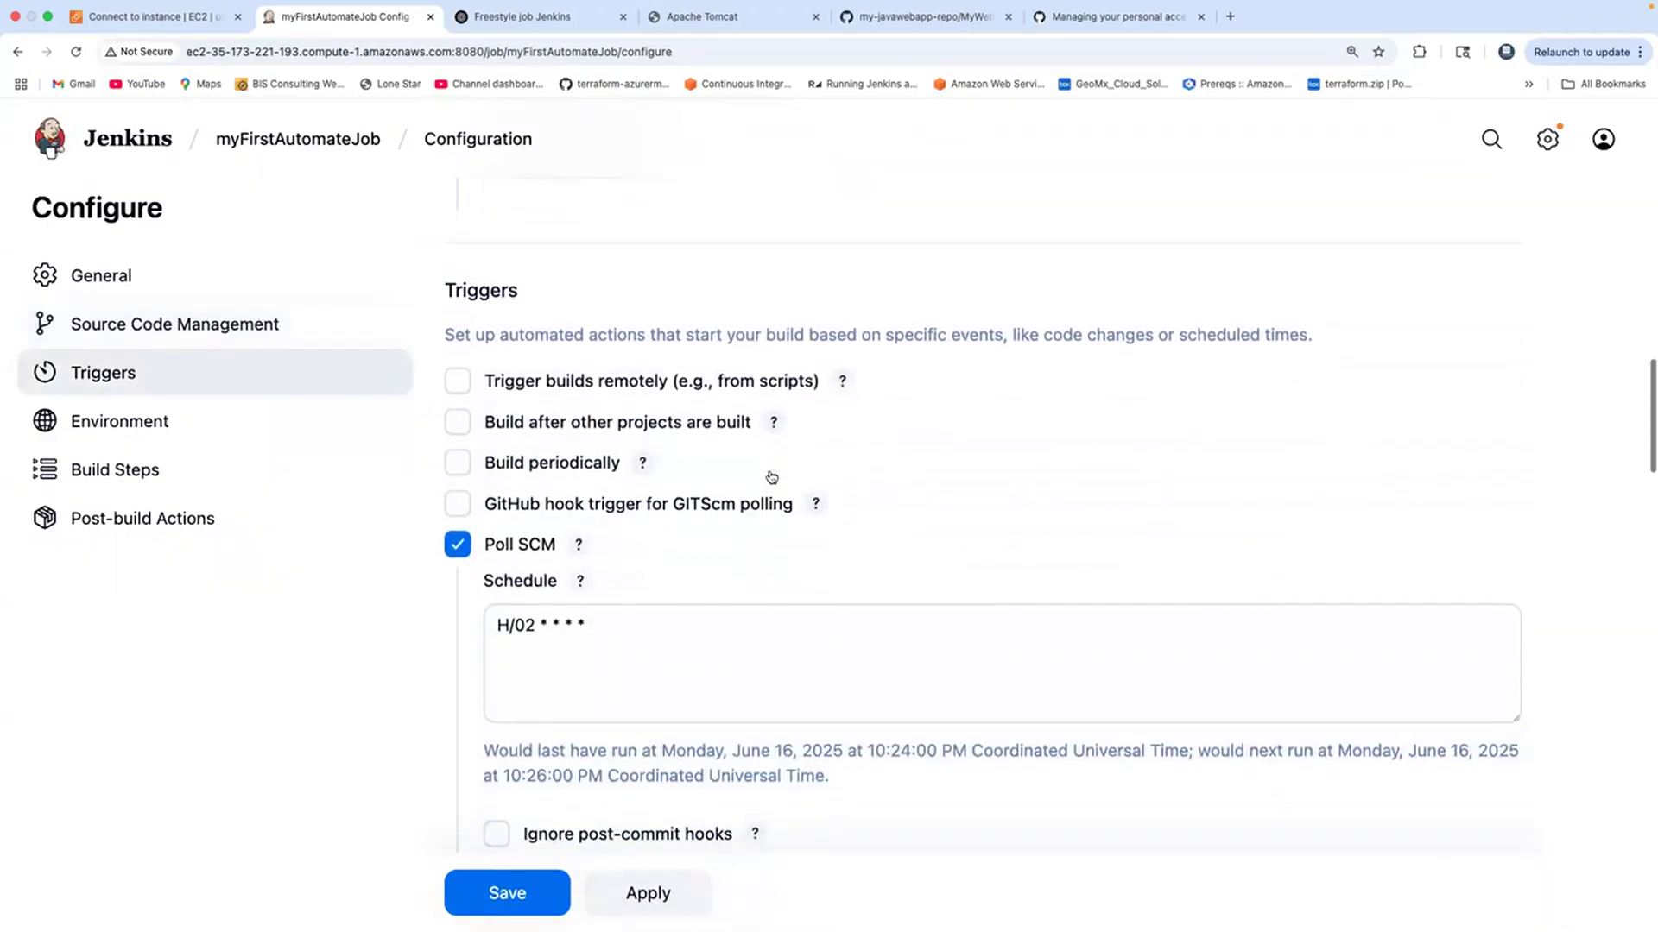
scroll(769, 474, down, 2)
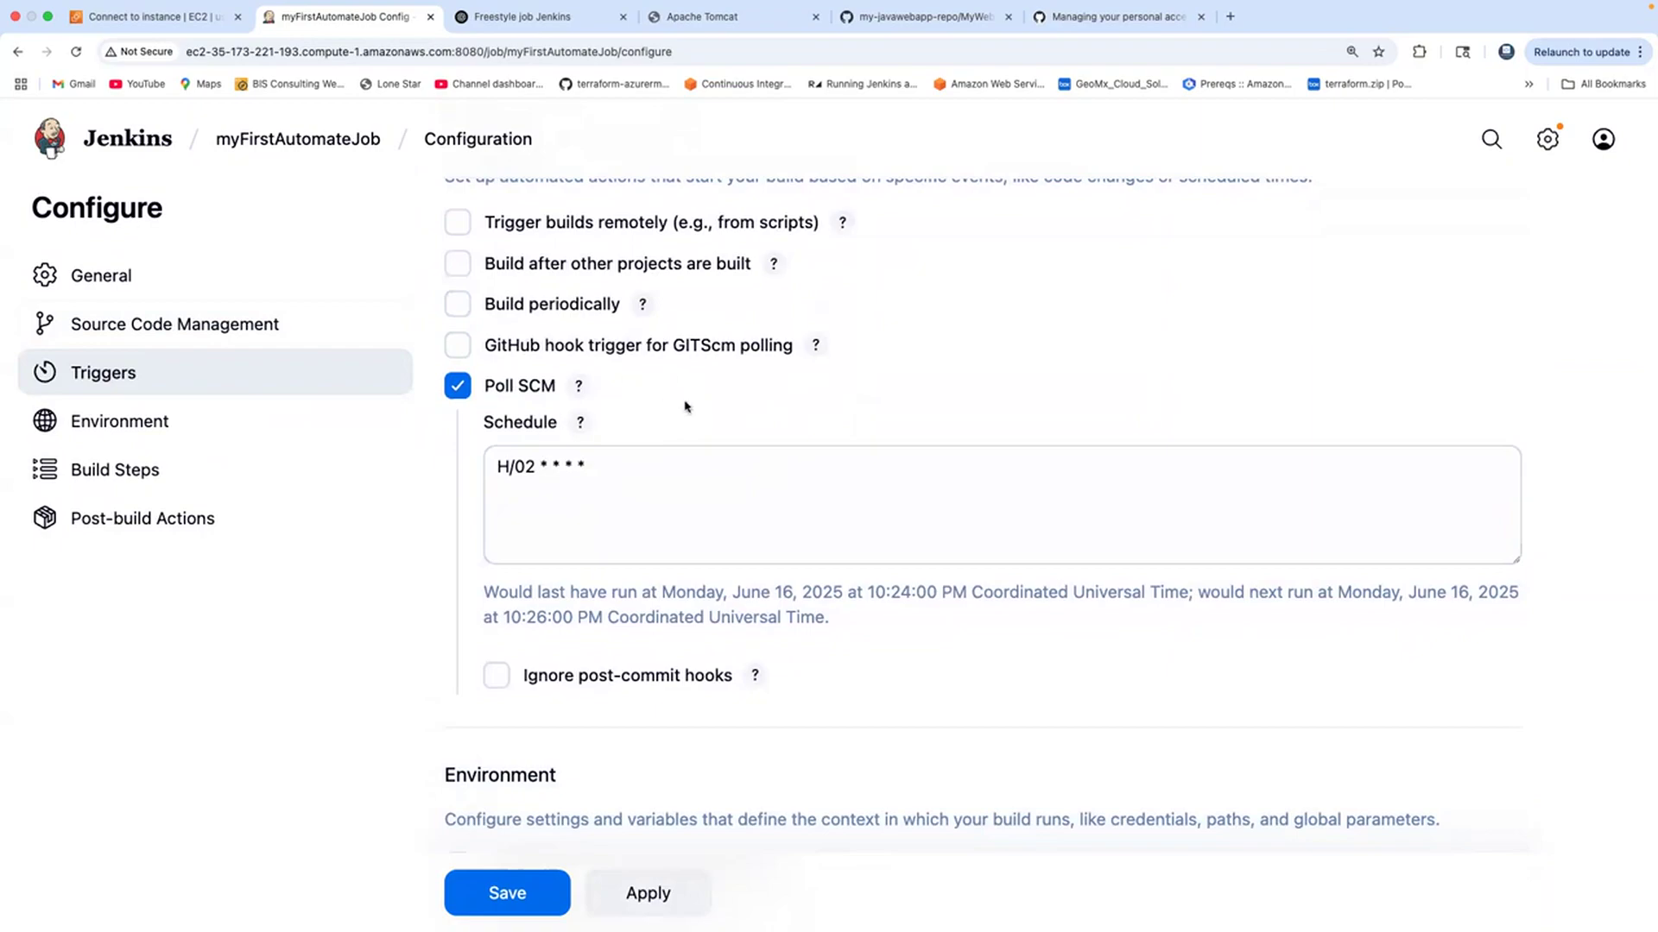
scroll(686, 406, down, 9)
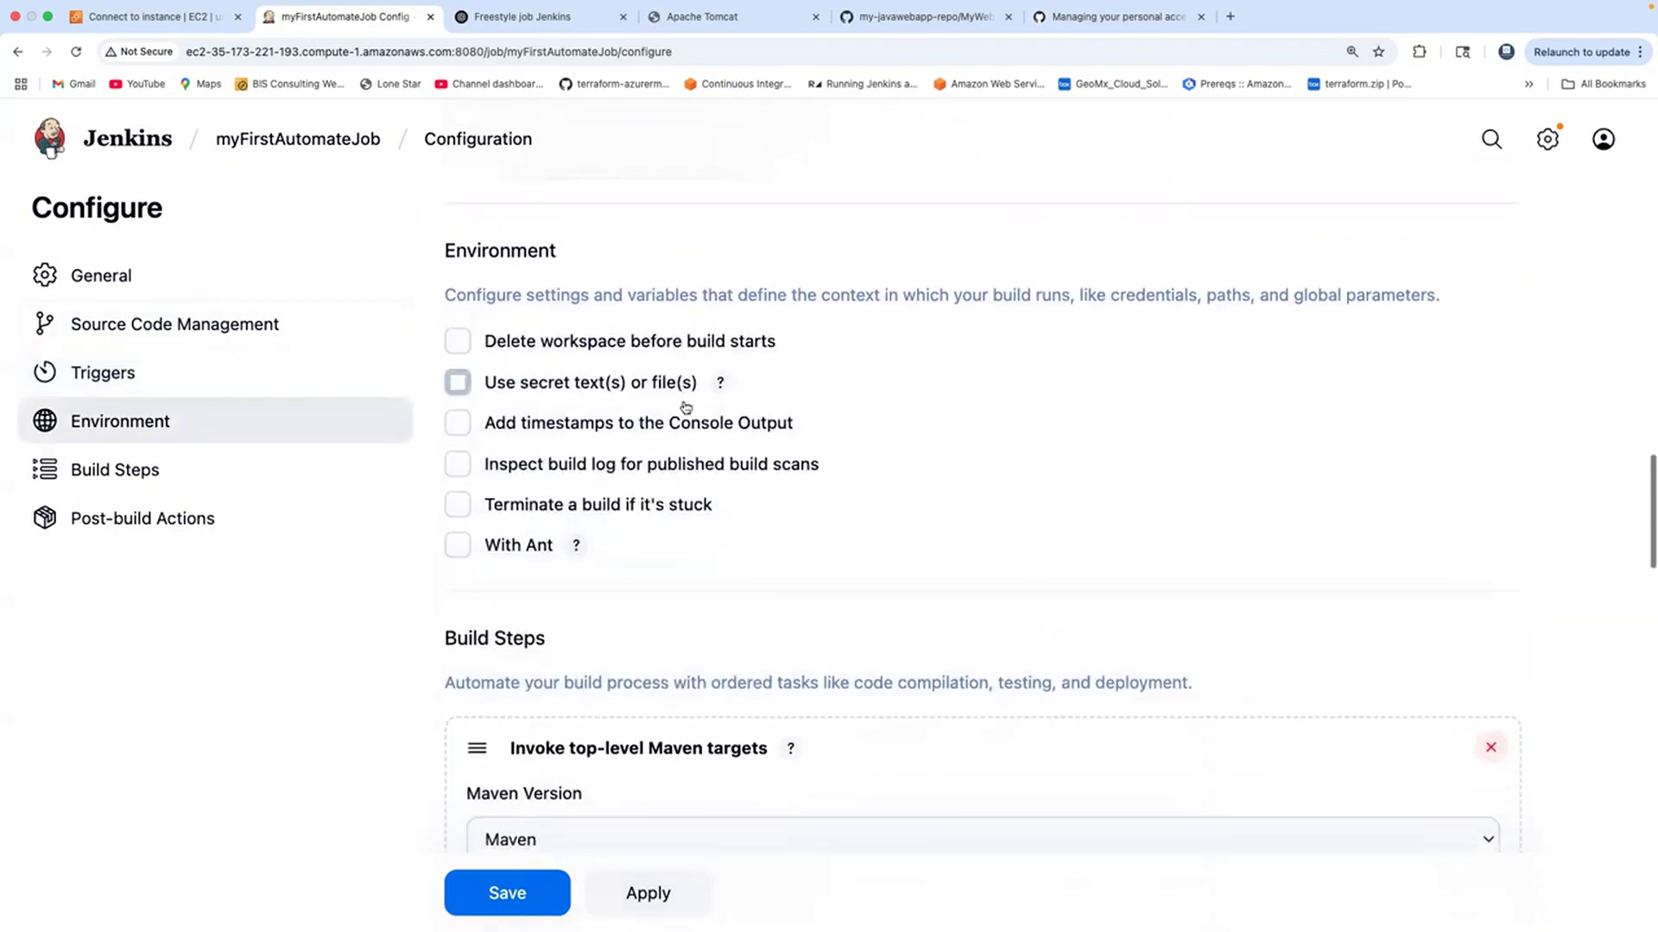
Review the Maven goals and advanced POM path, the JaCoCo coverage settings and the Tomcat deployment settings
scroll(685, 406, down, 1)
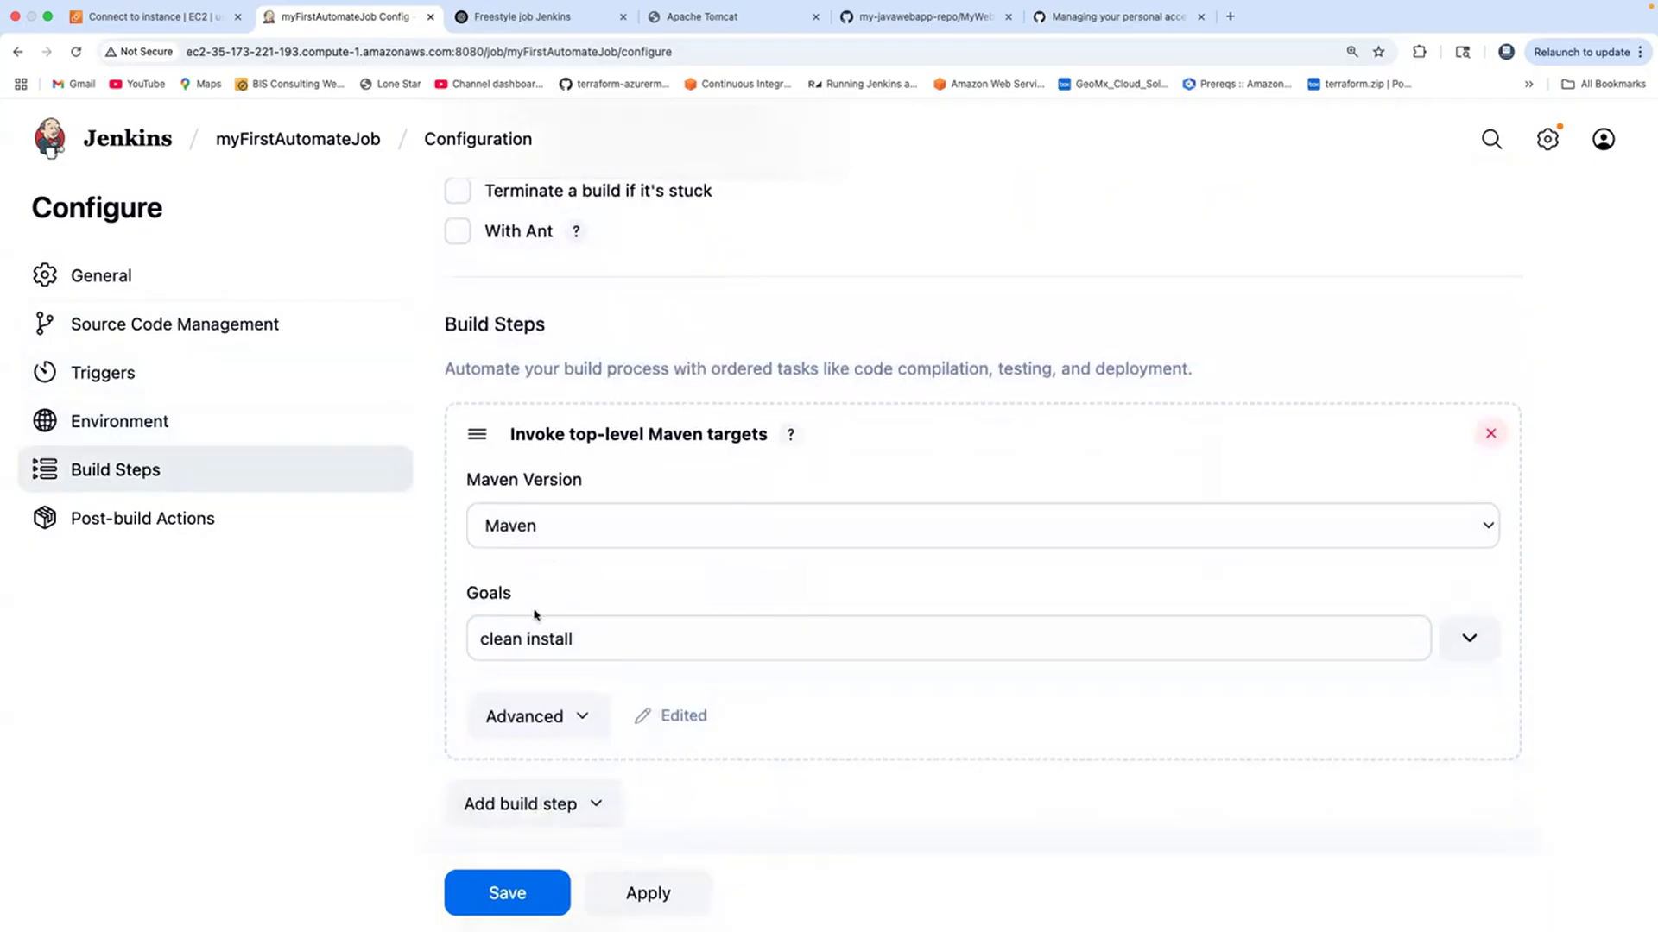
scroll(669, 582, down, 4)
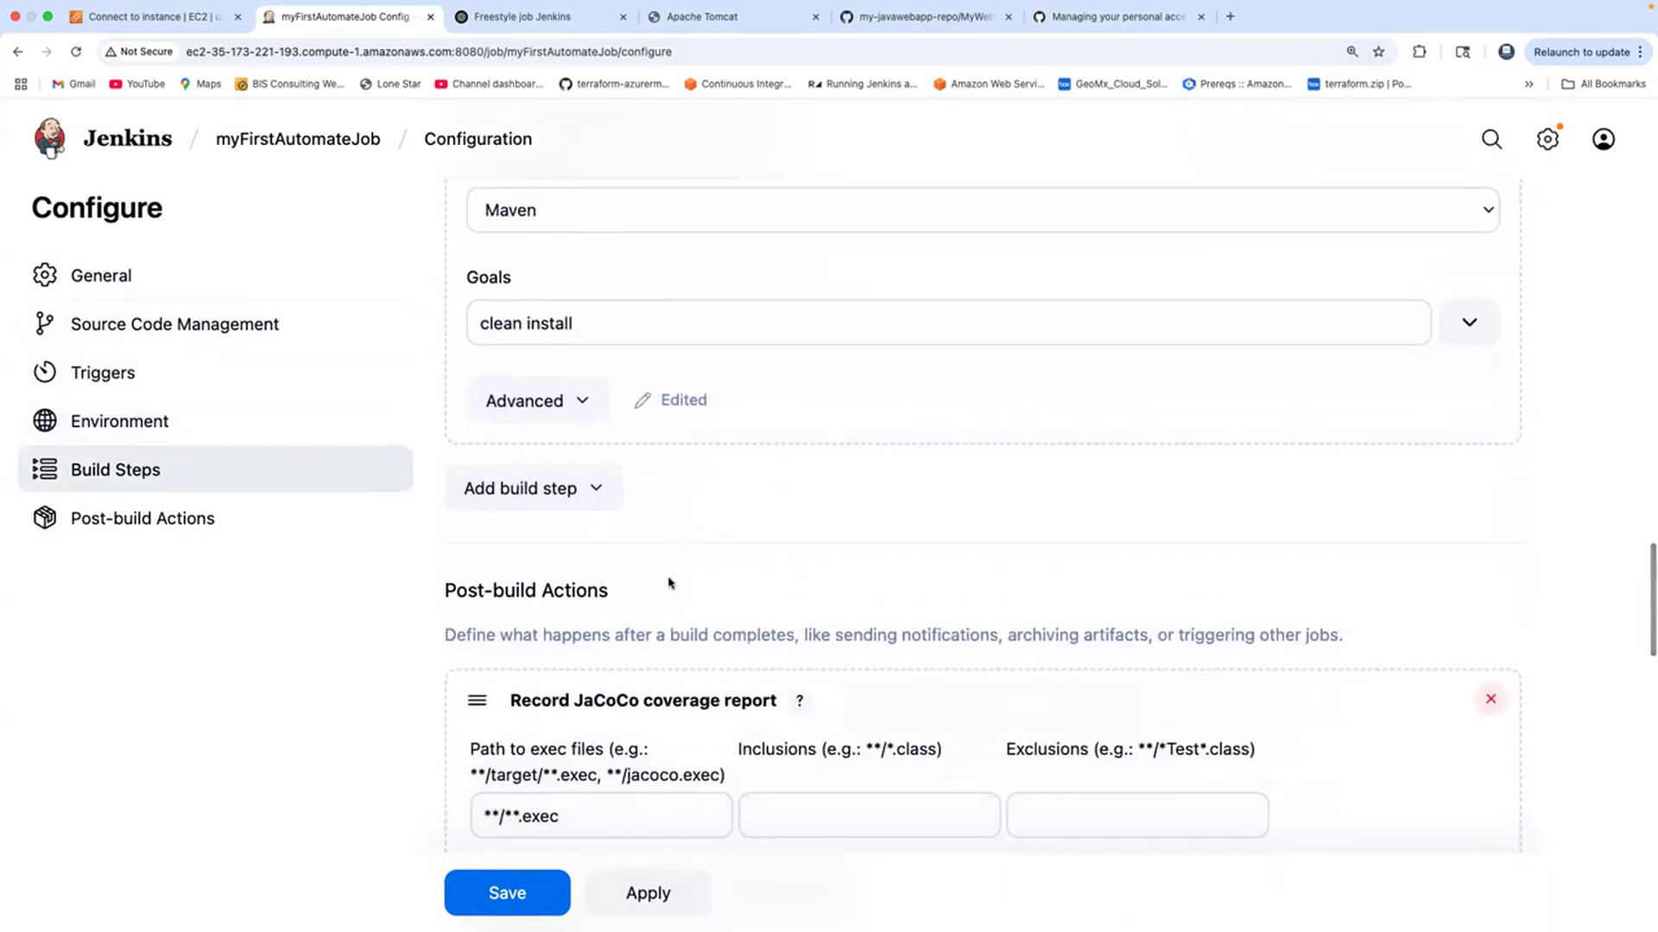
click(583, 407)
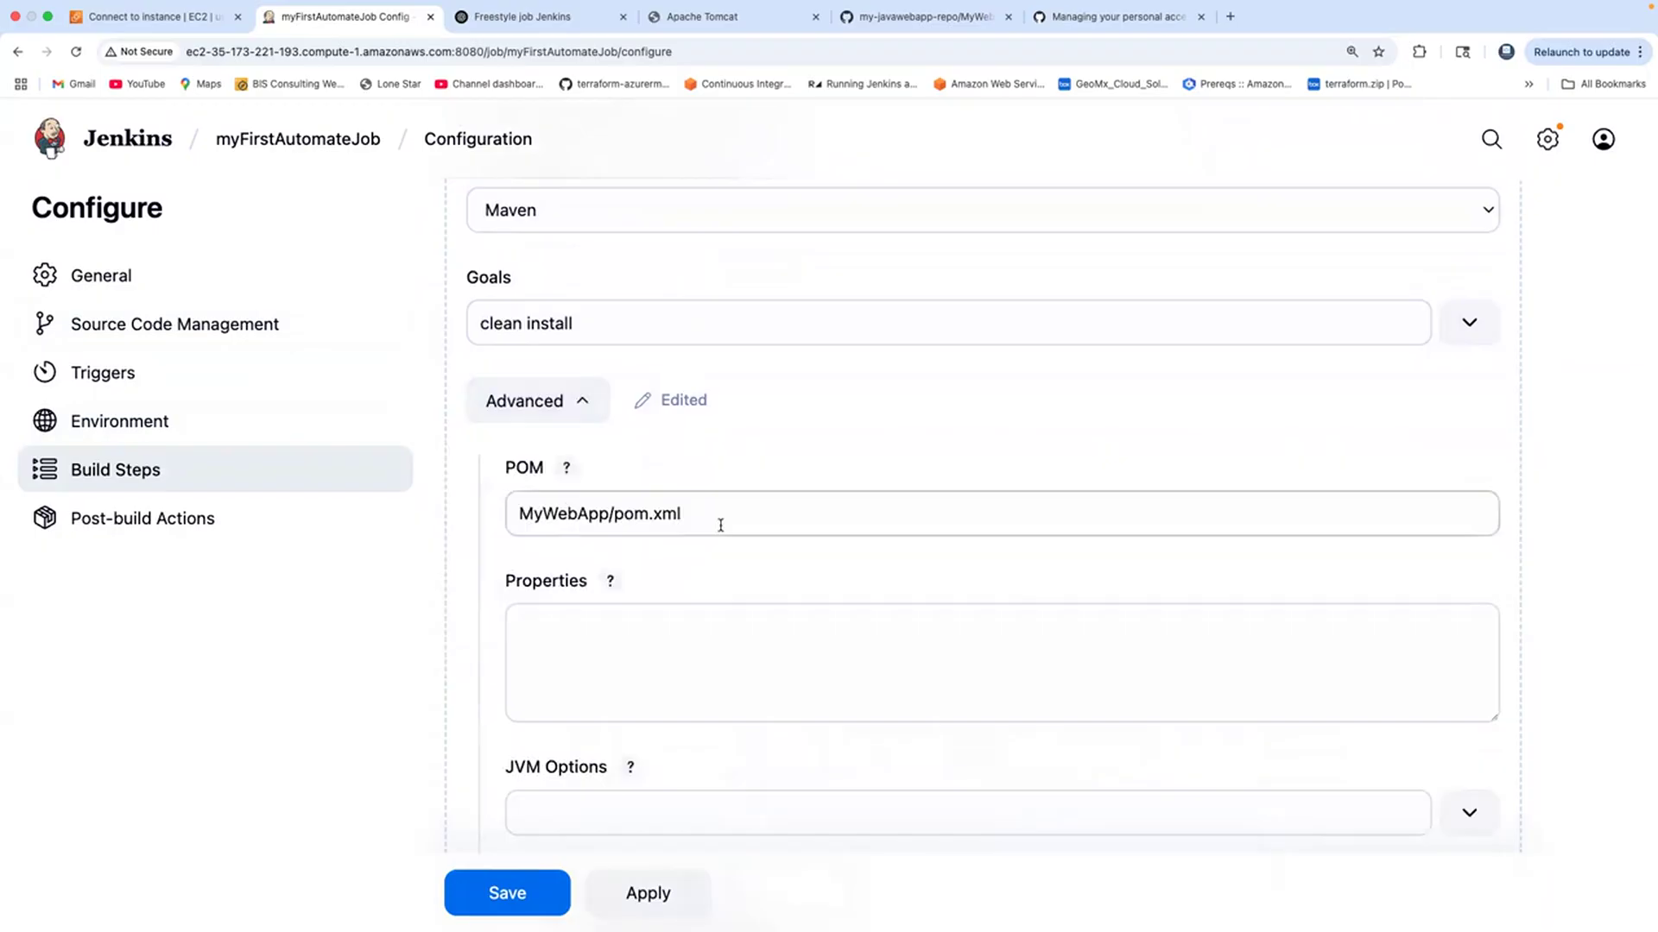
scroll(721, 525, down, 10)
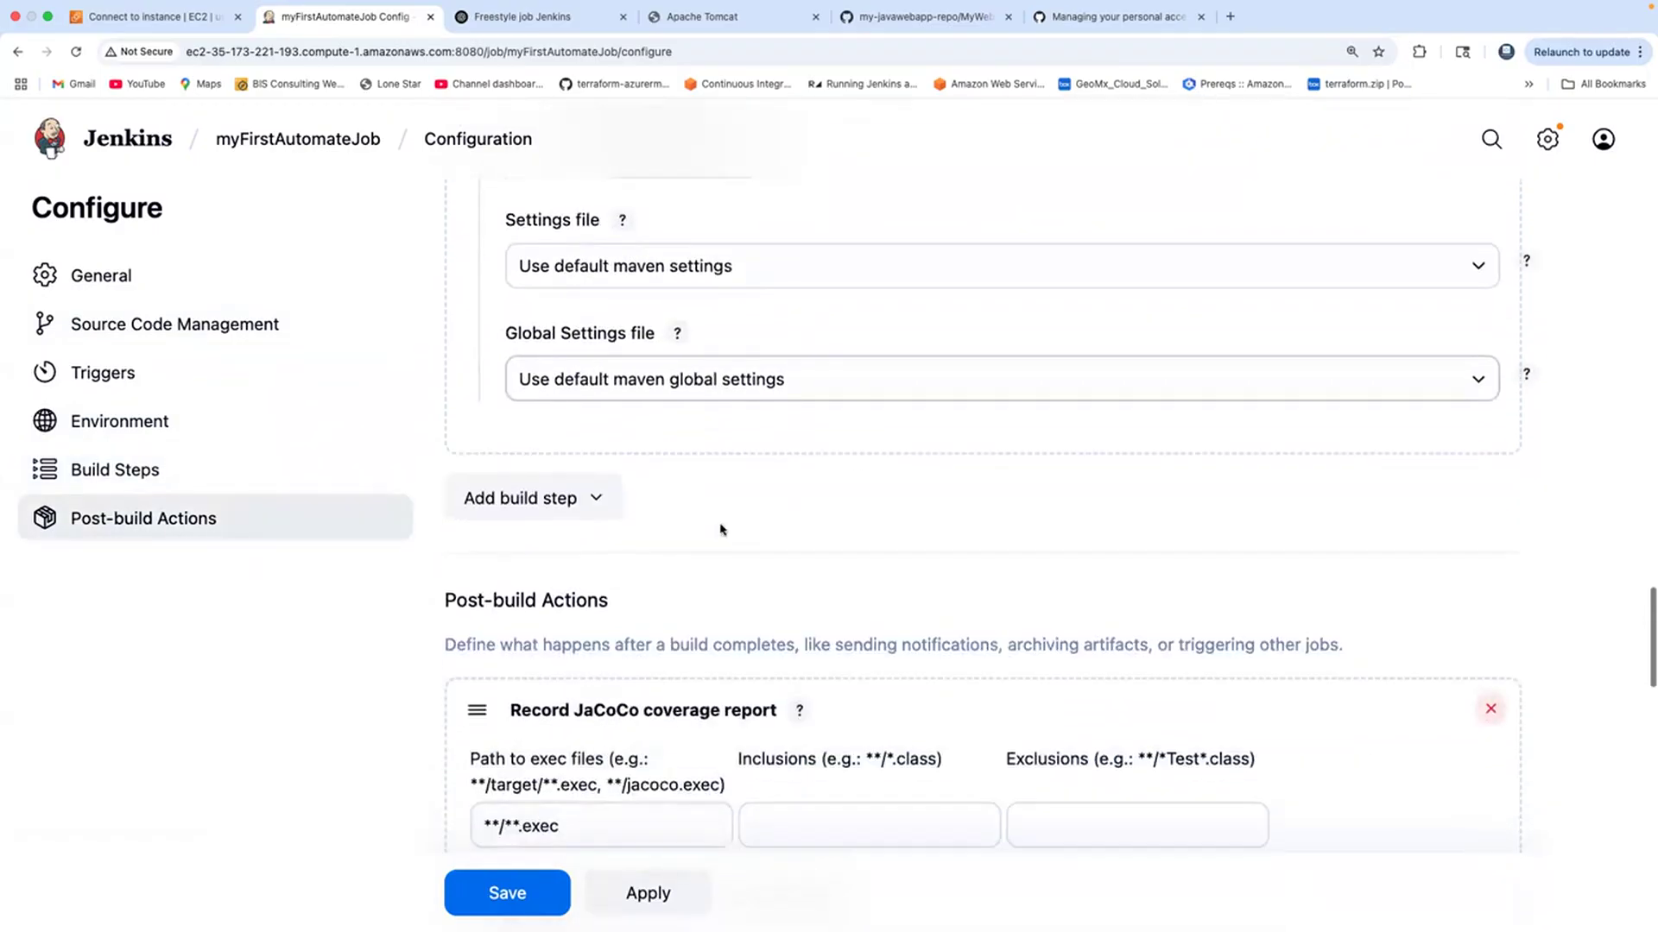
scroll(721, 530, down, 2)
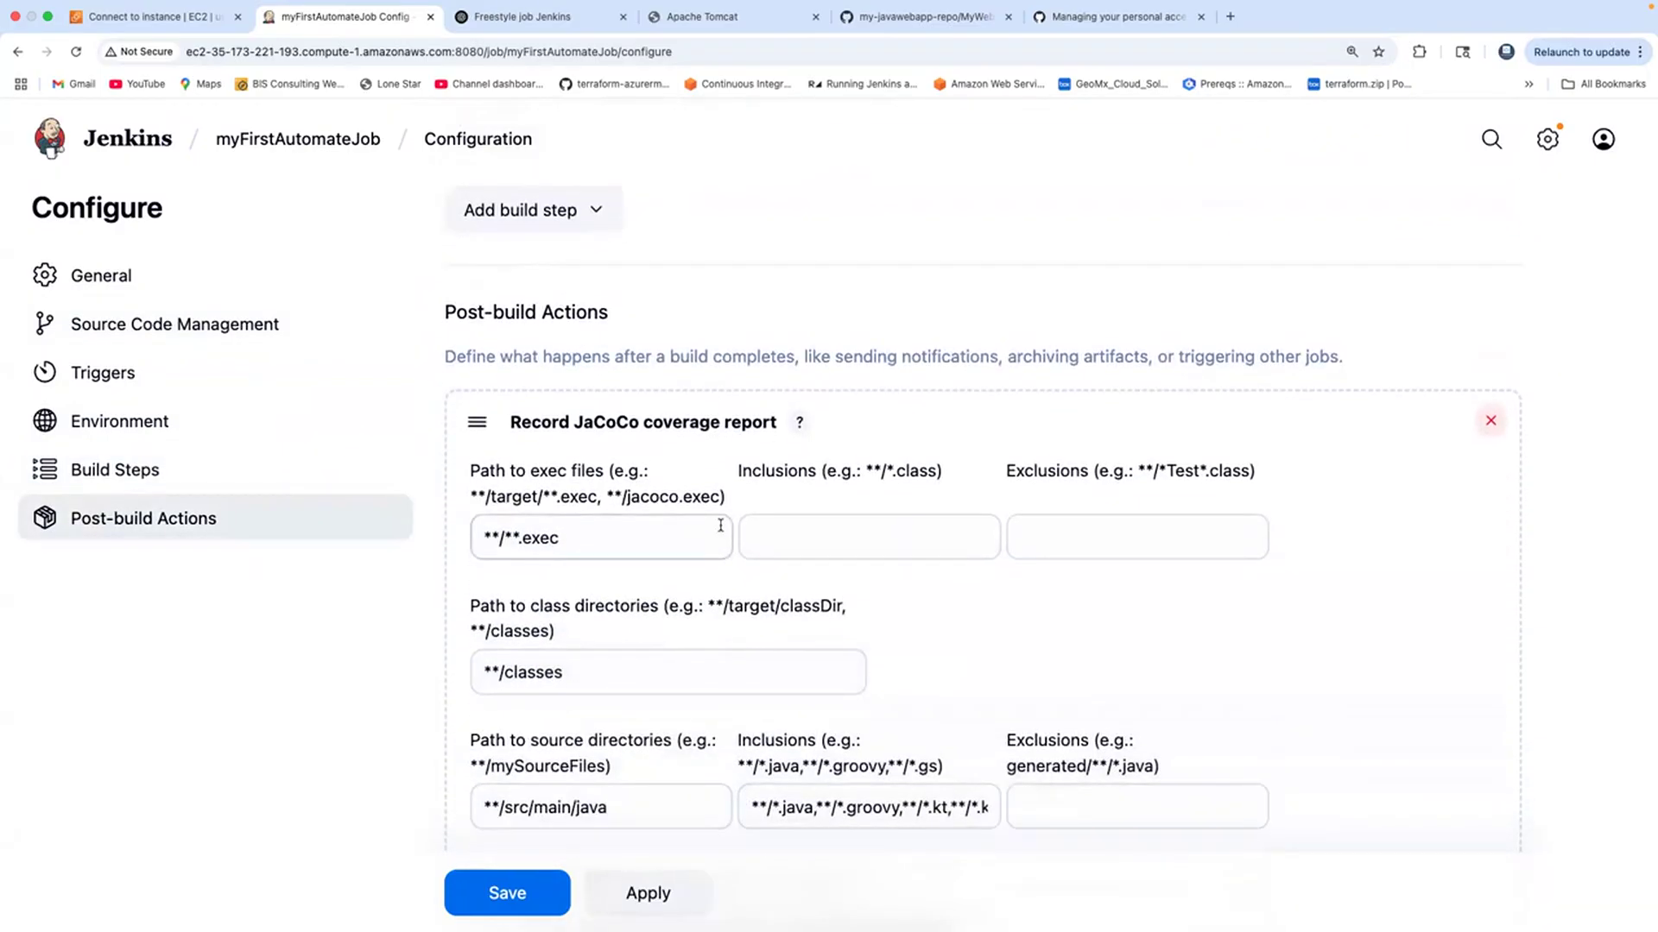
scroll(721, 524, down, 10)
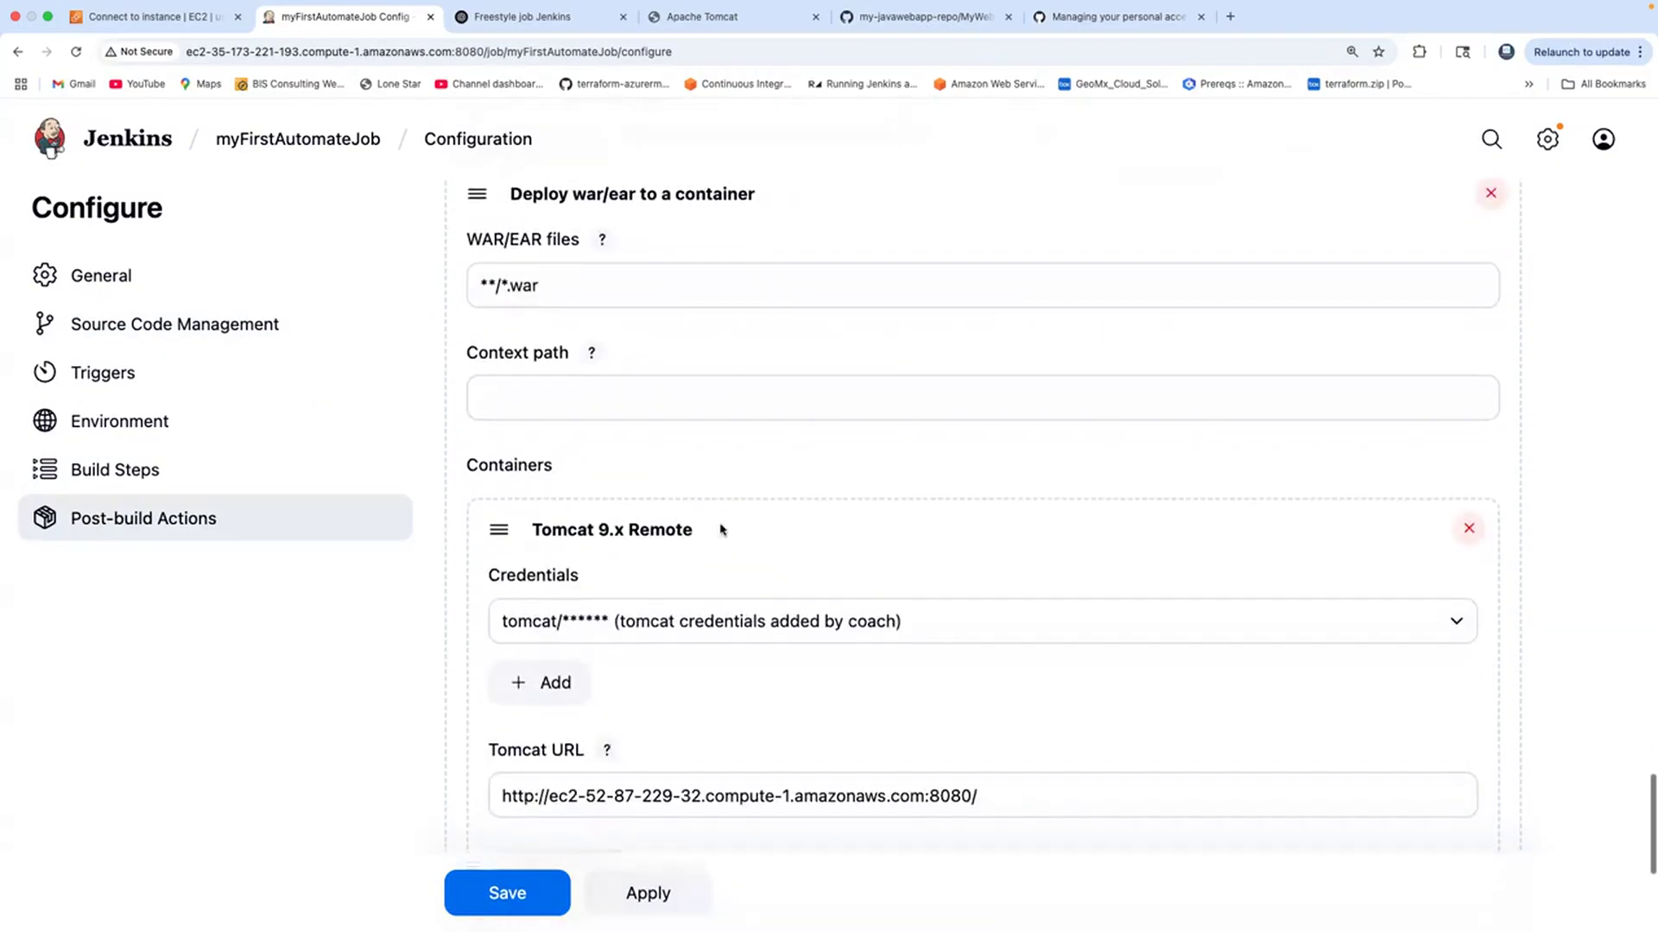
scroll(721, 525, down, 8)
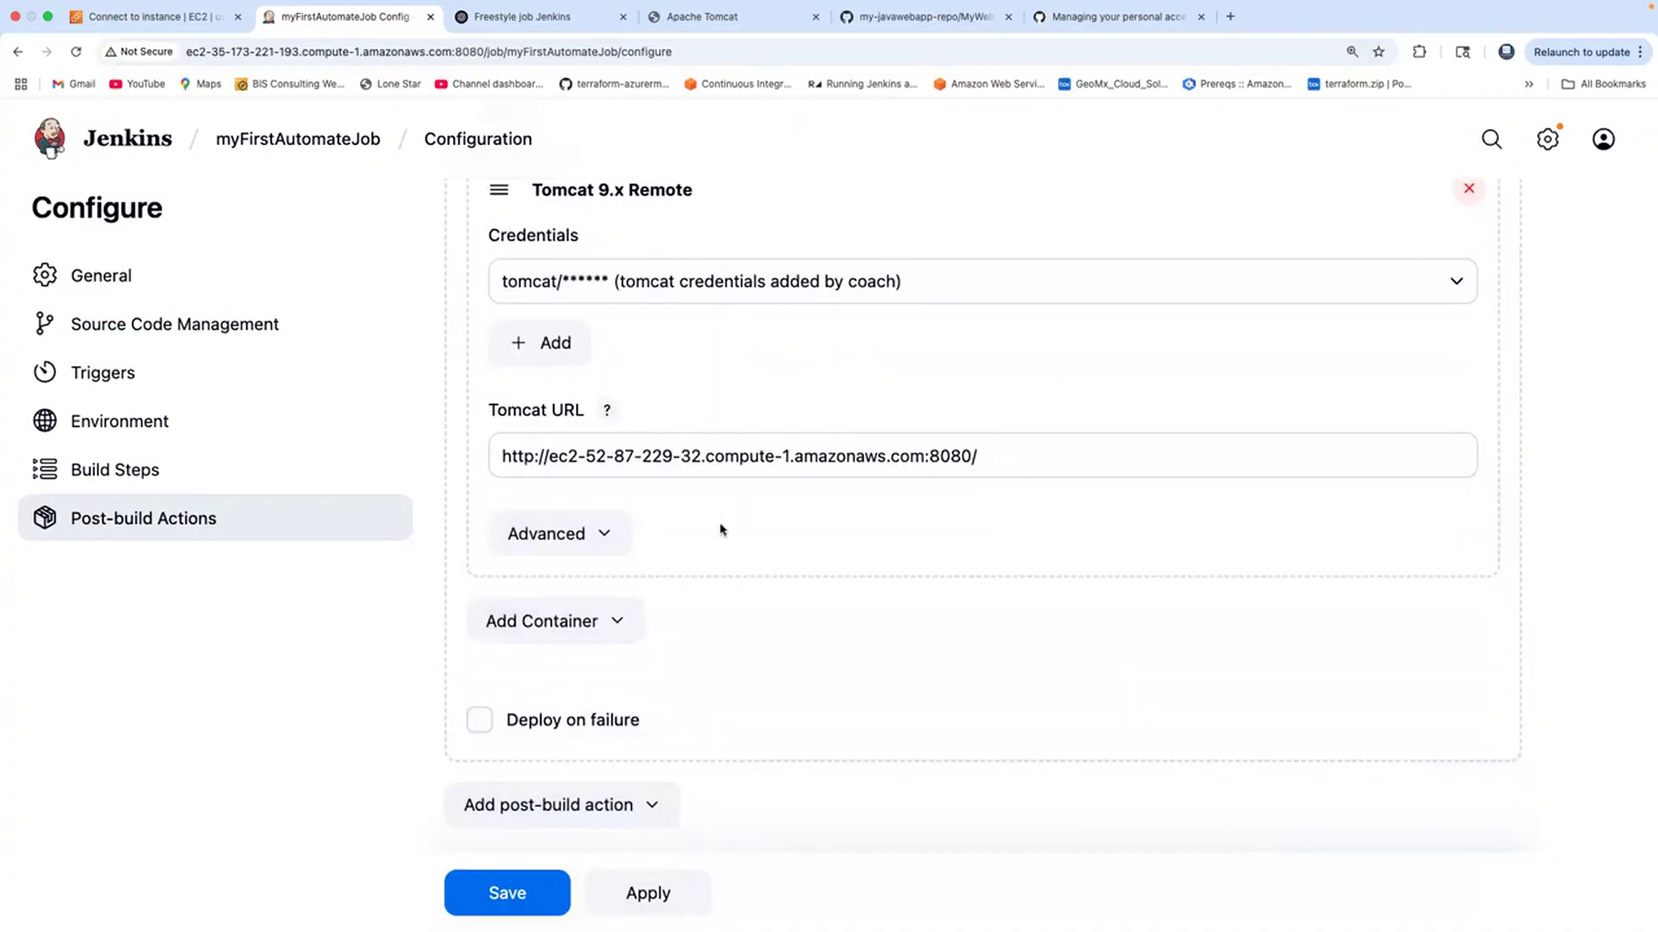
Apply and save the job configuration, and check the progress of build #1
click(650, 898)
click(544, 895)
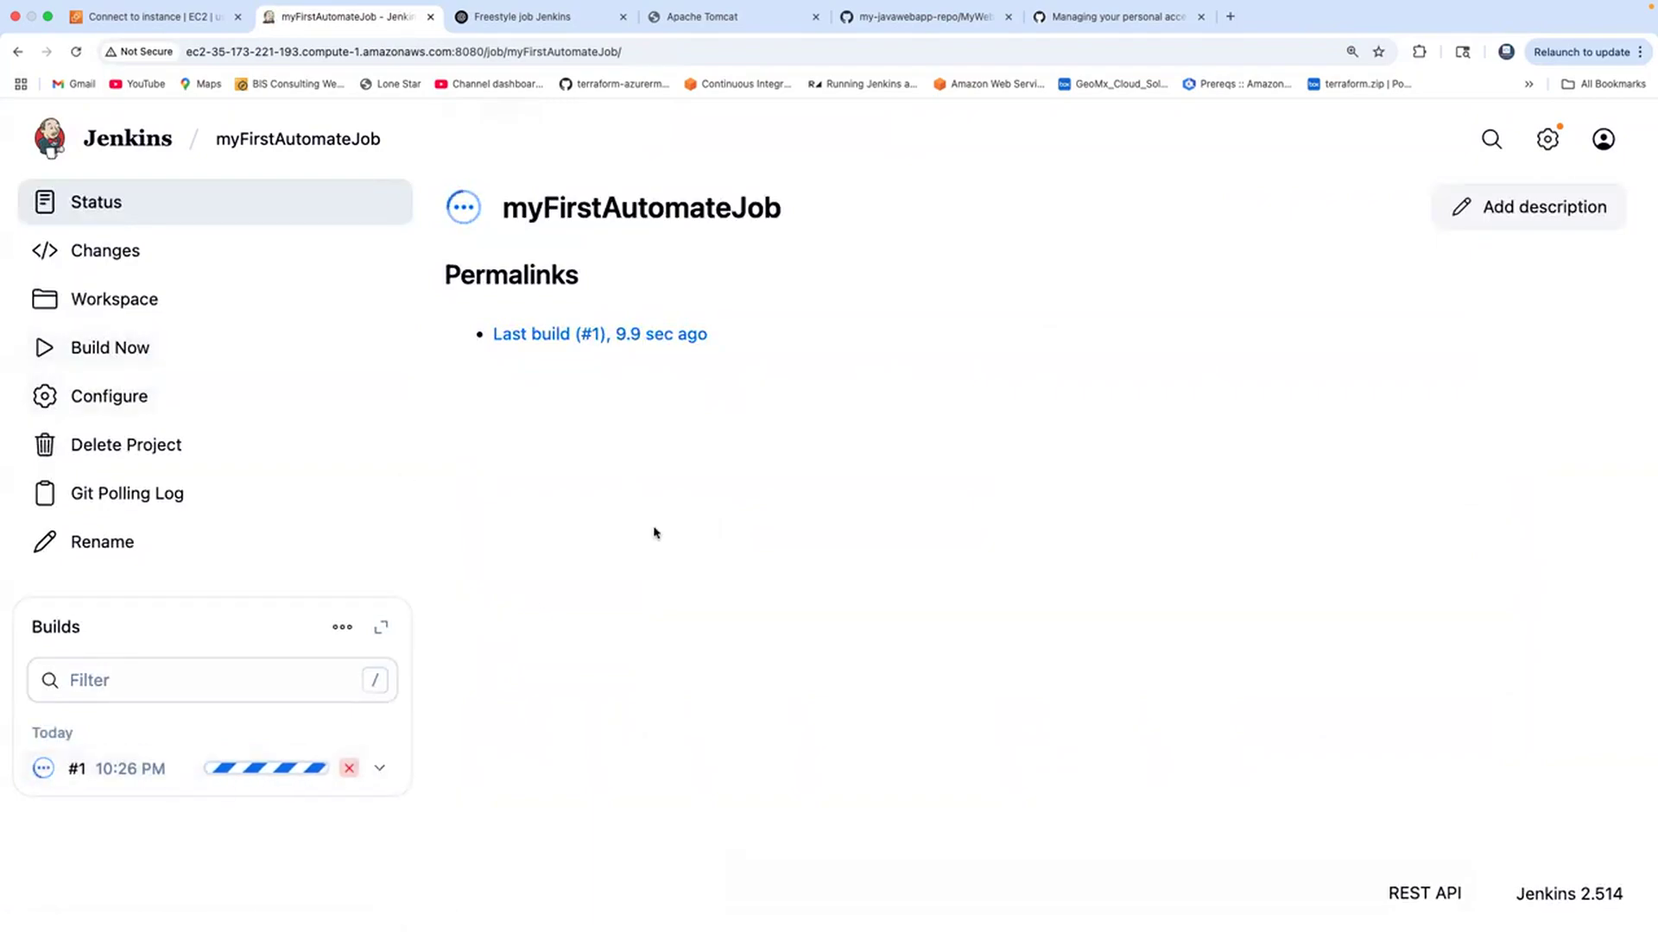
scroll(656, 533, up, 1)
scroll(656, 534, down, 1)
mouse_move(260, 776)
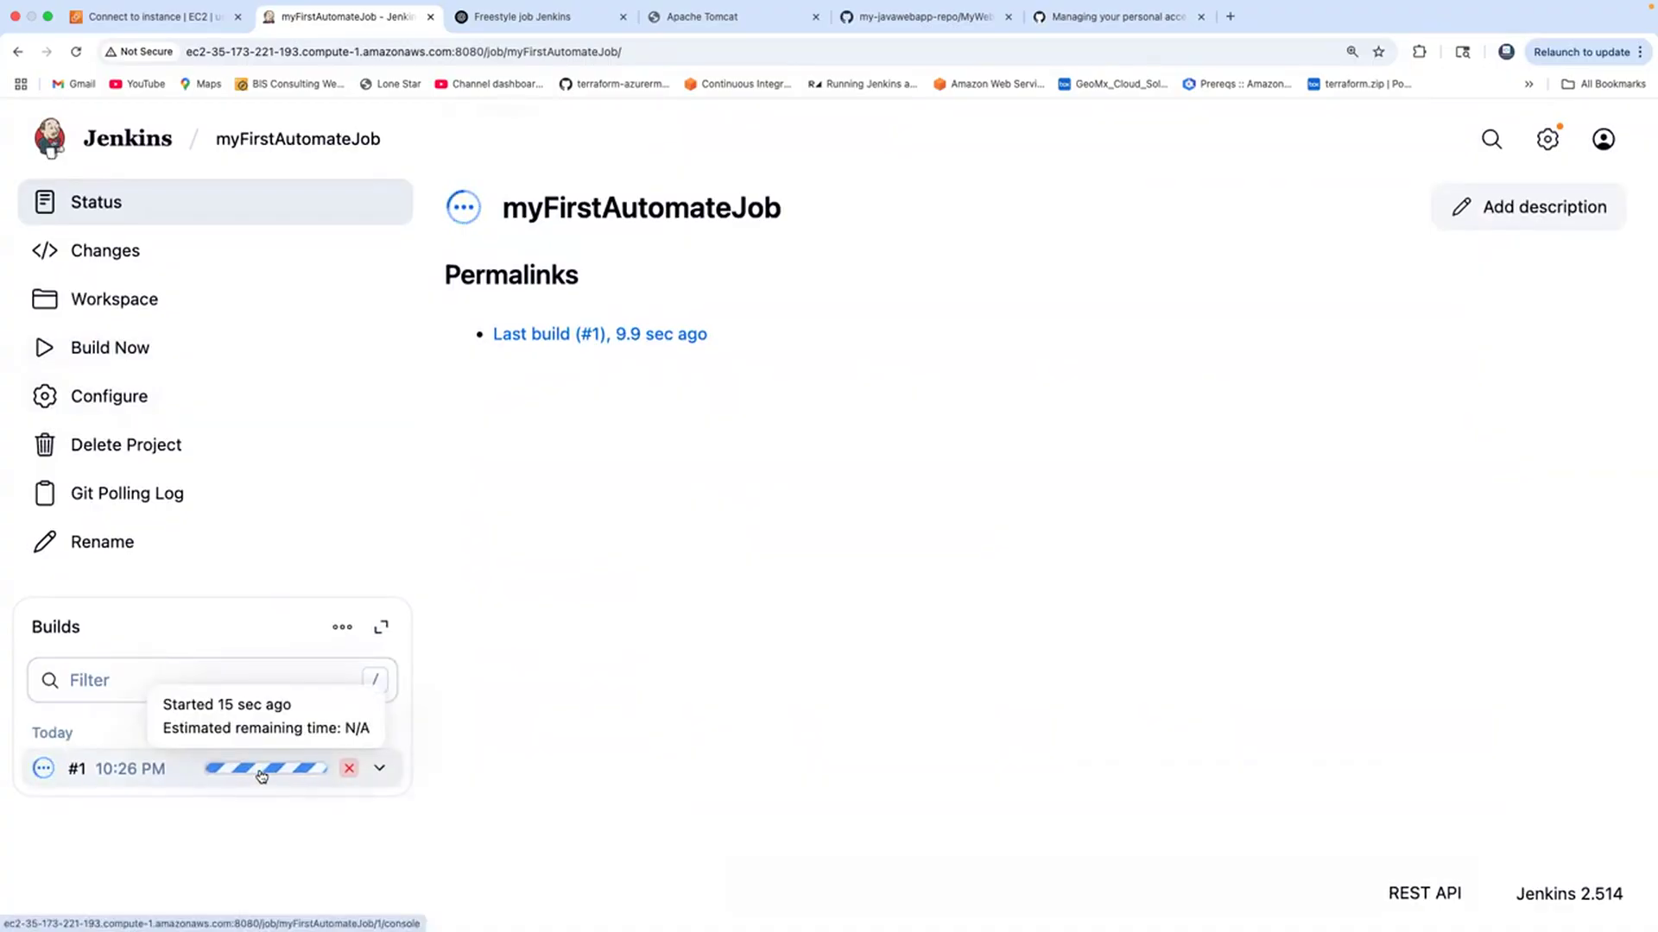
Examine the console output of build #1 through to the JaCoCo results and the WAR deployment lines at its end
click(261, 776)
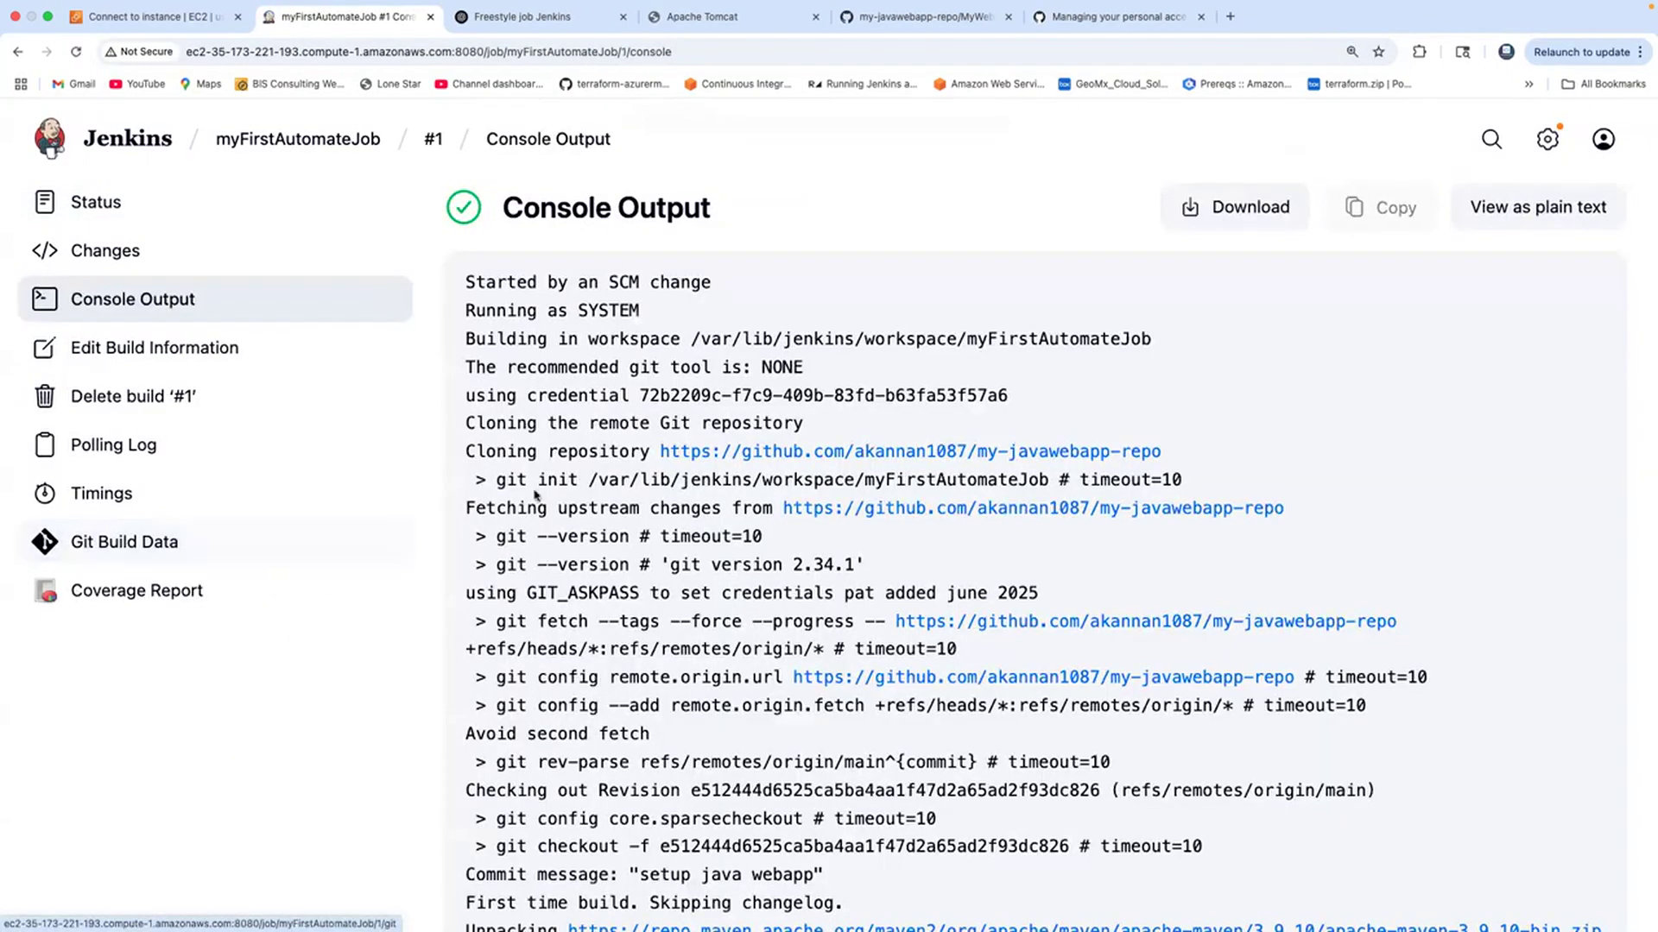
scroll(536, 493, down, 15)
scroll(535, 494, down, 10)
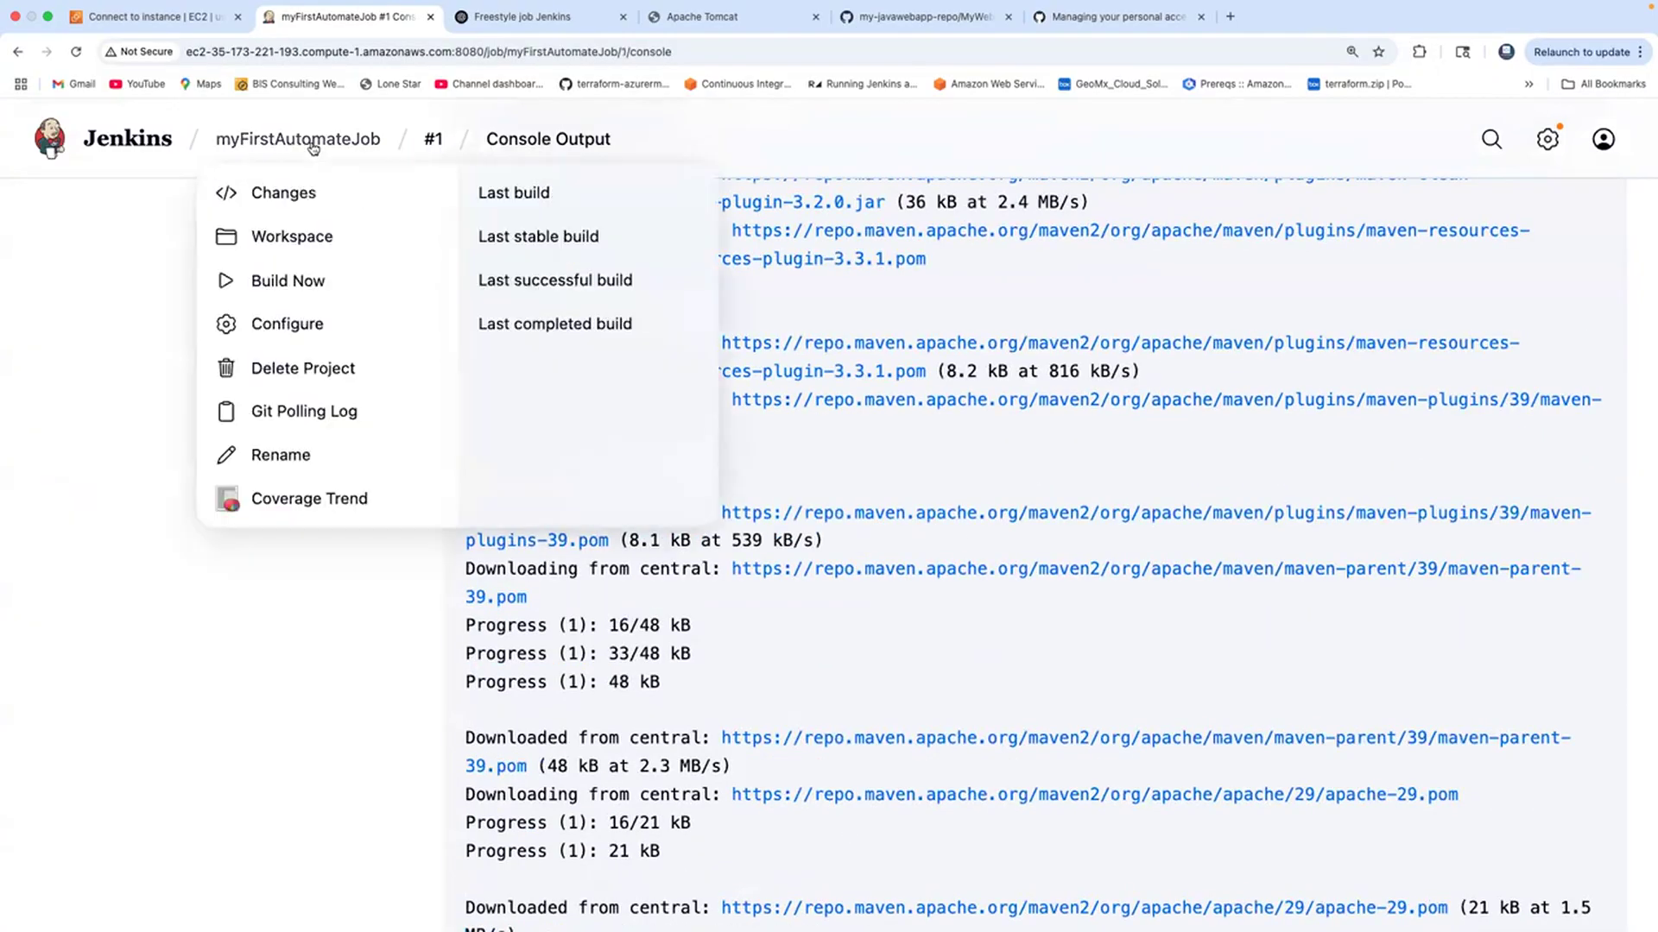
click(310, 142)
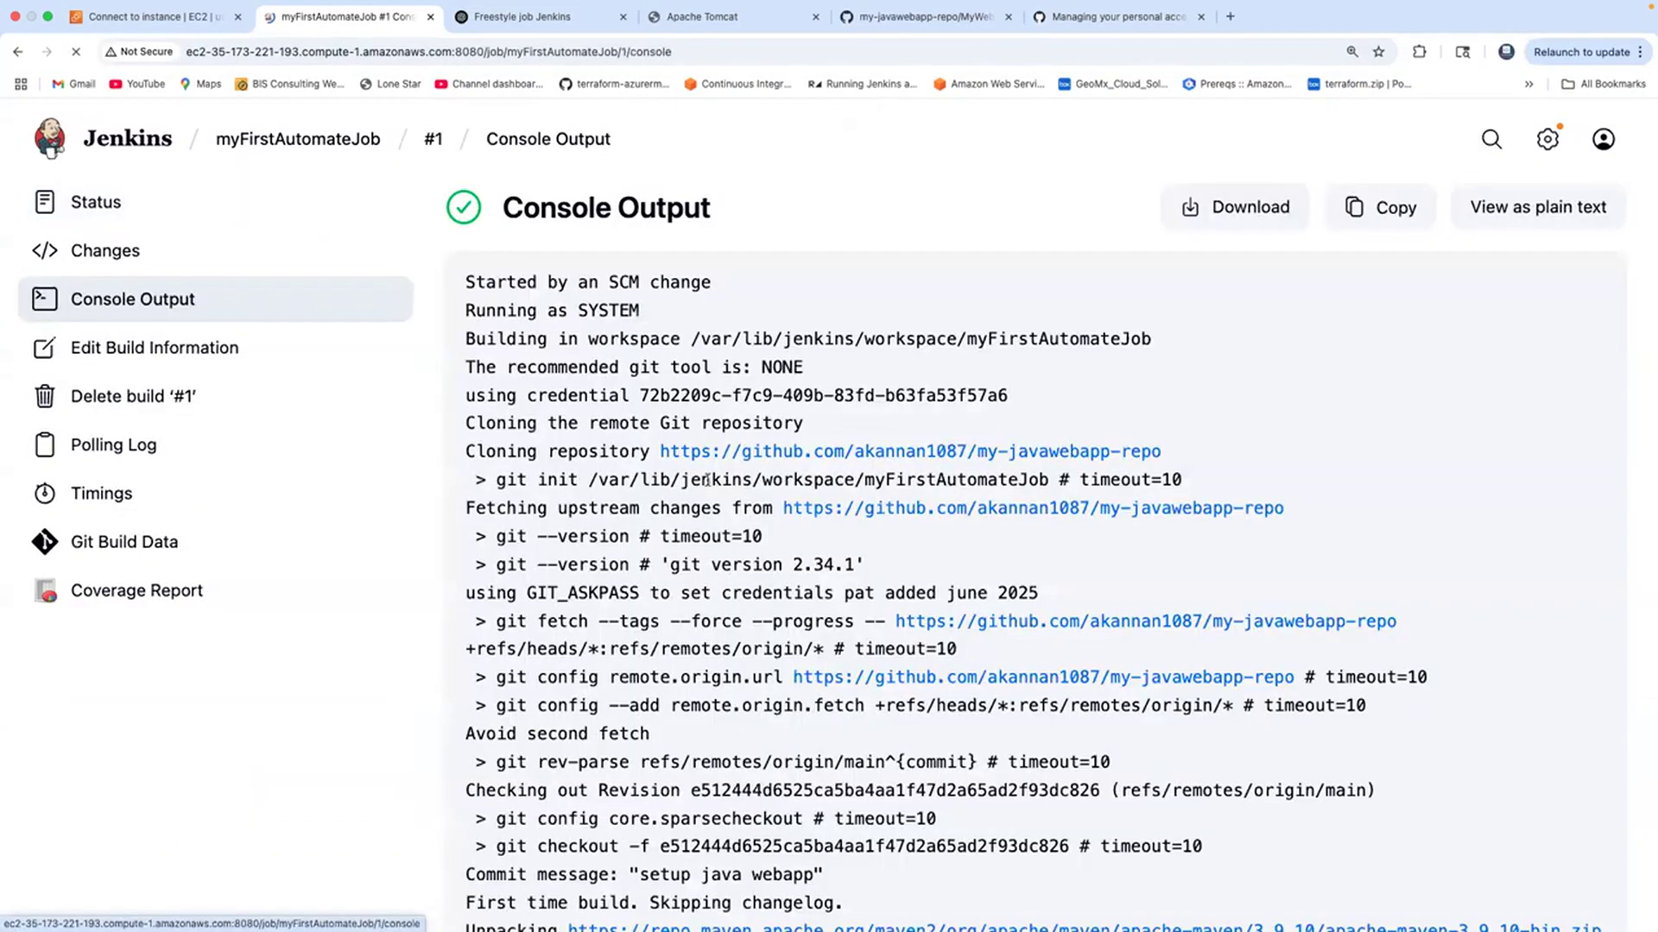
scroll(657, 449, down, 15)
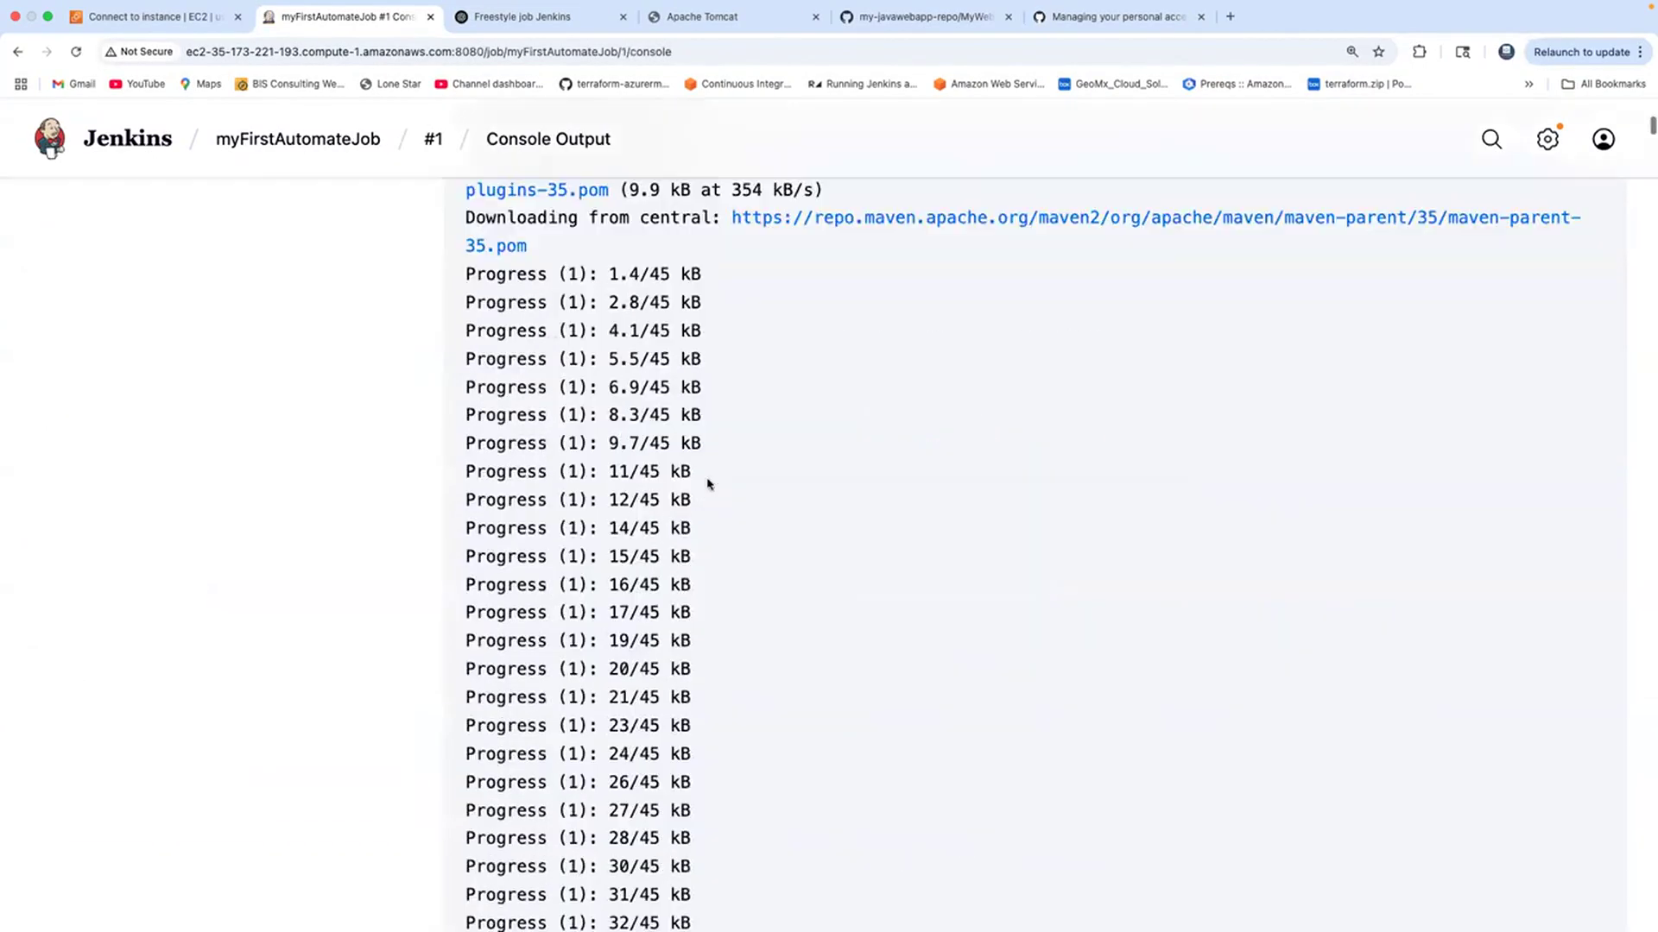
scroll(1271, 522, down, 15)
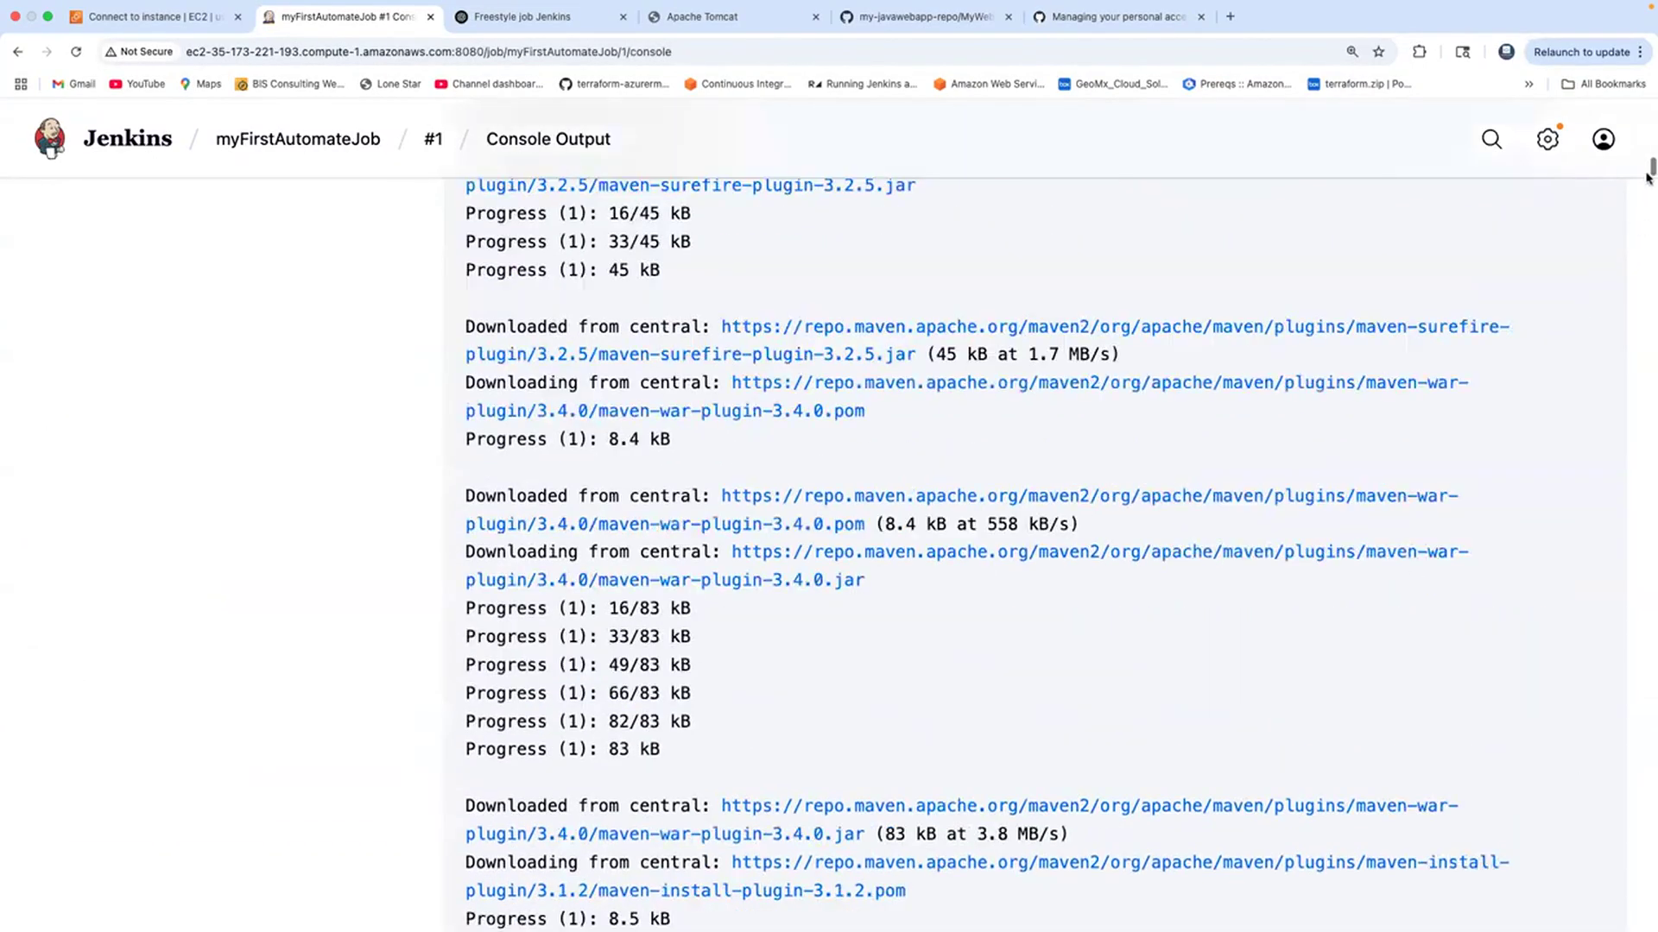
drag(1649, 168, 1649, 497)
scroll(1643, 819, down, 20)
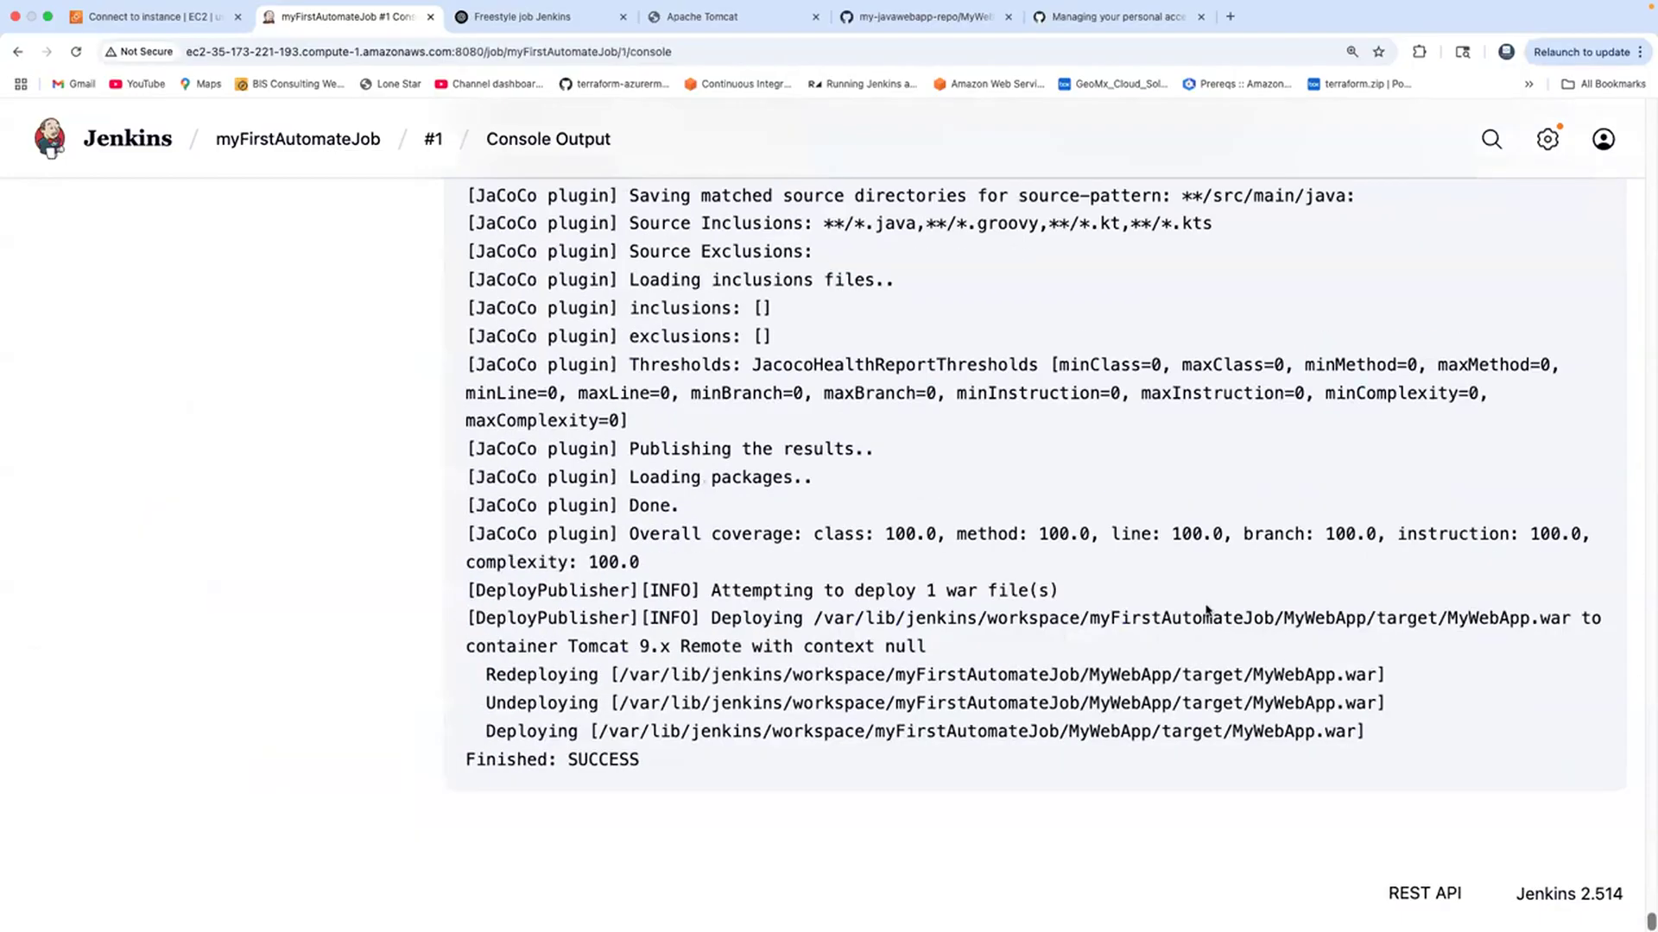
drag(643, 761, 479, 498)
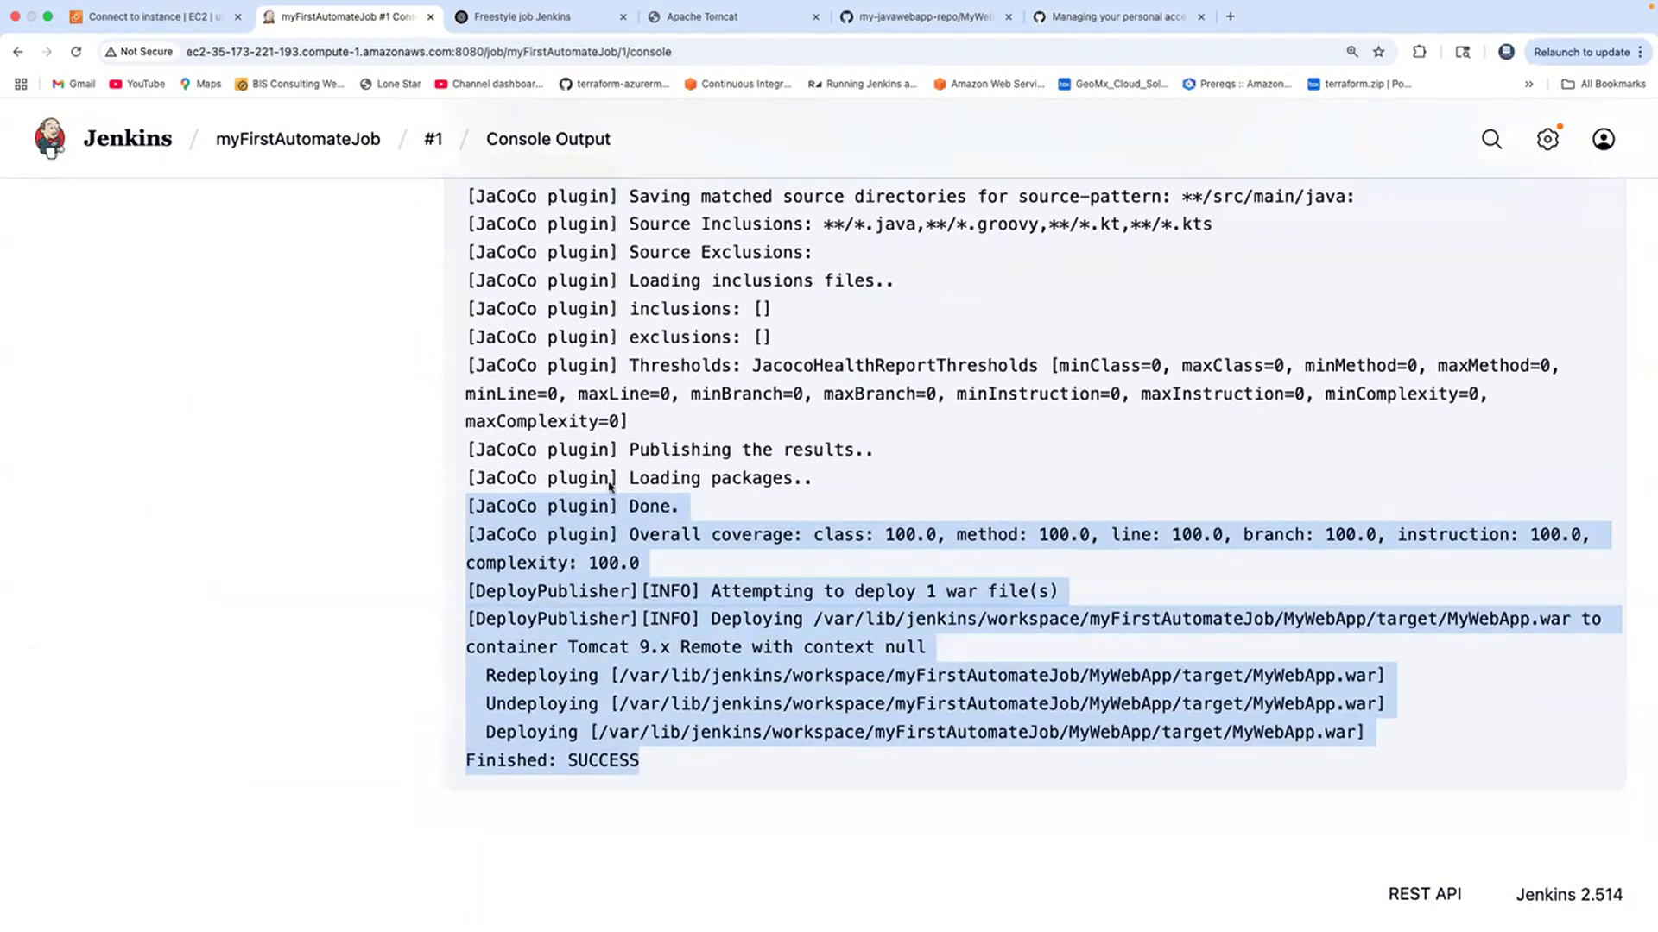
View the JaCoCo coverage report from the job's coverage trend, and return to the myFirstAutomateJob status page
click(304, 140)
click(1264, 392)
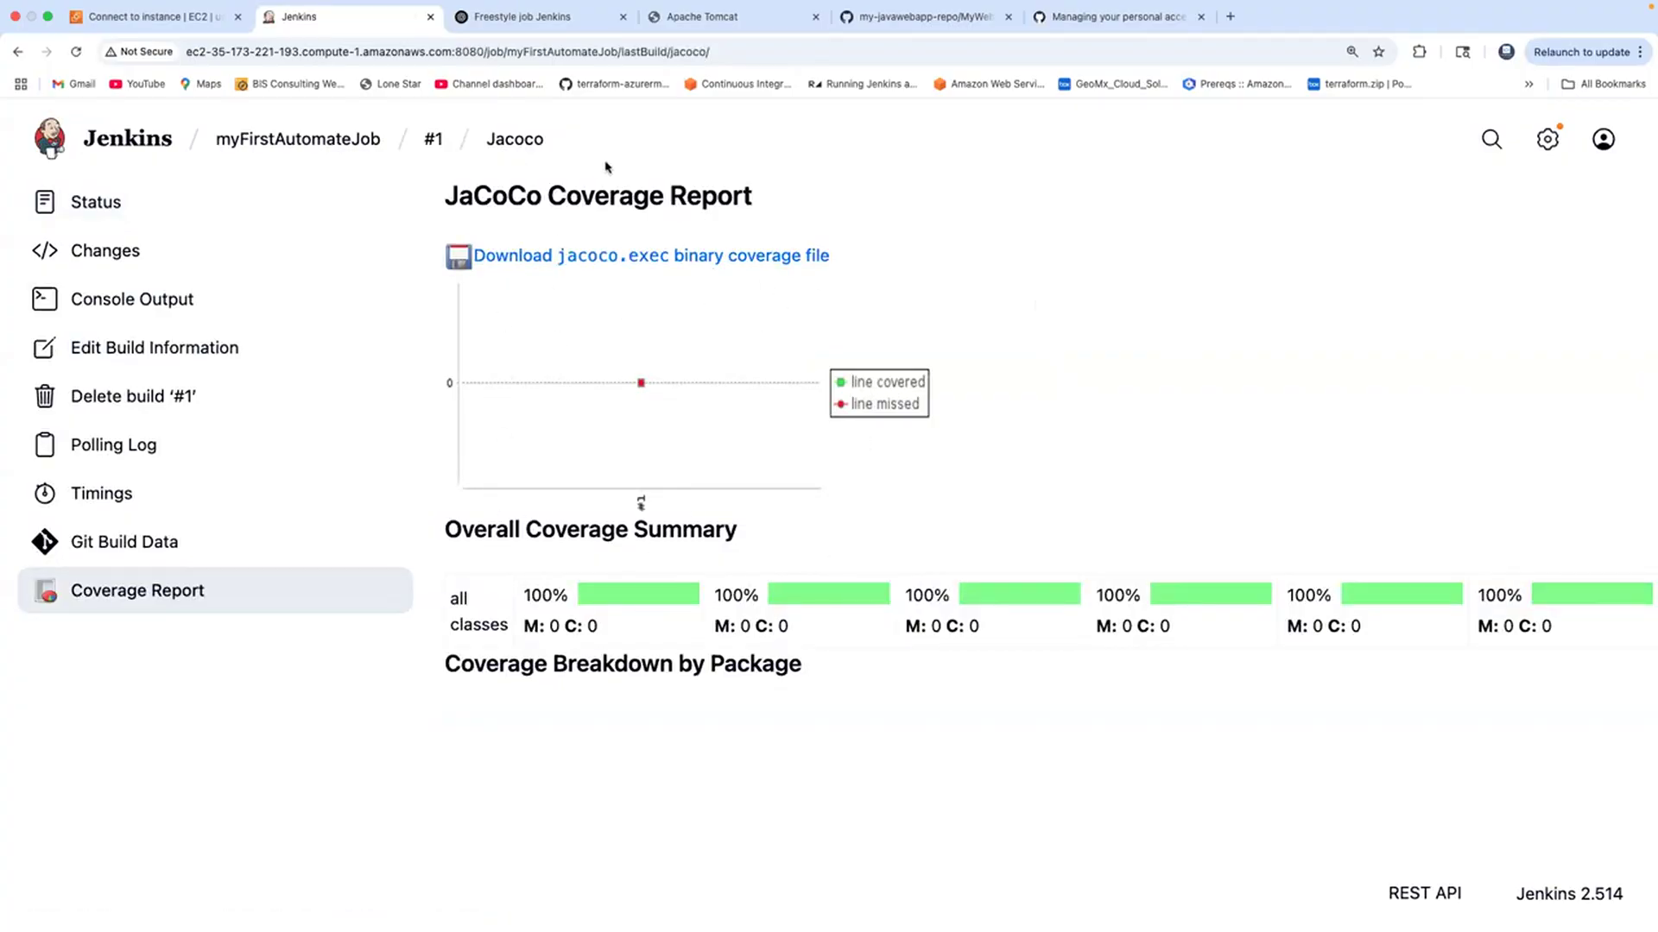
click(310, 139)
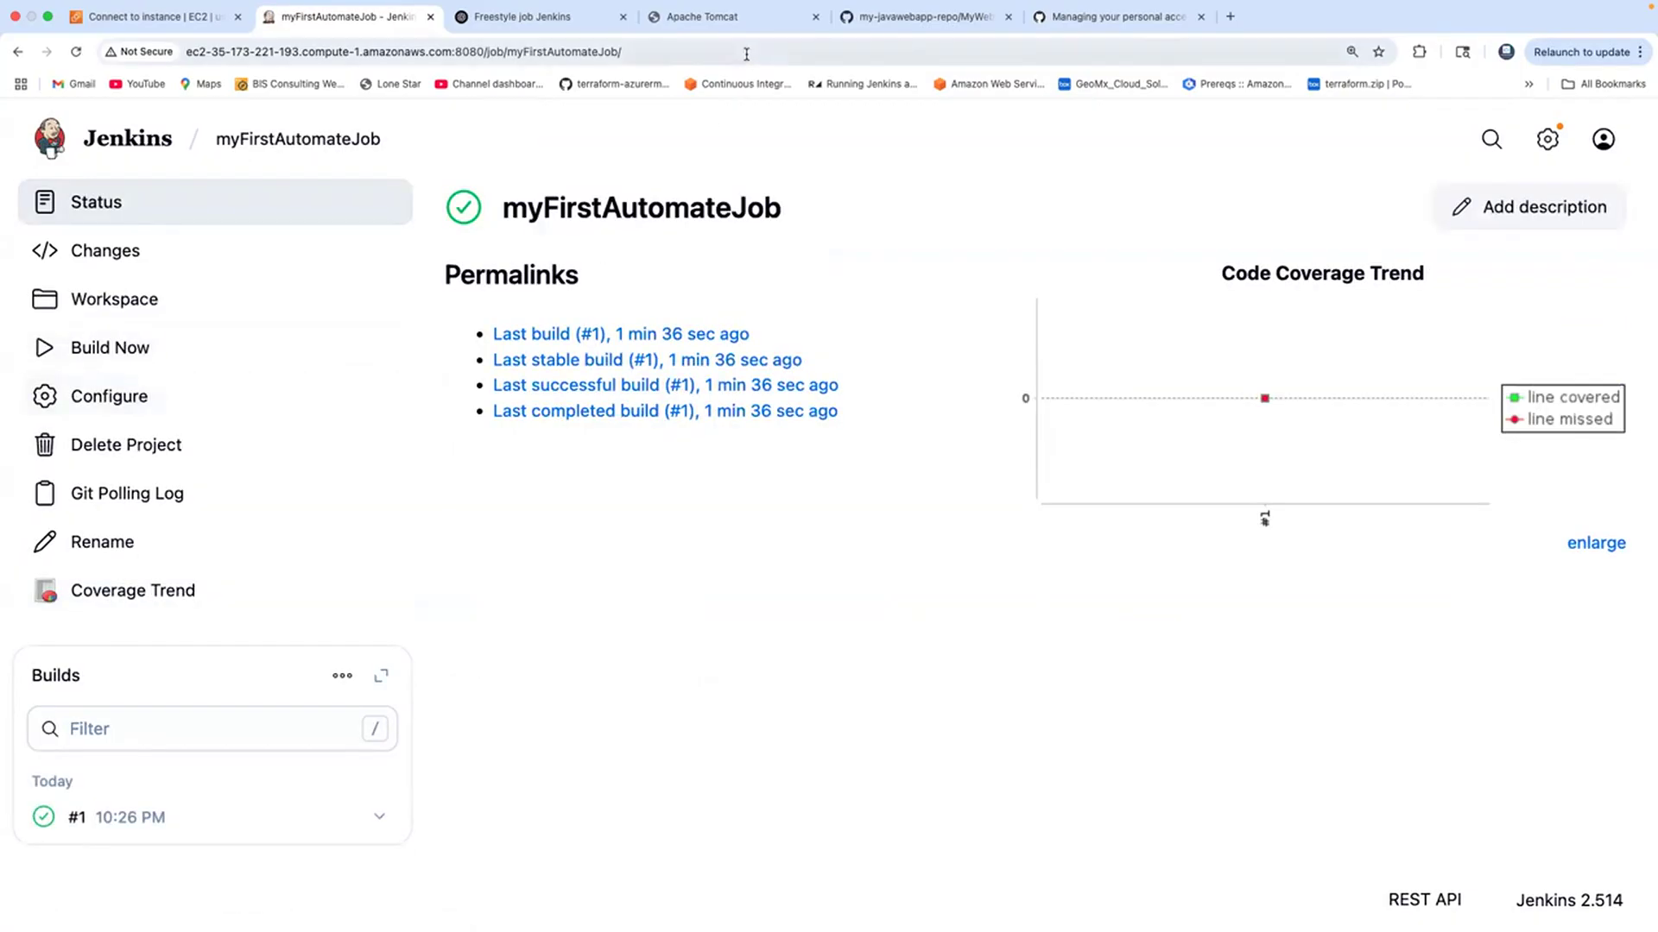
Open the deployed web app on the Tomcat server at port 8080 under /MyWebApp and check its heading
click(716, 18)
click(633, 54)
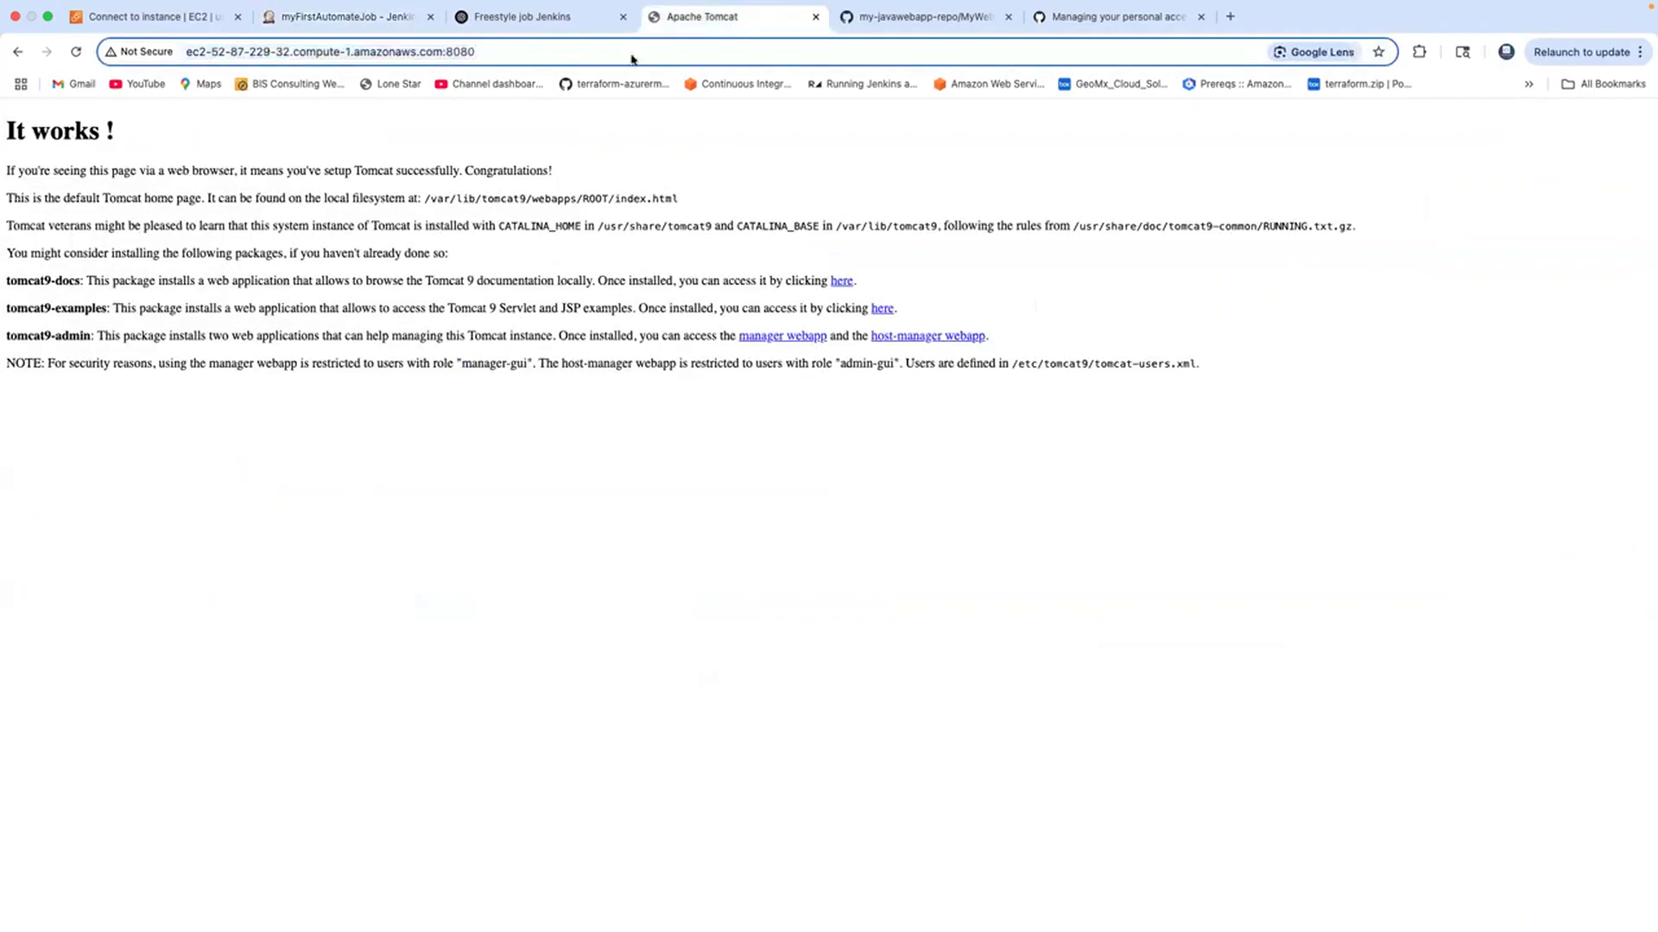
text(/MyWebAp)
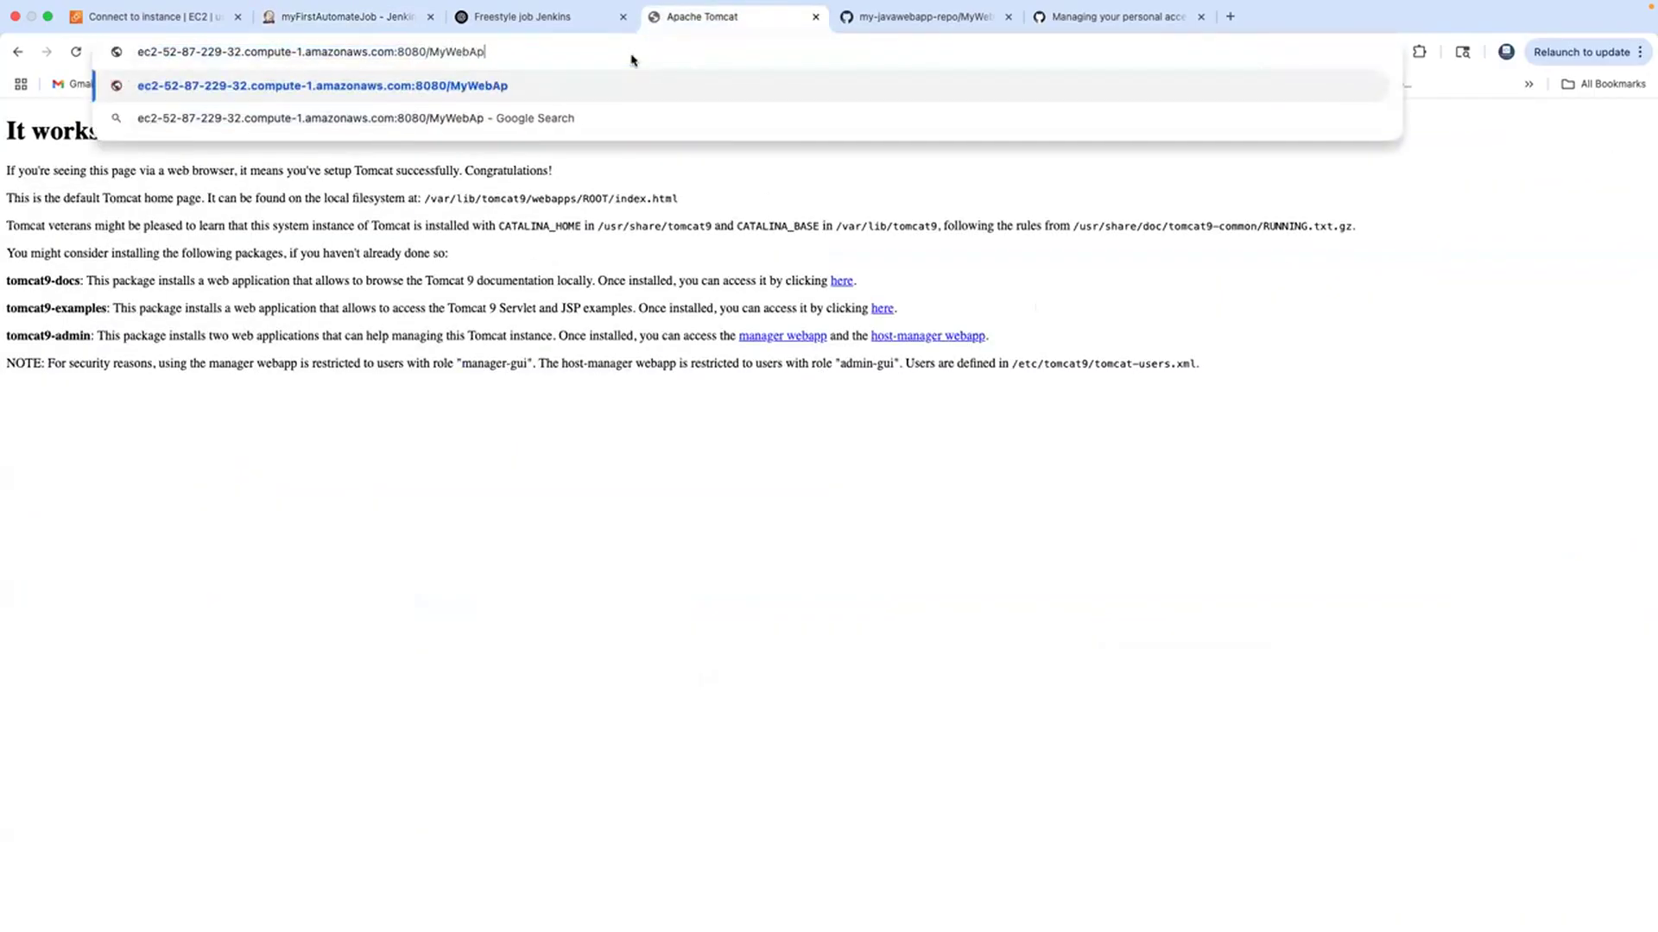
text(p)
key(Return)
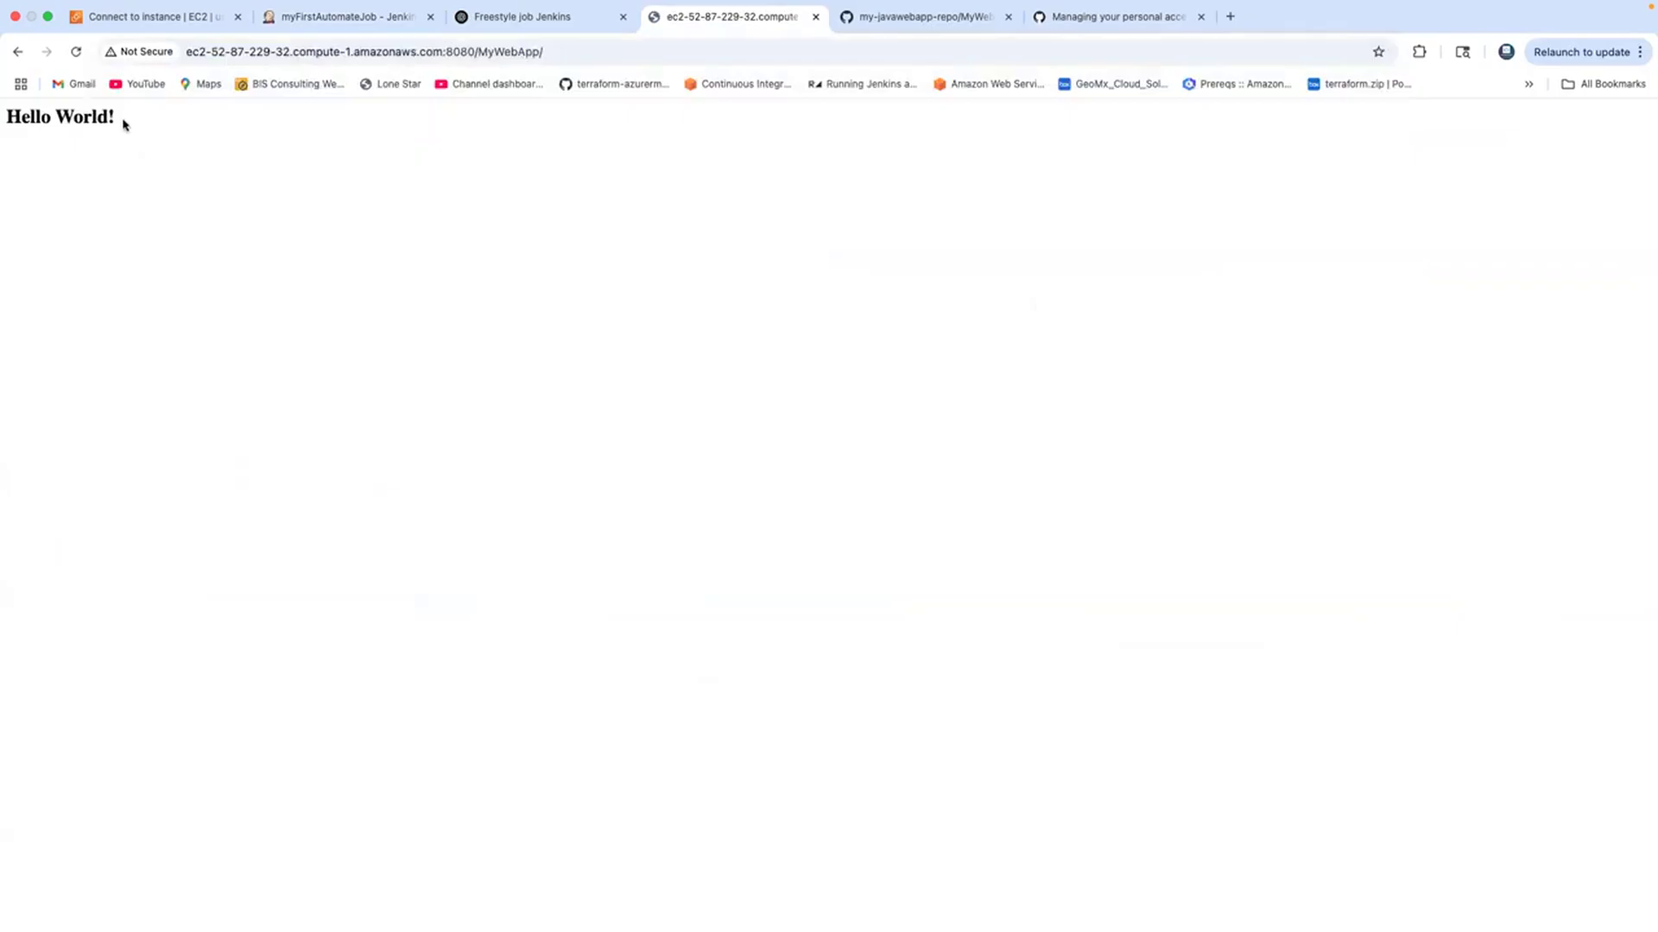
drag(116, 121, 8, 120)
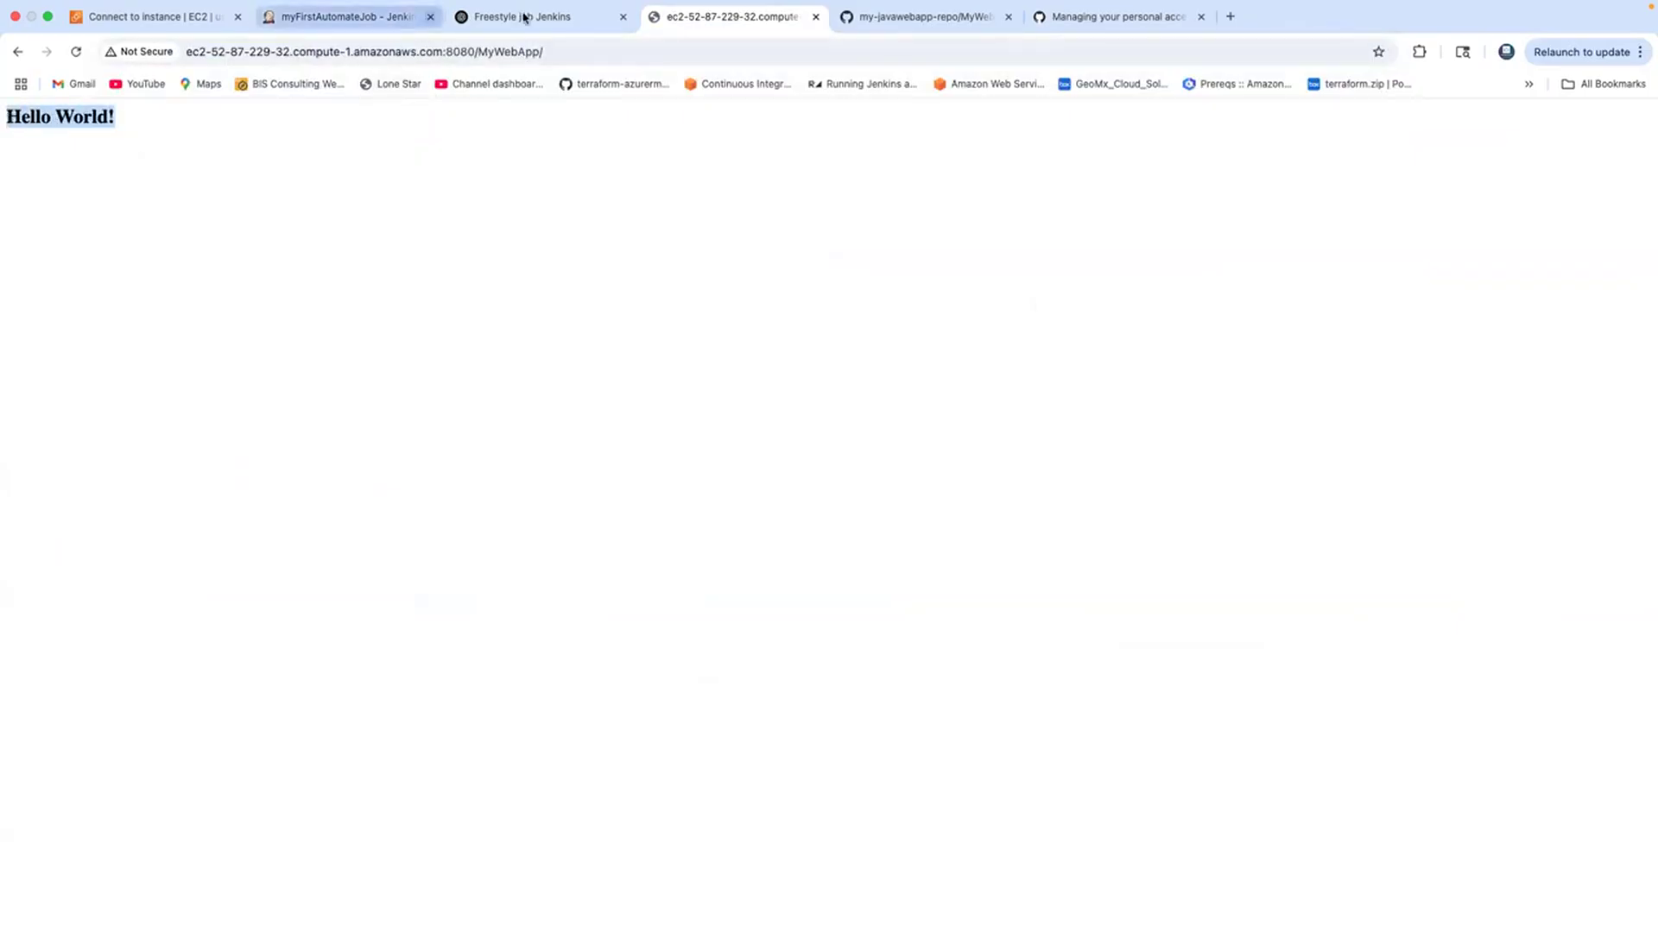
In the GitHub repository my-javawebapp-repo, open MyWebApp/src/main/webapp/index.jsp and examine its HTML source
click(882, 16)
click(558, 192)
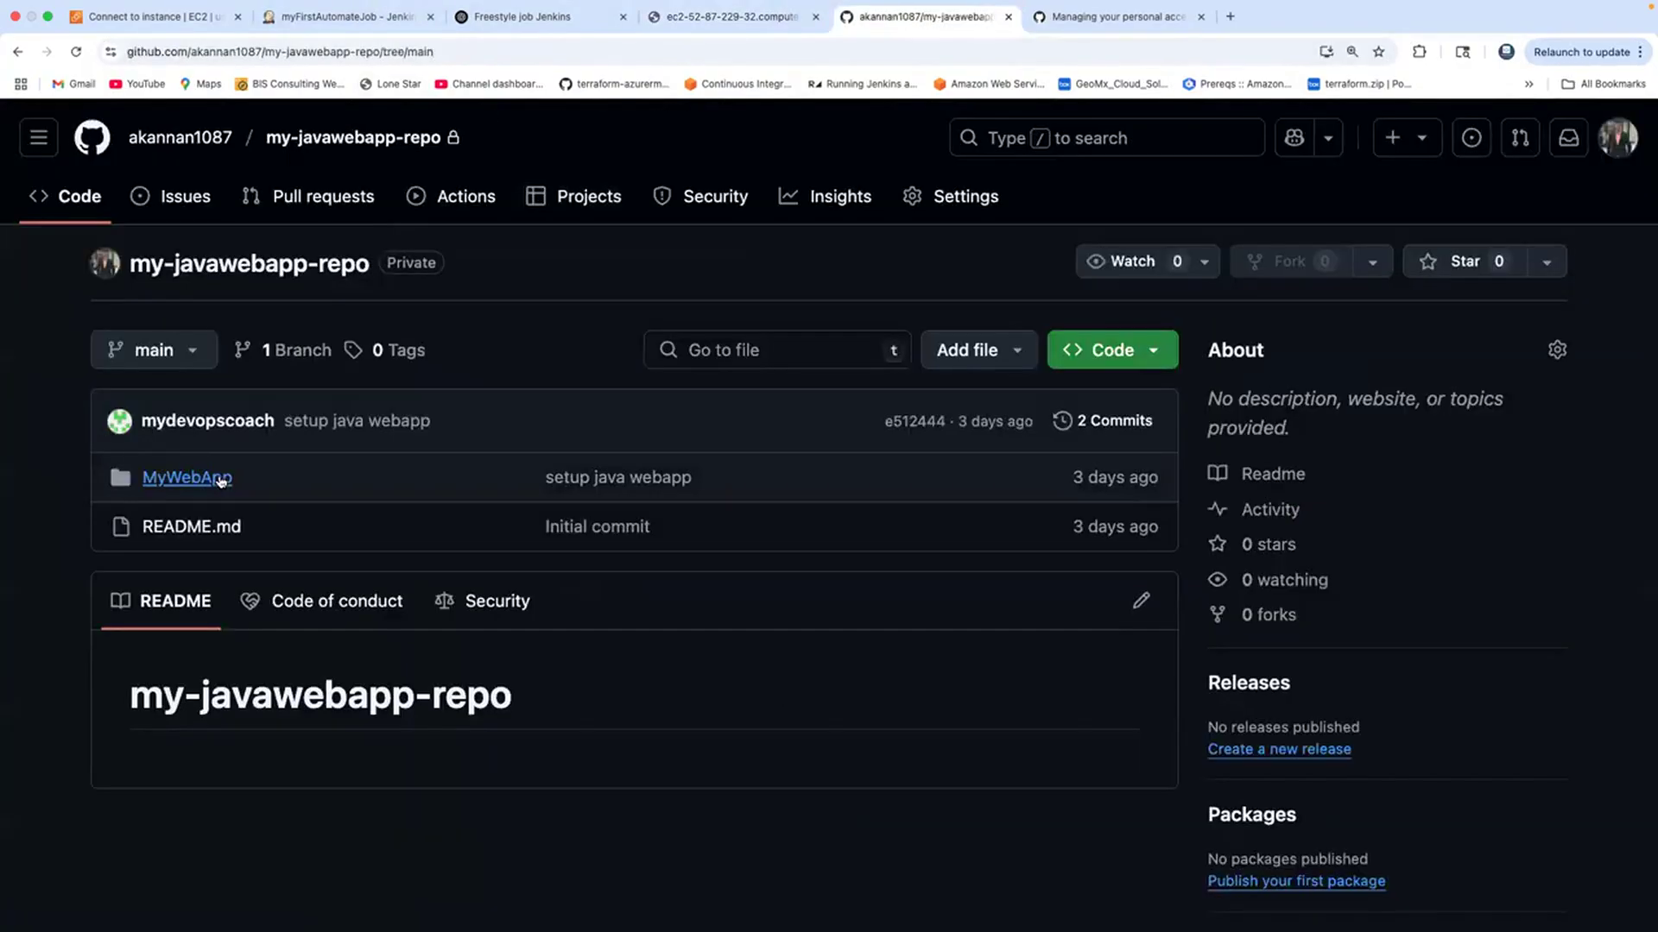
click(222, 480)
drag(597, 555, 504, 462)
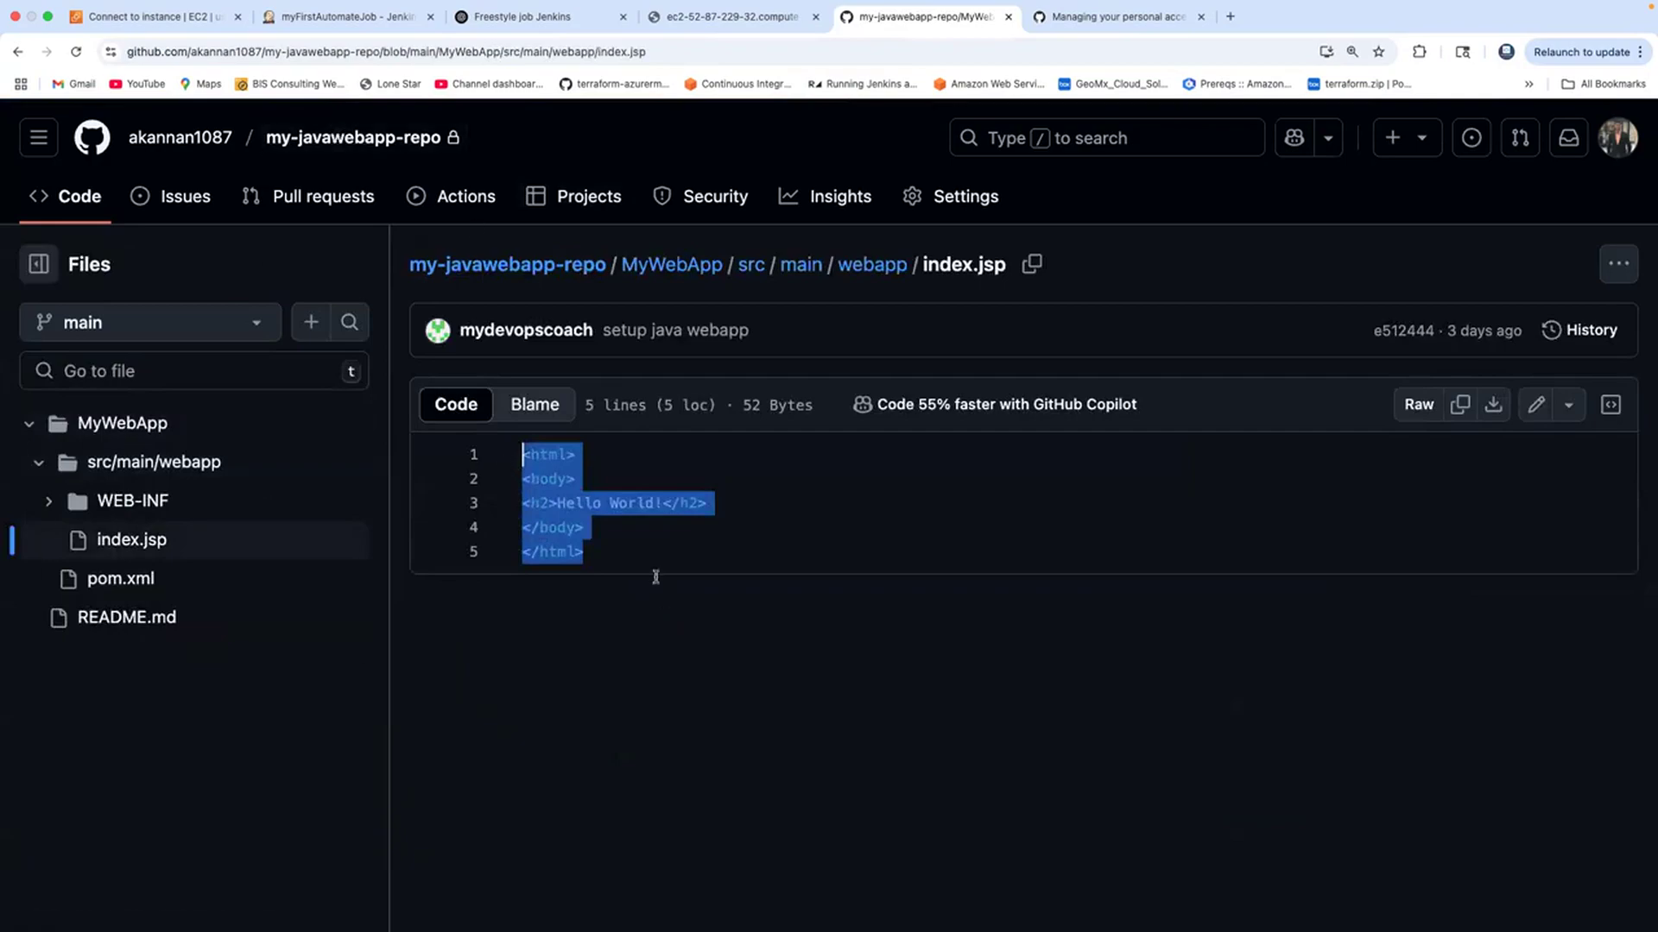
click(662, 520)
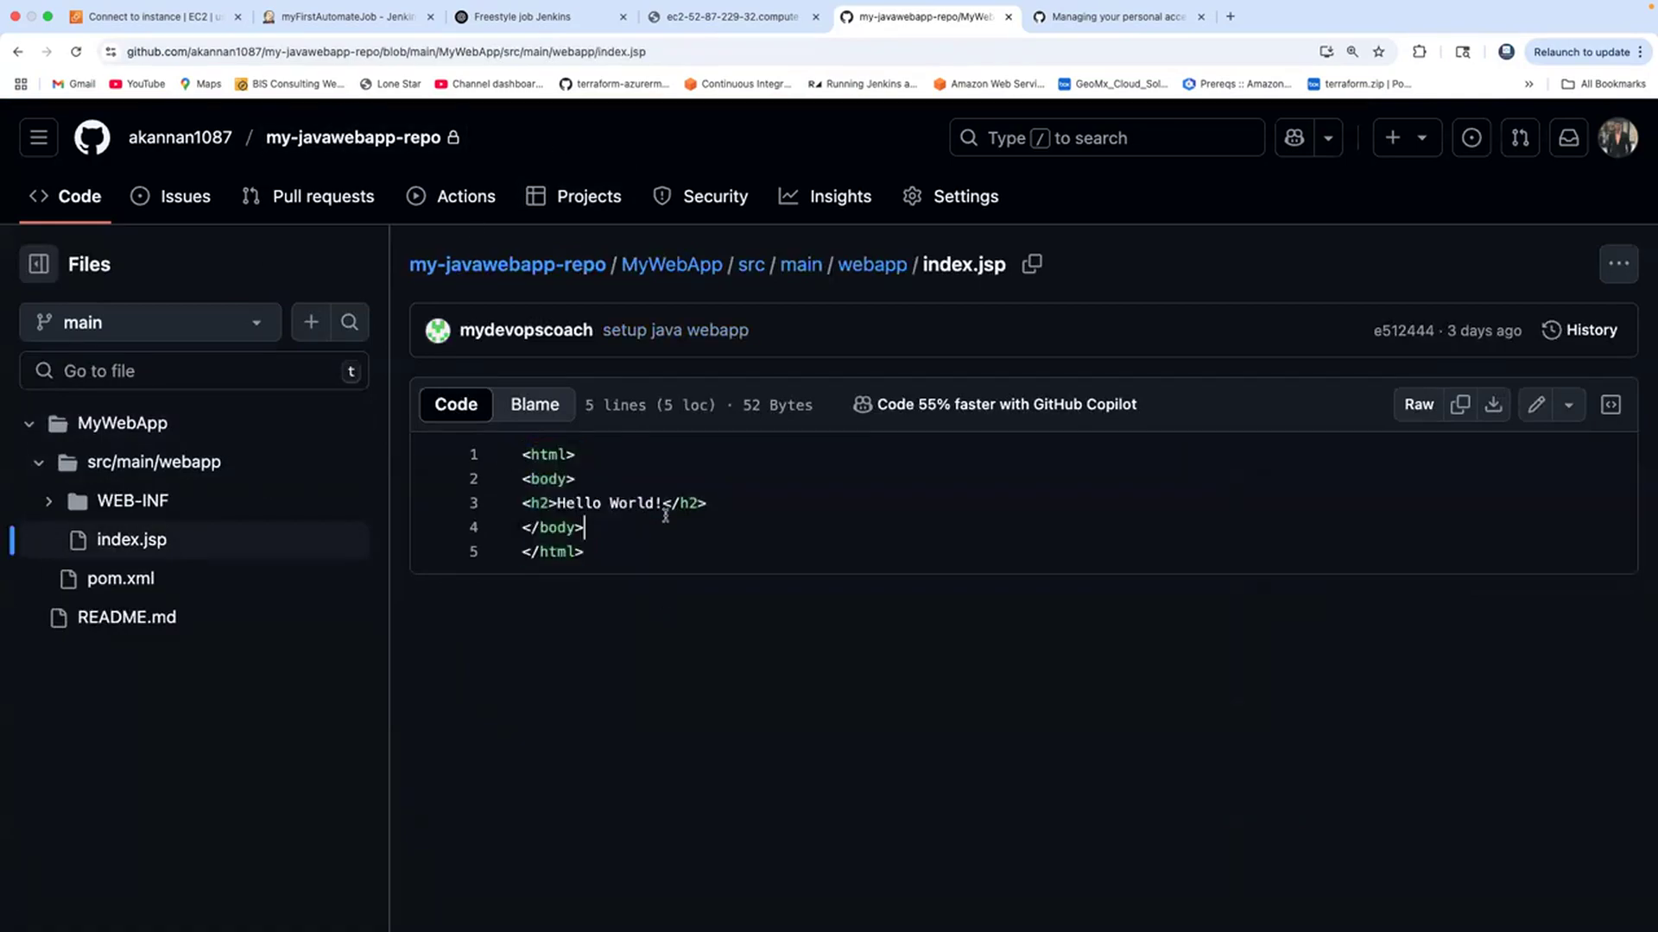
Switch to Jenkins, open myFirstAutomateJob's configuration and review the Poll SCM schedule
click(421, 24)
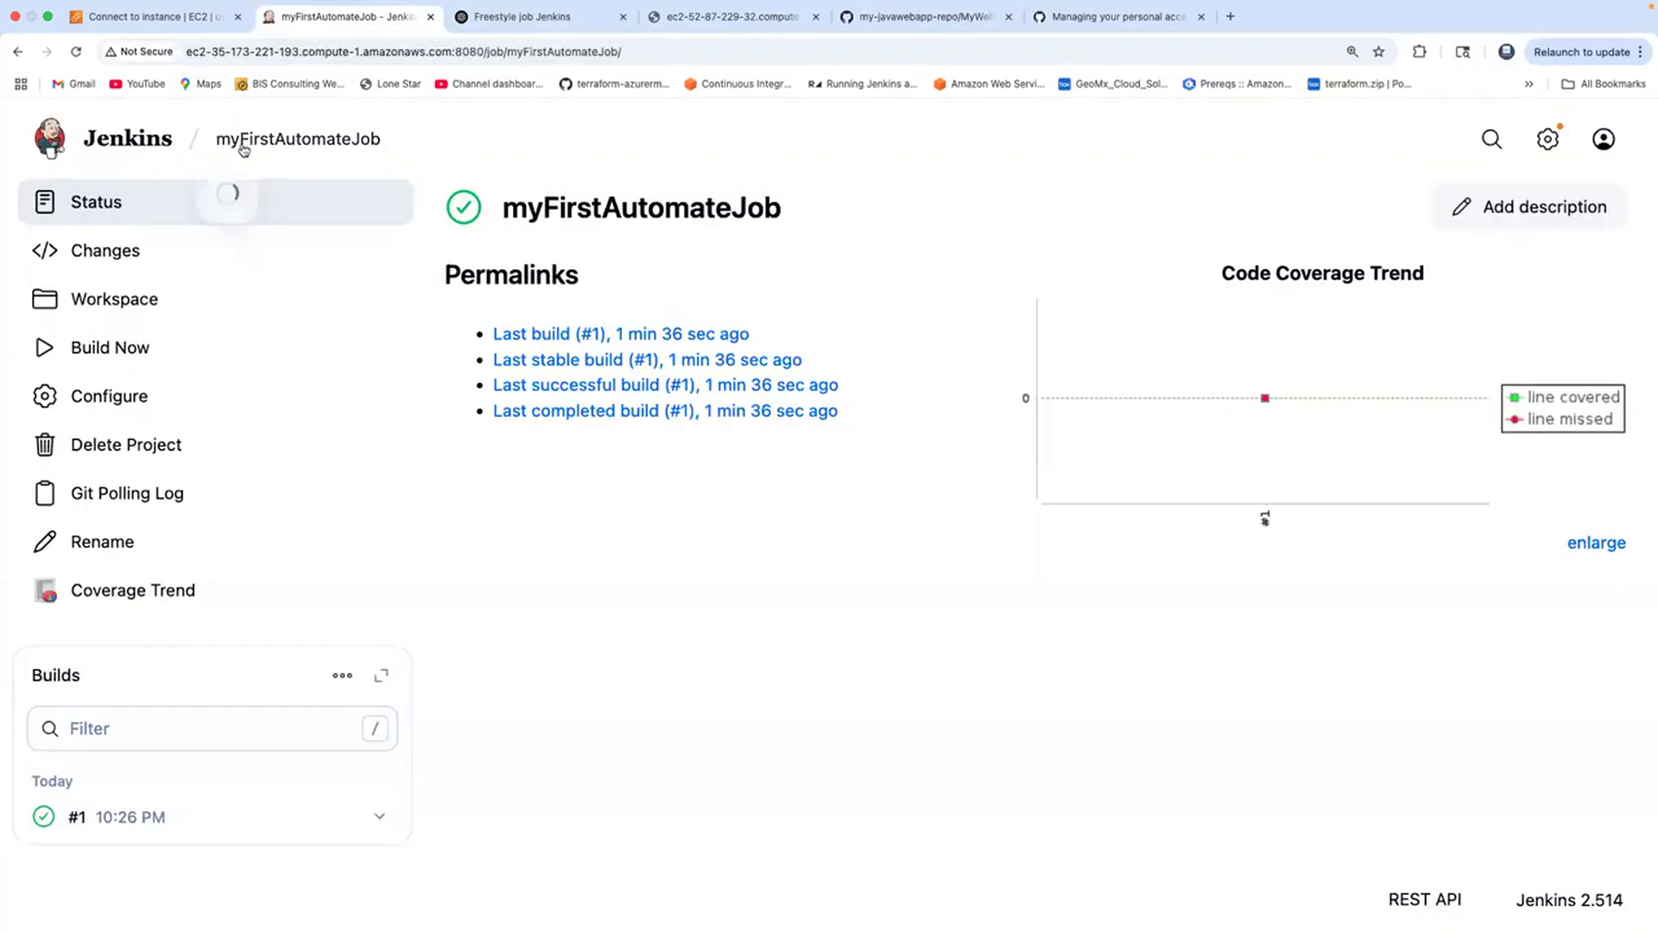
click(103, 401)
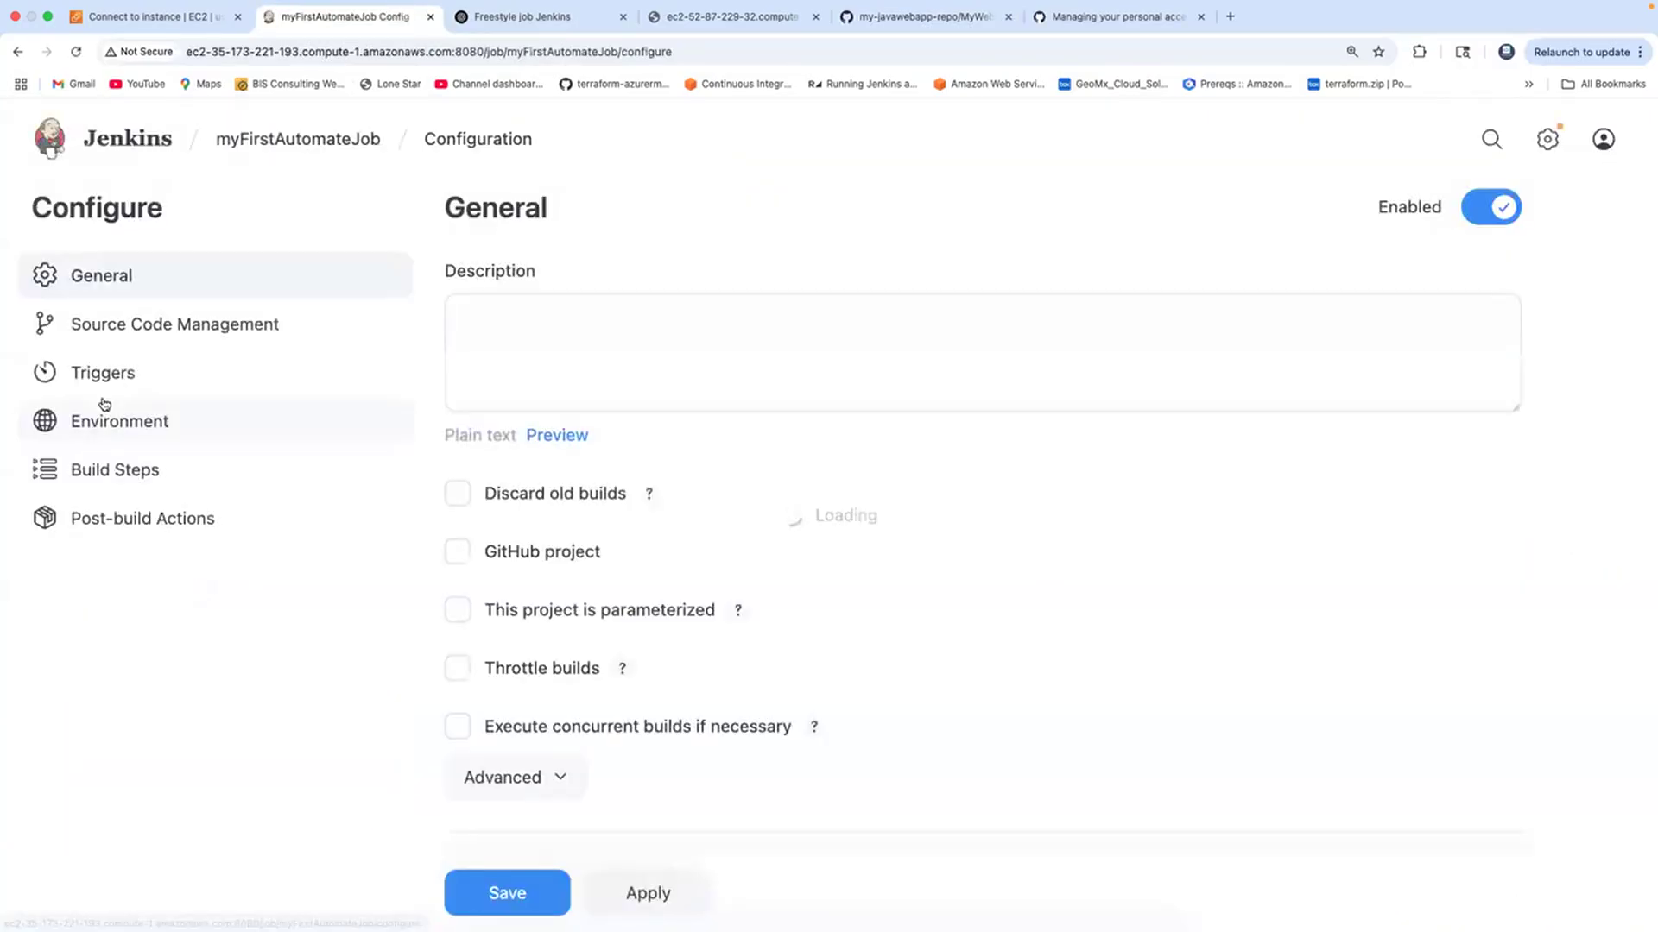
click(106, 377)
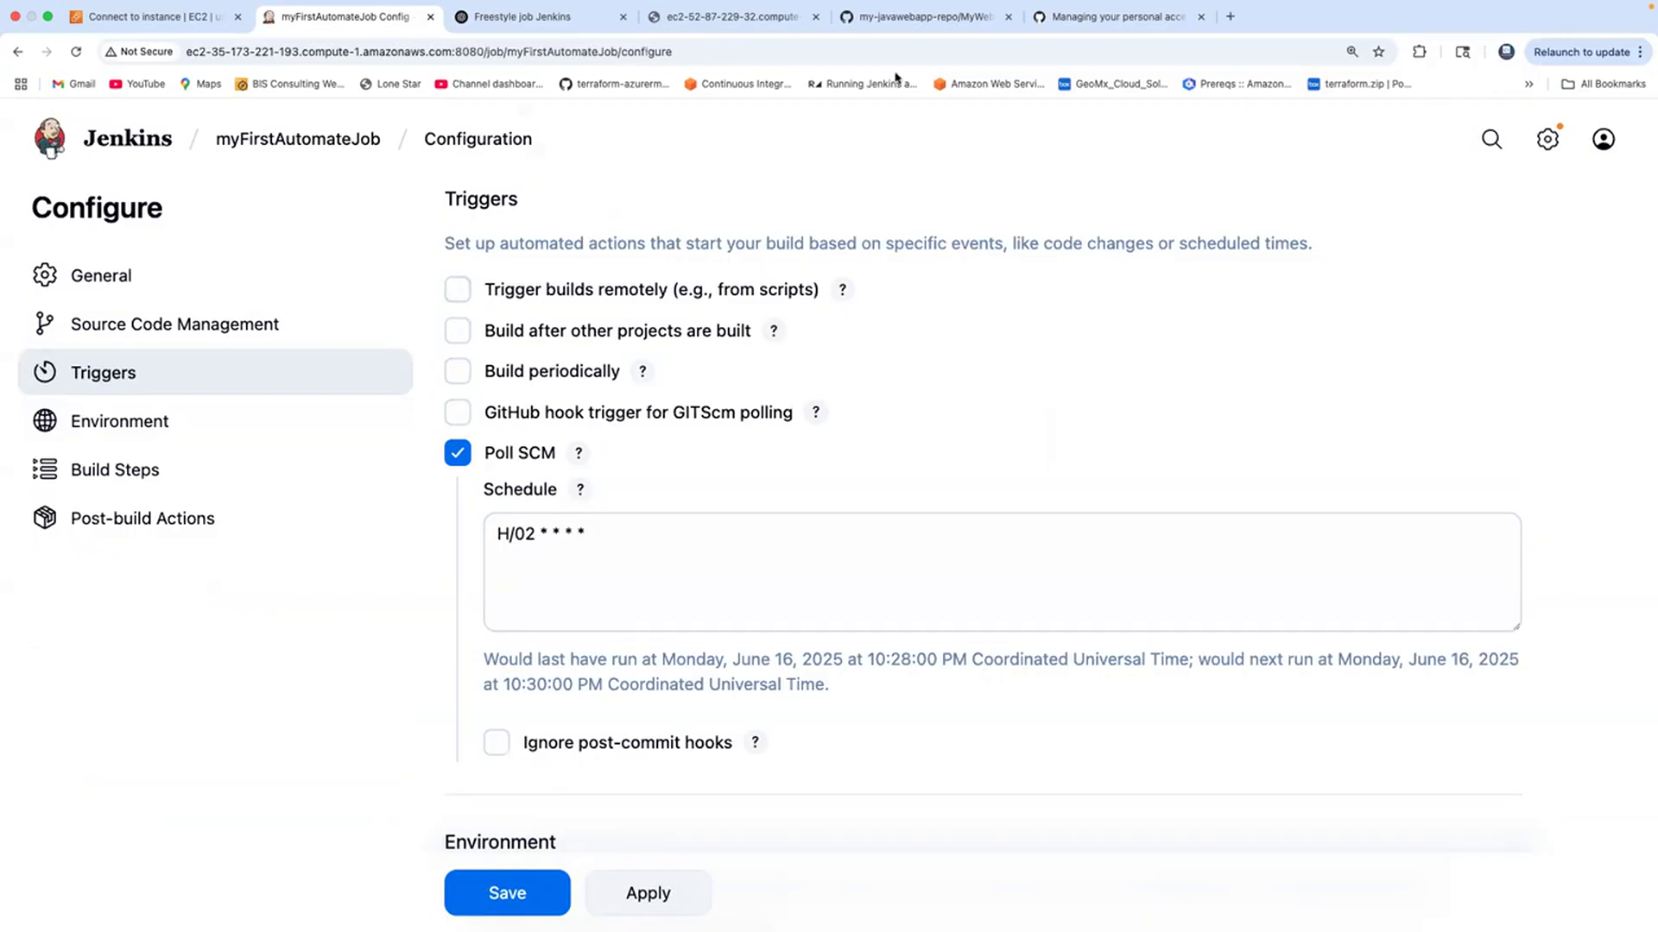
Back on GitHub, edit index.jsp so its h2 heading reads "Hi Welcome to CICD using Jenkins! We are learning basic CICD implementation!!!"
click(924, 16)
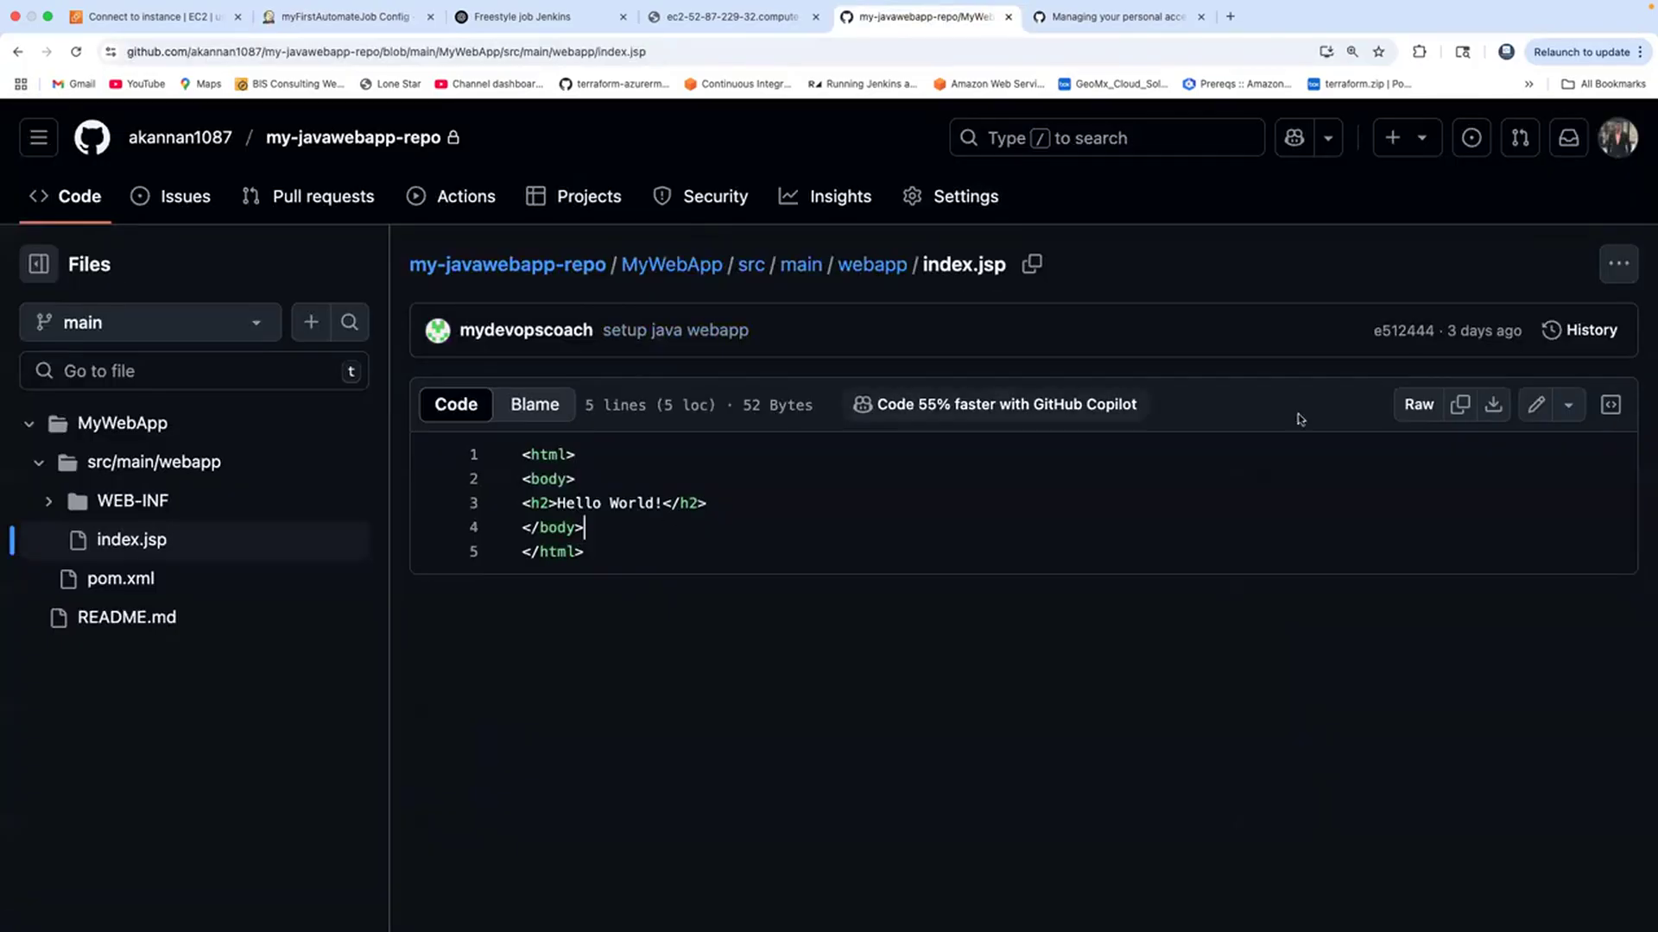
click(1537, 408)
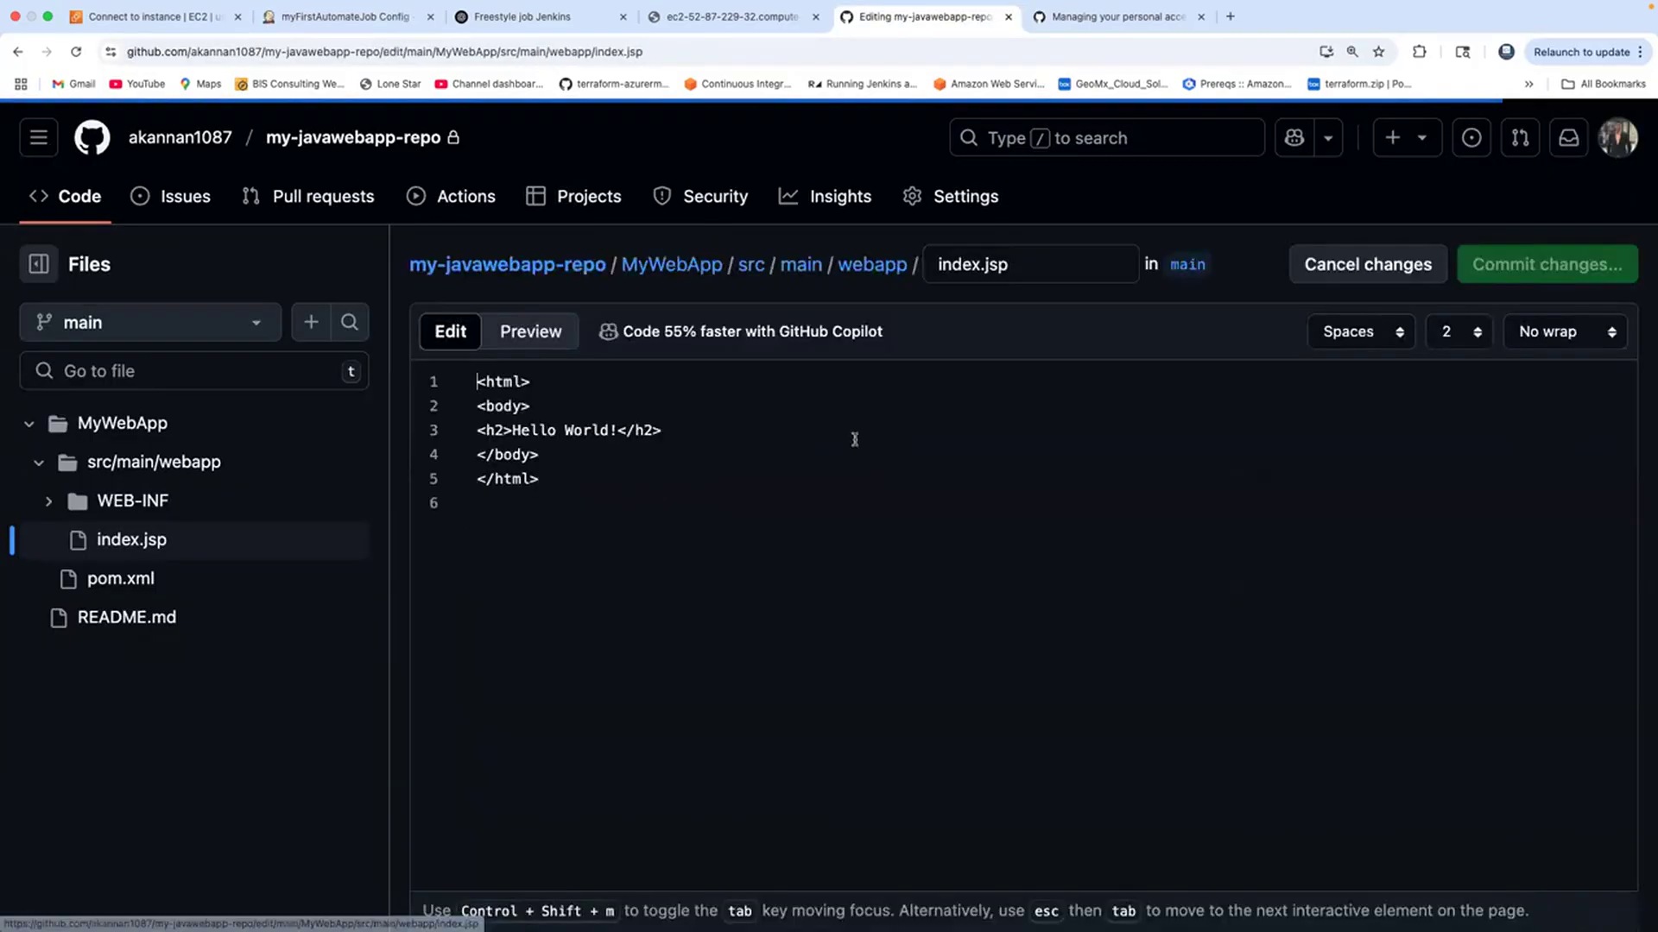
drag(512, 429, 608, 429)
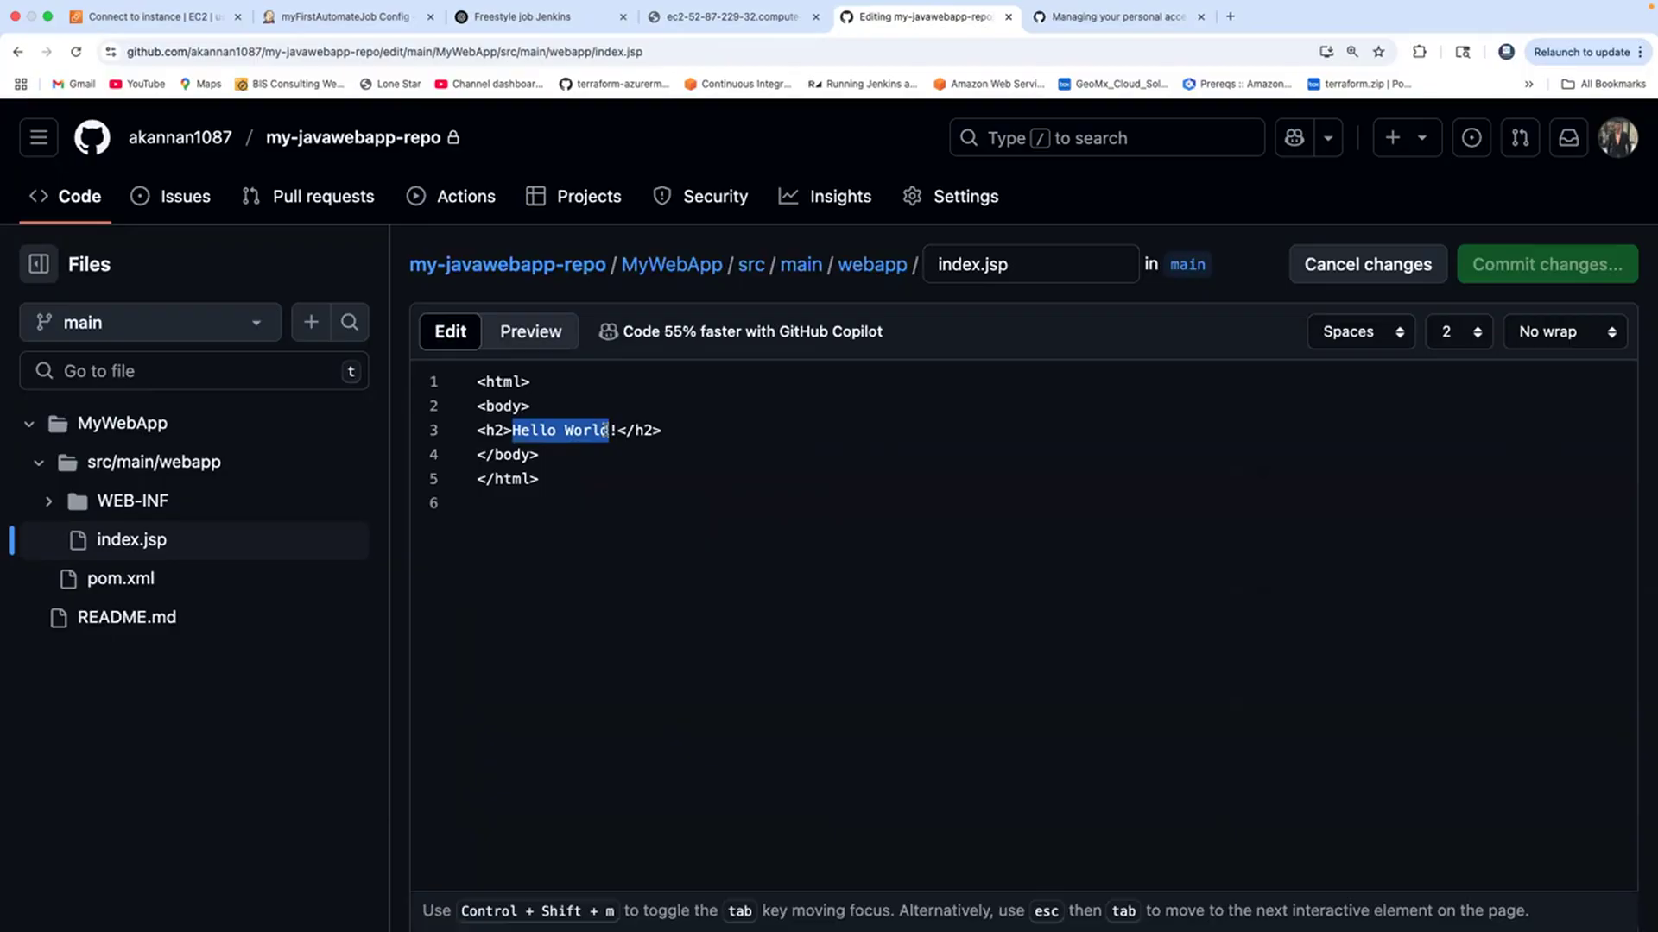
text(Hi Welcome t)
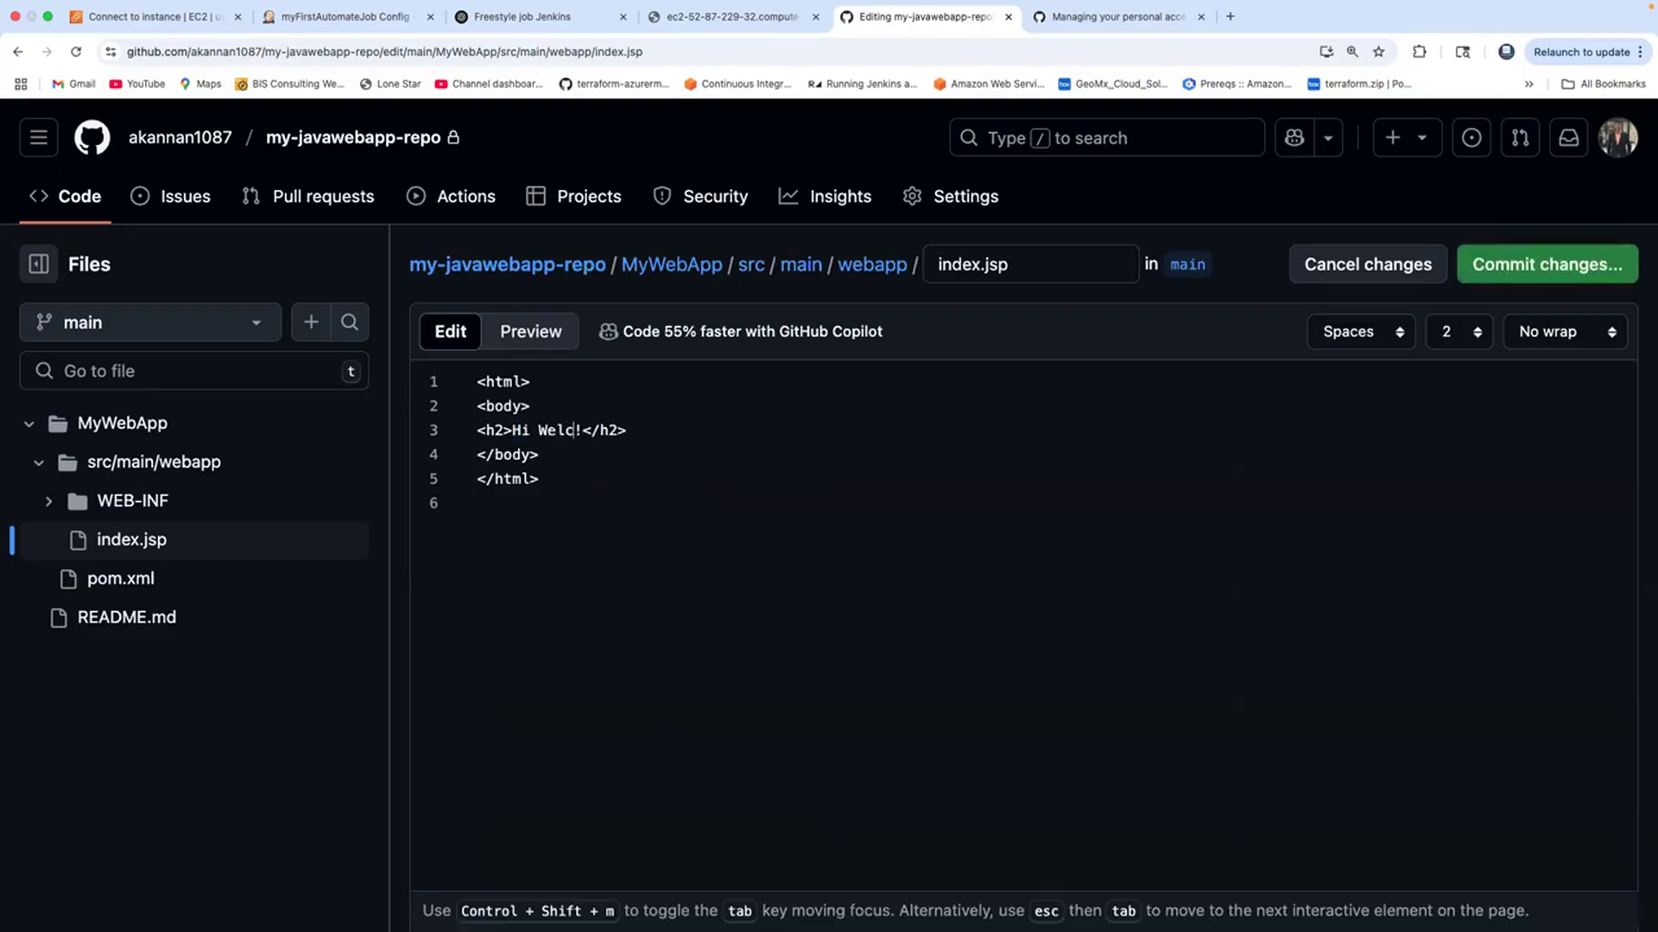
text(o CICD using Jenkins! We are learning basic CICD implementation!!!)
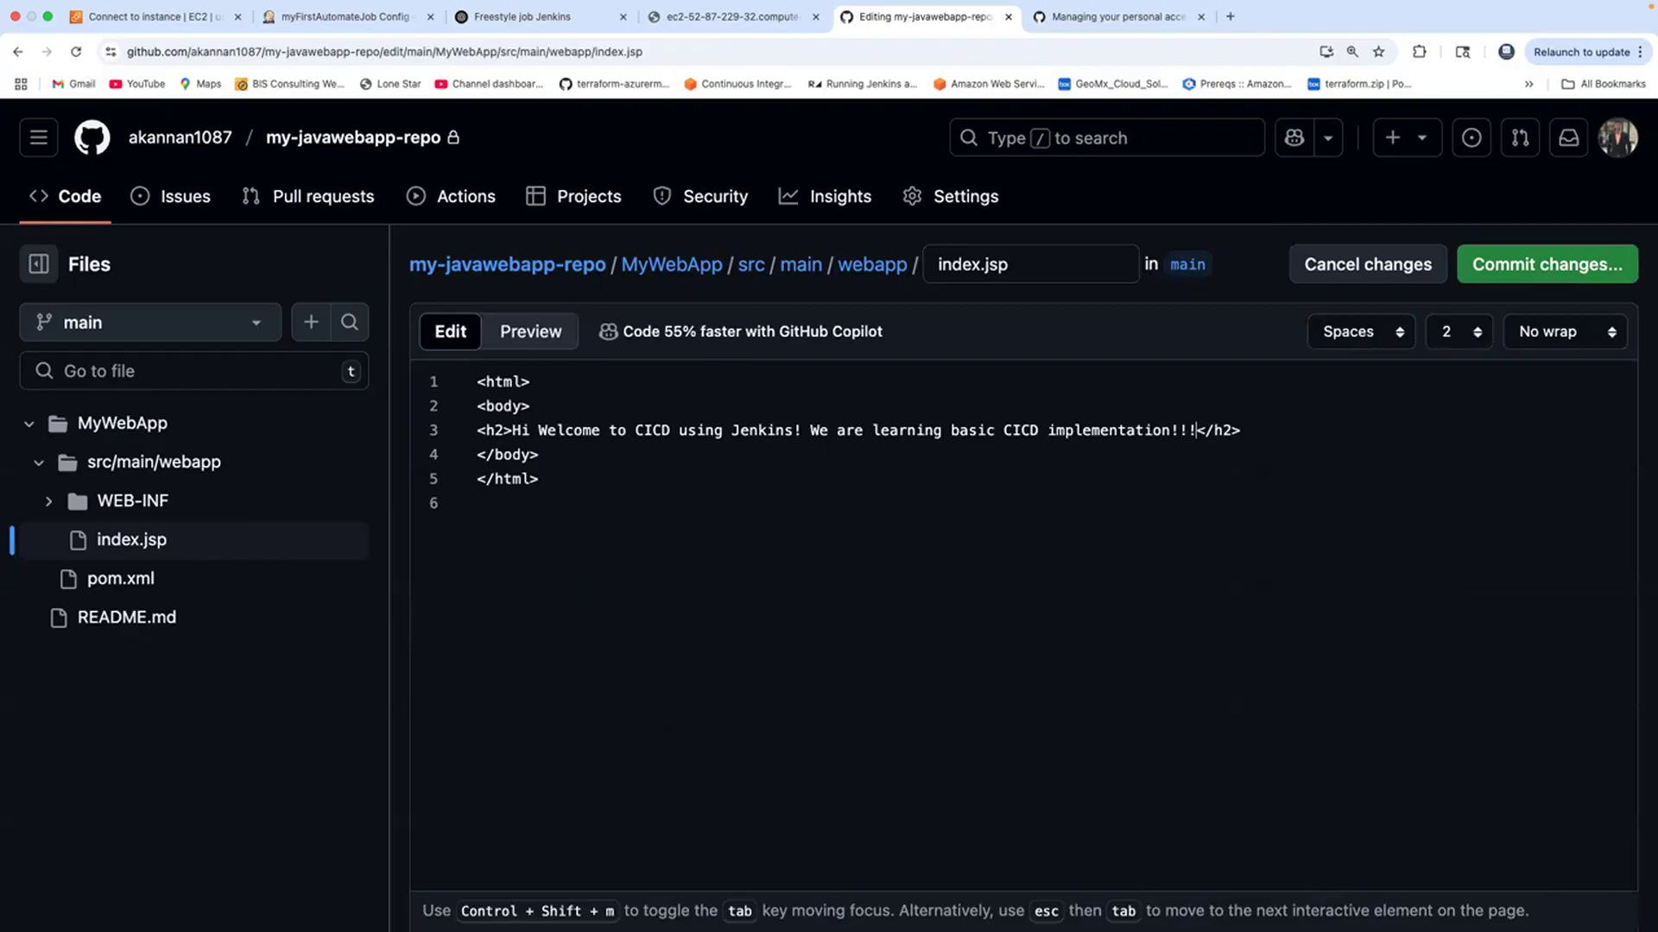
Commit the index.jsp change directly to main with the message "triggering CICD job", and view the repository's commit history
click(1500, 259)
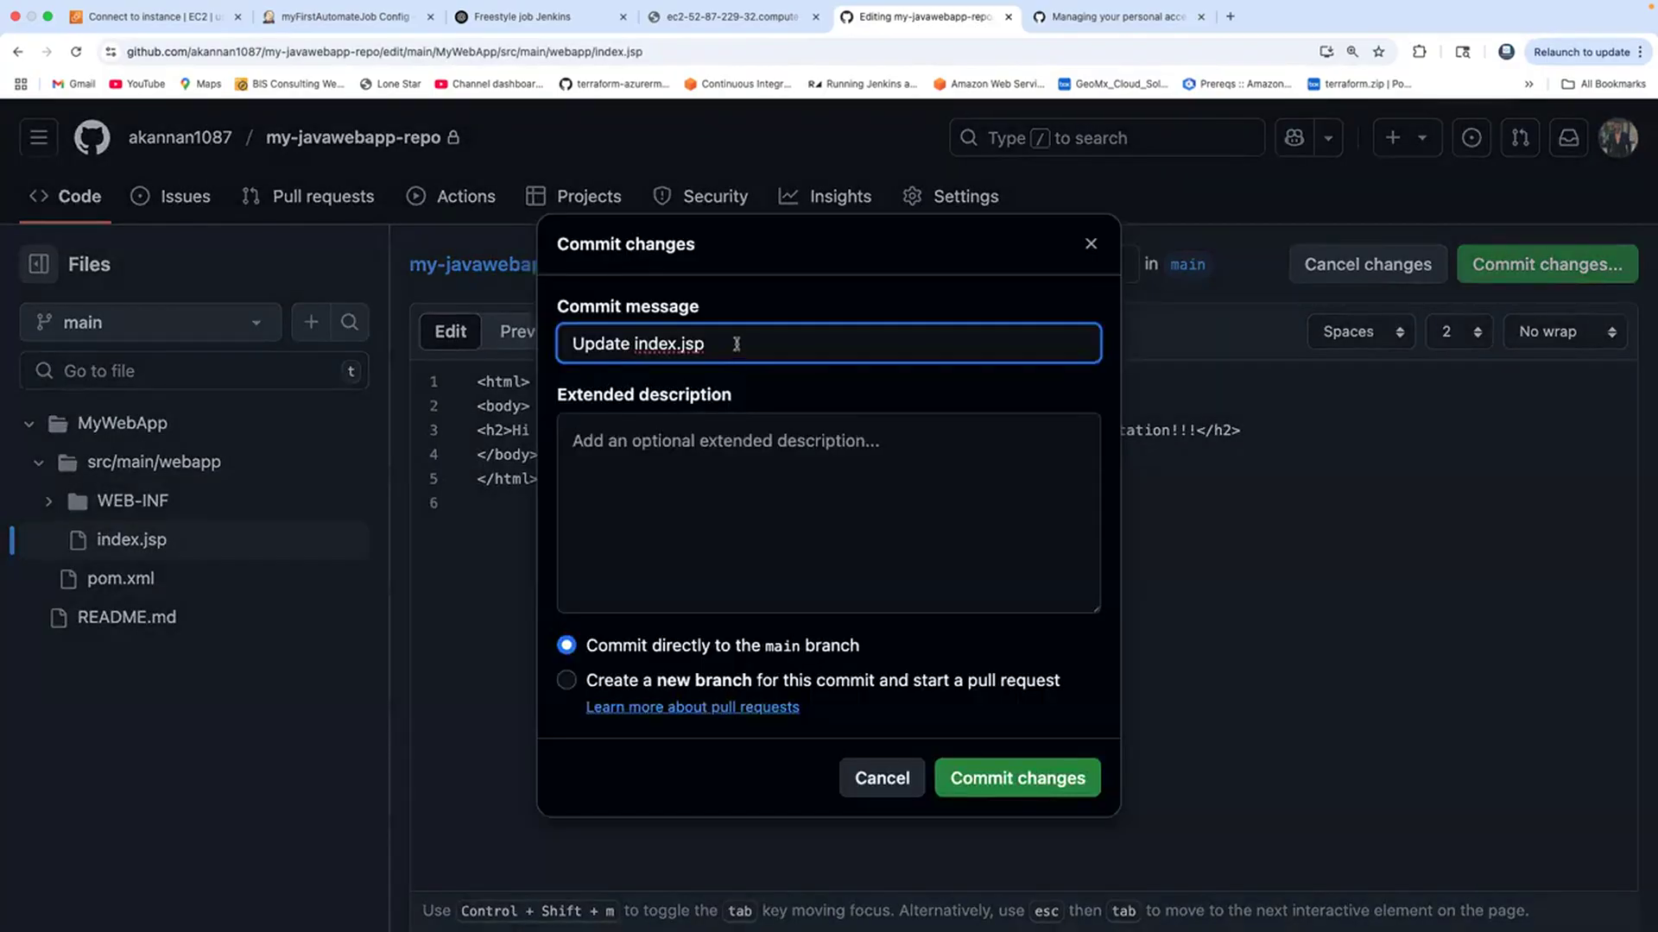
triple_click(736, 344)
text(triggering CICD)
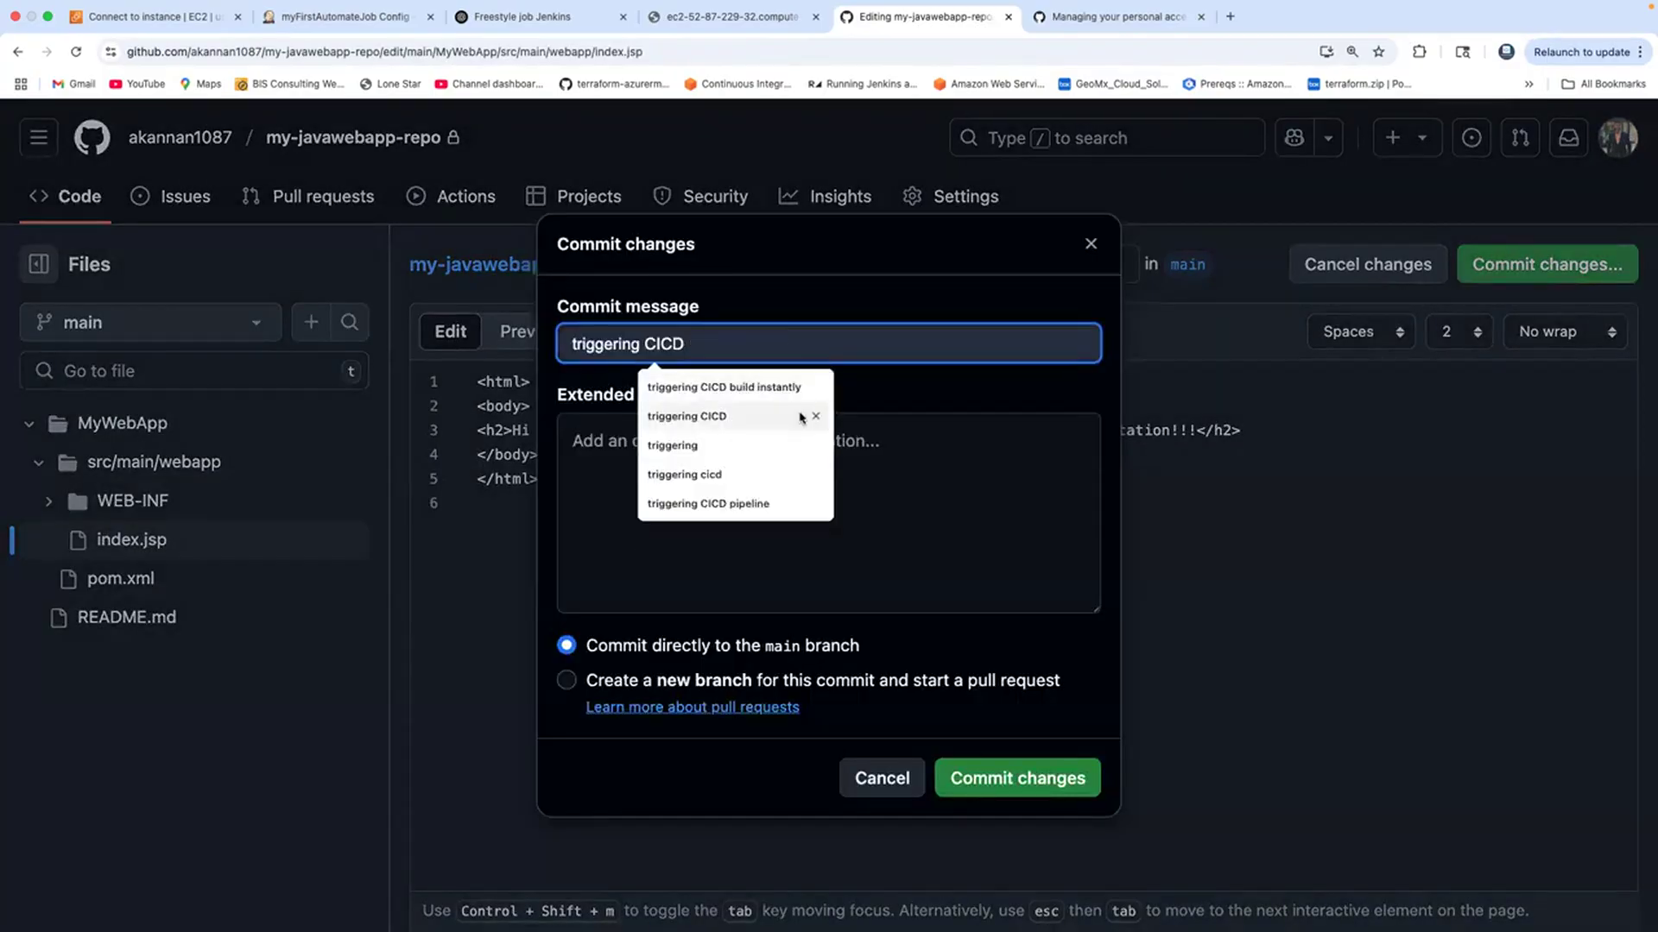
click(726, 417)
text(job)
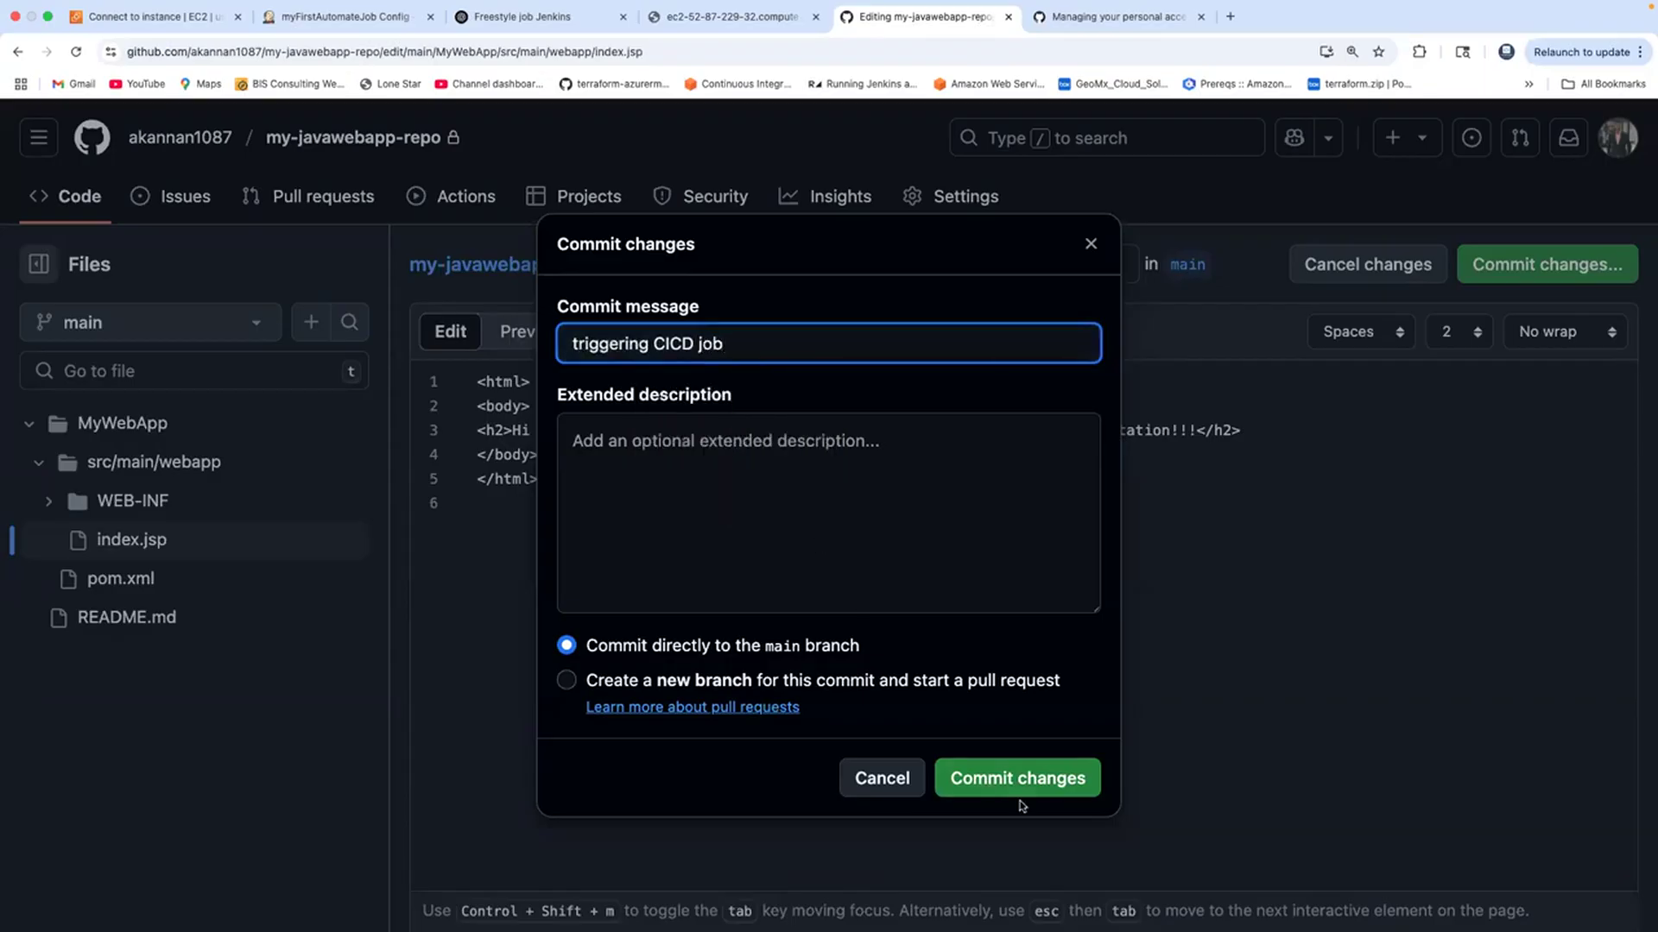
key(Return)
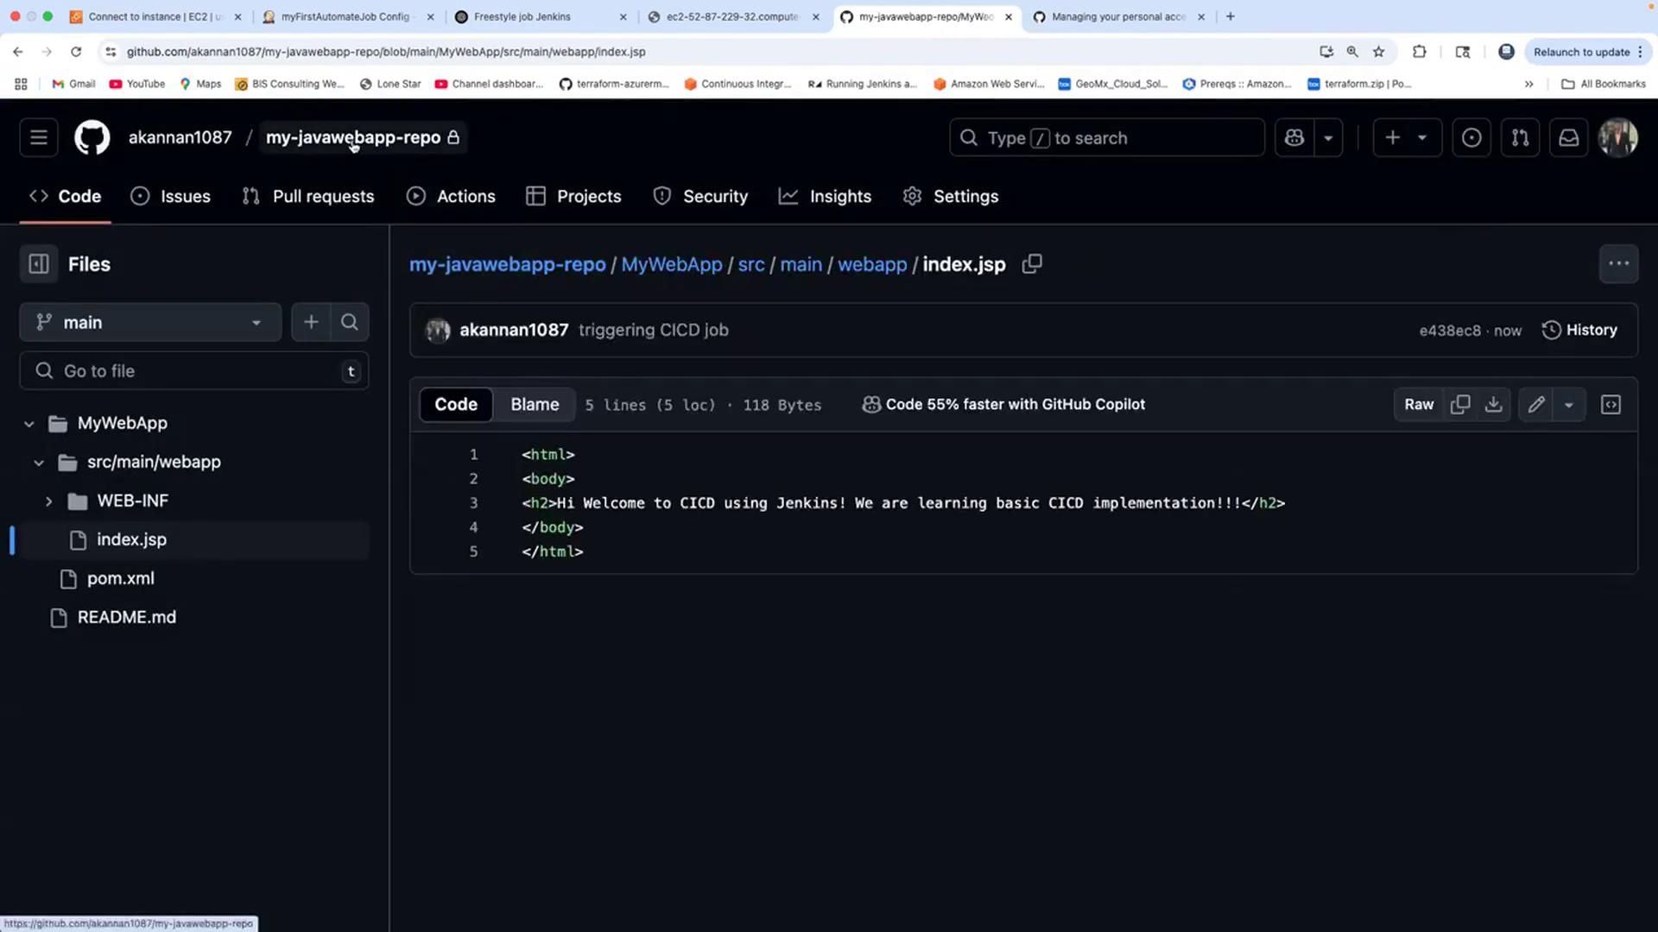
click(352, 140)
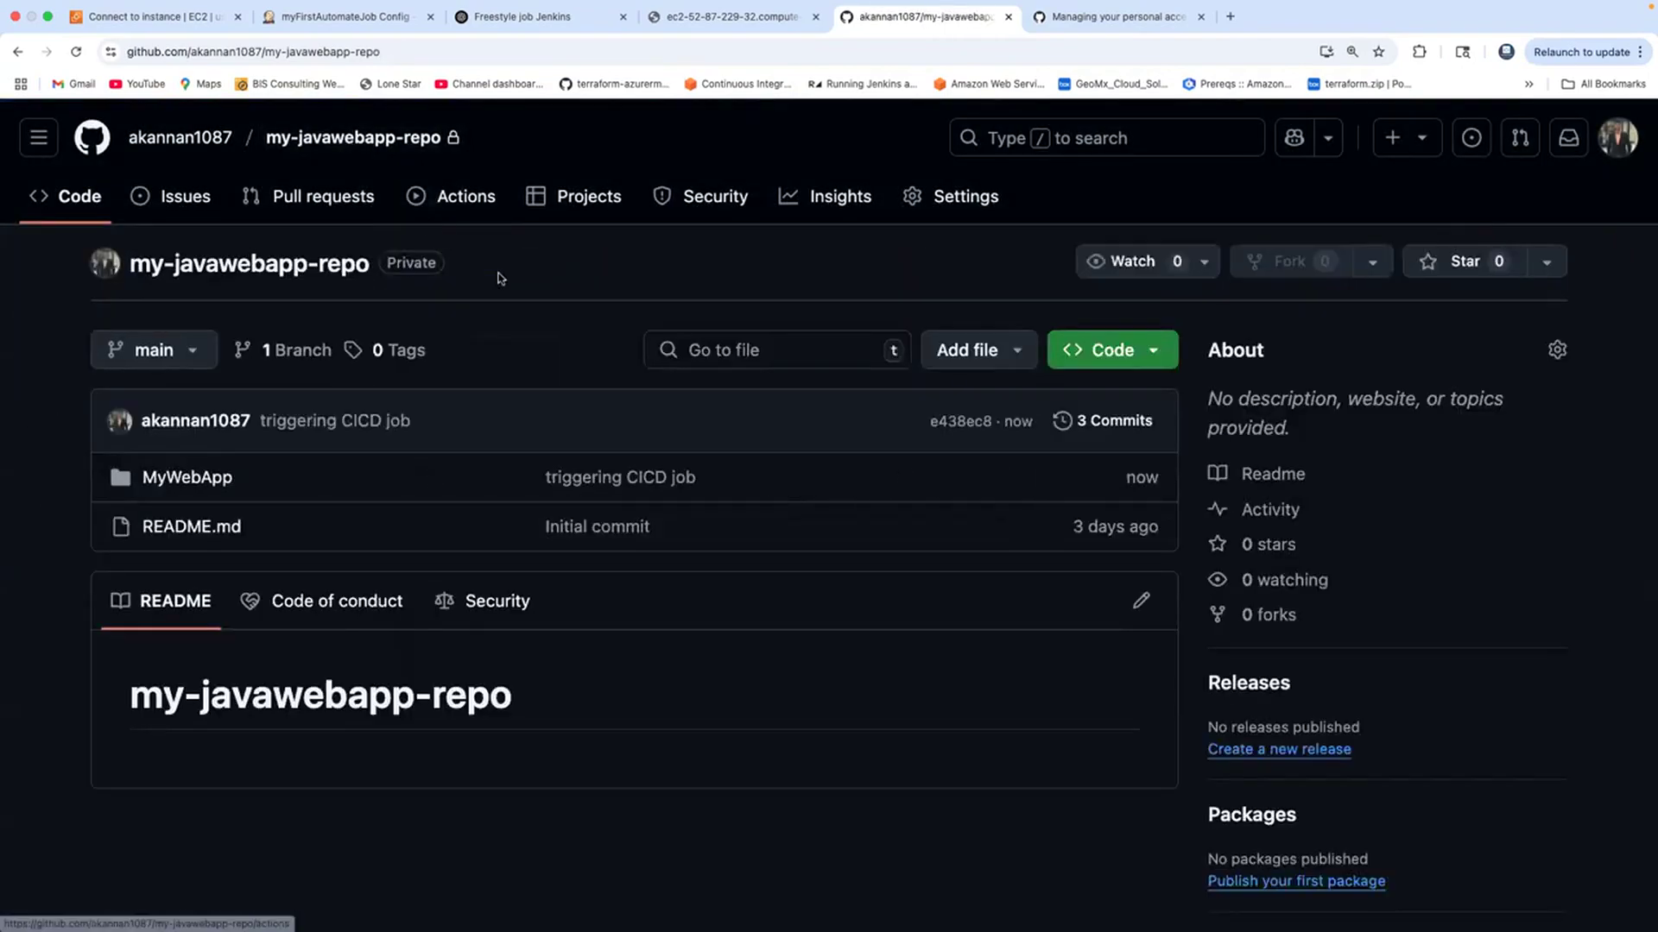
click(1107, 420)
Switch to Jenkins and save the myFirstAutomateJob configuration
click(345, 16)
mouse_move(309, 168)
click(512, 893)
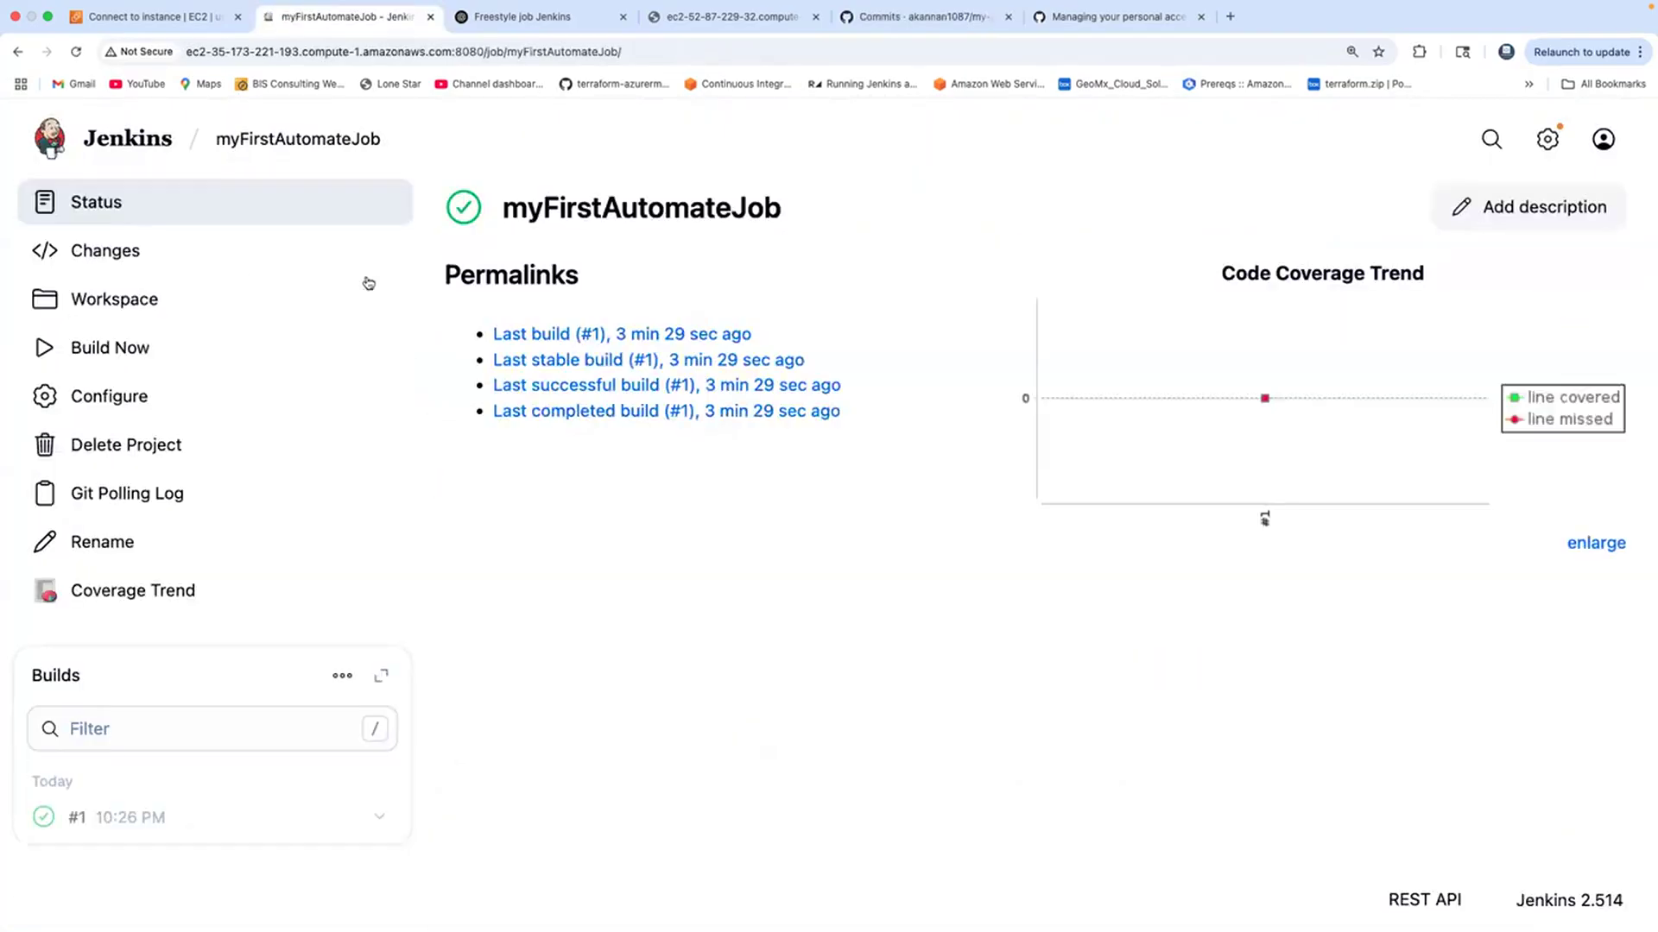
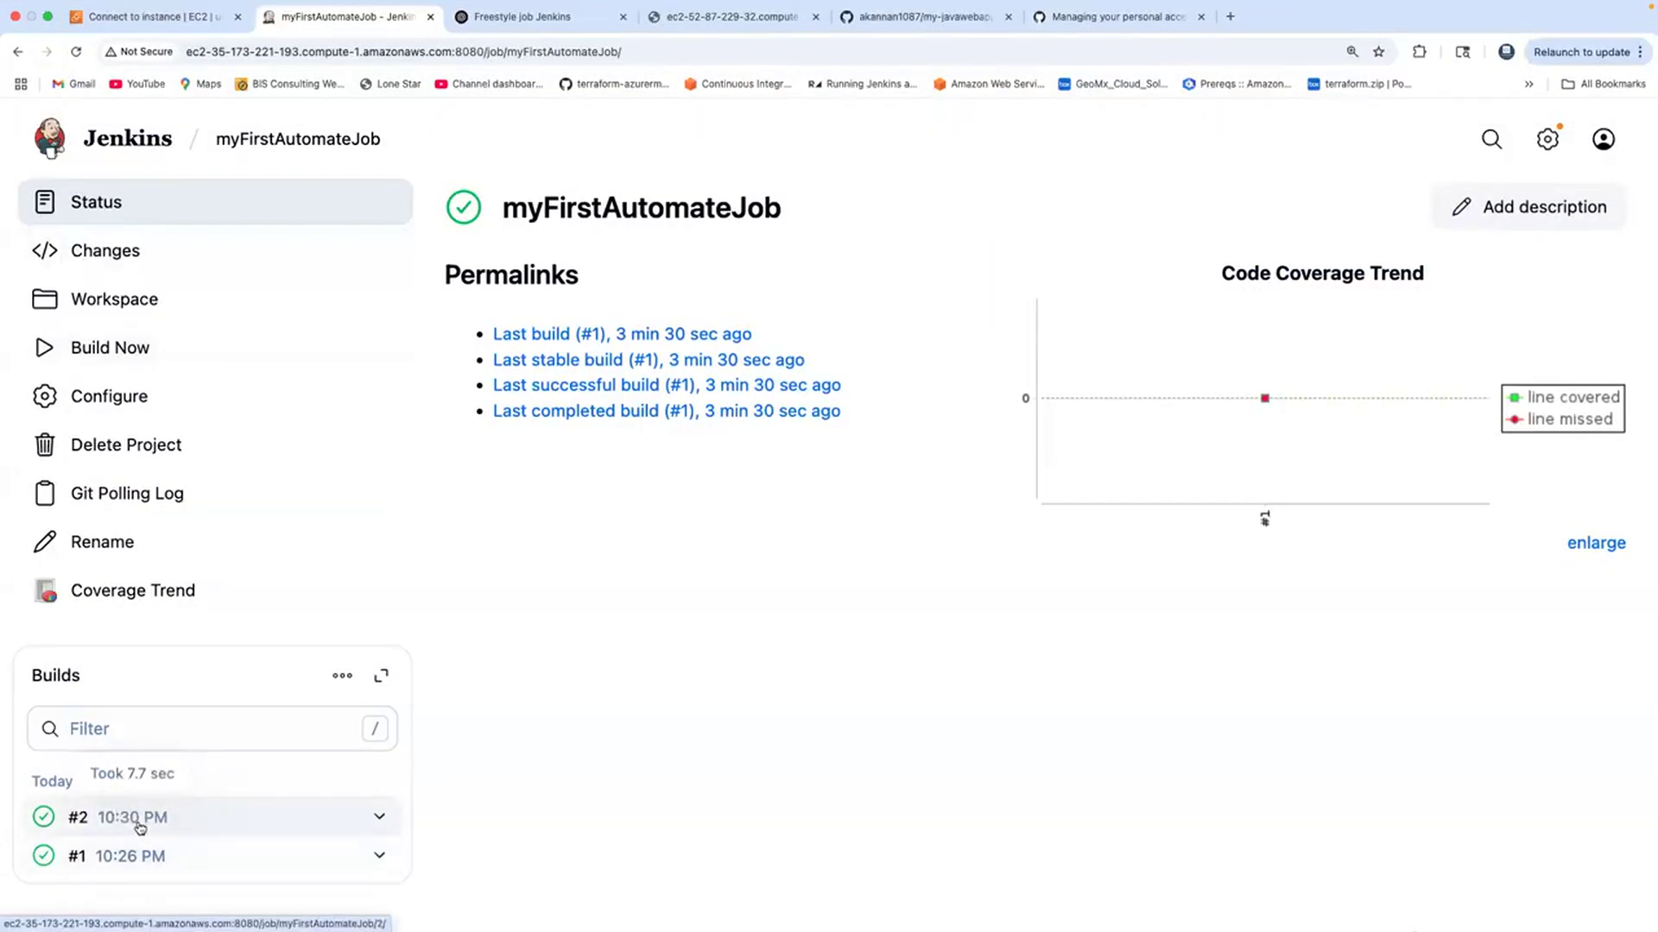
Open build #2's console output and examine what started the build, its commit message and the Tomcat deployment log
click(135, 823)
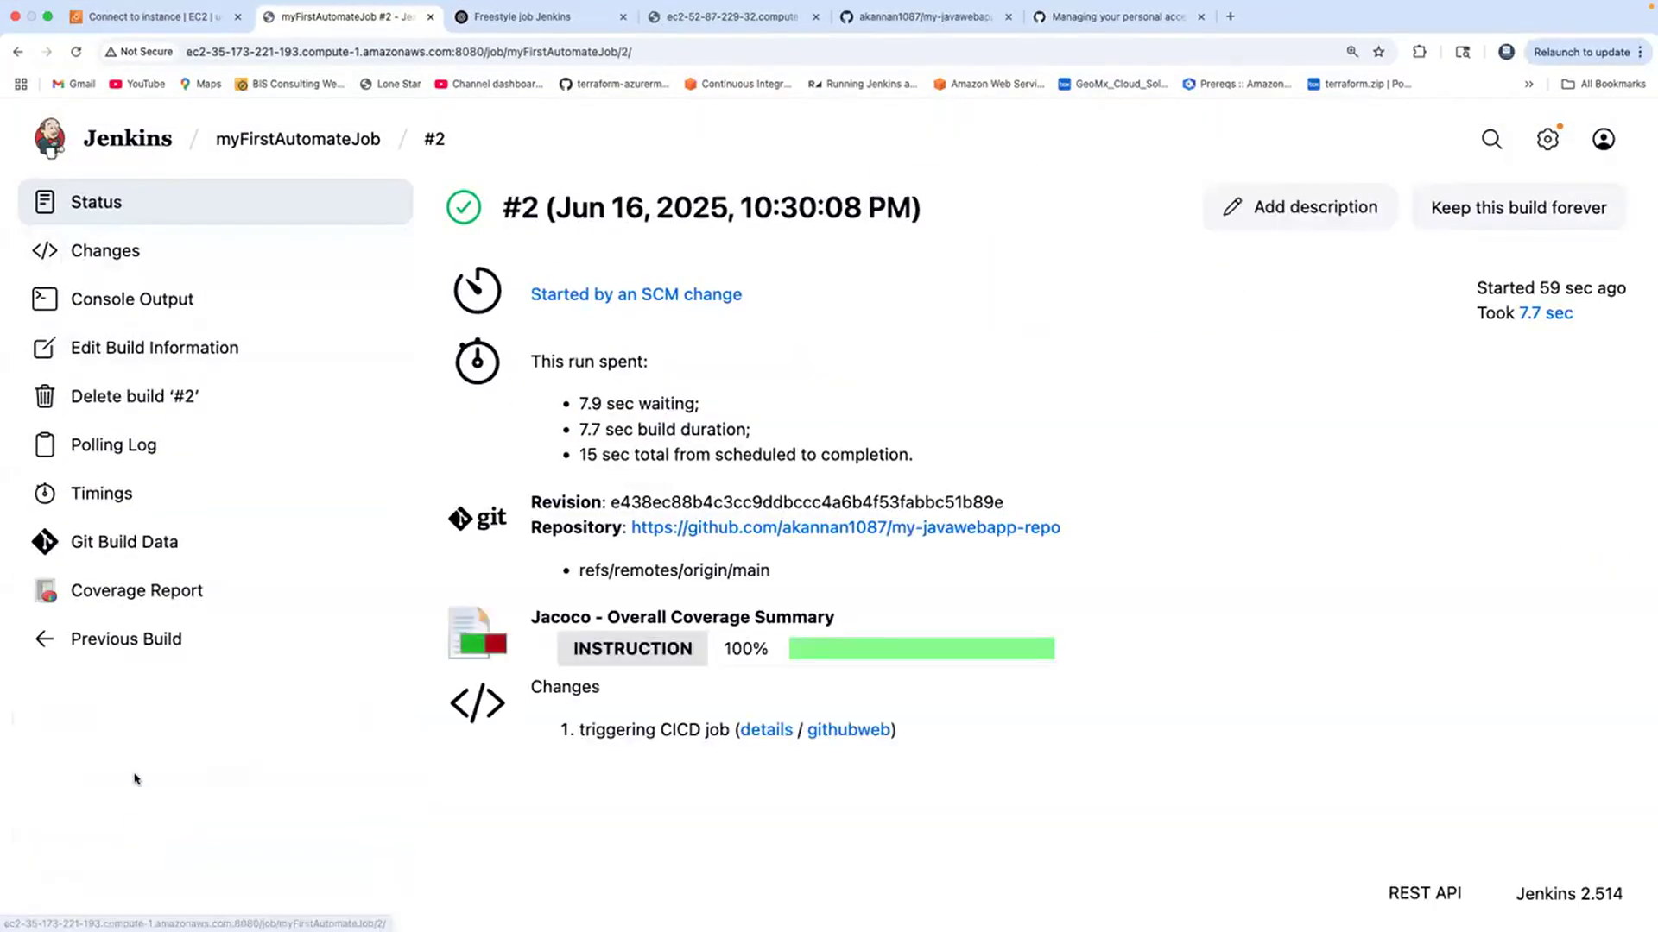
click(133, 304)
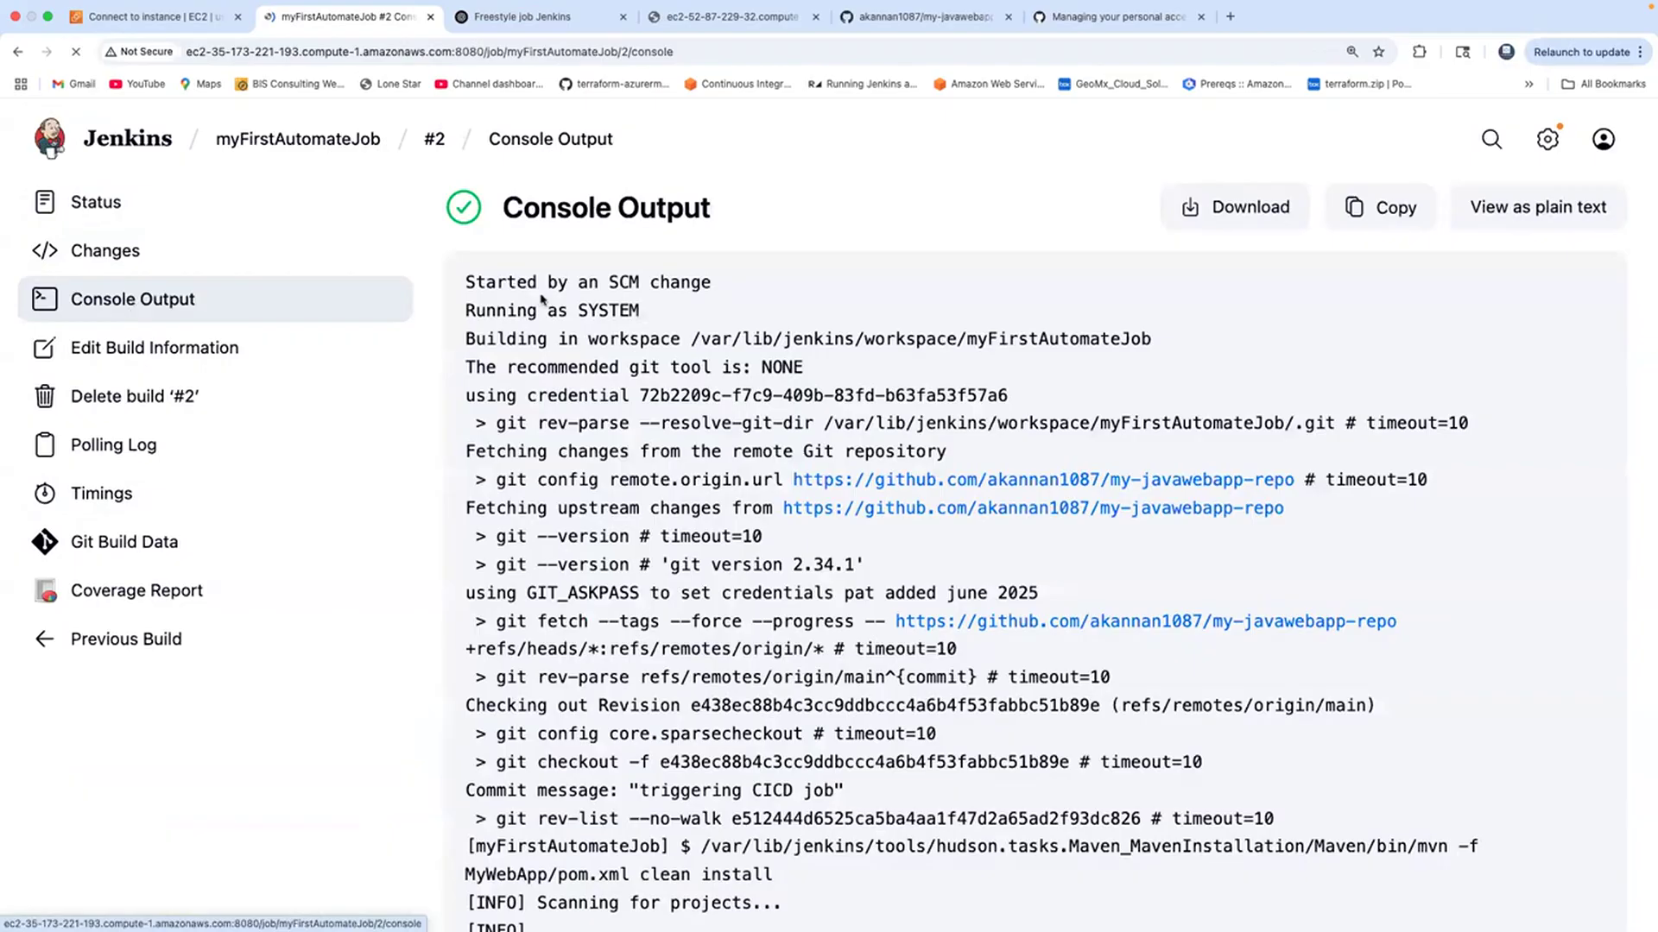
drag(466, 282, 716, 286)
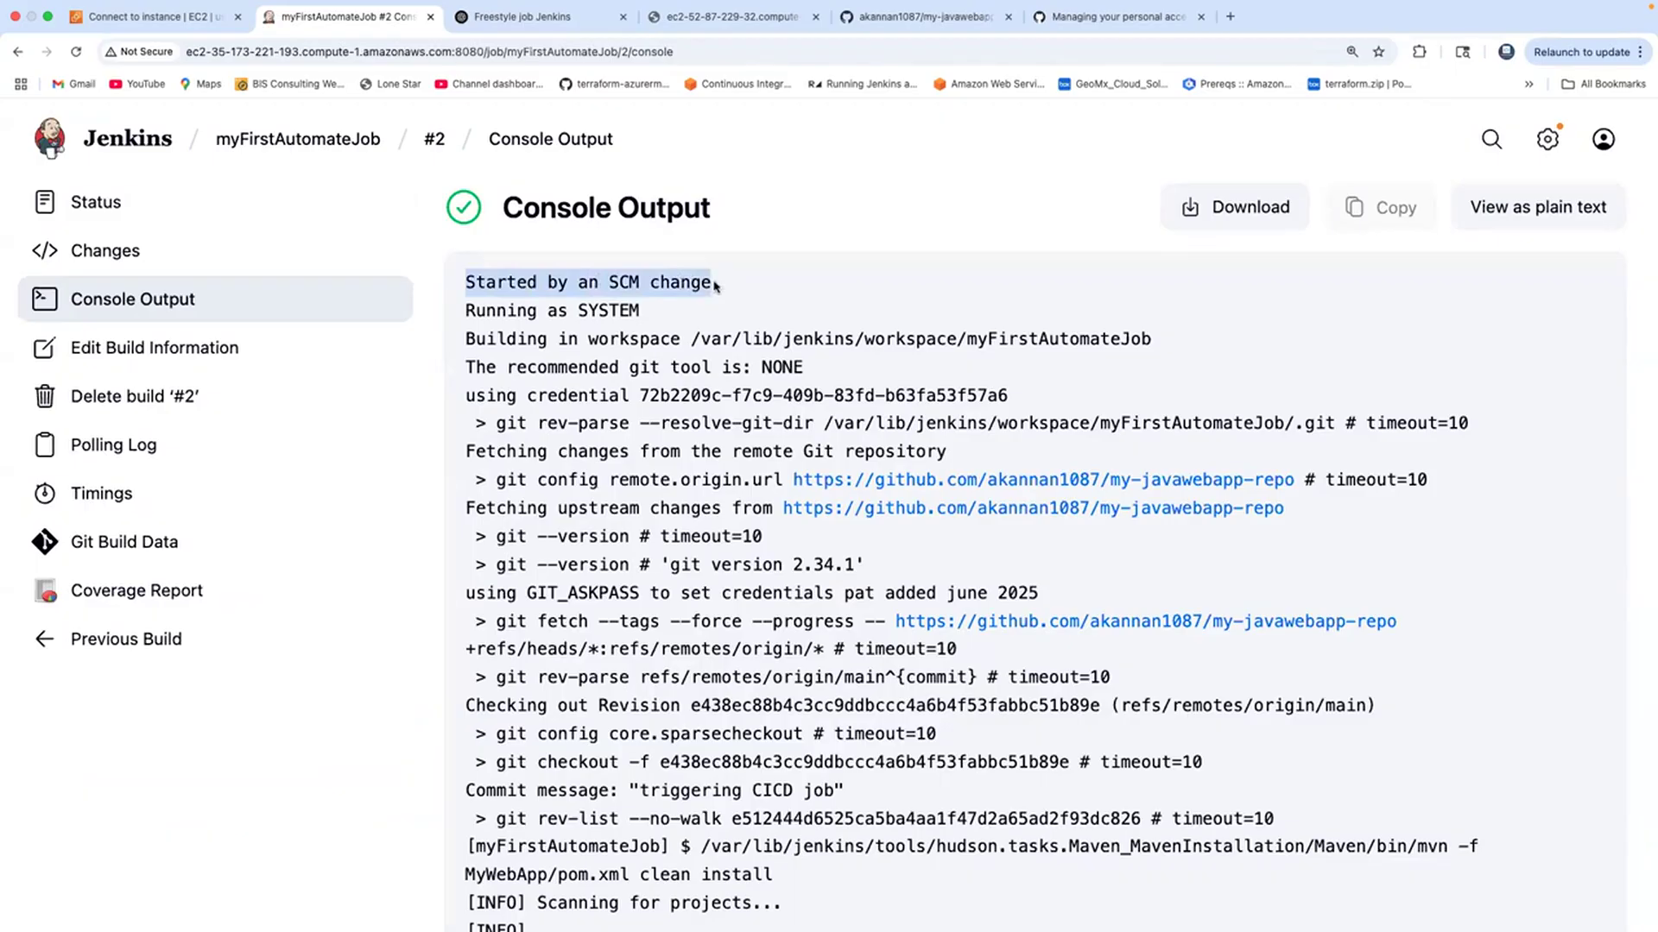
scroll(624, 443, down, 8)
scroll(660, 469, up, 4)
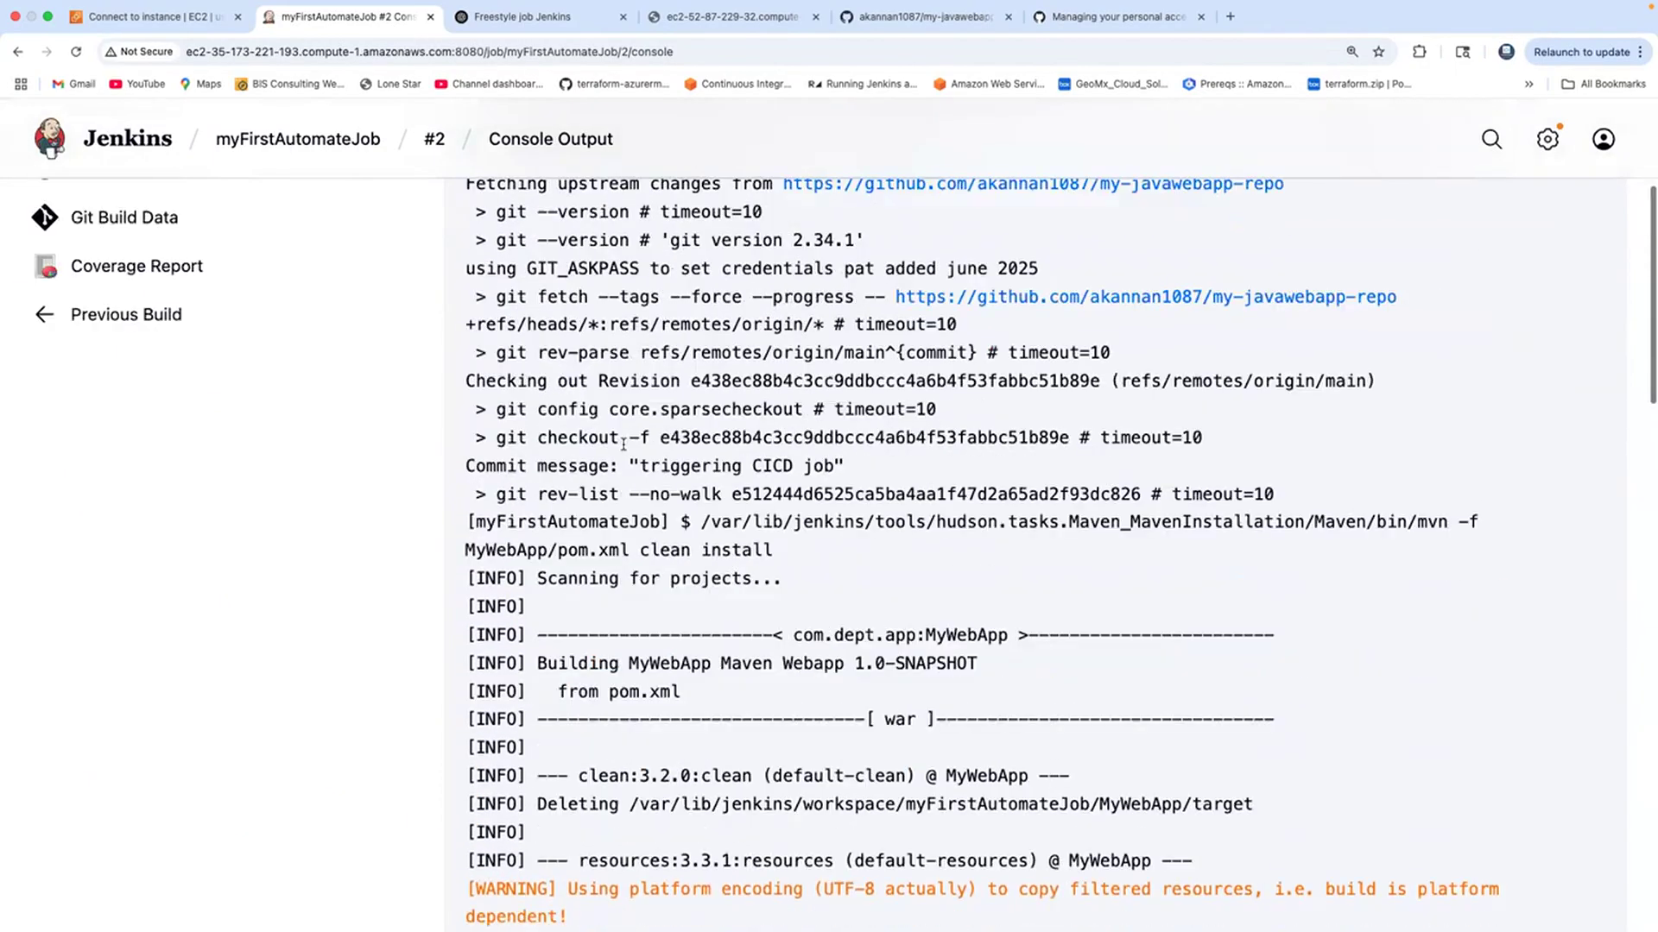
drag(643, 465, 806, 467)
scroll(807, 469, down, 8)
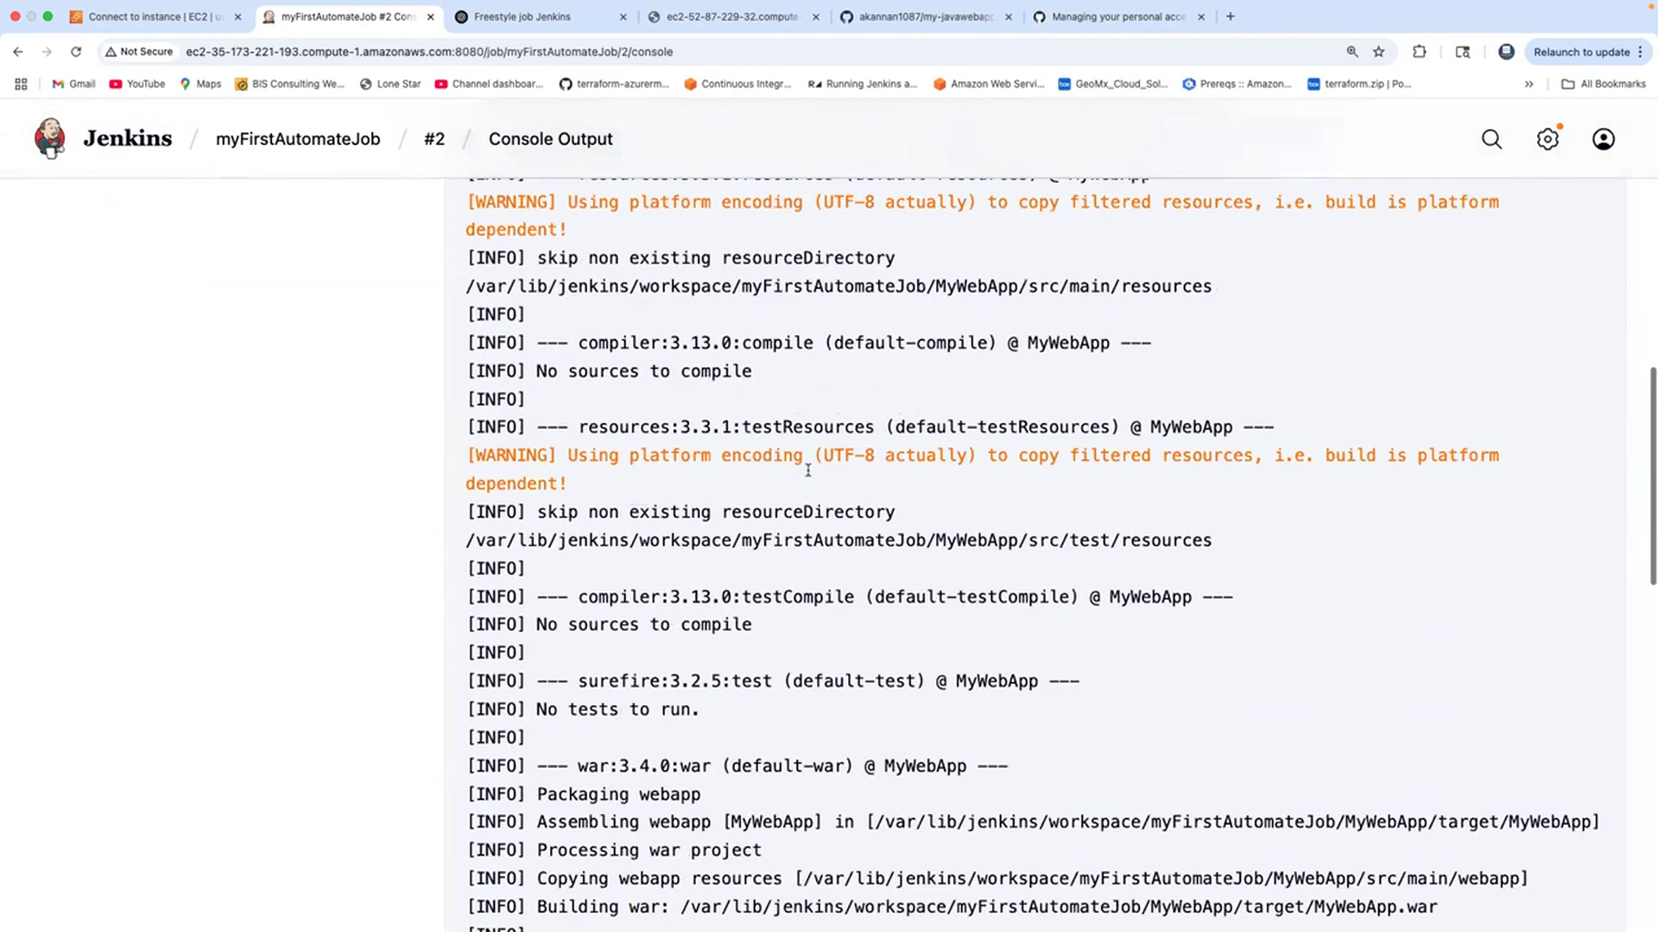
scroll(807, 471, down, 10)
drag(505, 467, 630, 649)
click(699, 409)
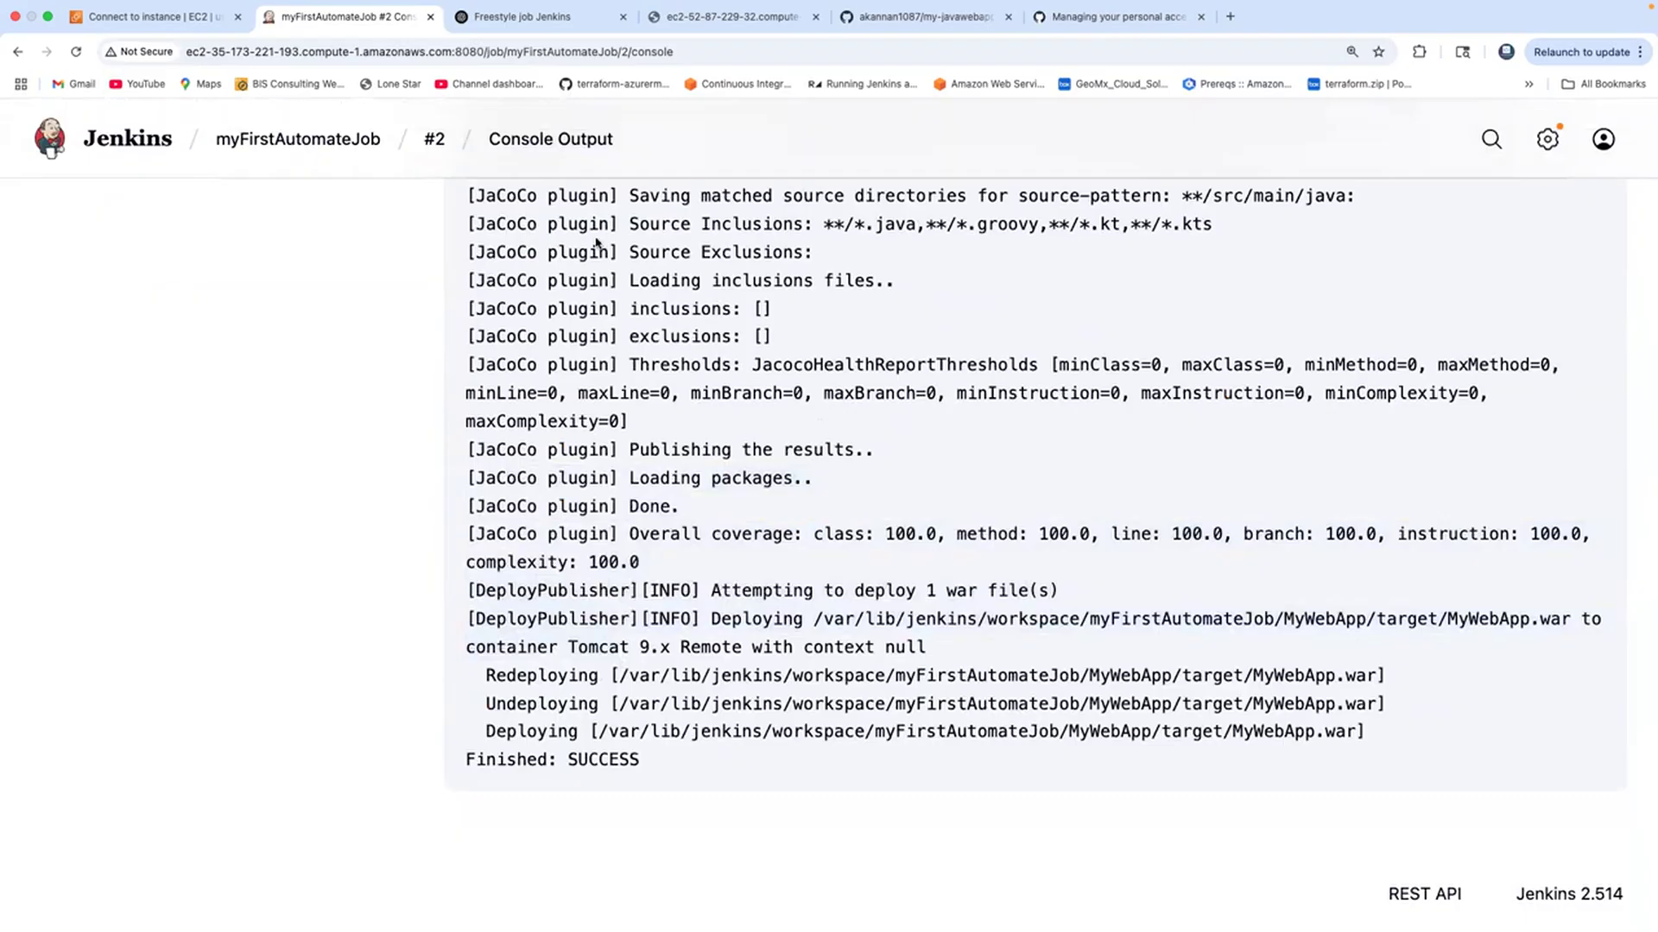
Switch to the deployed MyWebApp page on Tomcat, reload it and check its heading text
click(734, 17)
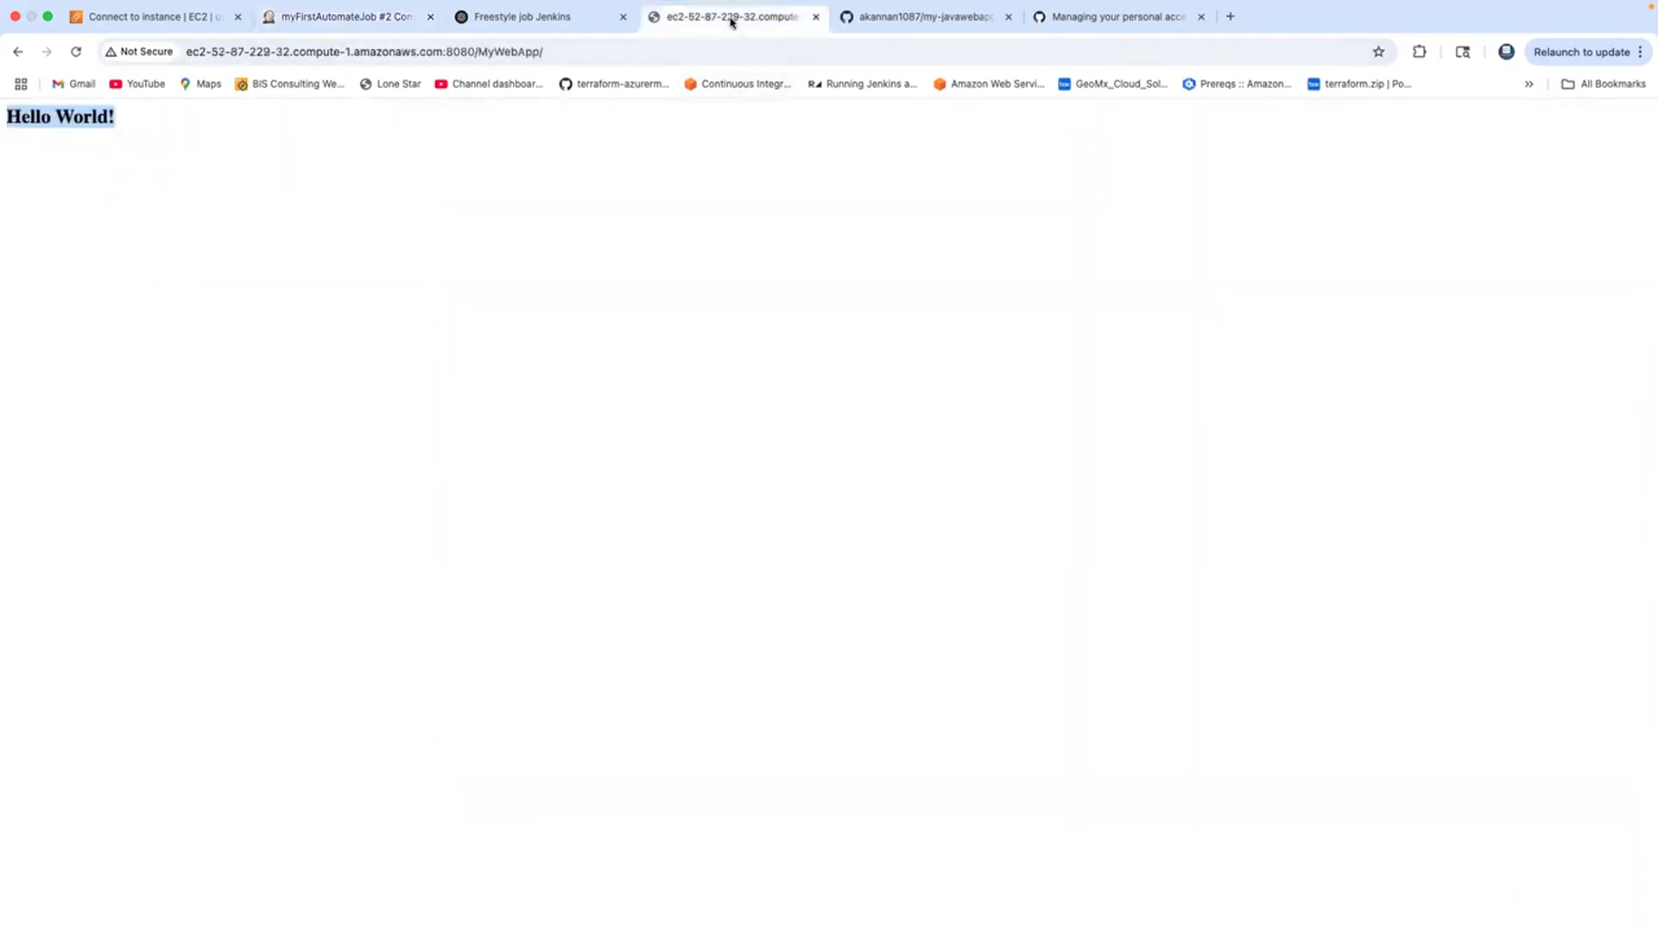
click(77, 52)
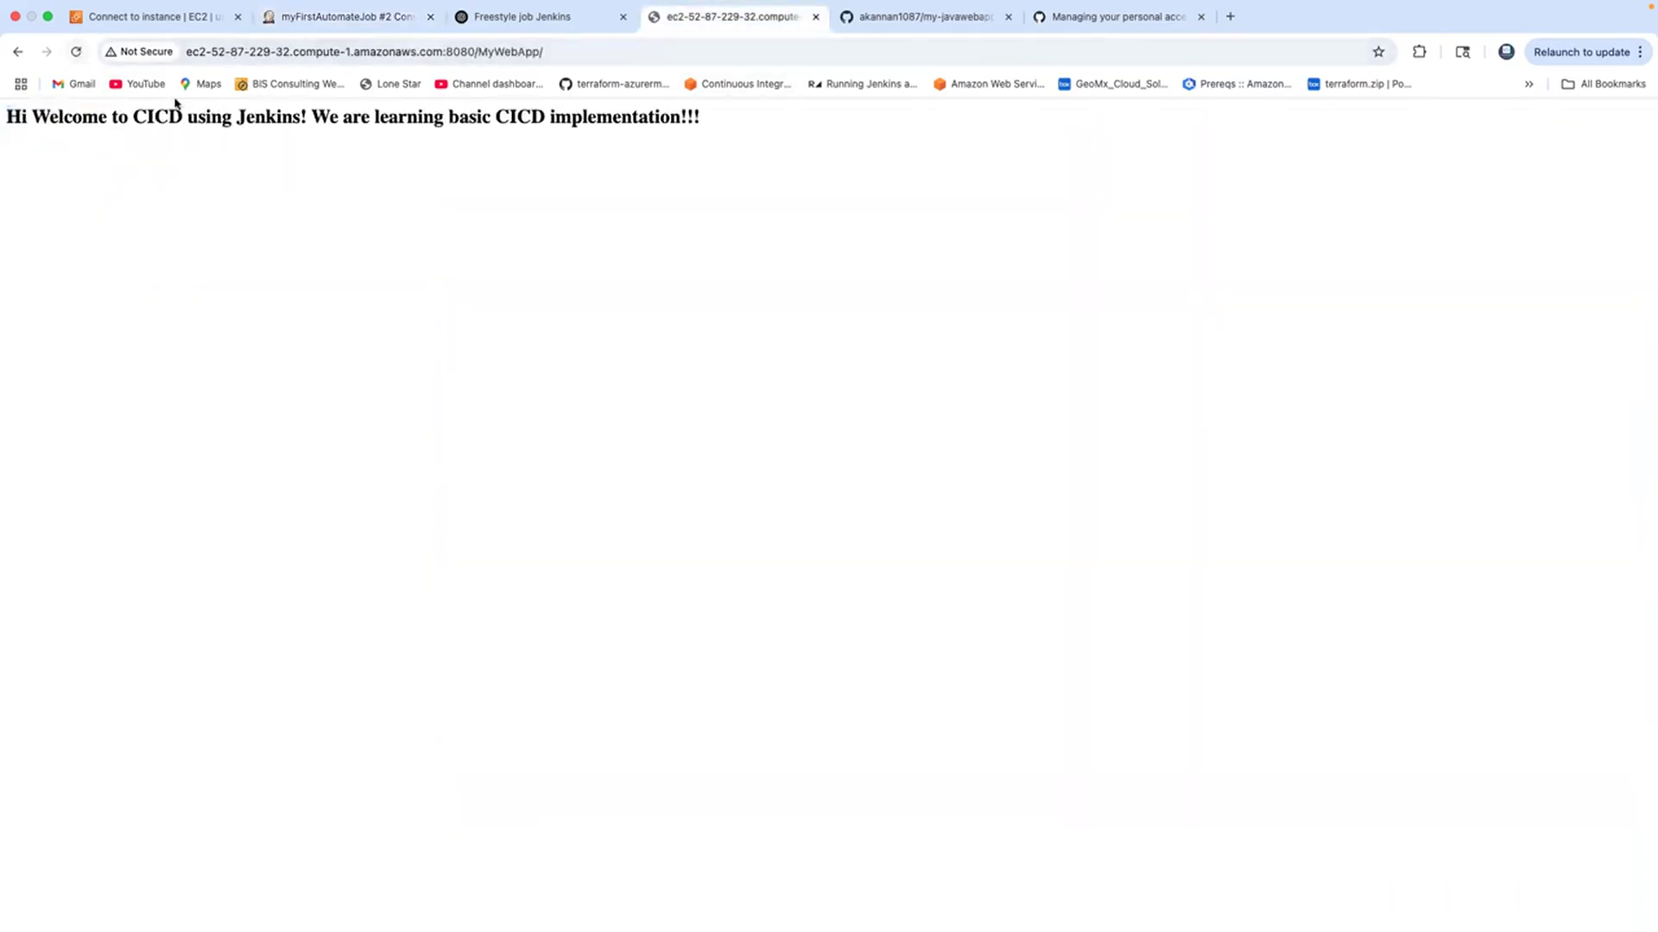
triple_click(200, 115)
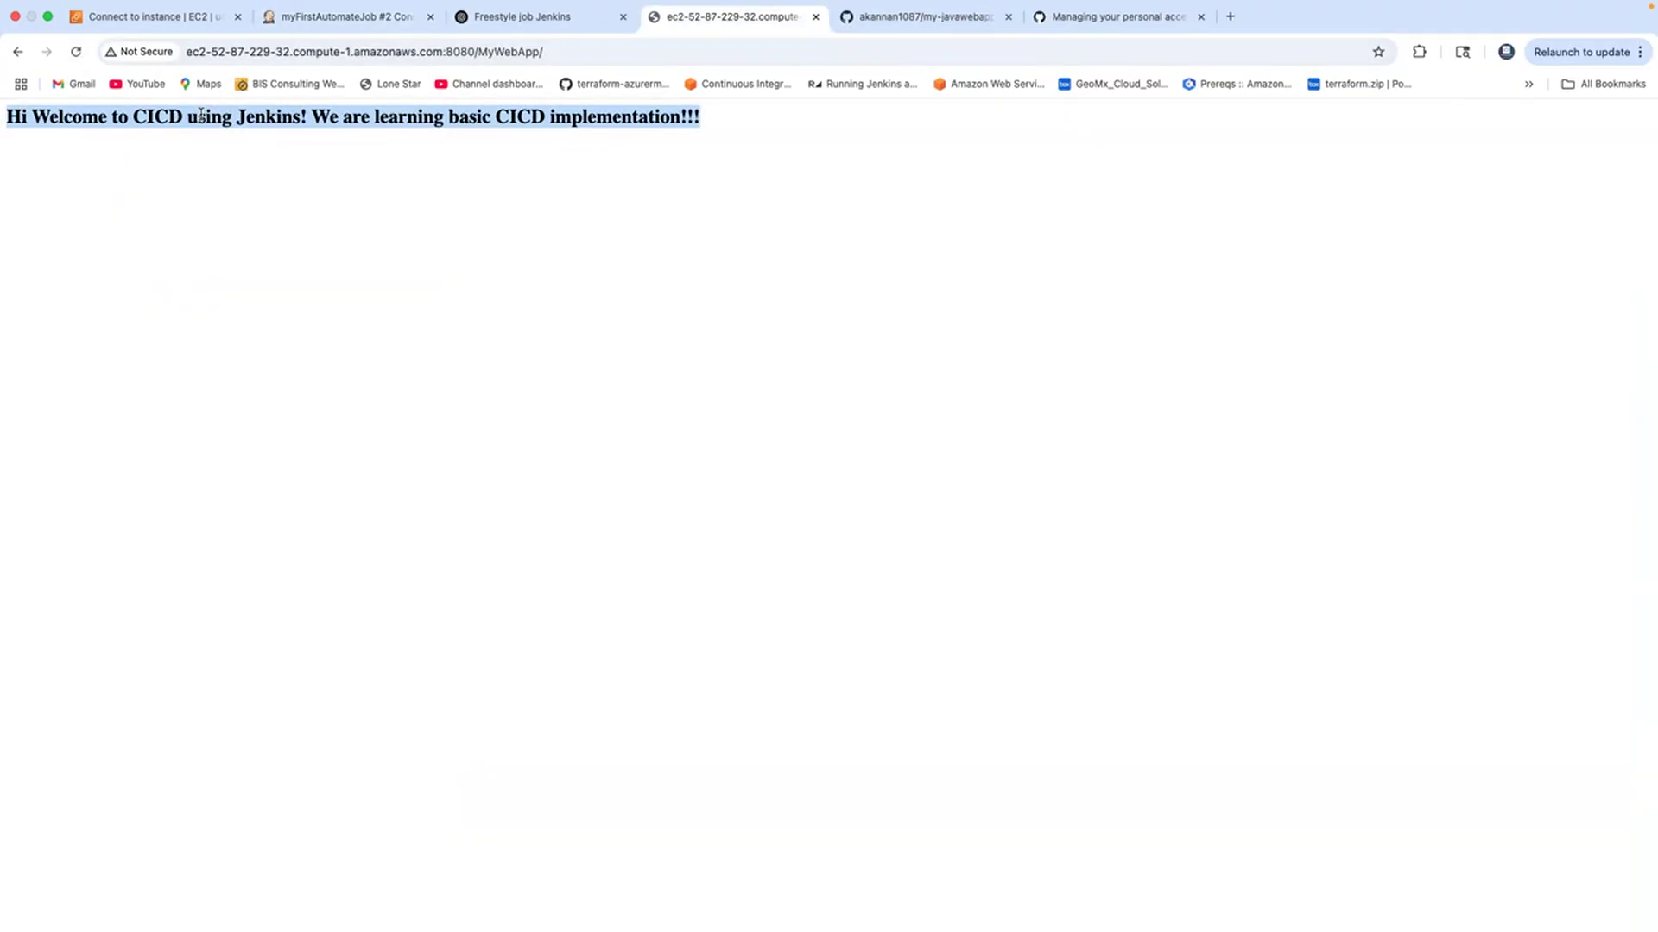
Back in Jenkins, view the JaCoCo coverage report from myFirstAutomateJob's code coverage trend
click(326, 19)
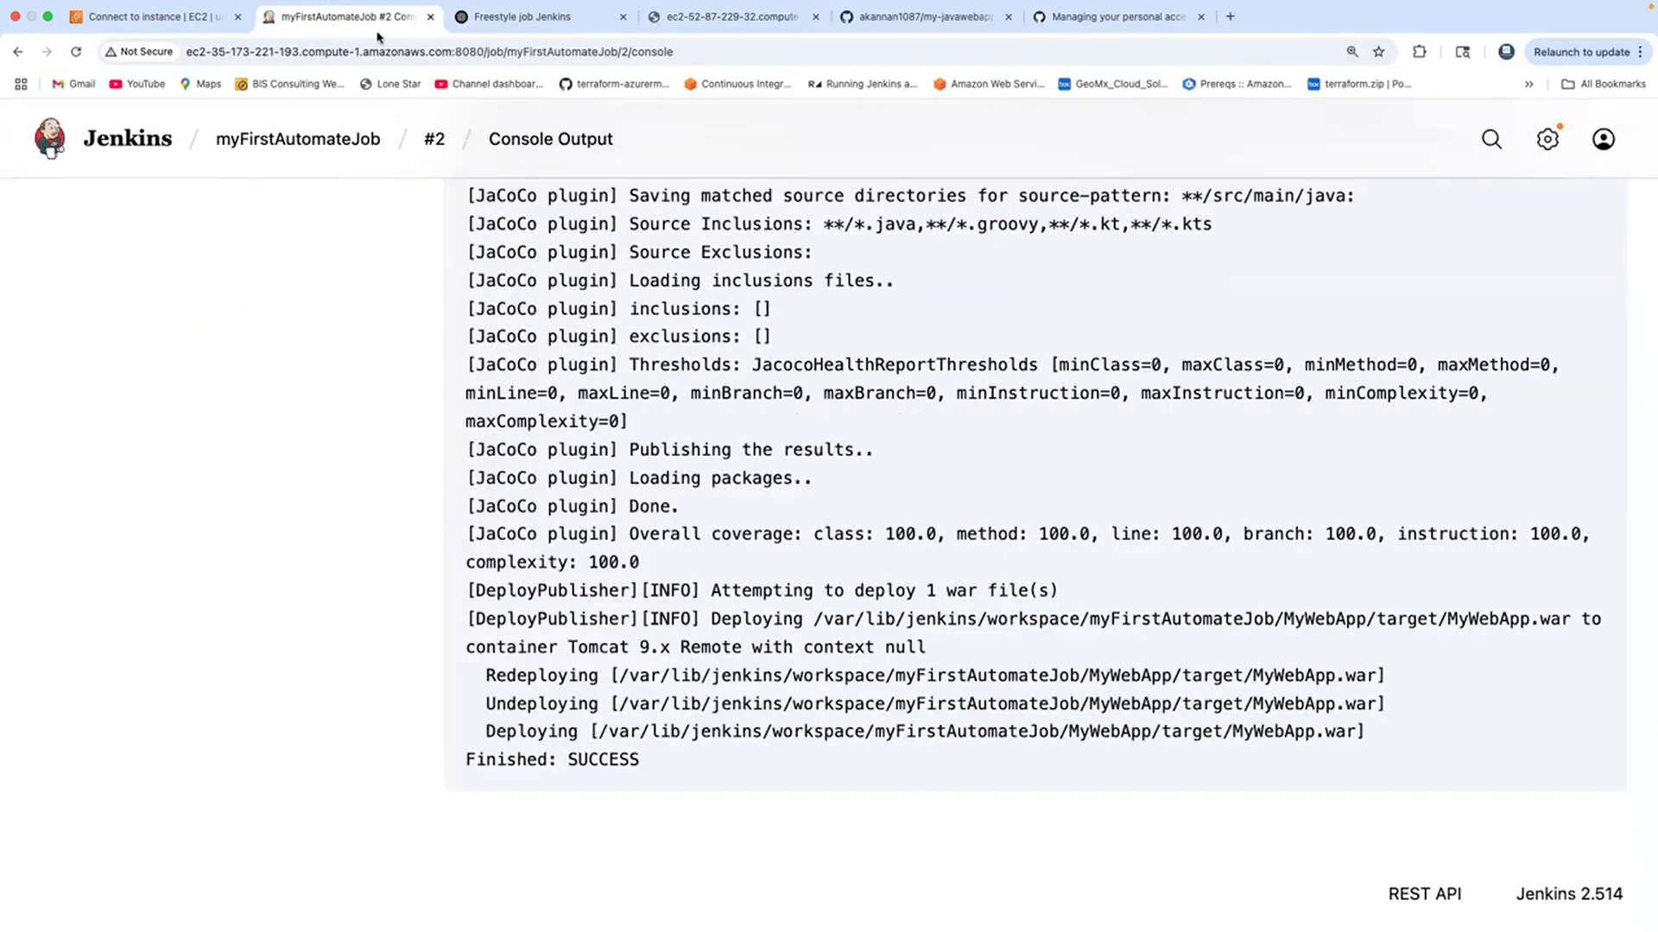
click(298, 139)
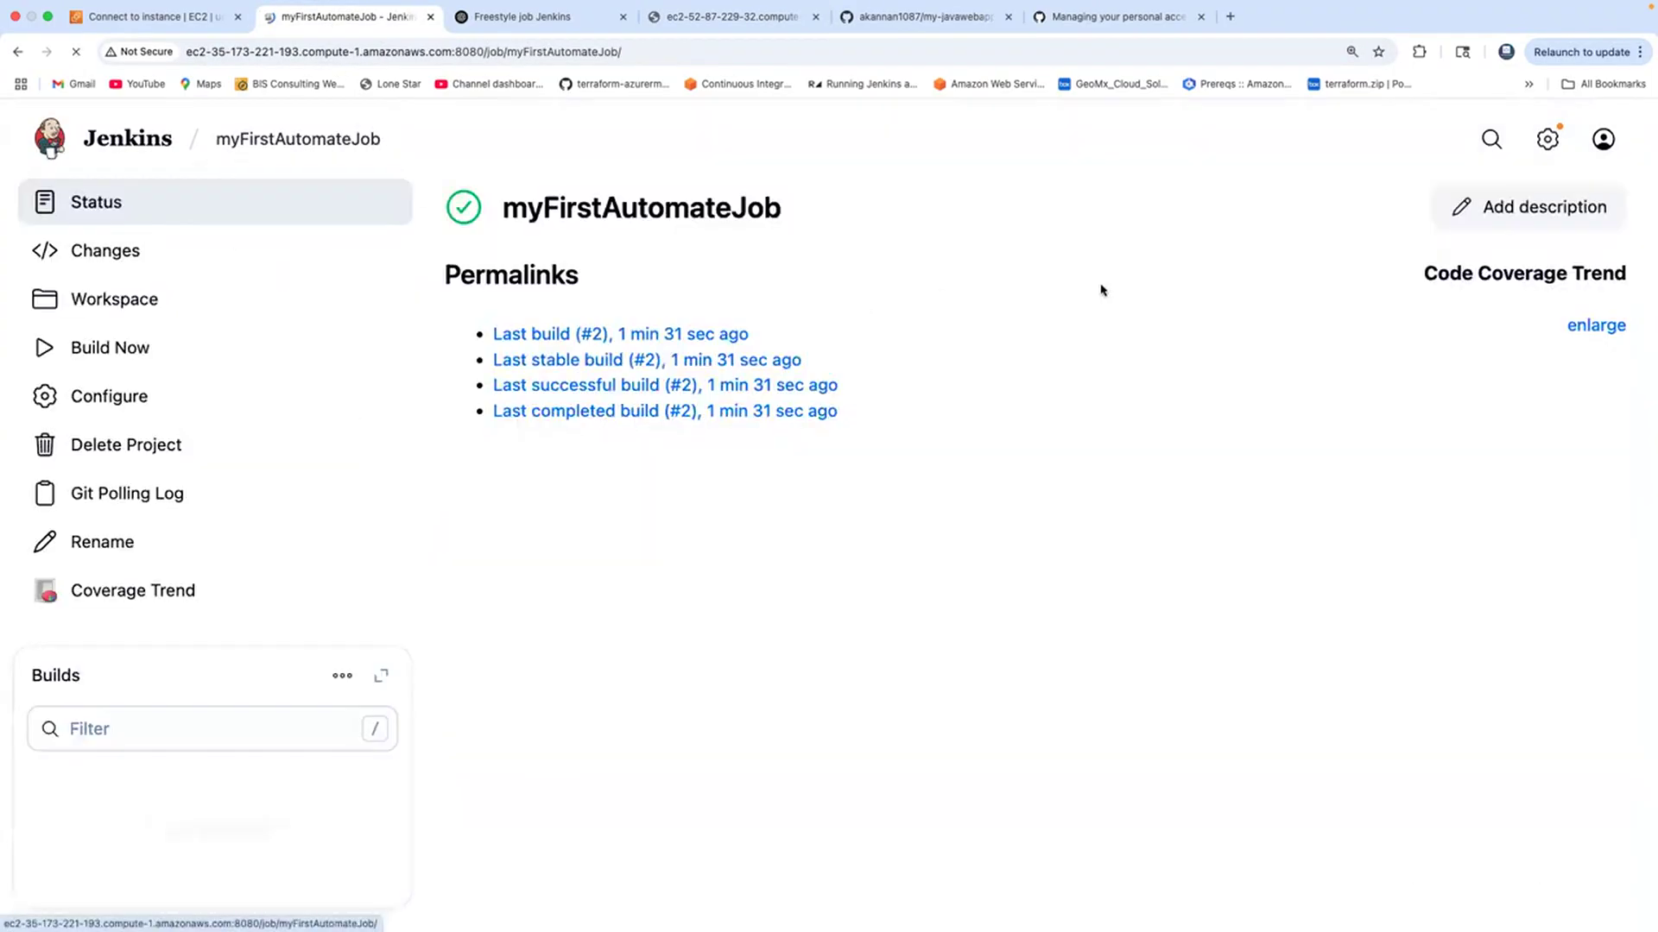
click(1192, 339)
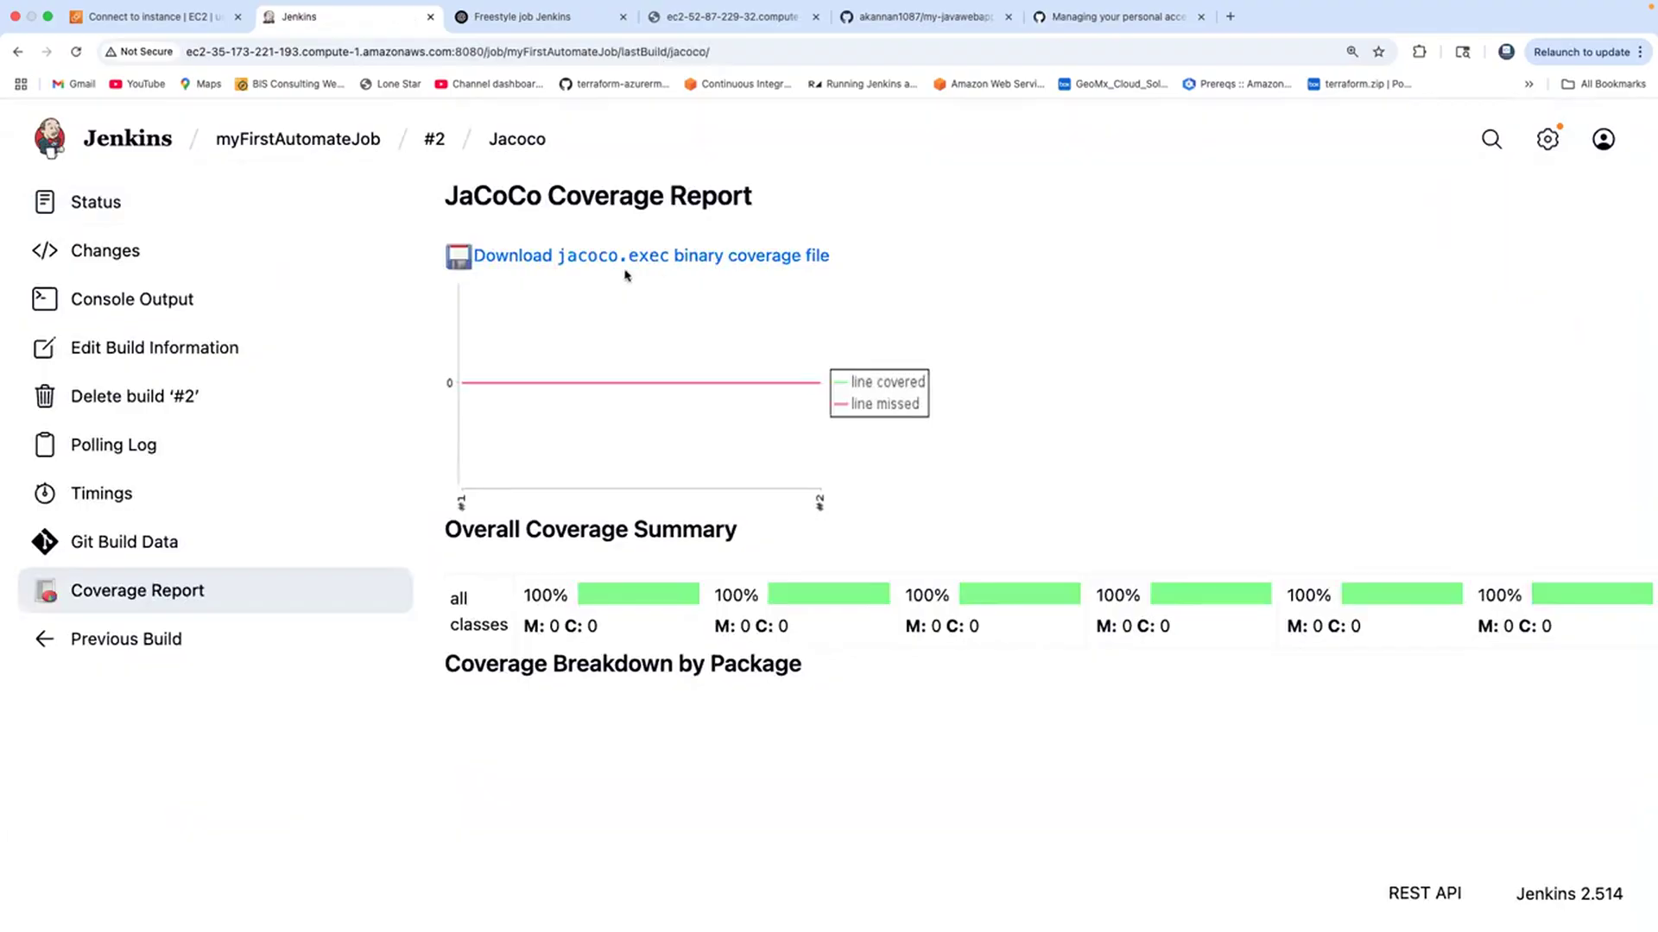
Open myFirstAutomateJob's configuration and review the WAR/EAR files pattern in the Deploy war/ear to a container post-build action
click(326, 142)
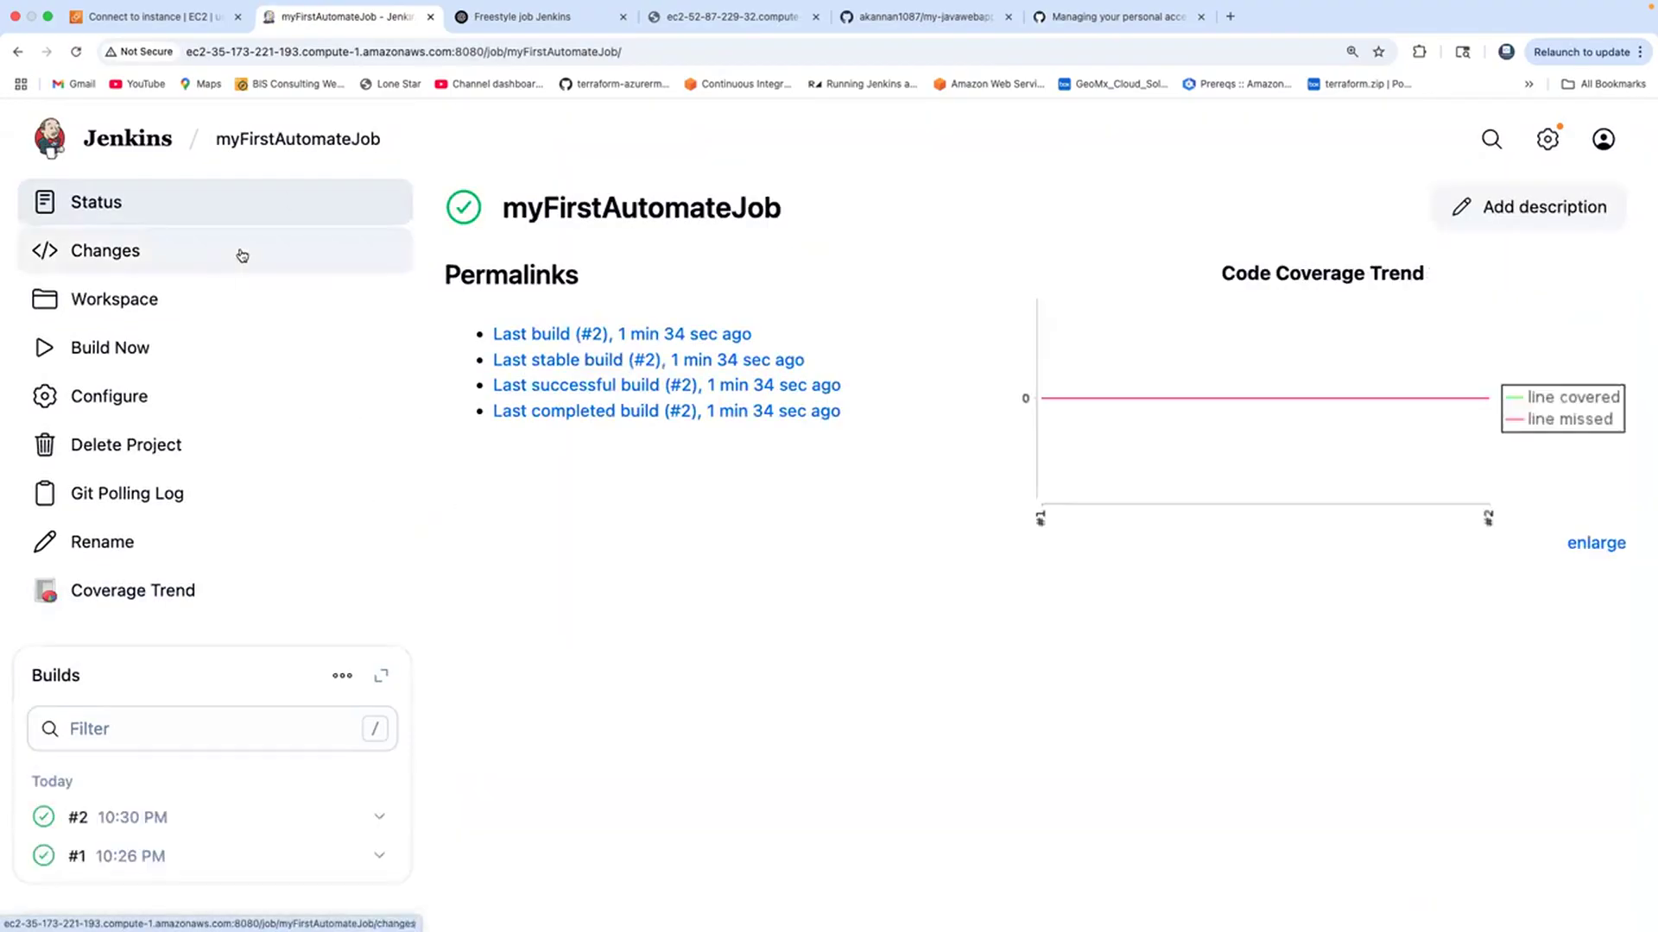
click(122, 403)
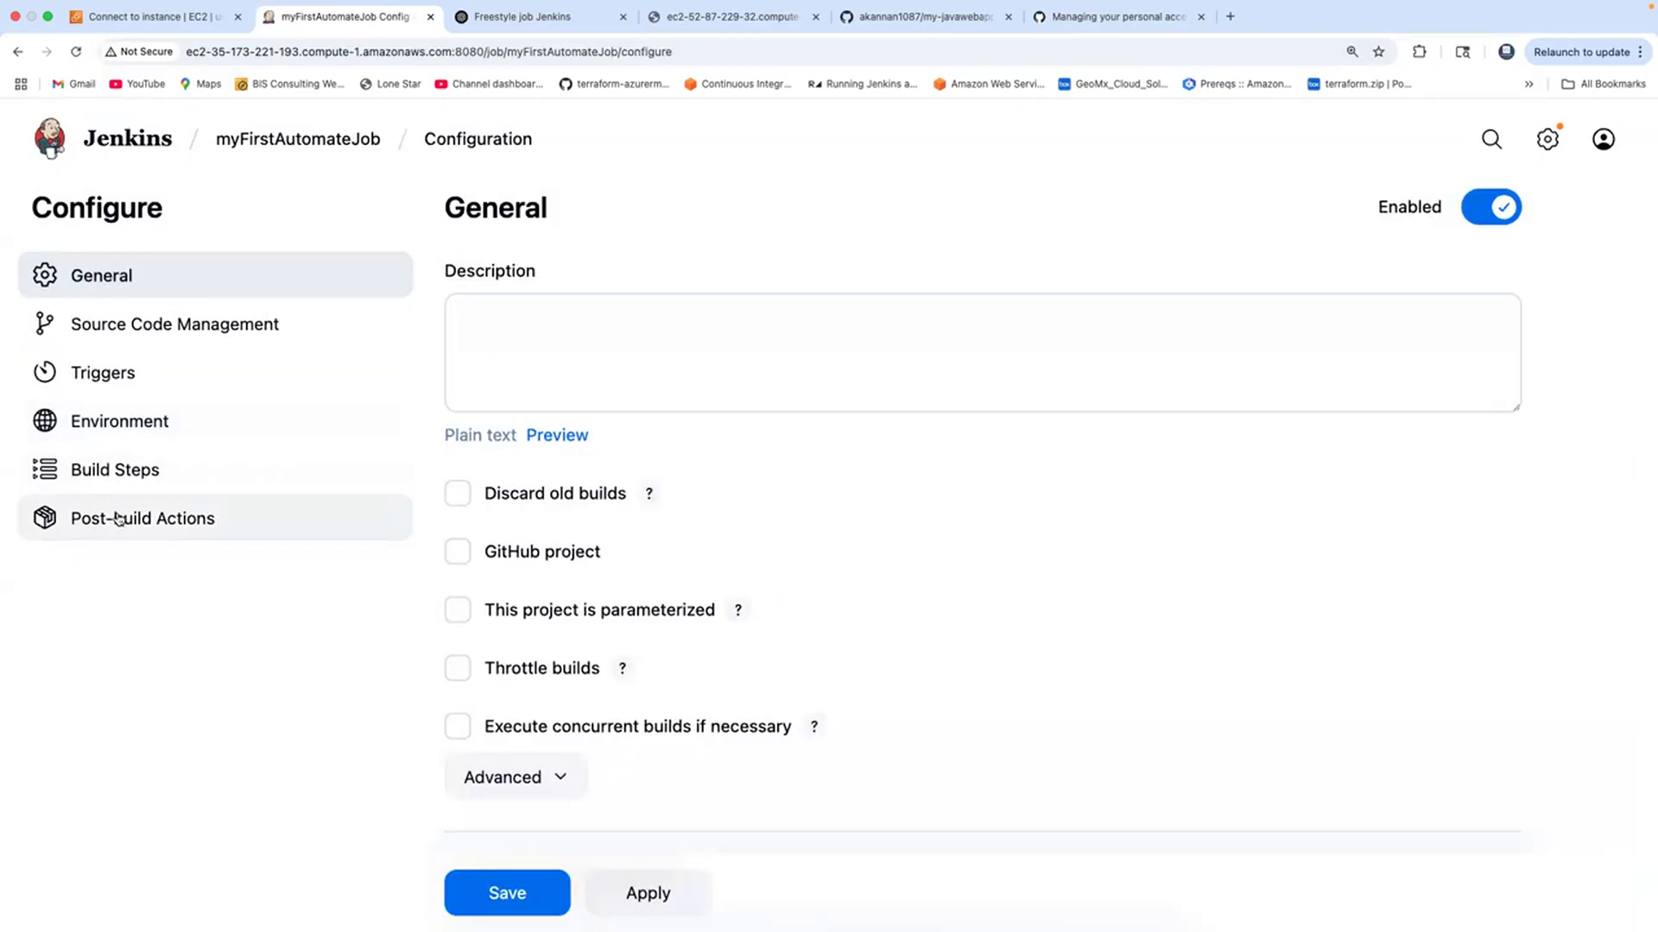
click(119, 517)
scroll(804, 408, down, 15)
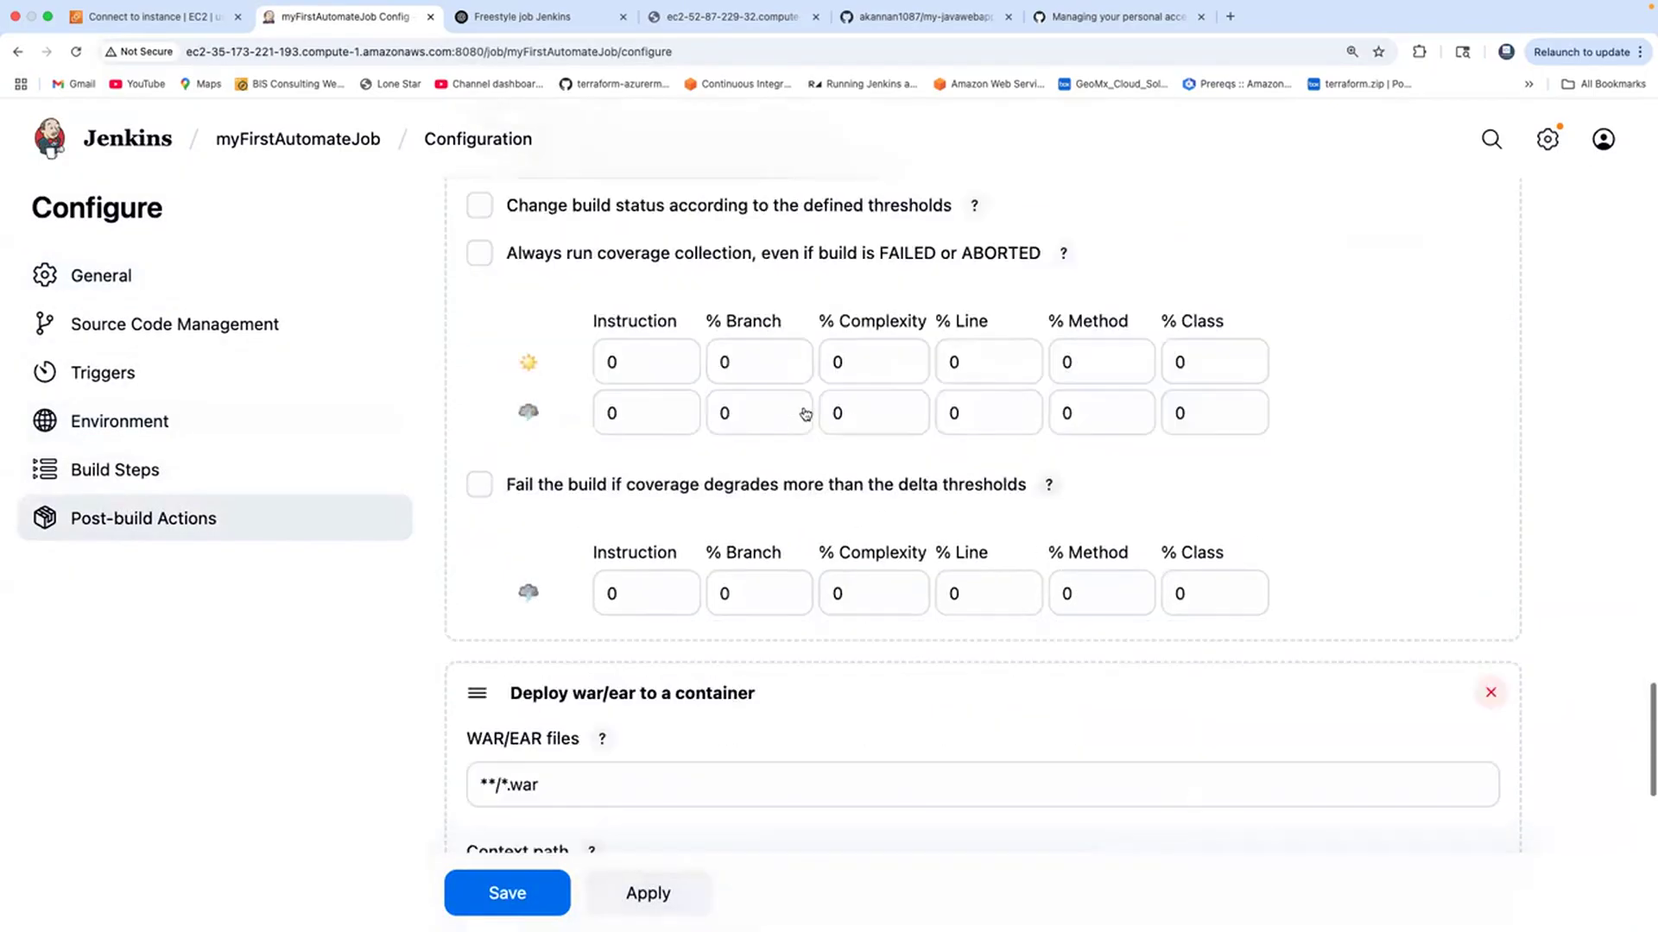
scroll(729, 383, down, 1)
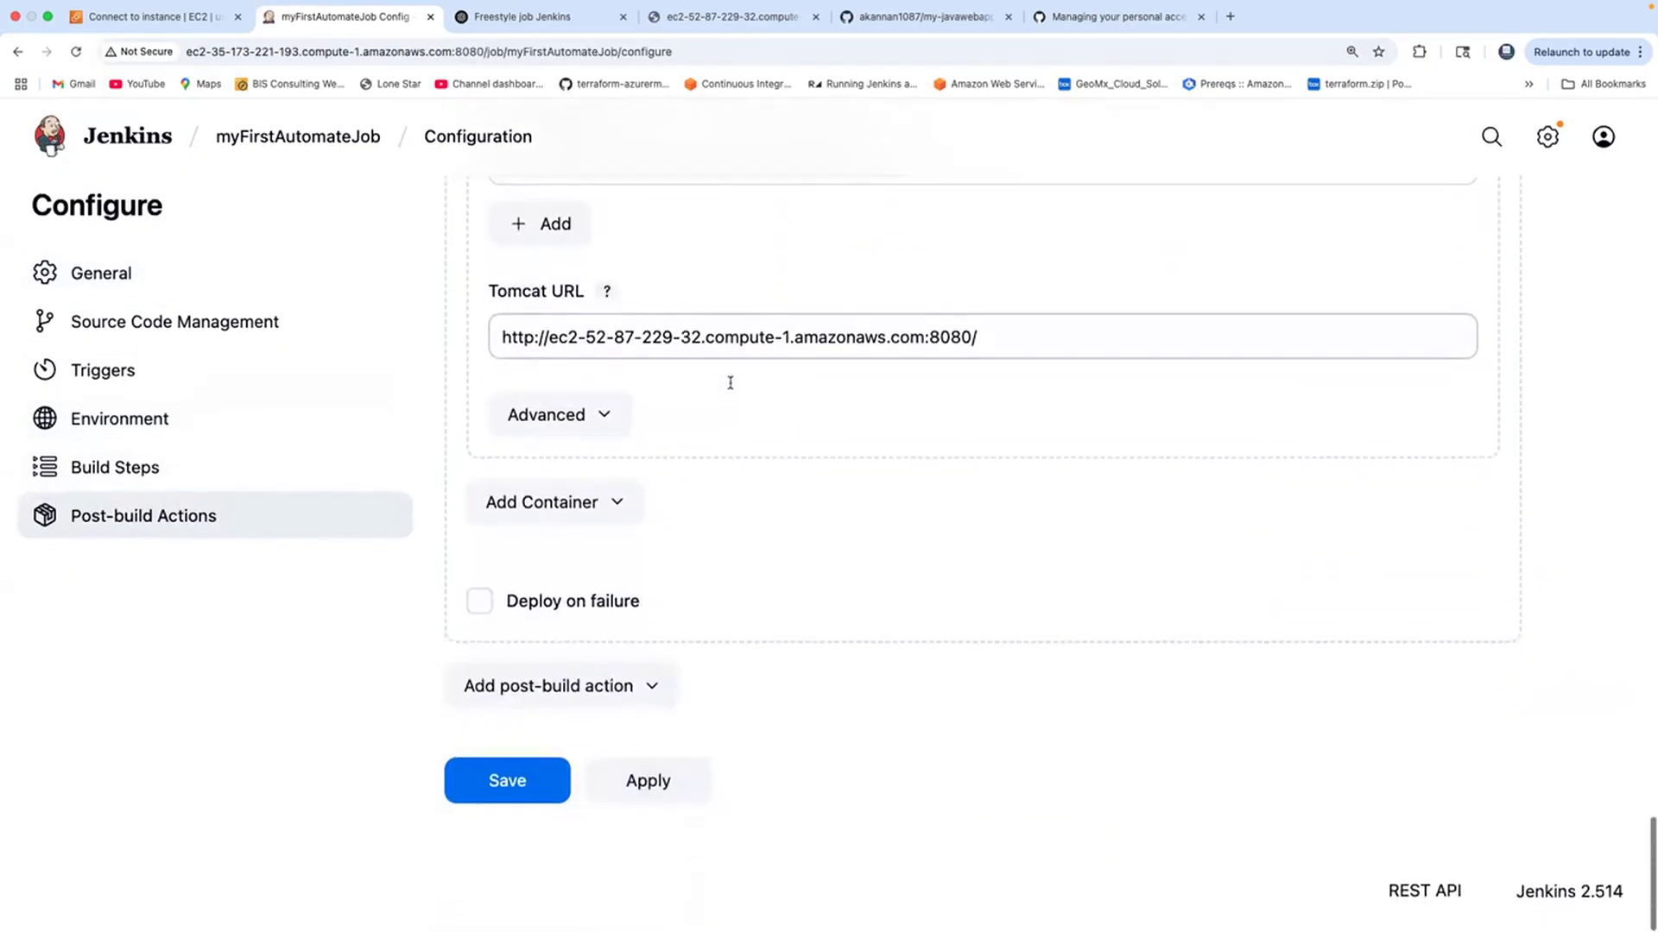
scroll(730, 382, up, 5)
drag(588, 309, 467, 308)
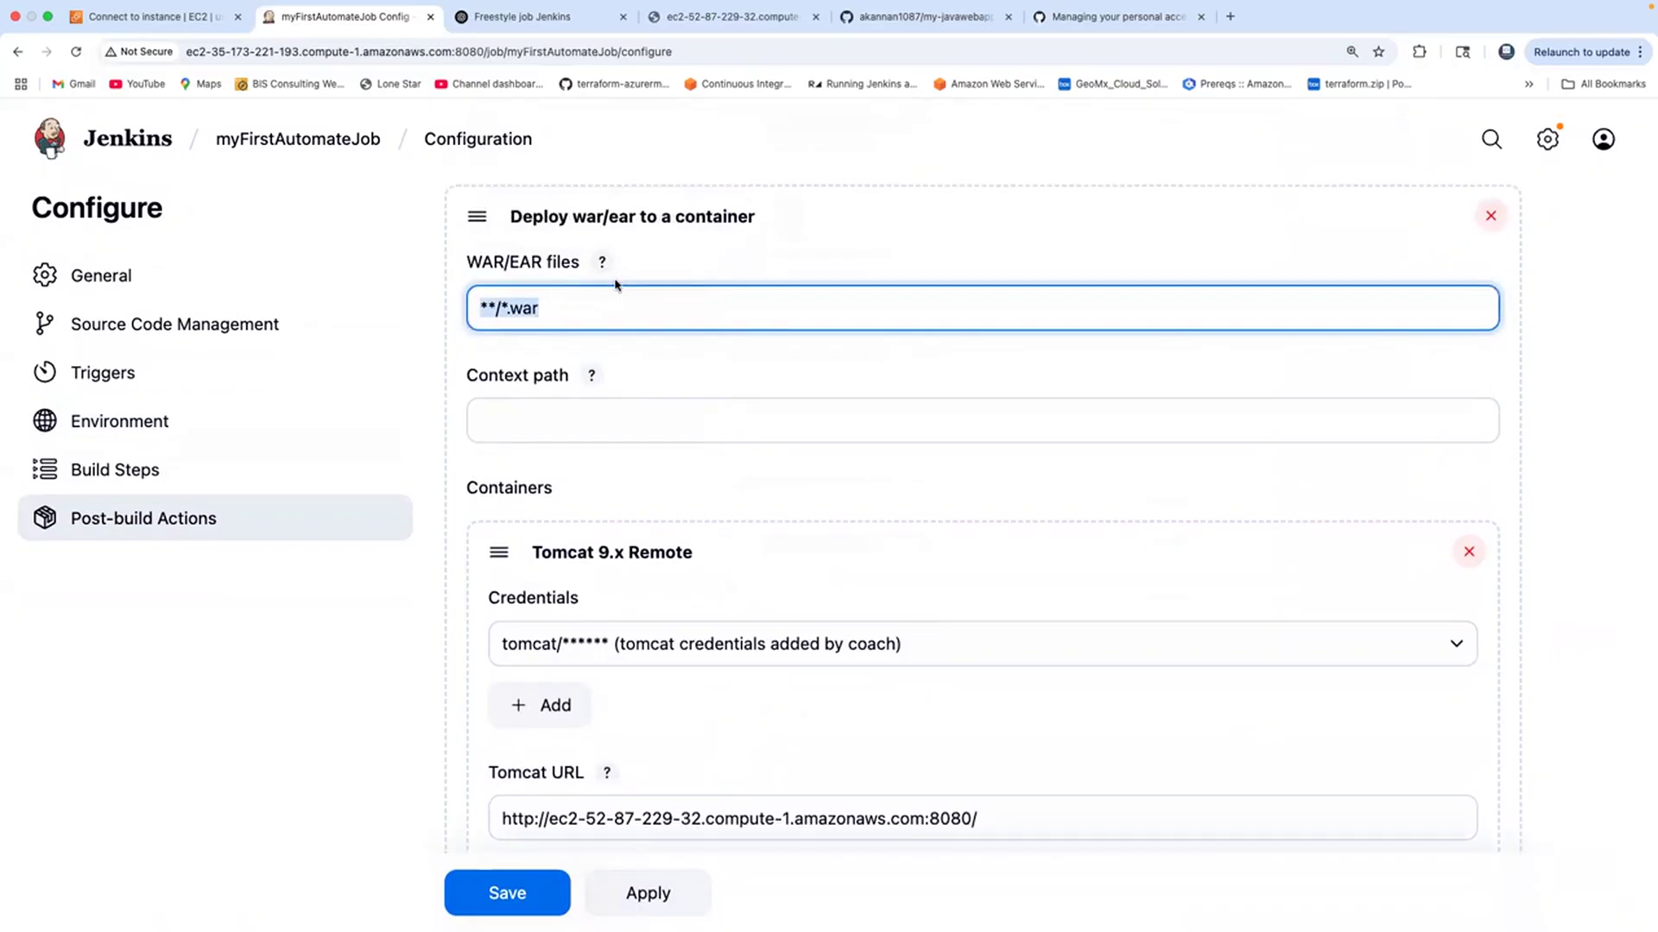
mouse_move(290, 161)
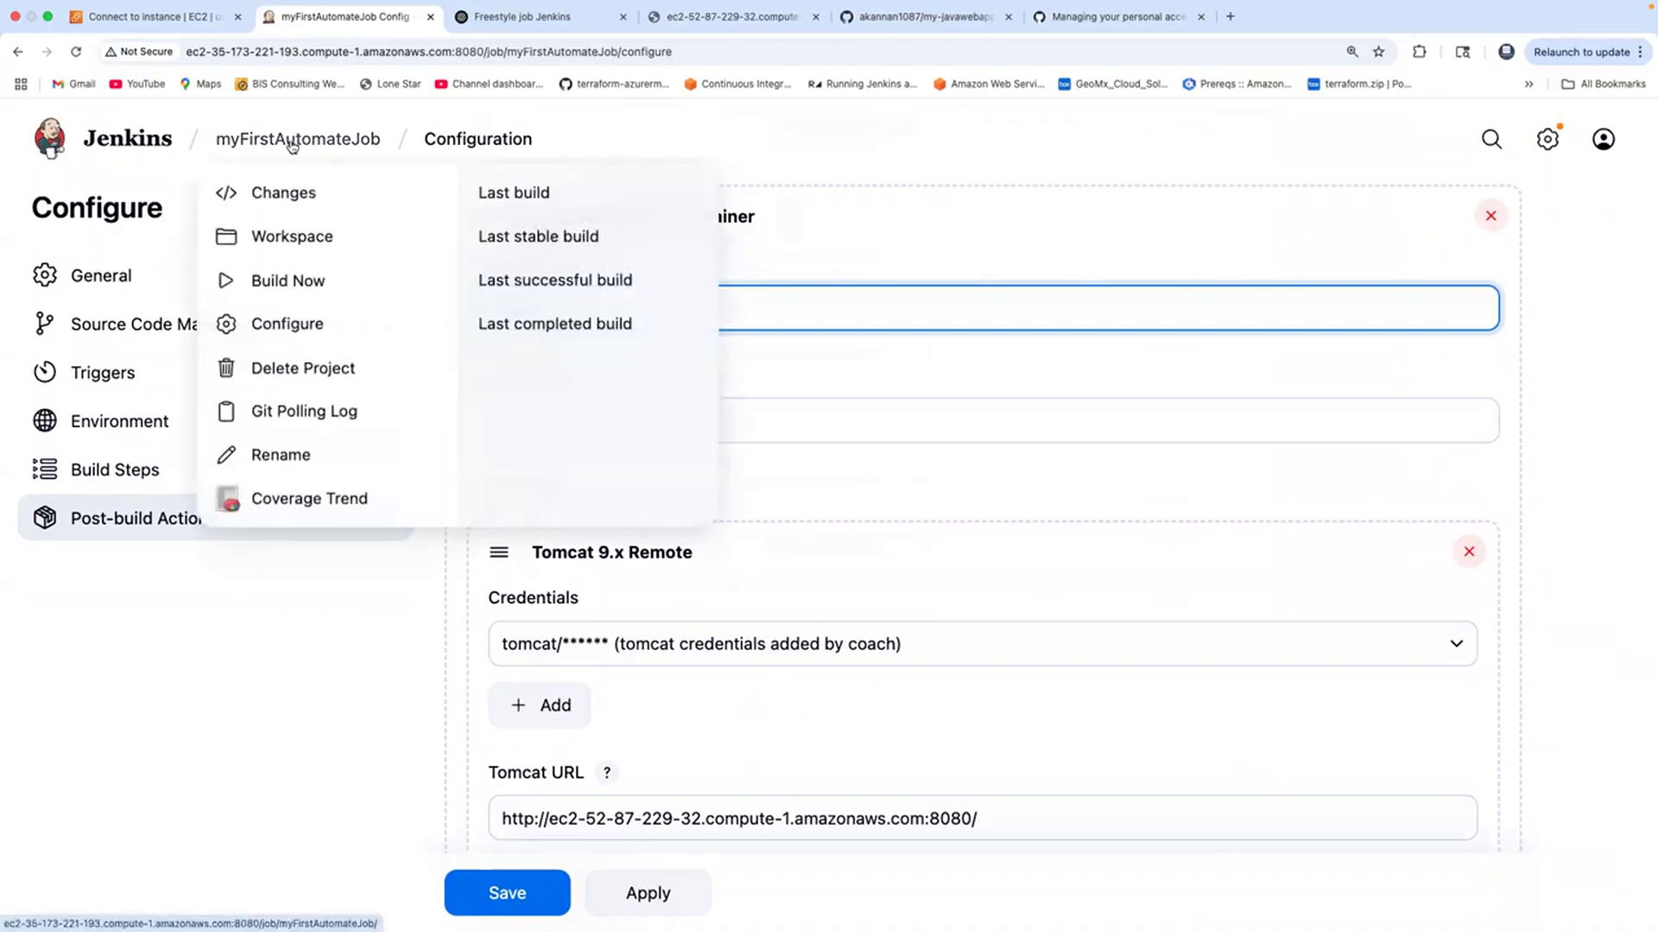
Switch to the iTerm2 session on the Jenkins server, change to /var/lib/jenkins and list its contents with ls -la
mouse_move(45, 39)
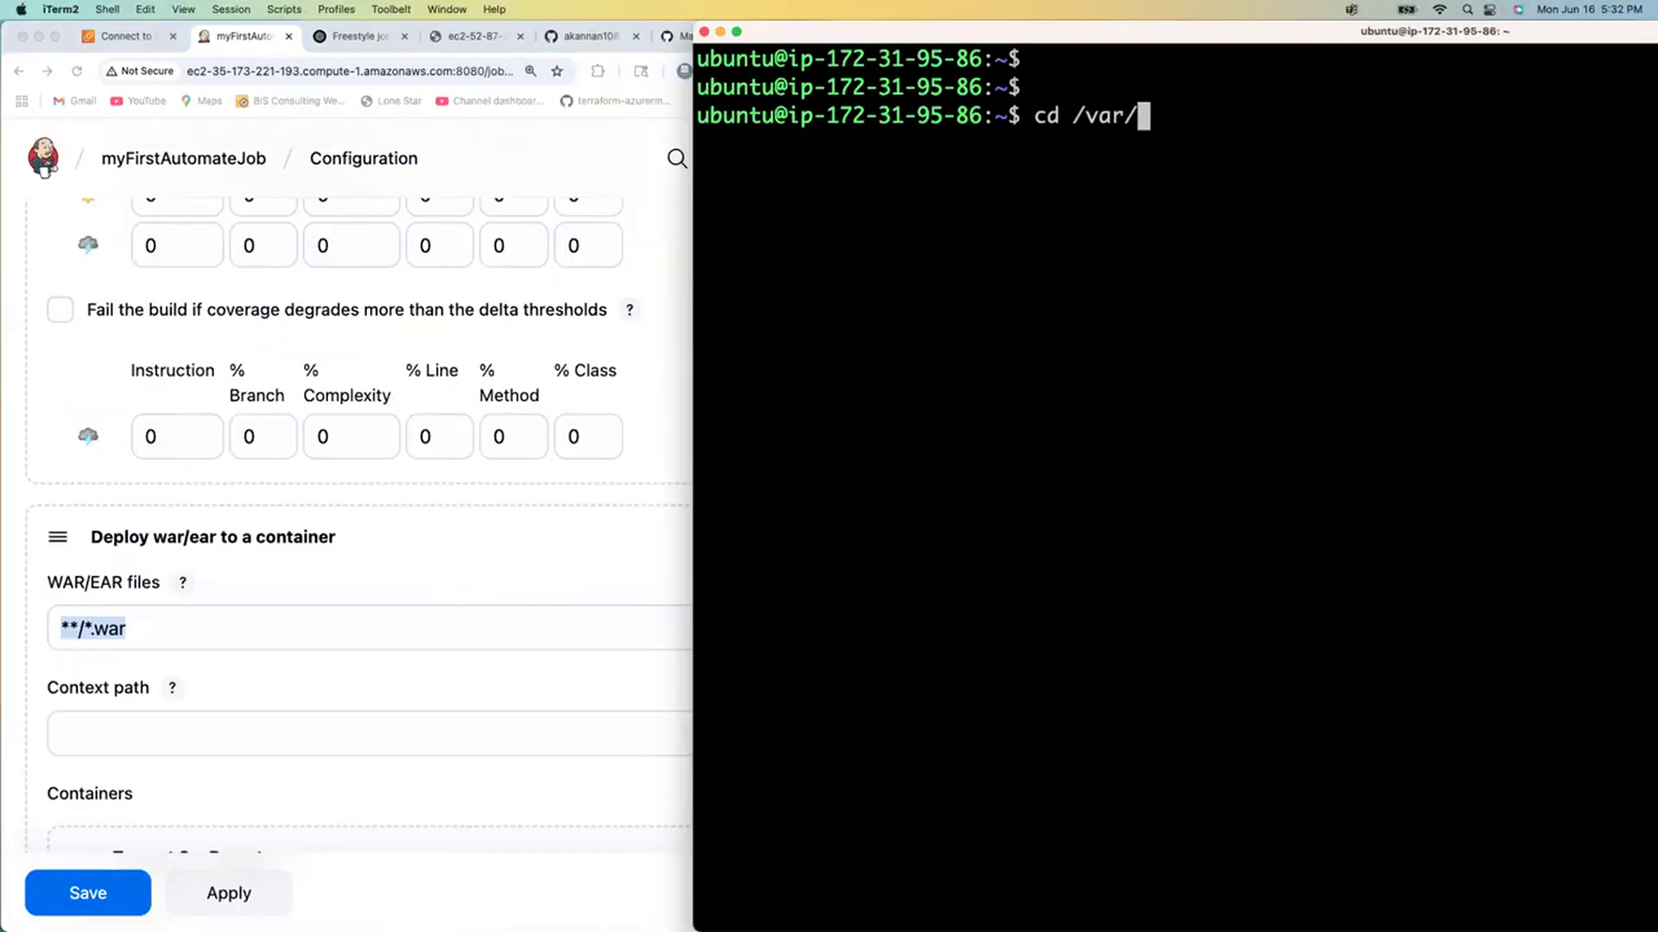
text(lib/je)
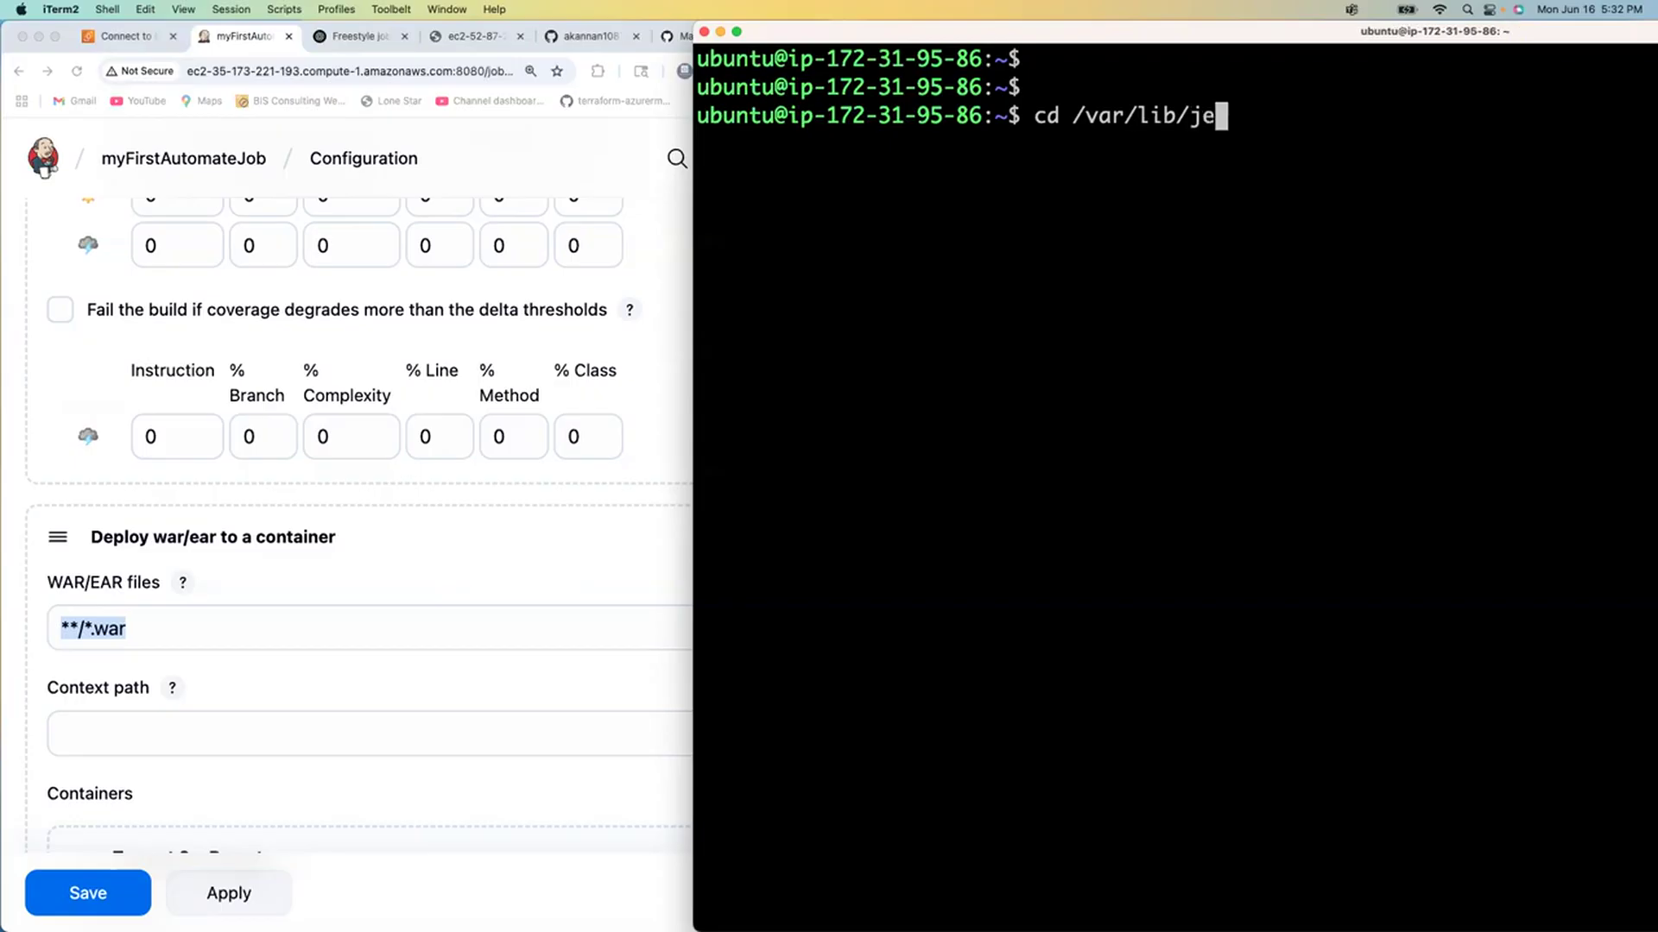
key(Tab)
key(Return)
text(ls -la)
key(Return)
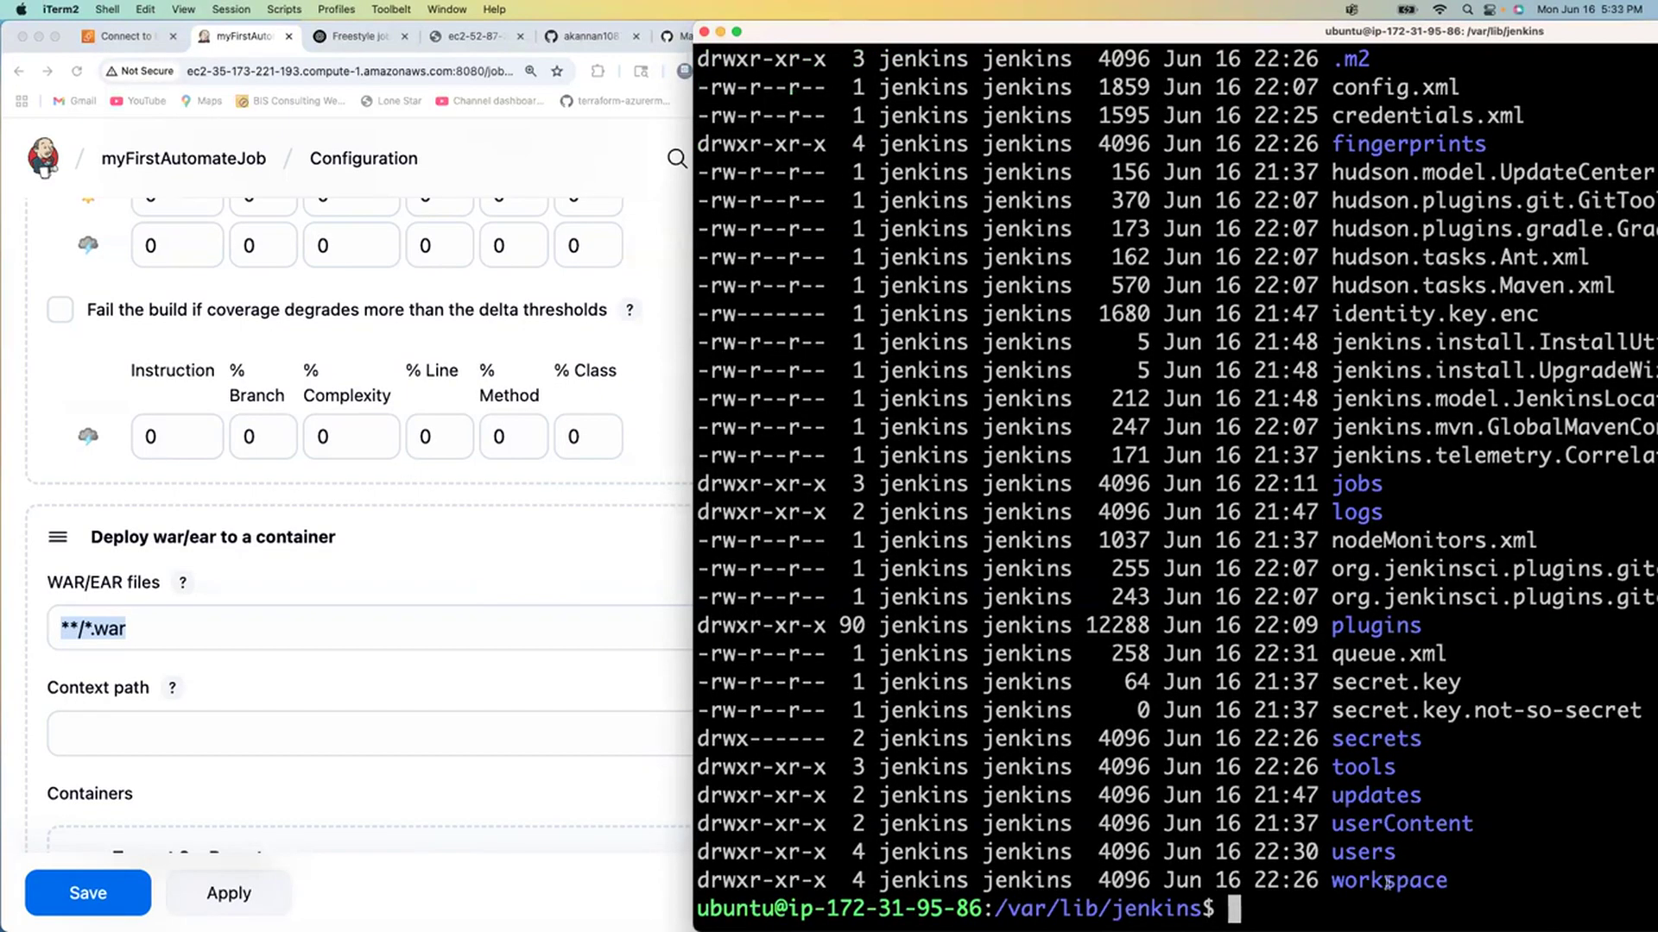
Change into the workspace directory, clear the terminal and list the directory with ls -al
text(cd wo)
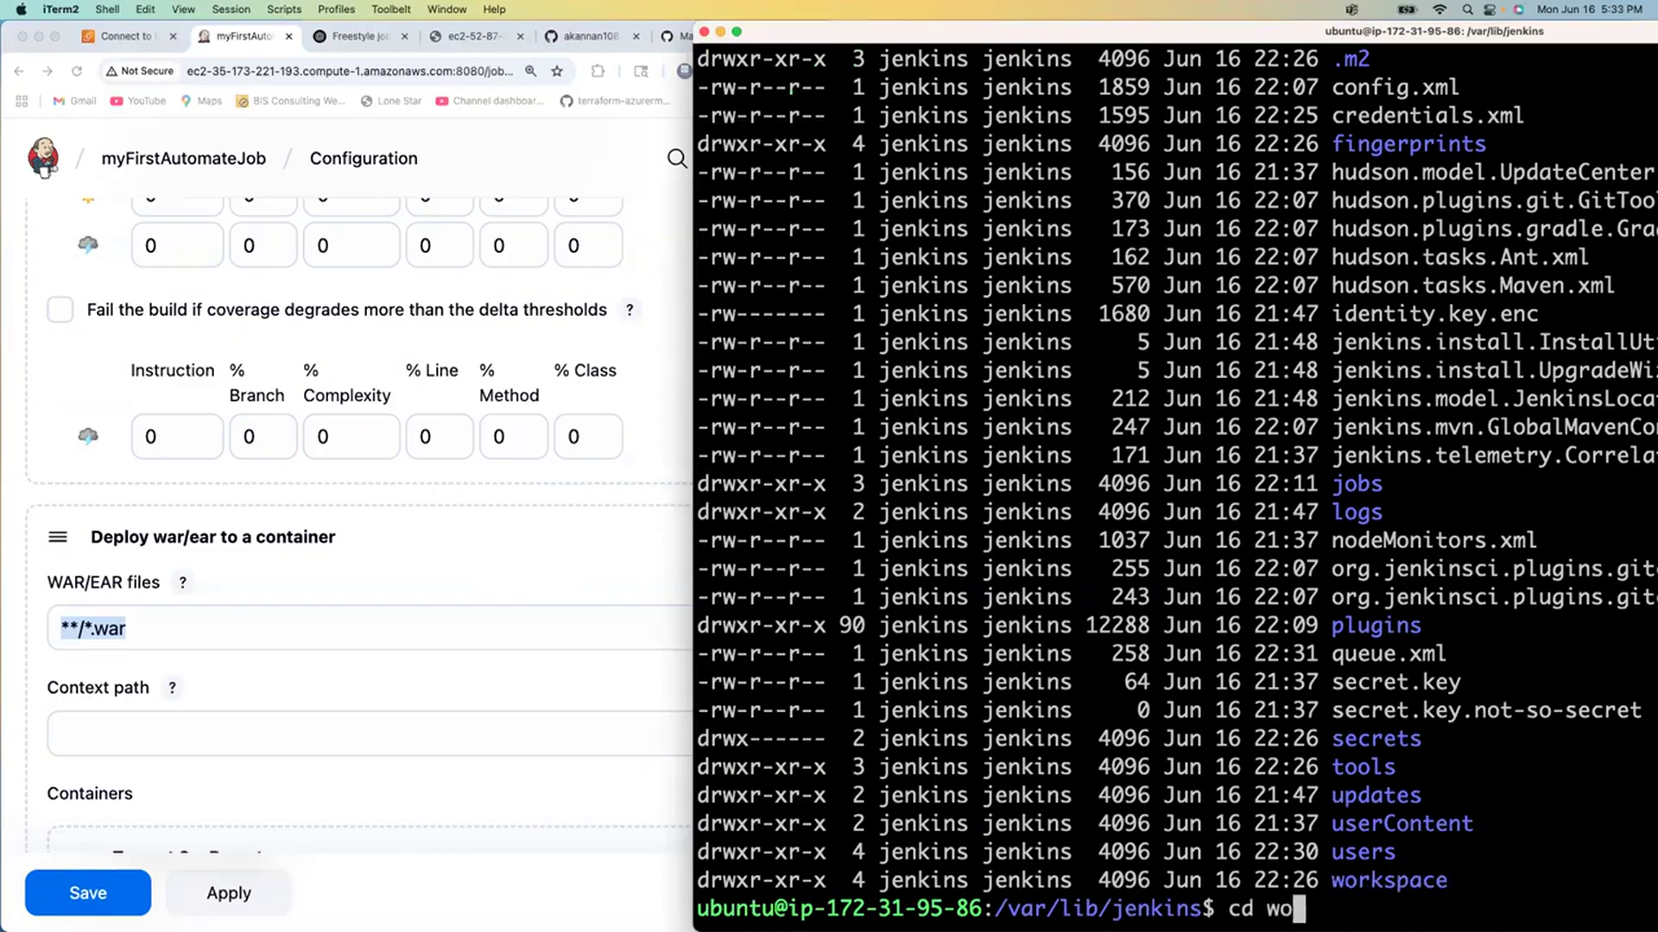
text(rk)
key(Tab)
key(Return)
text(clear)
key(Return)
text(ls -al)
key(Return)
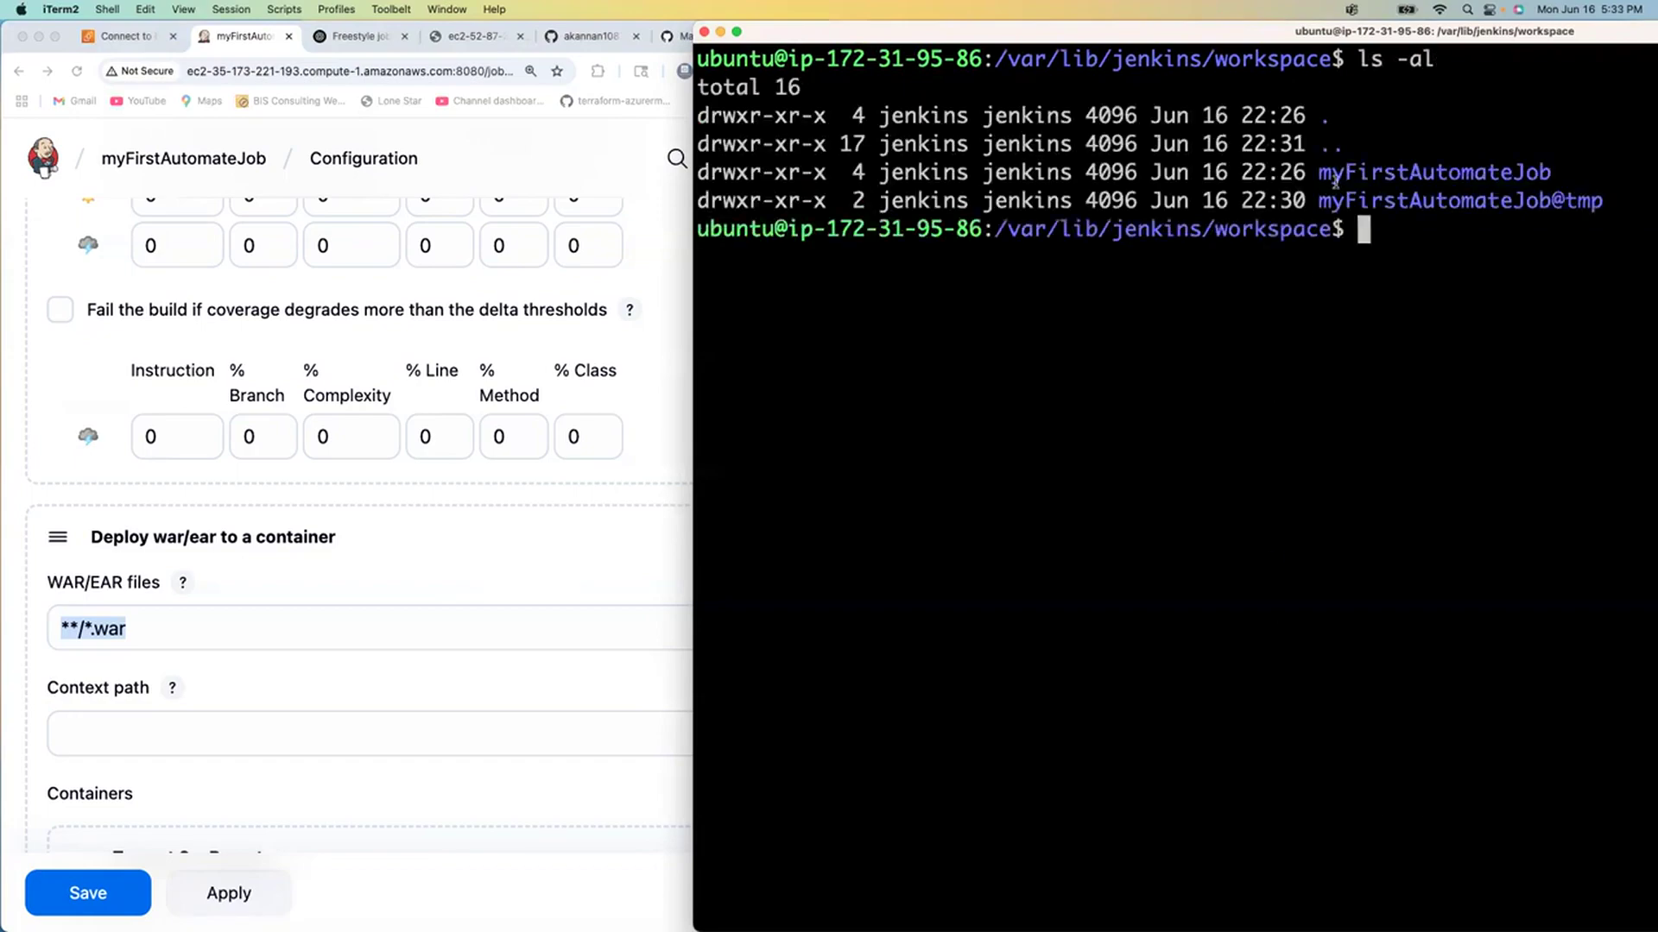
Change into the myFirstAutomateJob directory inside the workspace and list its contents with ls -al
drag(1319, 172, 1550, 172)
key(super+c)
scroll(278, 271, up, 15)
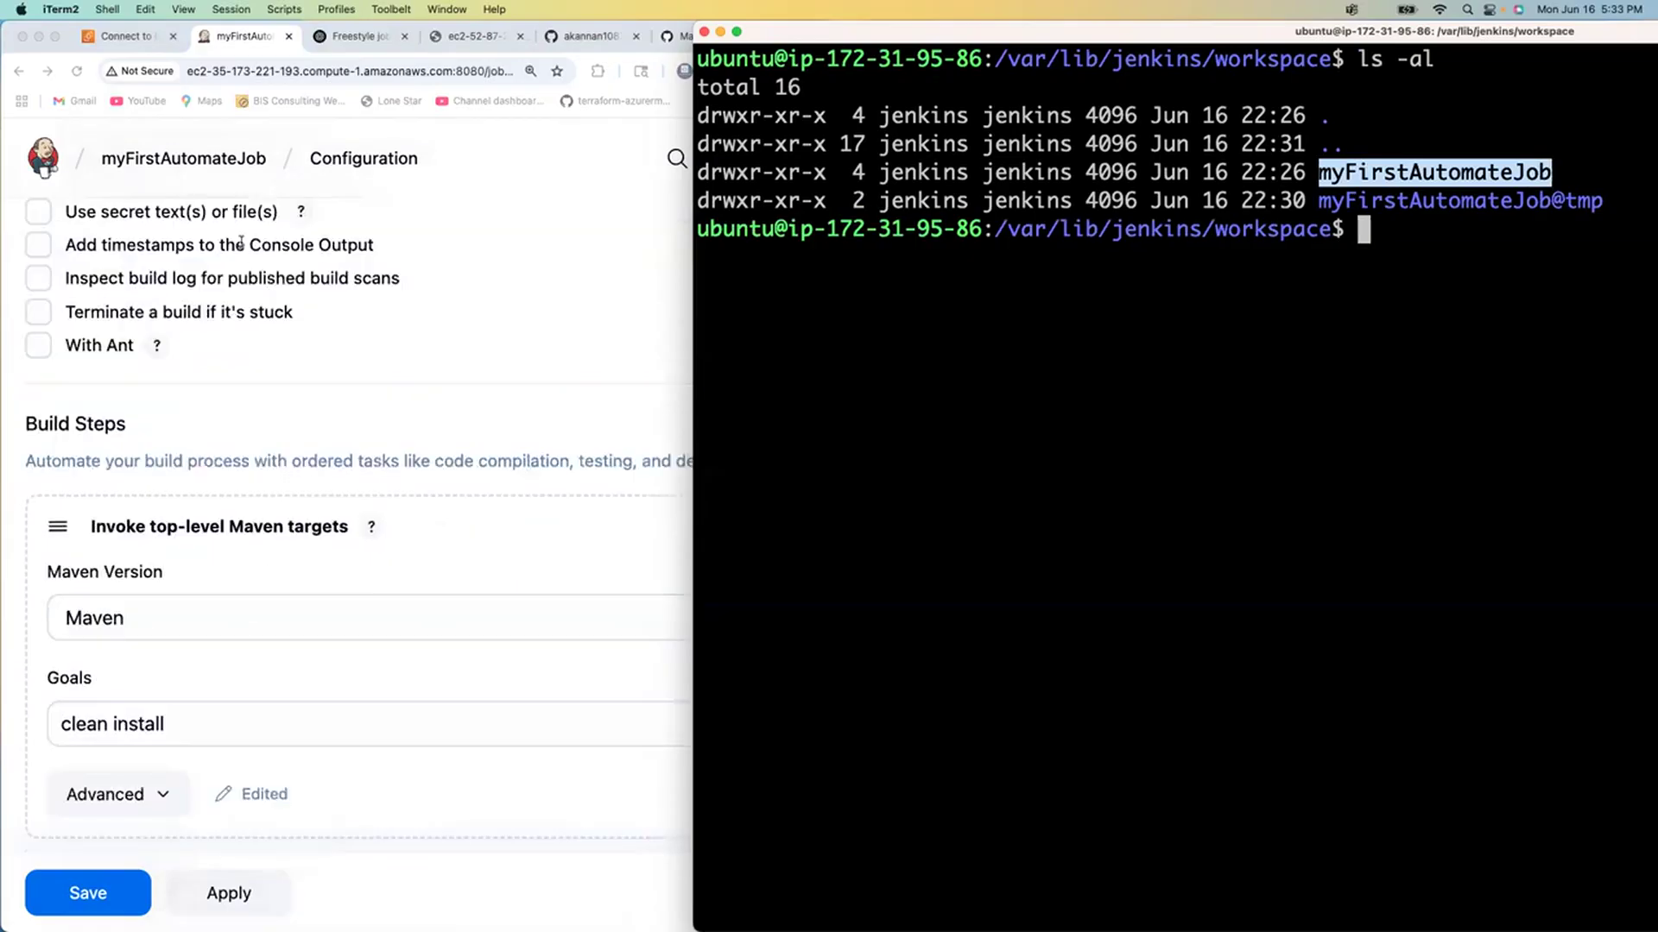
click(1016, 346)
text(cd)
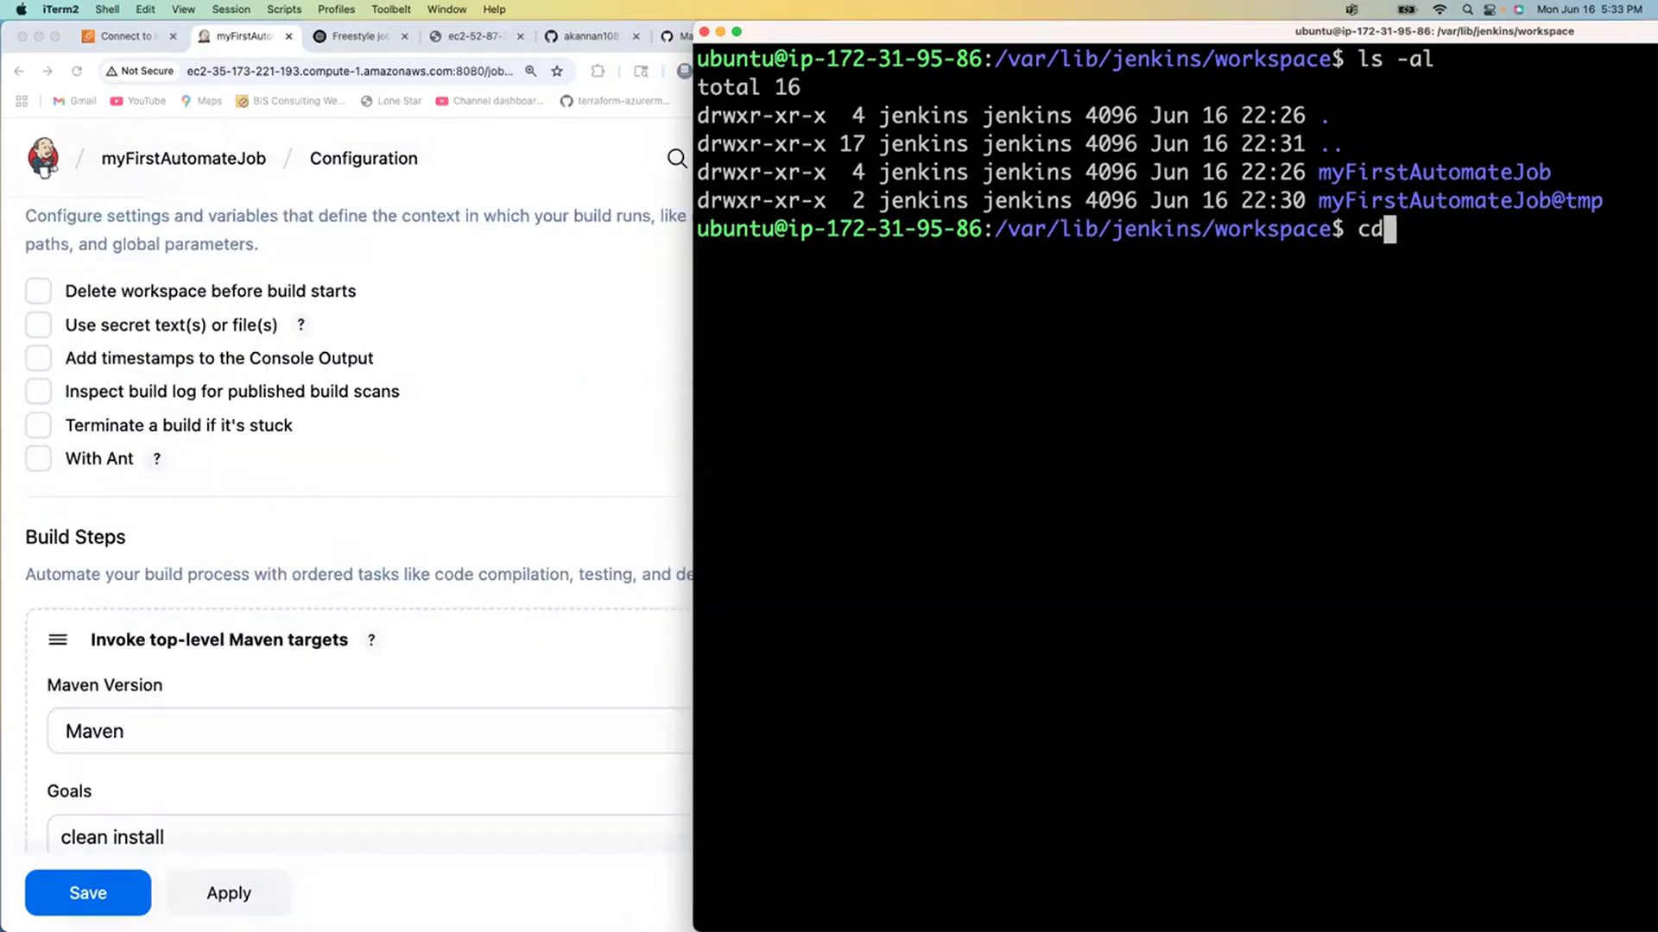
key(super+v)
key(Return)
text(ls -al)
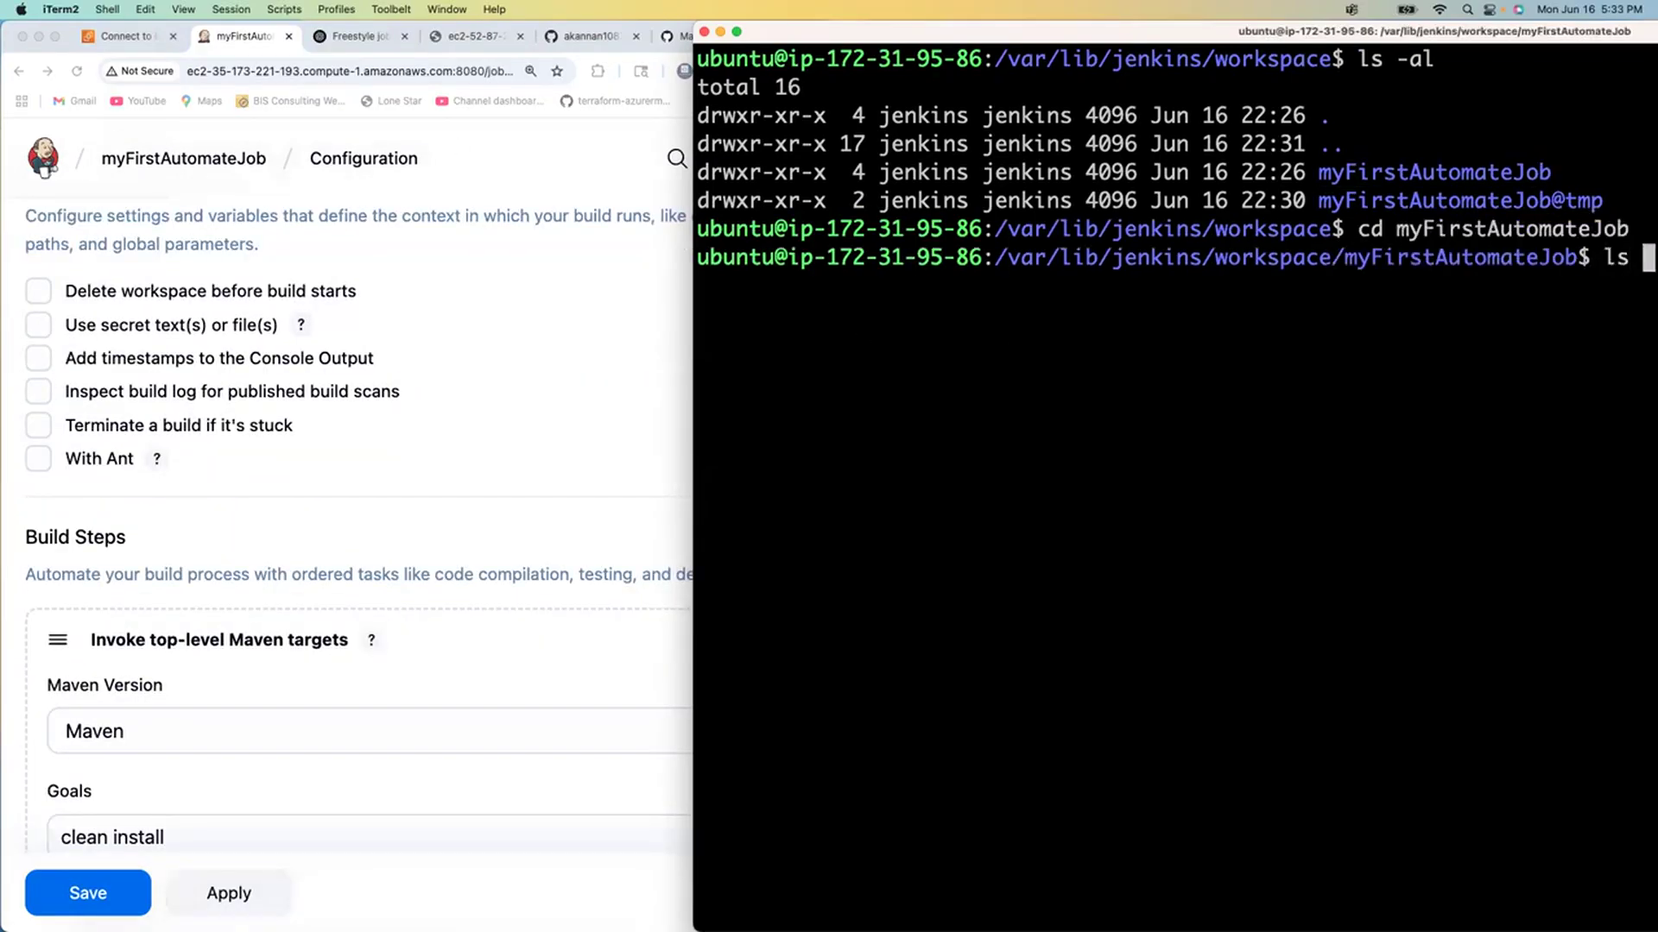
key(Return)
key(Return)
key(Return)
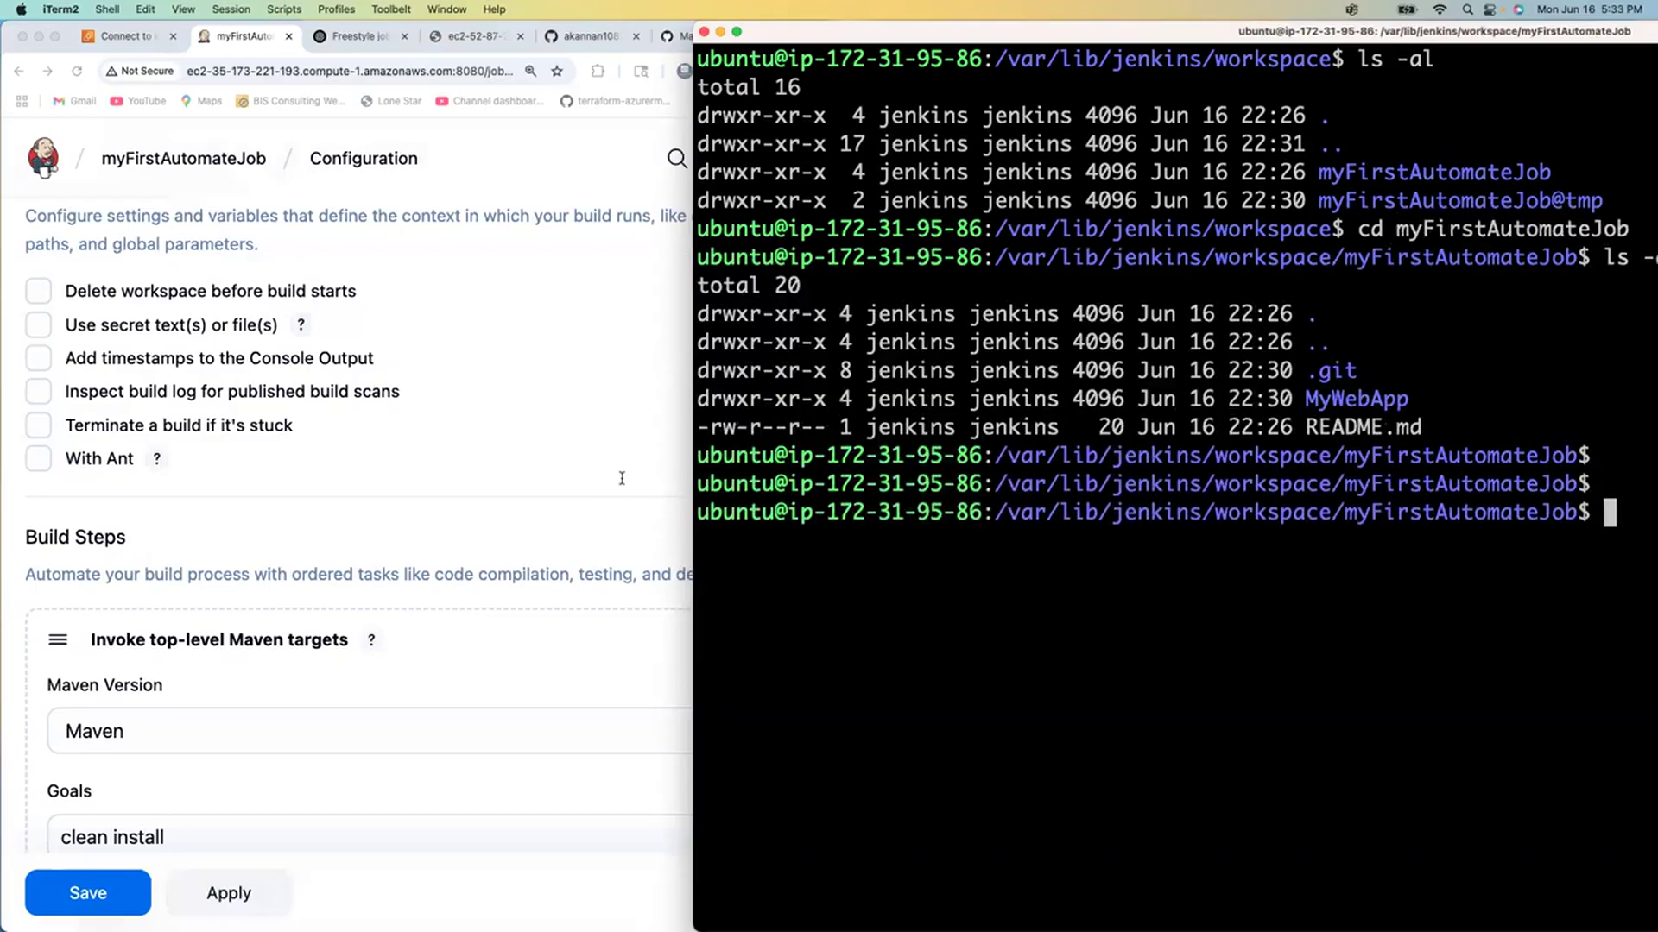
Widen the terminal window, then change into the MyWebApp directory and list its contents with ls
drag(694, 439, 473, 425)
double_click(1137, 398)
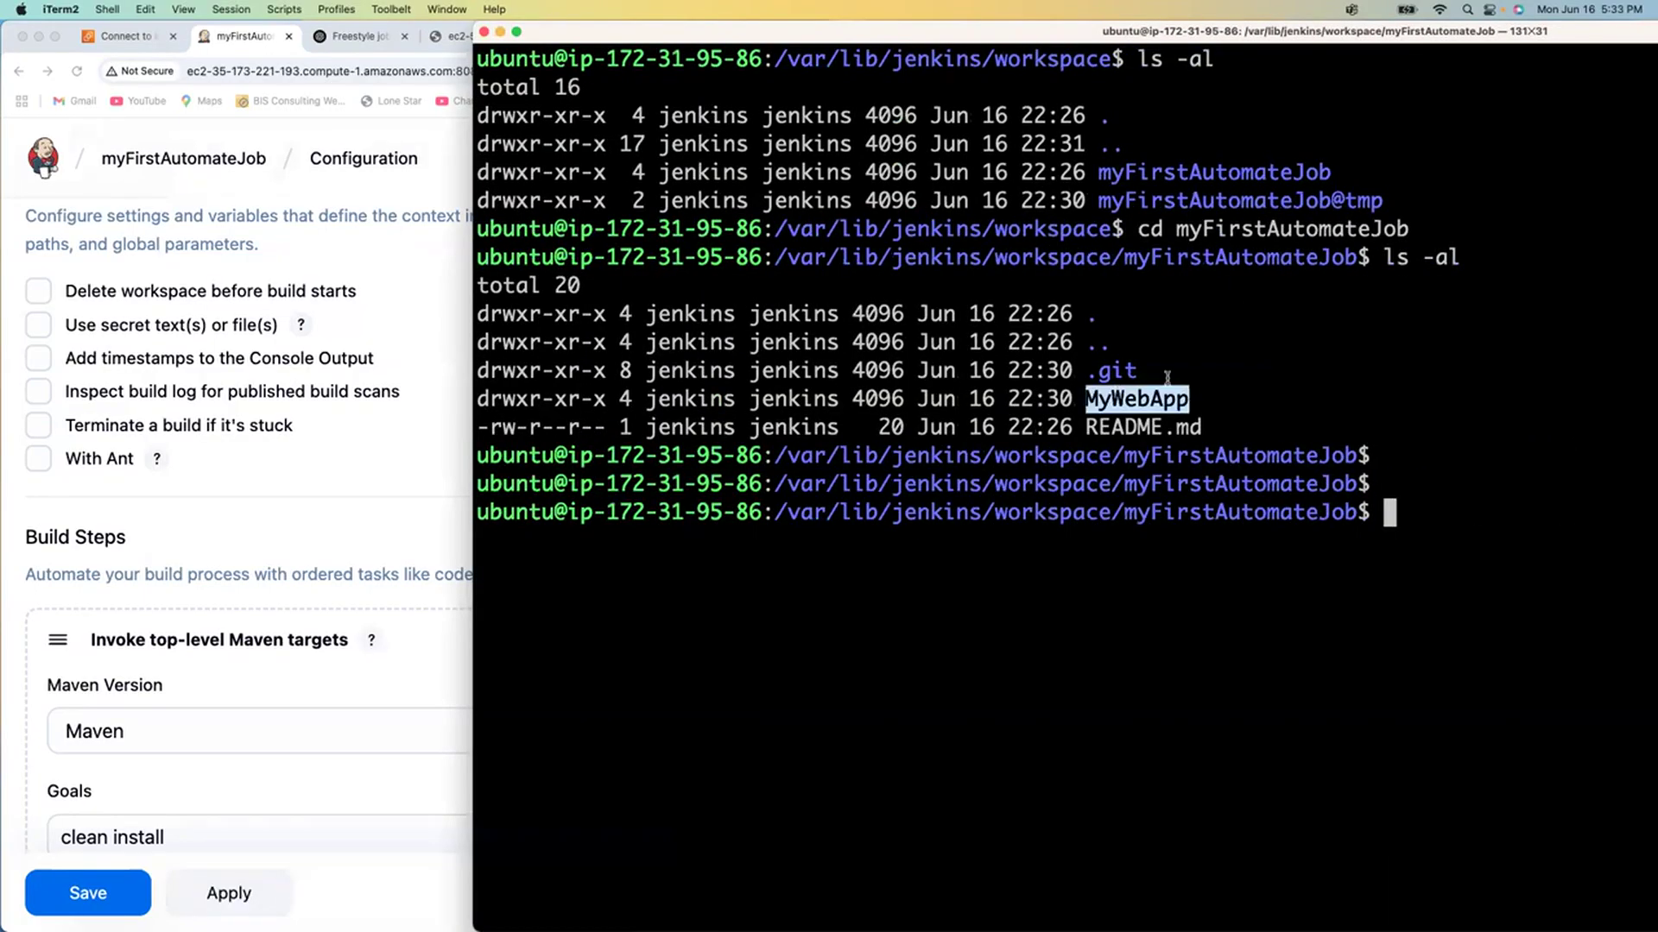
click(1270, 348)
text(cd M)
key(Tab)
key(Return)
text(ls)
key(Return)
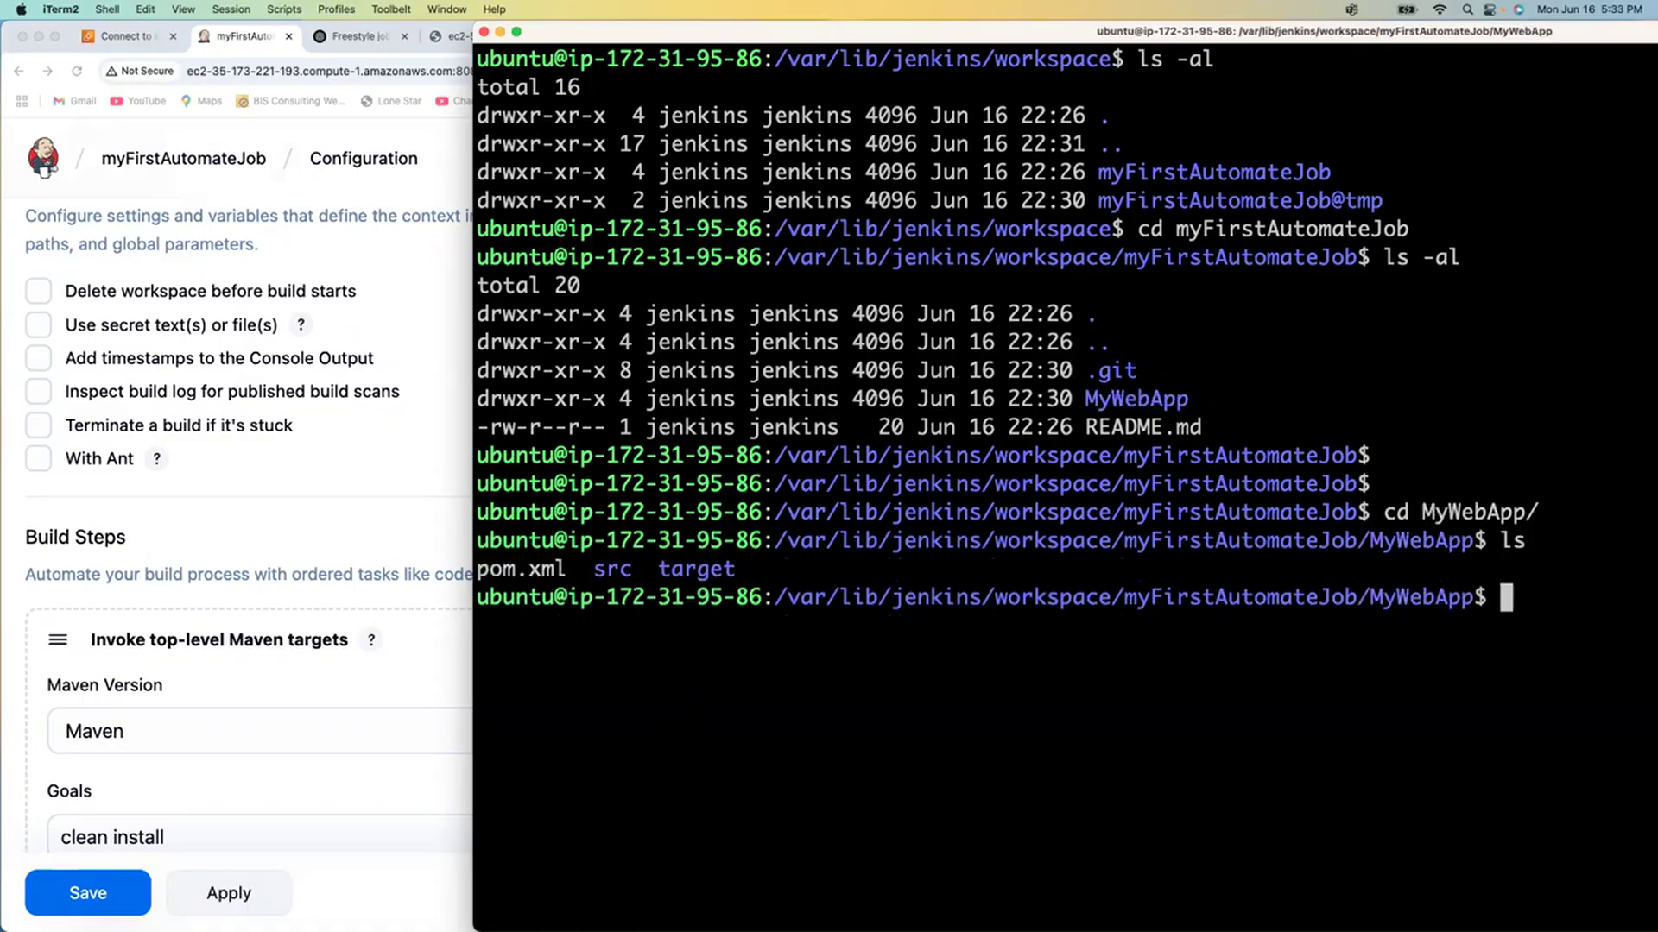
Change into the target directory, list it with ls -al, and highlight MyWebApp.war and the MyWebApp/target path
text(cd tar)
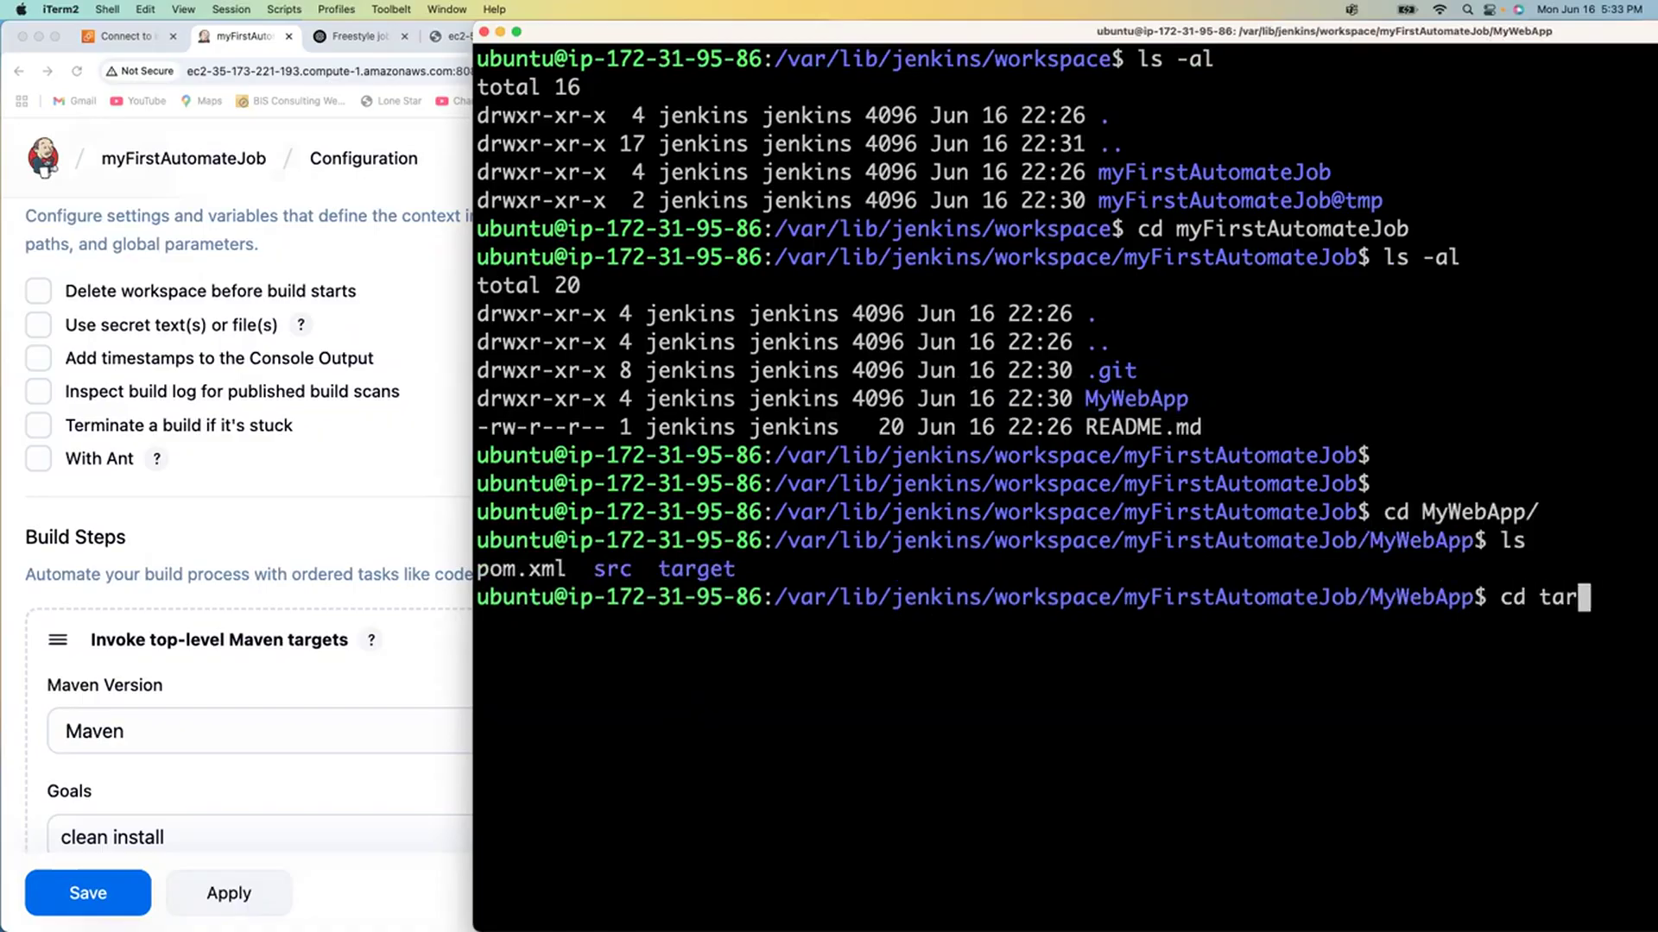
key(Tab)
key(Return)
text(ls -al)
key(Return)
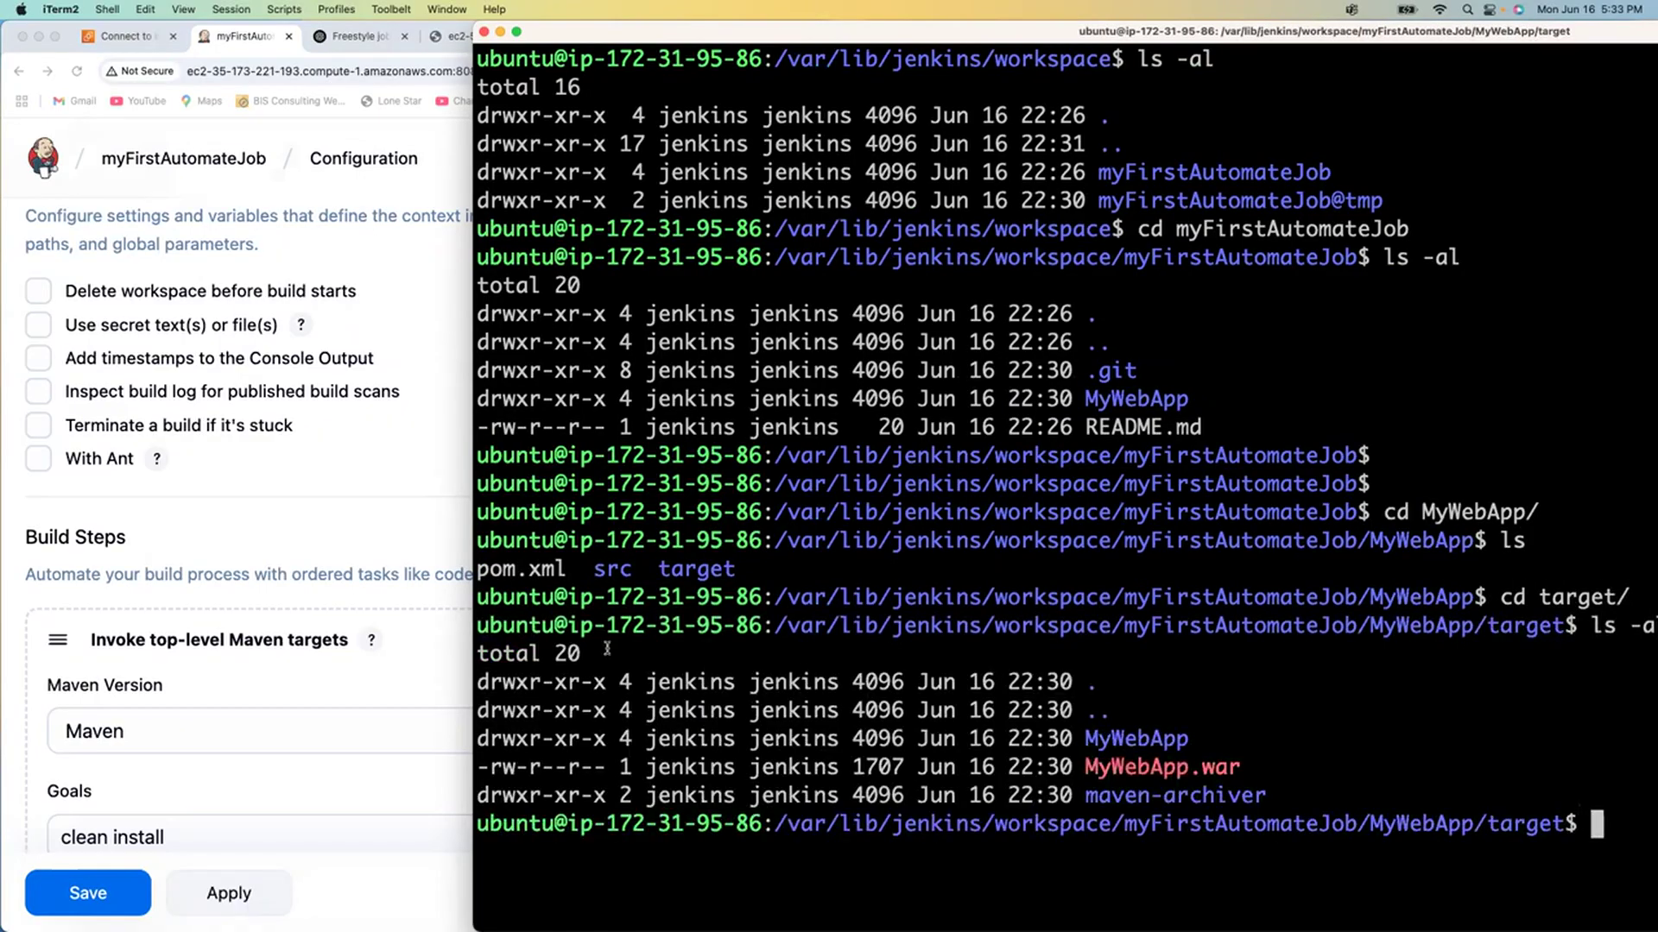
drag(1086, 767, 1162, 764)
click(1290, 720)
drag(1370, 823, 1565, 827)
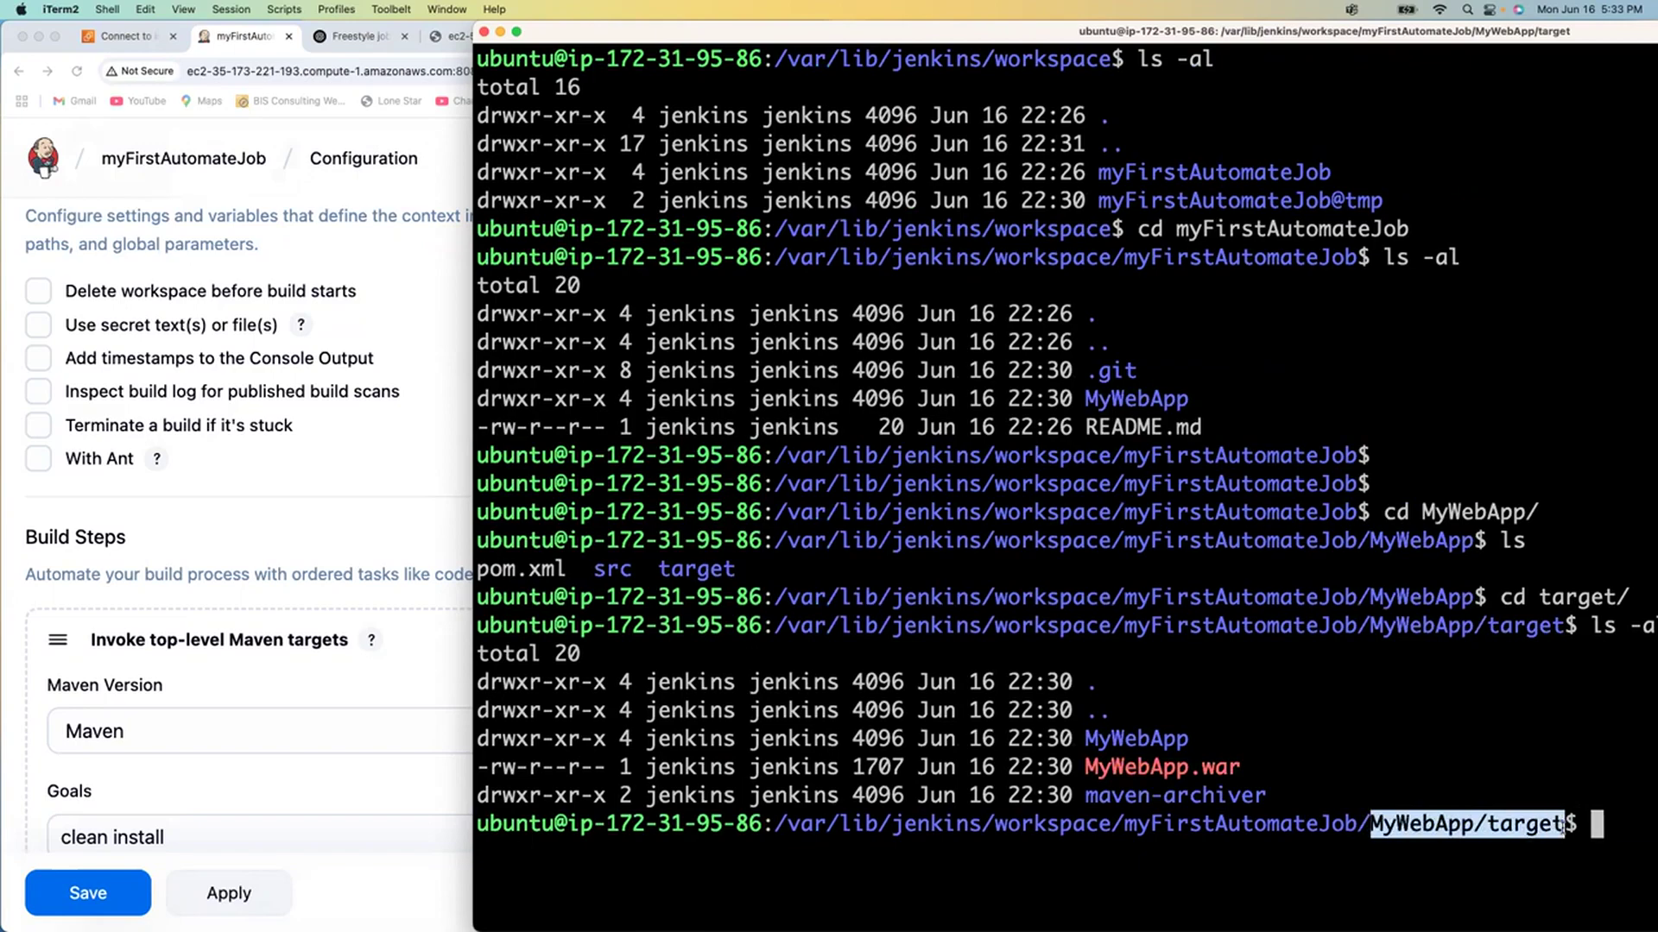
Return to the Jenkins job configuration and compare the WAR/EAR files pattern with the WAR file's path in the workspace
scroll(300, 503, down, 10)
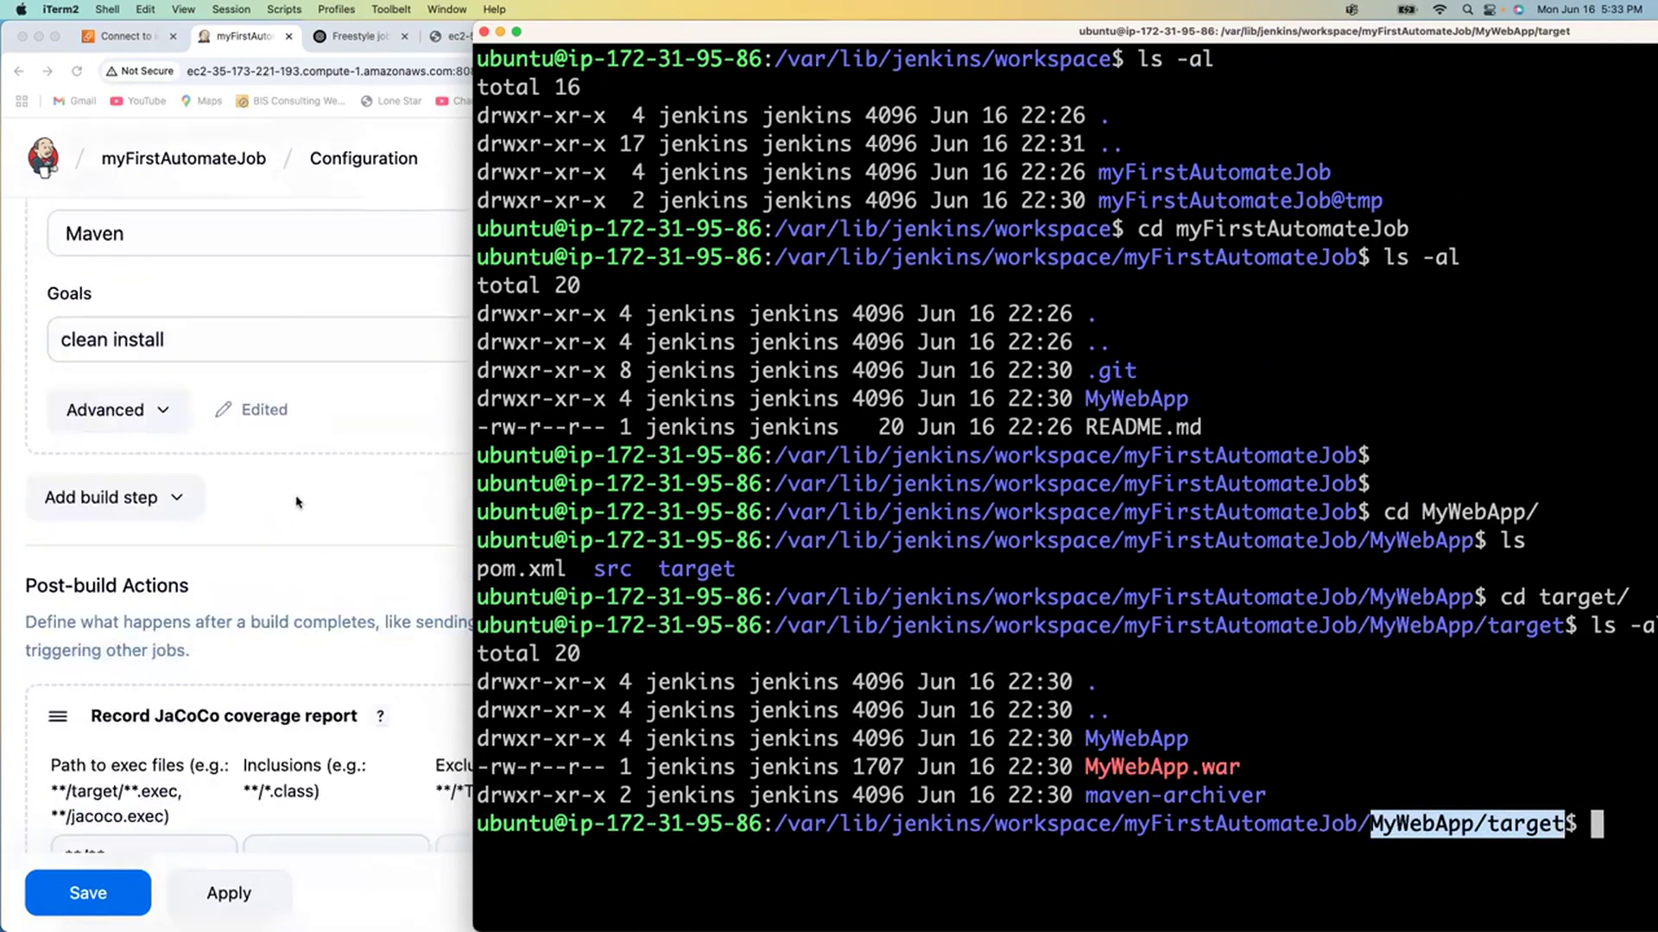
scroll(296, 502, down, 5)
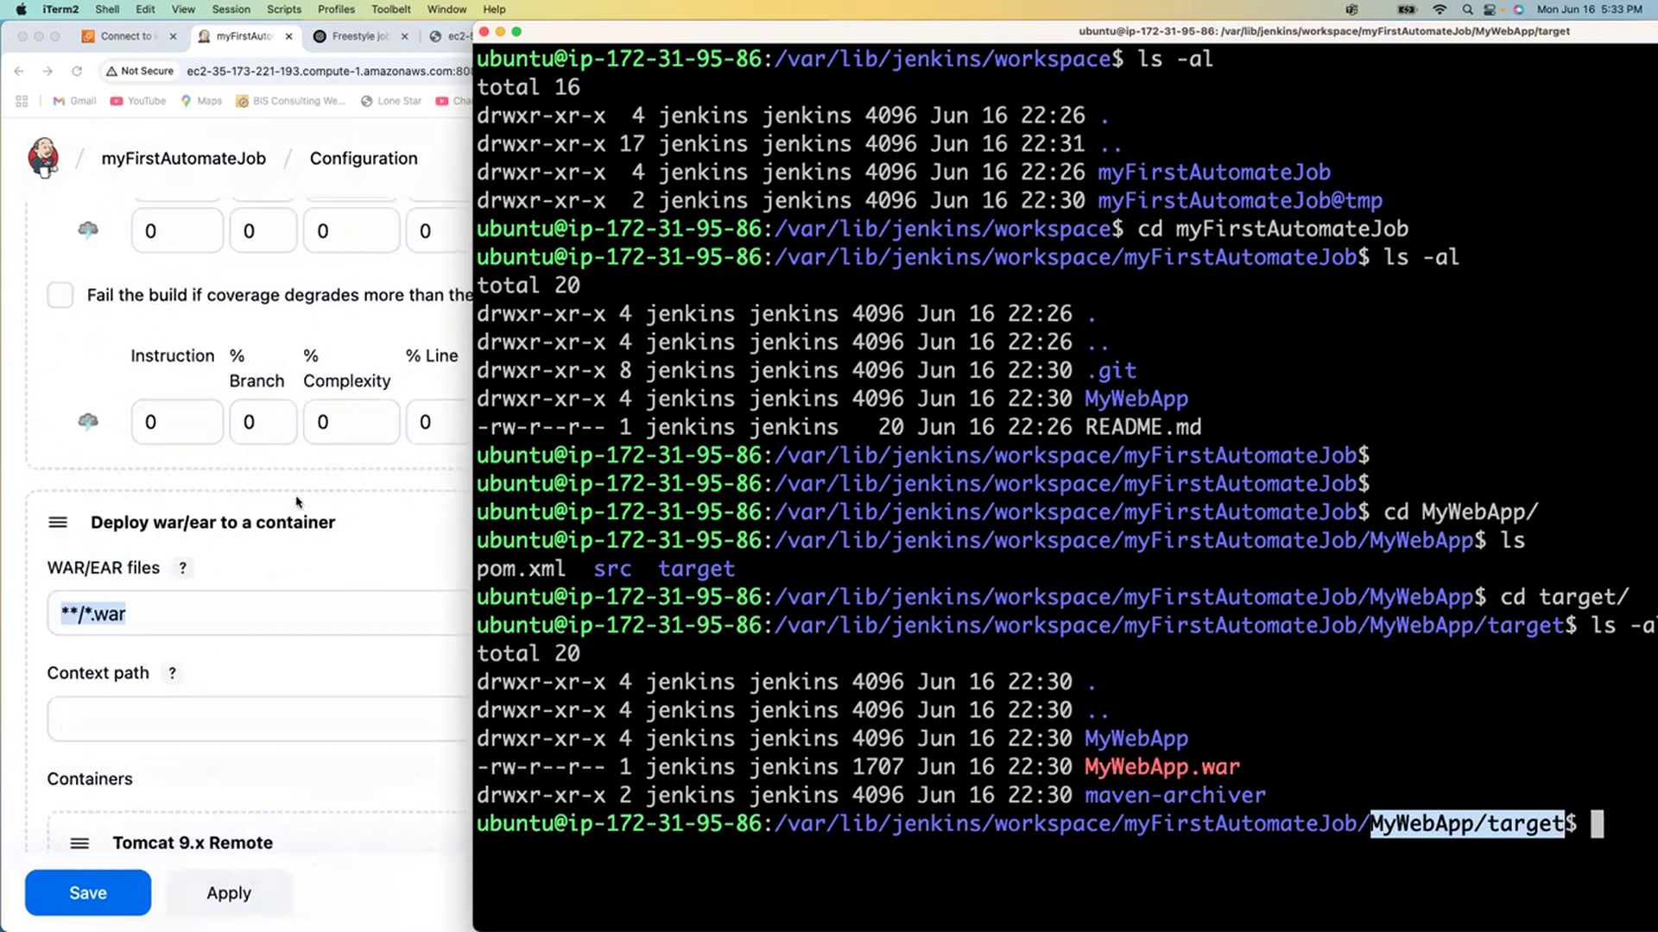
click(133, 613)
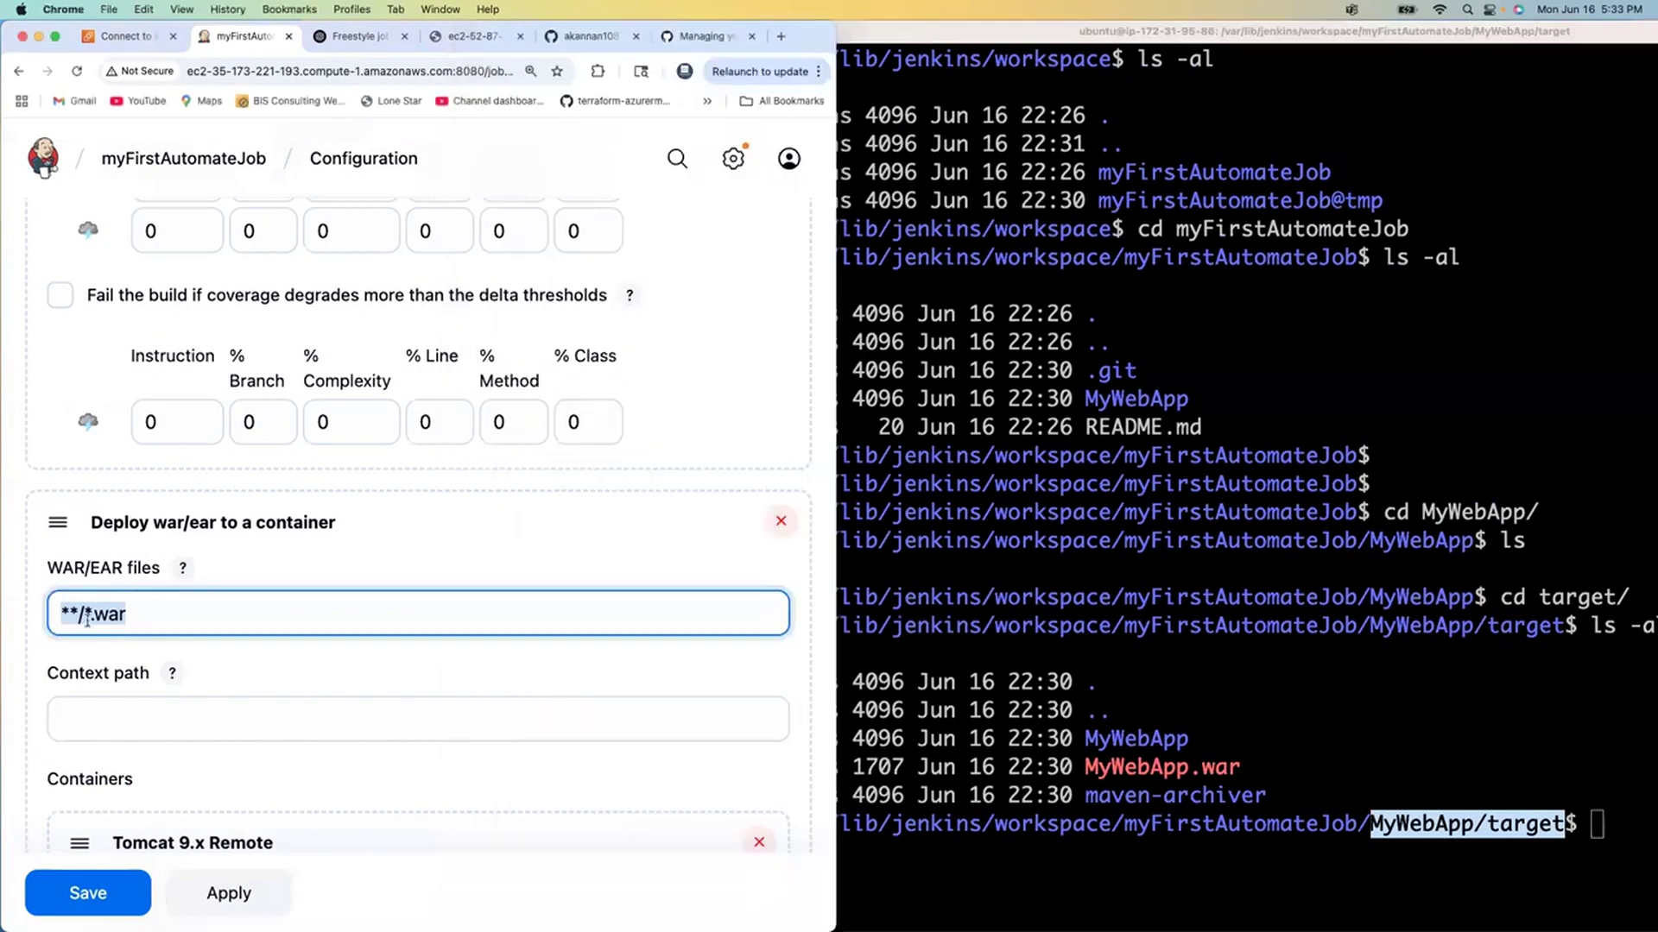
Copy the MyWebApp/target path from the terminal prompt and replace the WAR/EAR files pattern in Jenkins with MyWebApp/target/MyWebApp.war
click(1362, 665)
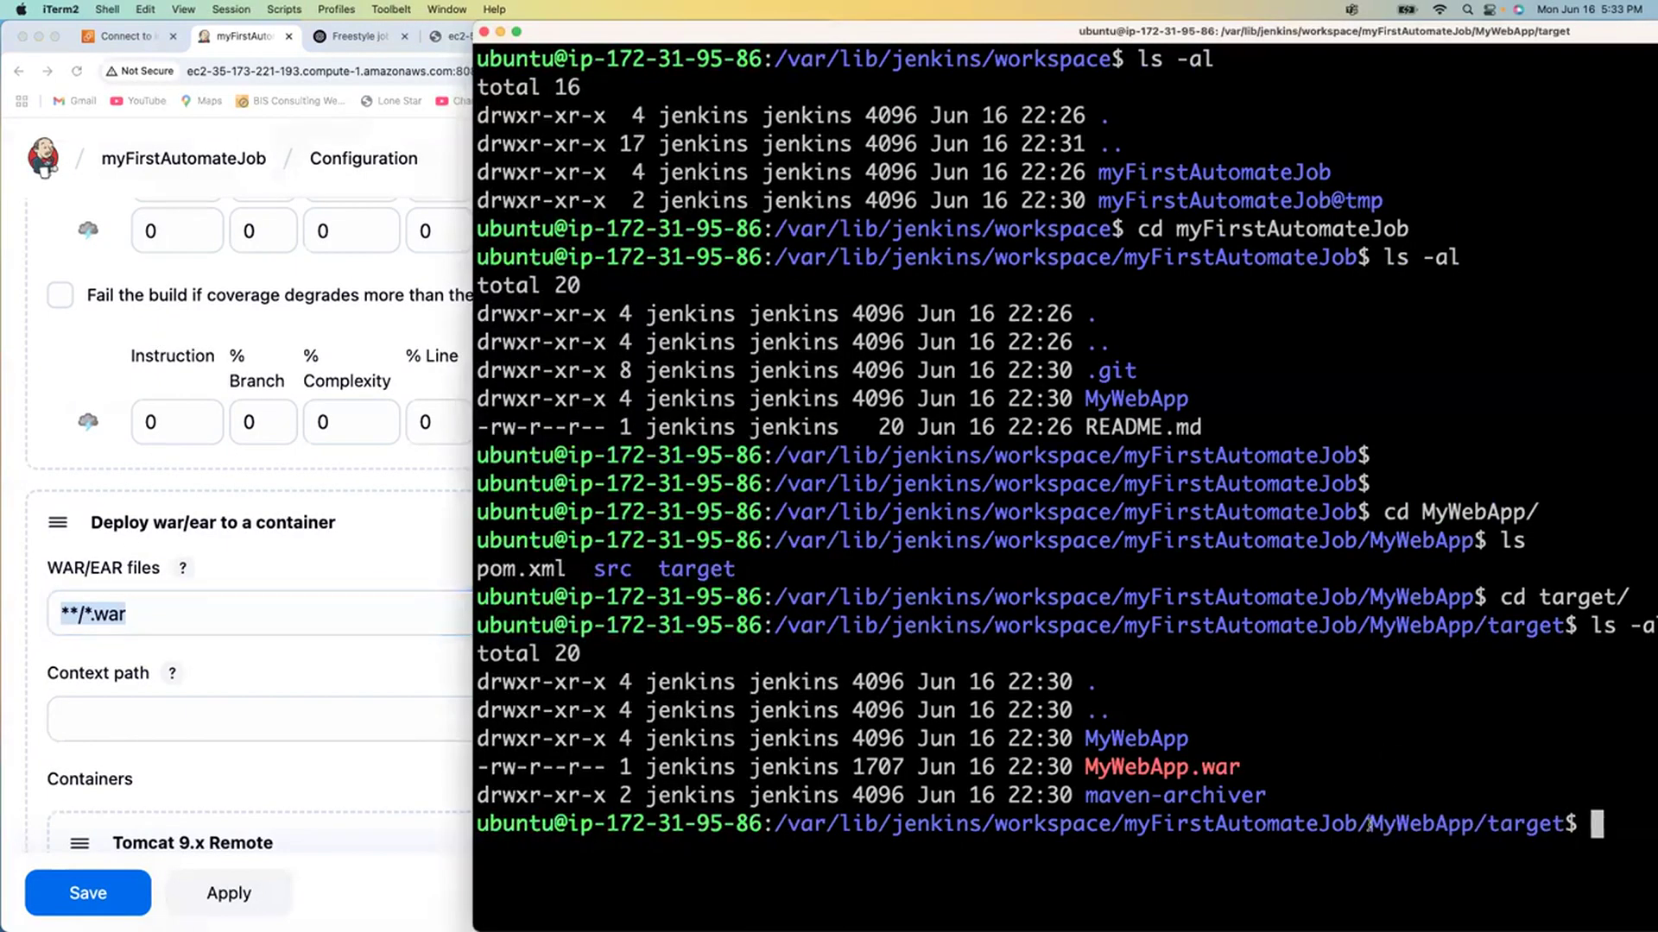
drag(1367, 822, 1567, 823)
key(super+c)
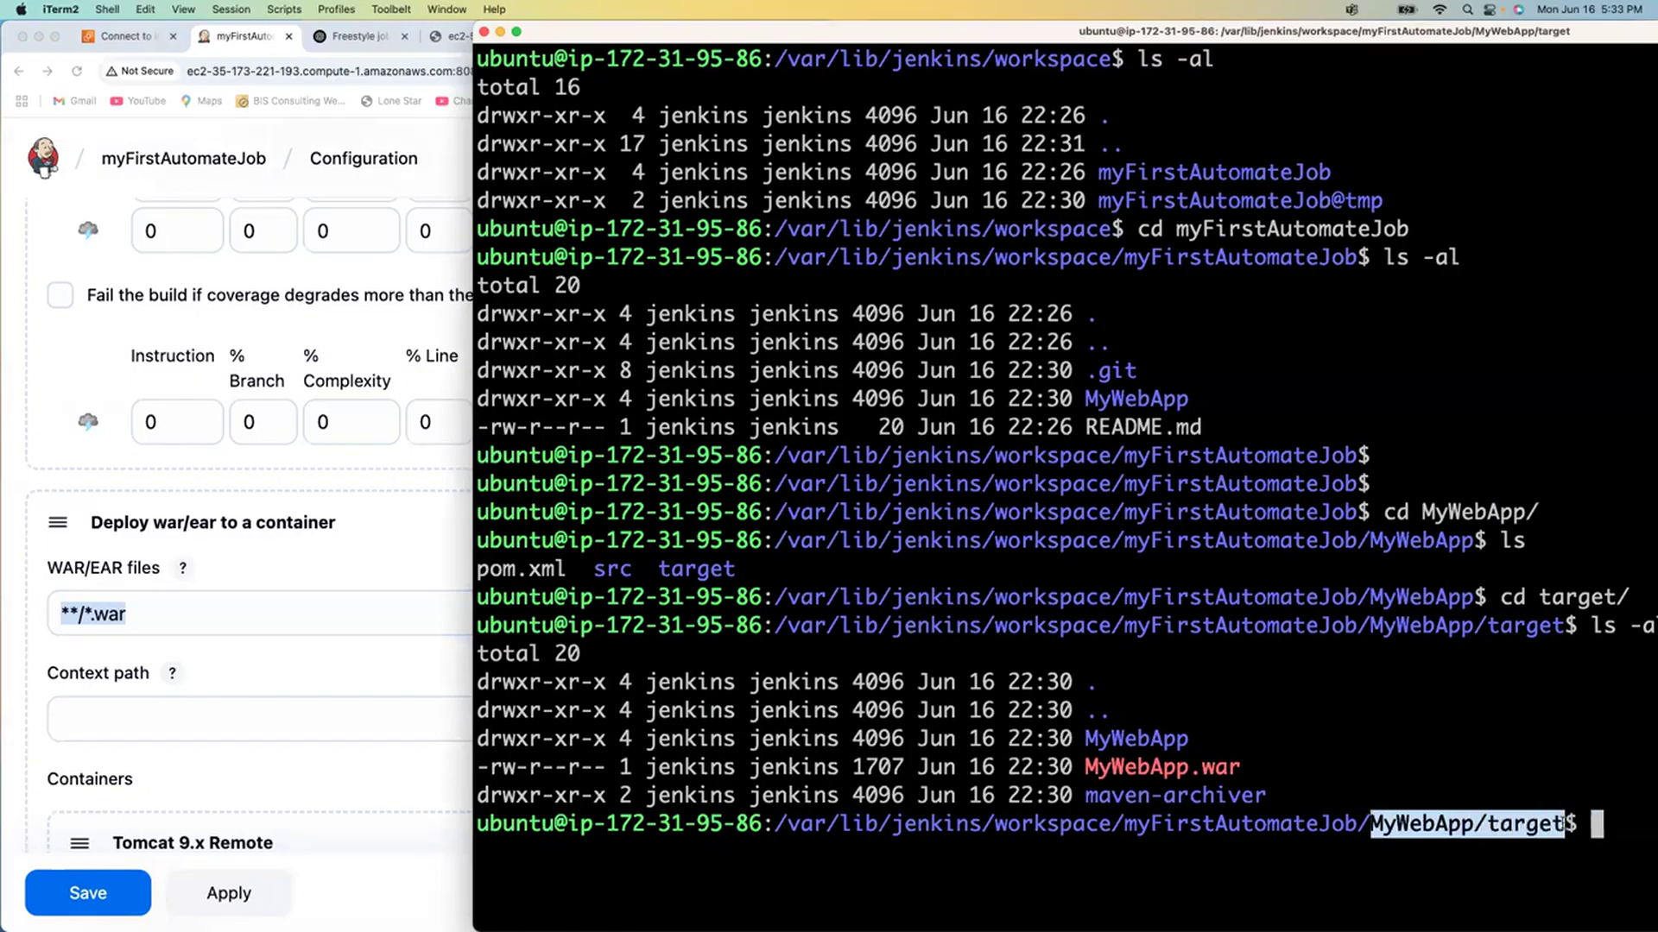
click(100, 615)
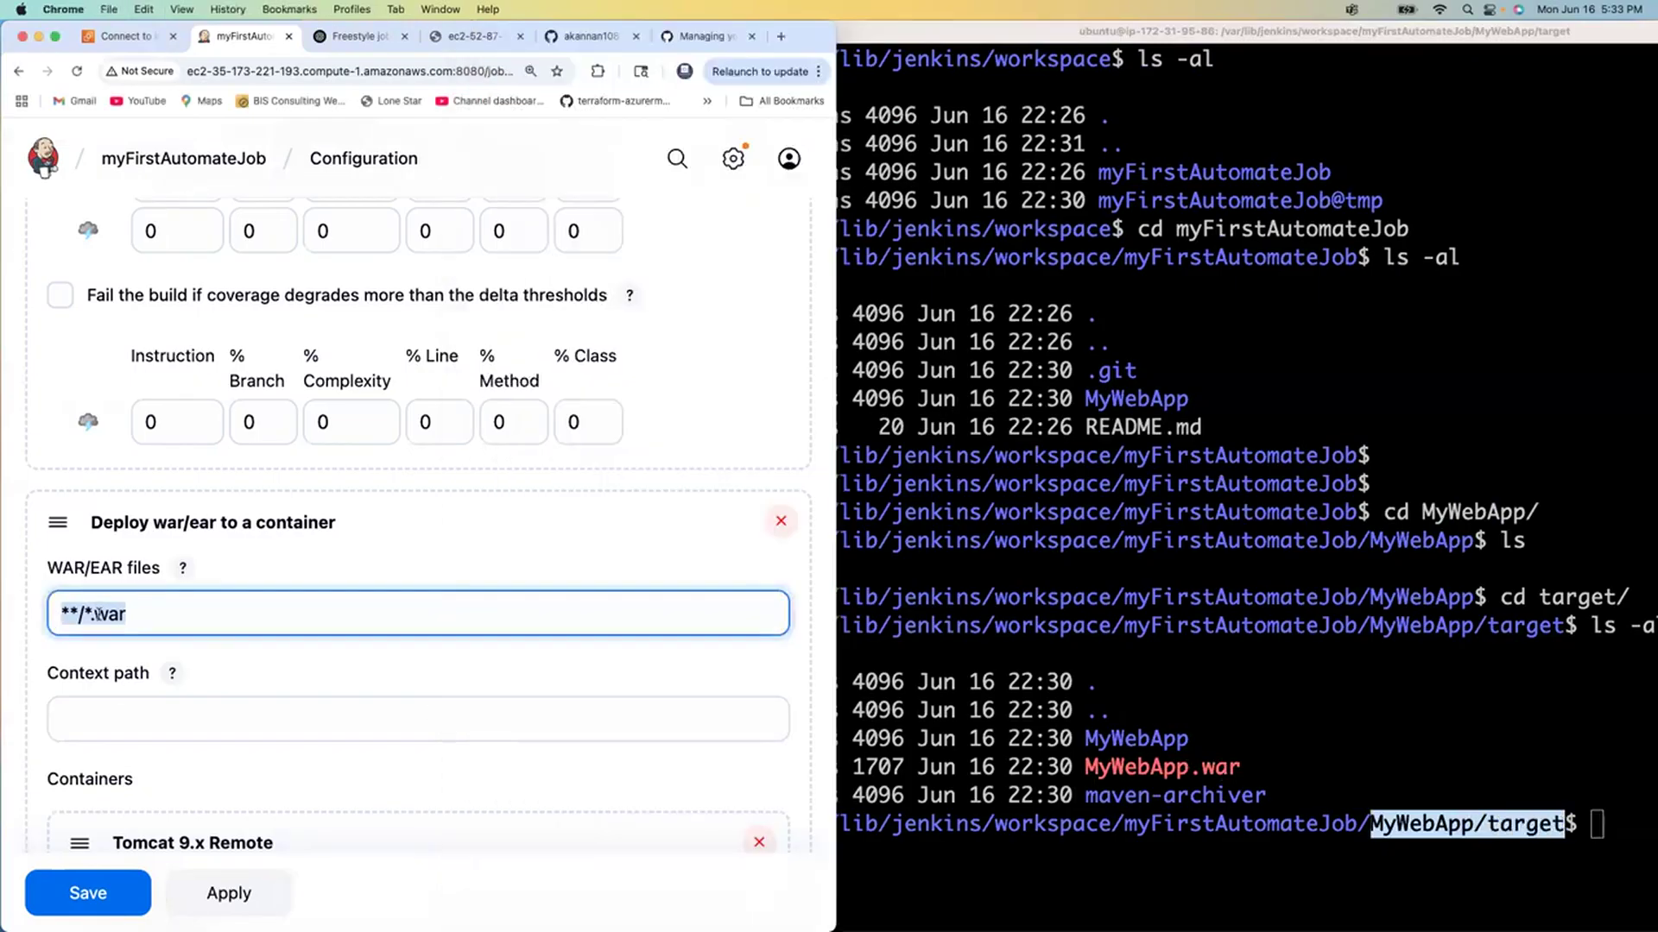
key(super+v)
text(/)
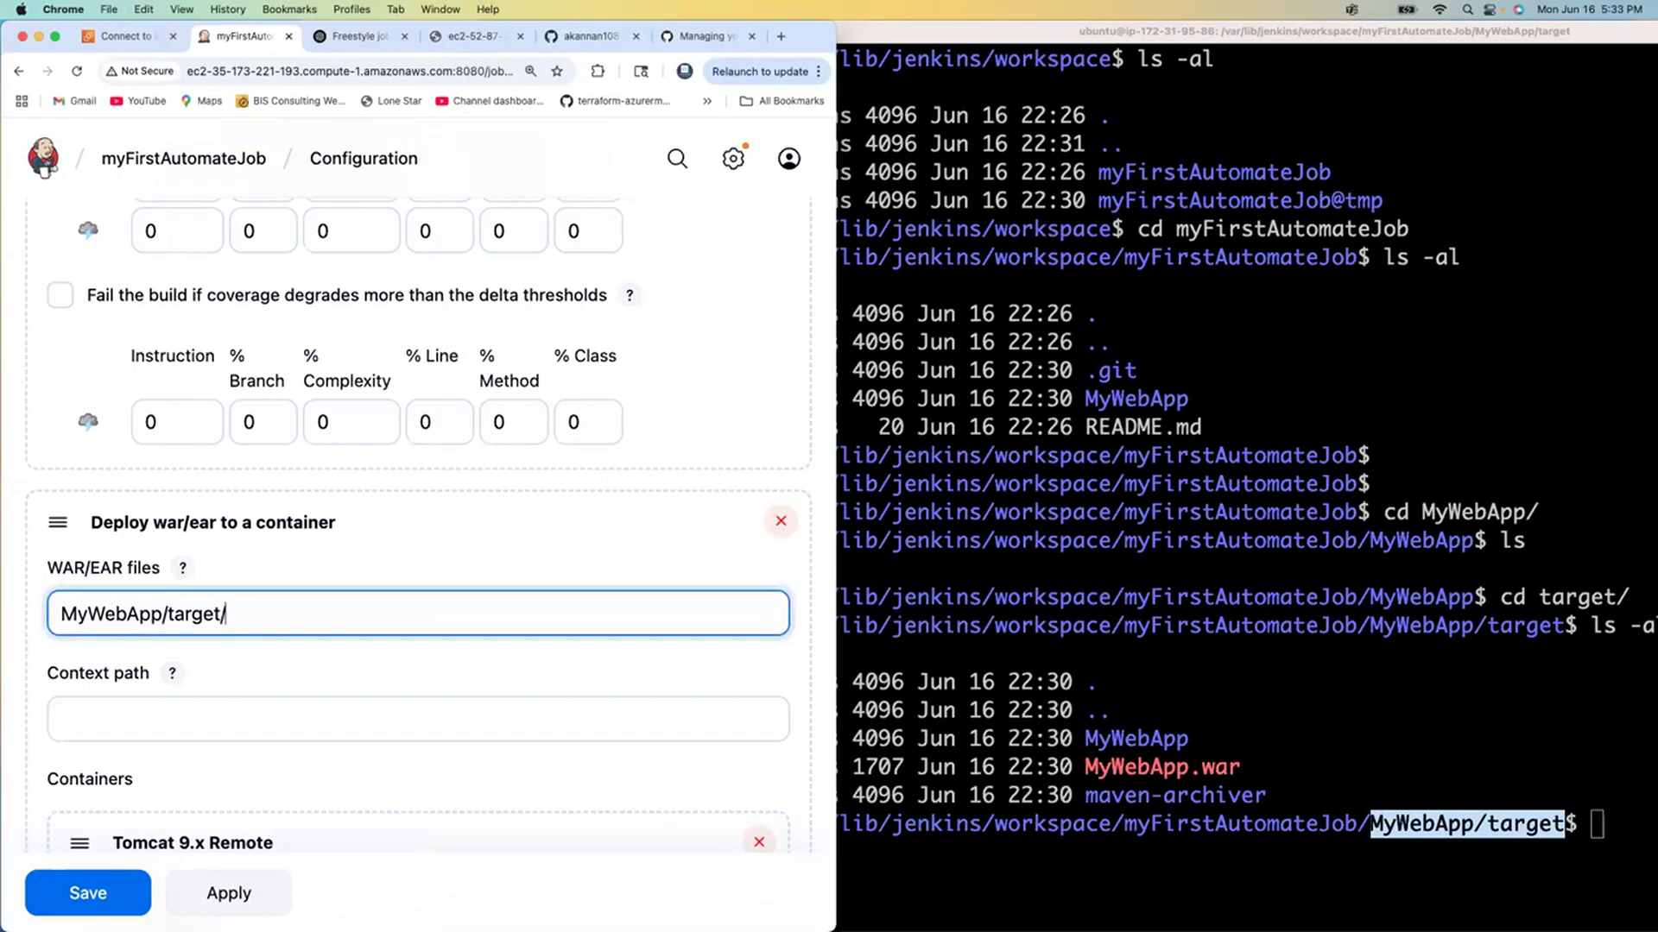
text(MyWebApp.war)
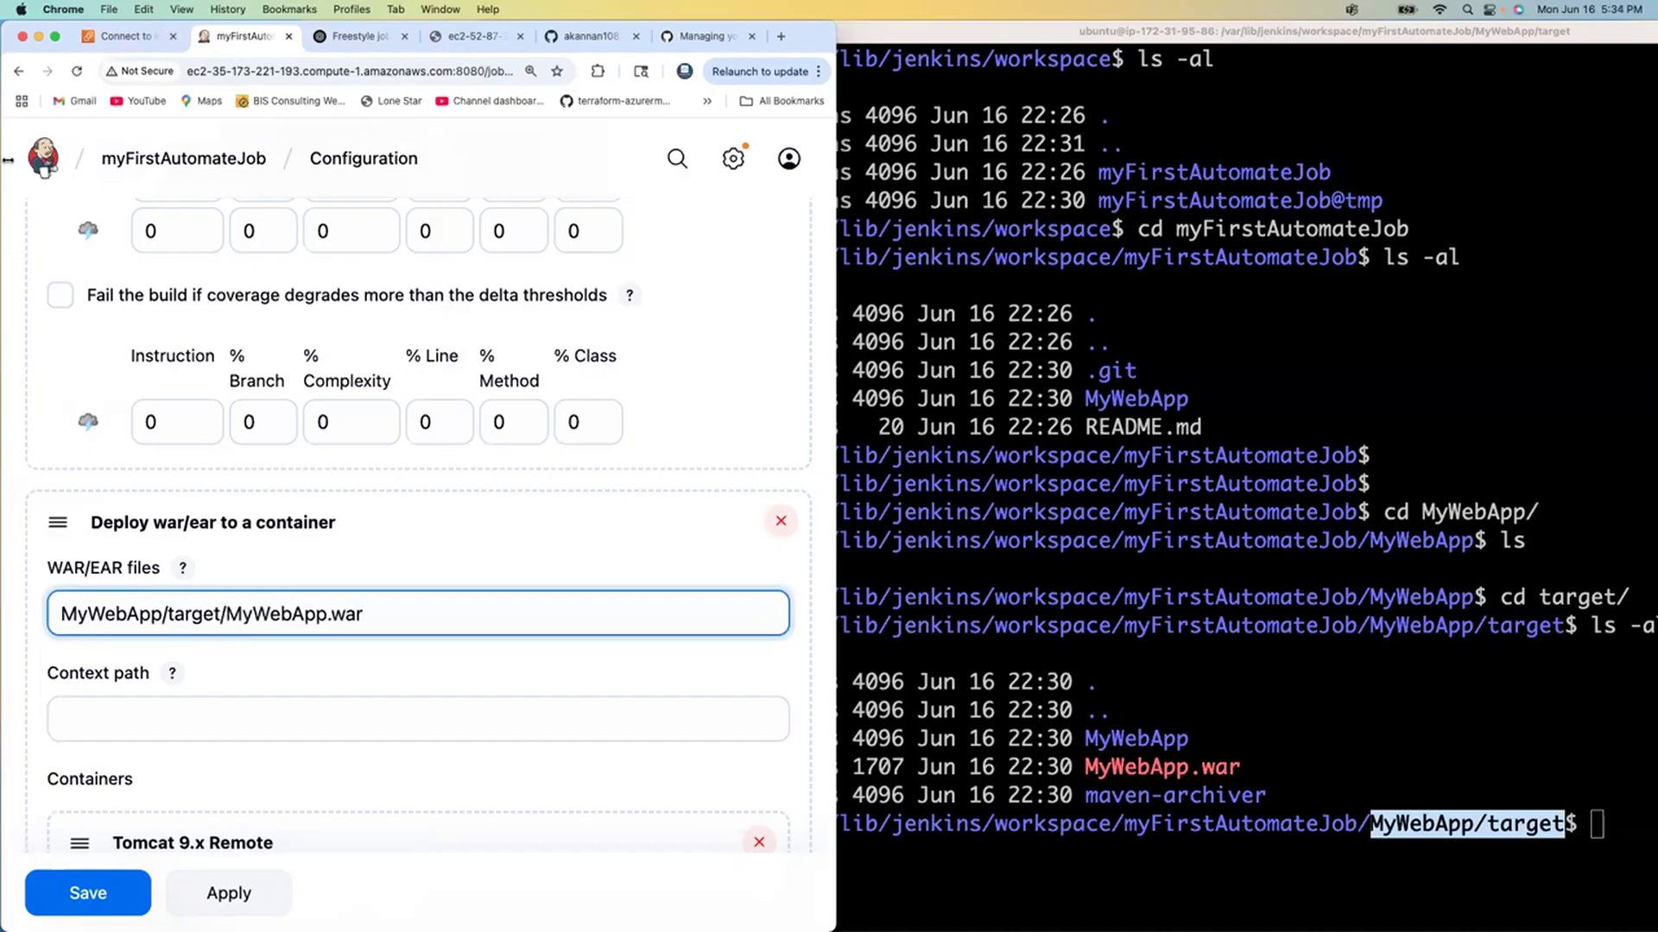
Expand the browser to full screen and save the job configuration after reviewing the explicit WAR/EAR files path
click(54, 36)
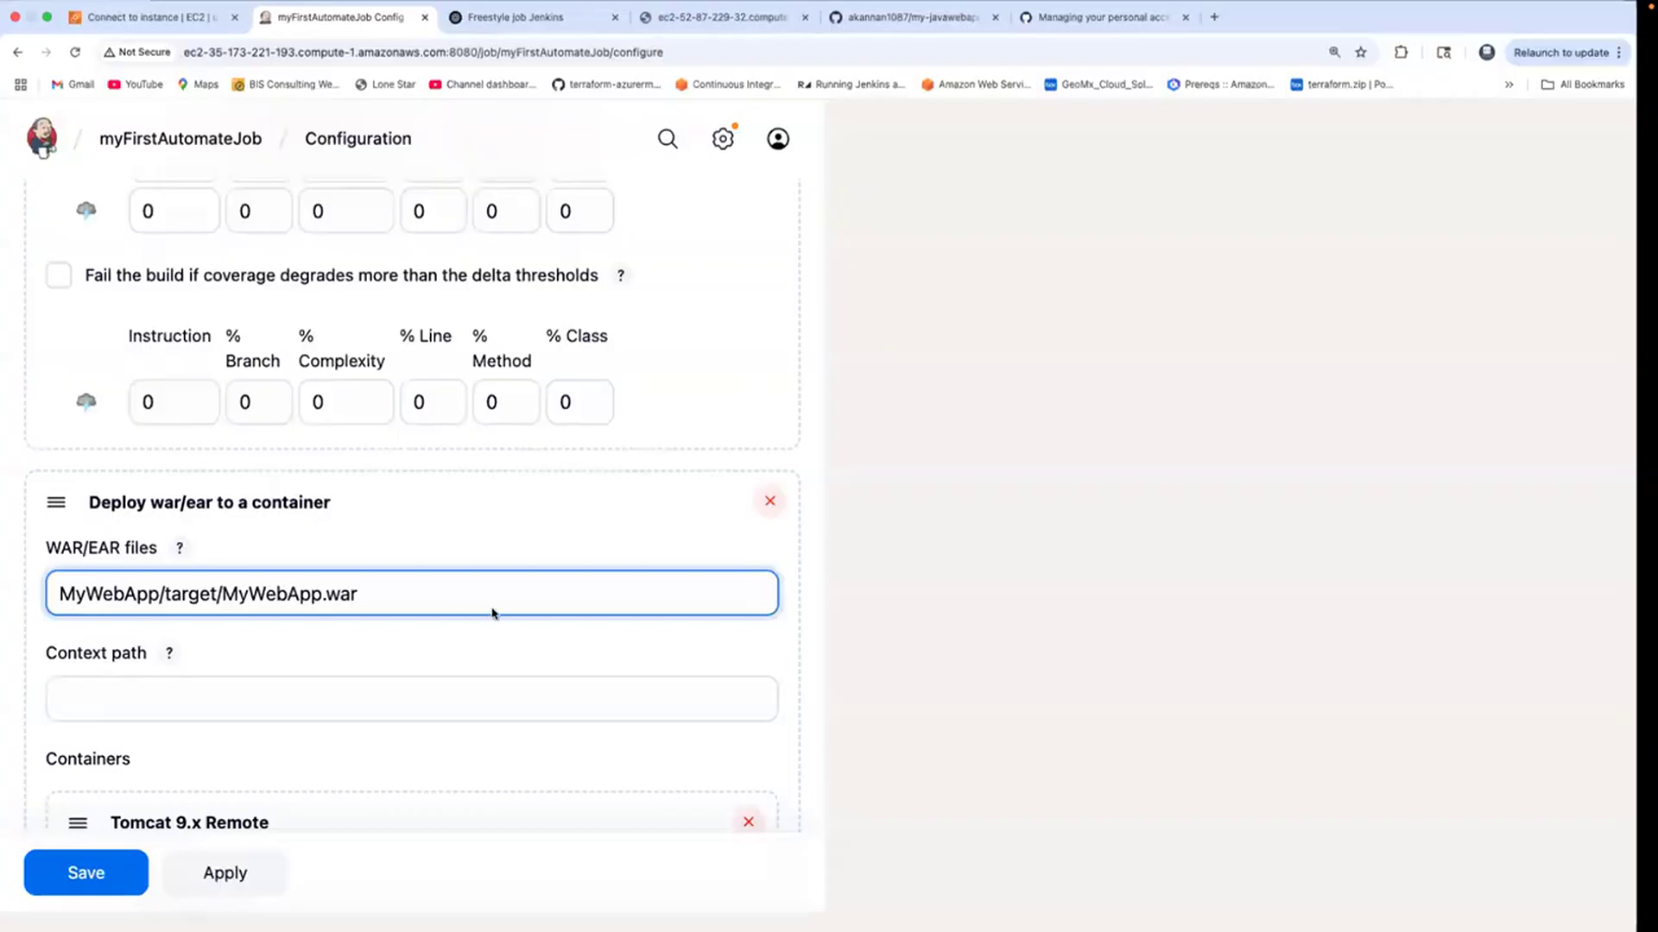
scroll(880, 647, down, 6)
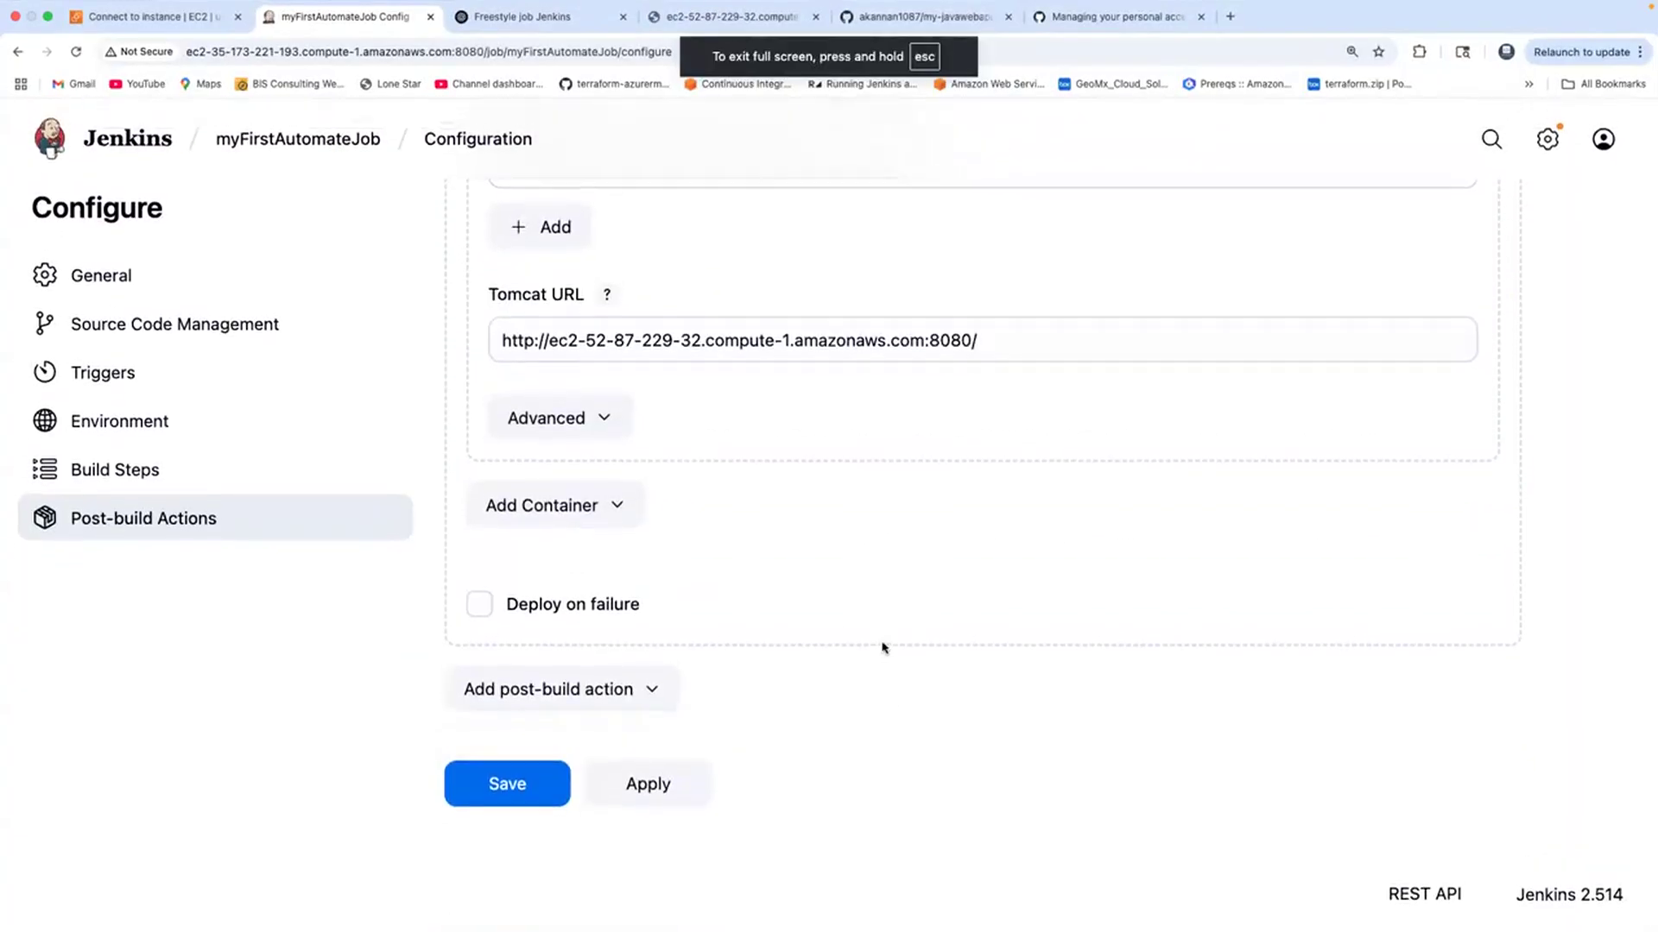
scroll(882, 647, up, 5)
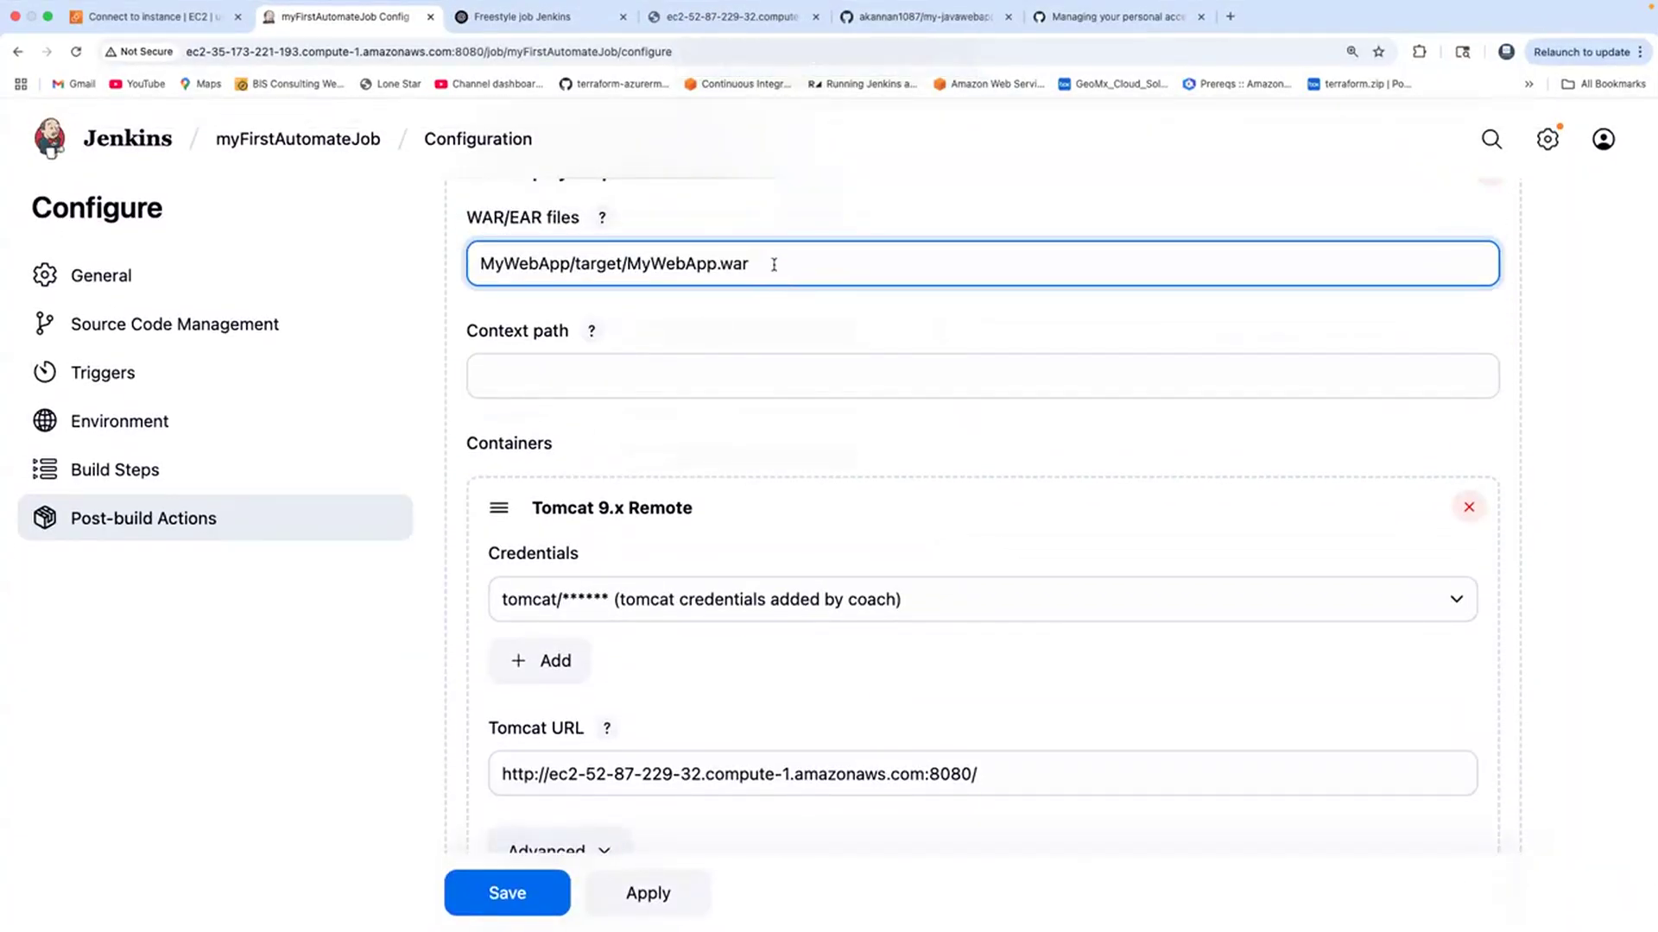
drag(749, 265, 473, 266)
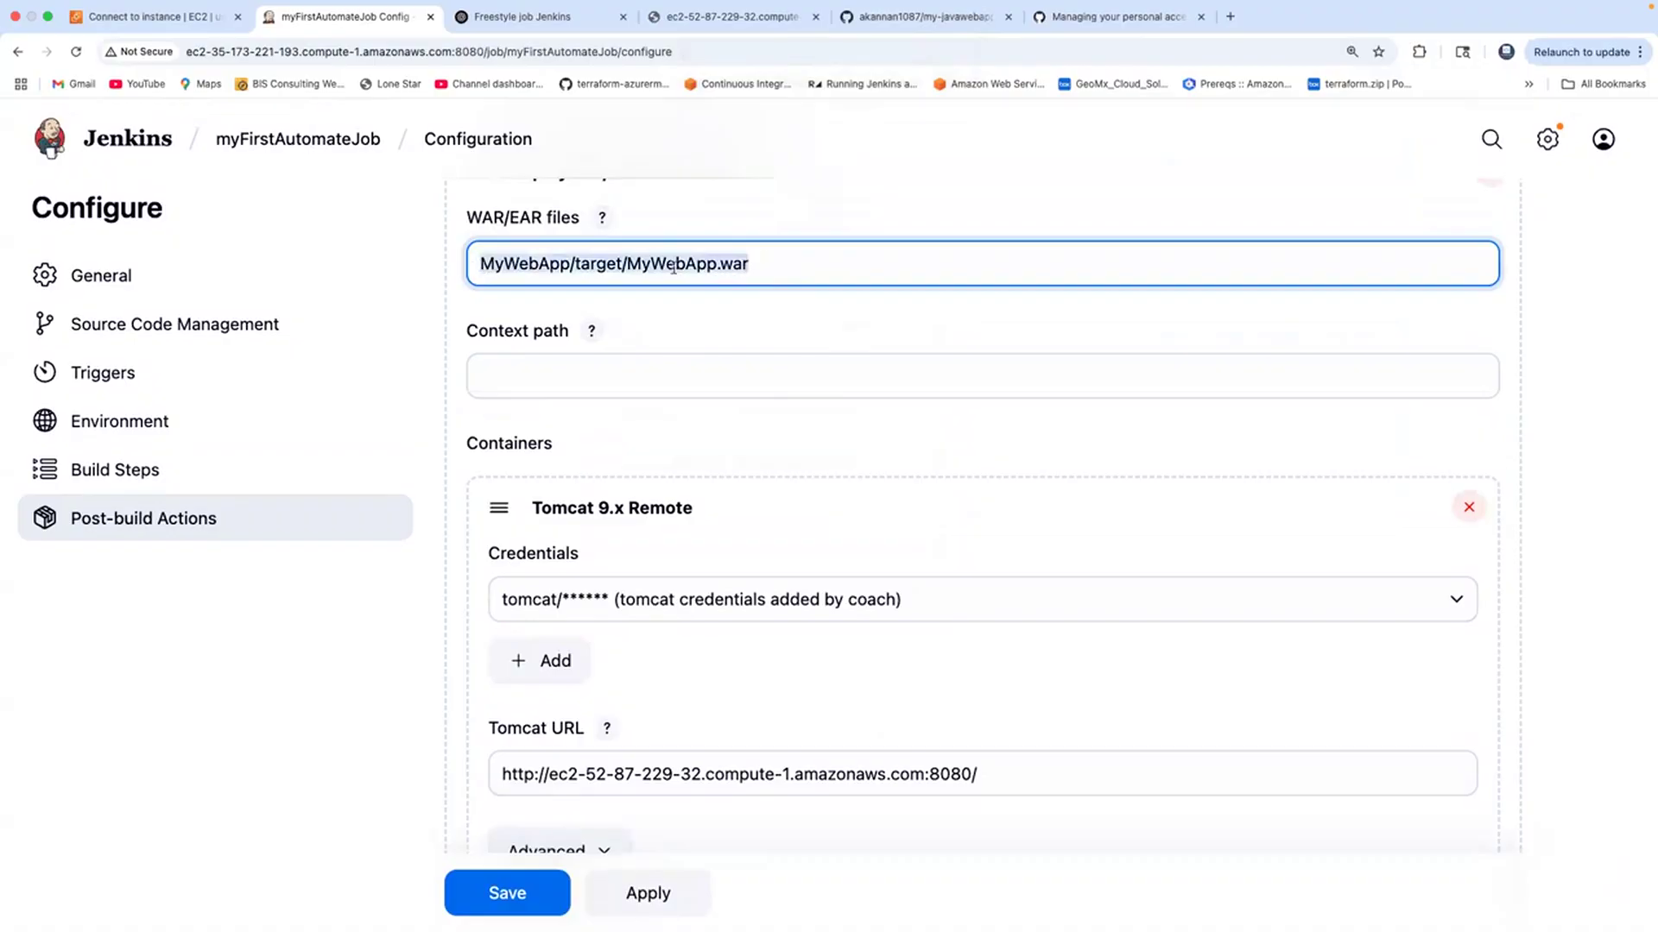
click(506, 892)
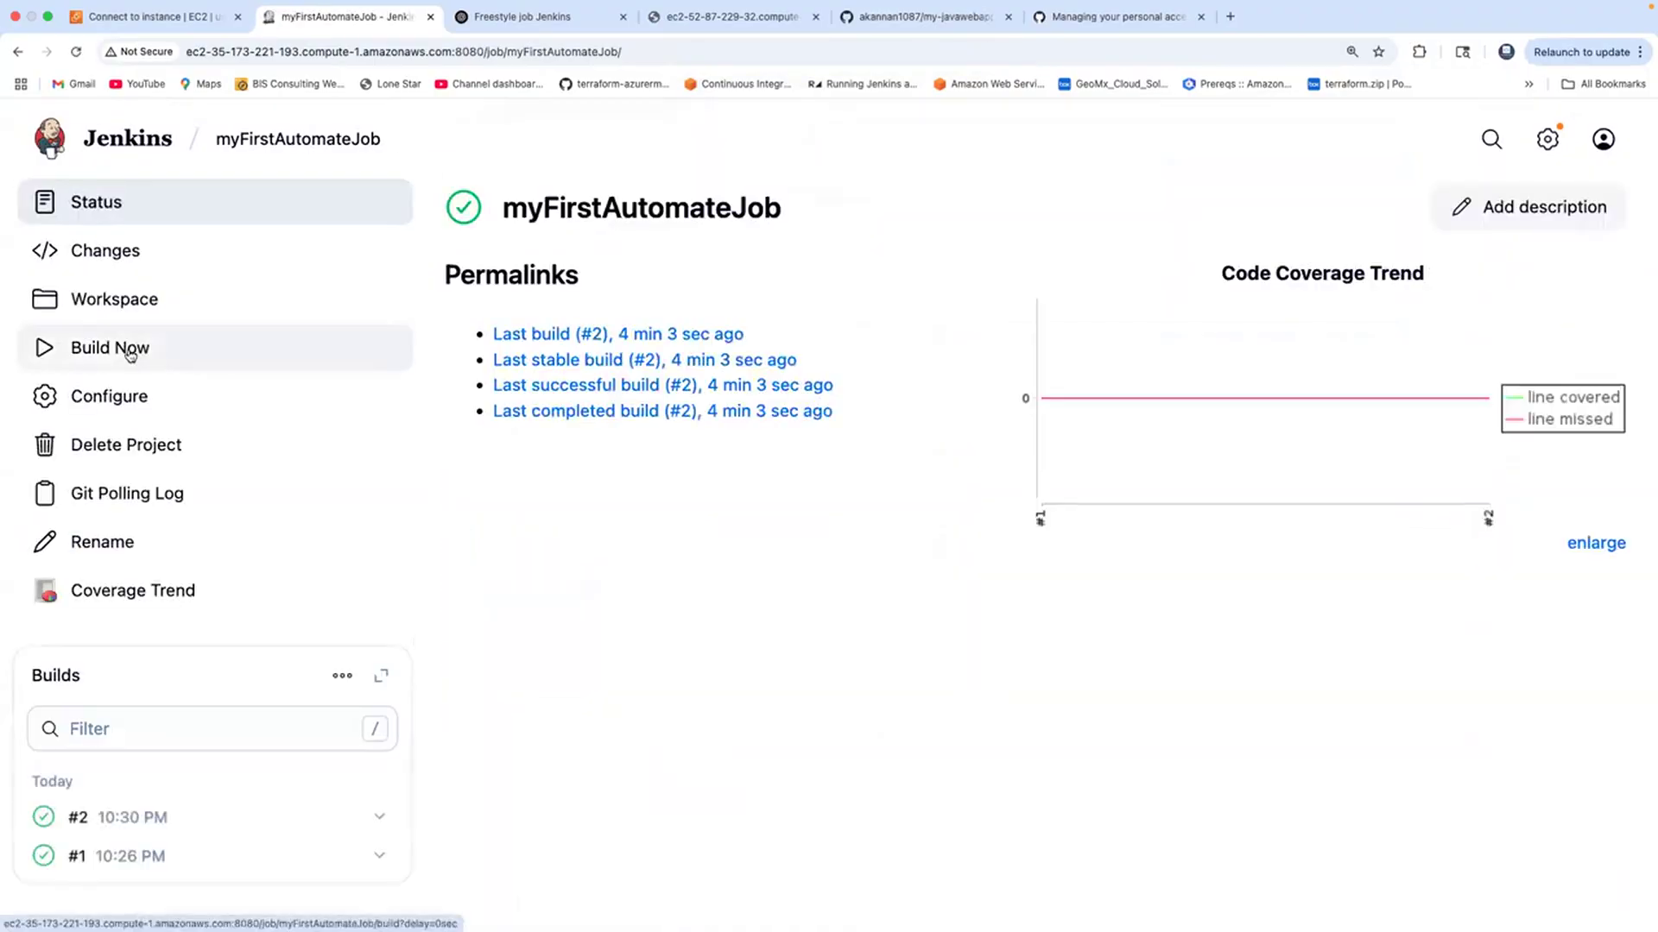
Run a manual build of myFirstAutomateJob and review its console output from the start trigger to the WAR deployment, returning to the job page
click(129, 351)
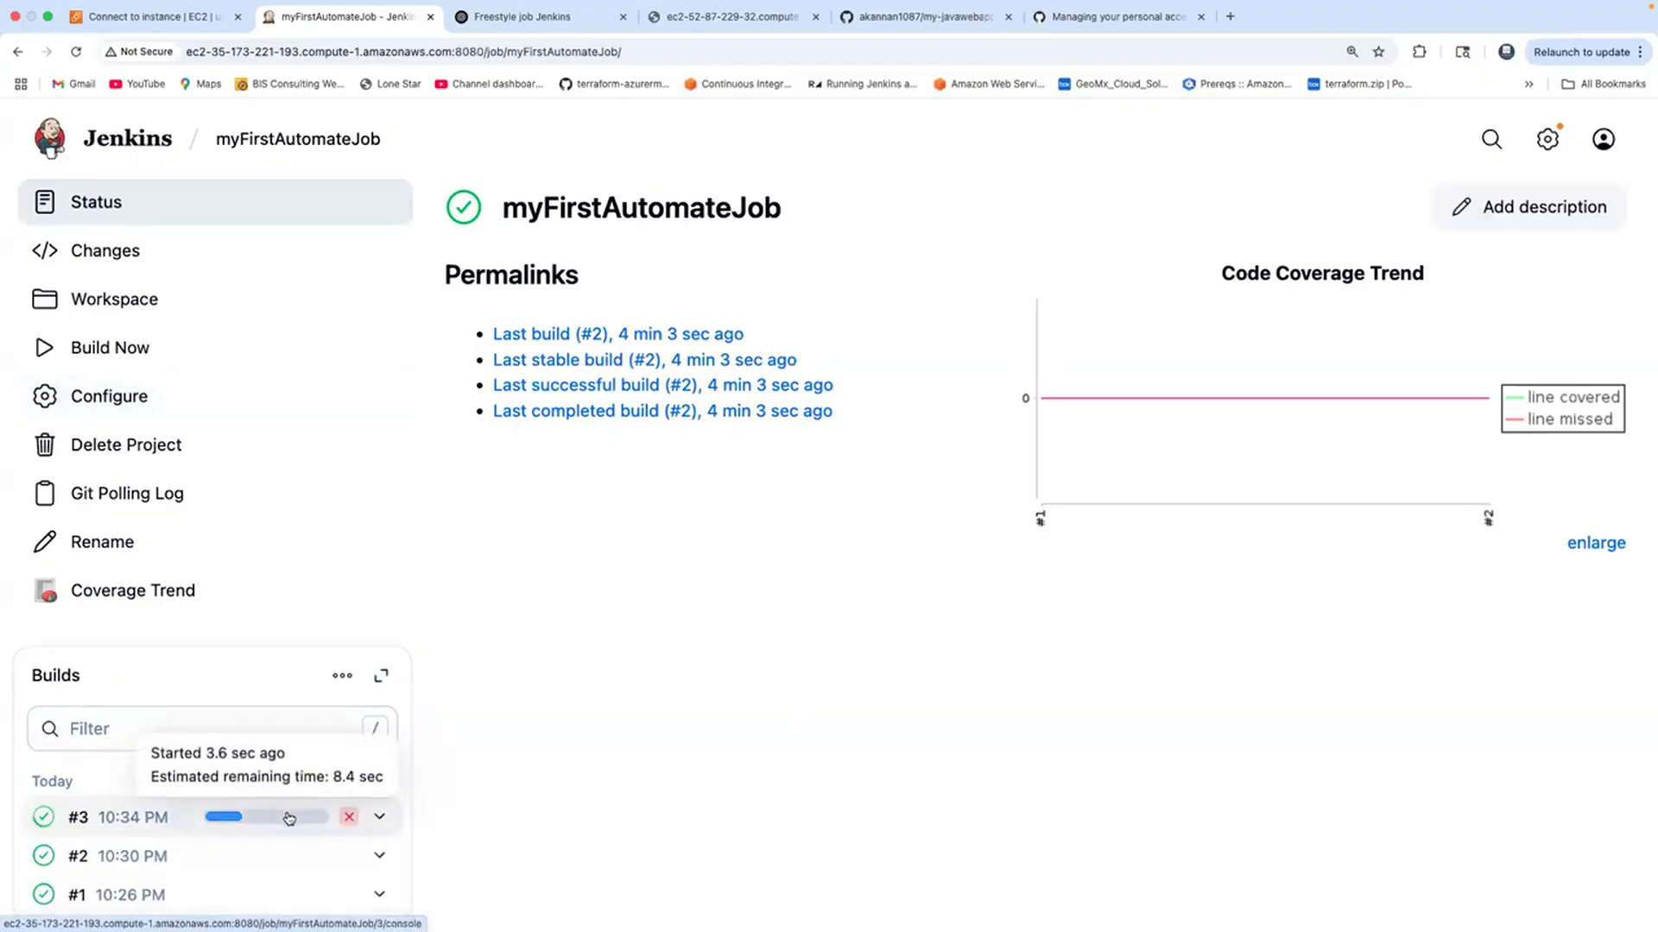
click(291, 816)
scroll(525, 250, down, 1)
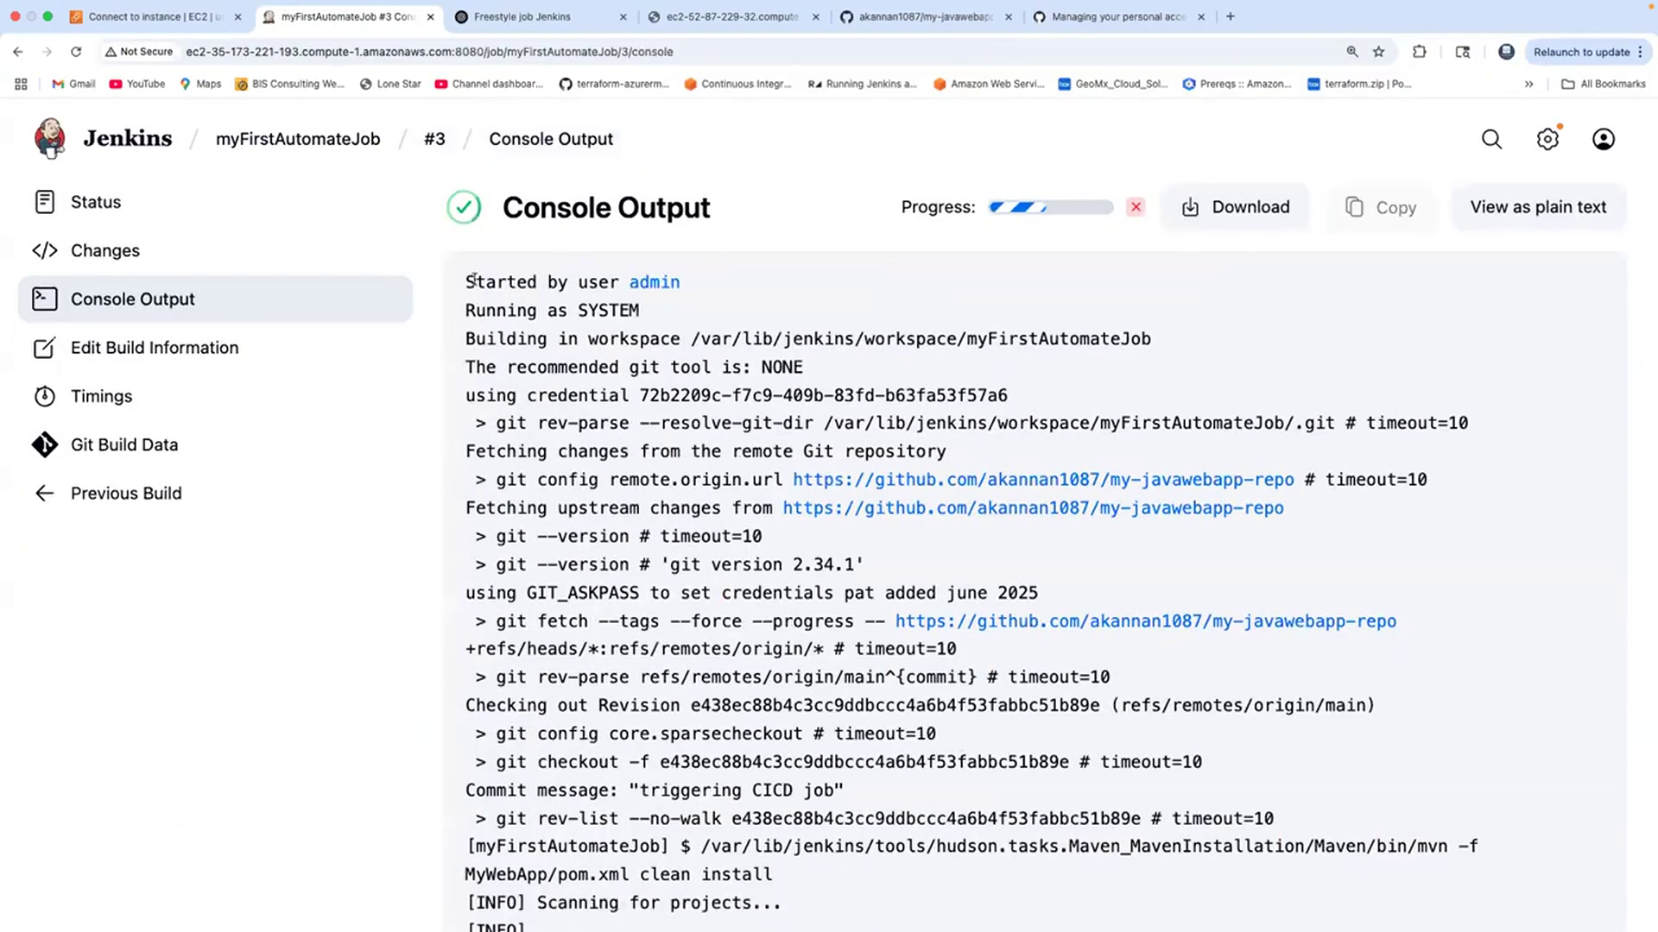
drag(466, 281, 618, 281)
scroll(612, 424, down, 20)
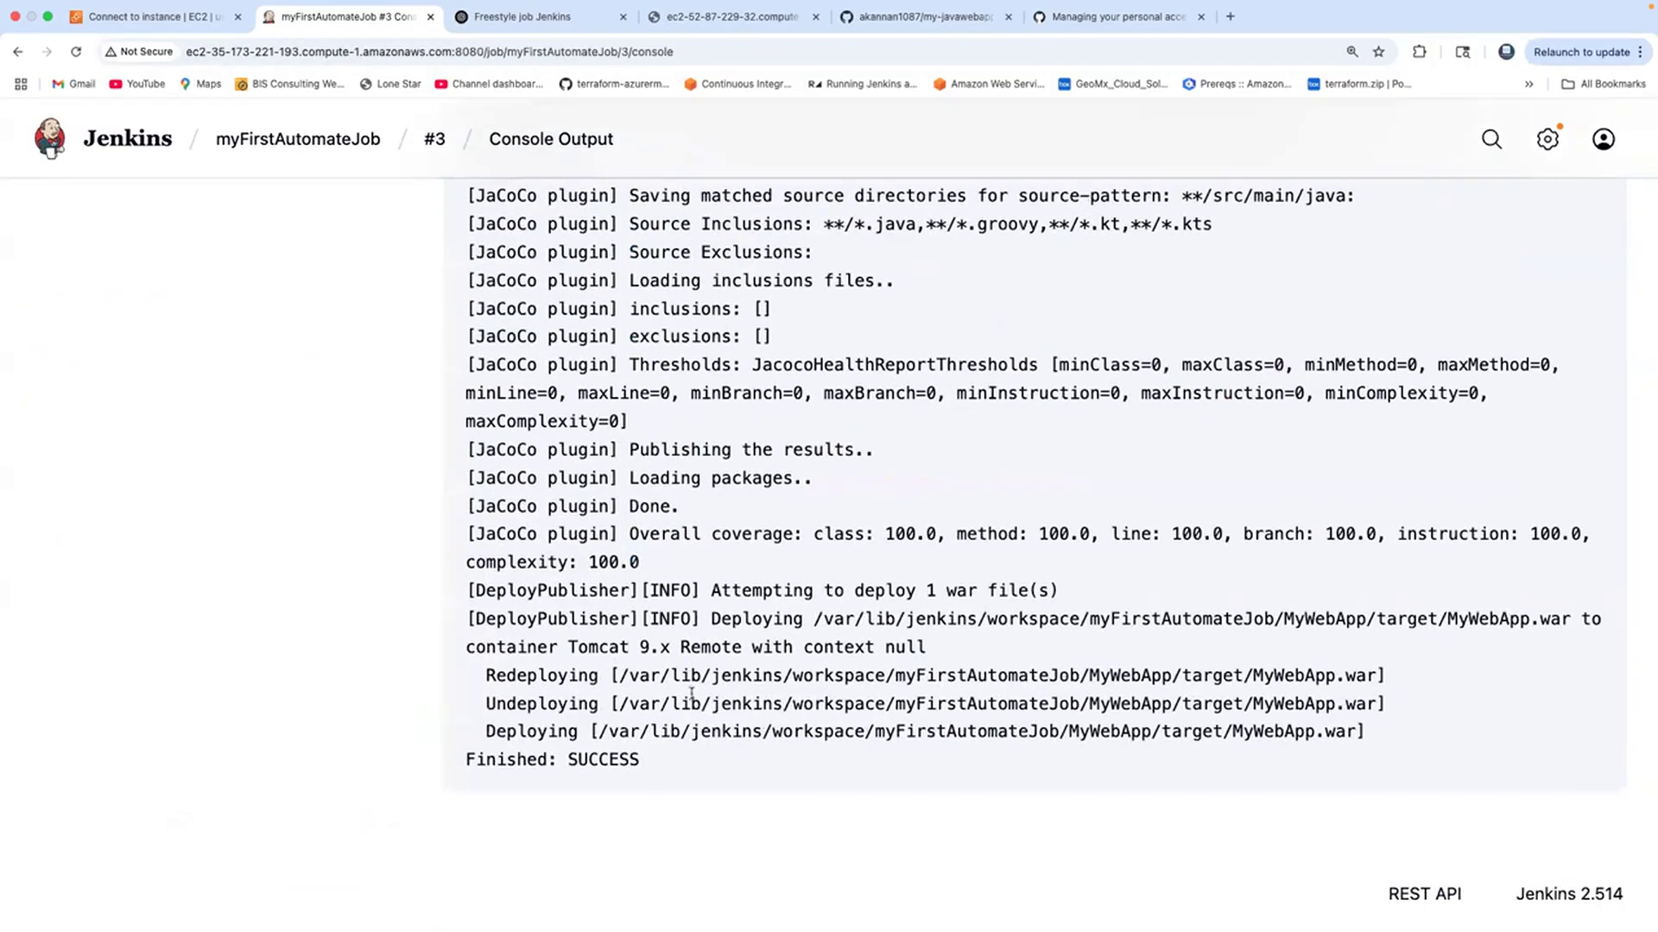
click(284, 150)
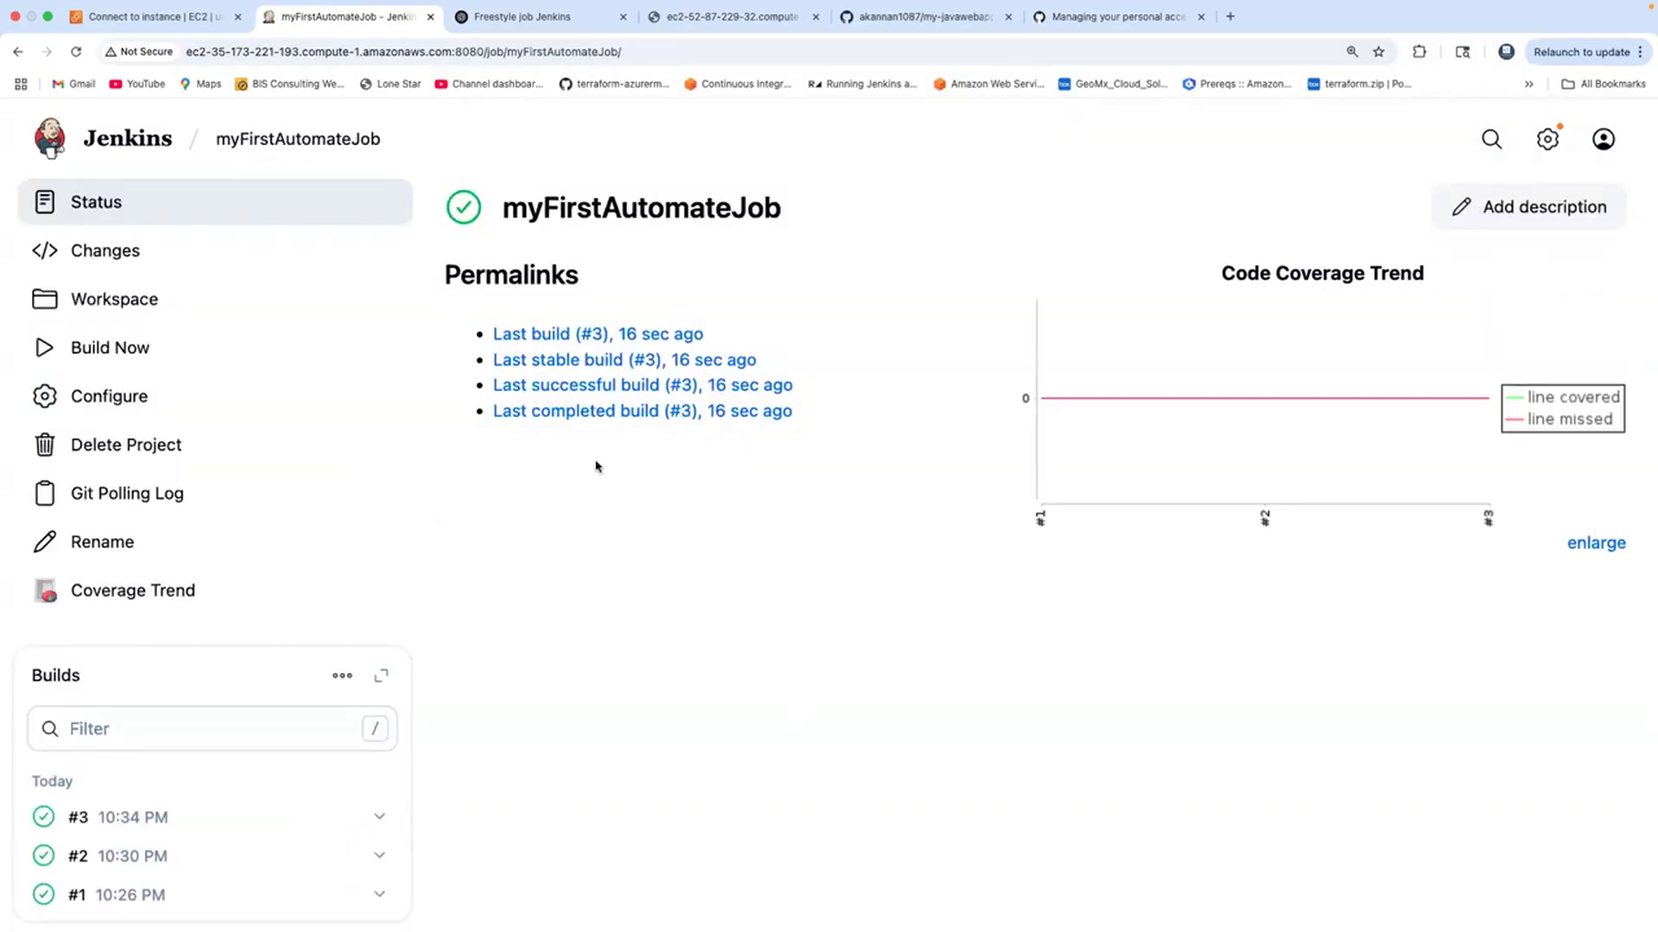